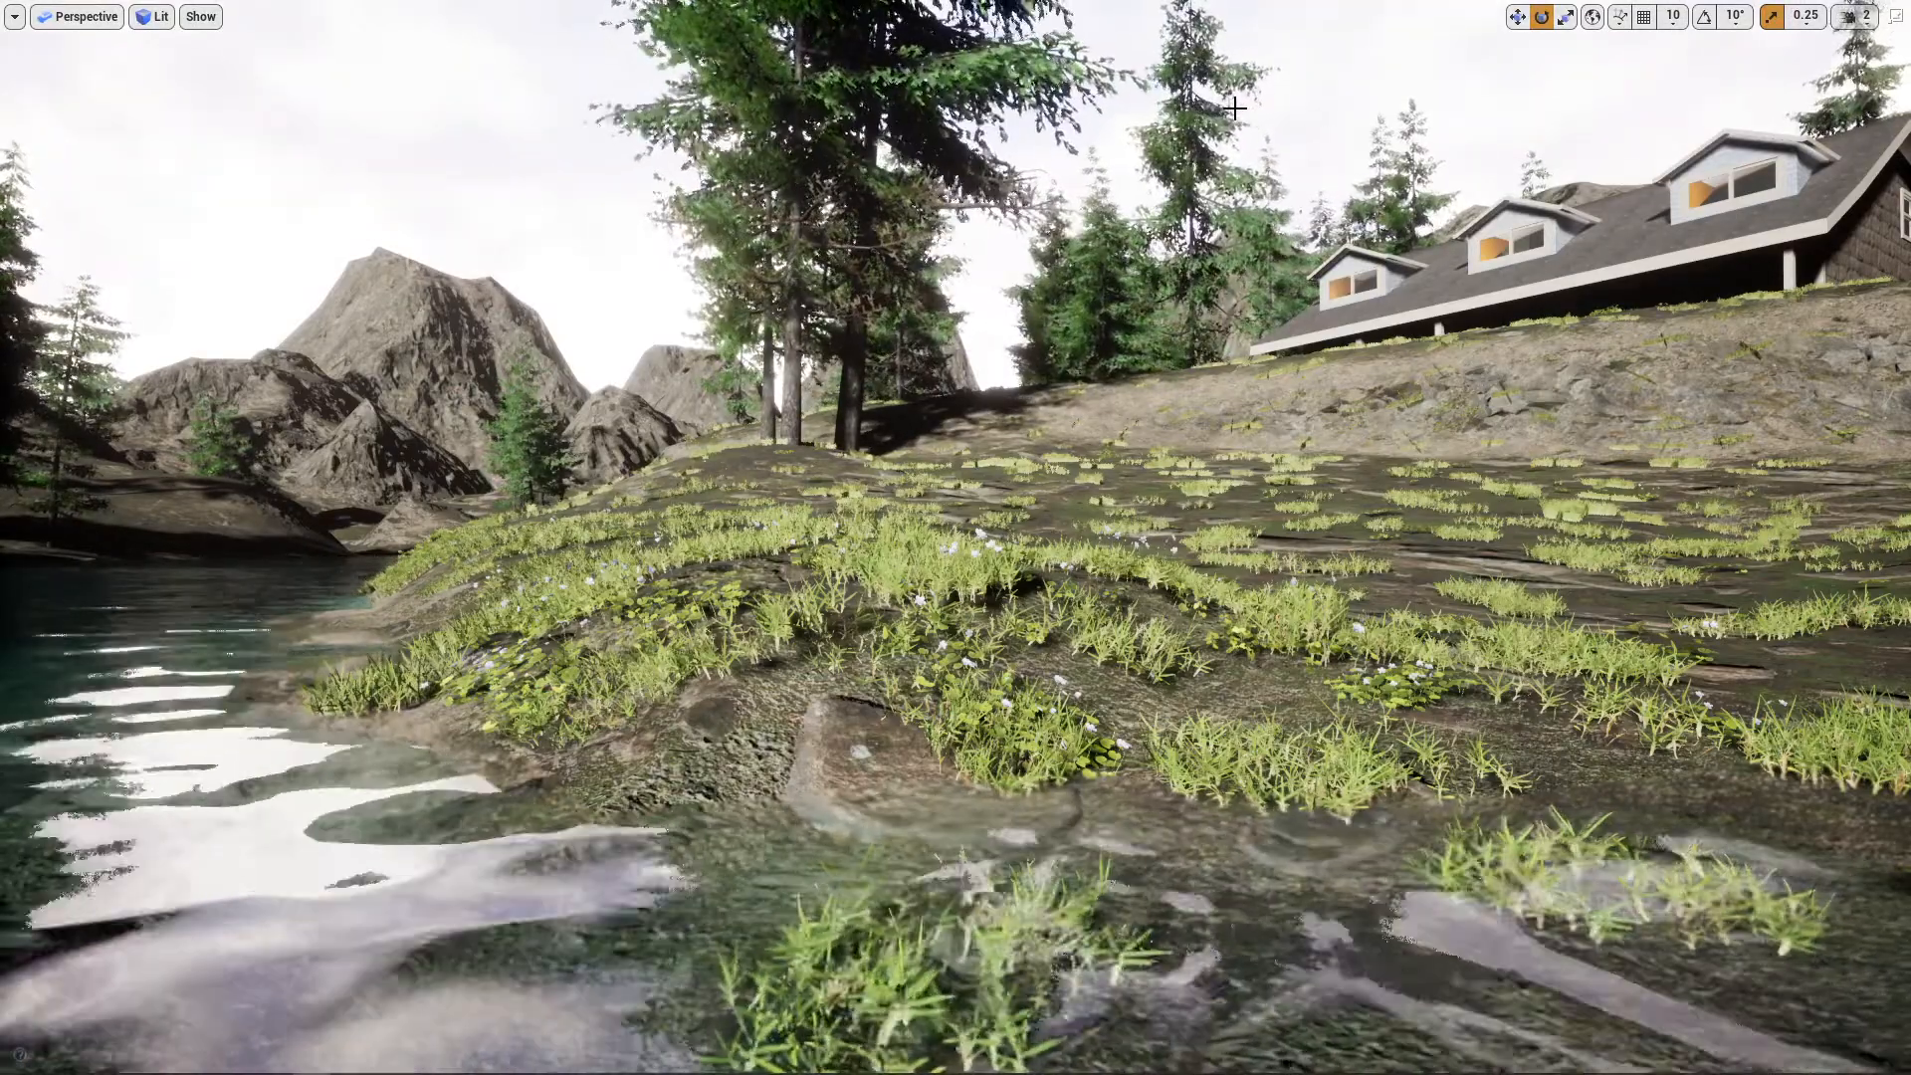
Step: Leave the full-screen viewport and open the Landscape_3 level from the Content/Maps folder
key(F11)
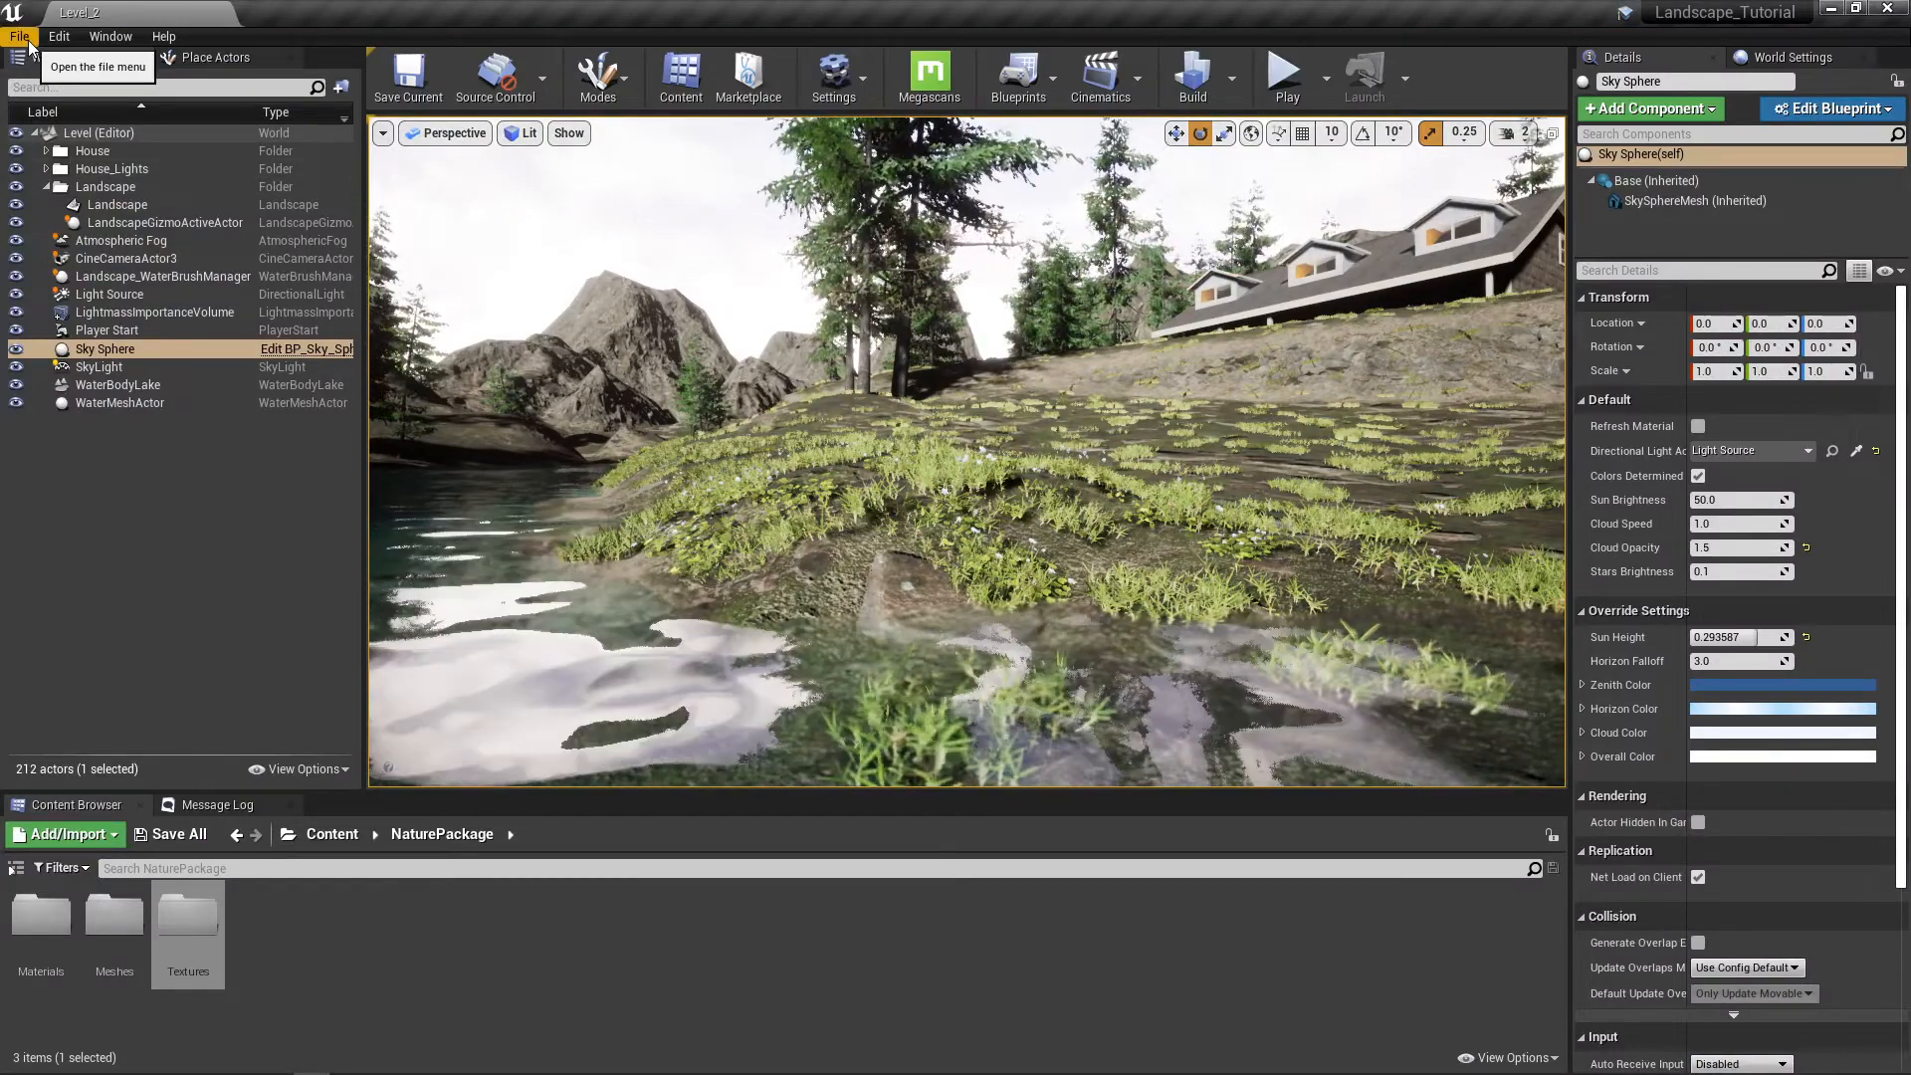
click(331, 834)
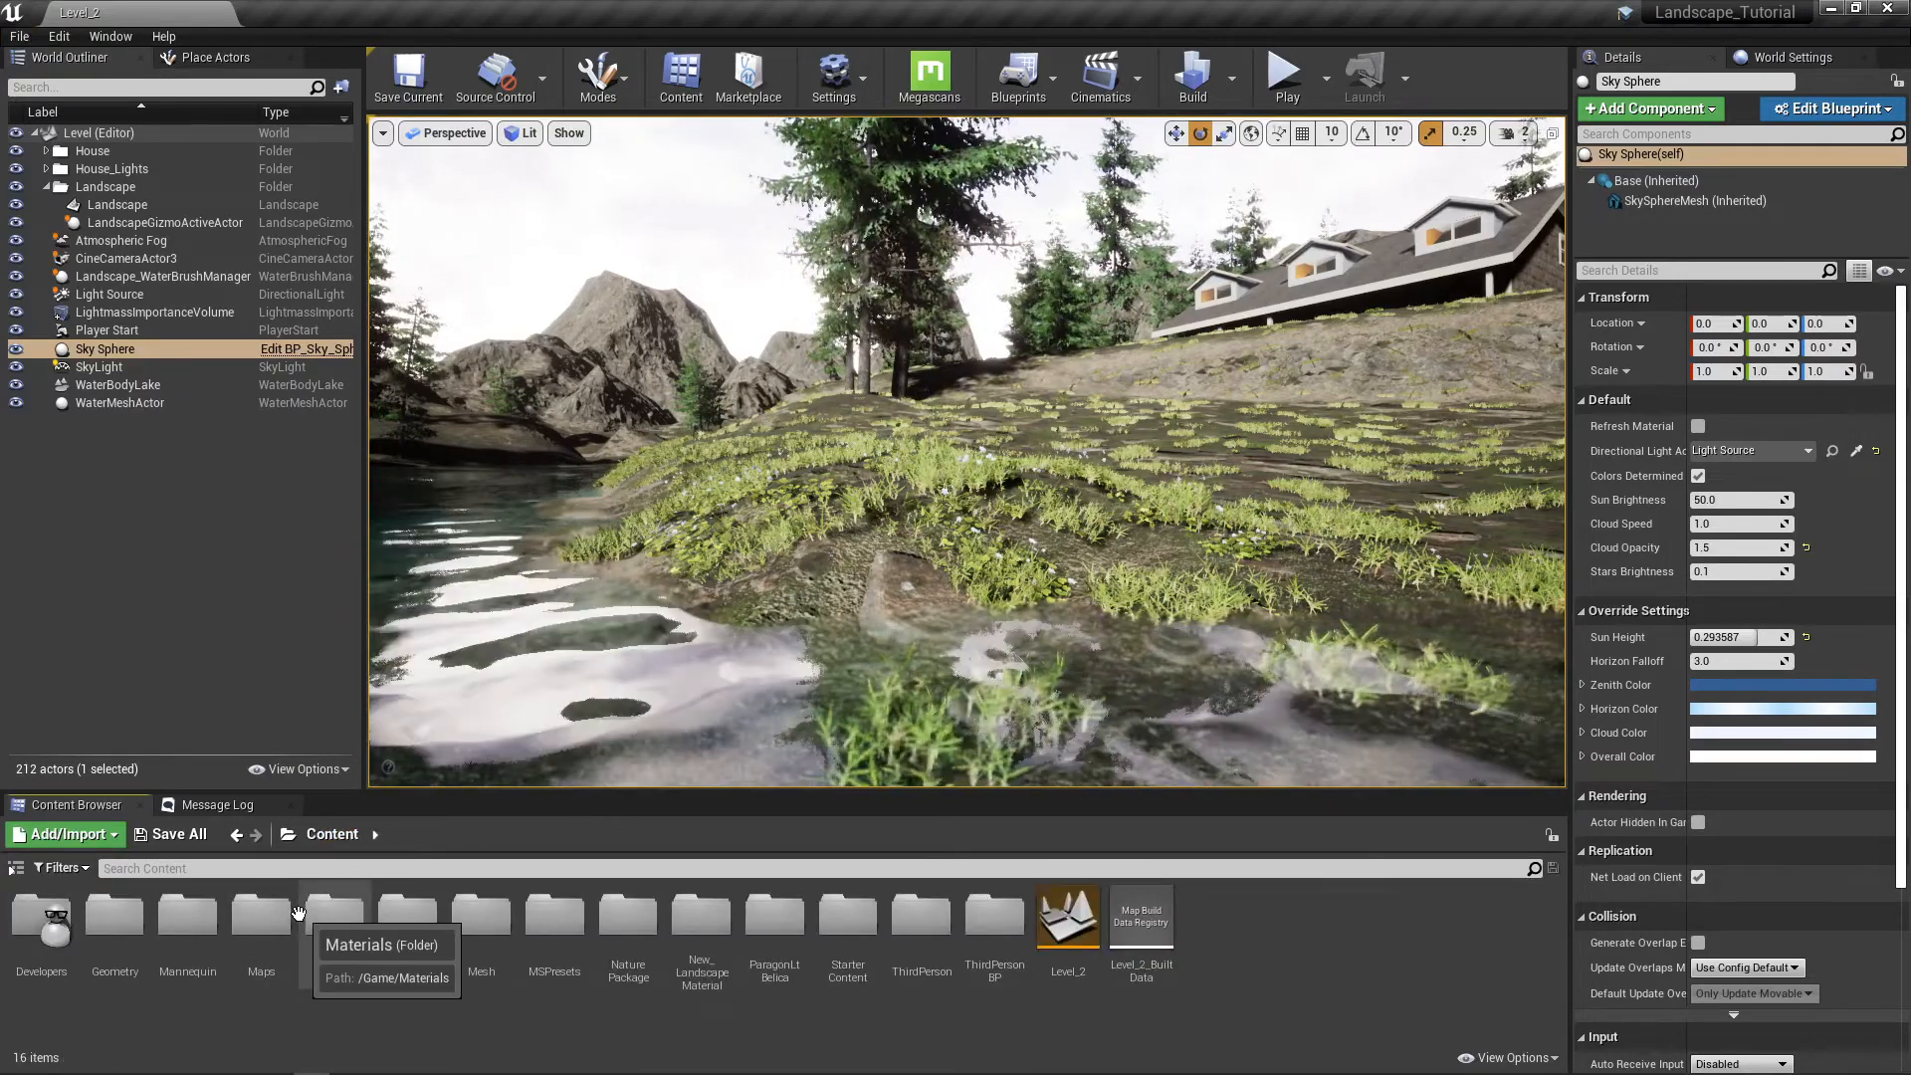
double_click(261, 914)
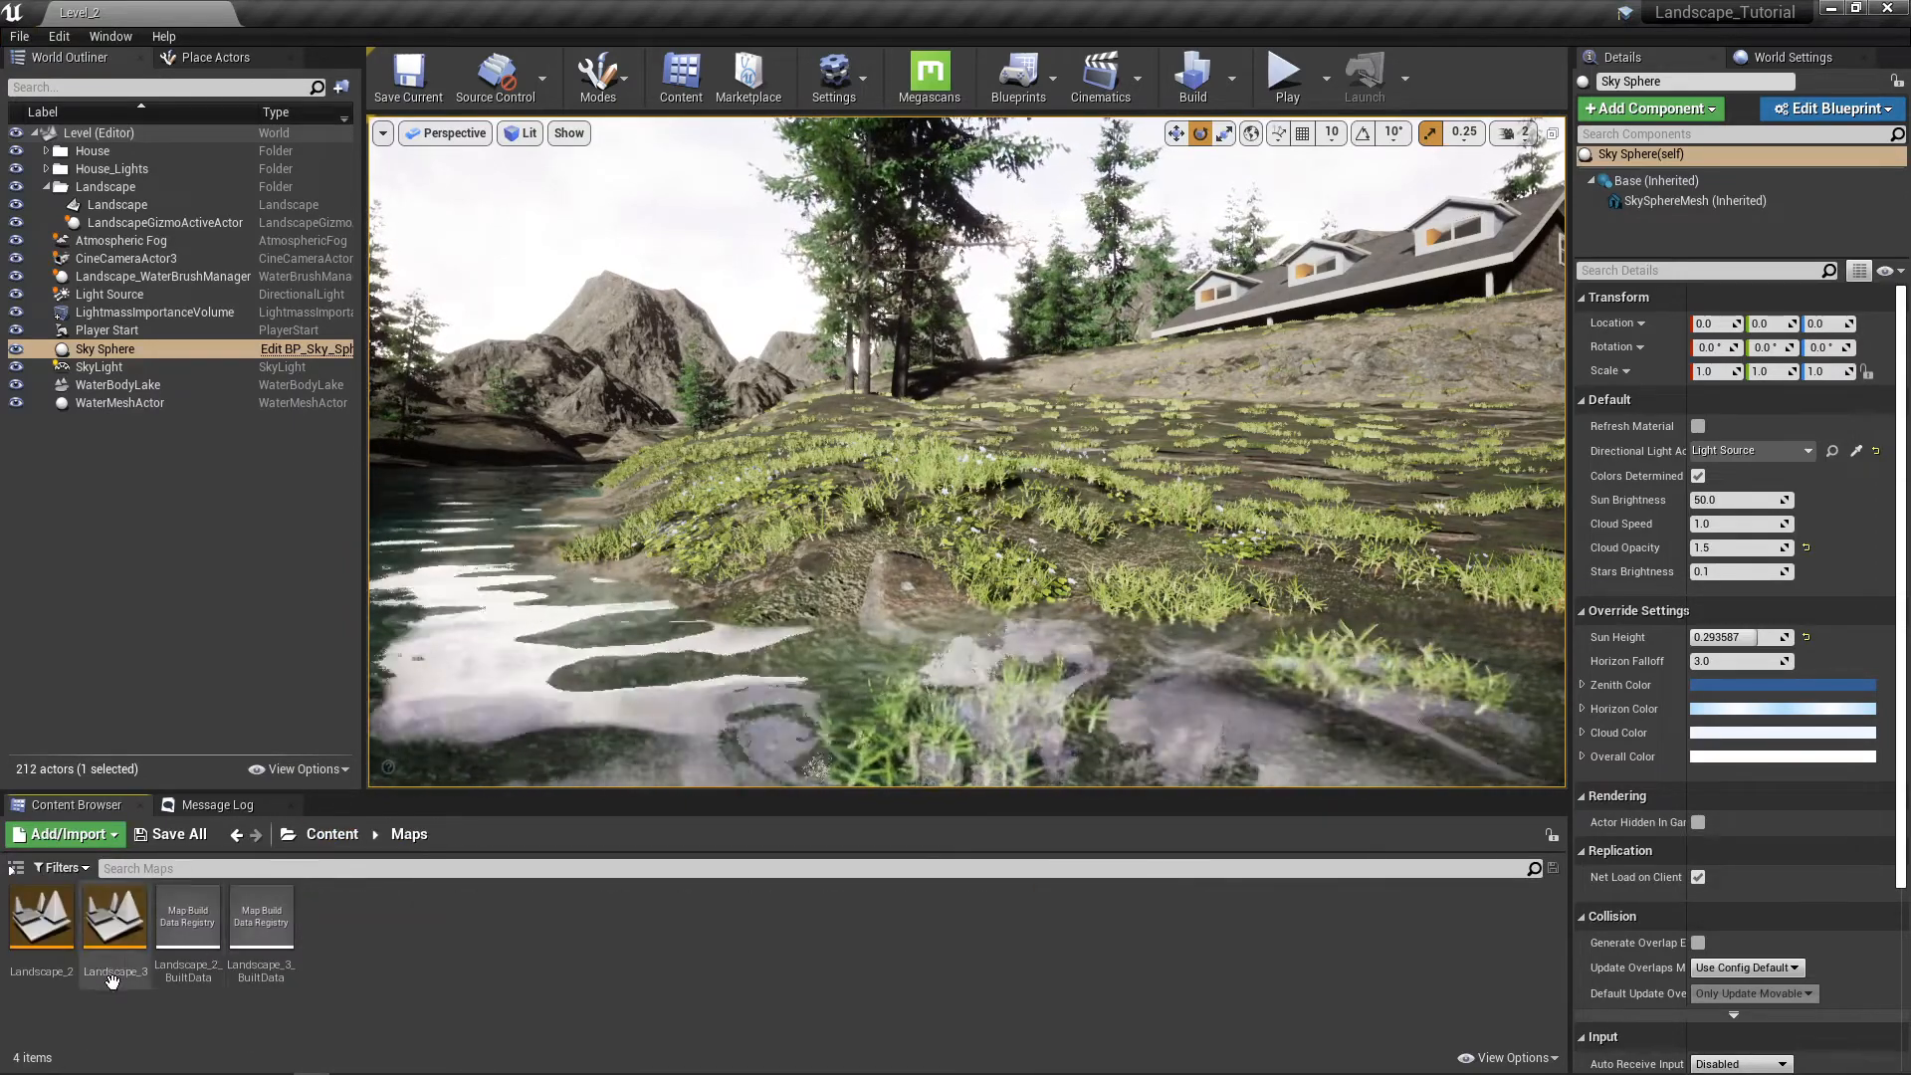
double_click(113, 944)
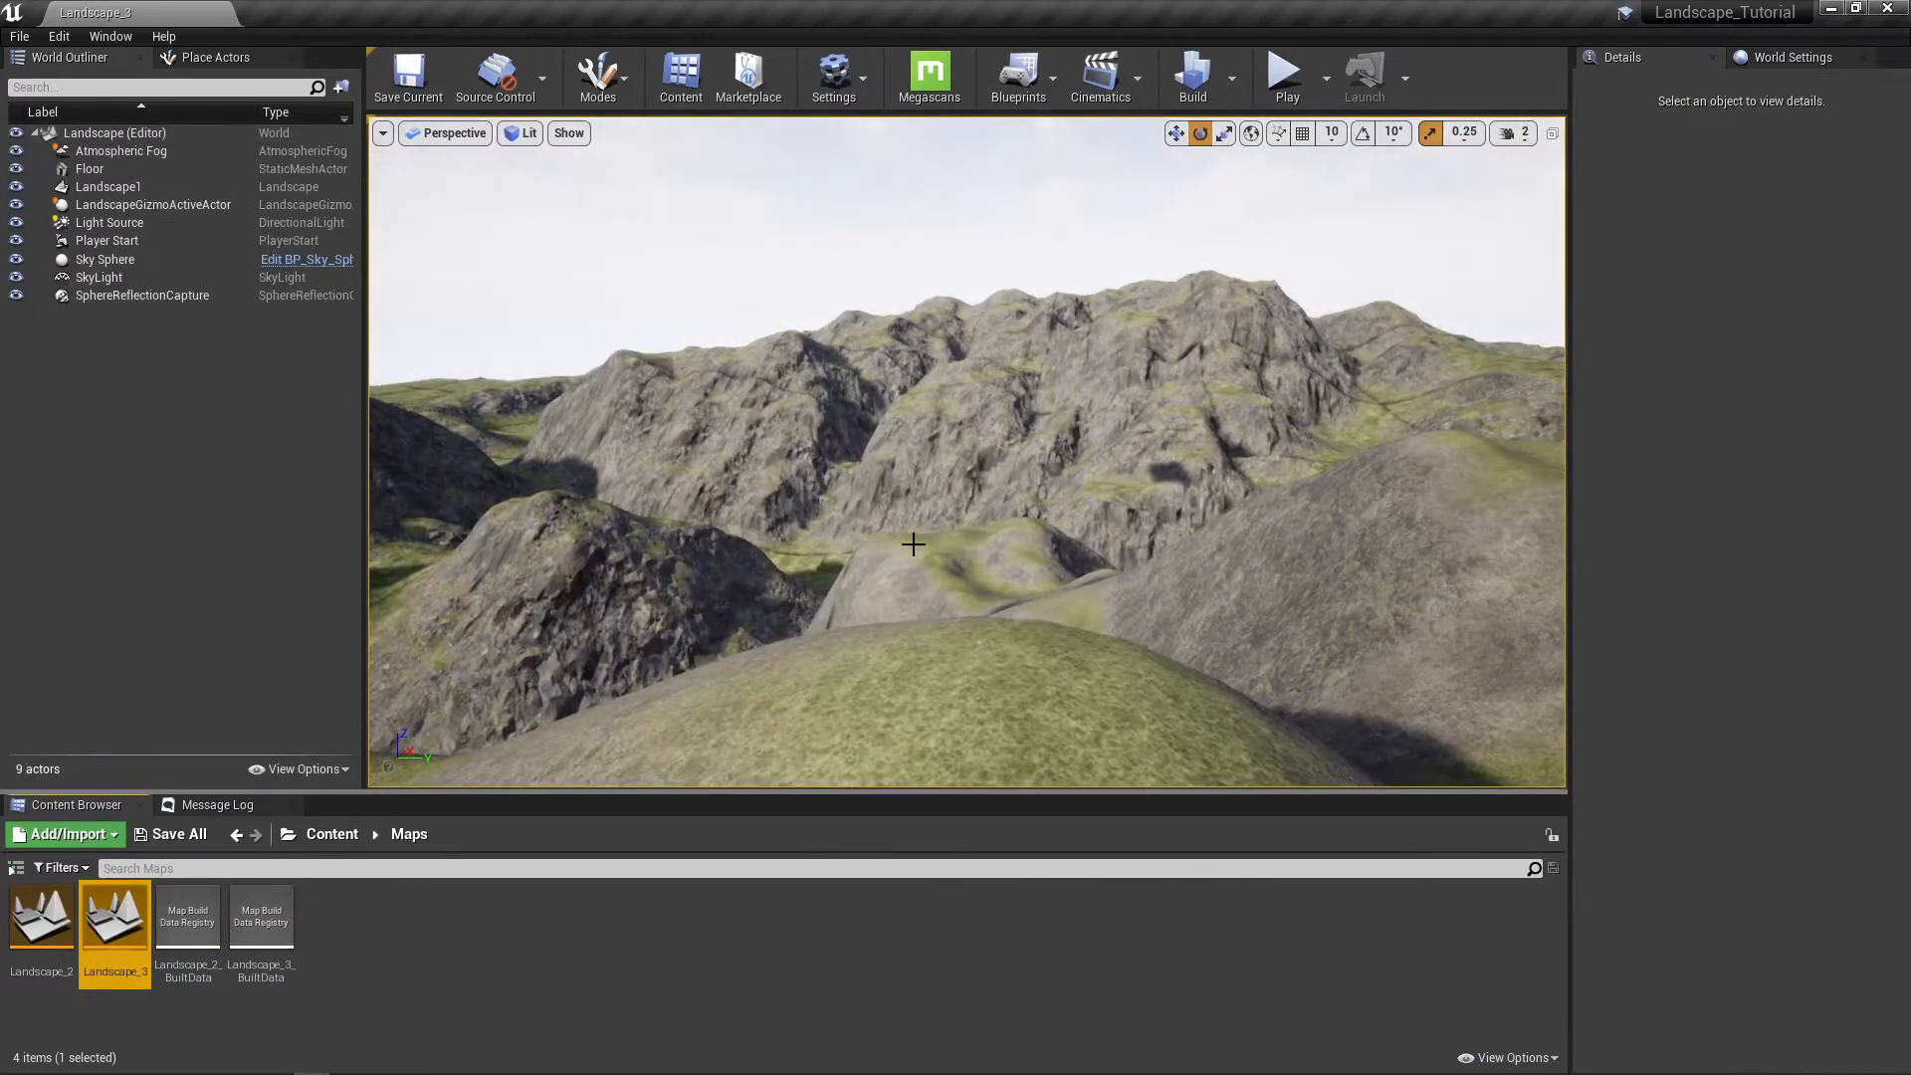
Step: Set the viewport camera speed to 5 and fly over the landscape to the grassy valley
right_drag(966, 453, 1125, 435)
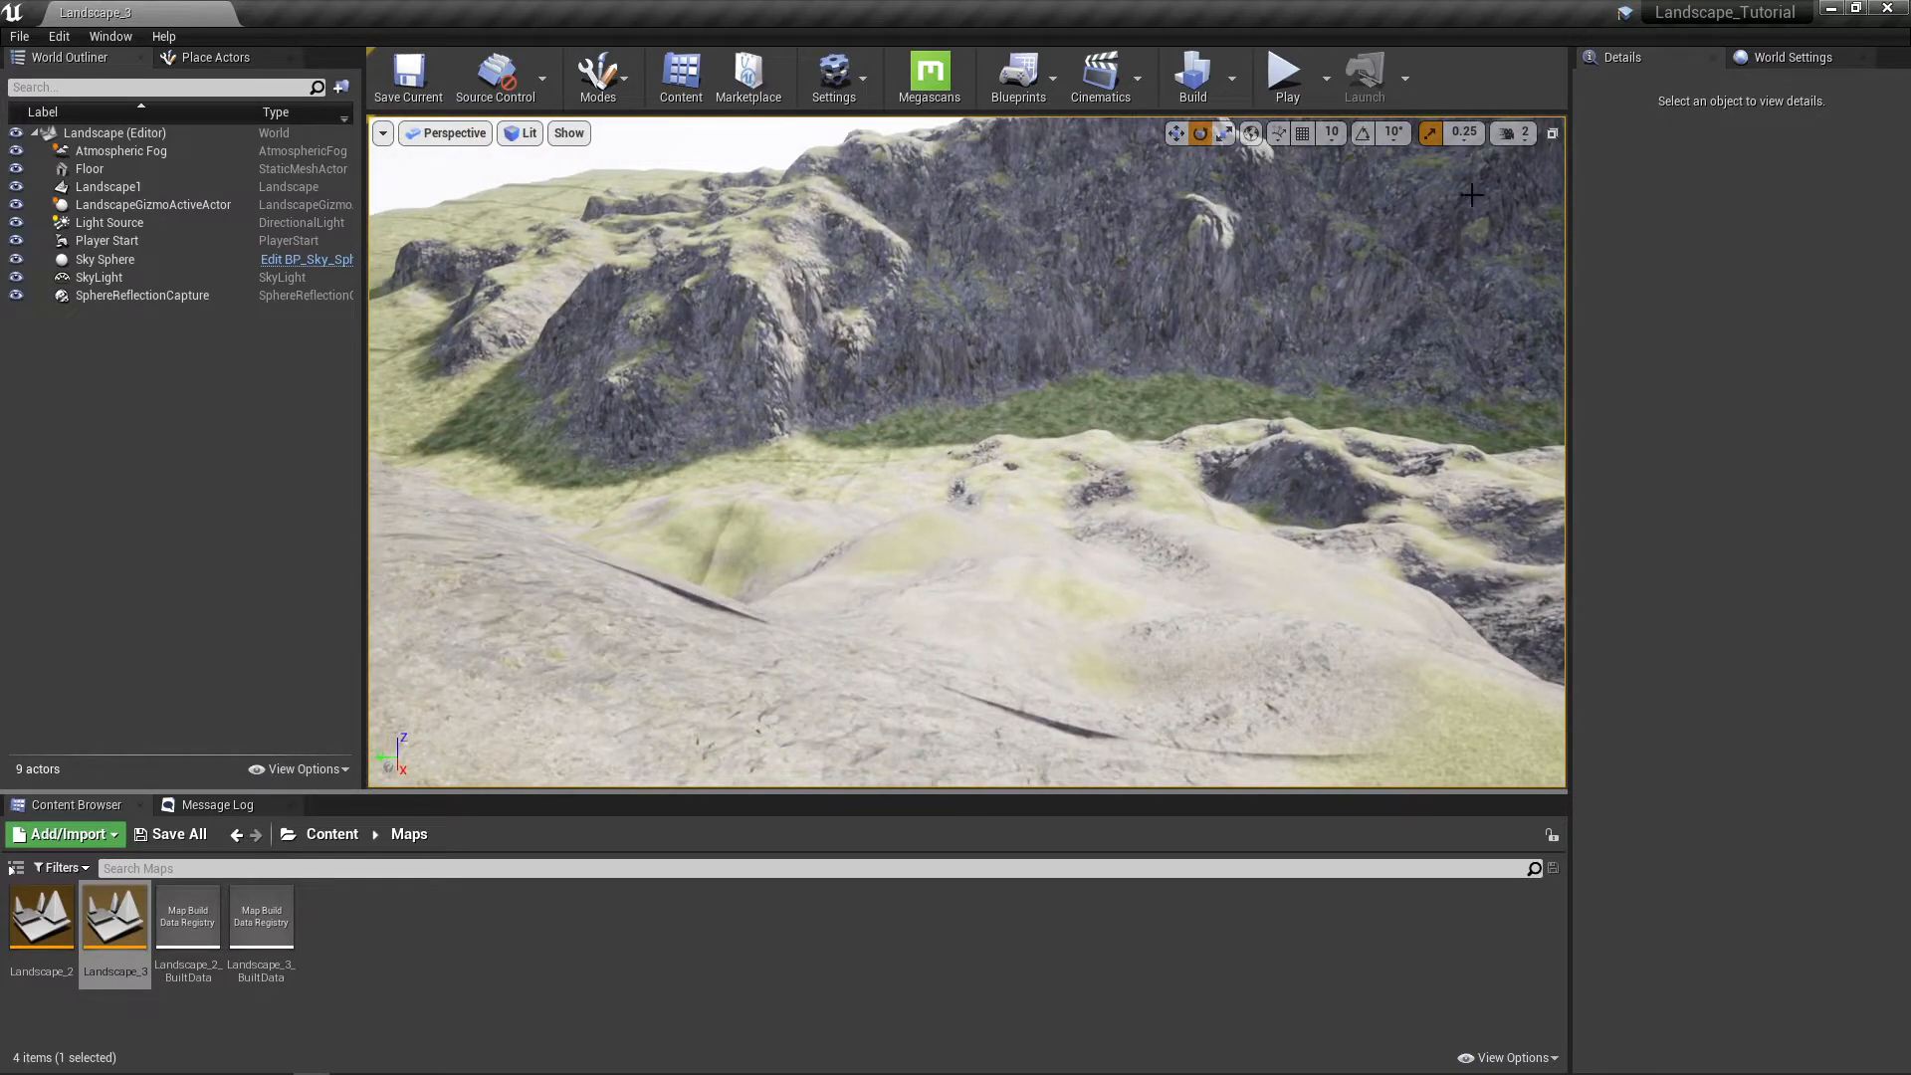
click(1510, 135)
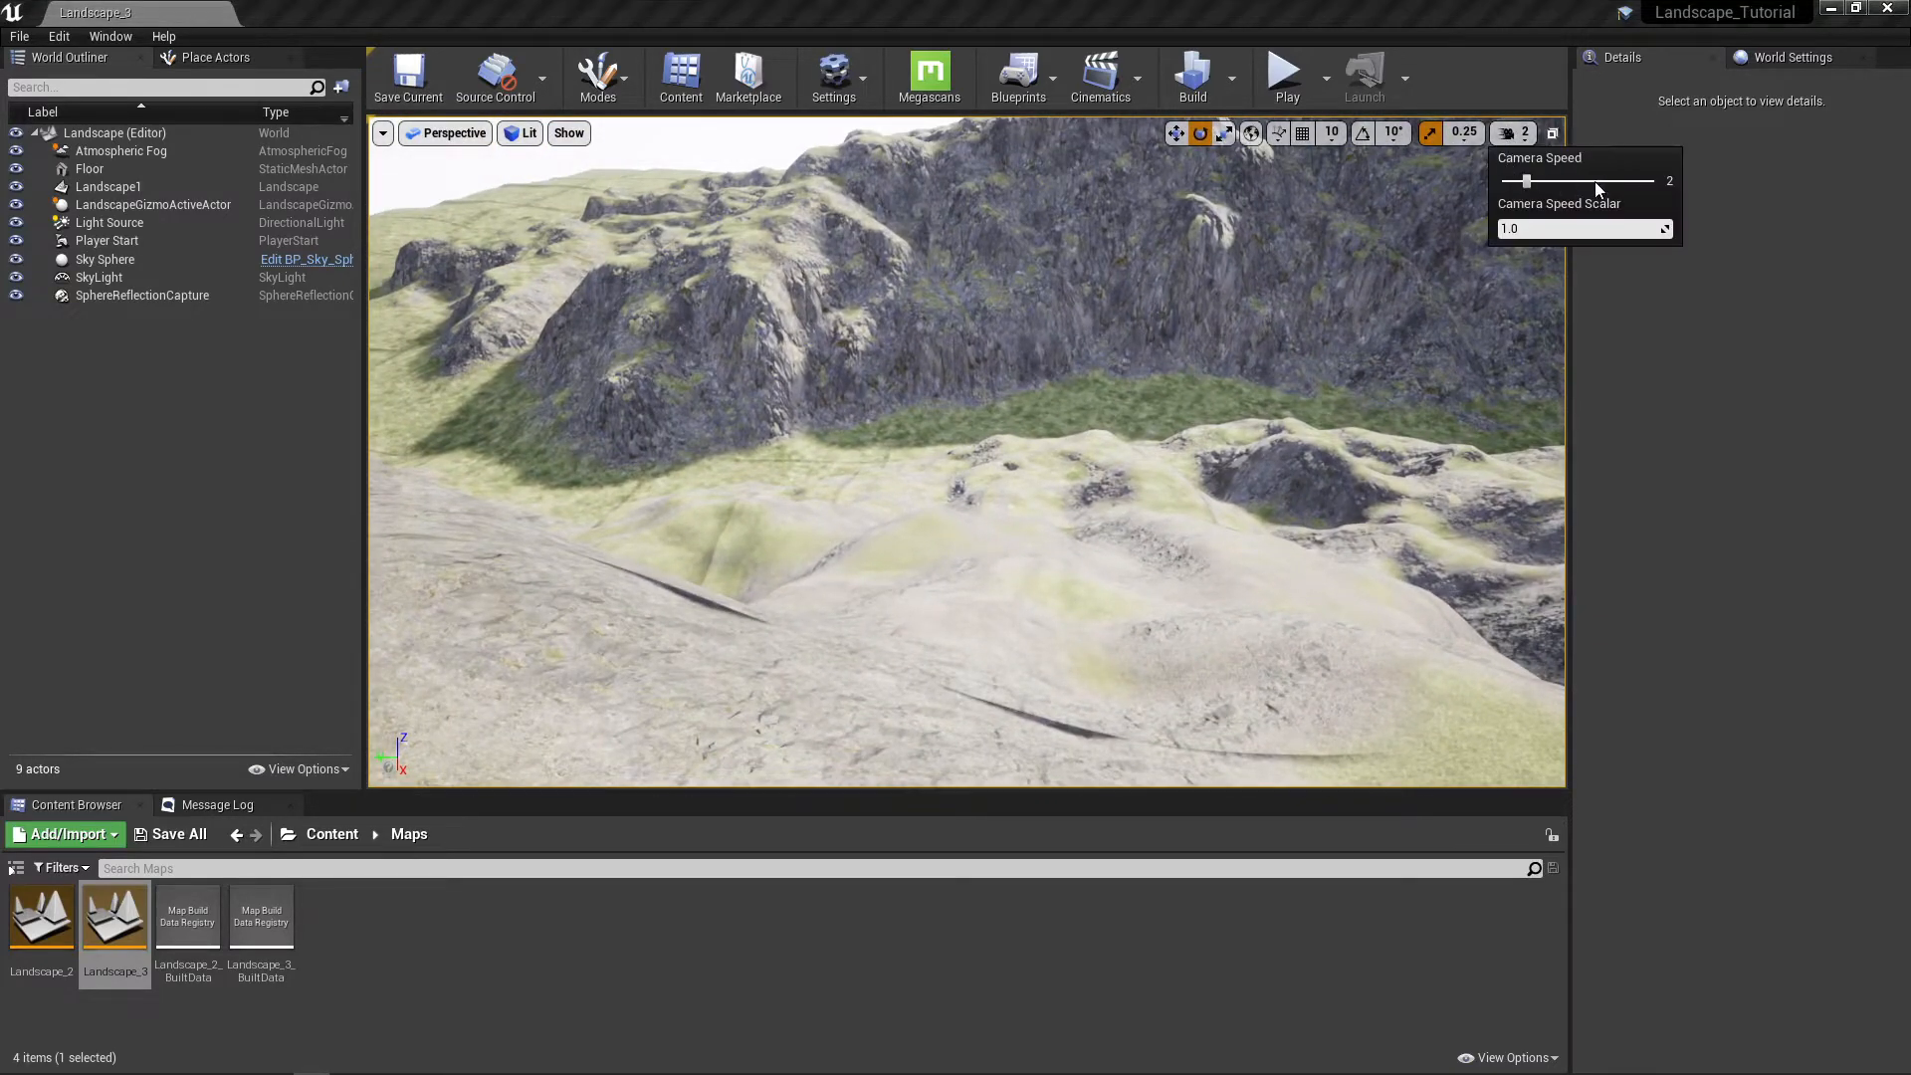
mouse_move(1447, 245)
right_down()
mouse_move(1448, 289)
mouse_move(1429, 224)
right_up()
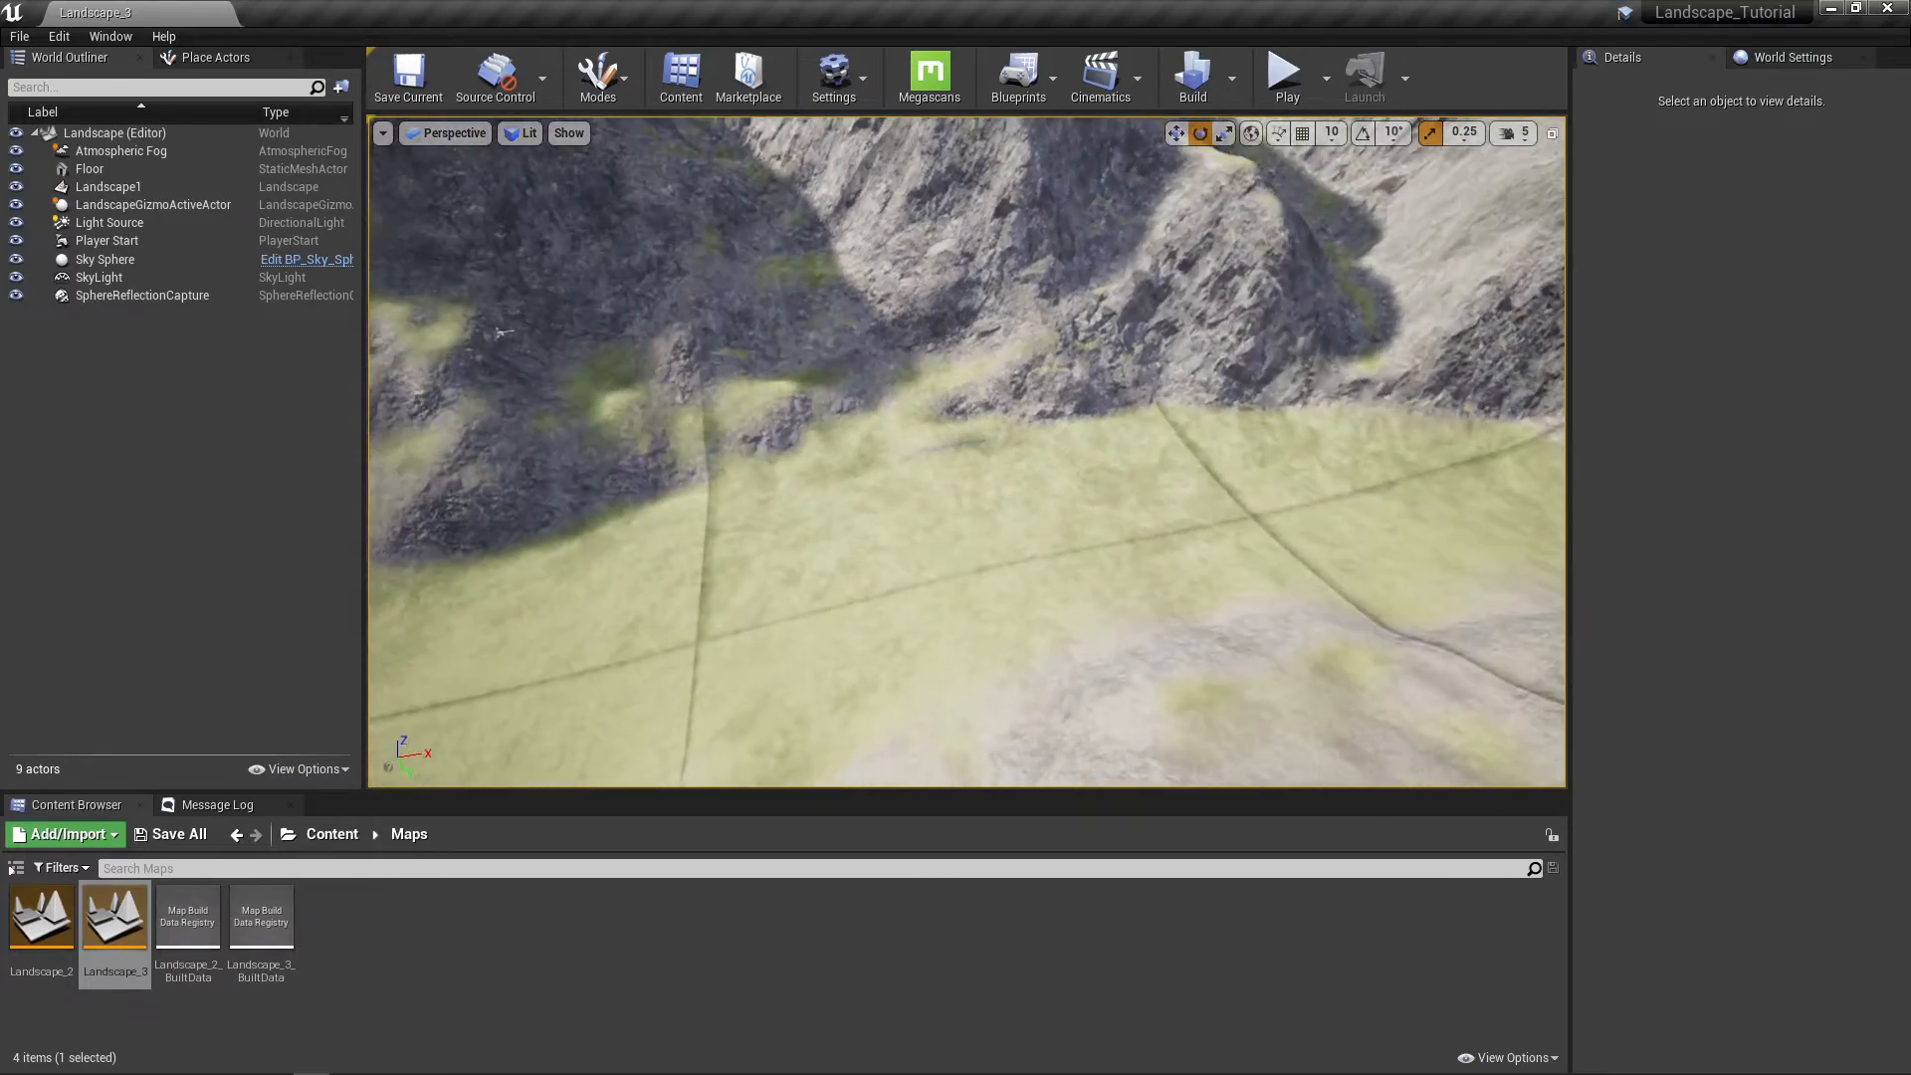
right_drag(1213, 340, 1035, 314)
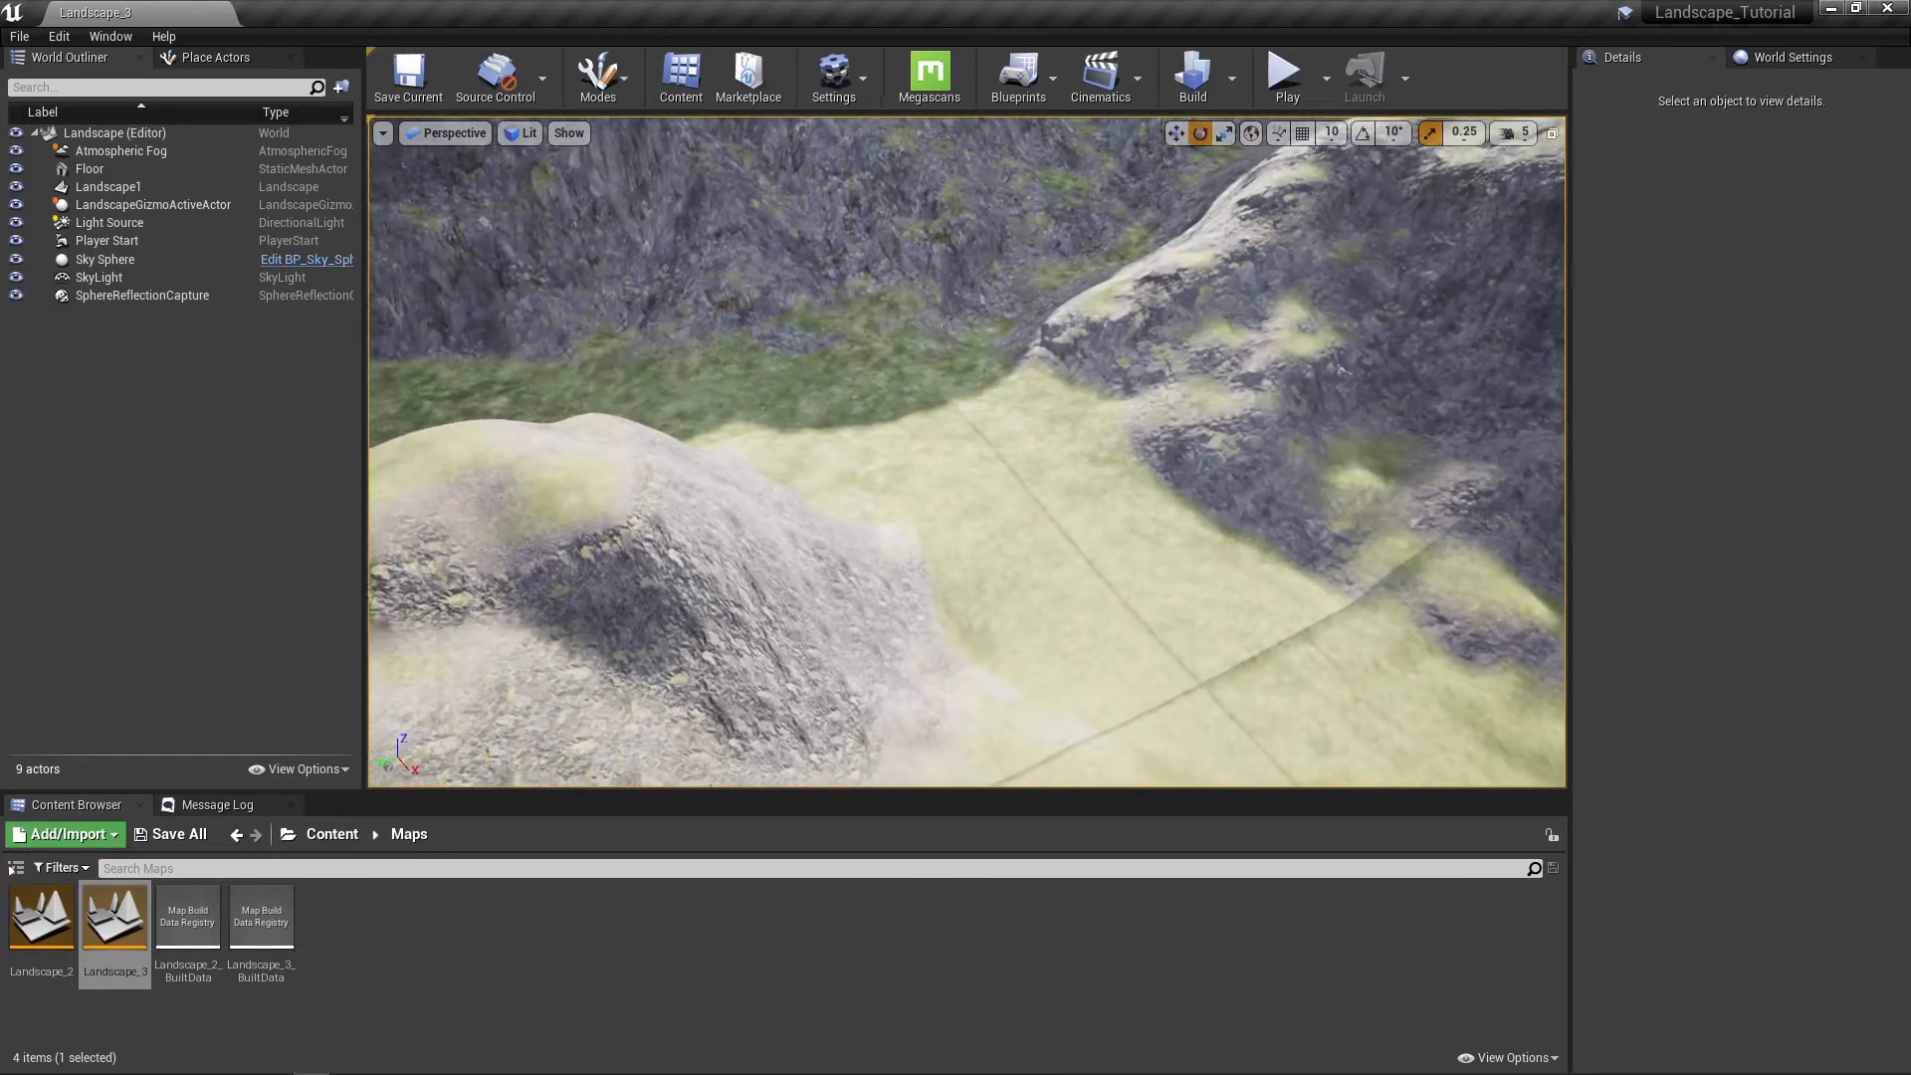
right_drag(1212, 341, 1041, 370)
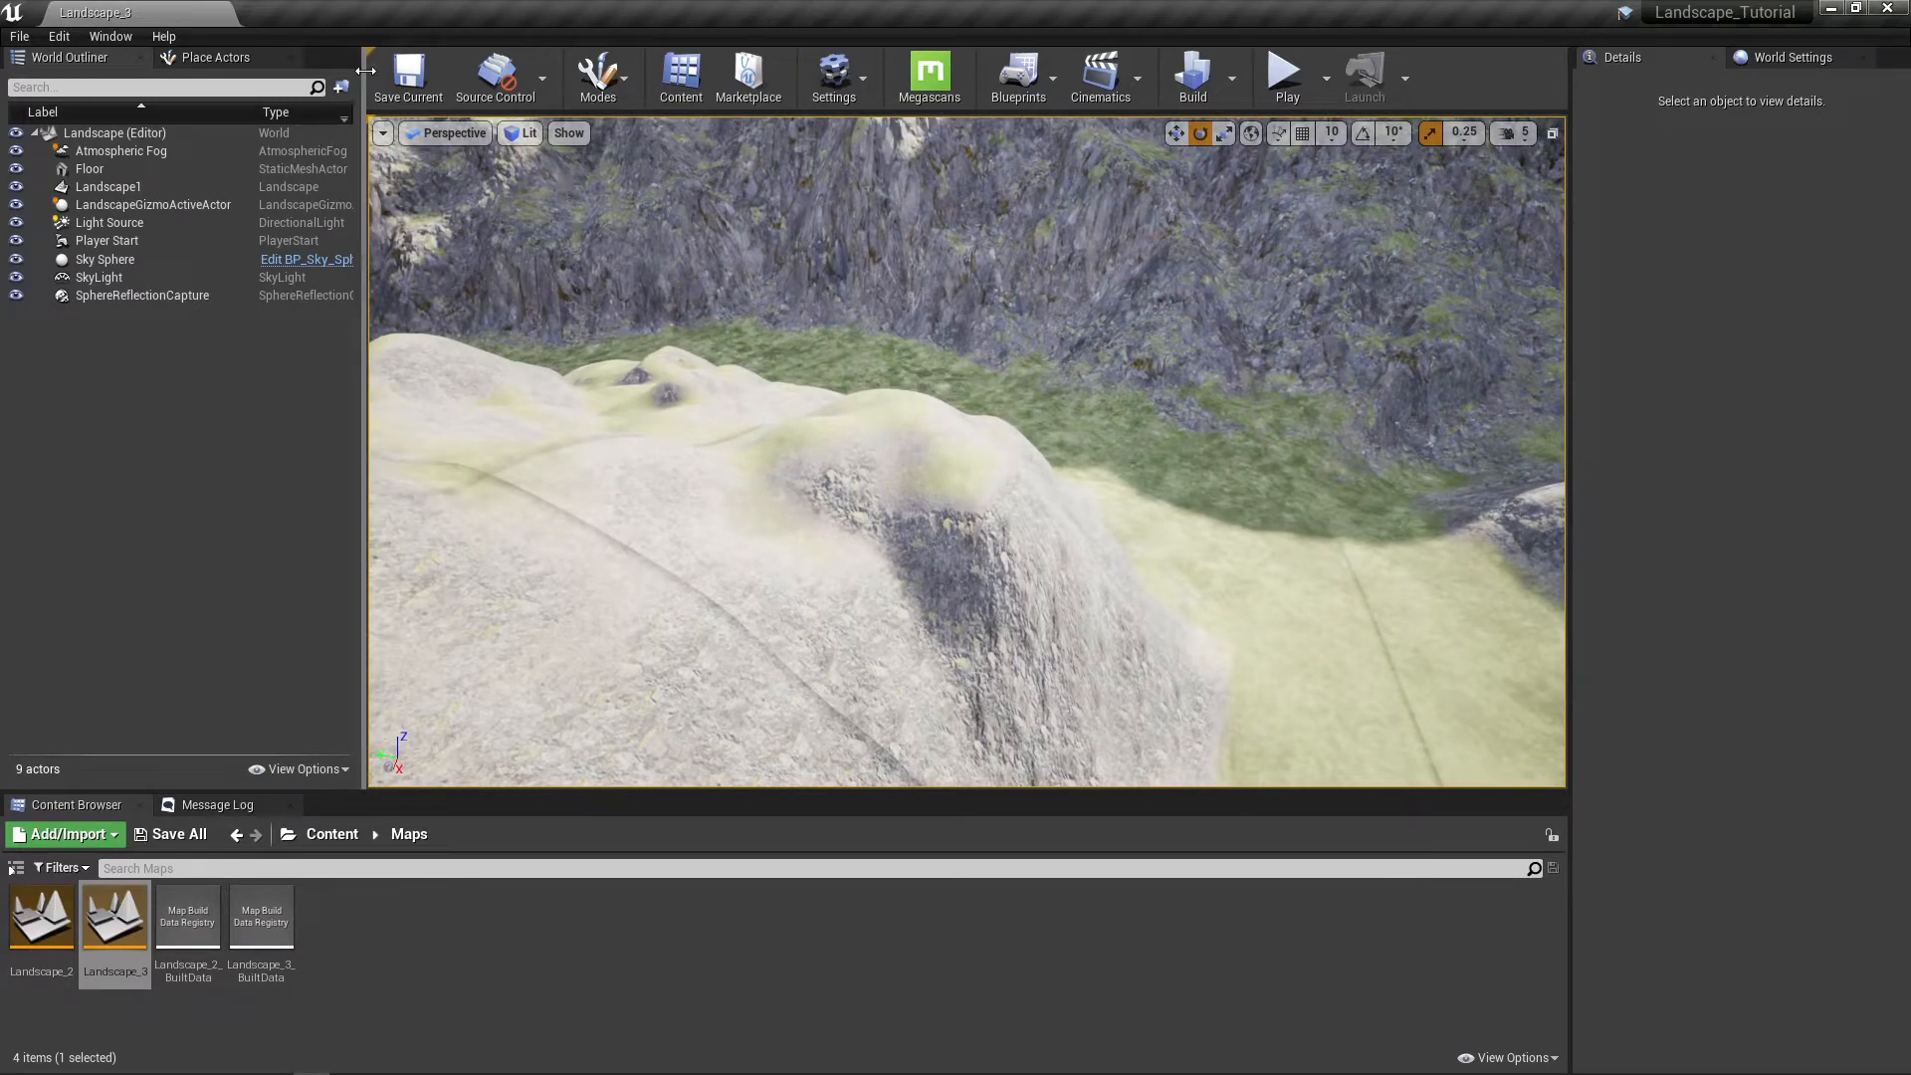
Step: Search all plugins for "water" to check whether the Water plugin is enabled, then close the plugin window
click(71, 39)
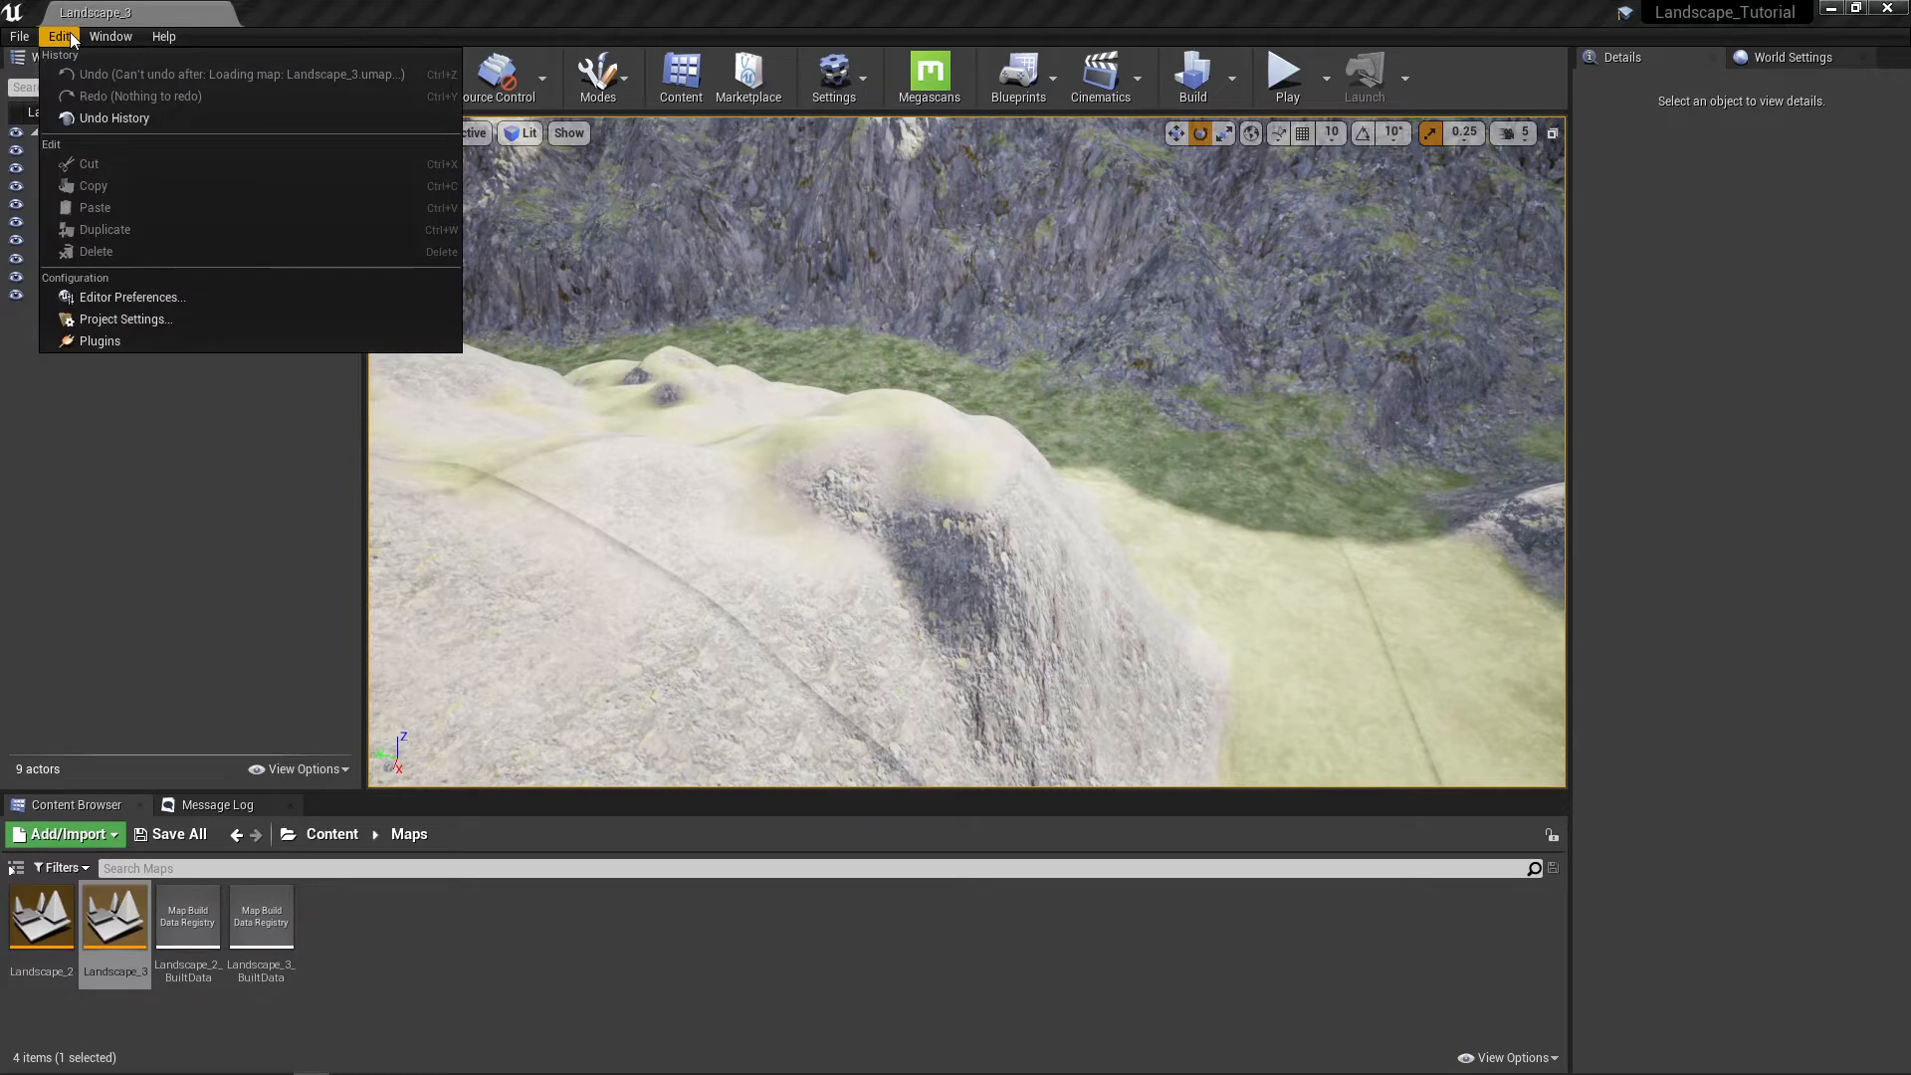
click(116, 341)
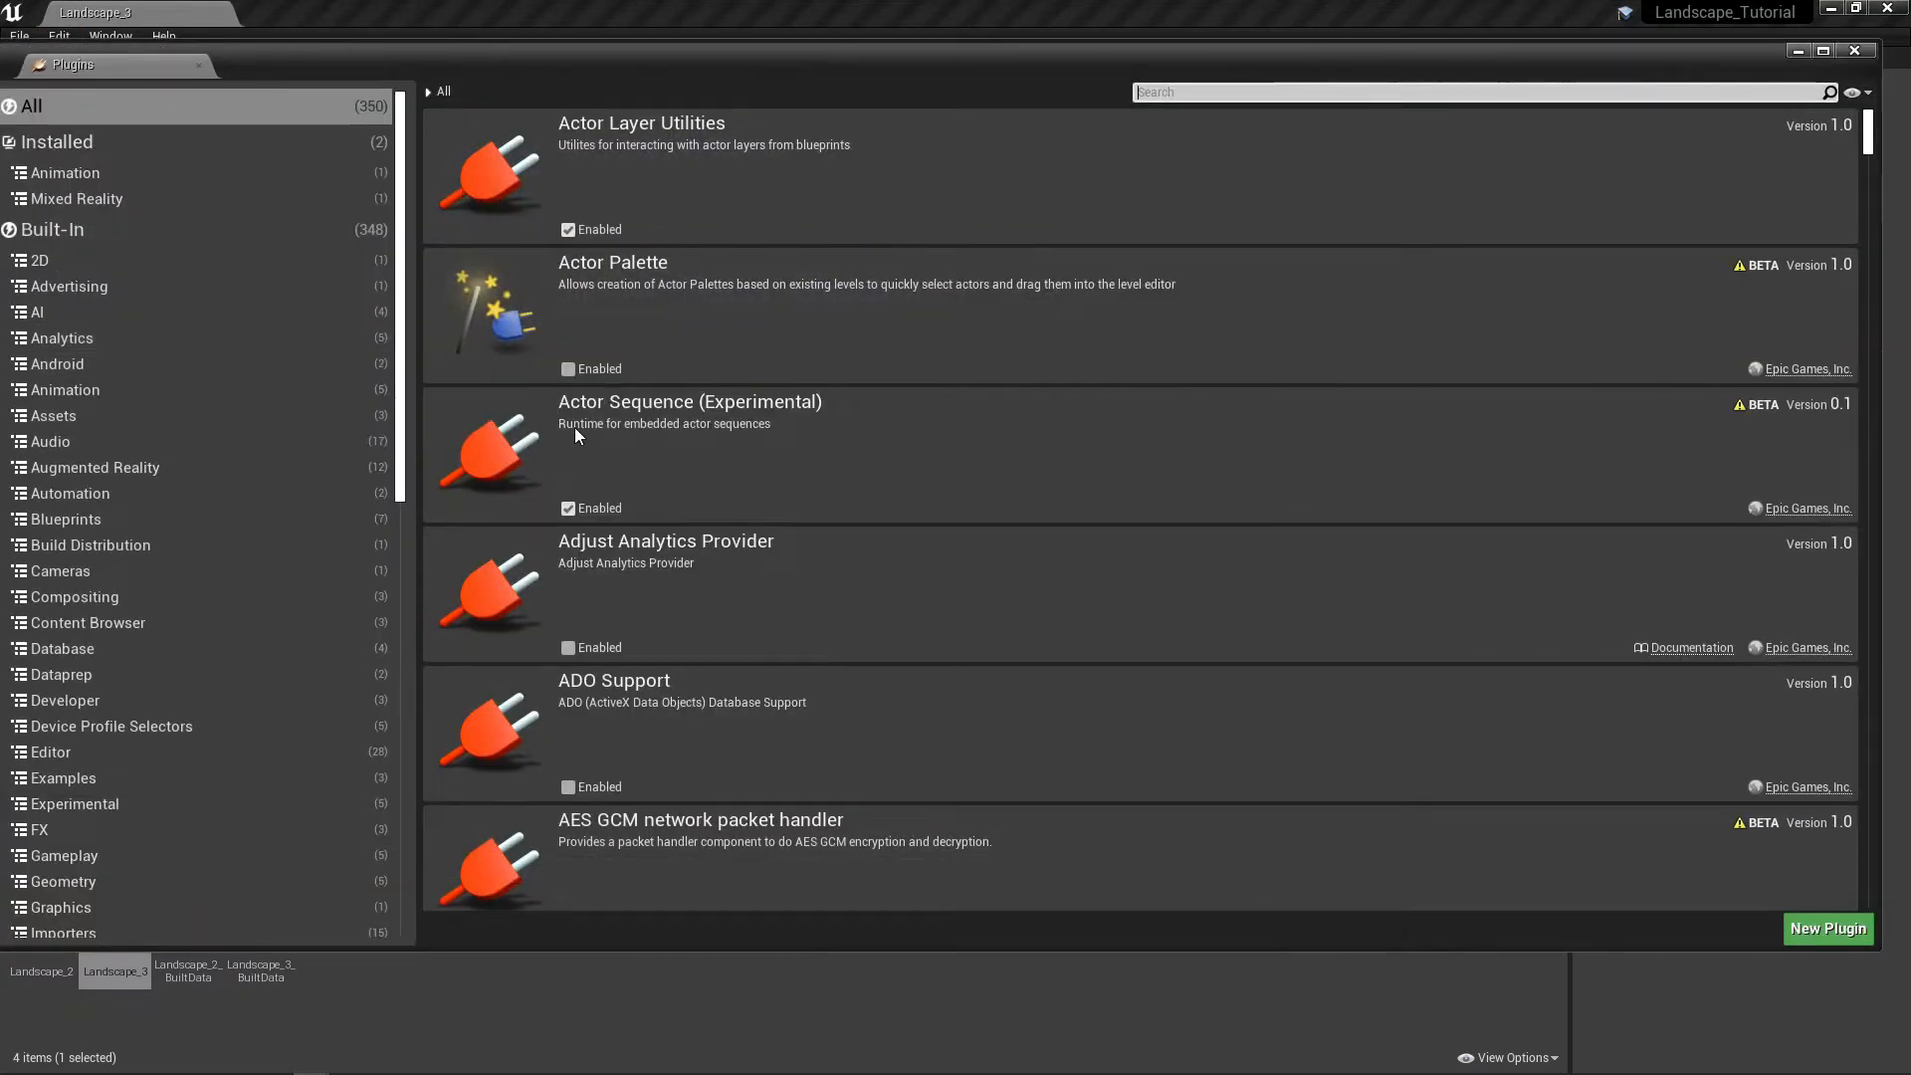
click(111, 111)
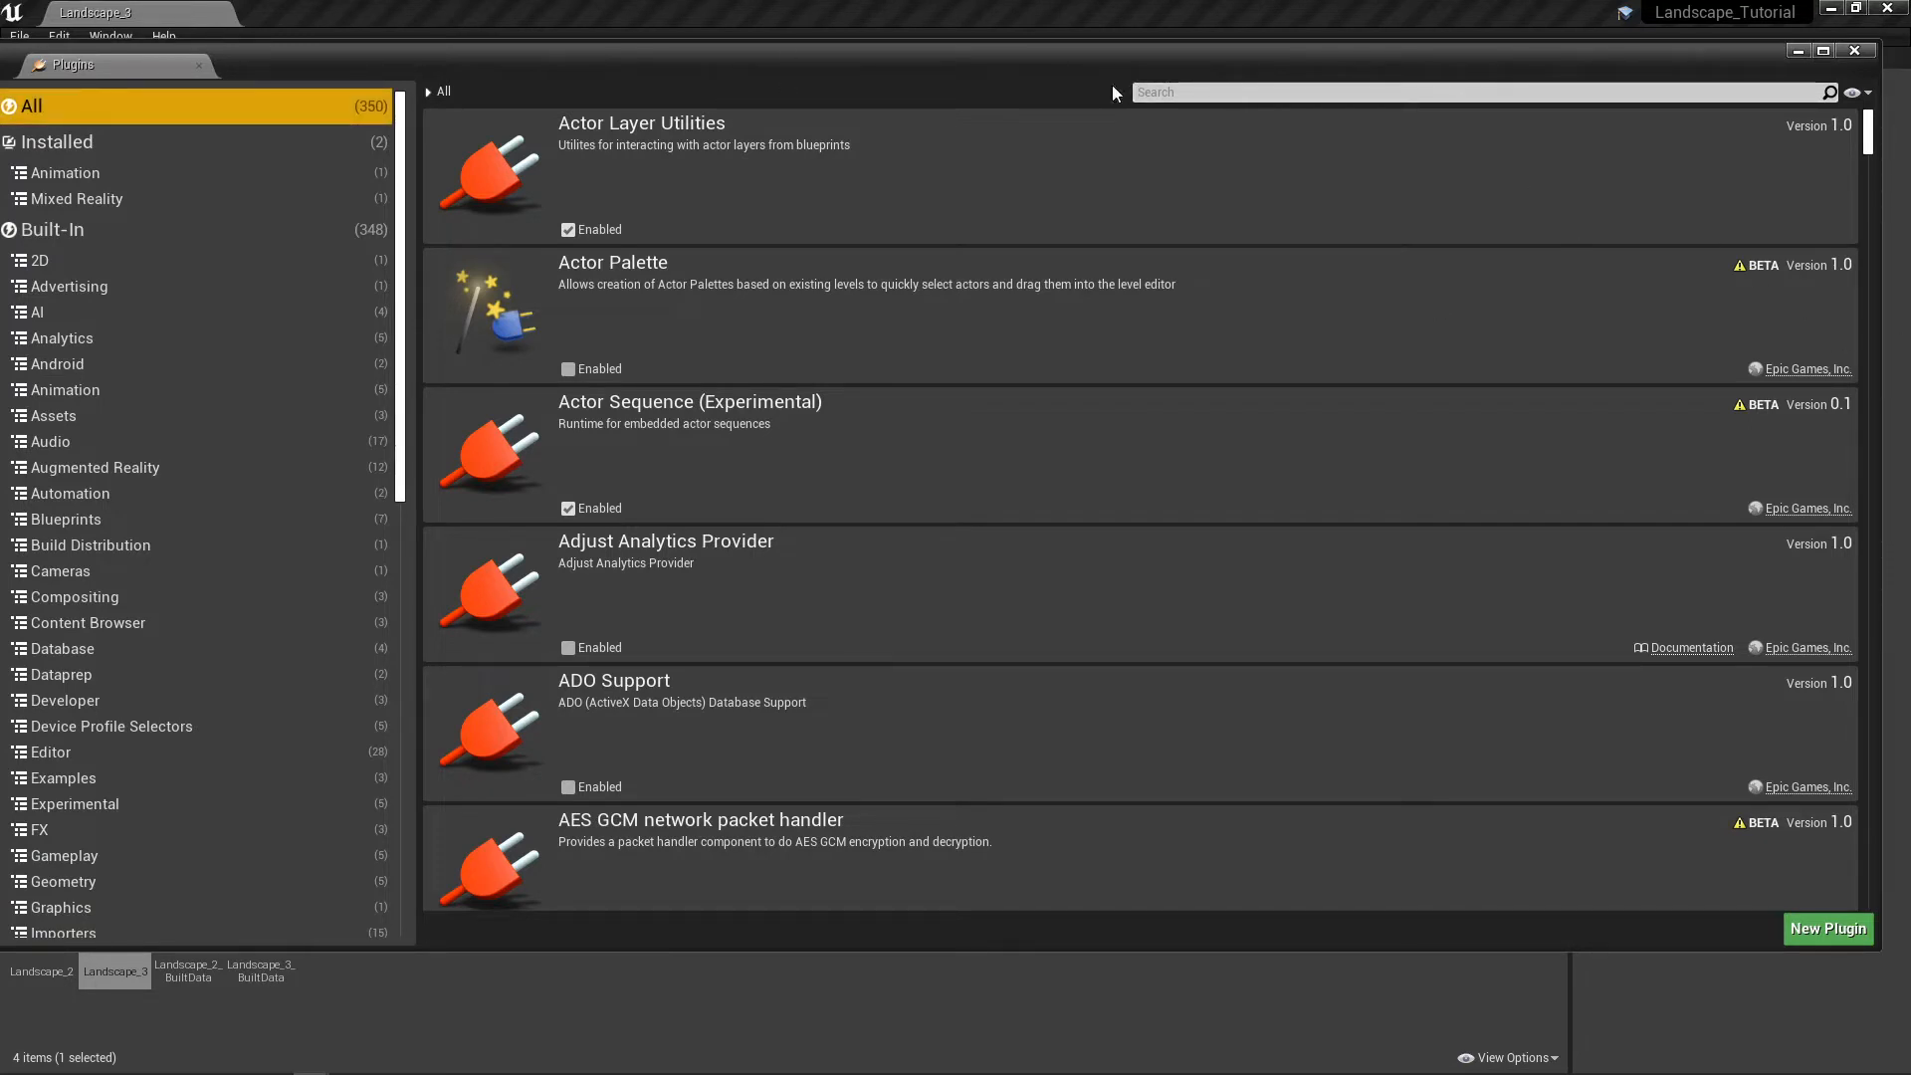
click(1144, 91)
text(water)
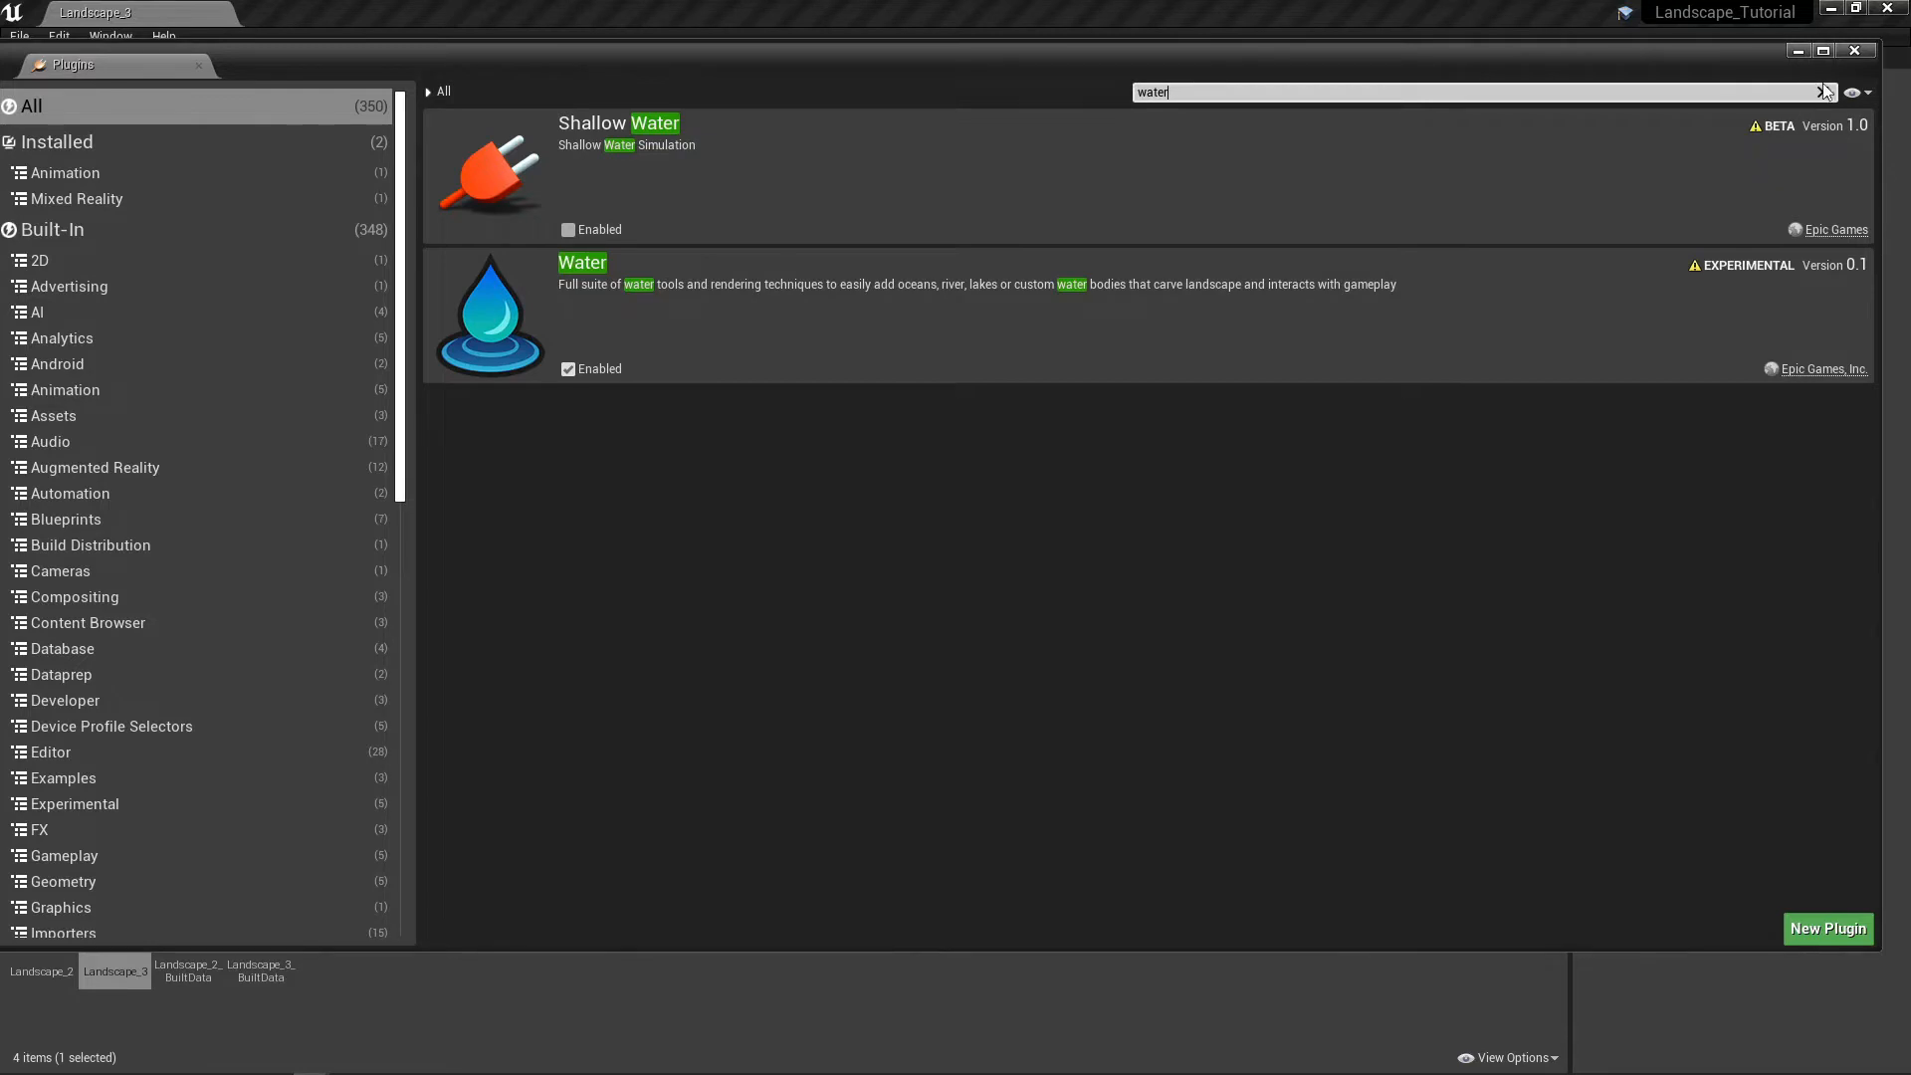
click(1856, 50)
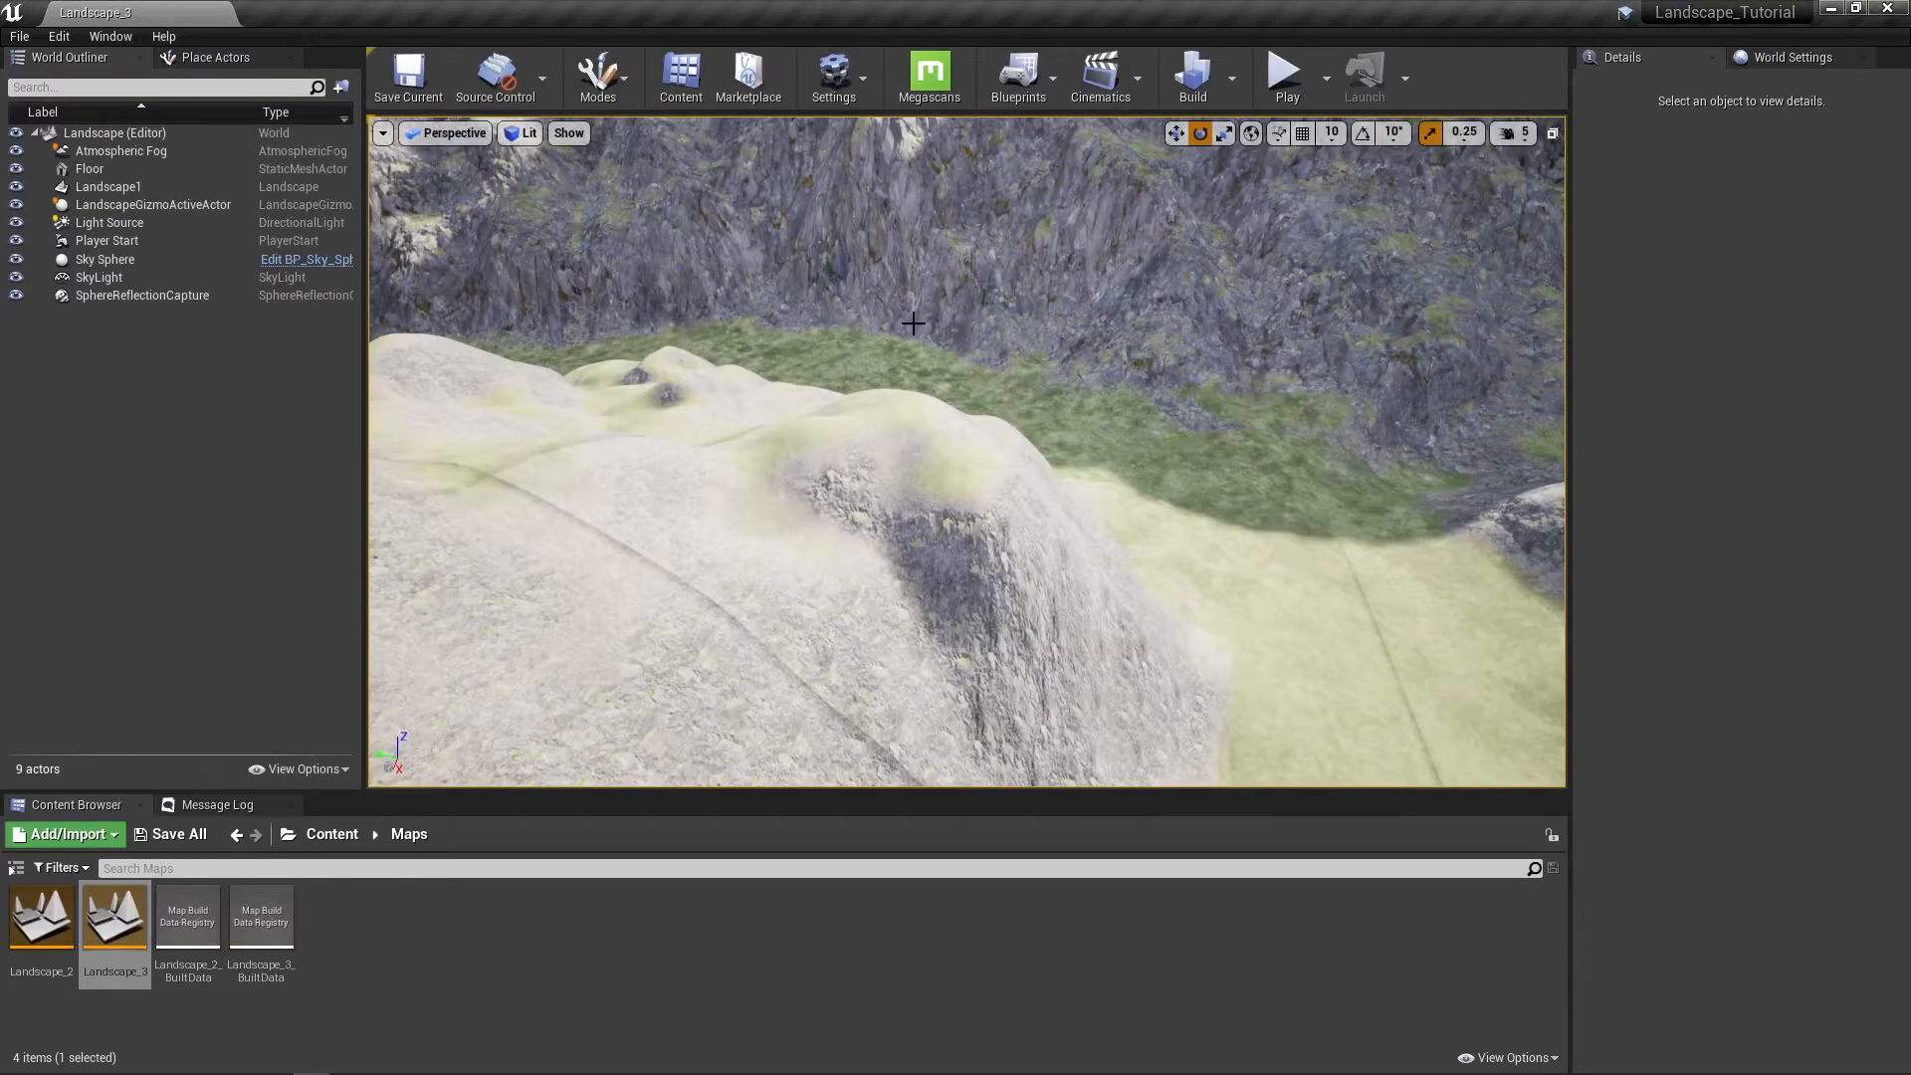
Step: Find the actor classes matching "water" and try placing a Water Body Lake in the grassy valley
click(194, 59)
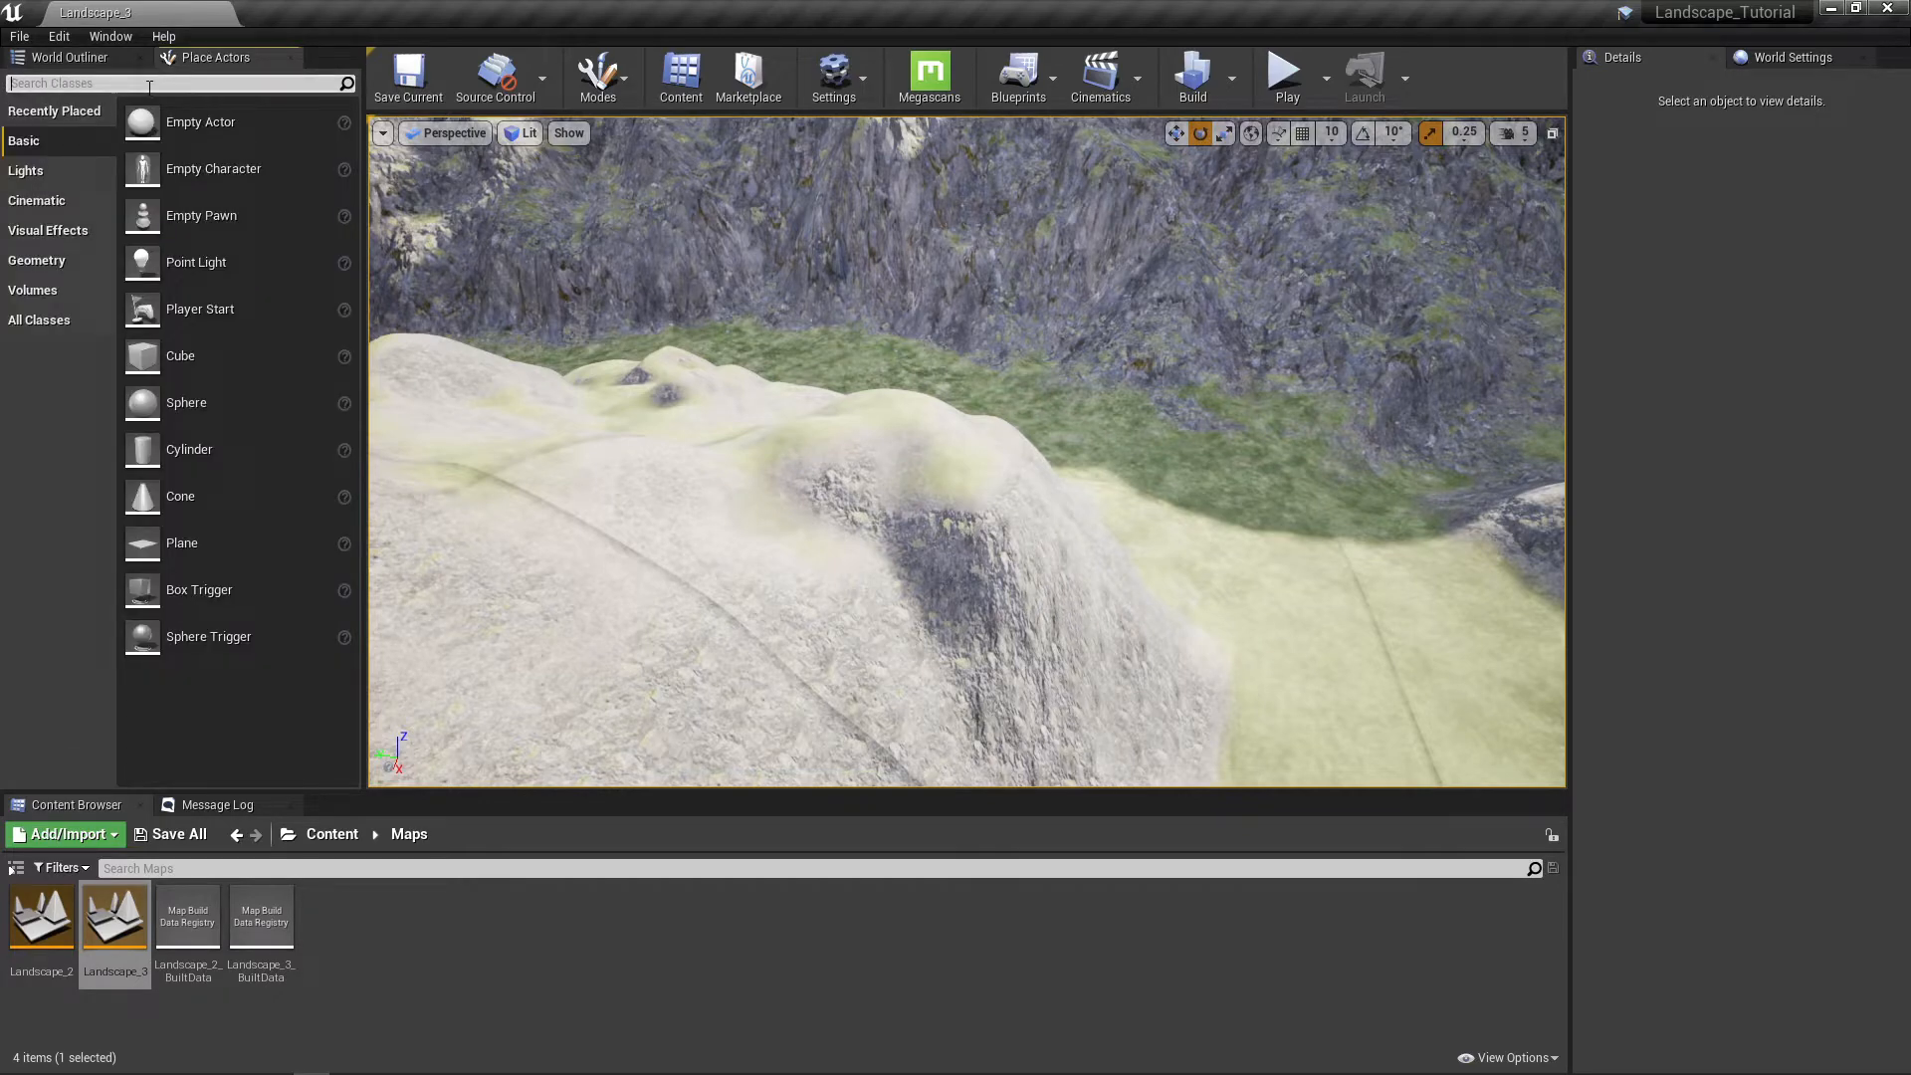
text(water)
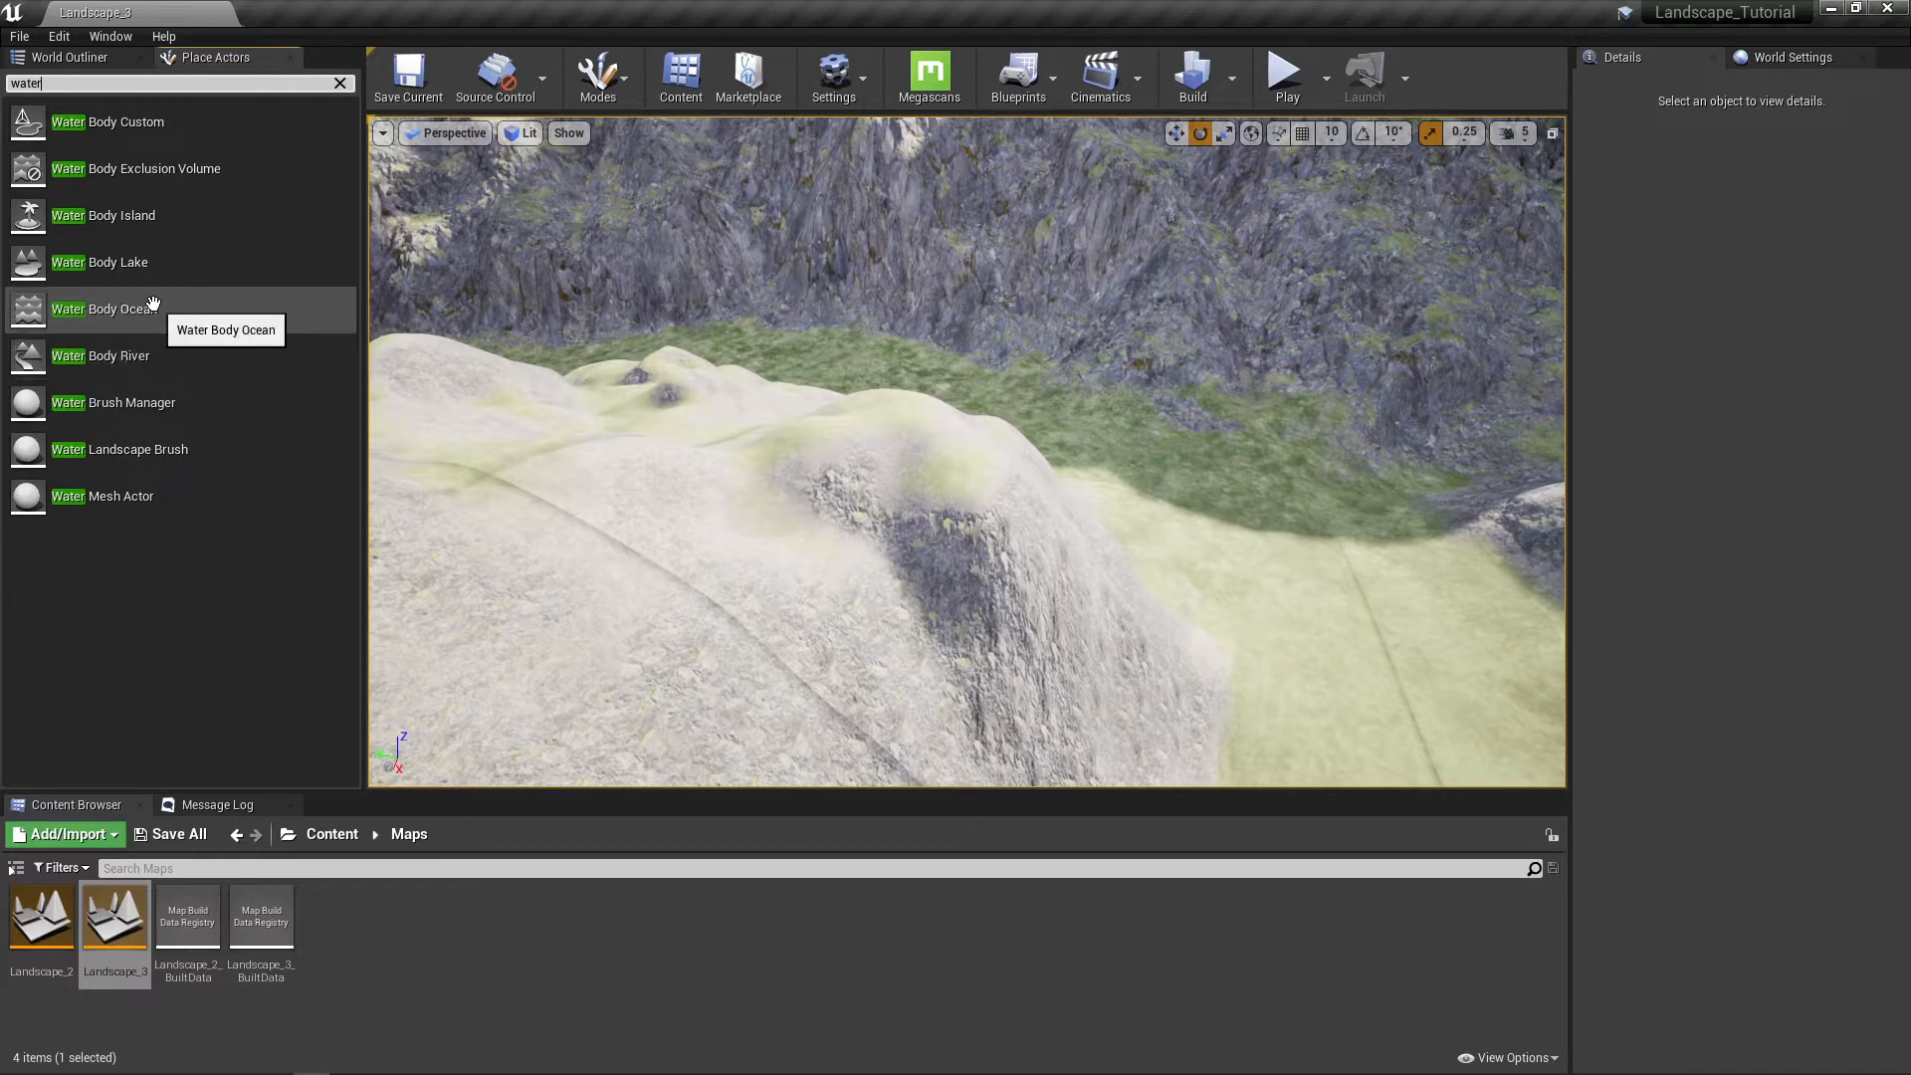
right_drag(730, 350, 1081, 393)
mouse_move(857, 358)
right_down()
mouse_move(961, 381)
mouse_move(797, 360)
mouse_move(858, 382)
right_up()
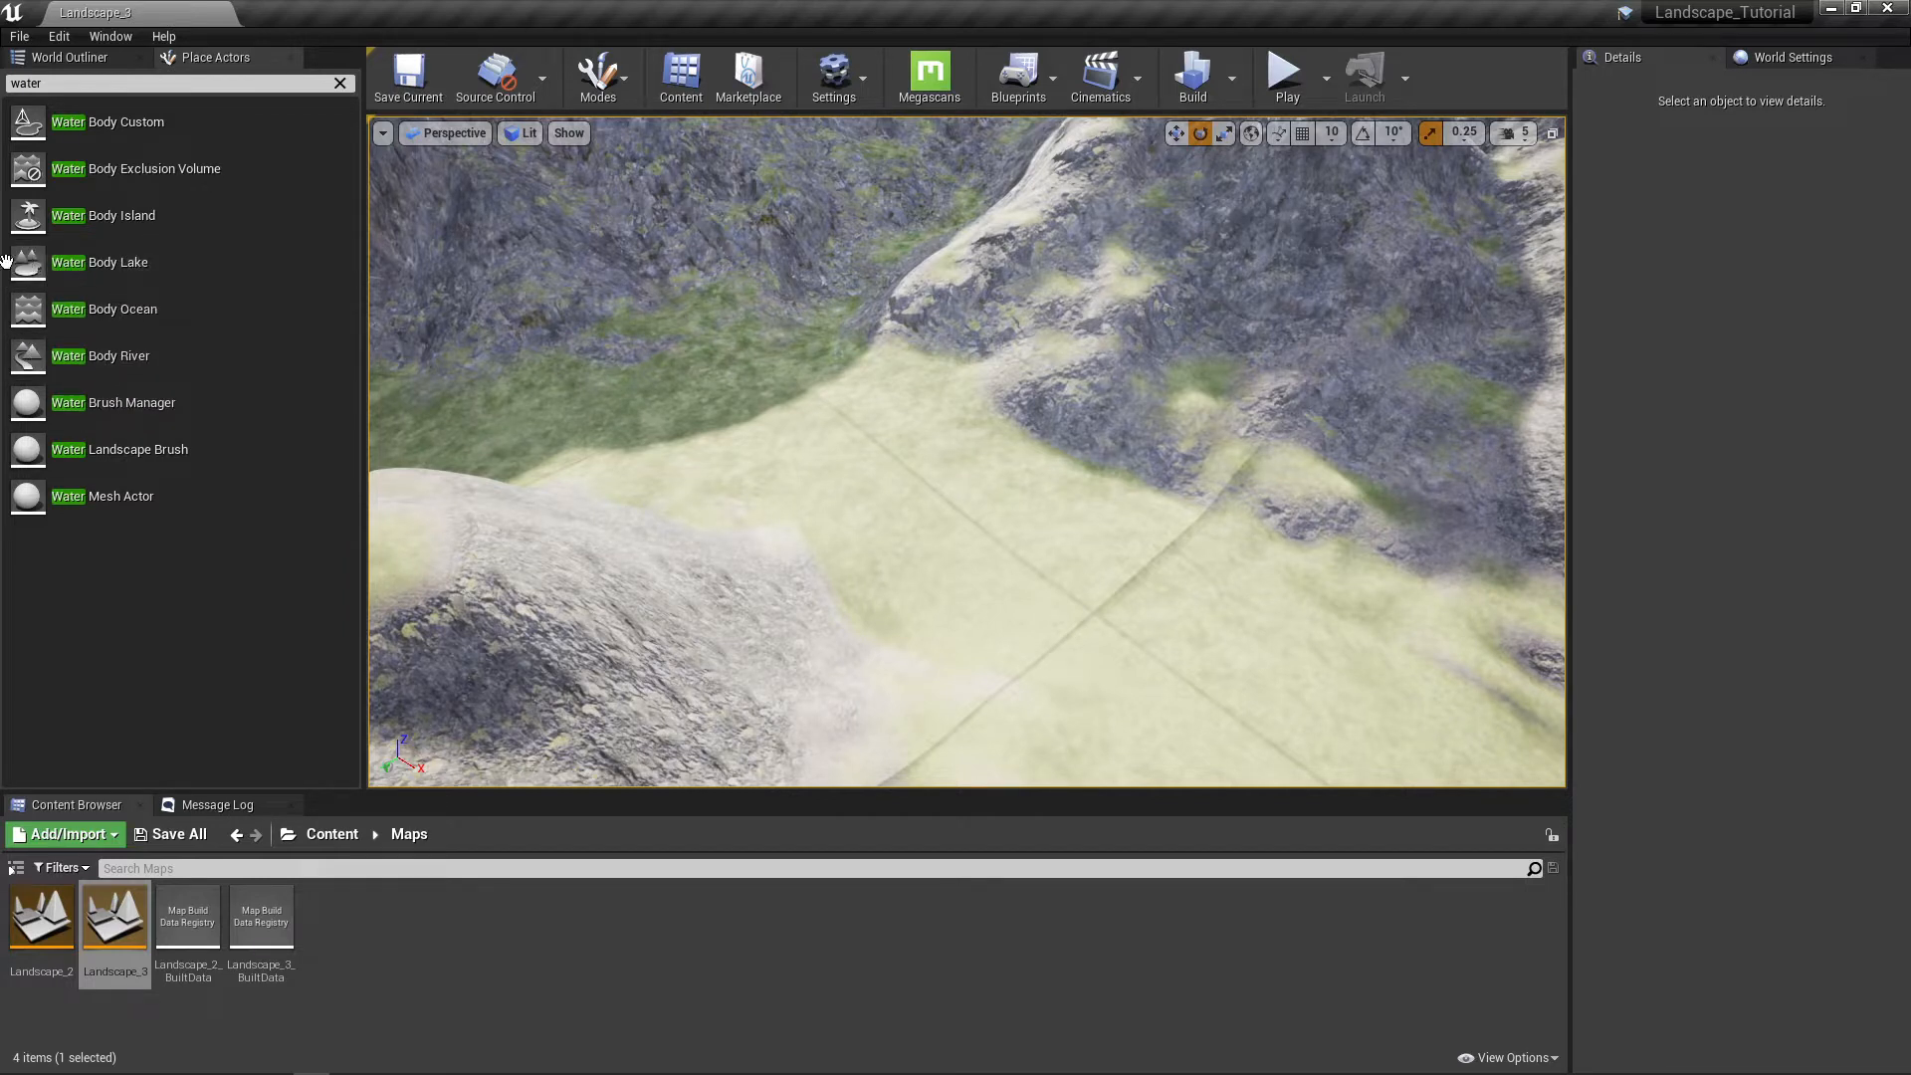
drag(30, 262, 704, 356)
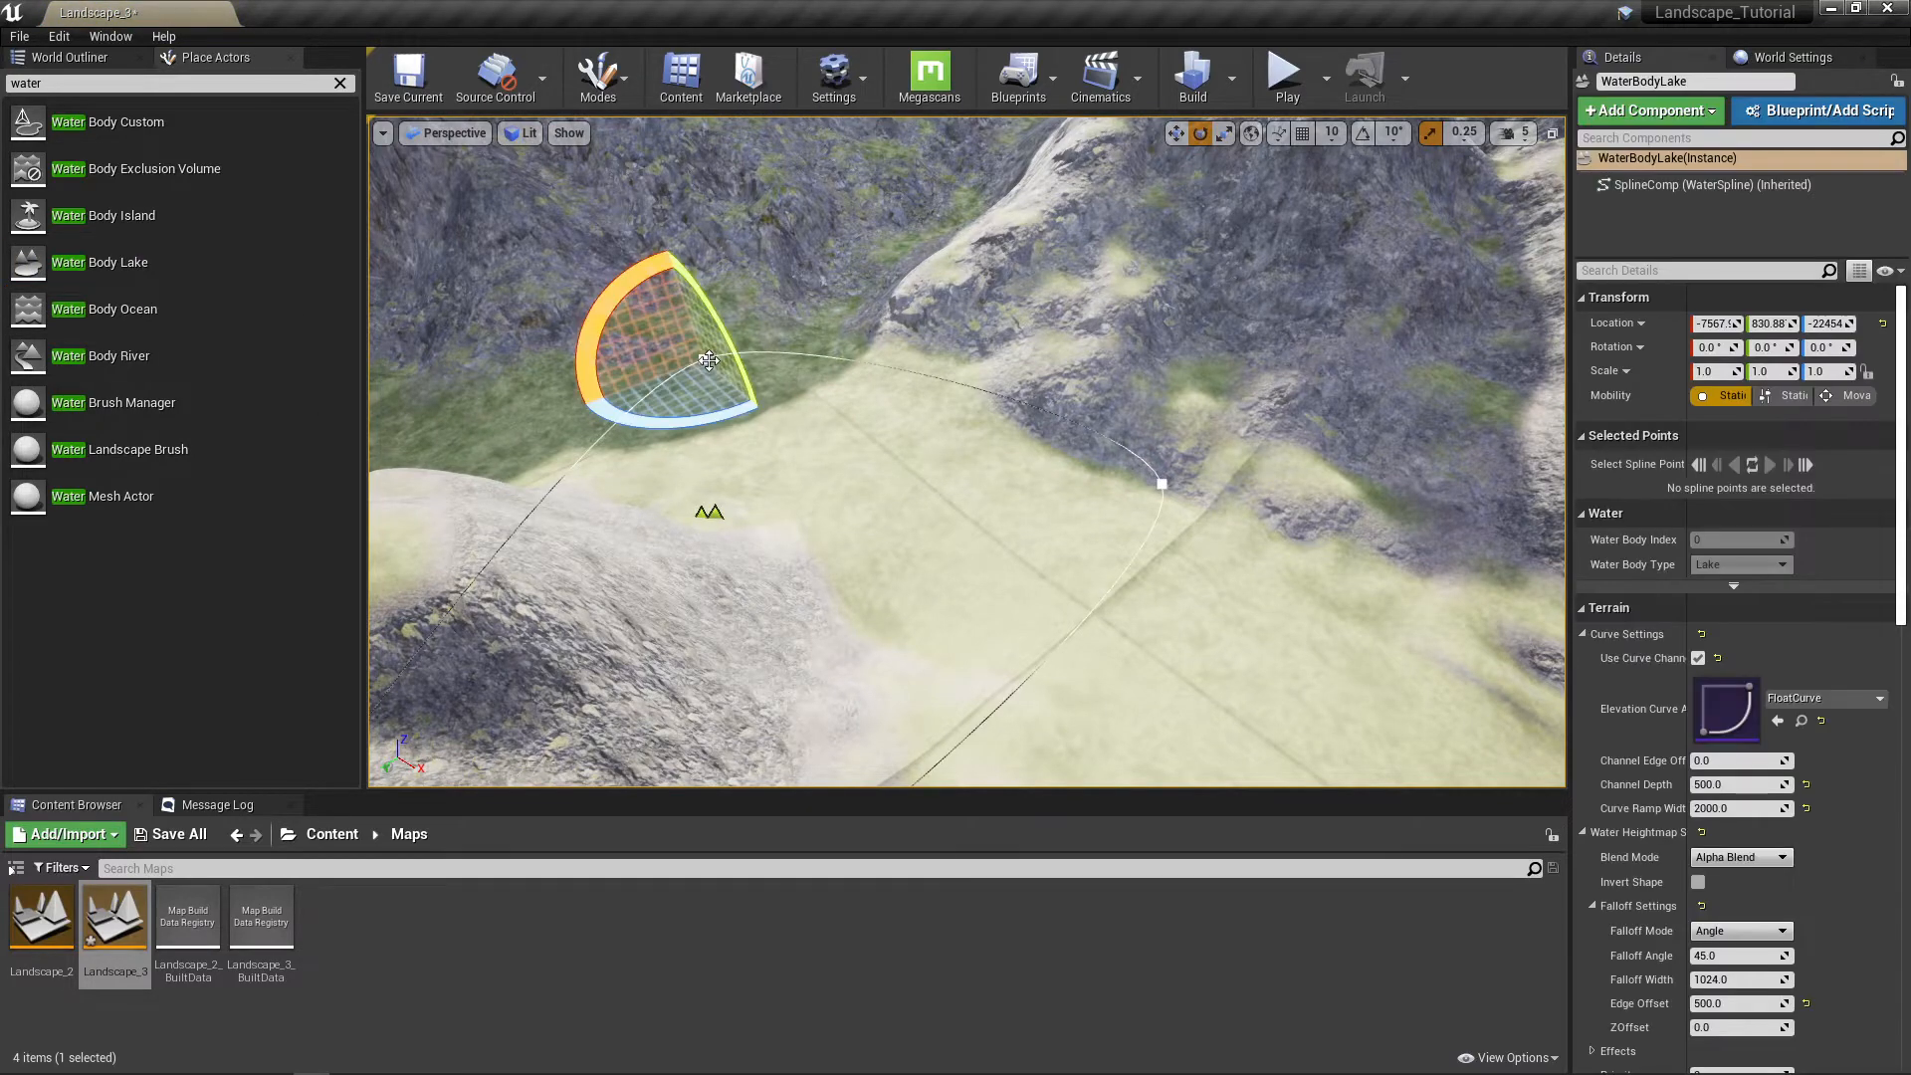
Step: Inspect the lake's spline outline around the valley and undo the lake's placement
right_drag(1024, 491, 951, 486)
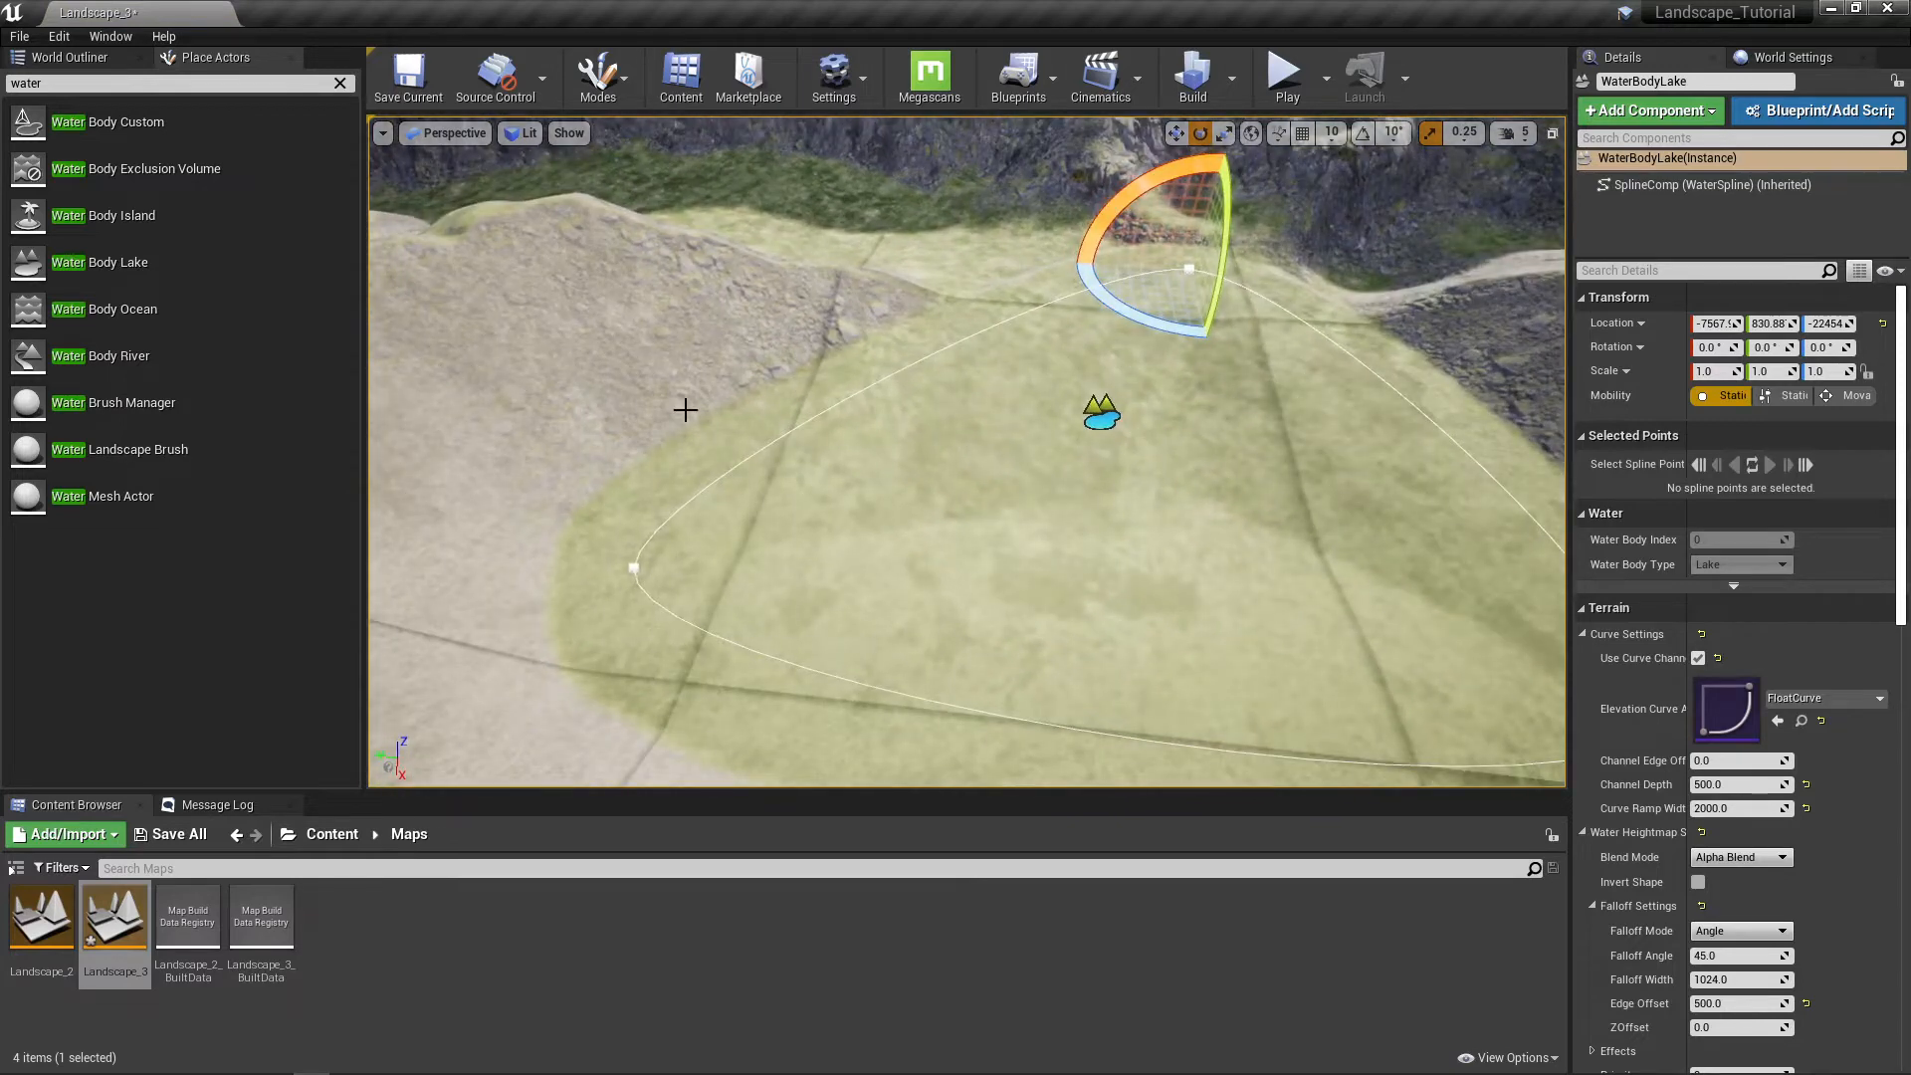
mouse_move(891, 628)
right_down()
mouse_move(945, 628)
mouse_move(901, 628)
right_up()
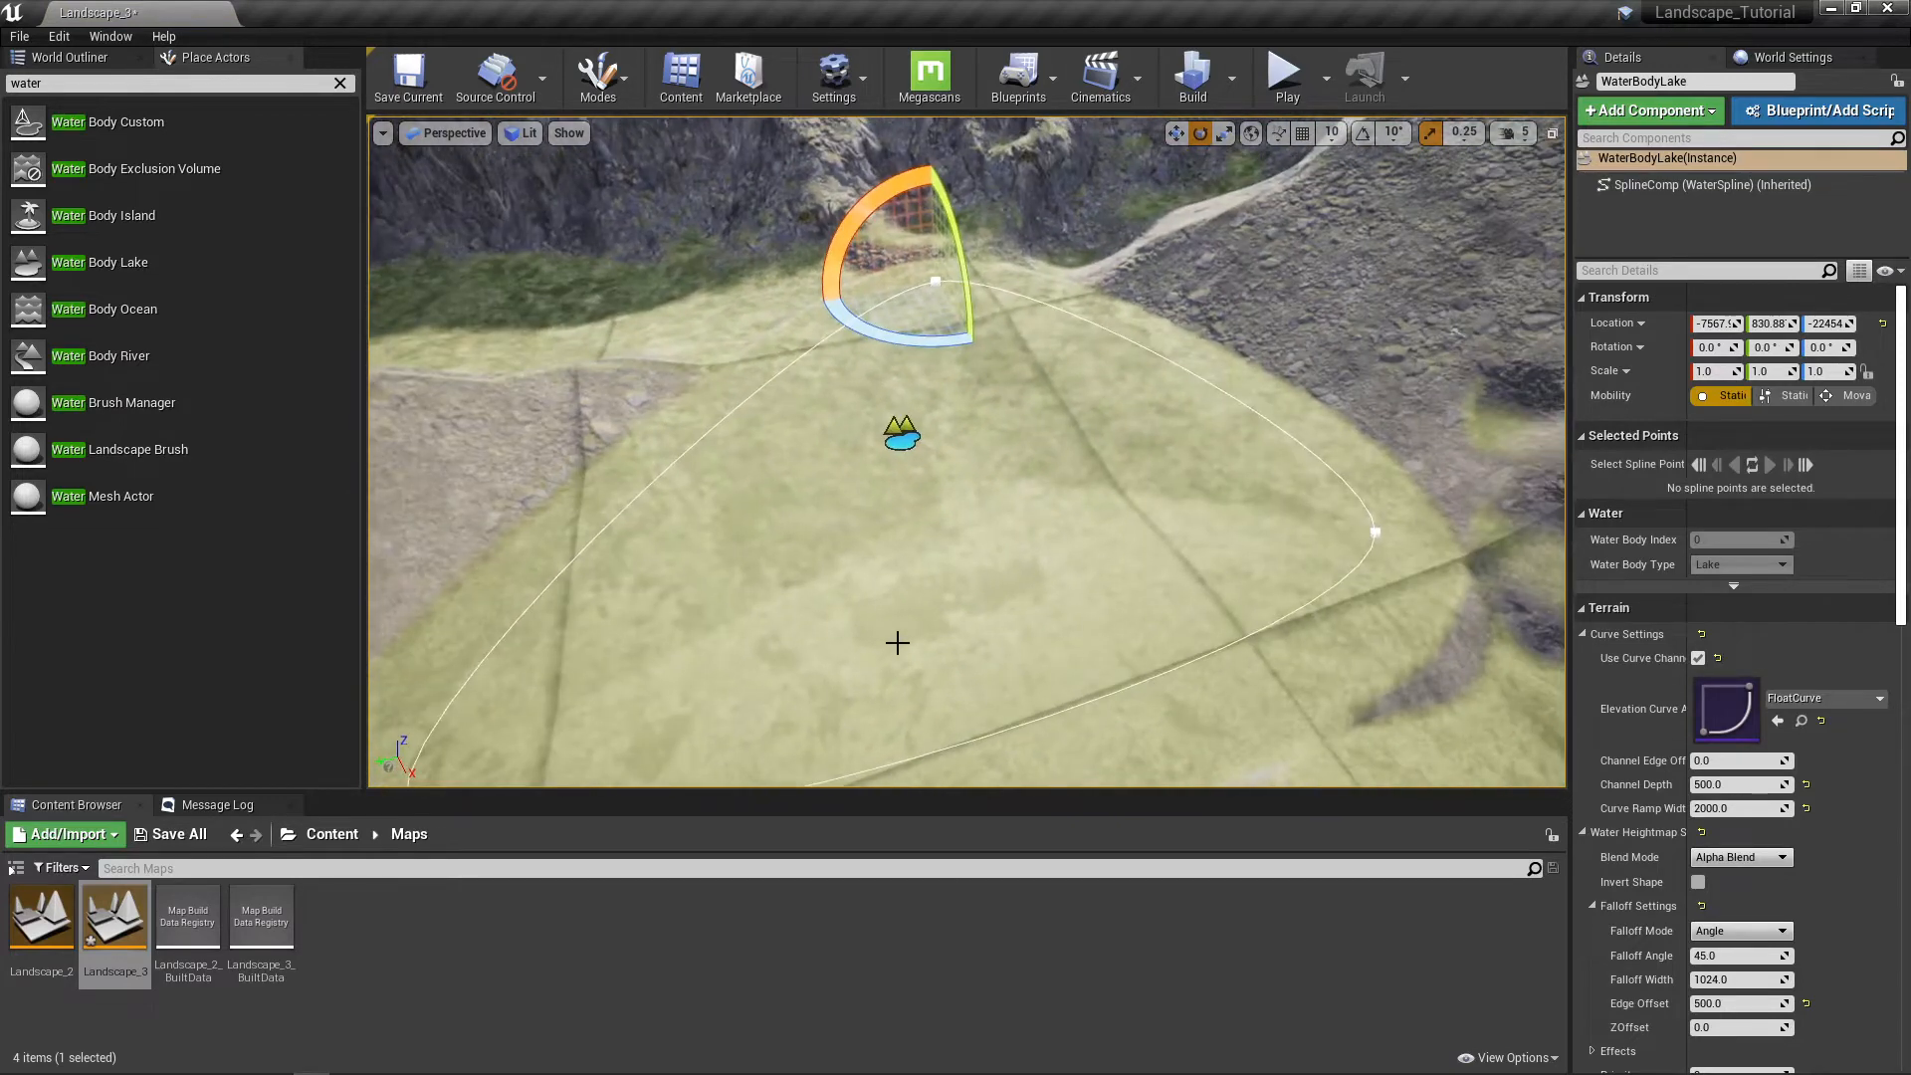
right_drag(745, 591, 745, 584)
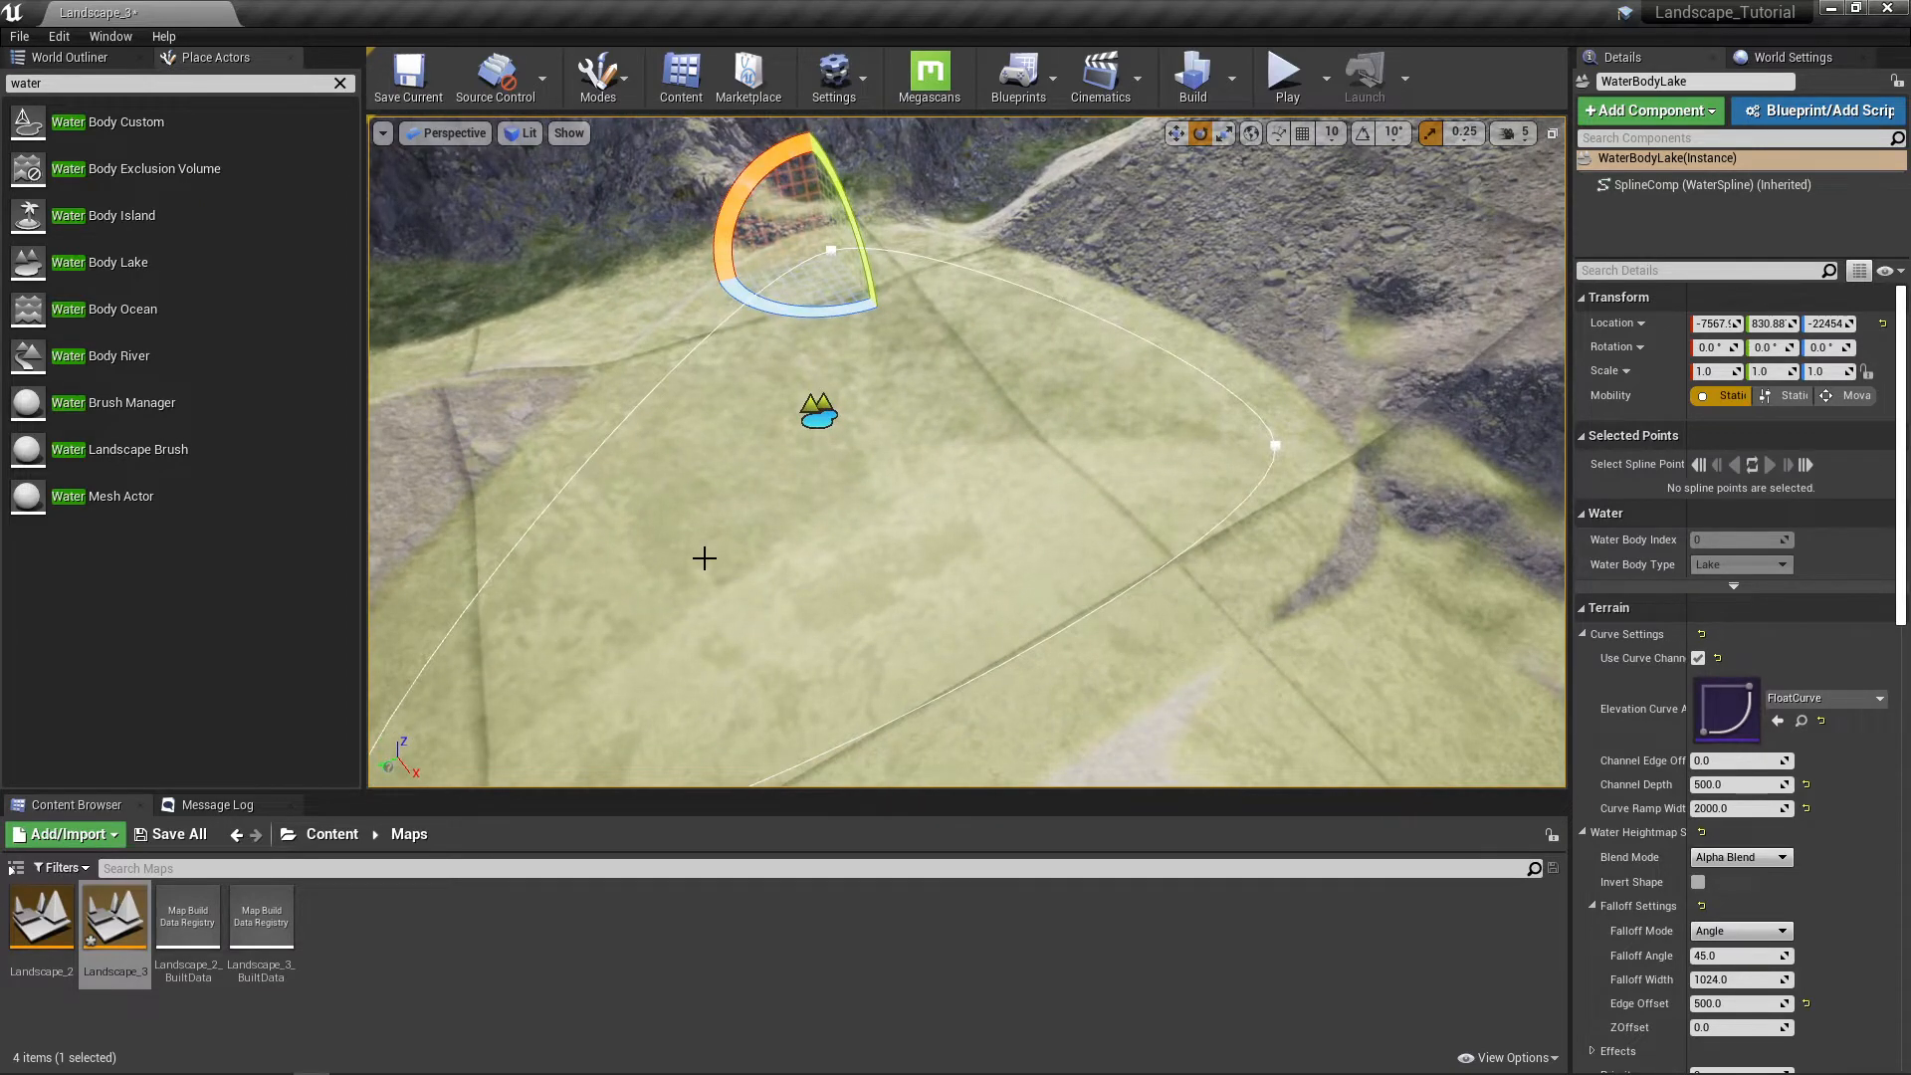
mouse_move(701, 545)
right_down()
mouse_move(831, 488)
mouse_move(693, 546)
right_up()
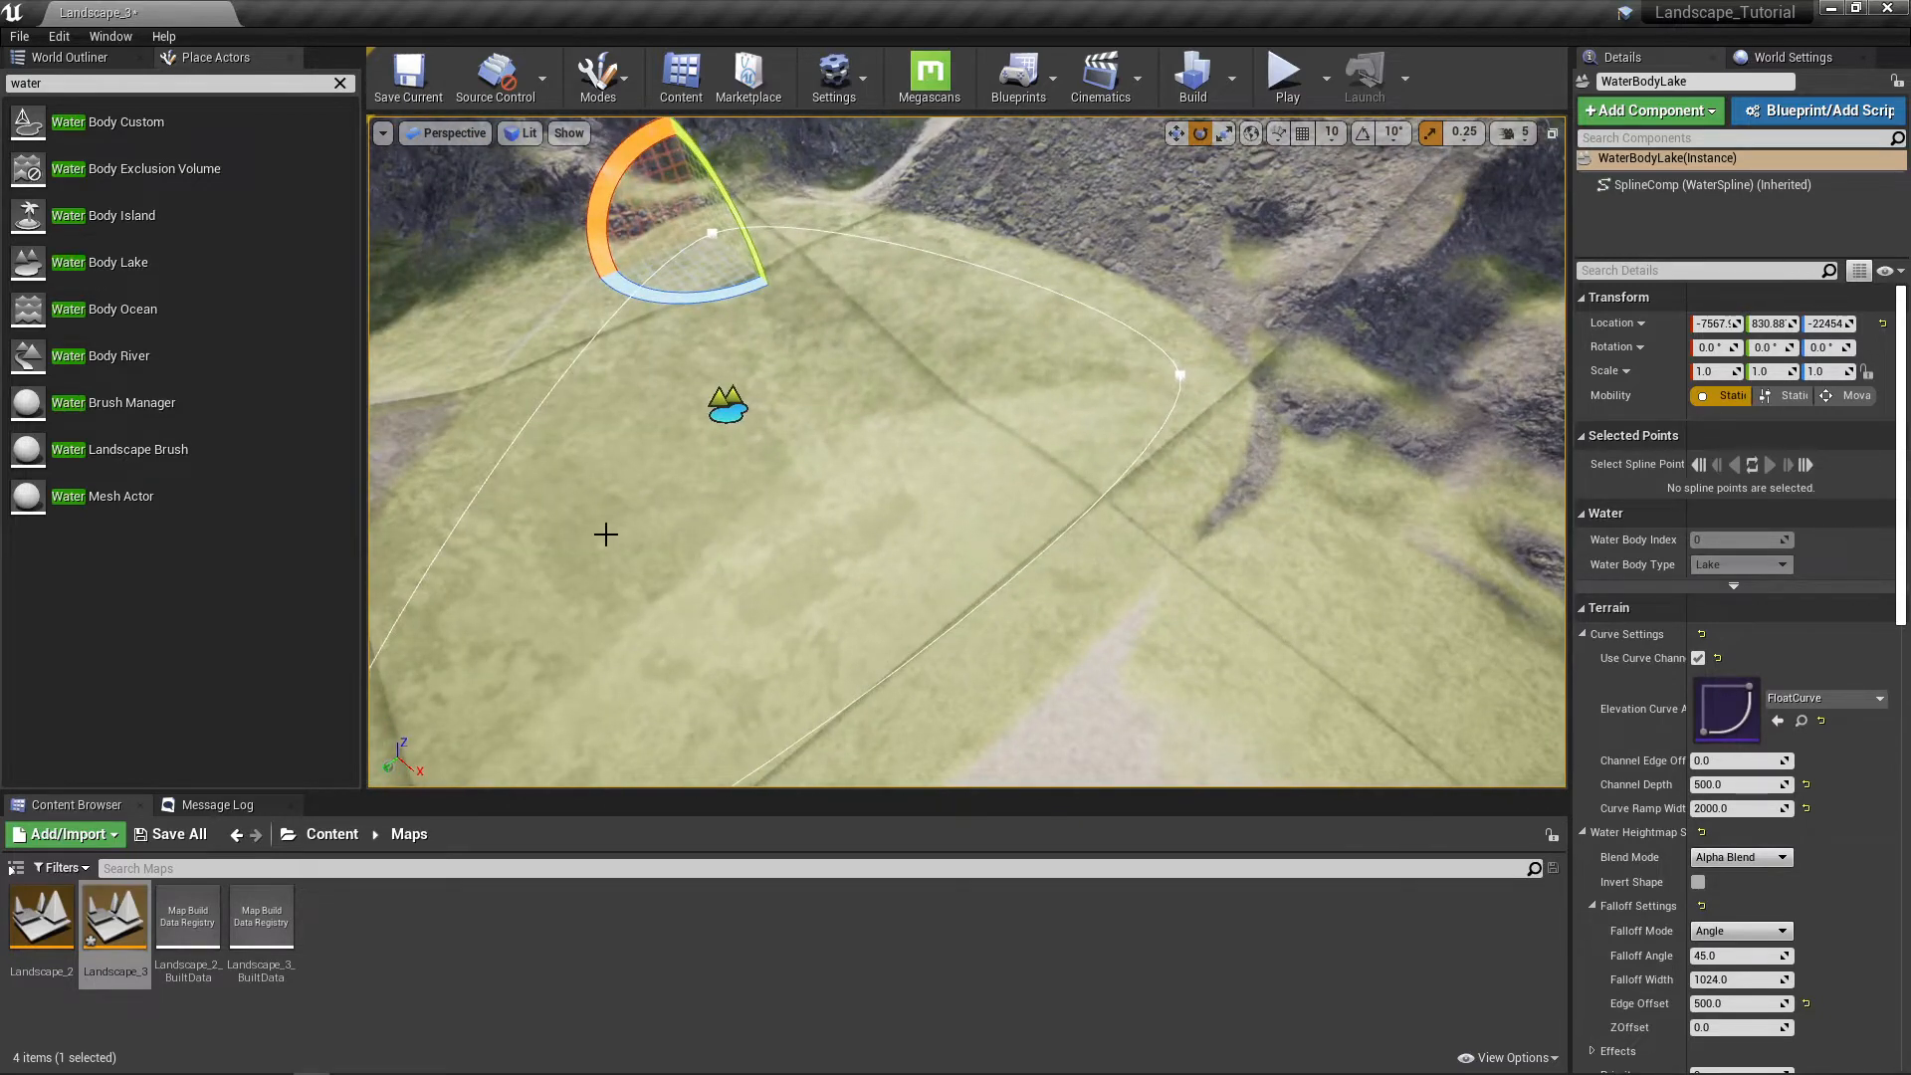
key(ctrl+z)
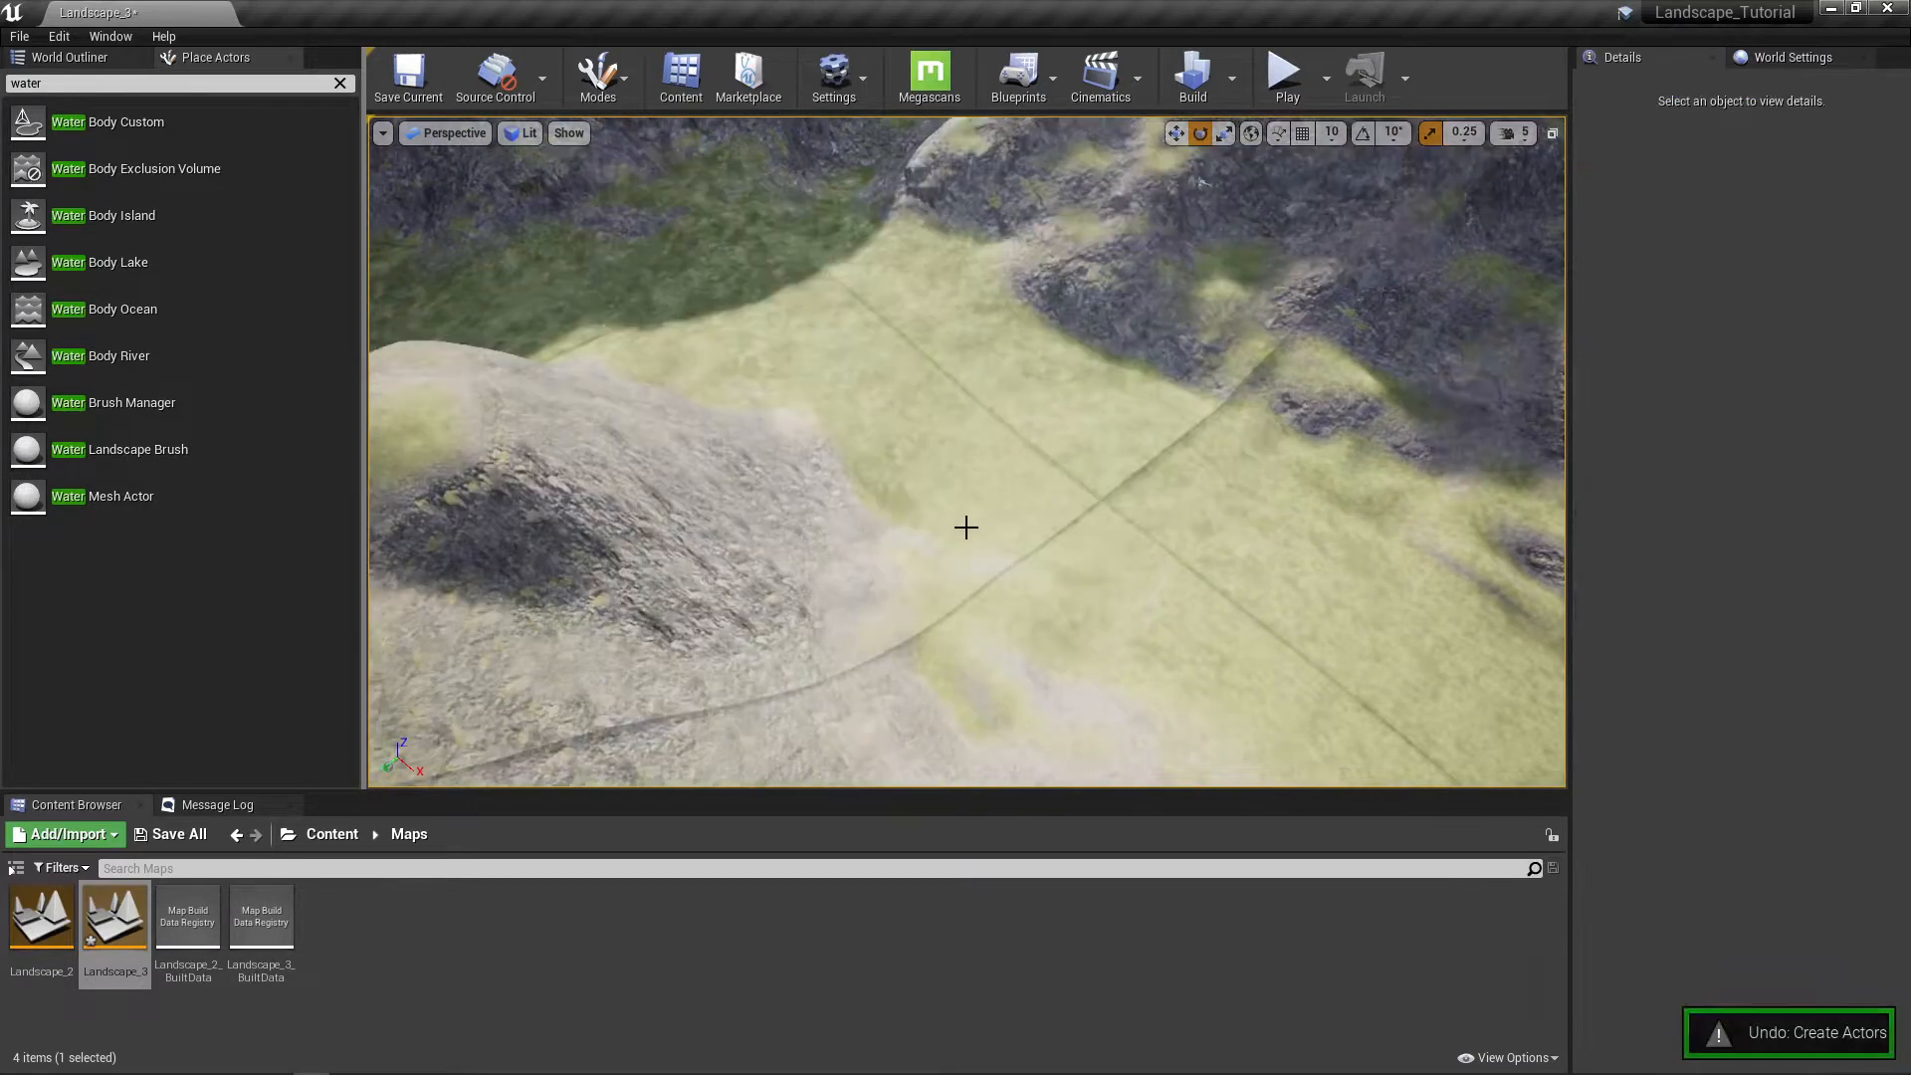
Step: Select the landscape and set its Z location to 0
right_drag(986, 499, 1144, 428)
click(955, 468)
right_drag(966, 448, 1255, 453)
mouse_move(862, 610)
right_down()
mouse_move(956, 619)
mouse_move(826, 600)
mouse_move(862, 597)
right_up()
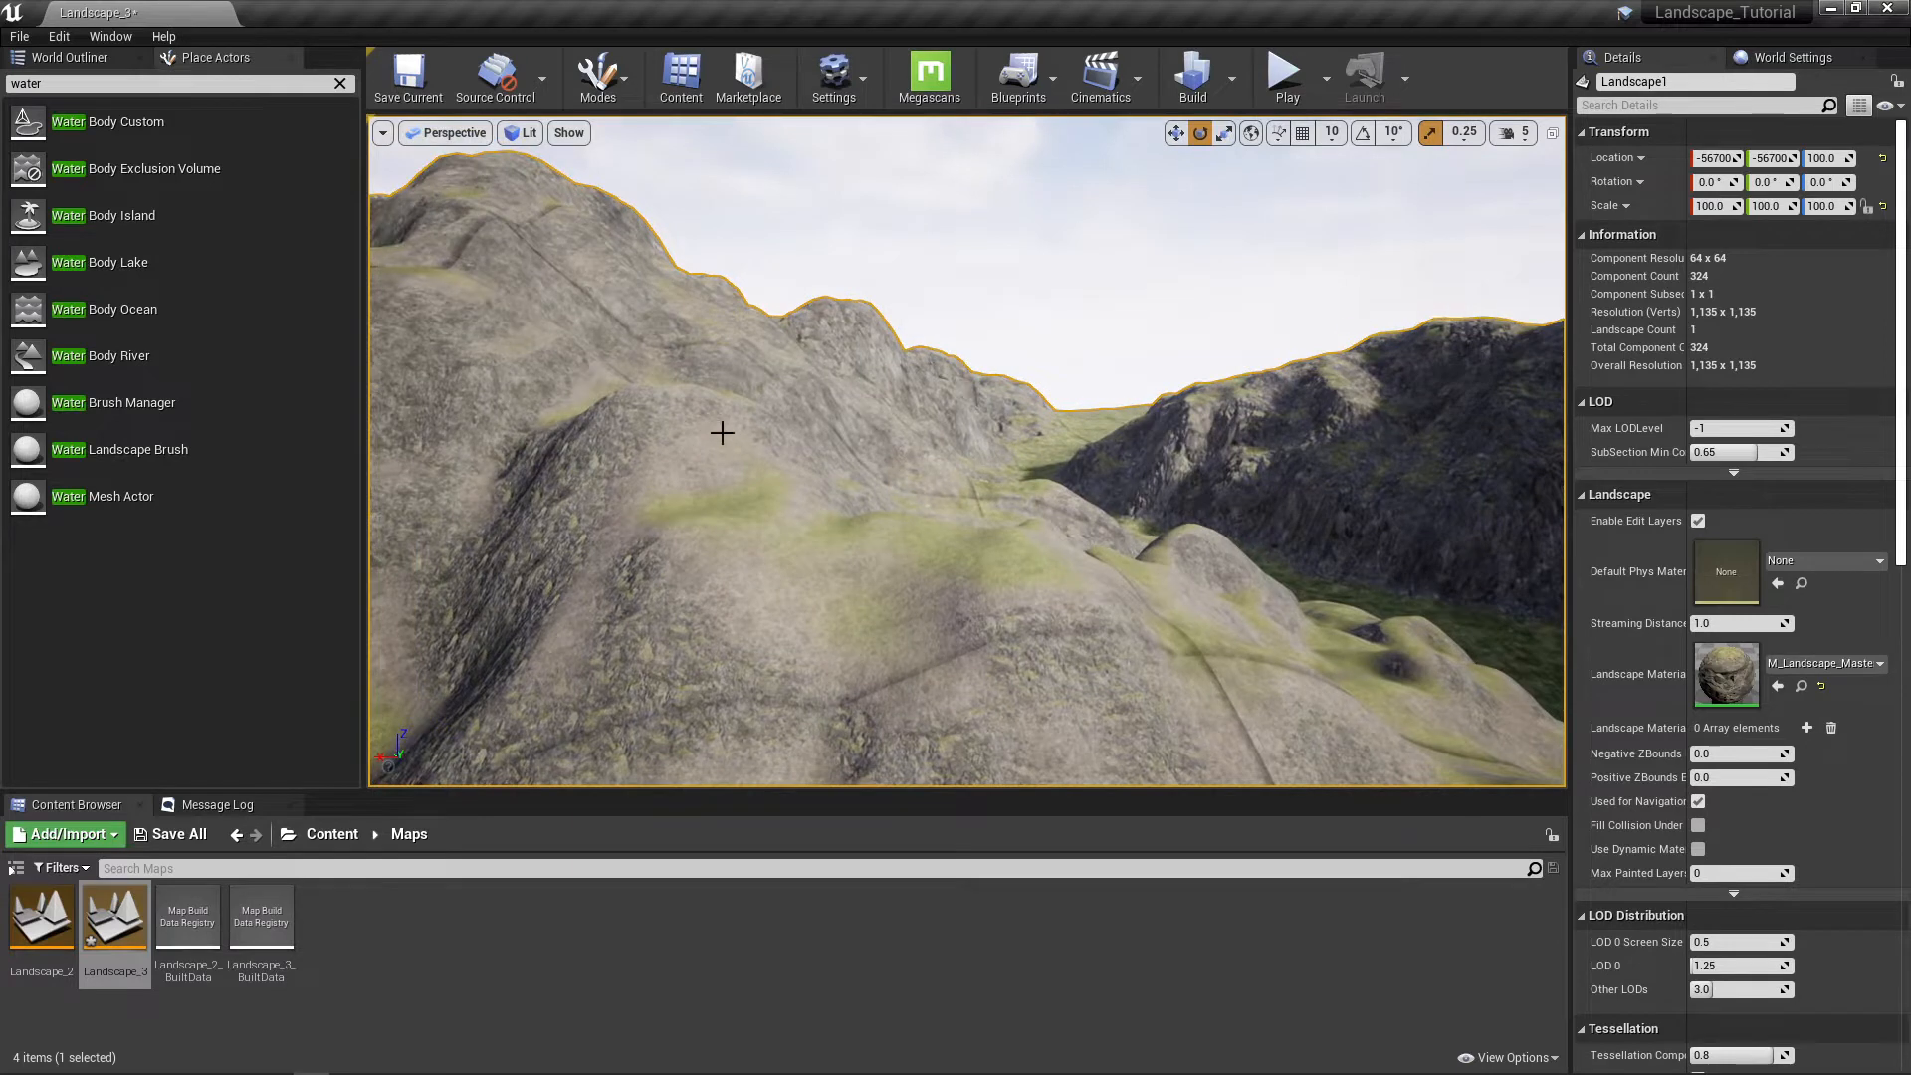
click(1828, 159)
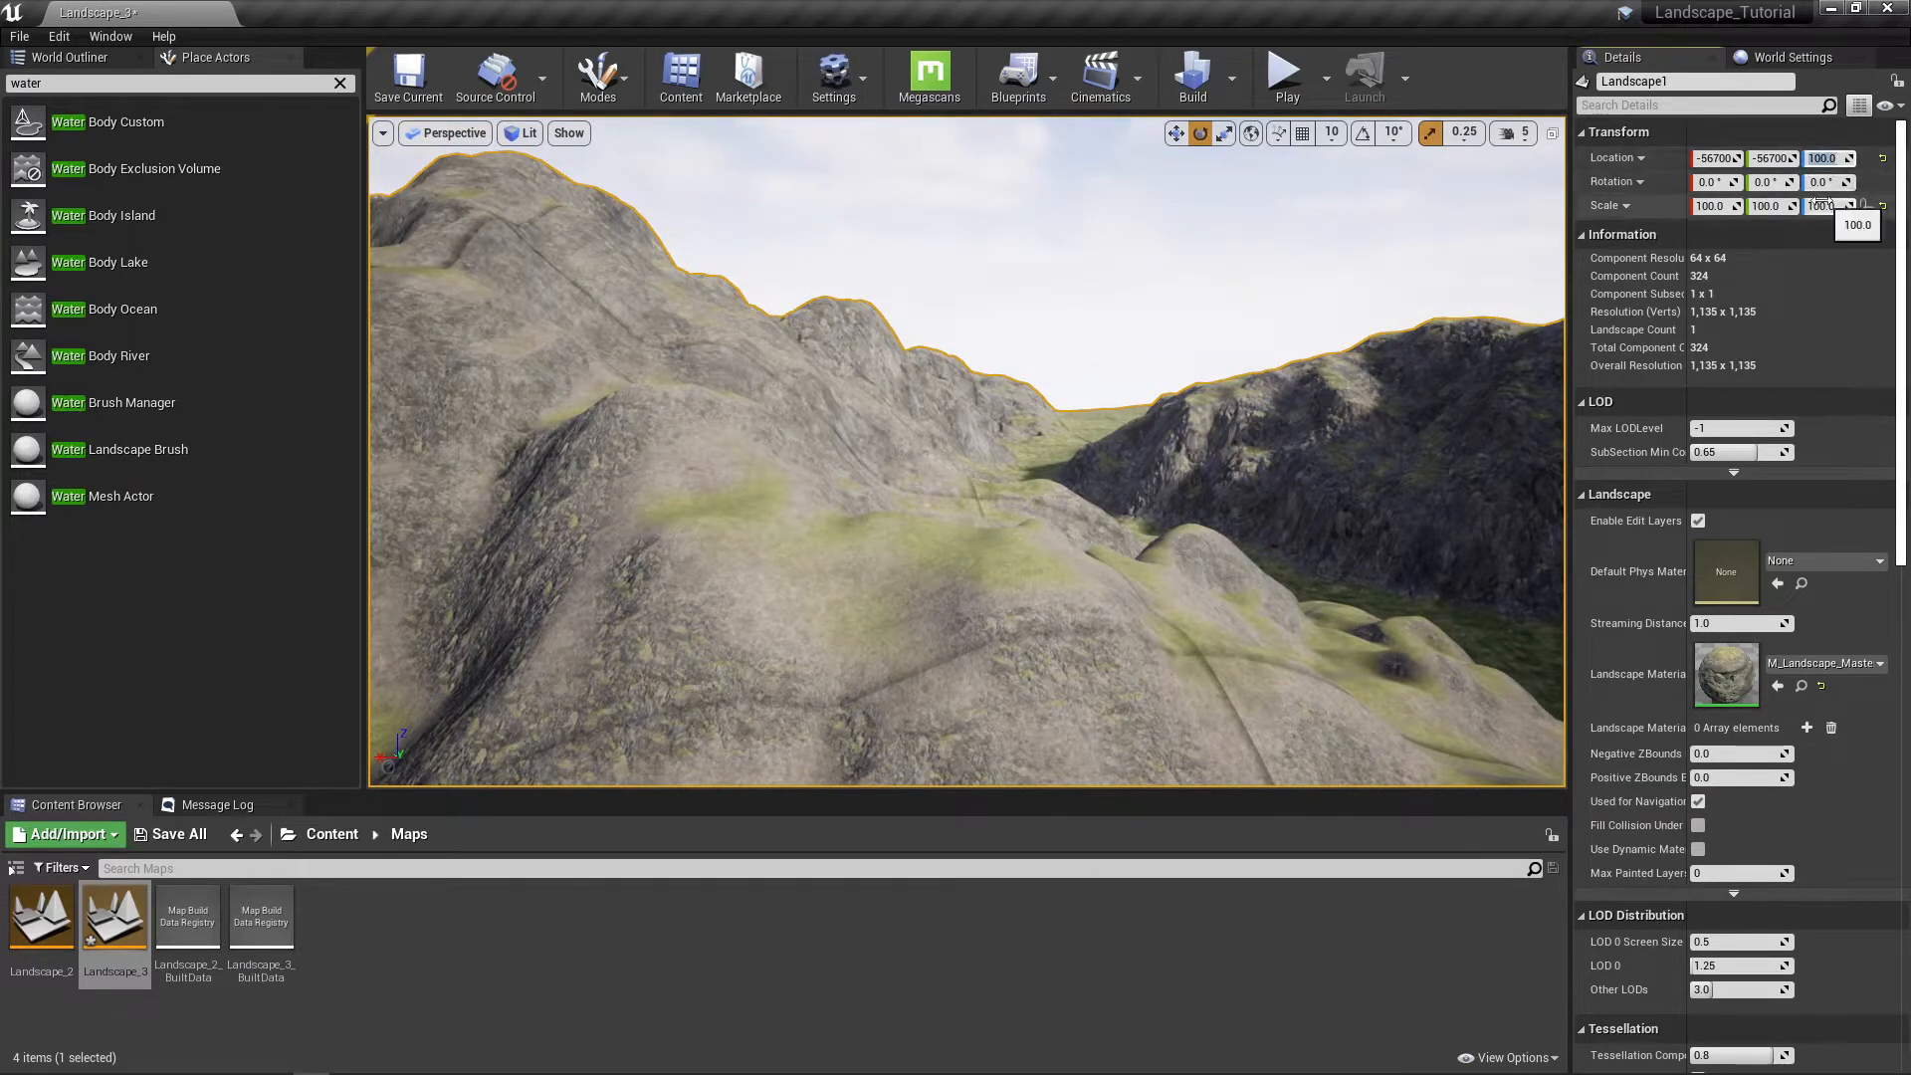
text(0)
key(Return)
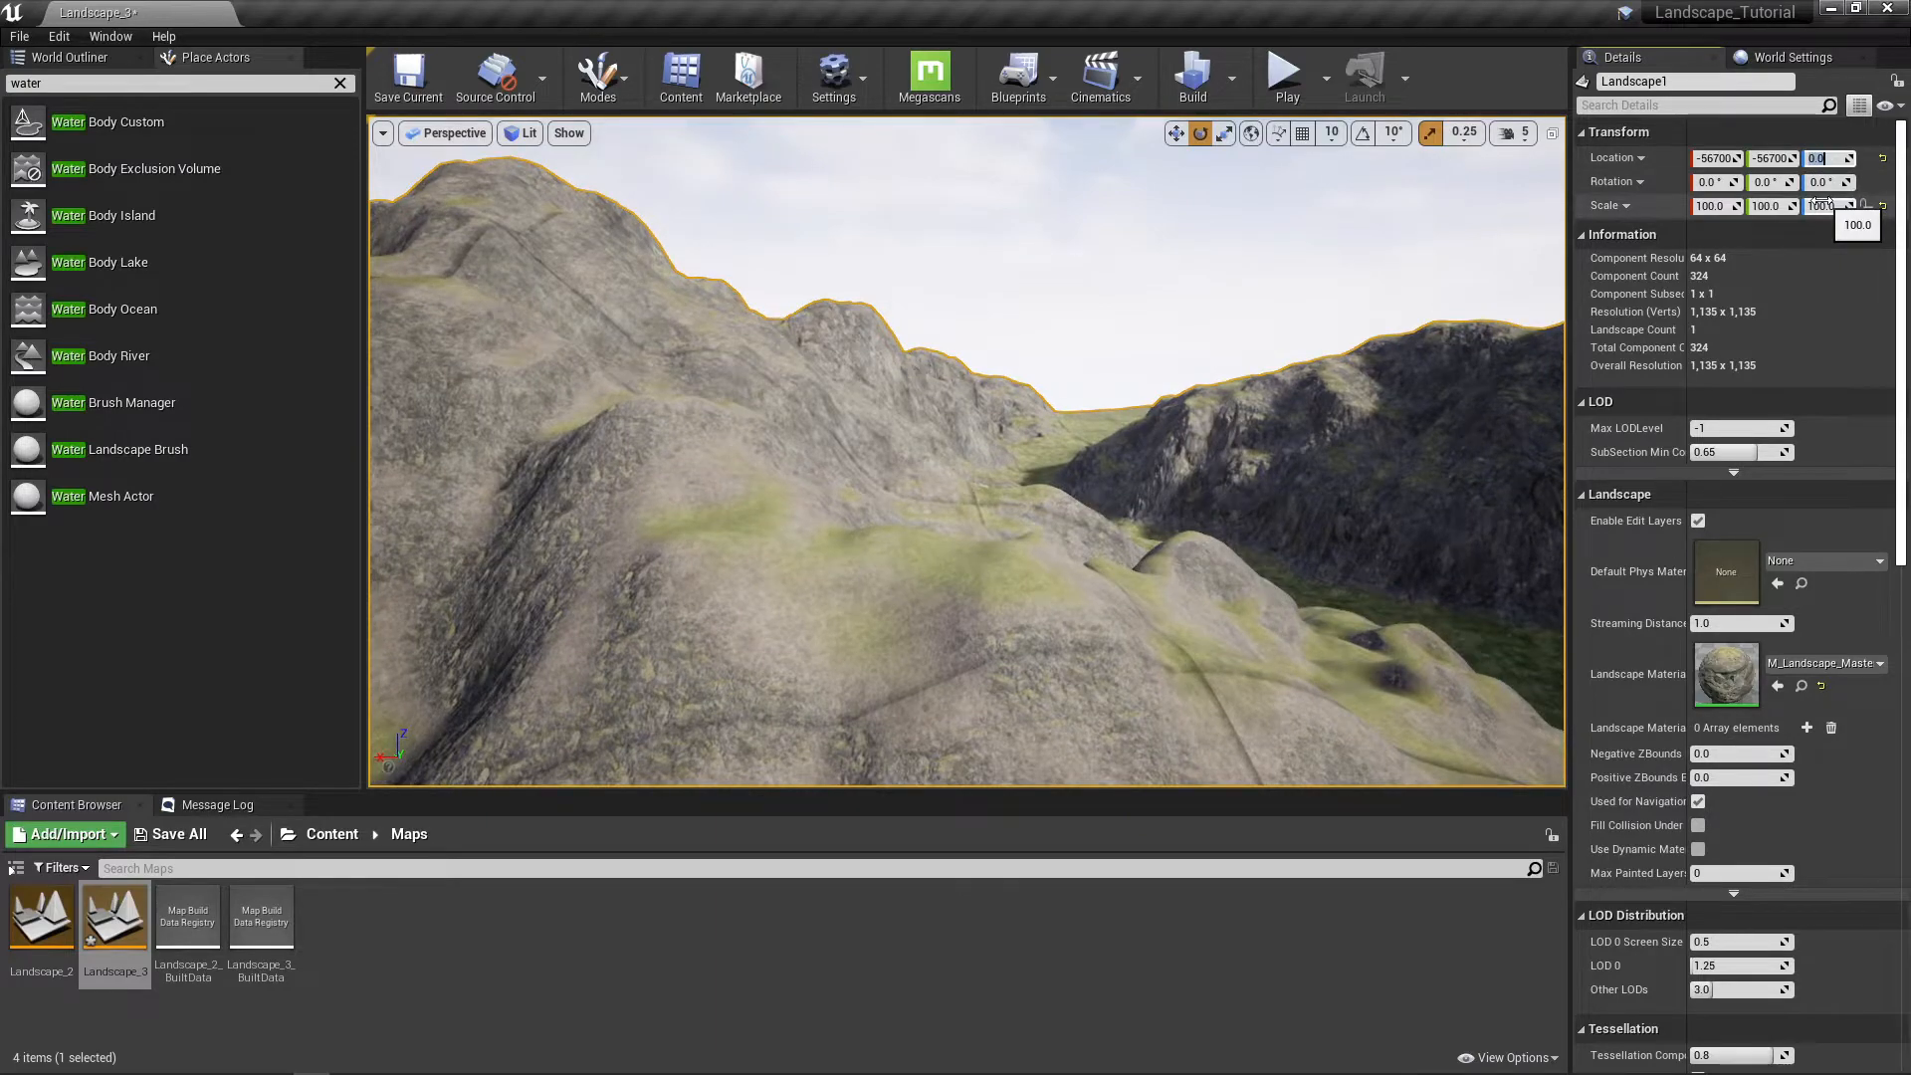
Step: Select and frame the Floor actor, then examine its height relative to the landscape's mountain peak from several angles
right_drag(1199, 339, 667, 304)
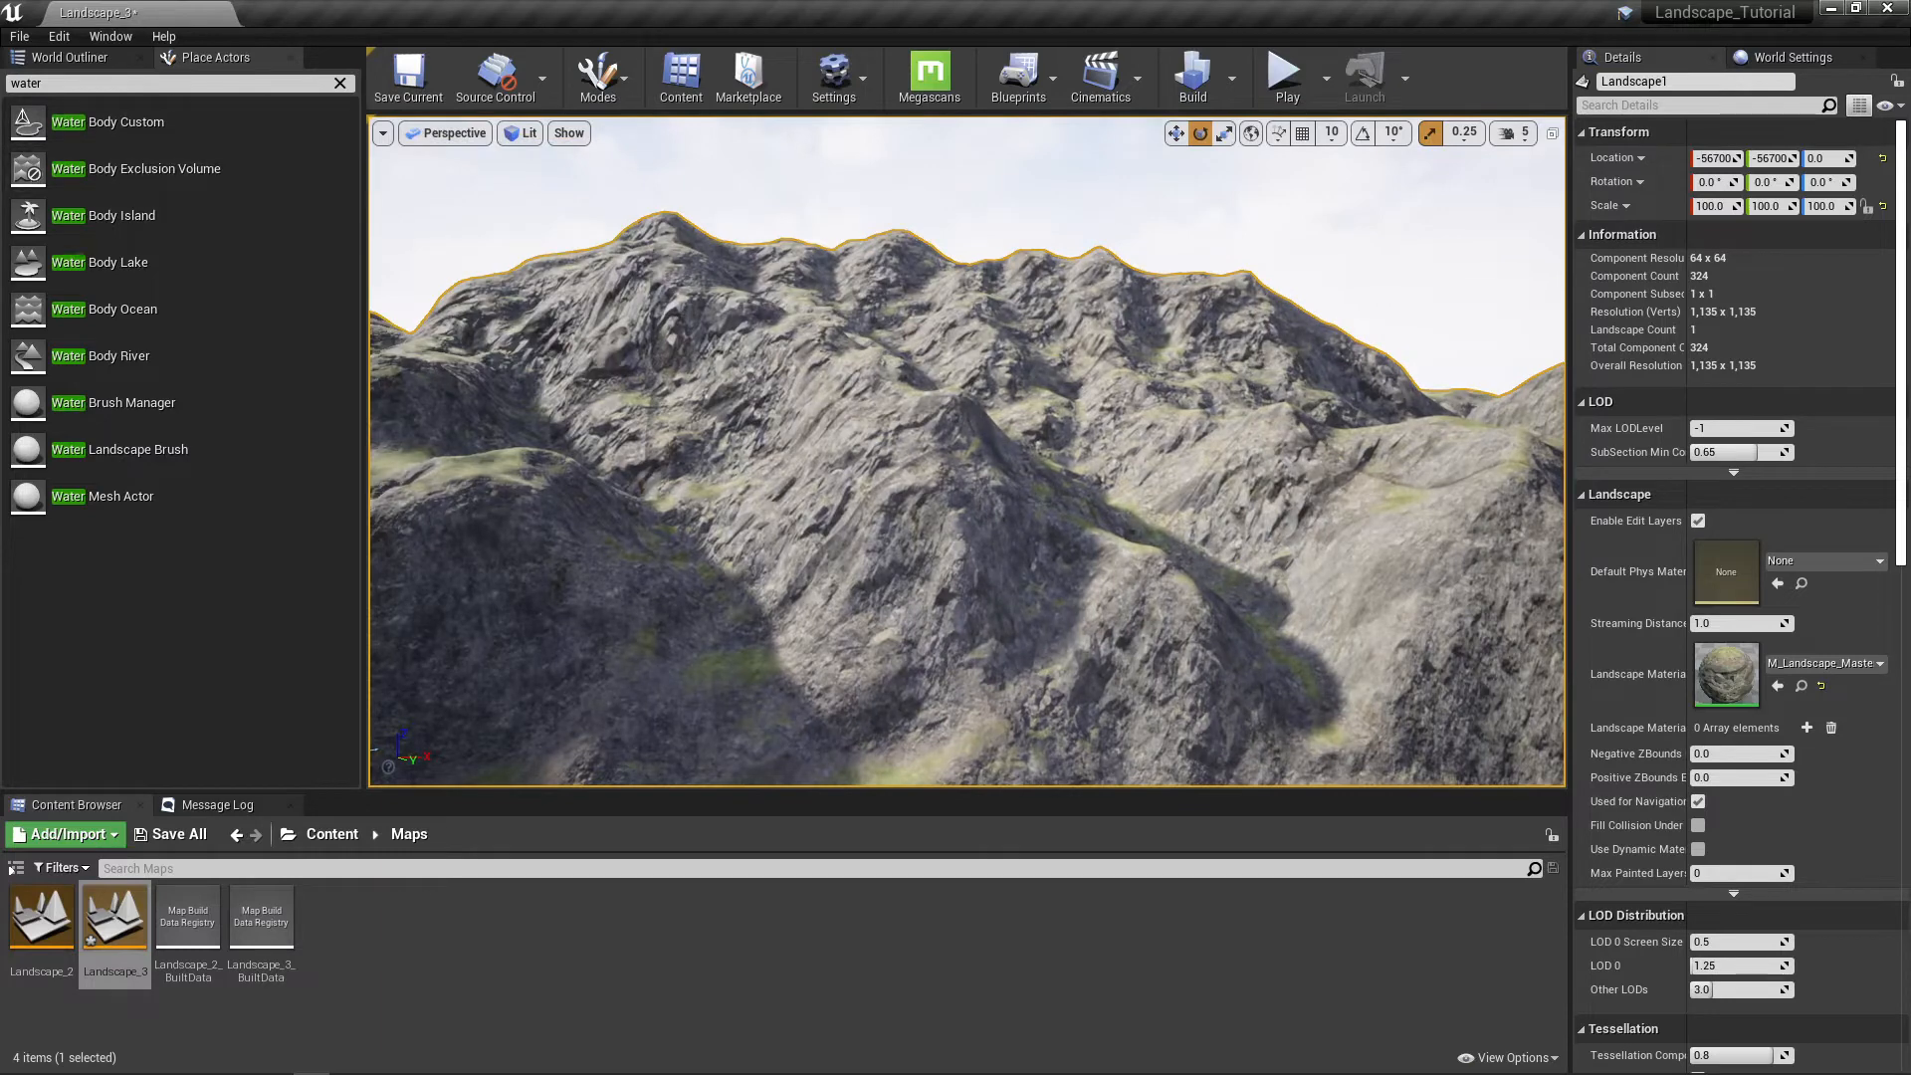
click(15, 60)
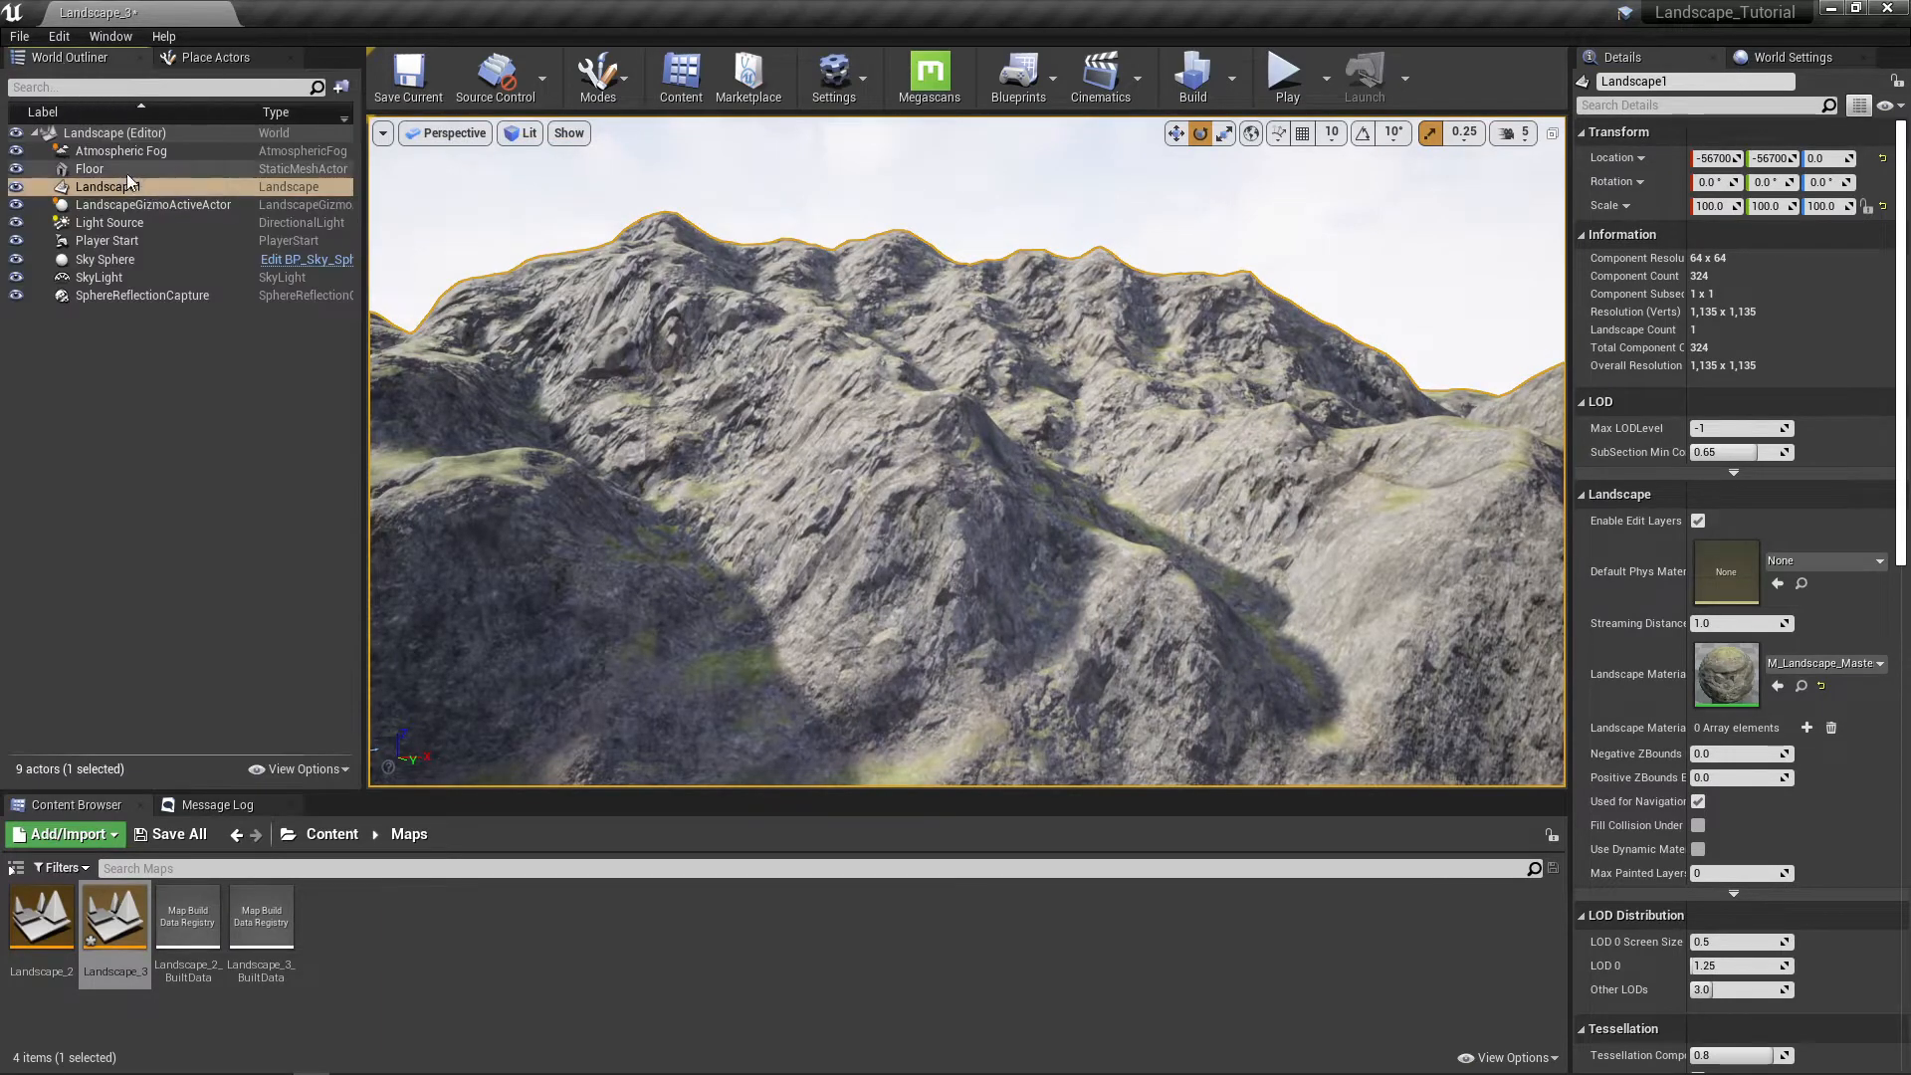
click(115, 172)
right_drag(1104, 393, 861, 382)
key(f)
right_drag(1126, 465, 1100, 582)
right_drag(967, 451, 964, 441)
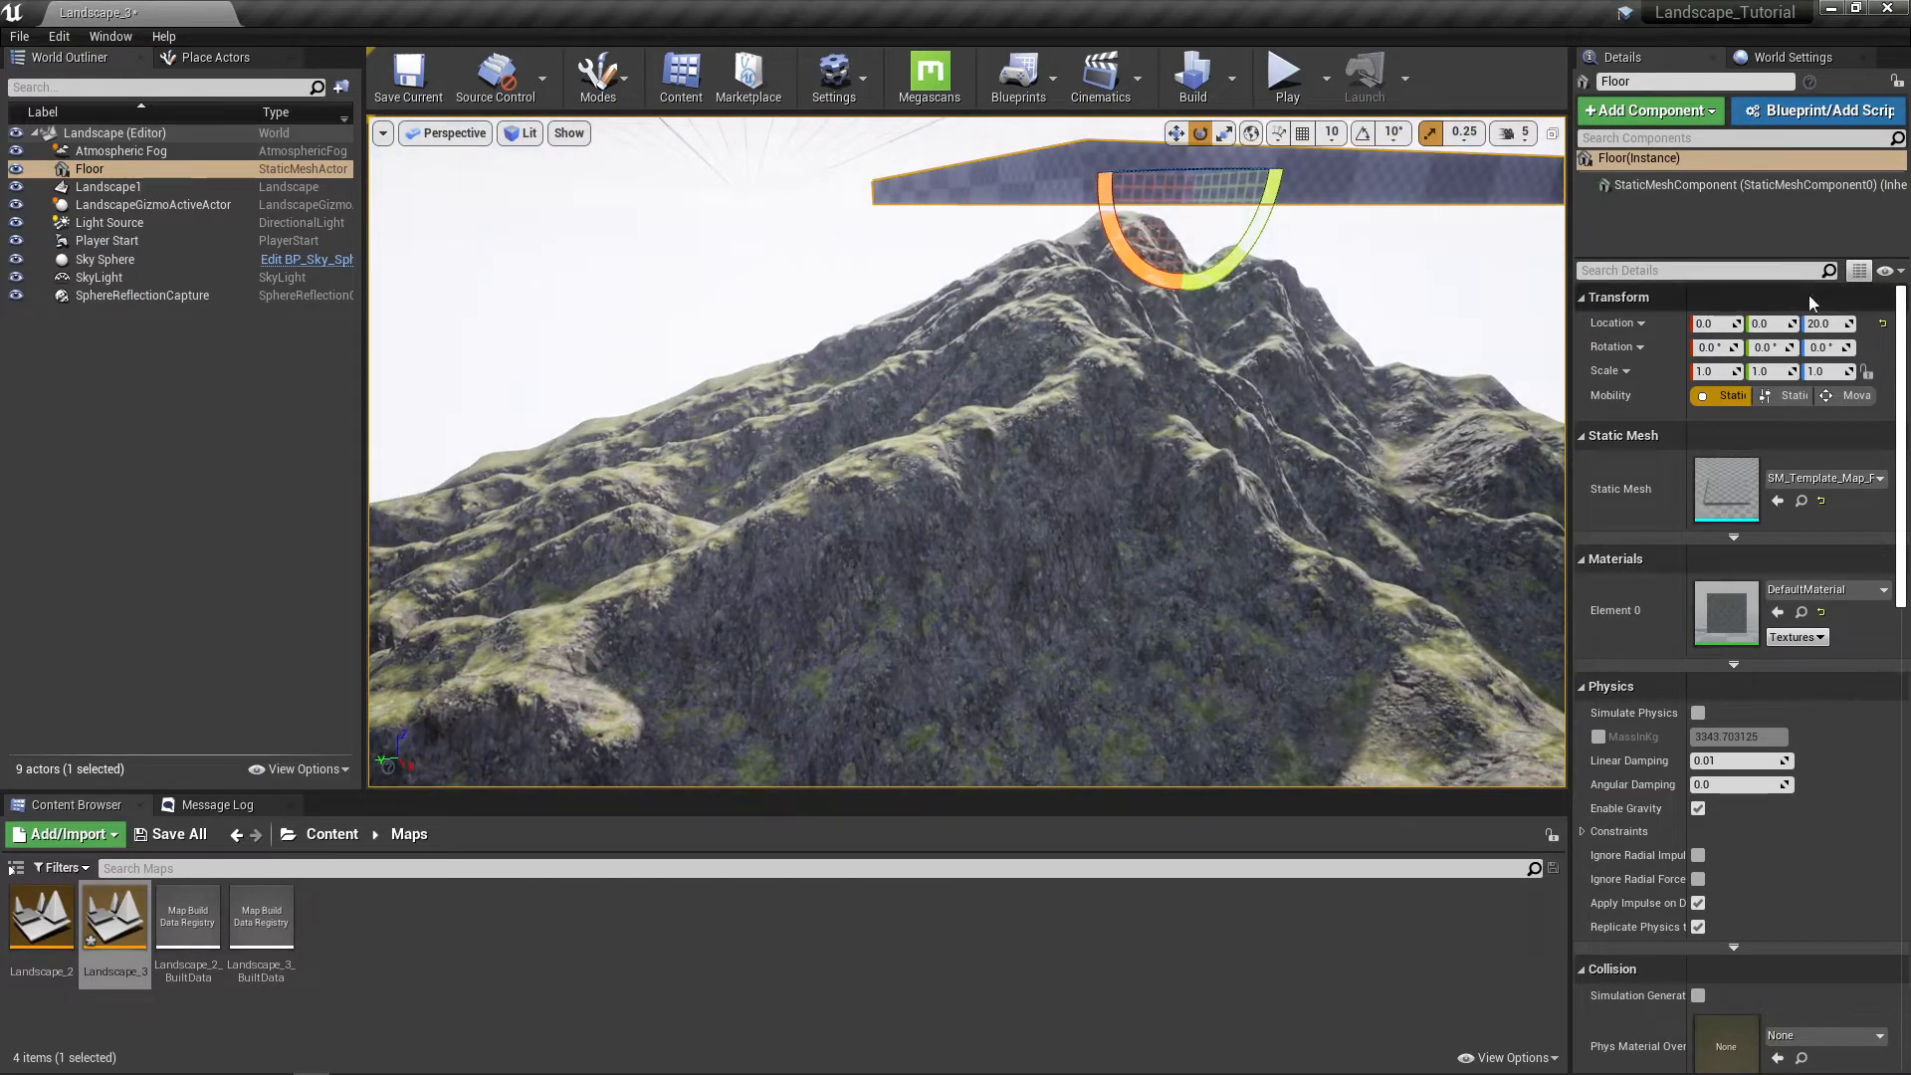
right_drag(1217, 479, 935, 633)
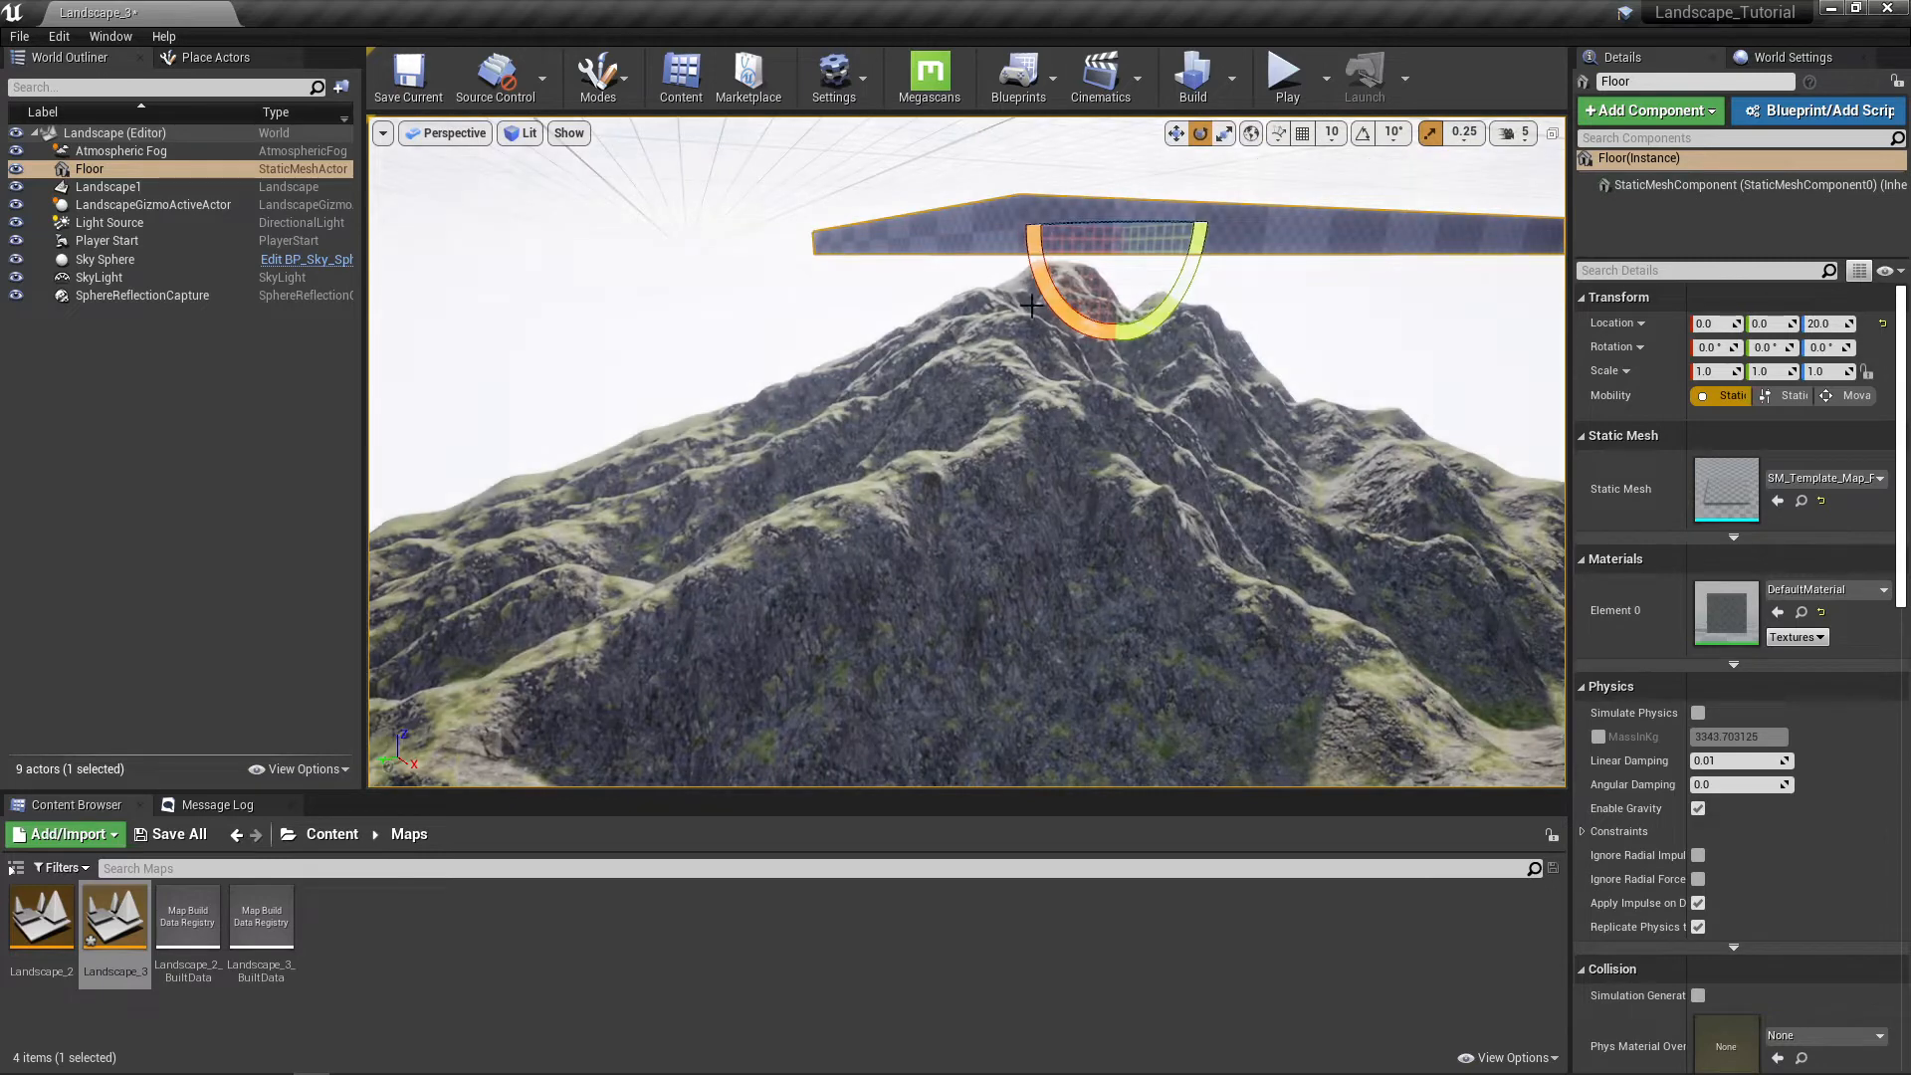
right_drag(985, 447, 1080, 449)
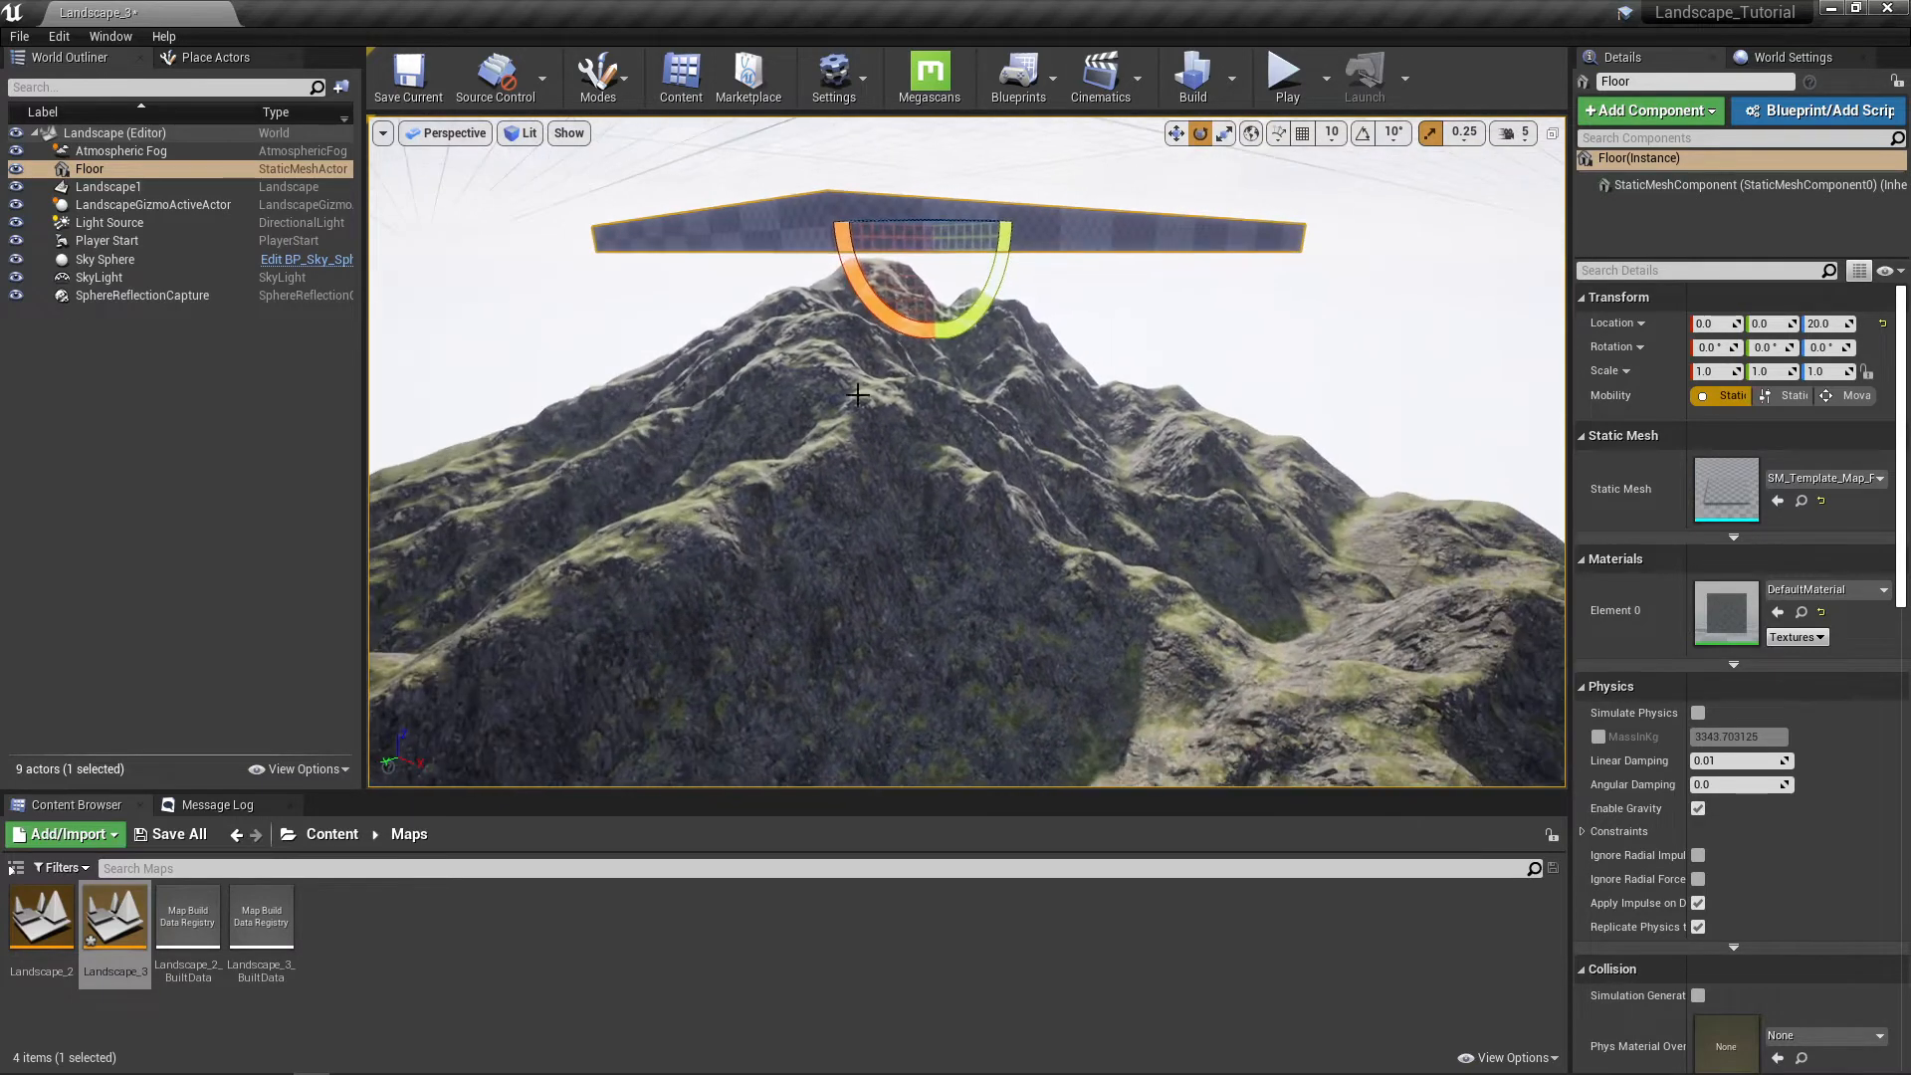
right_drag(966, 431, 1438, 460)
mouse_move(957, 477)
right_down()
mouse_move(1284, 498)
mouse_move(1080, 483)
right_up()
Step: Select the landscape and set the viewport camera speed to 6
click(958, 477)
right_drag(957, 477, 935, 467)
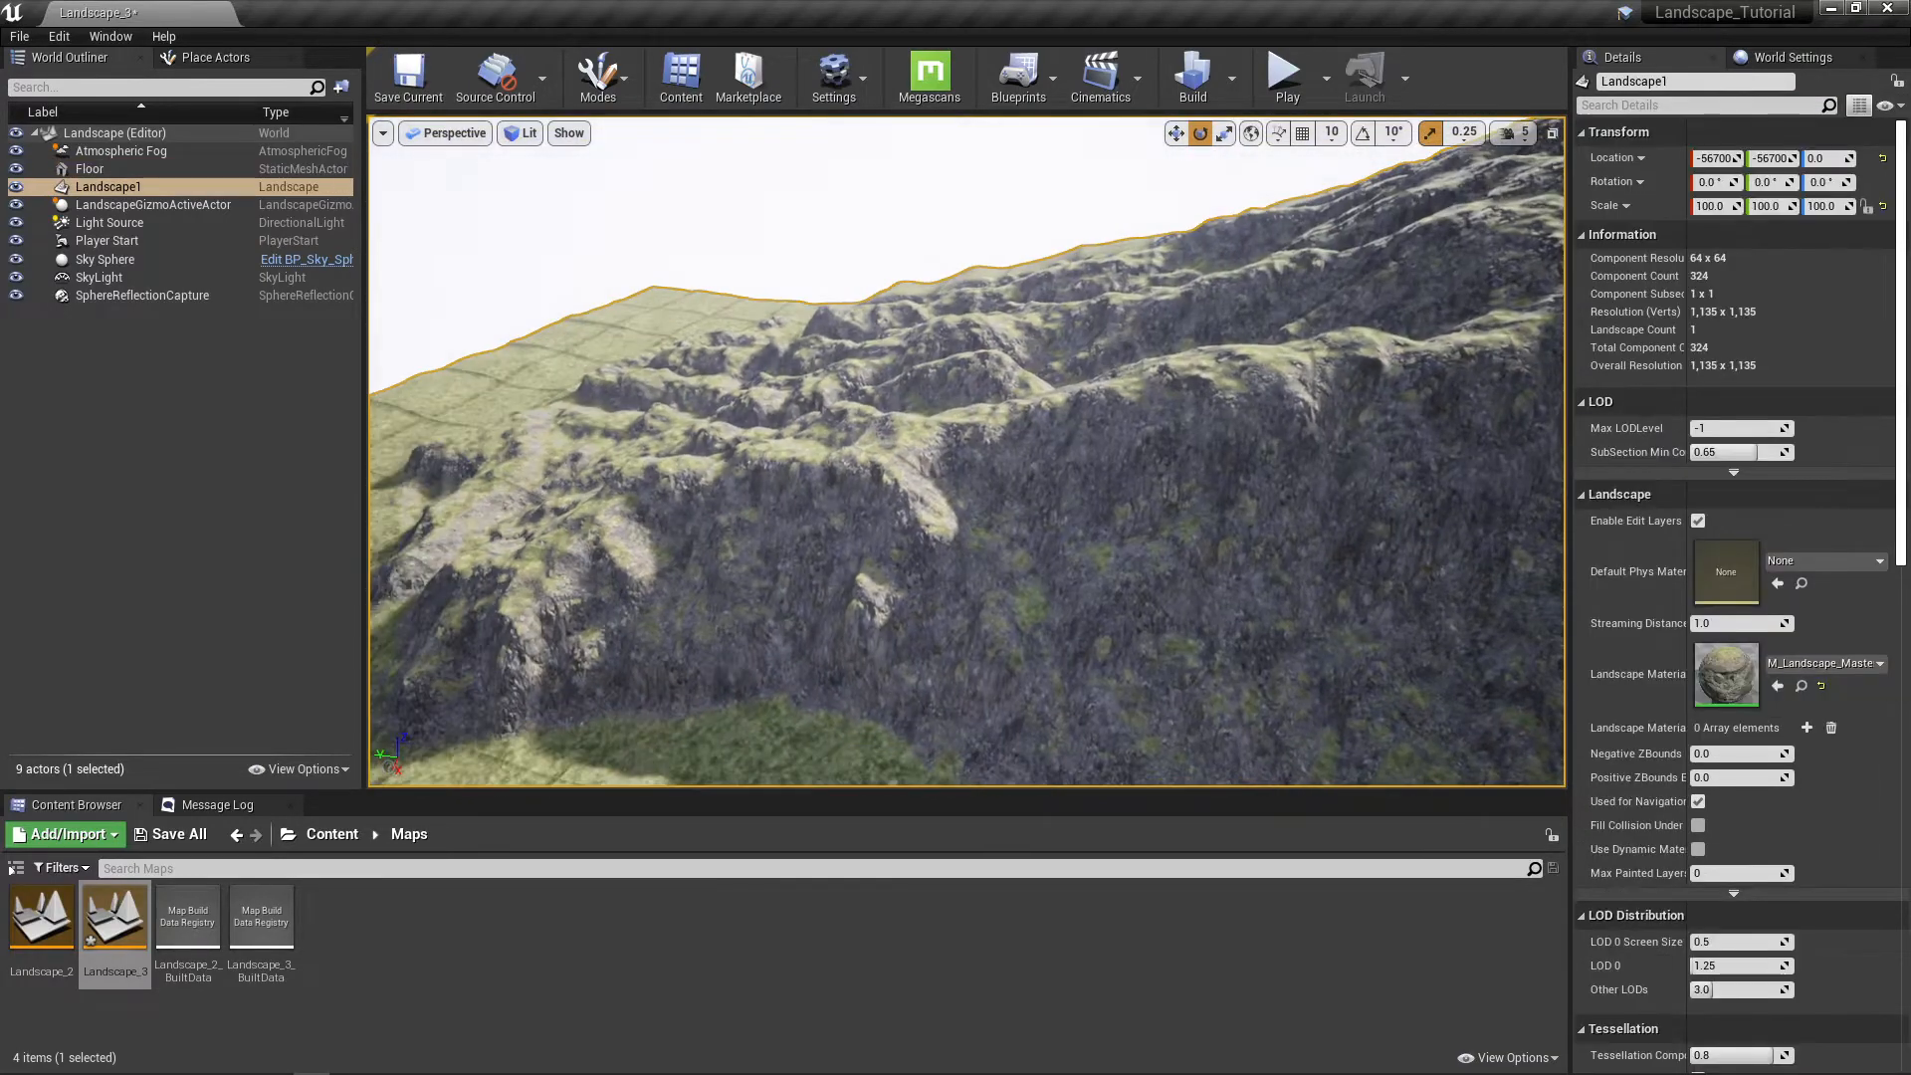
click(1515, 133)
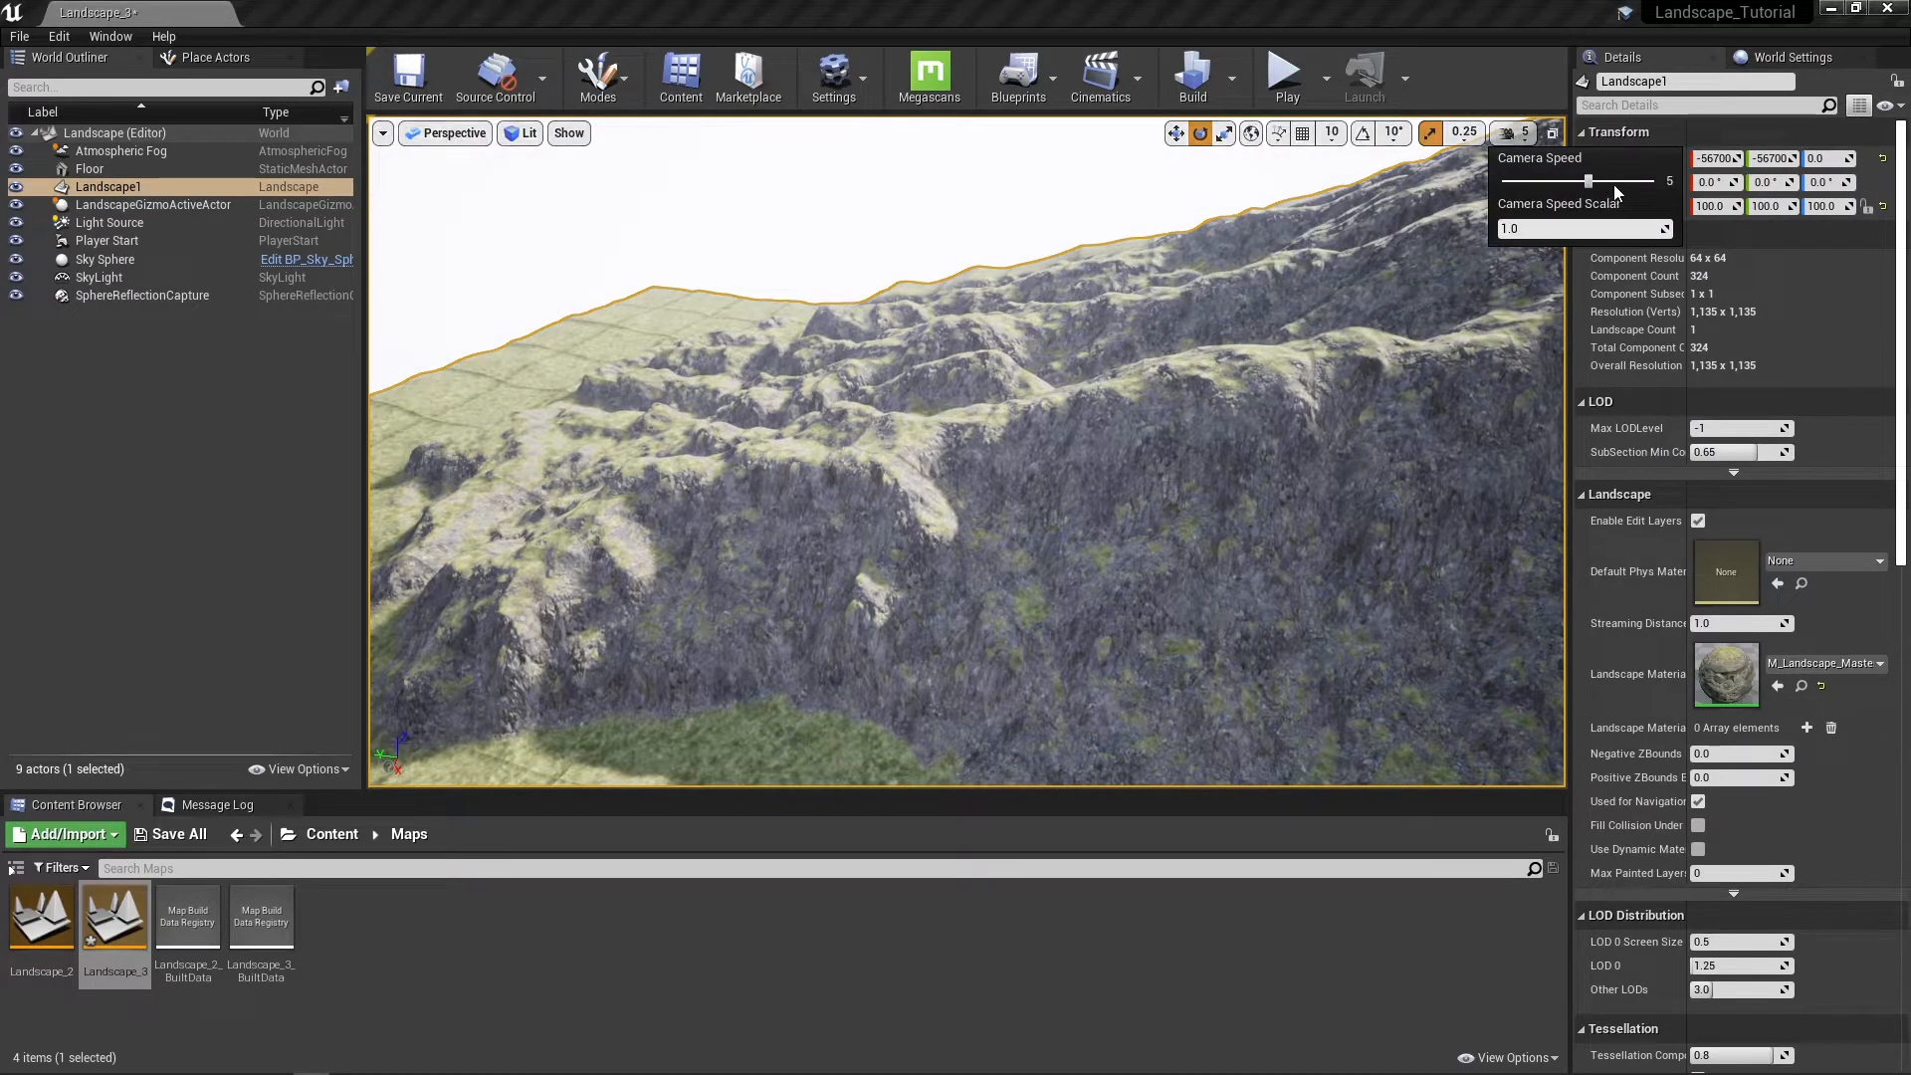
click(1613, 184)
Step: Raise the landscape to a Z location of about 22415, bringing the valley floor up to just below the Floor actor
right_drag(1002, 411, 1075, 410)
key(s)
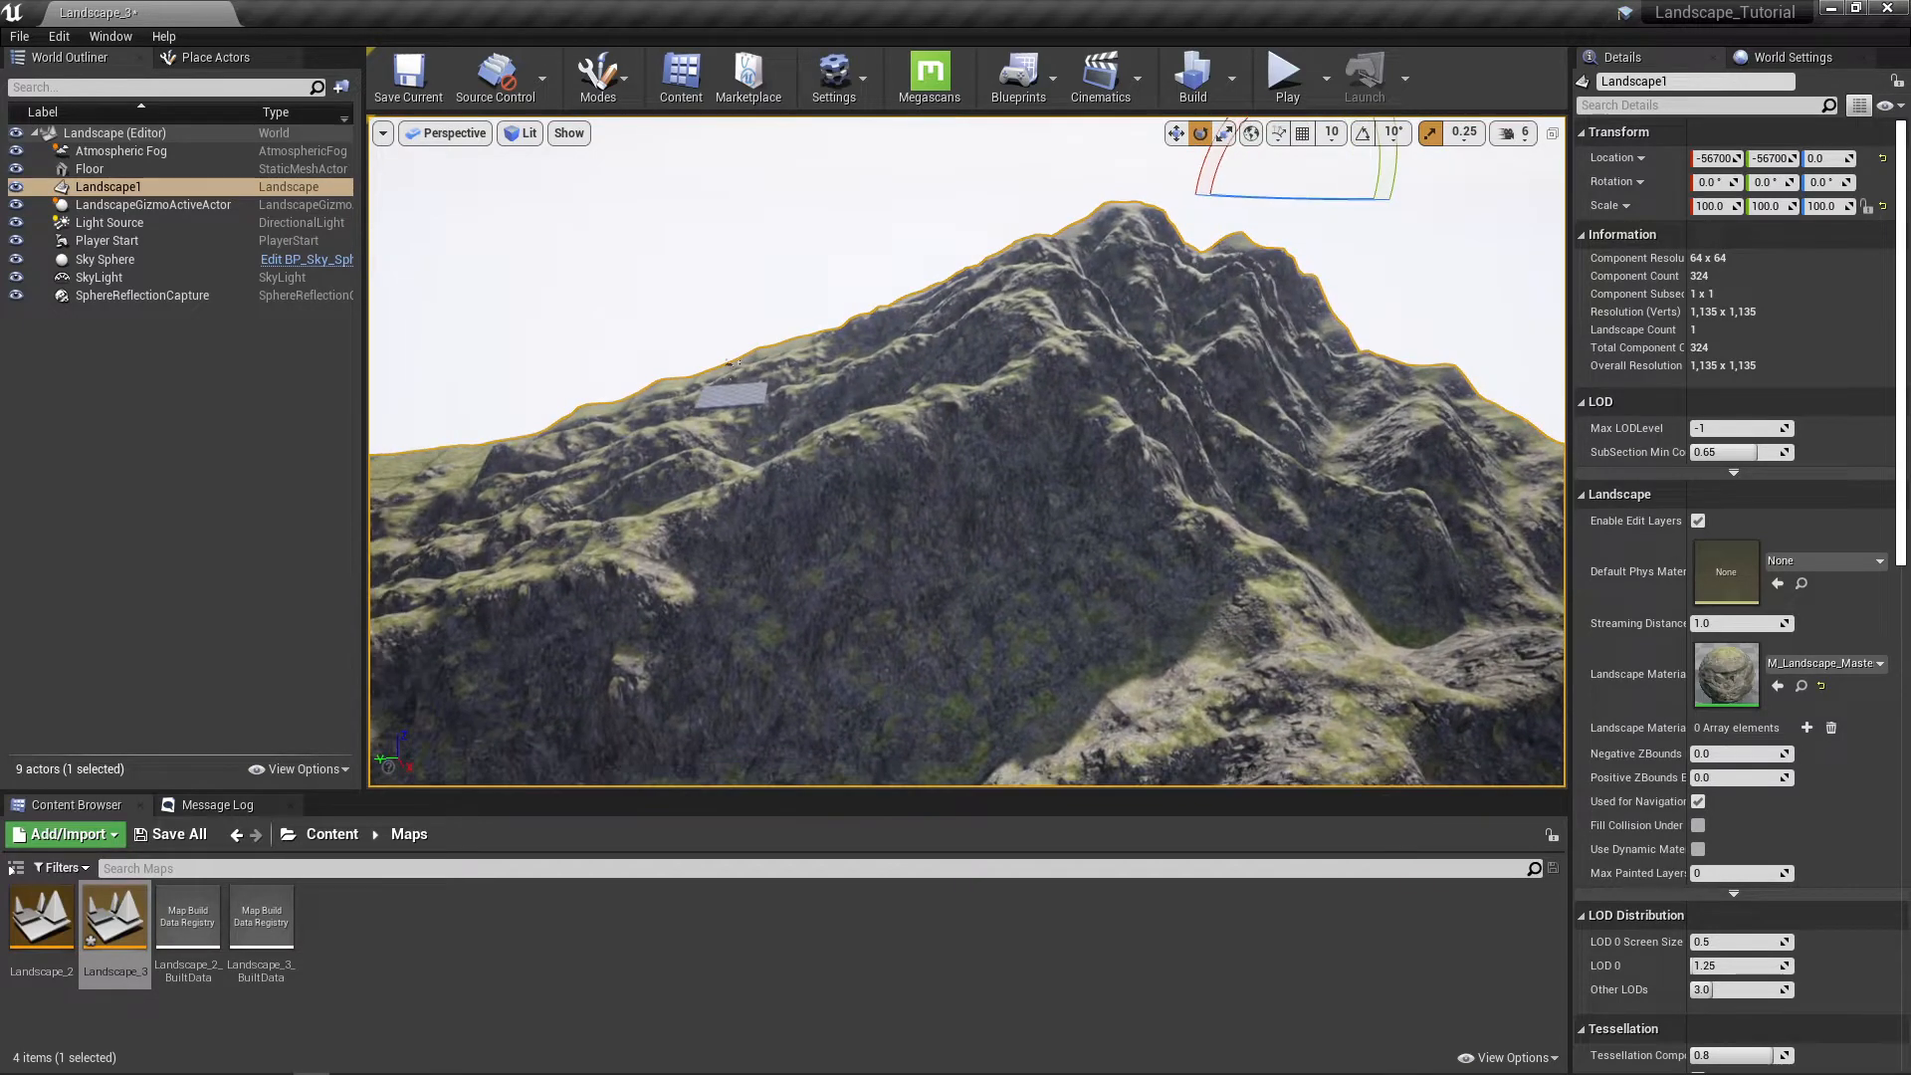
key(w)
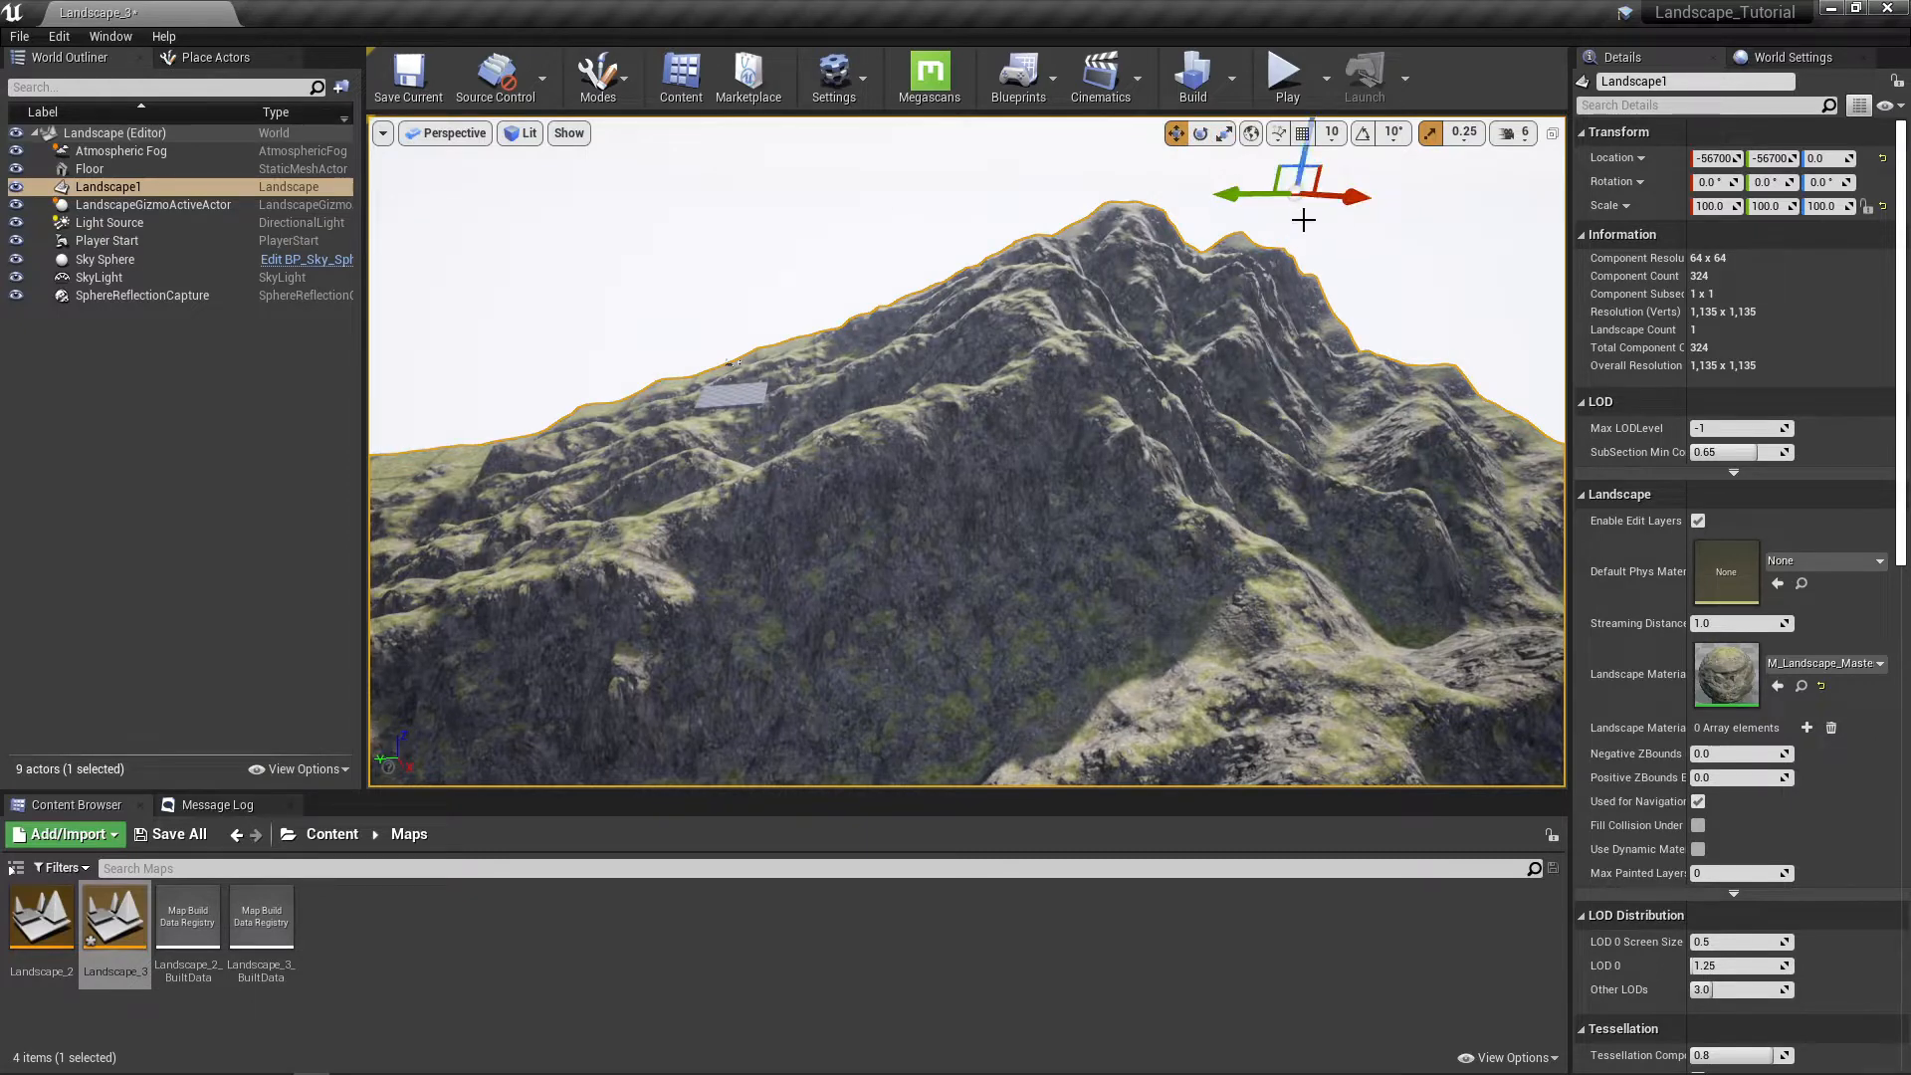
drag(1303, 168, 1303, 92)
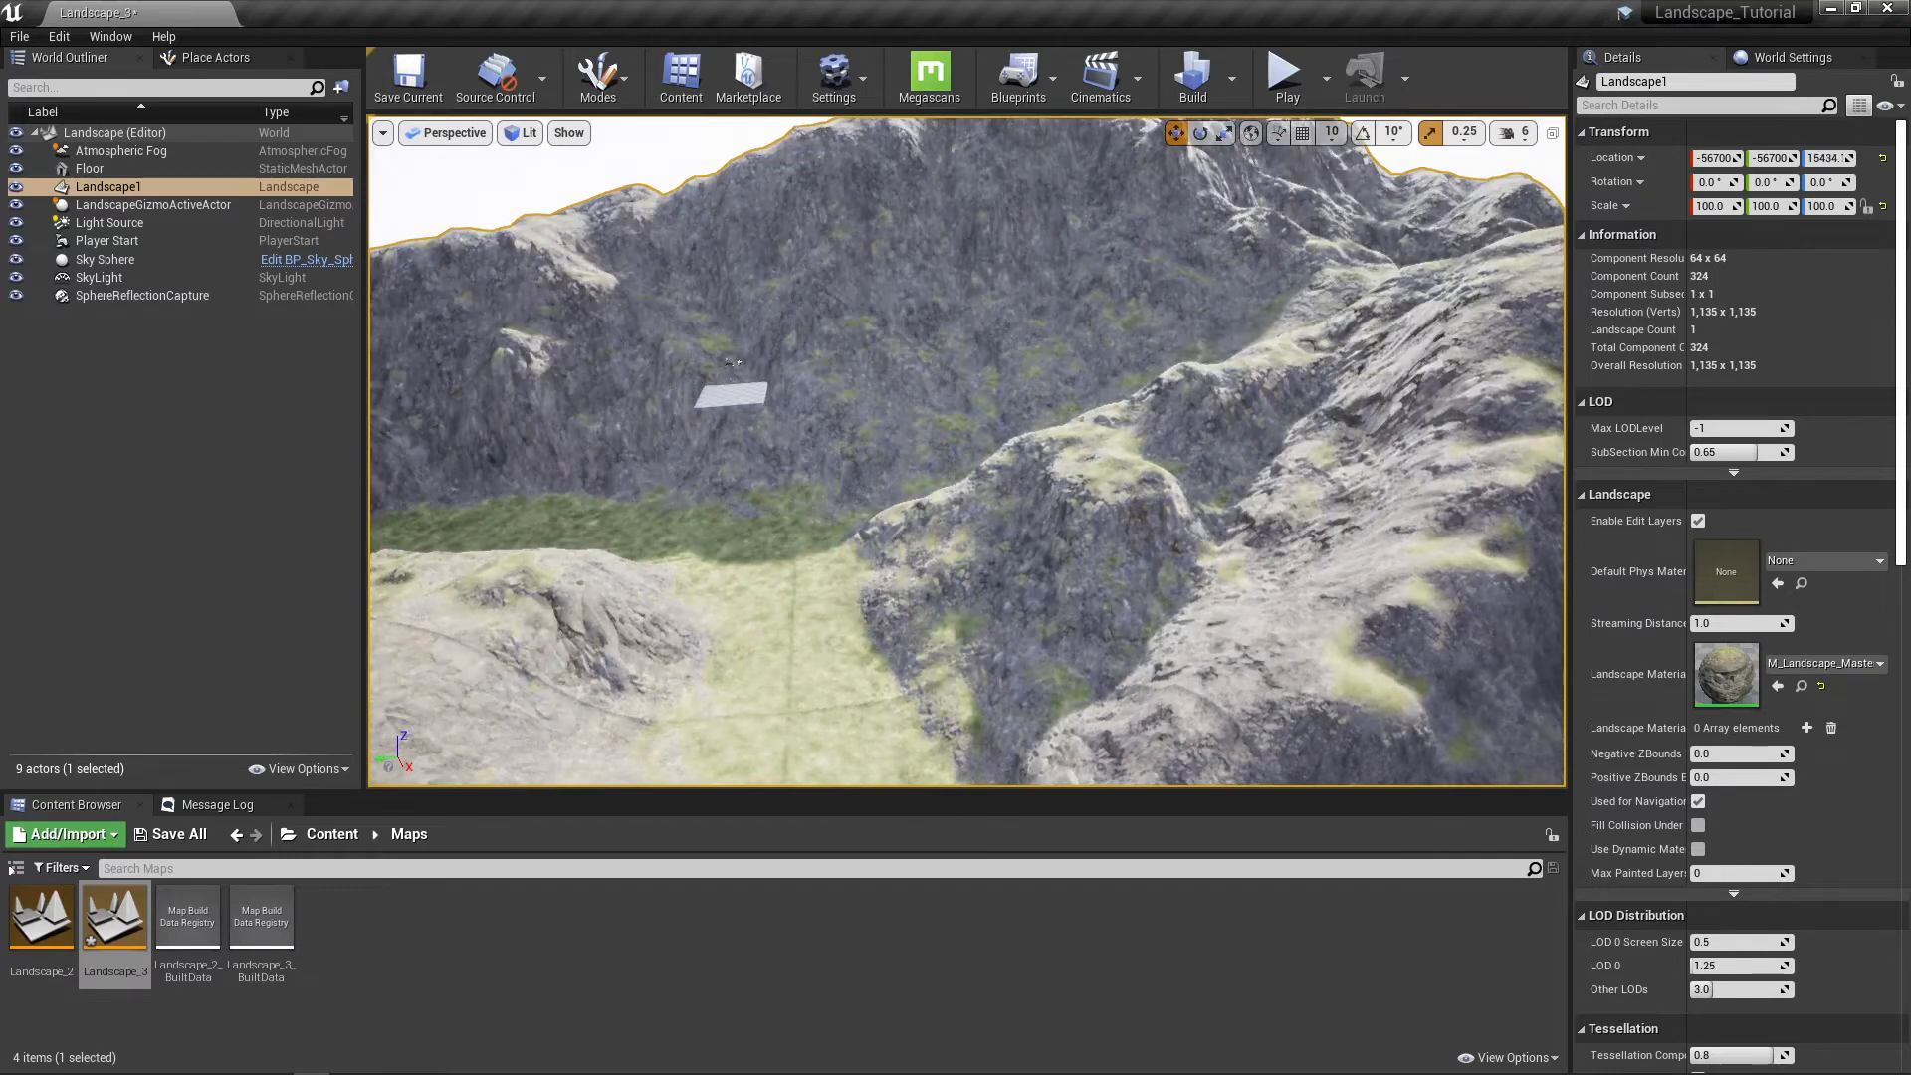
right_drag(1315, 350, 1304, 263)
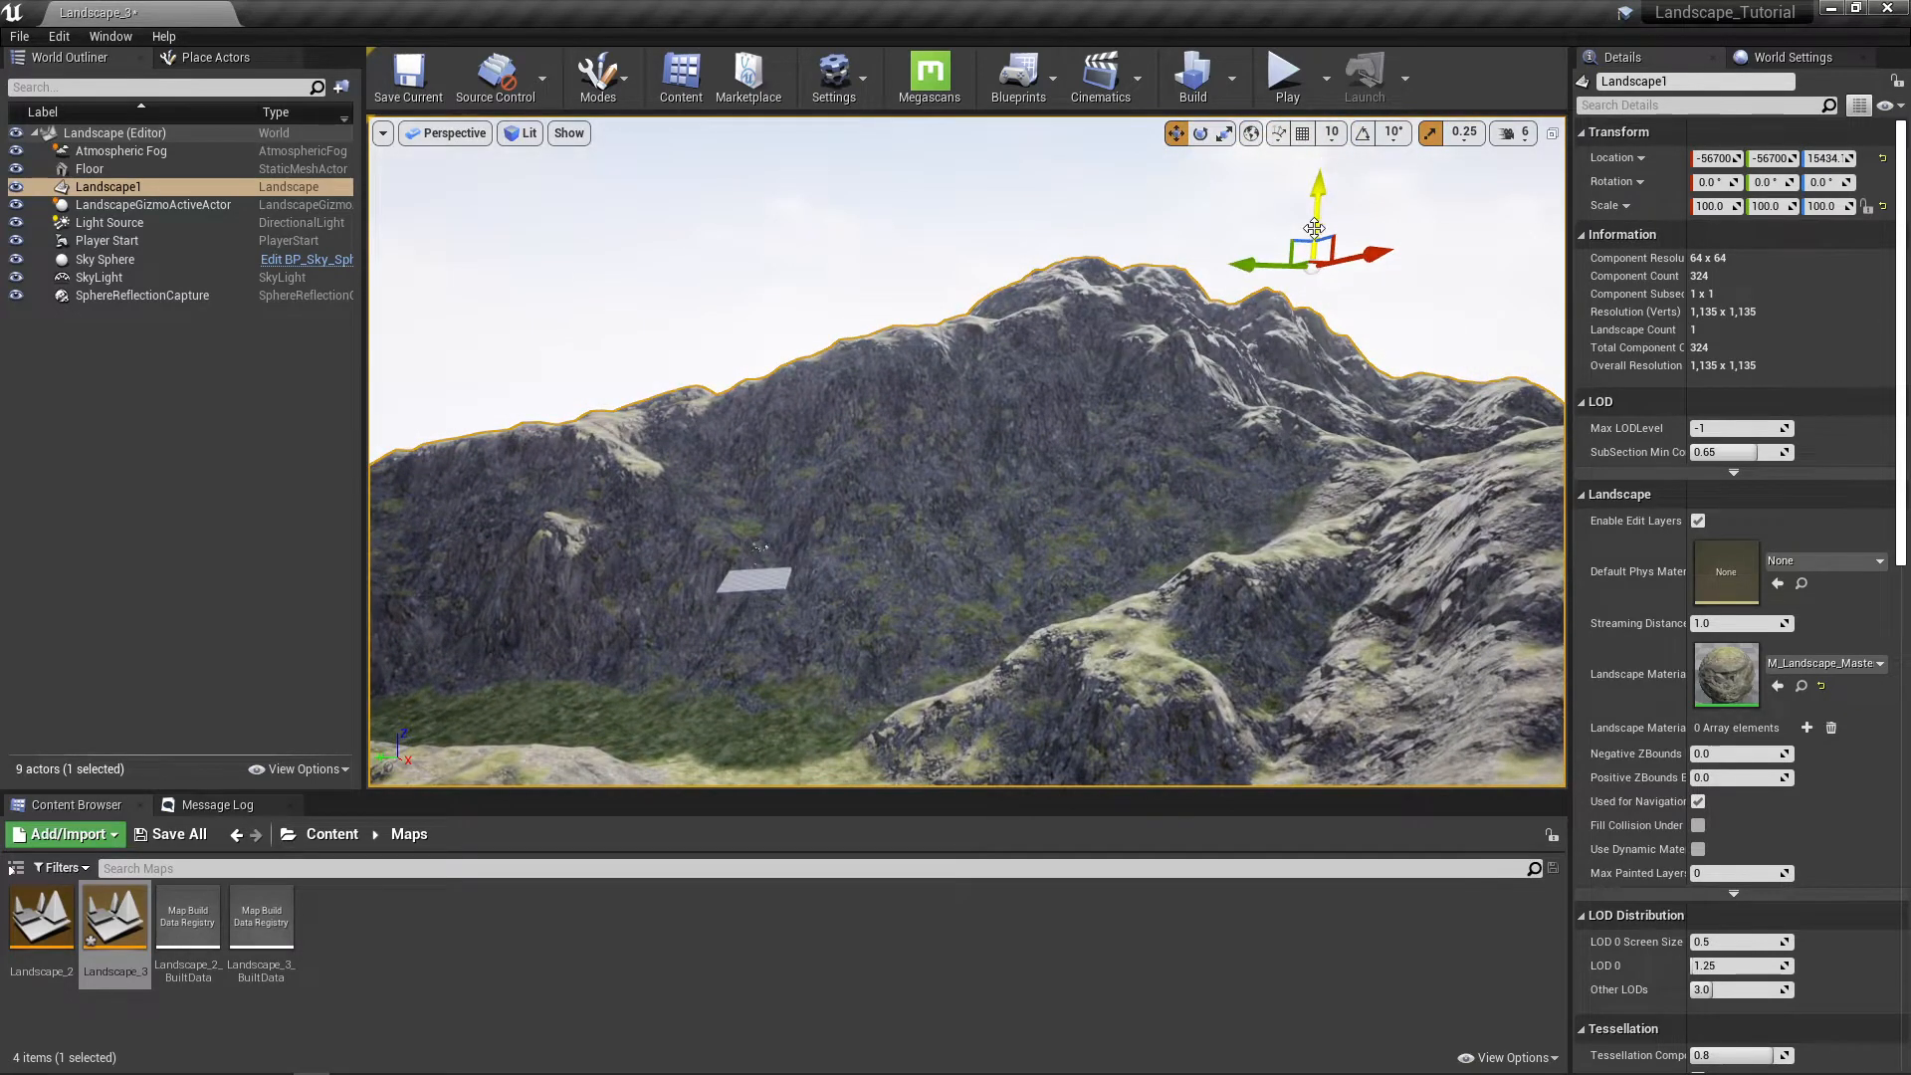
drag(1314, 230, 1298, 172)
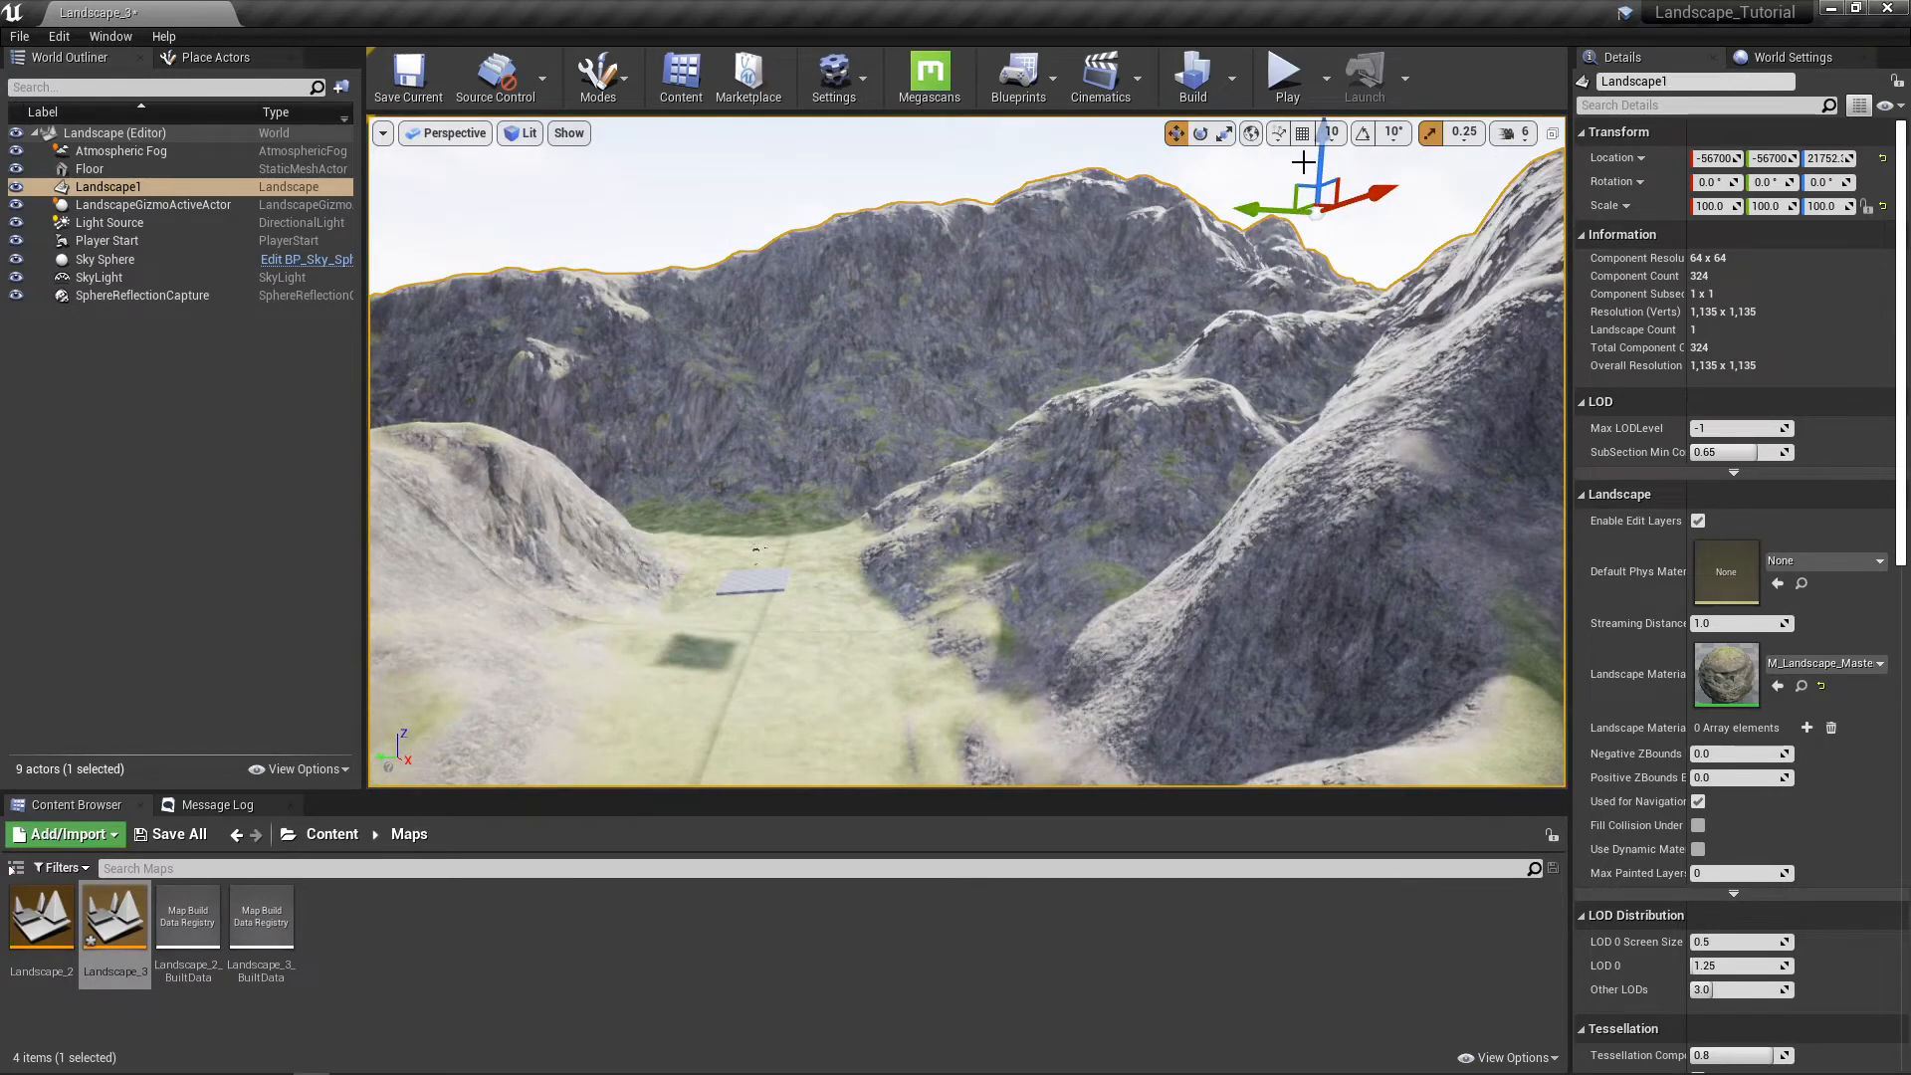
drag(1324, 176, 1320, 170)
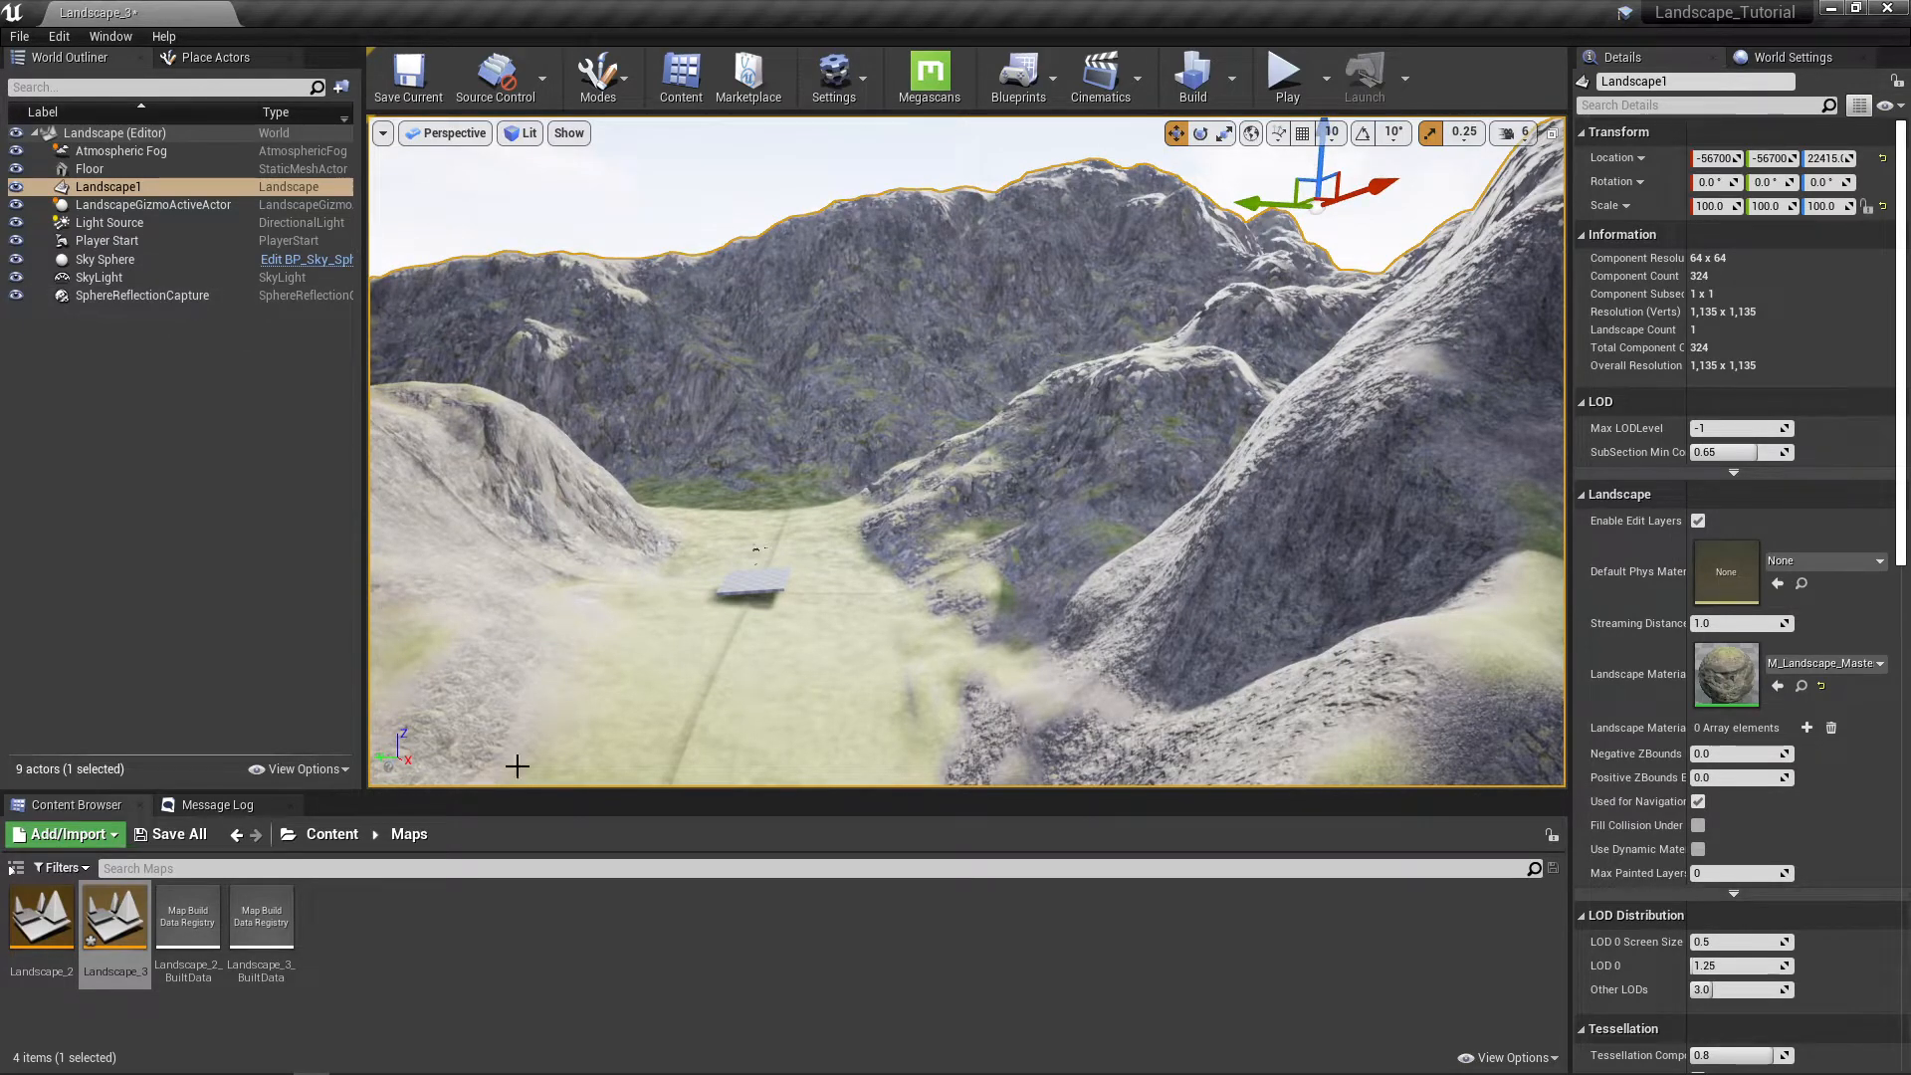
Step: Place a Water Body Lake on the valley floor beside the Floor actor and review the level's actor list
click(205, 57)
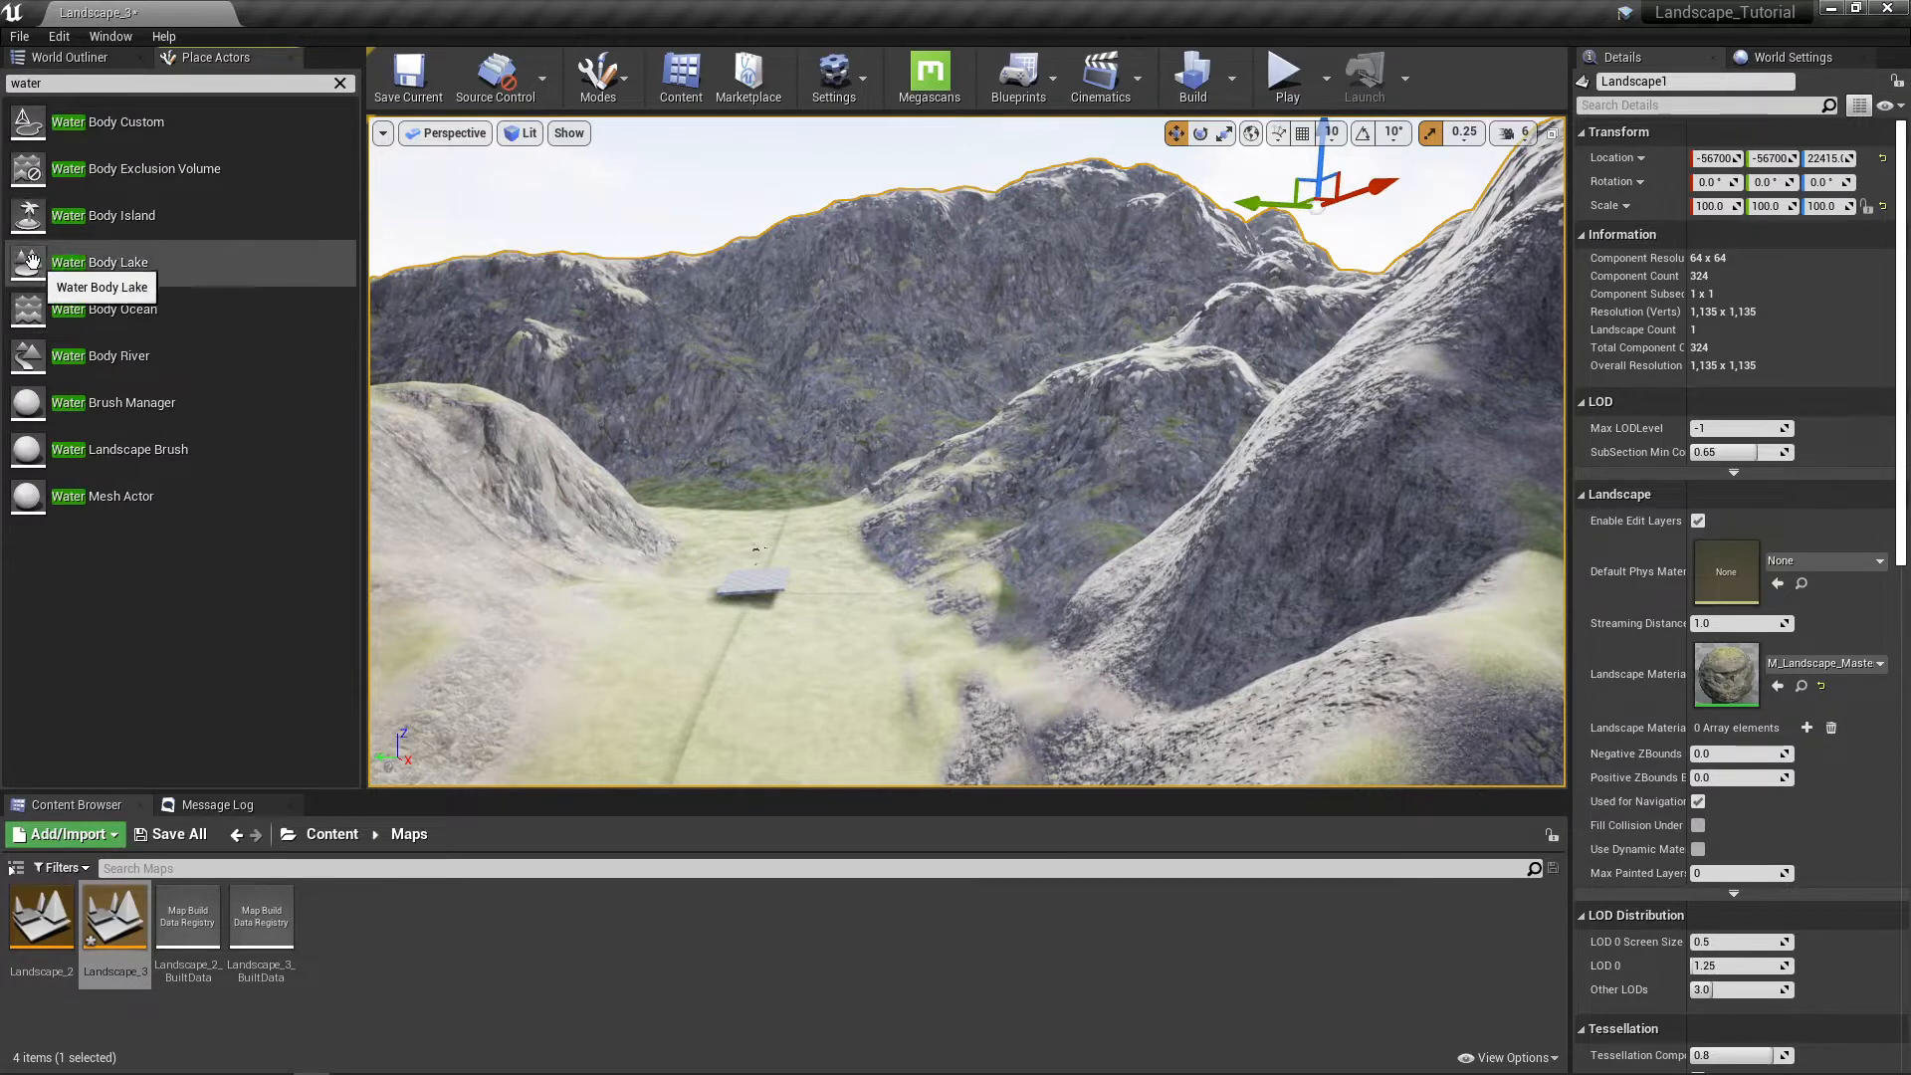
drag(31, 261, 743, 511)
right_drag(674, 661, 821, 472)
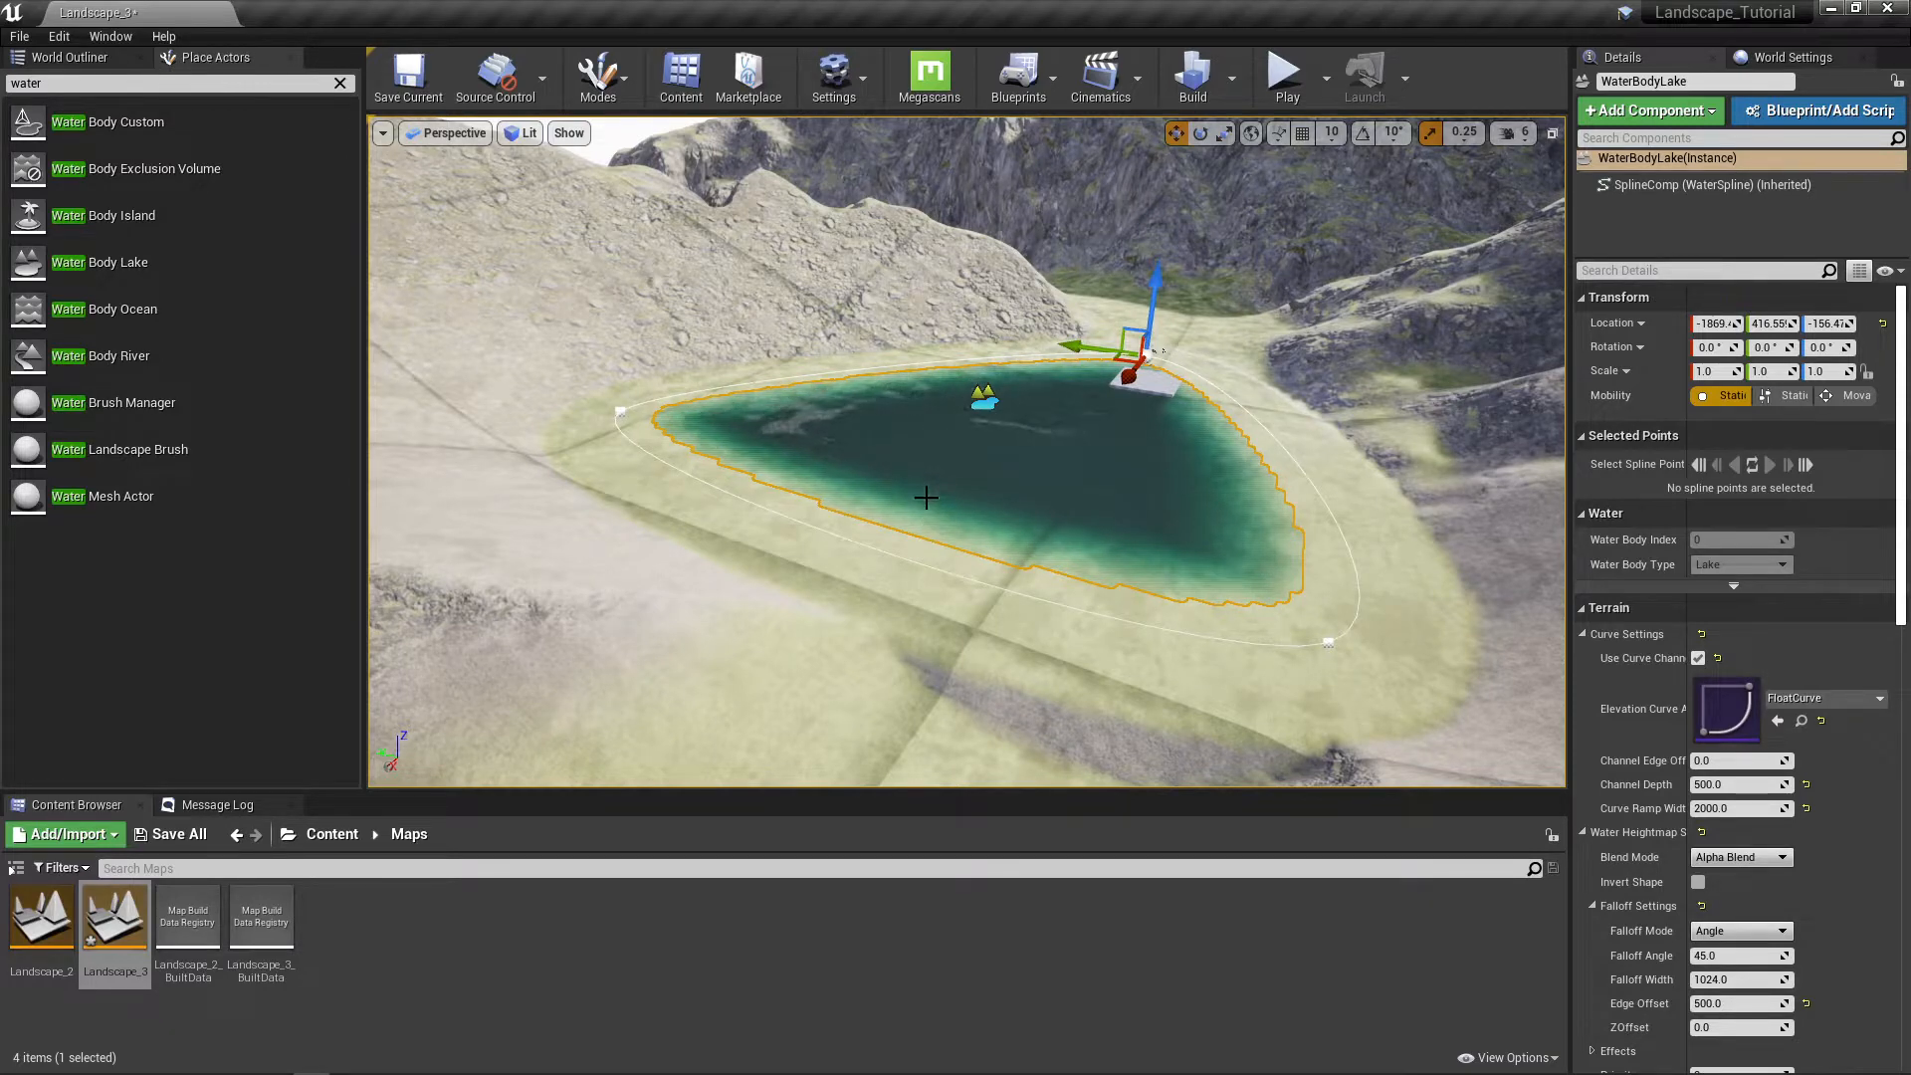
right_drag(925, 496, 928, 497)
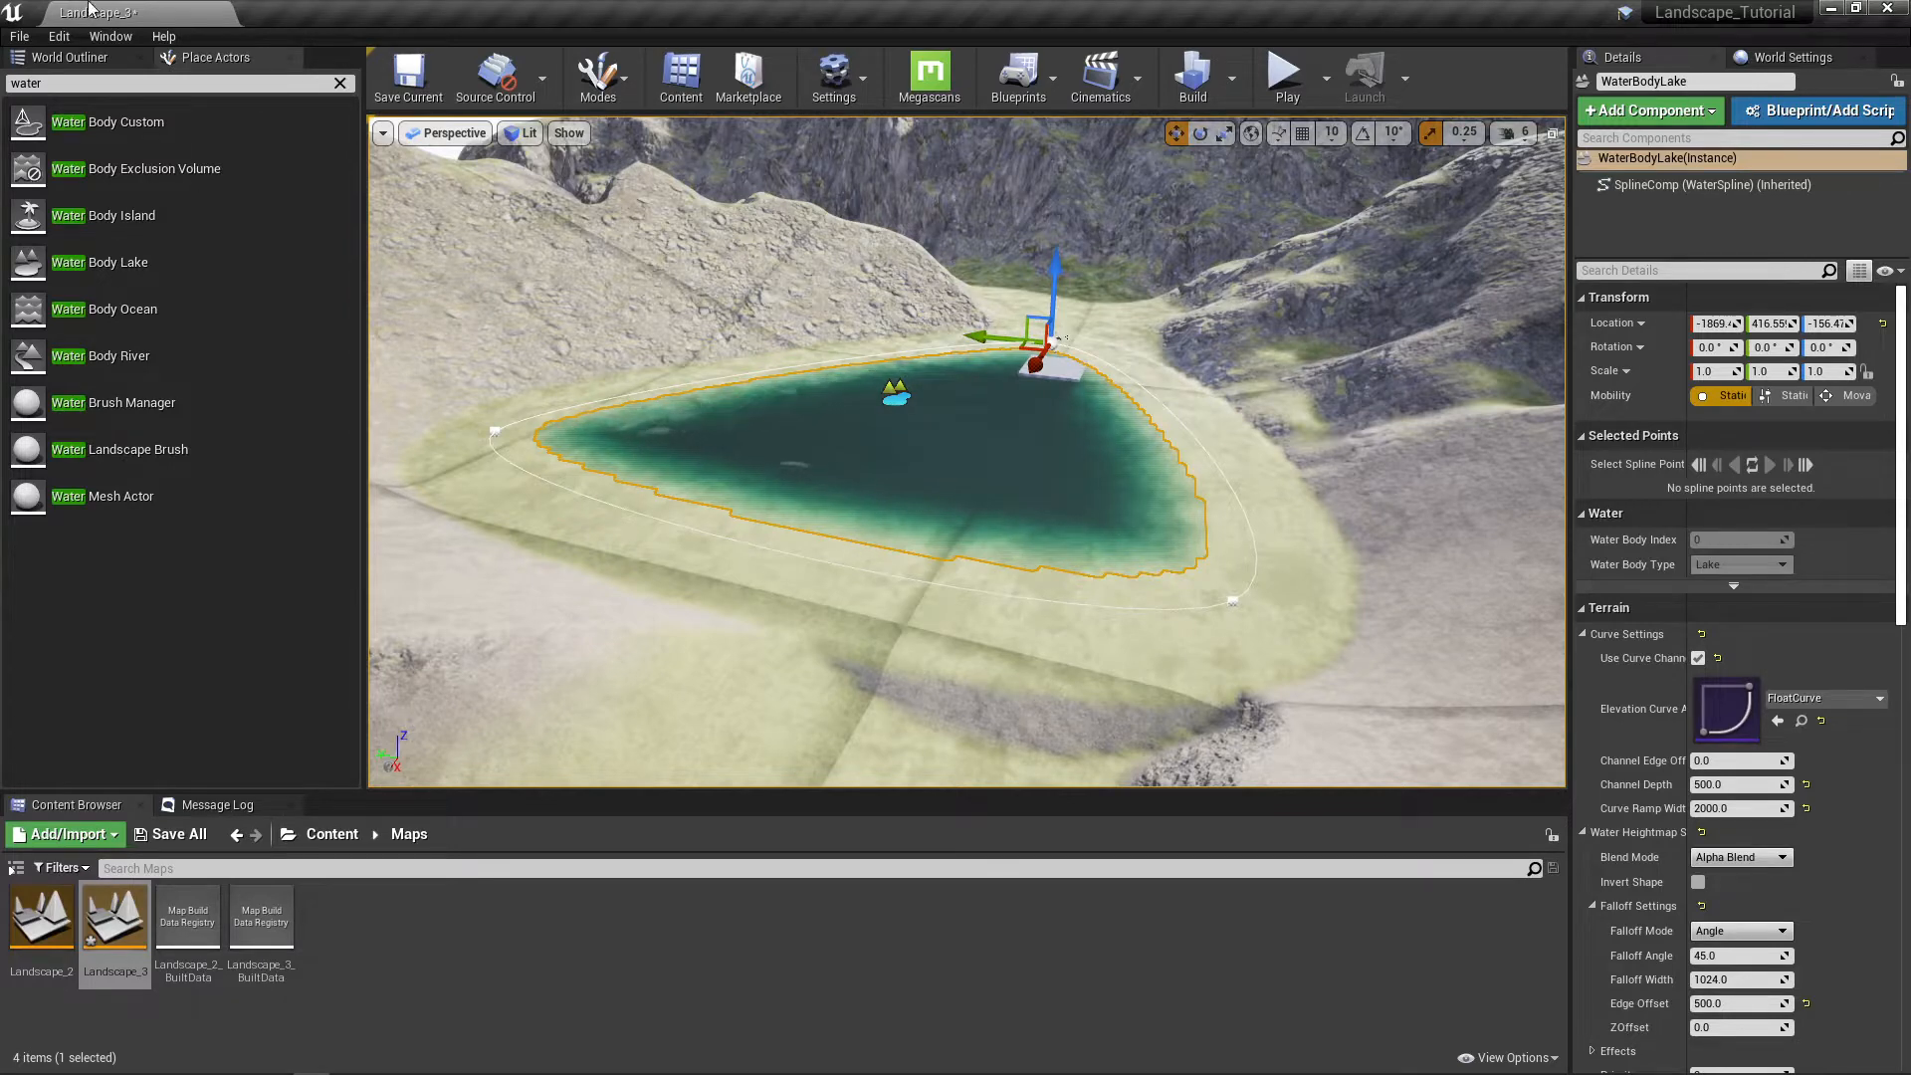
click(100, 58)
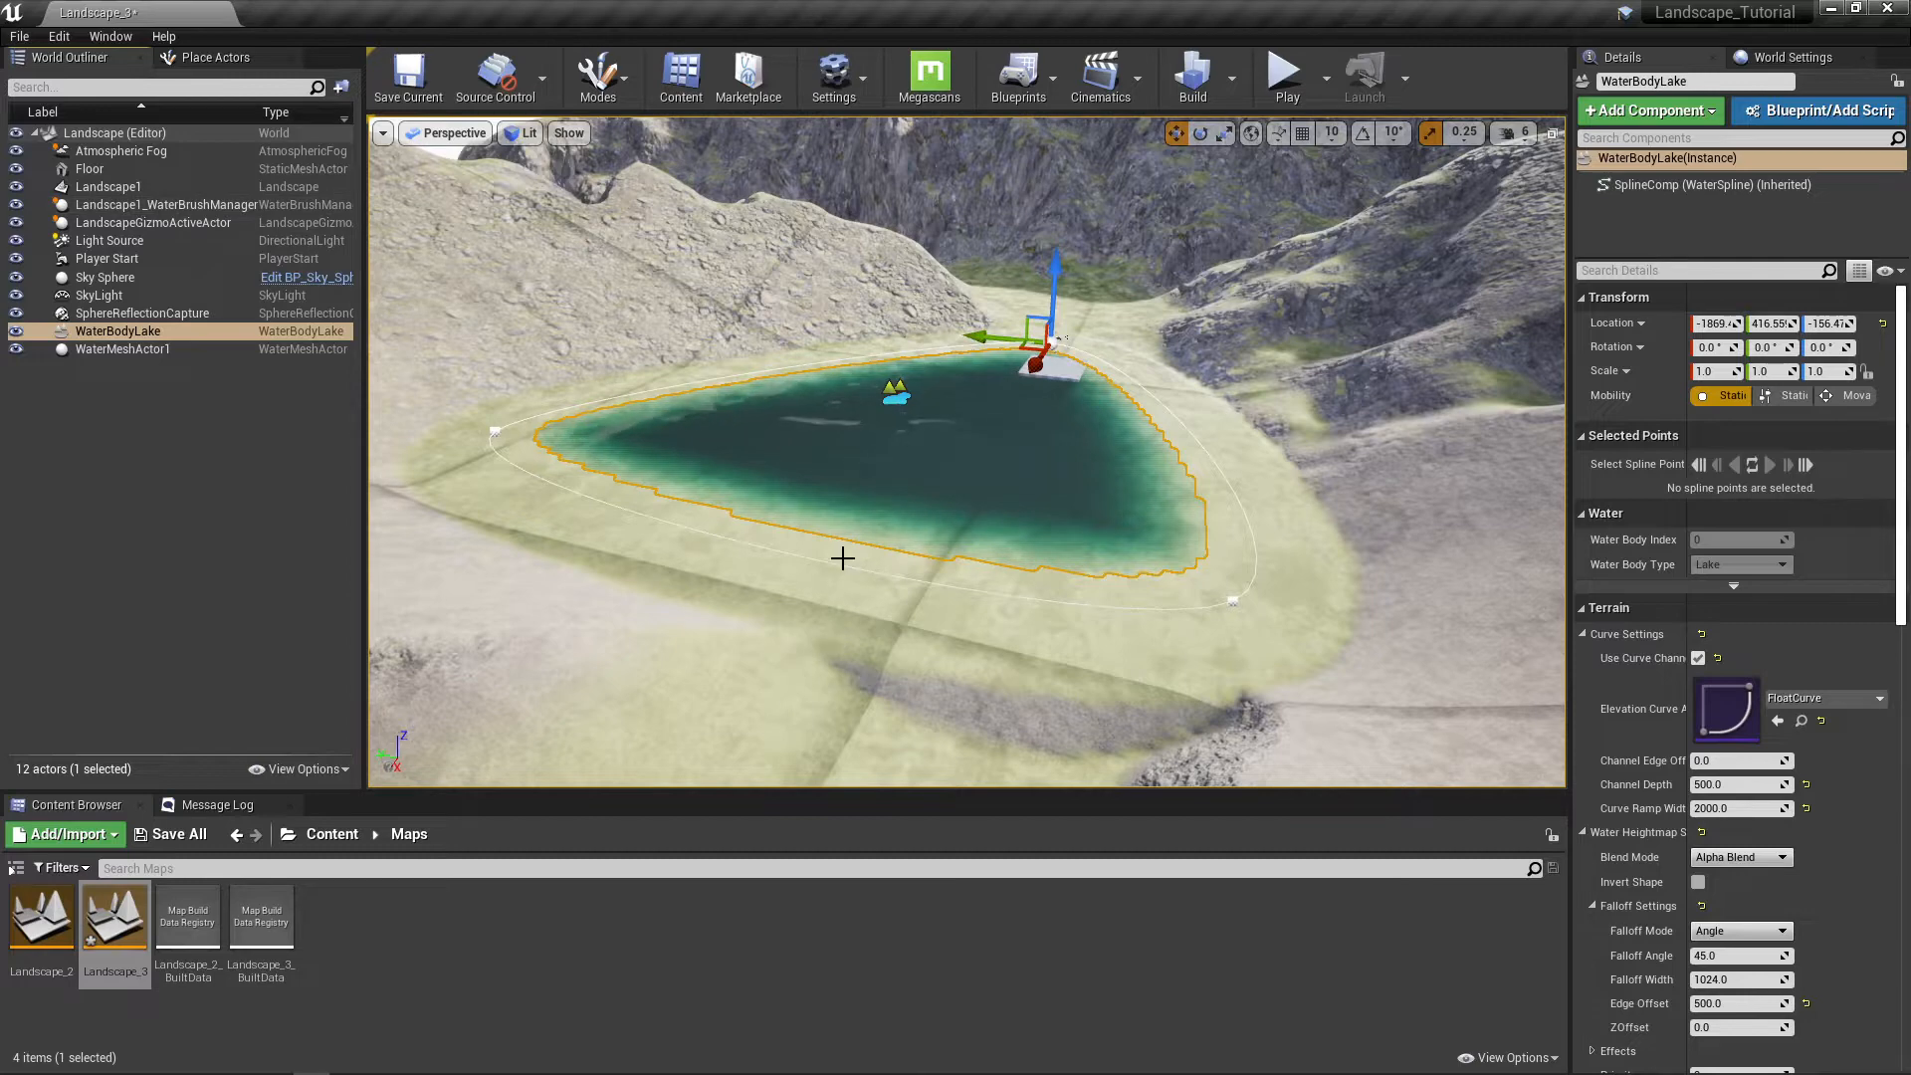
right_drag(843, 558, 899, 554)
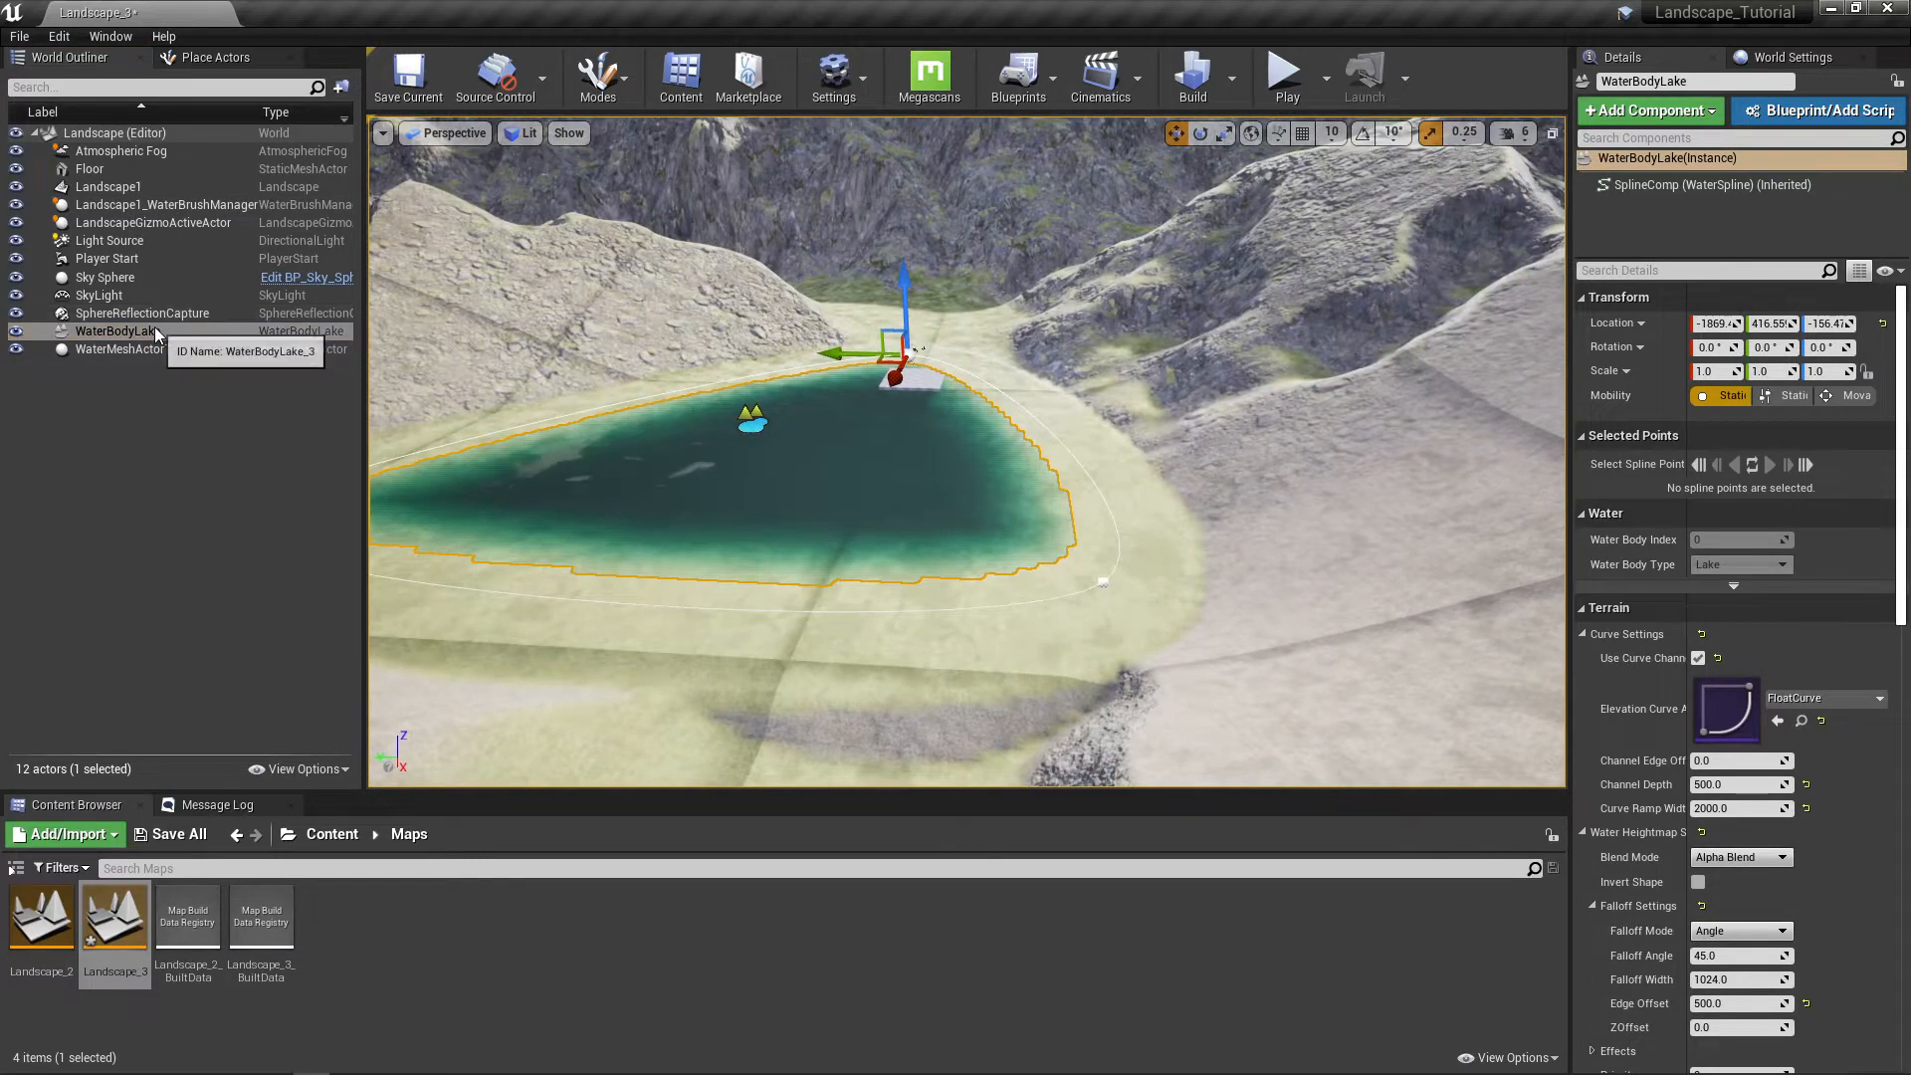
right_drag(1225, 500, 1279, 504)
Step: Set the Blend Mode in the lake's Water Heightmap Settings to Max
scroll(1812, 487, down, 4)
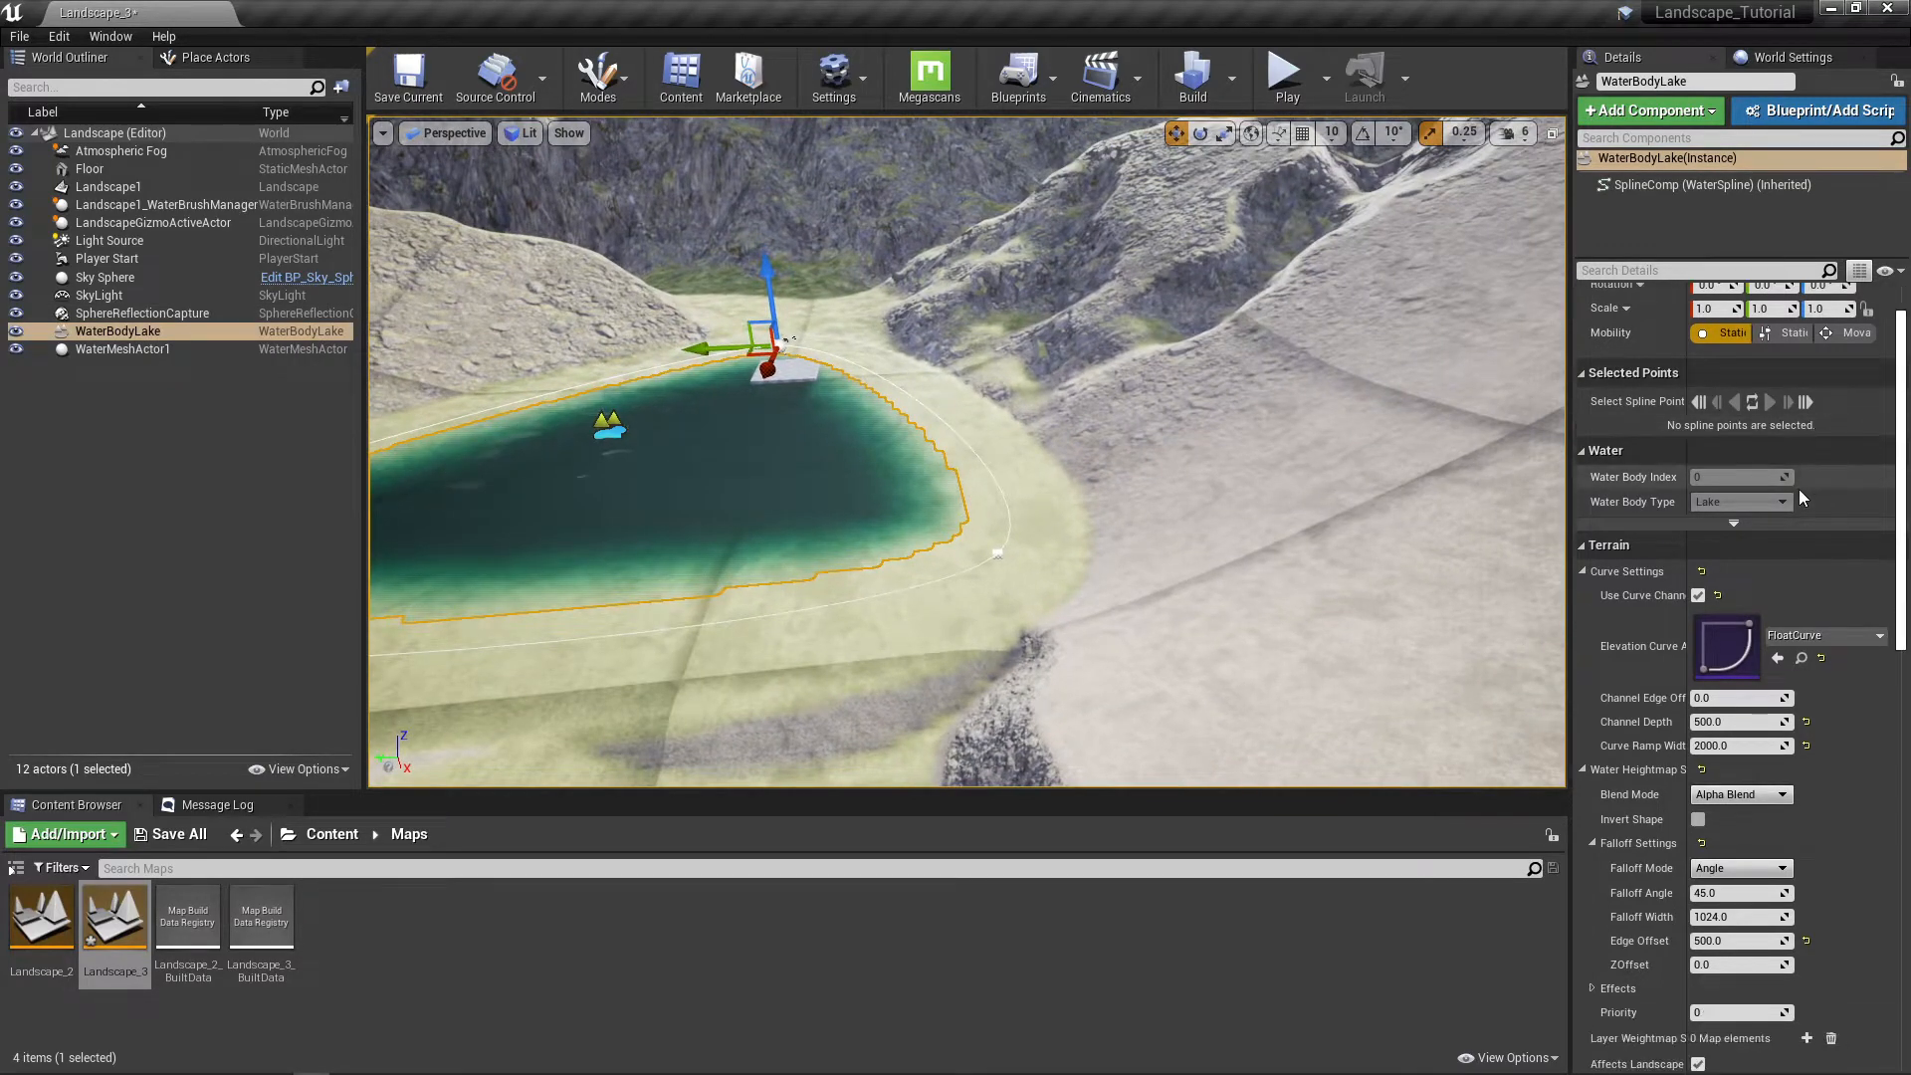
scroll(1798, 487, down, 1)
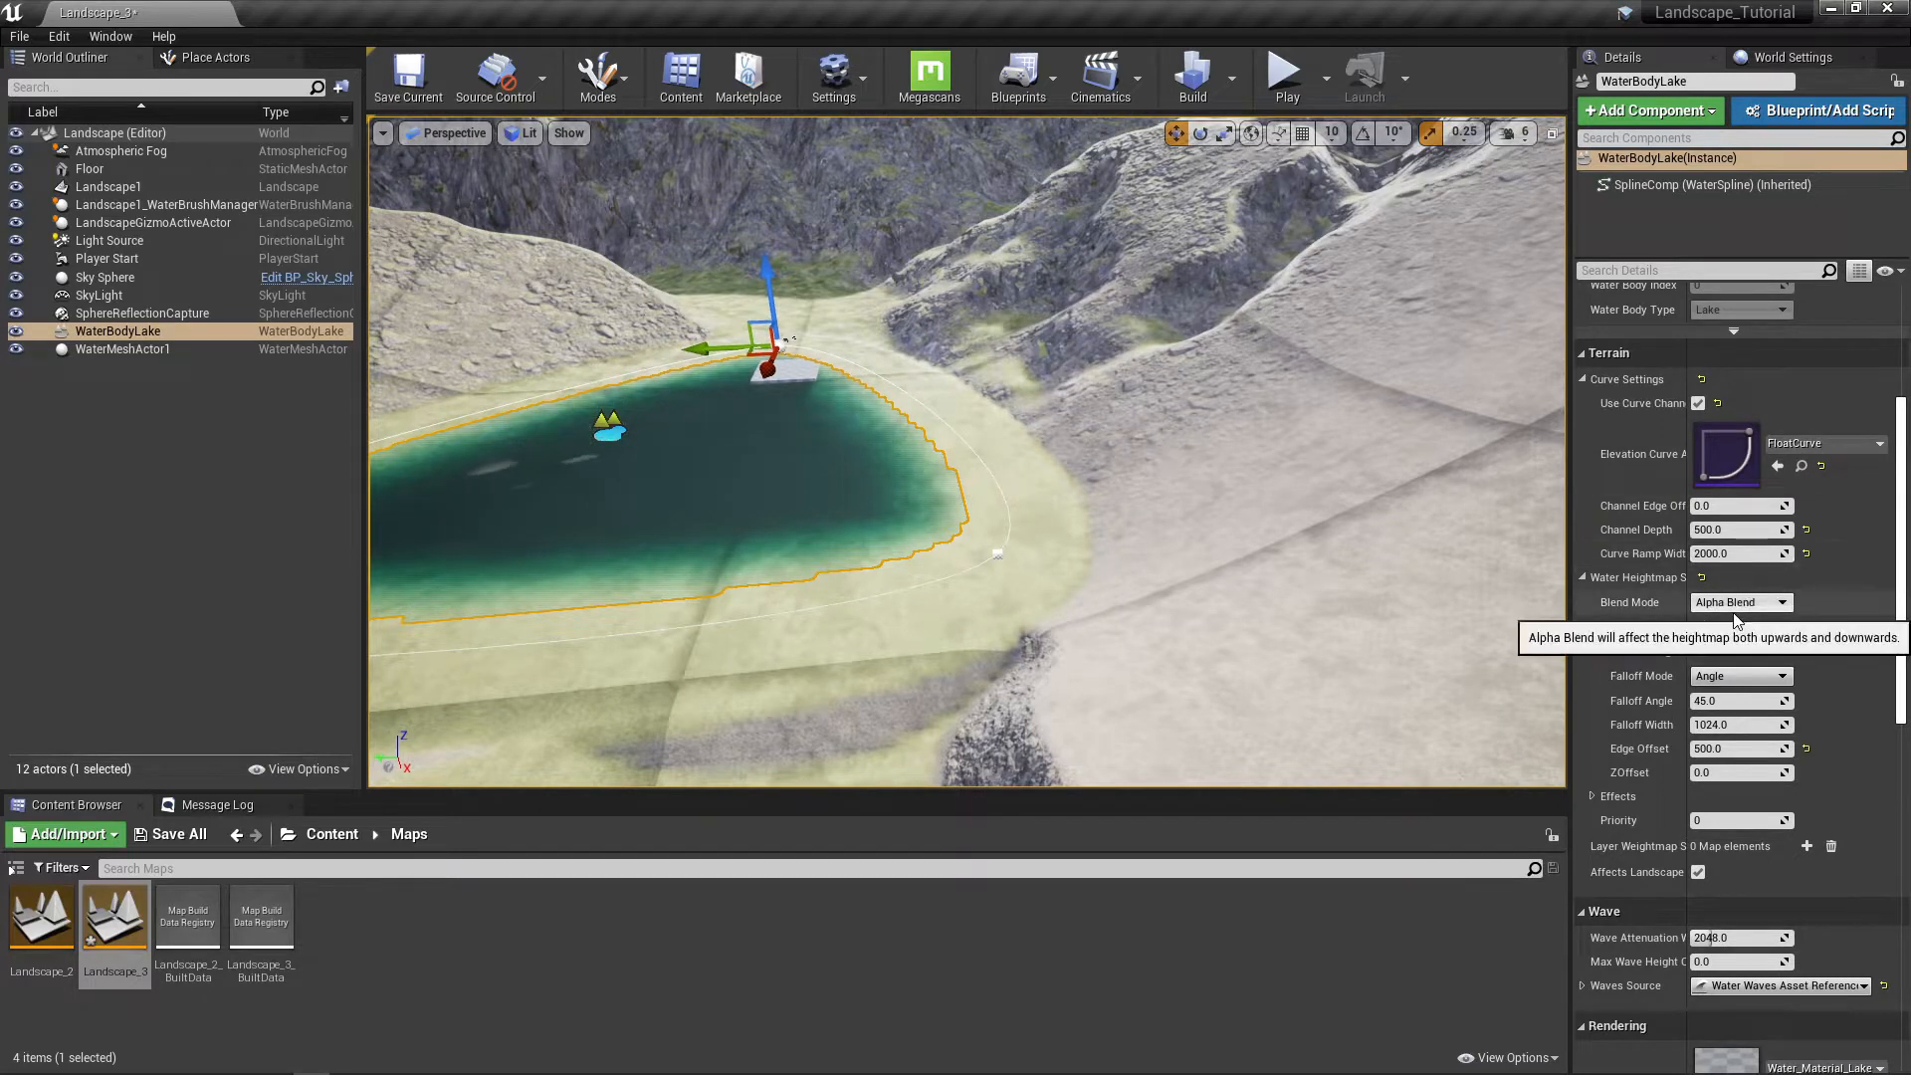
scroll(1734, 614, down, 2)
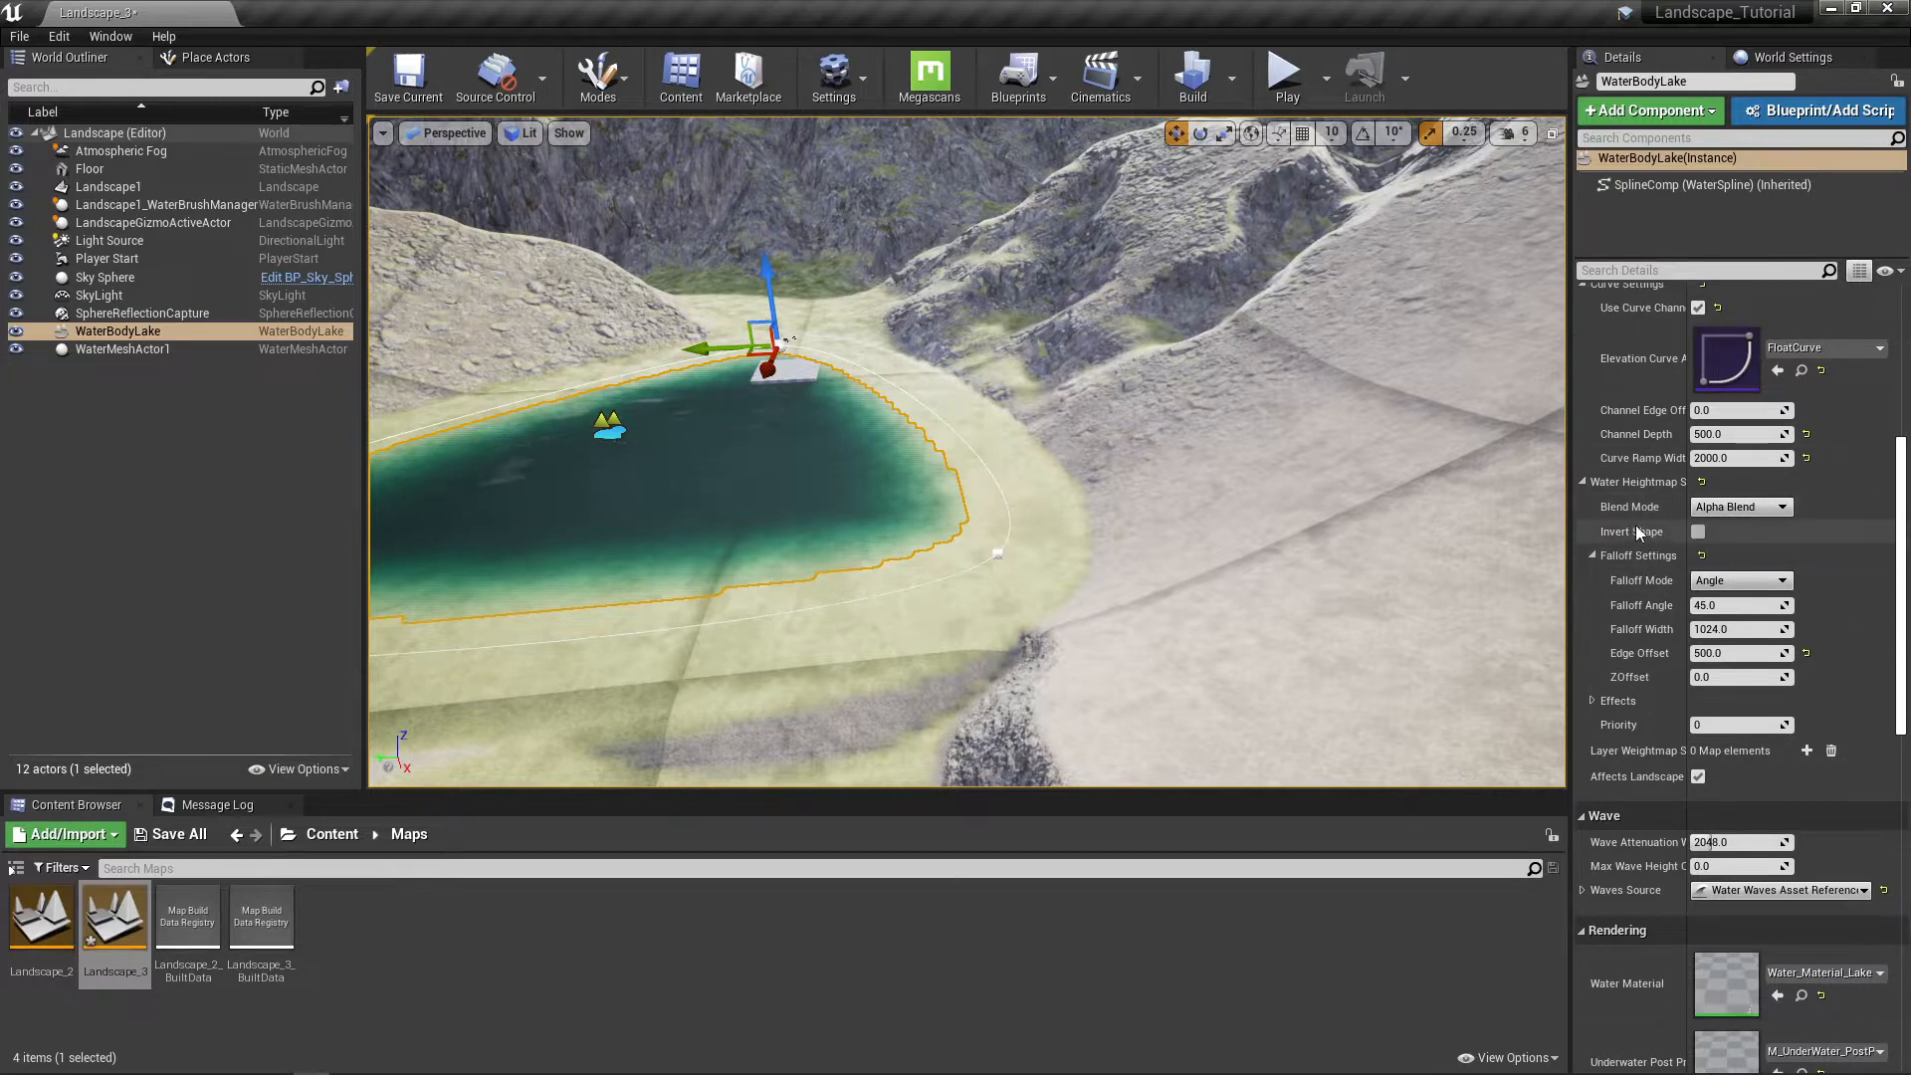
click(1732, 507)
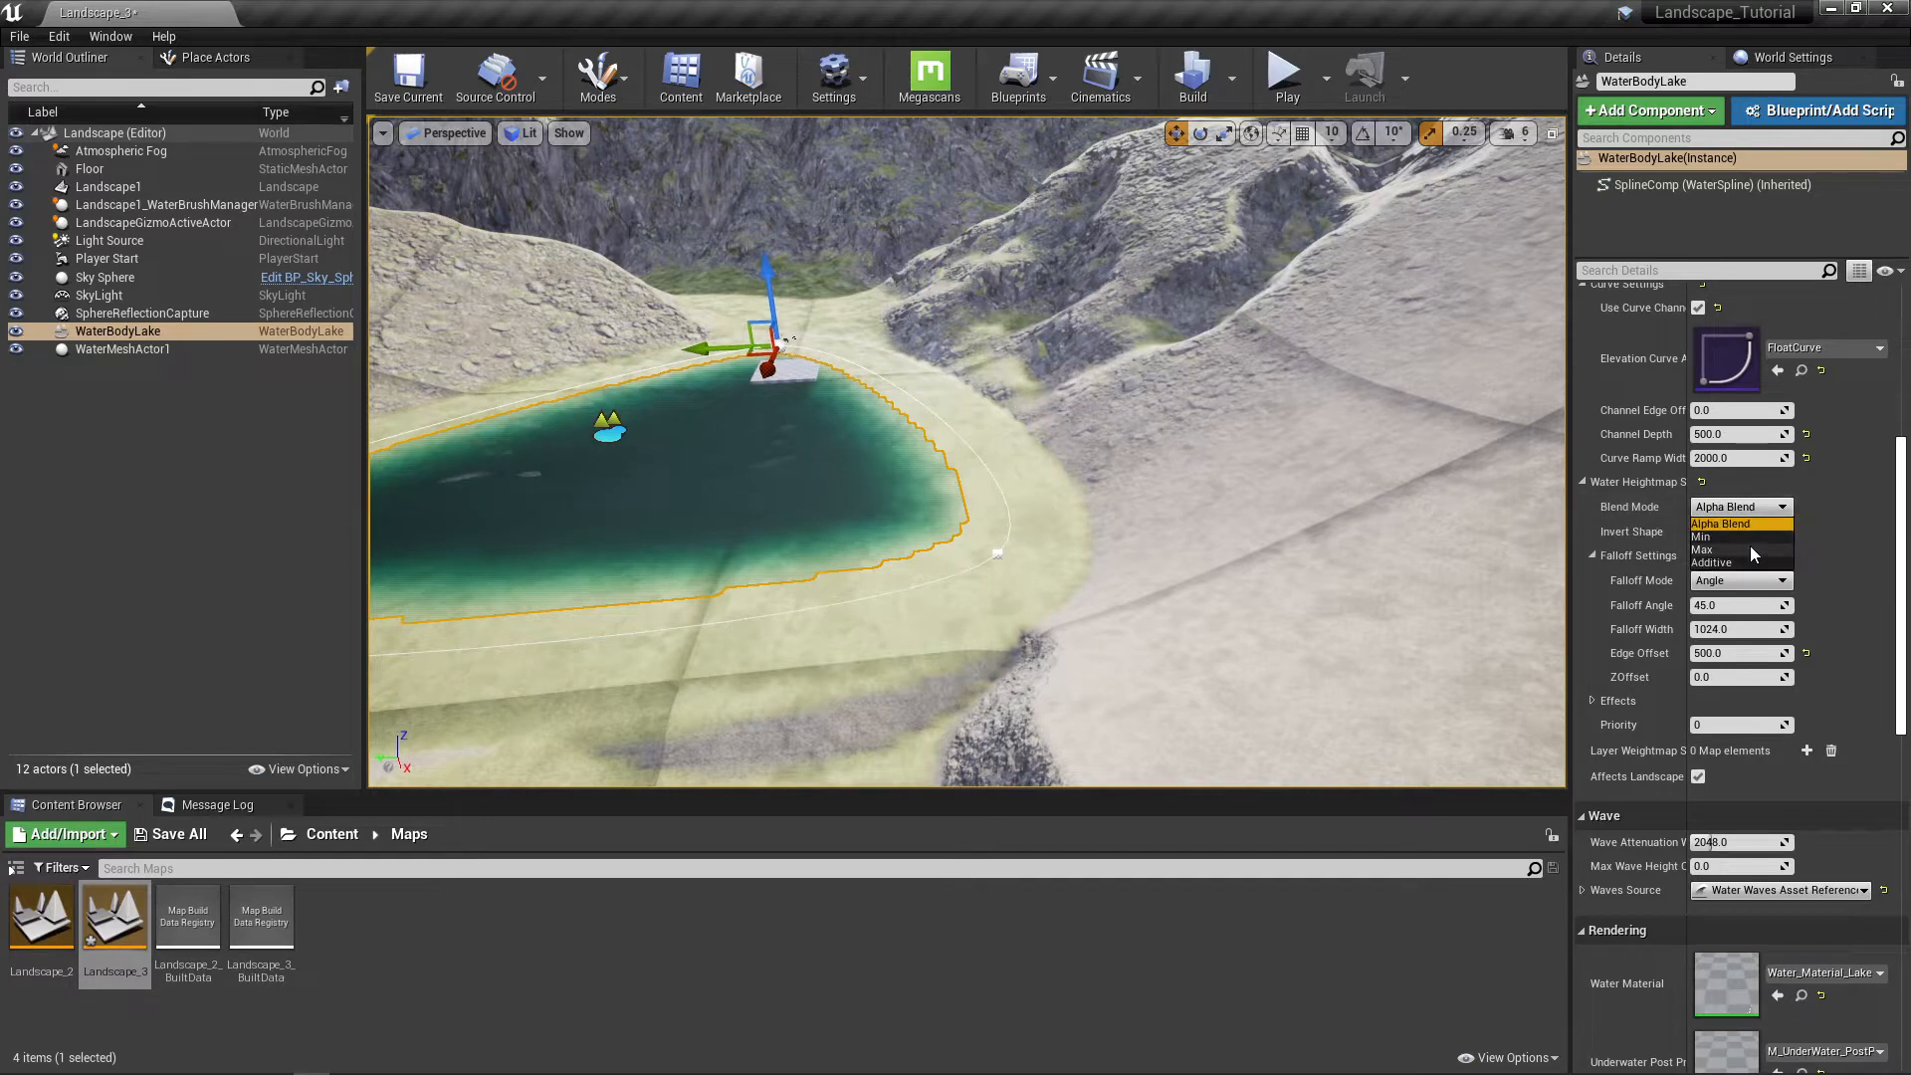
click(1750, 549)
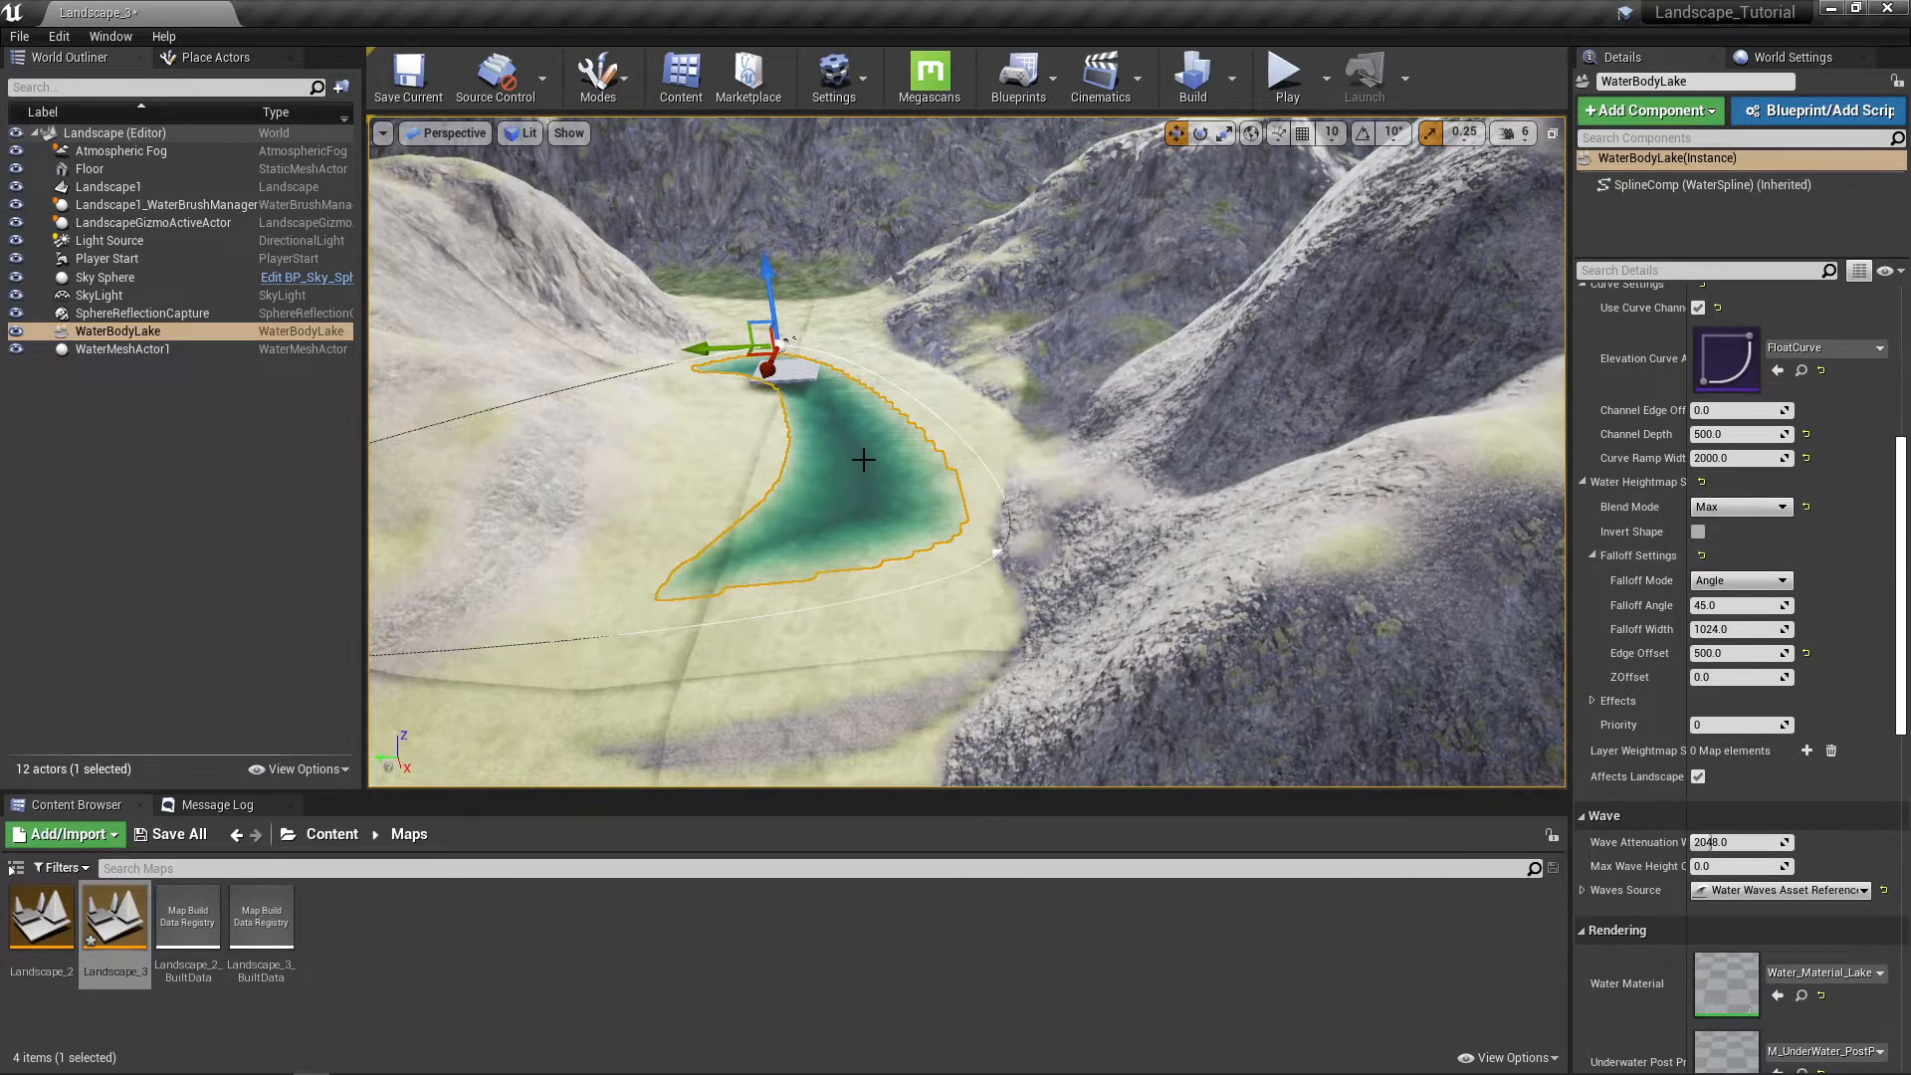
Step: Adjust the lake's height along Z, lowering it slightly and raising it again to just above its starting level
right_drag(620, 374, 564, 388)
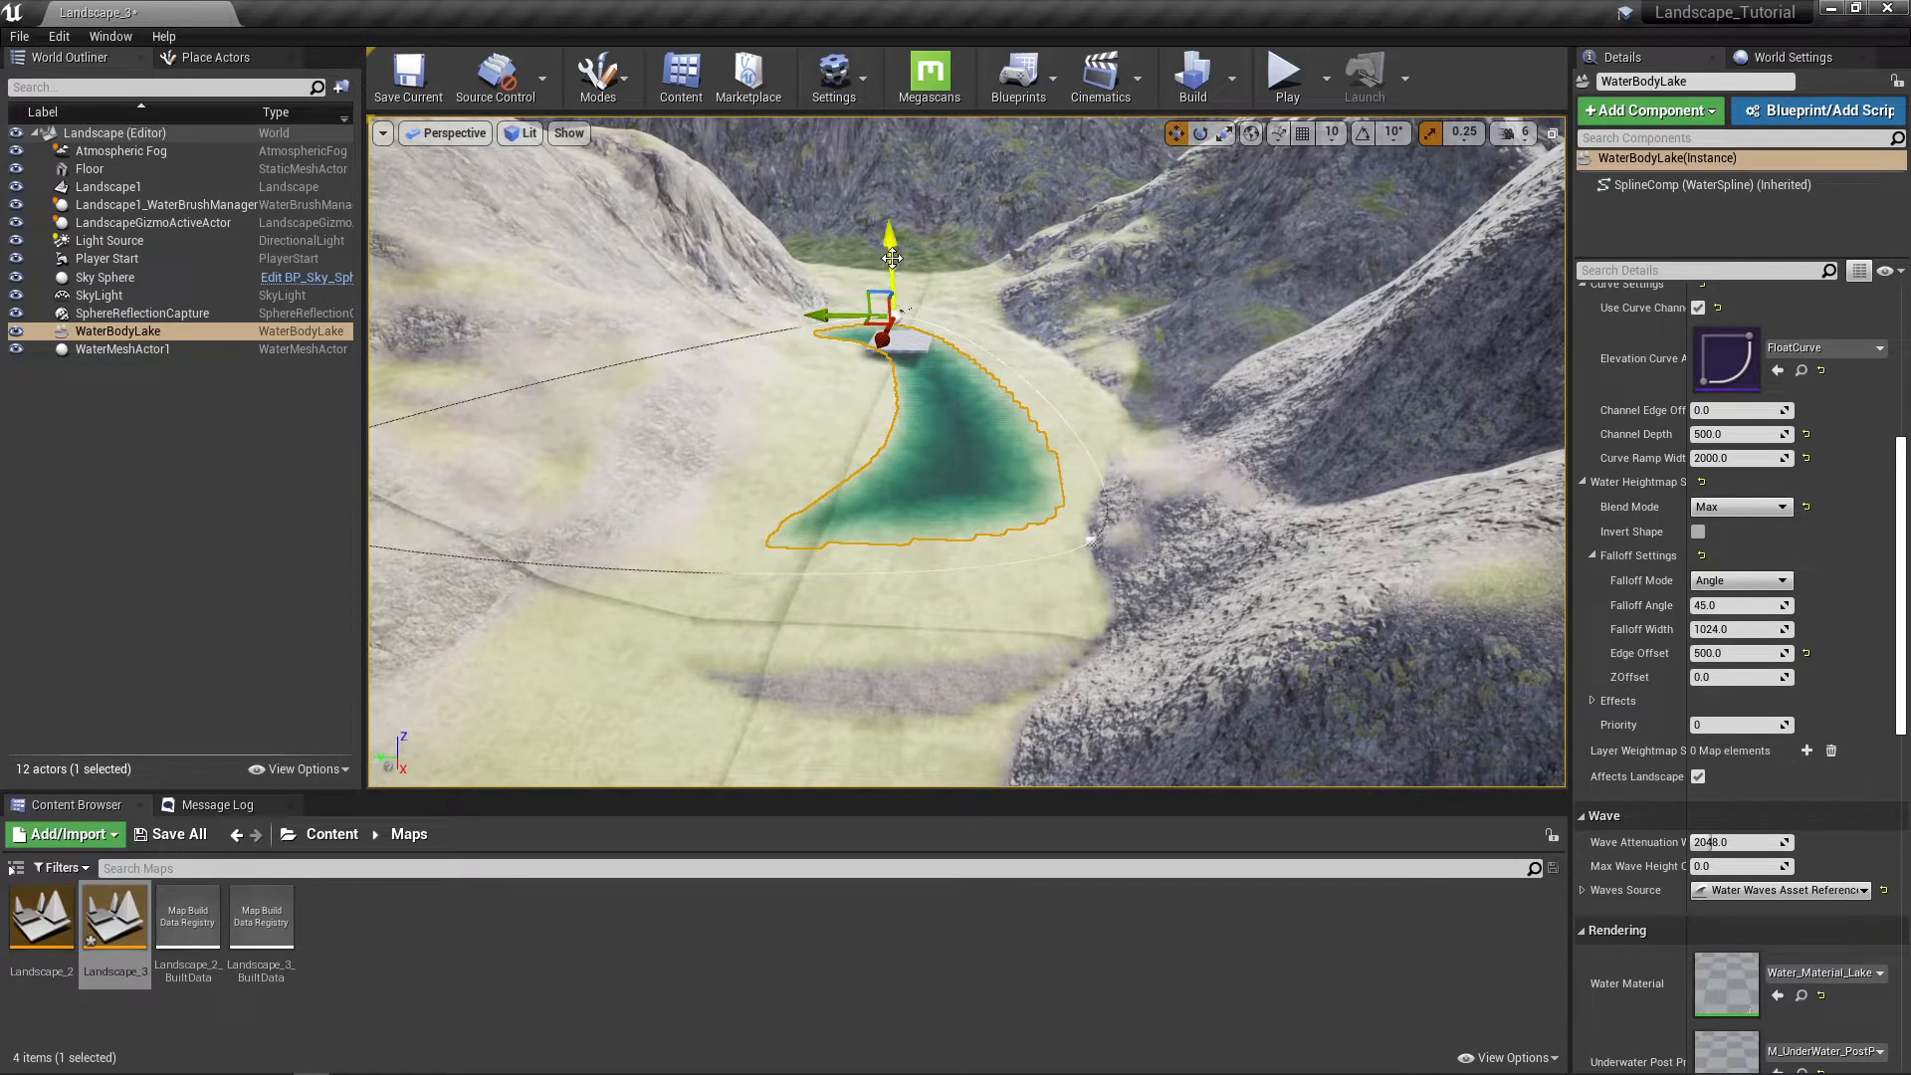
drag(892, 259, 897, 264)
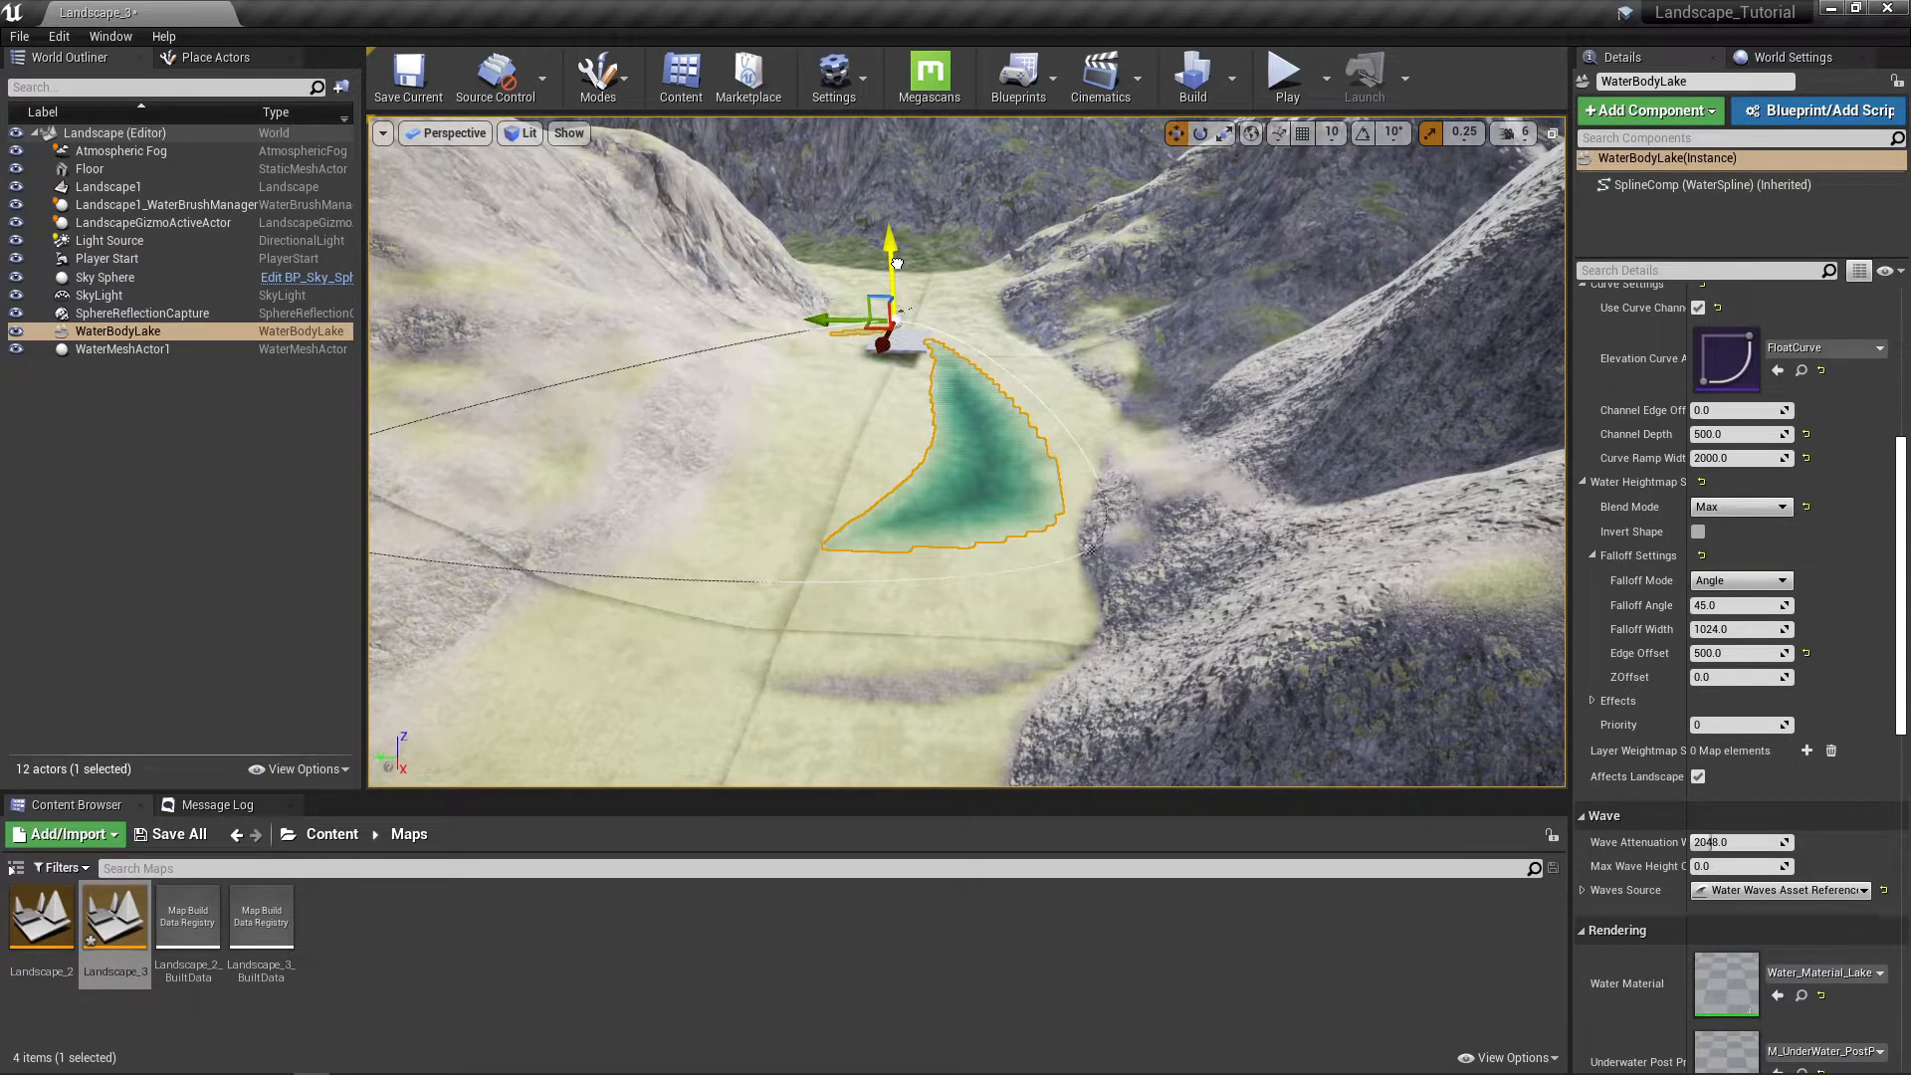
drag(897, 264, 894, 256)
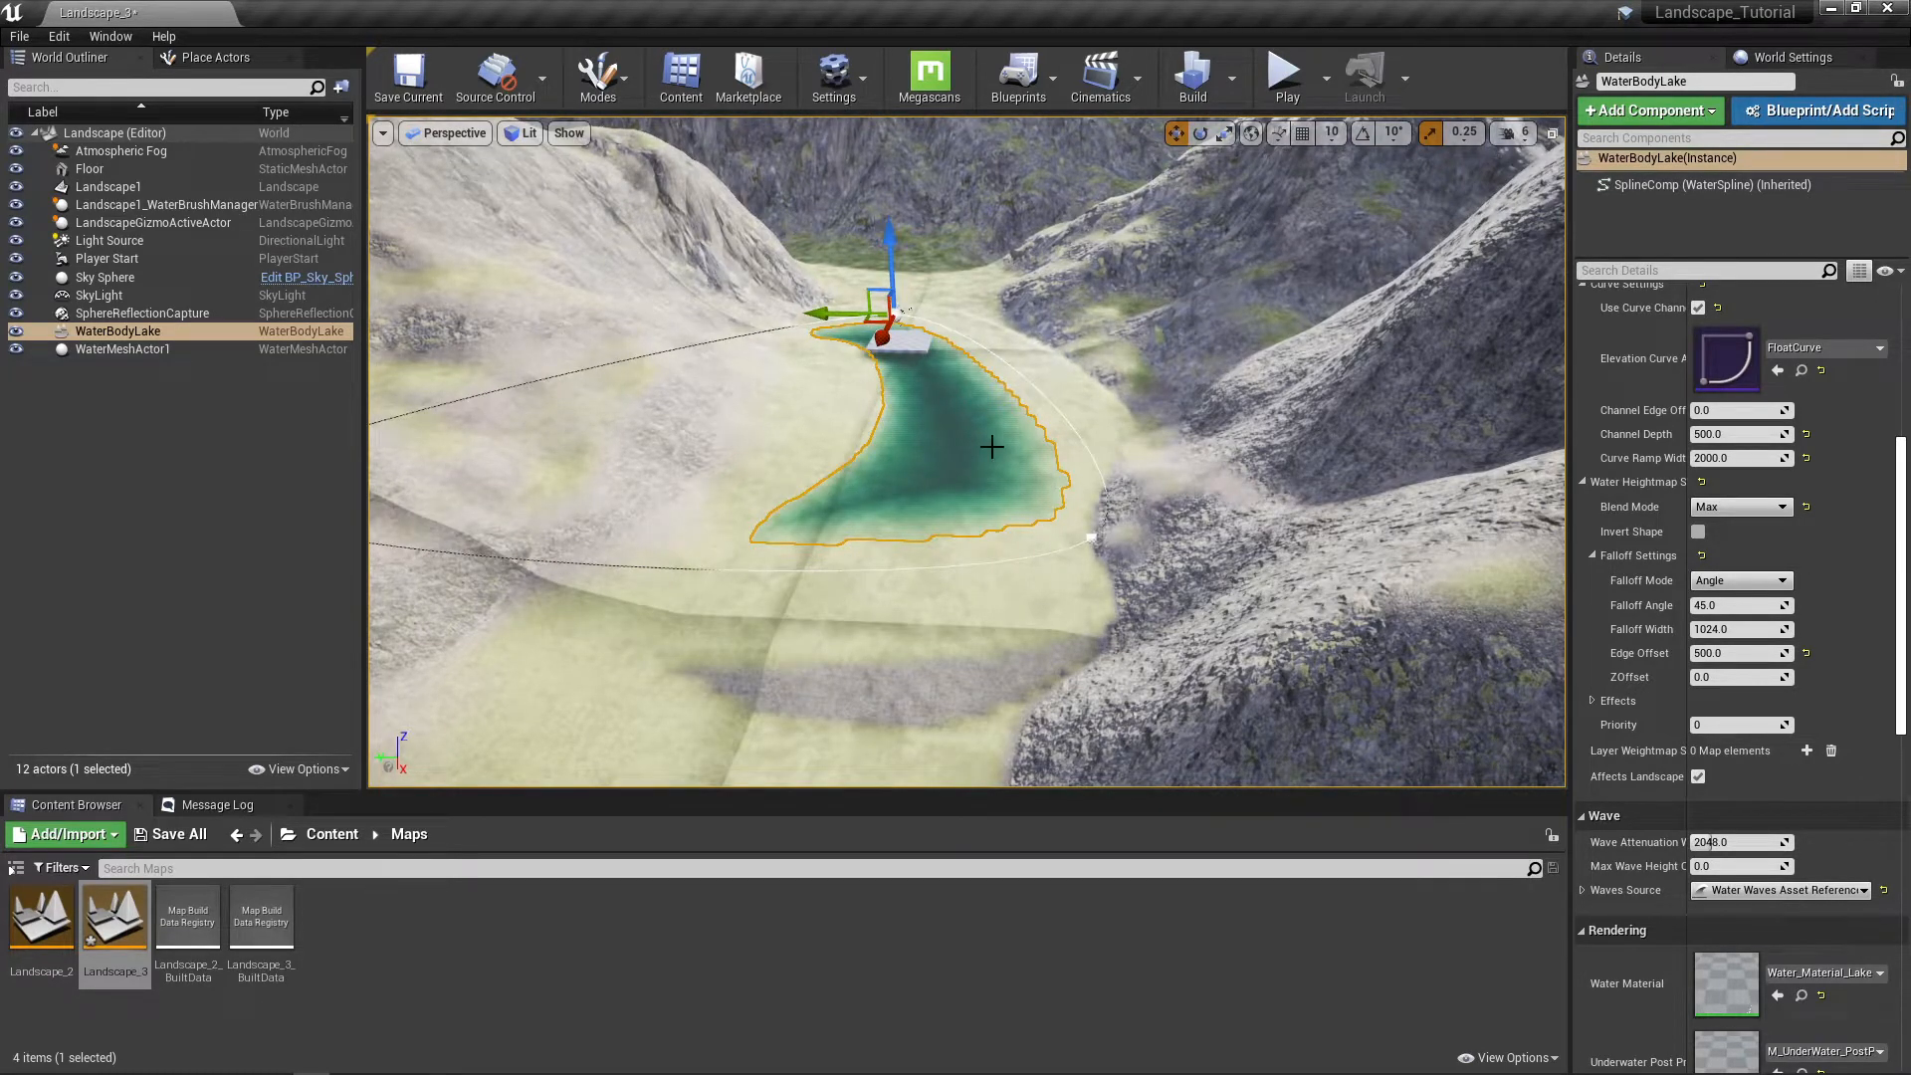
Step: Move the lake's spline point beside the rocky slope outward into the slope
mouse_move(705, 471)
right_down()
mouse_move(704, 506)
mouse_move(706, 471)
right_up()
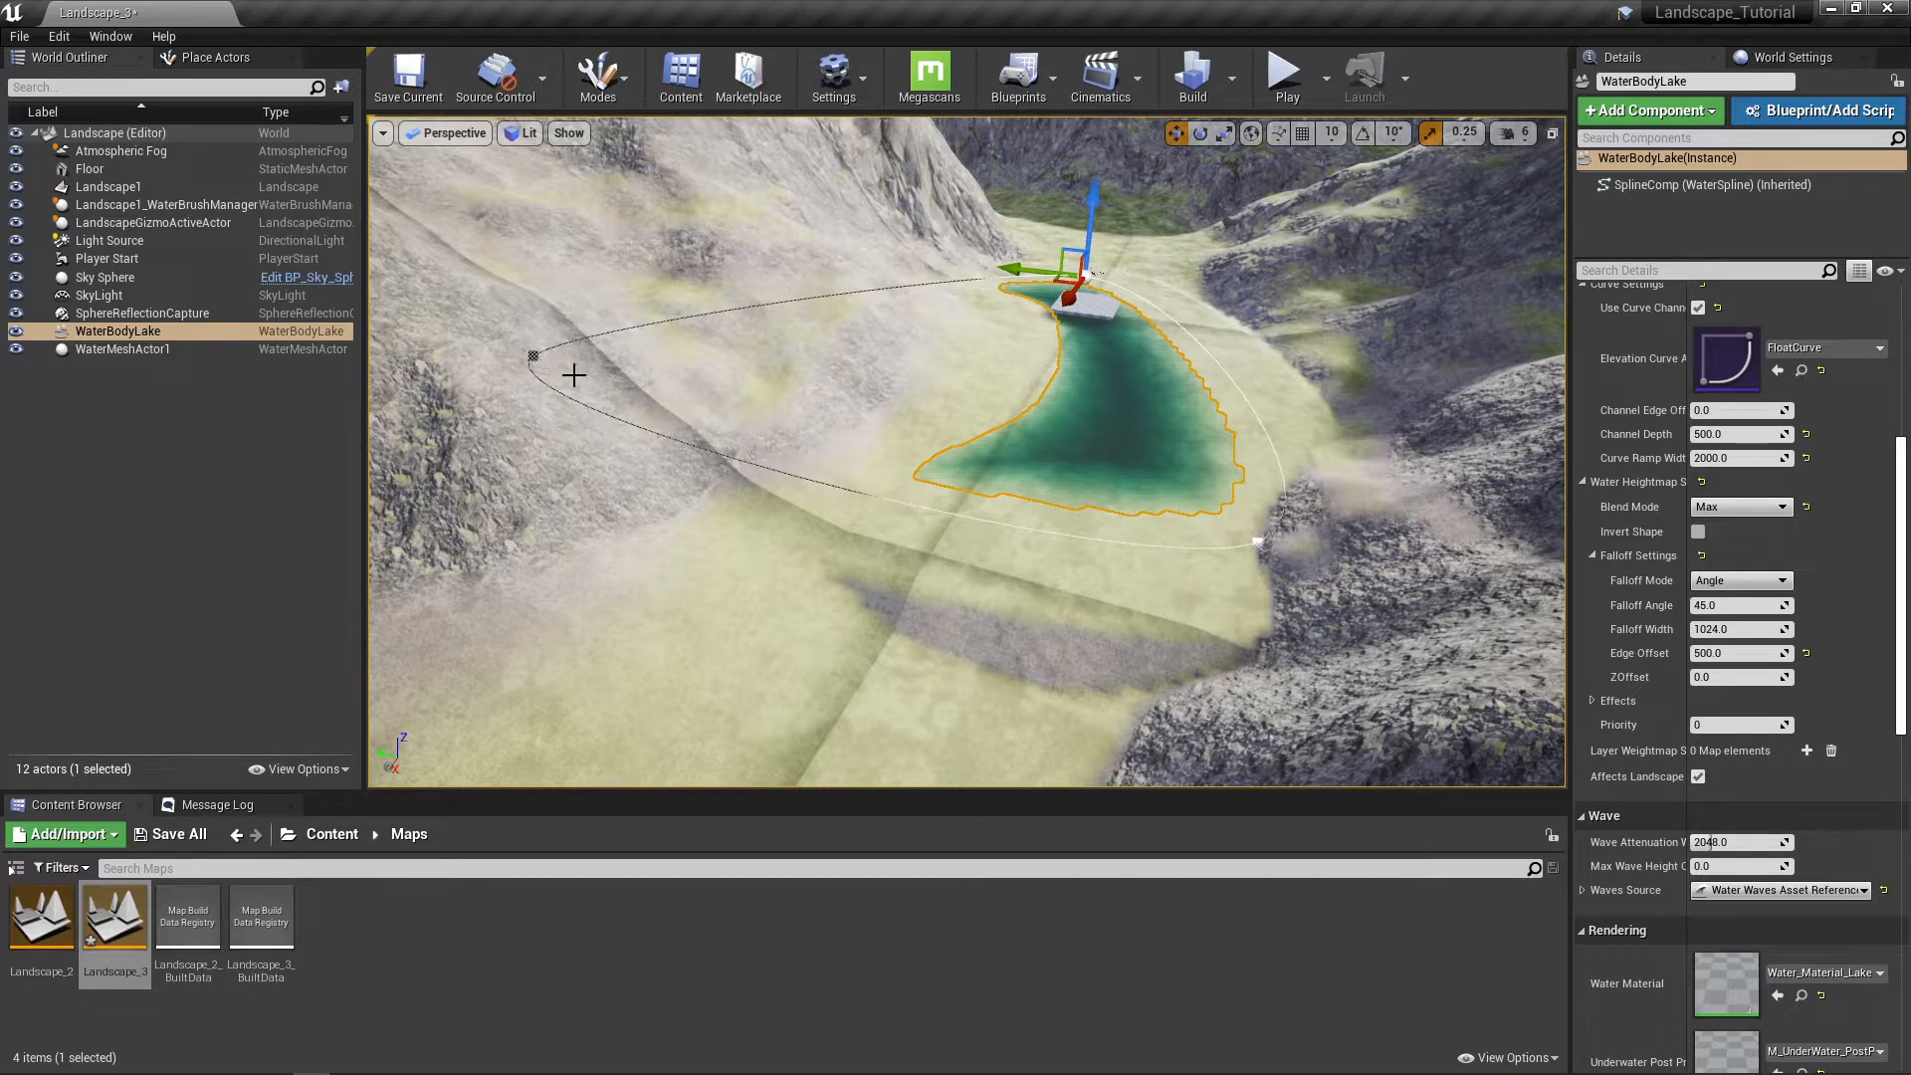
right_drag(1259, 547, 1247, 547)
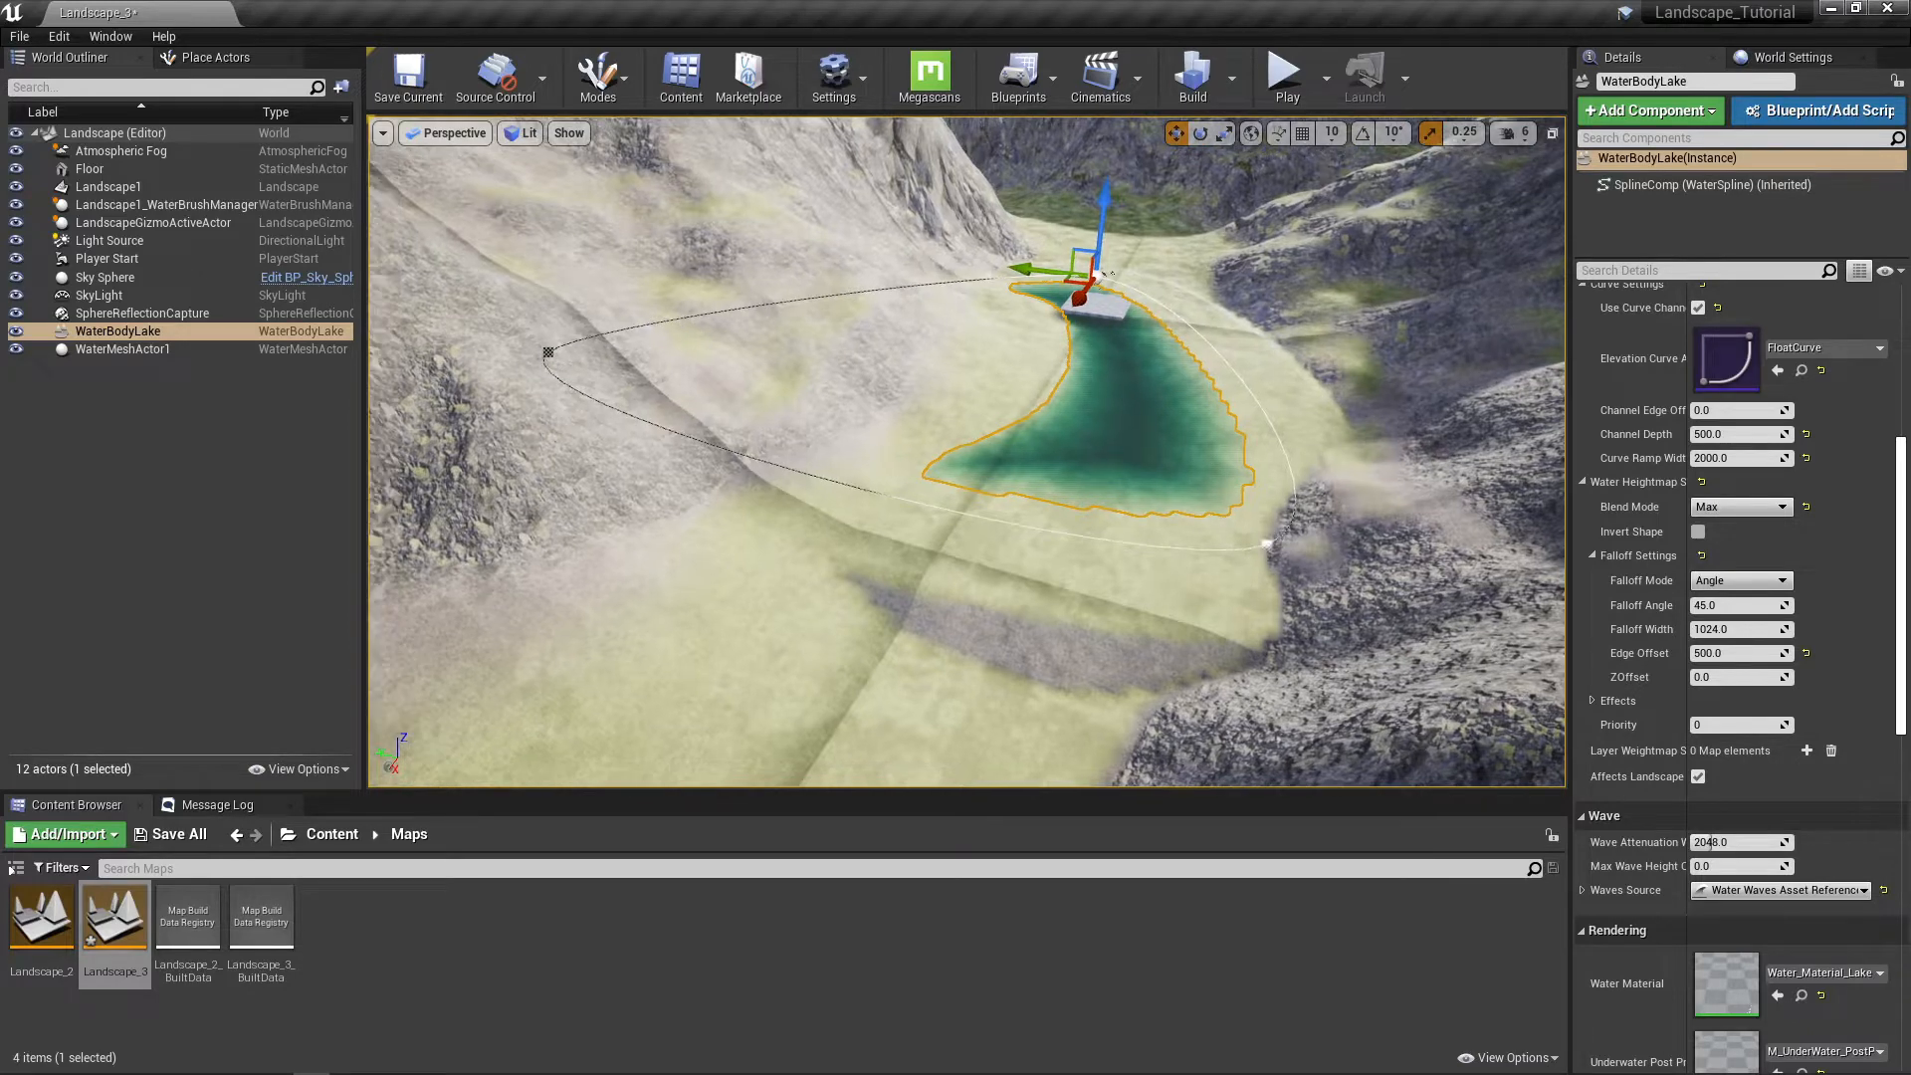
click(1264, 547)
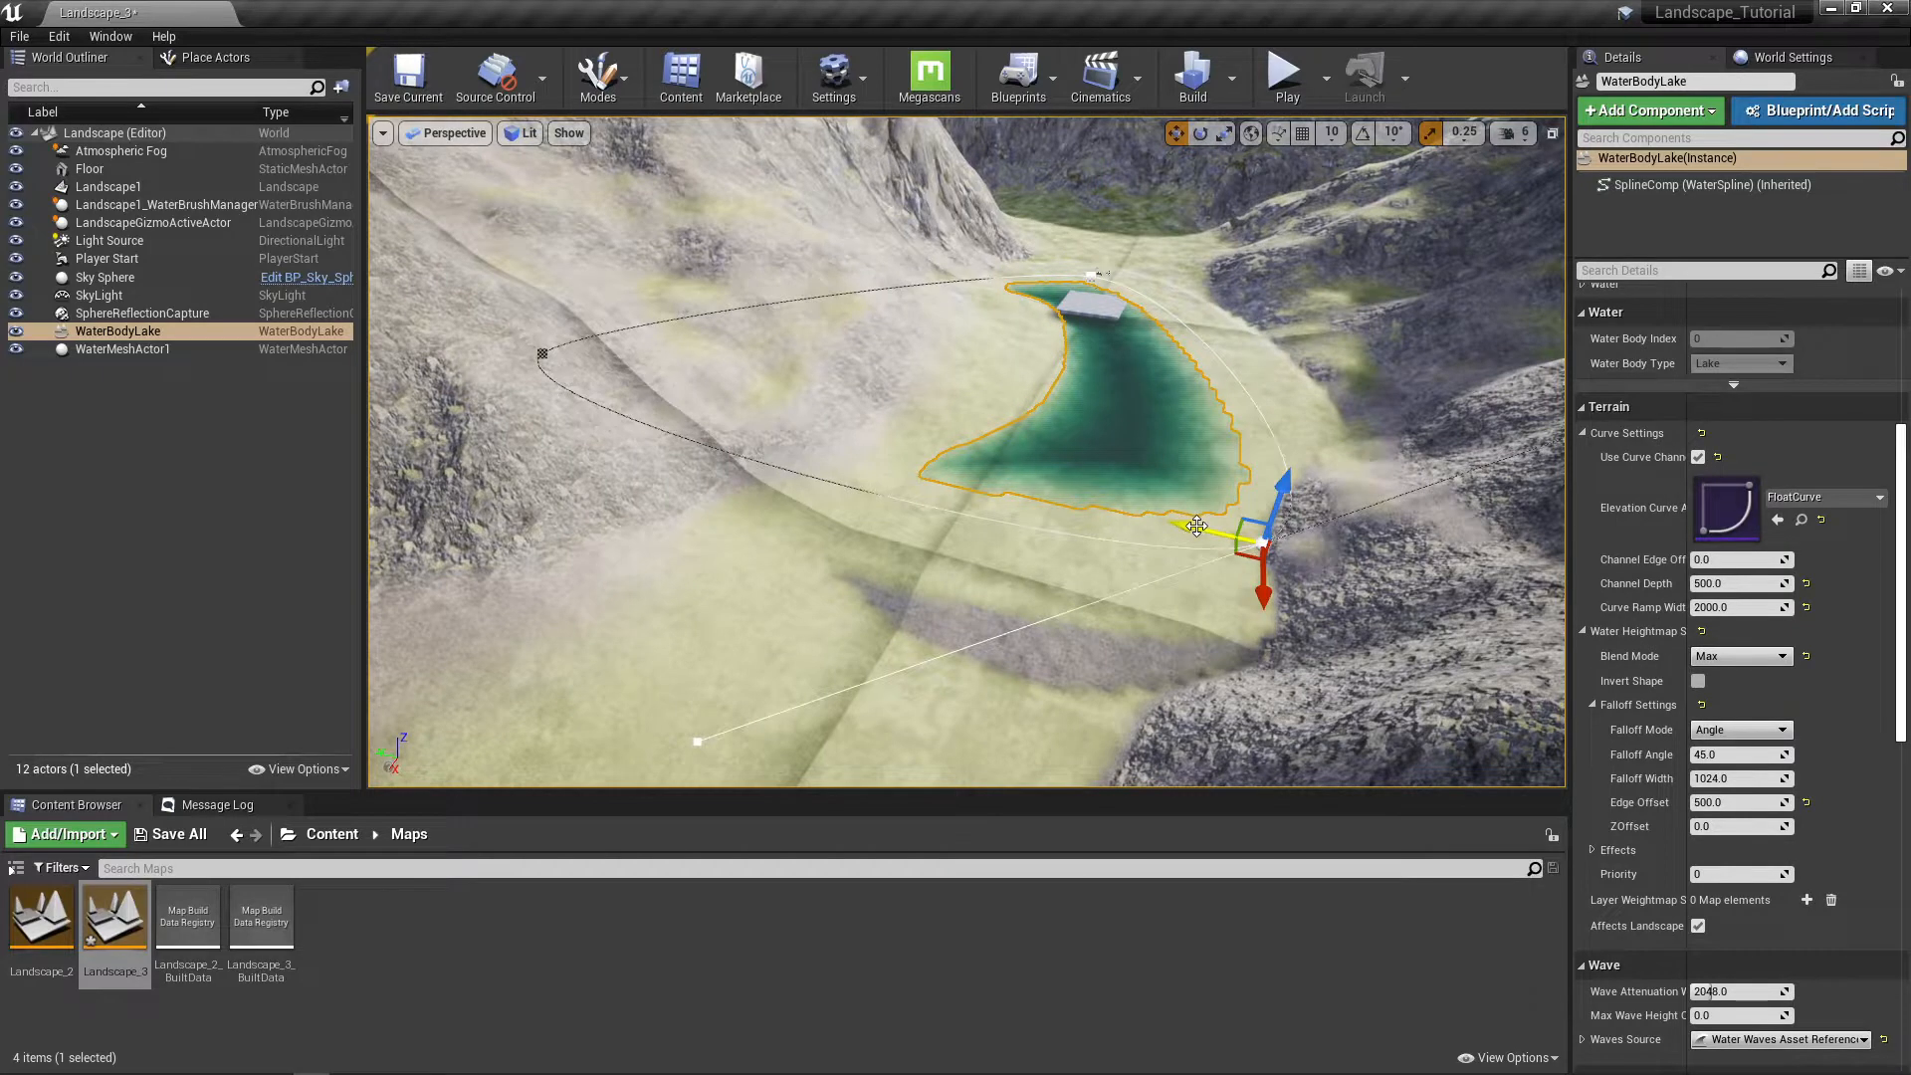
drag(1196, 525, 1334, 528)
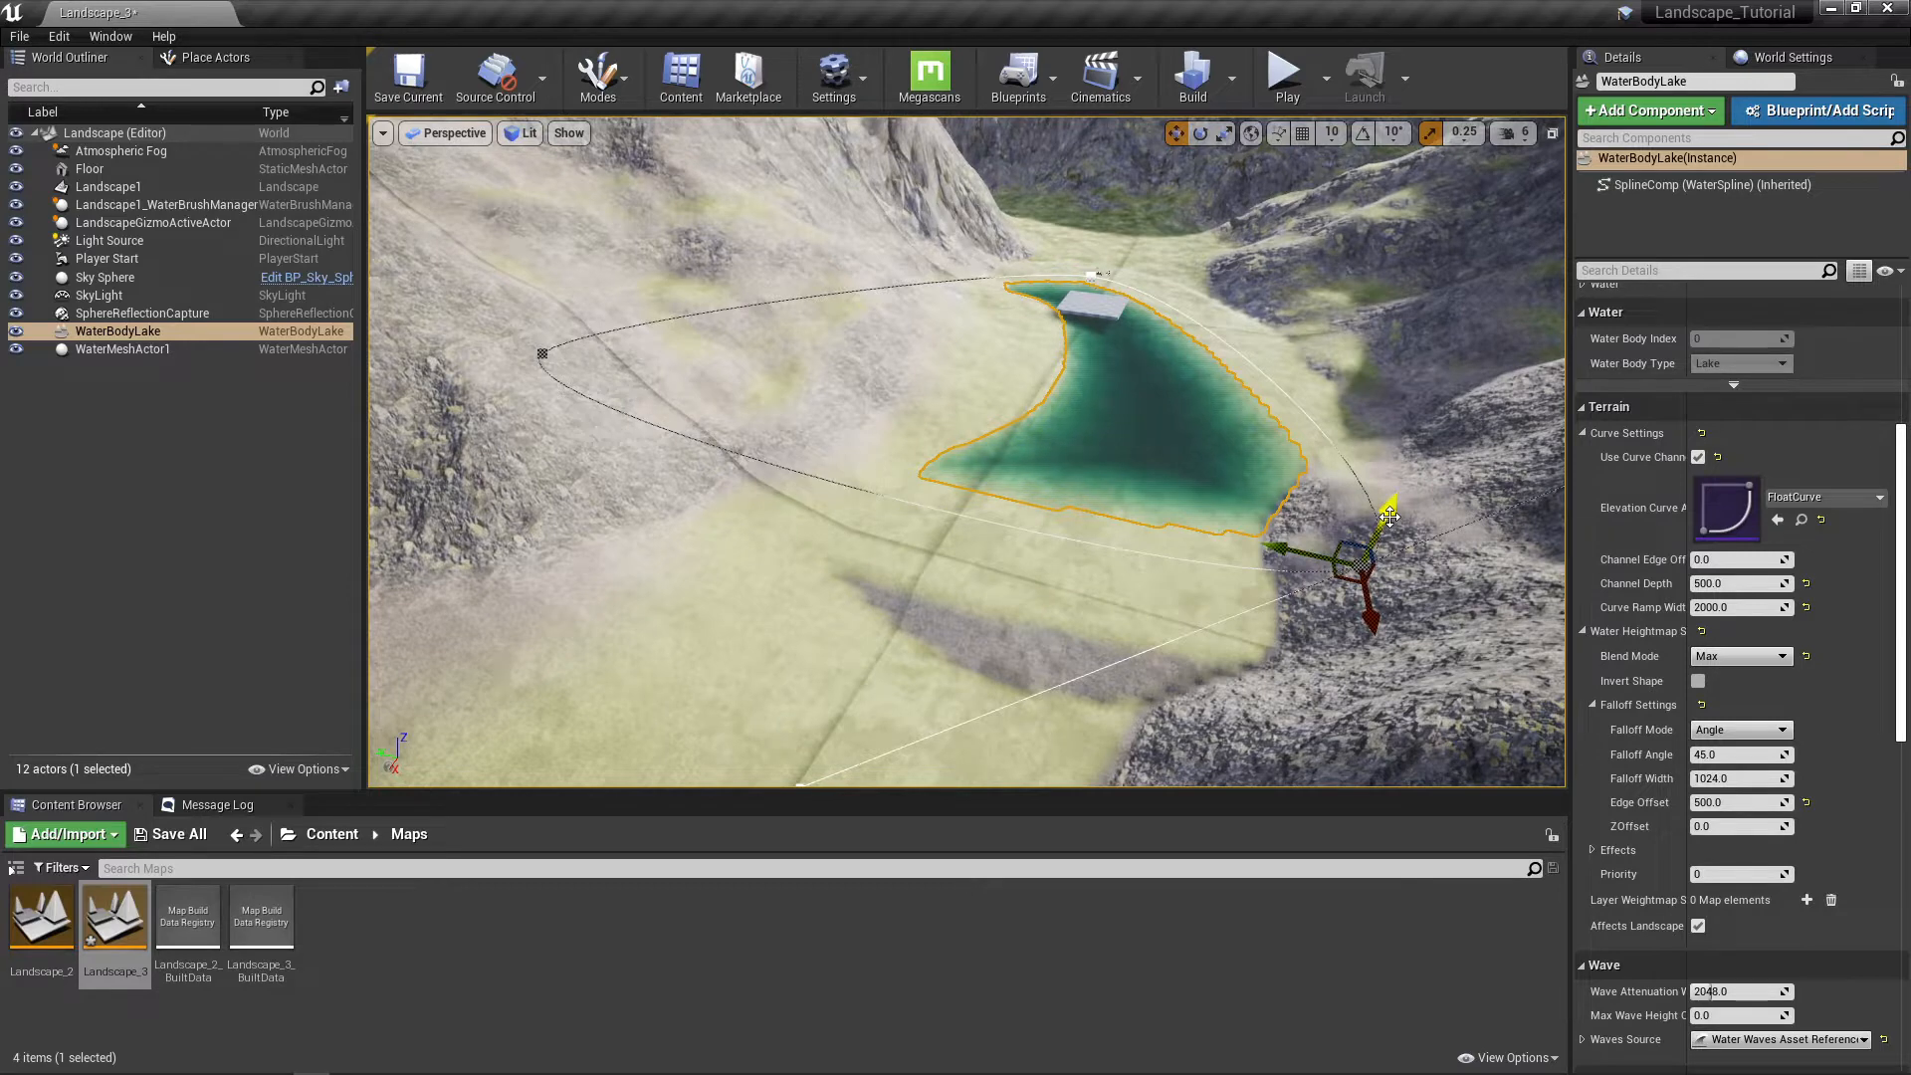
Step: Shift the tangent handle of the rocky-slope spline point slightly sideways across the valley floor
right_drag(958, 686, 881, 690)
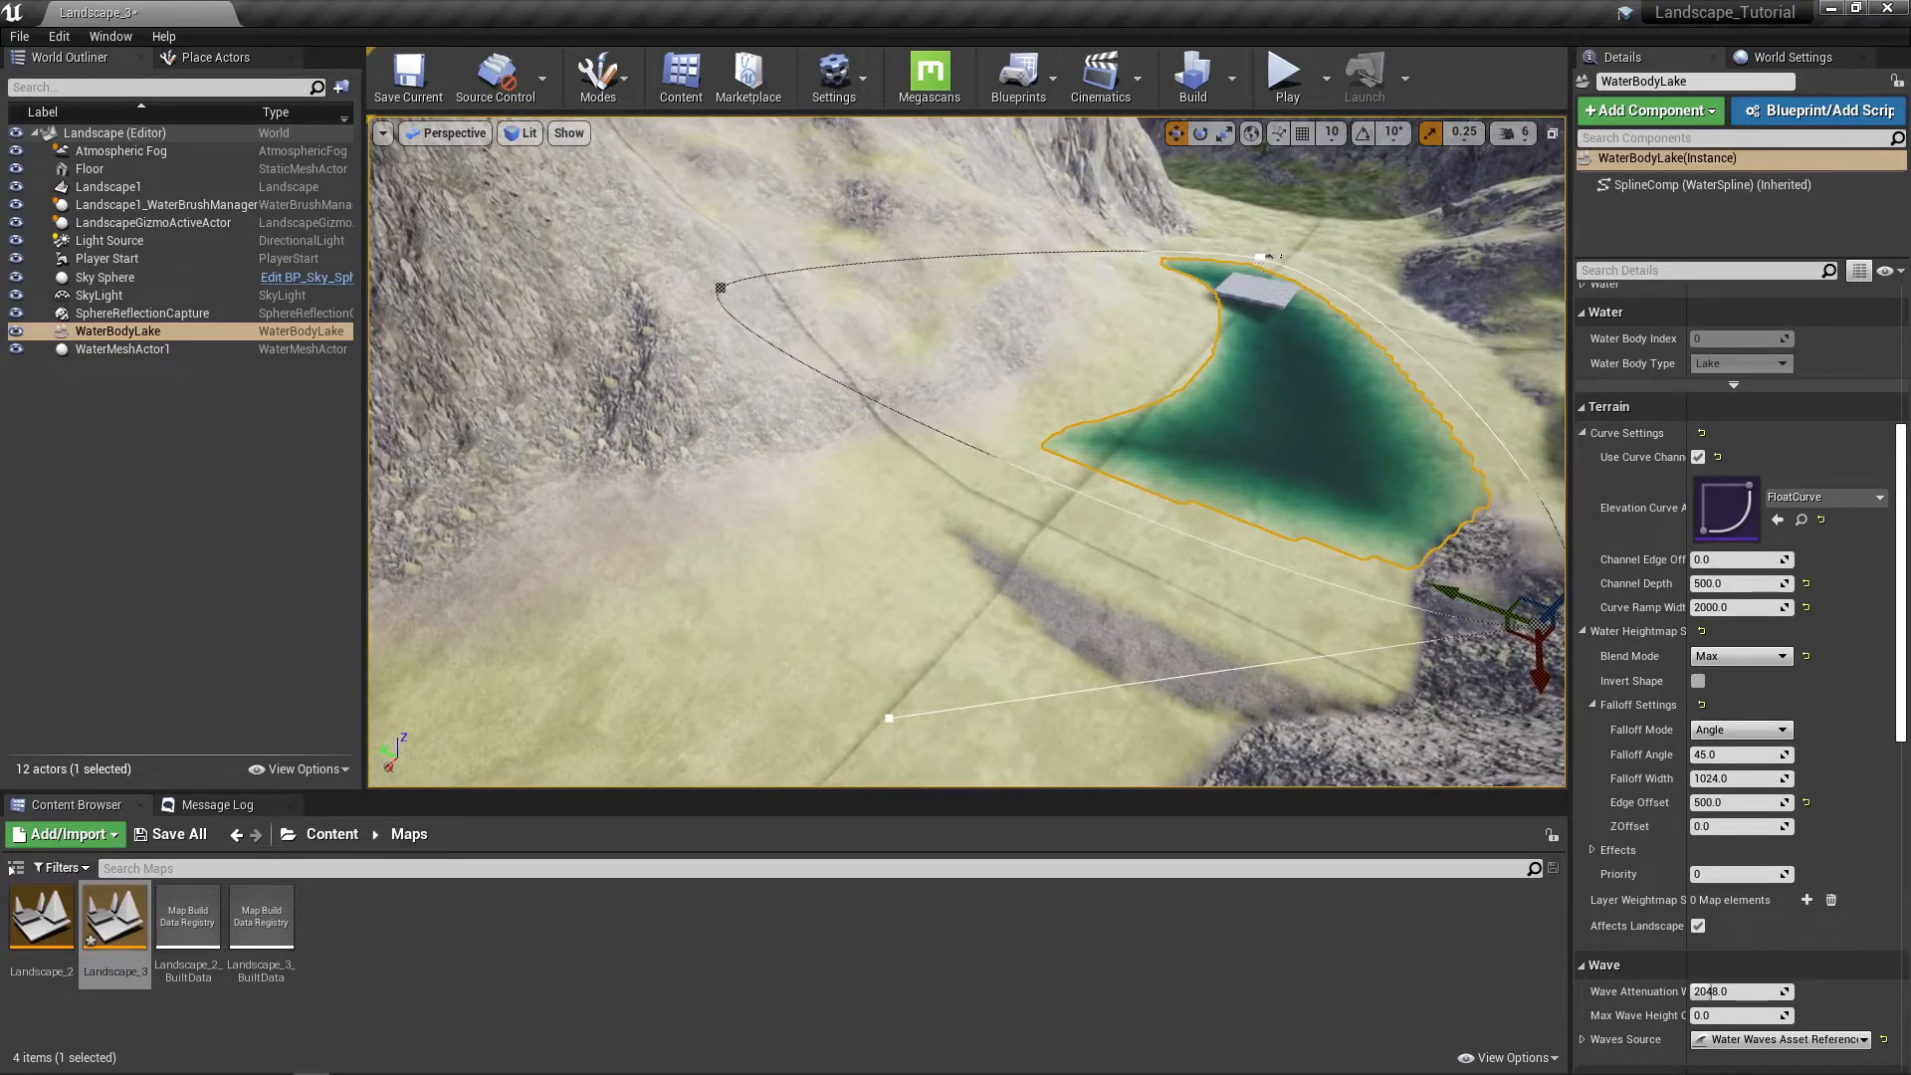
click(890, 720)
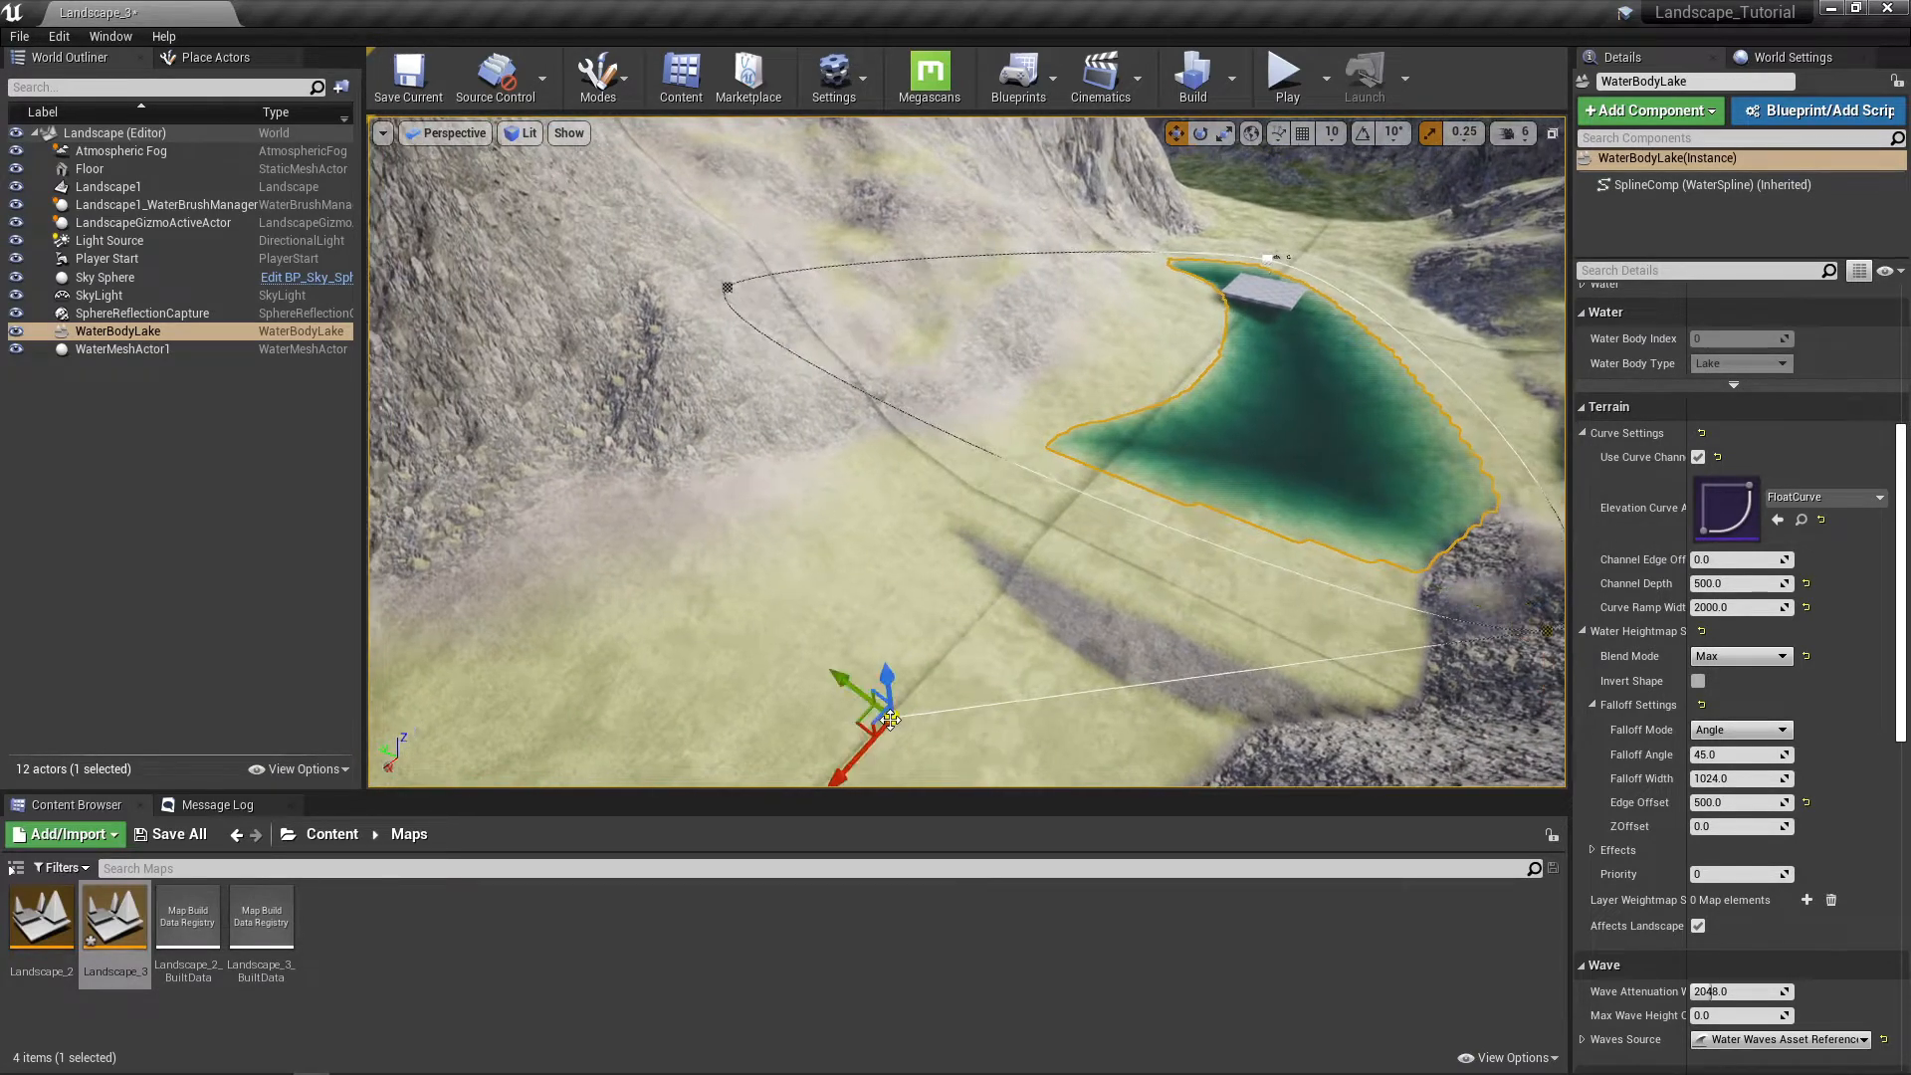
right_drag(915, 711, 856, 725)
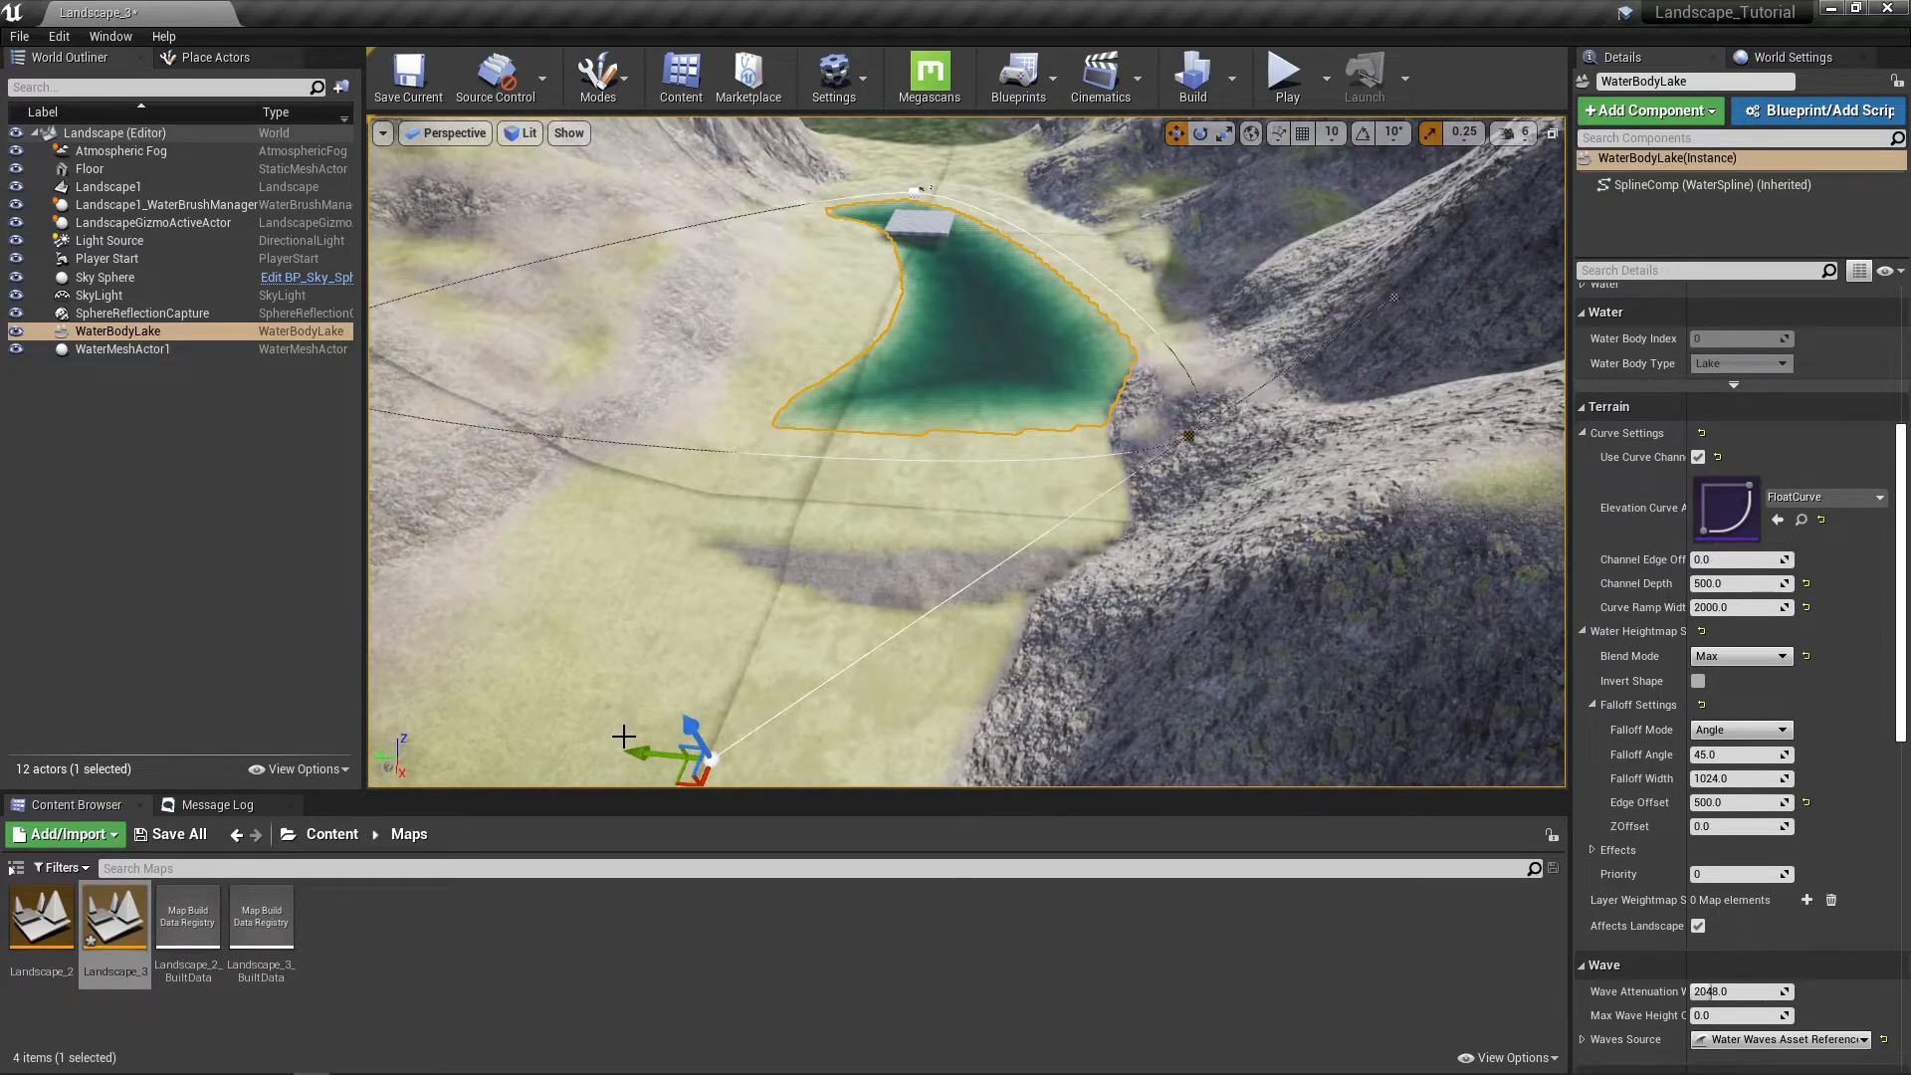
drag(640, 754, 580, 734)
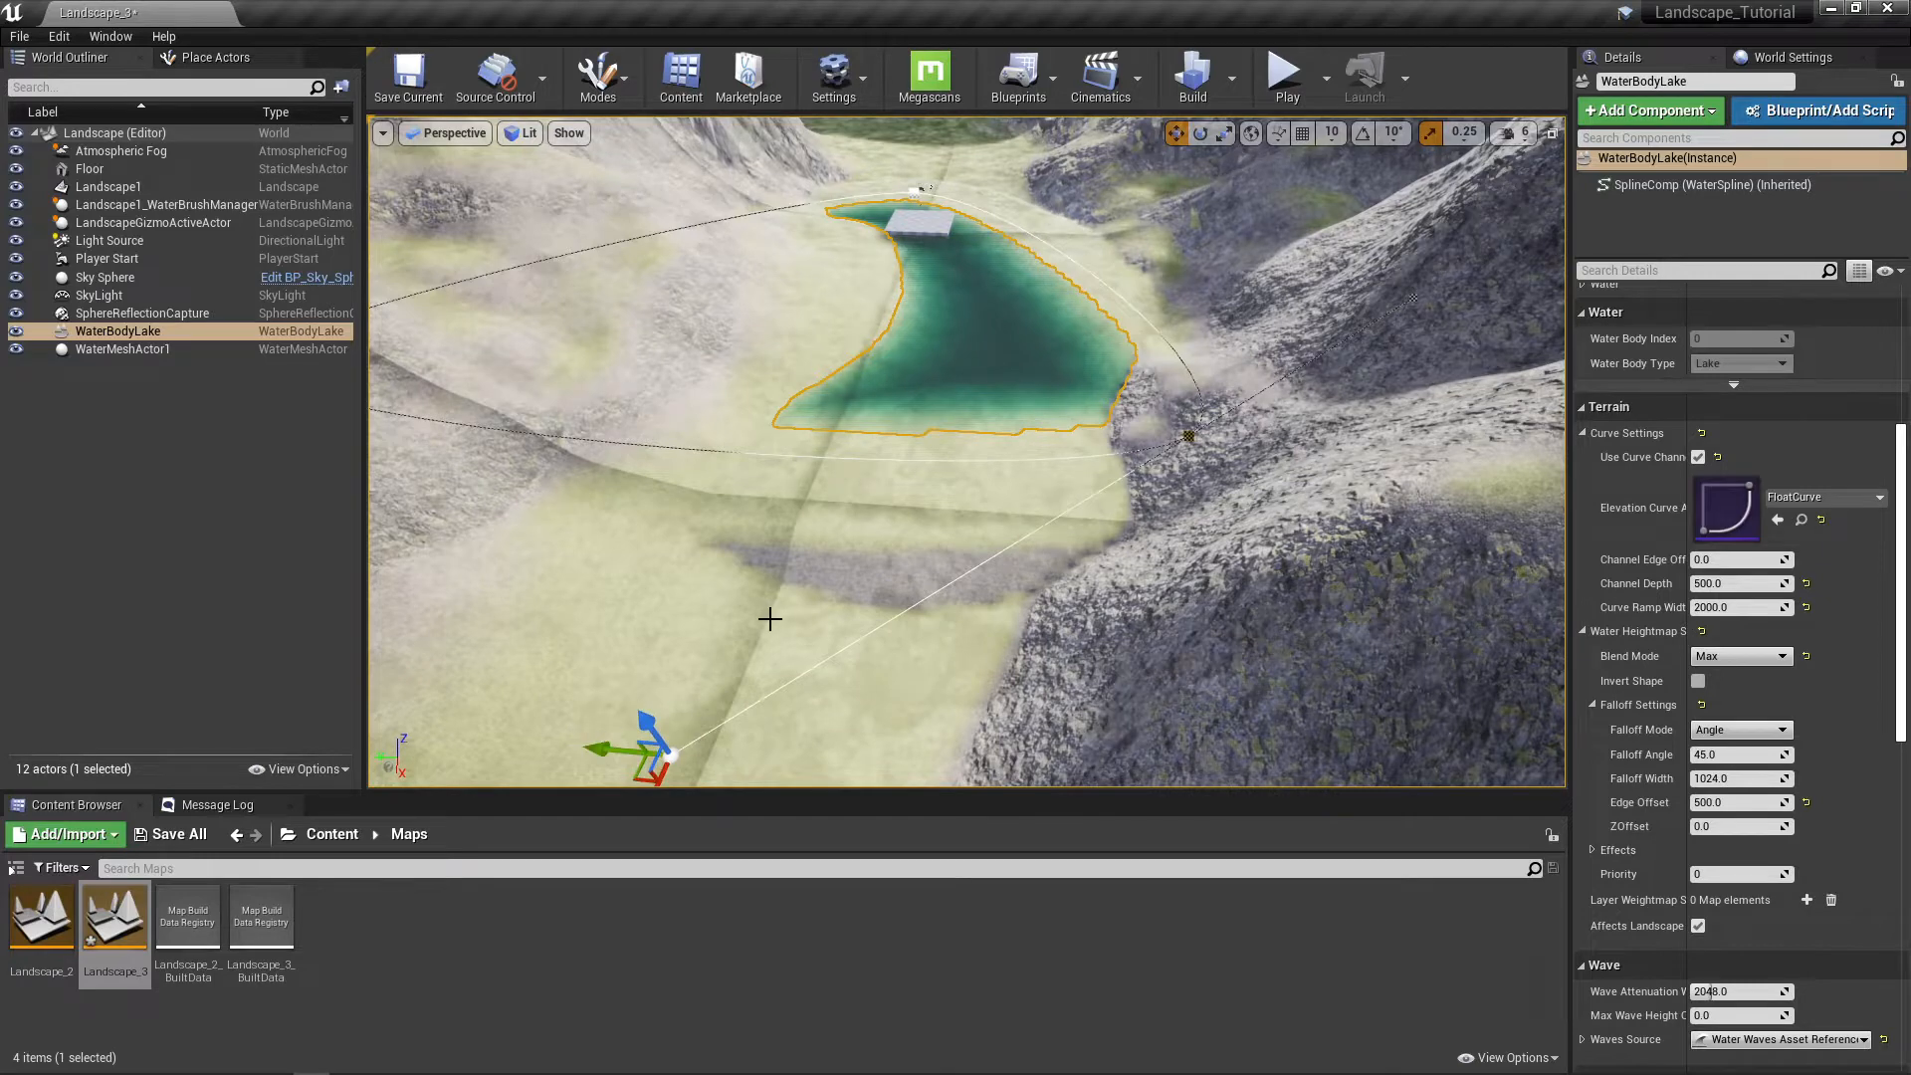
right_drag(863, 509, 796, 520)
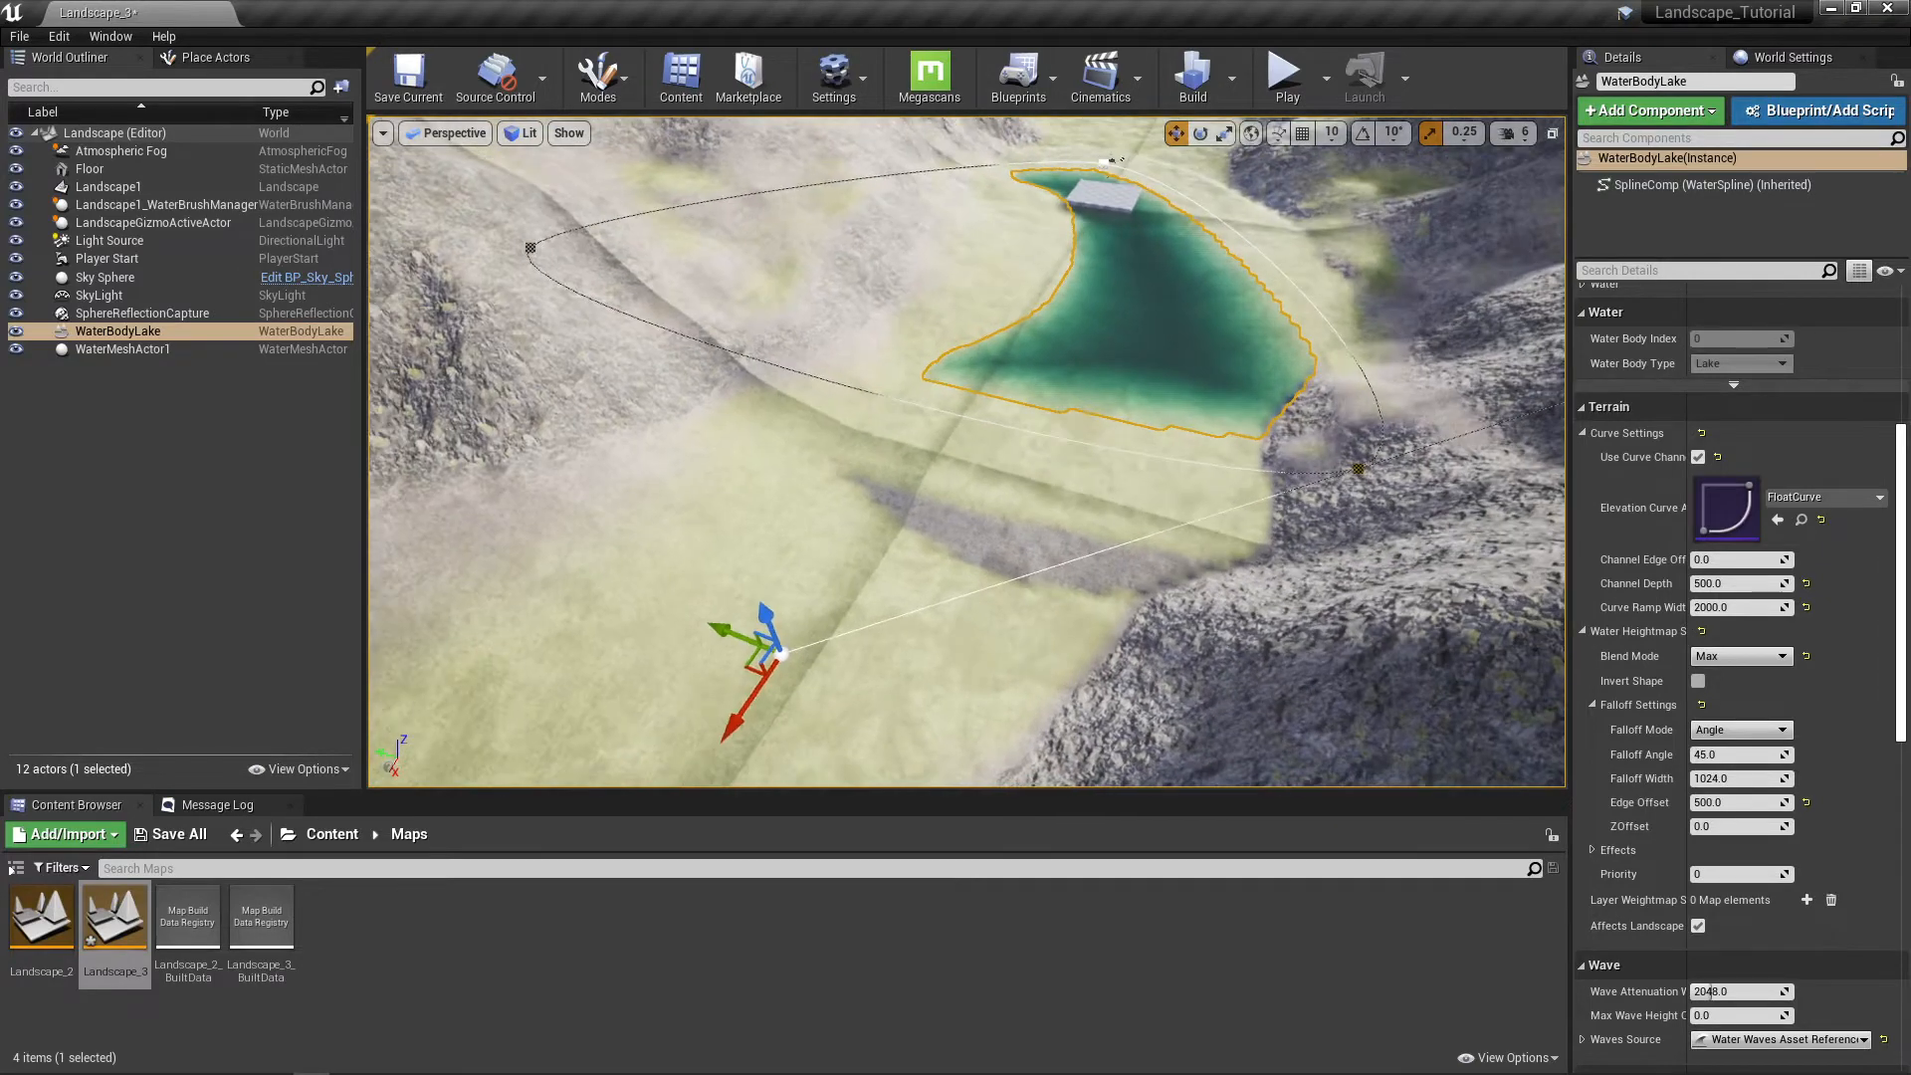
Step: Add a spline point on the lake's near edge and move it outward to extend the water along the valley
right_click(874, 397)
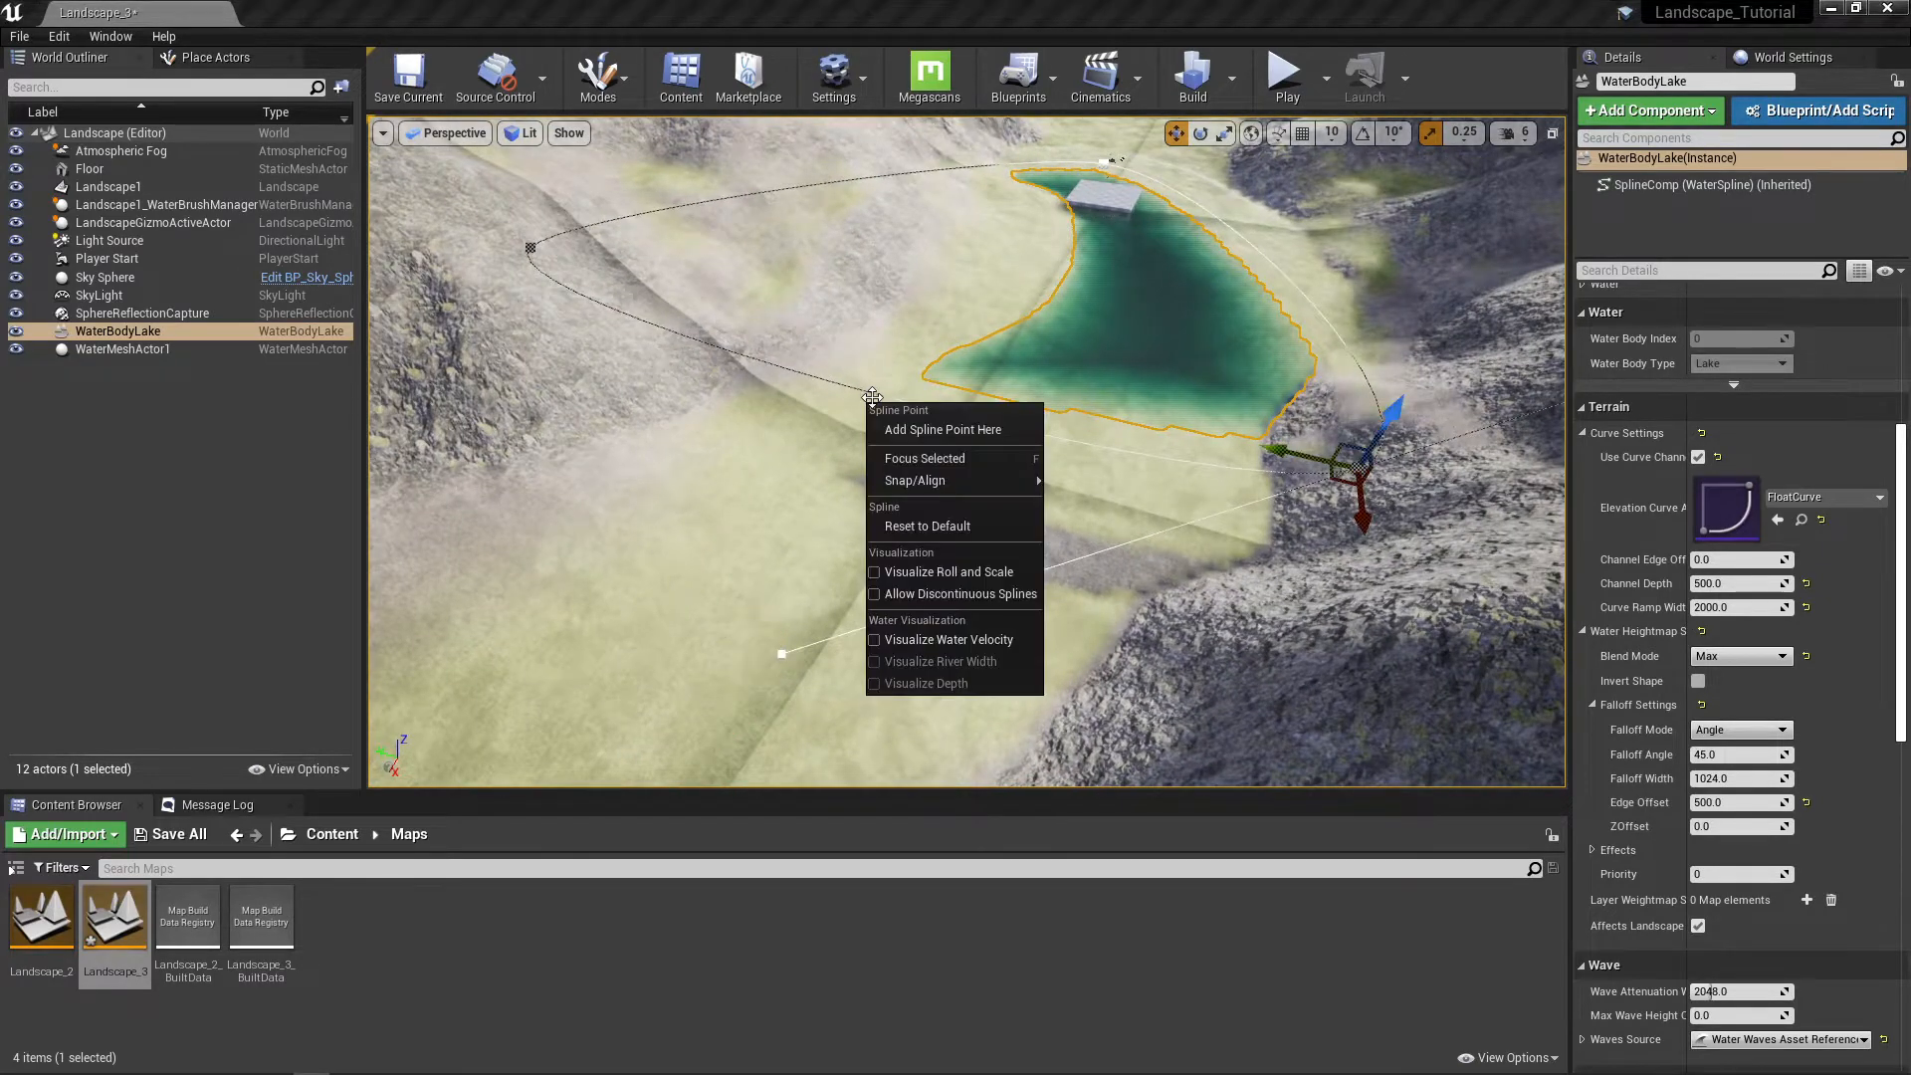
click(929, 428)
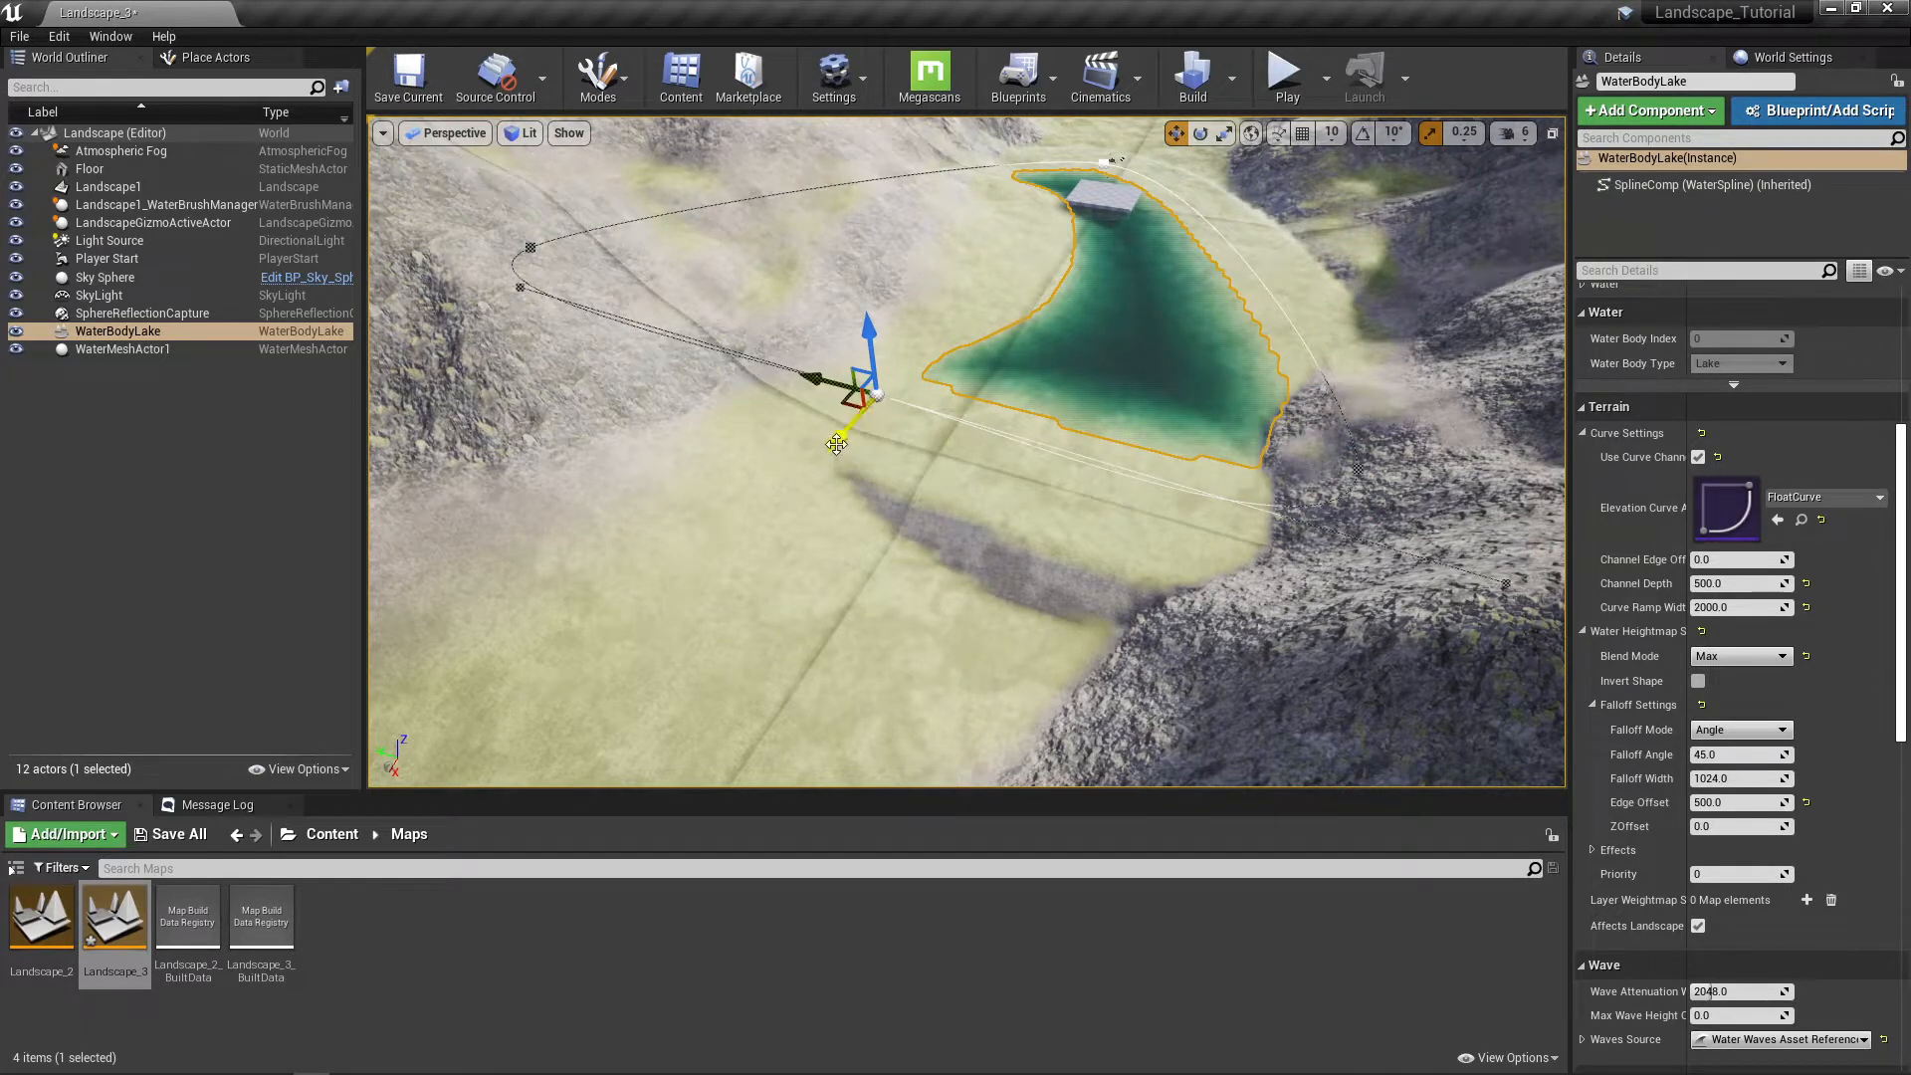
drag(847, 428, 585, 647)
right_drag(670, 578, 670, 568)
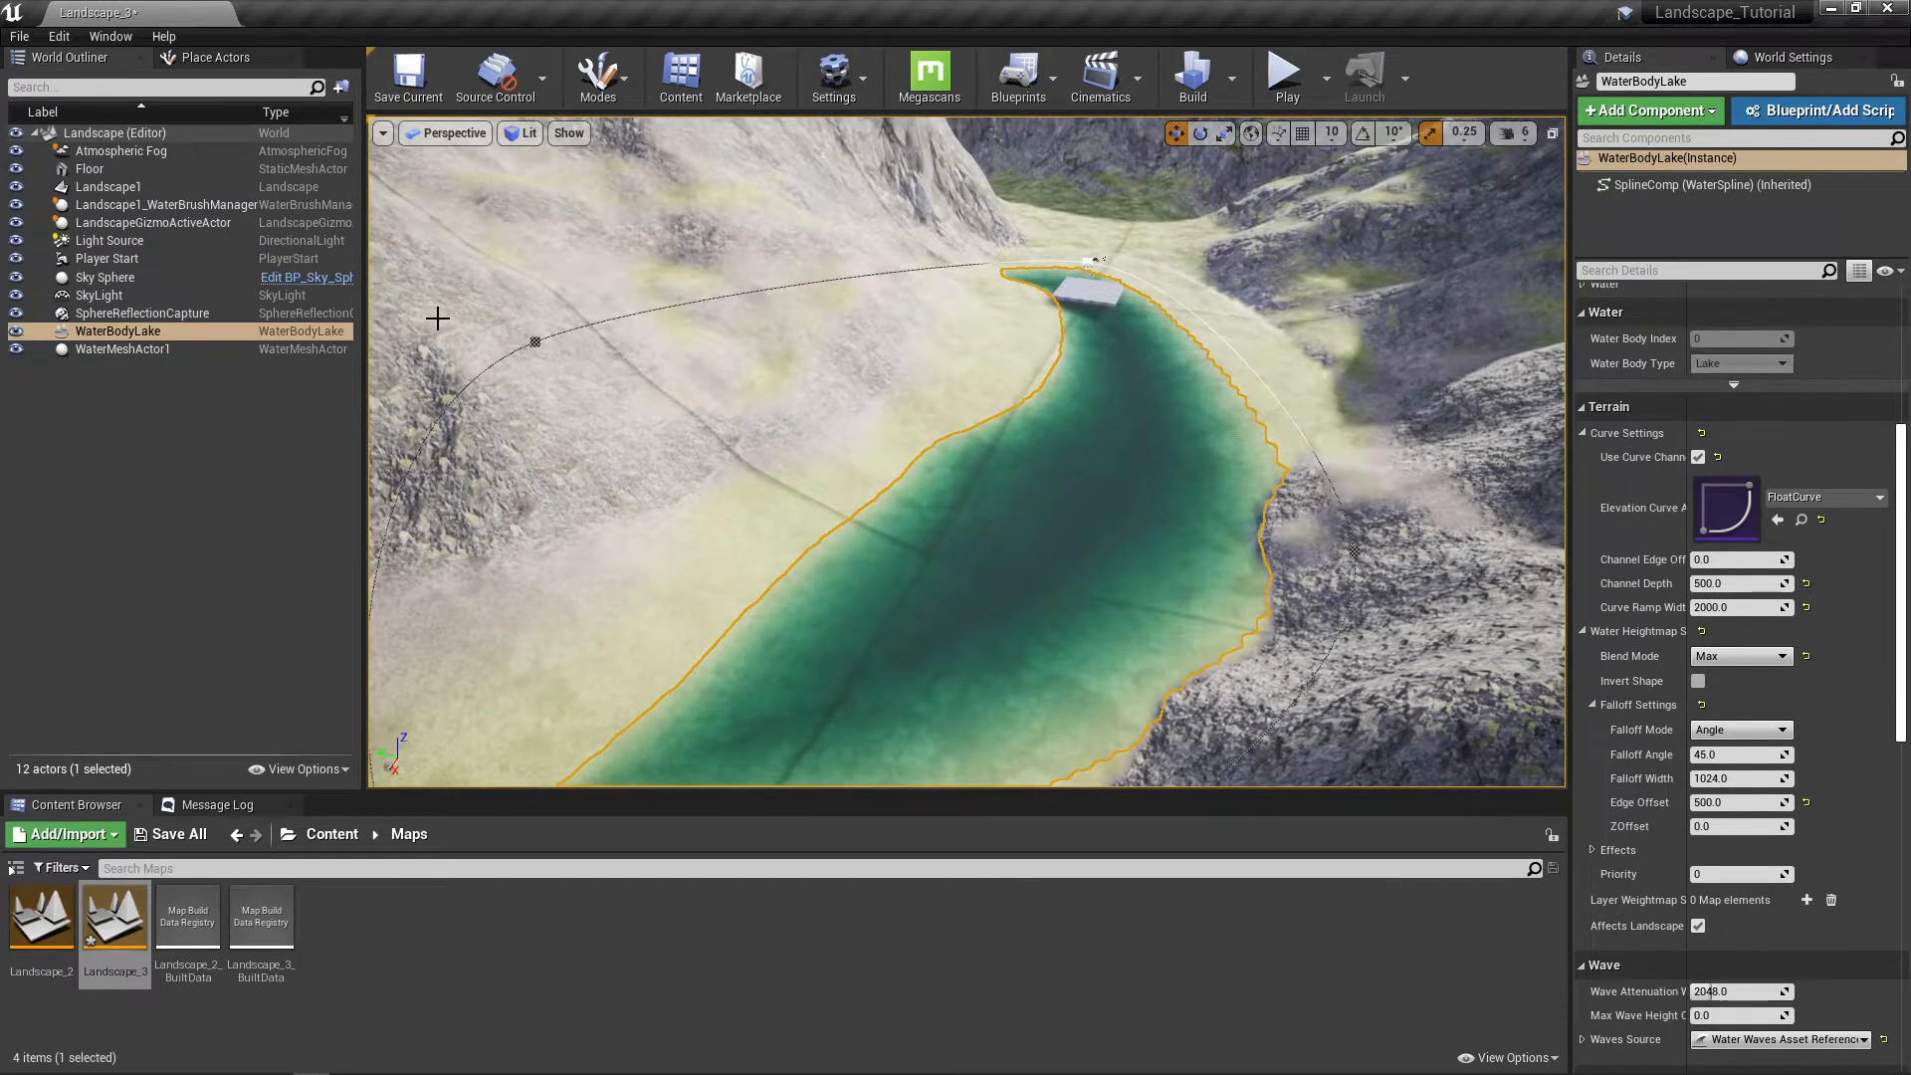
Step: Move the lake's spline point high on the pale valley slope inward toward the water's edge
right_drag(647, 422, 651, 345)
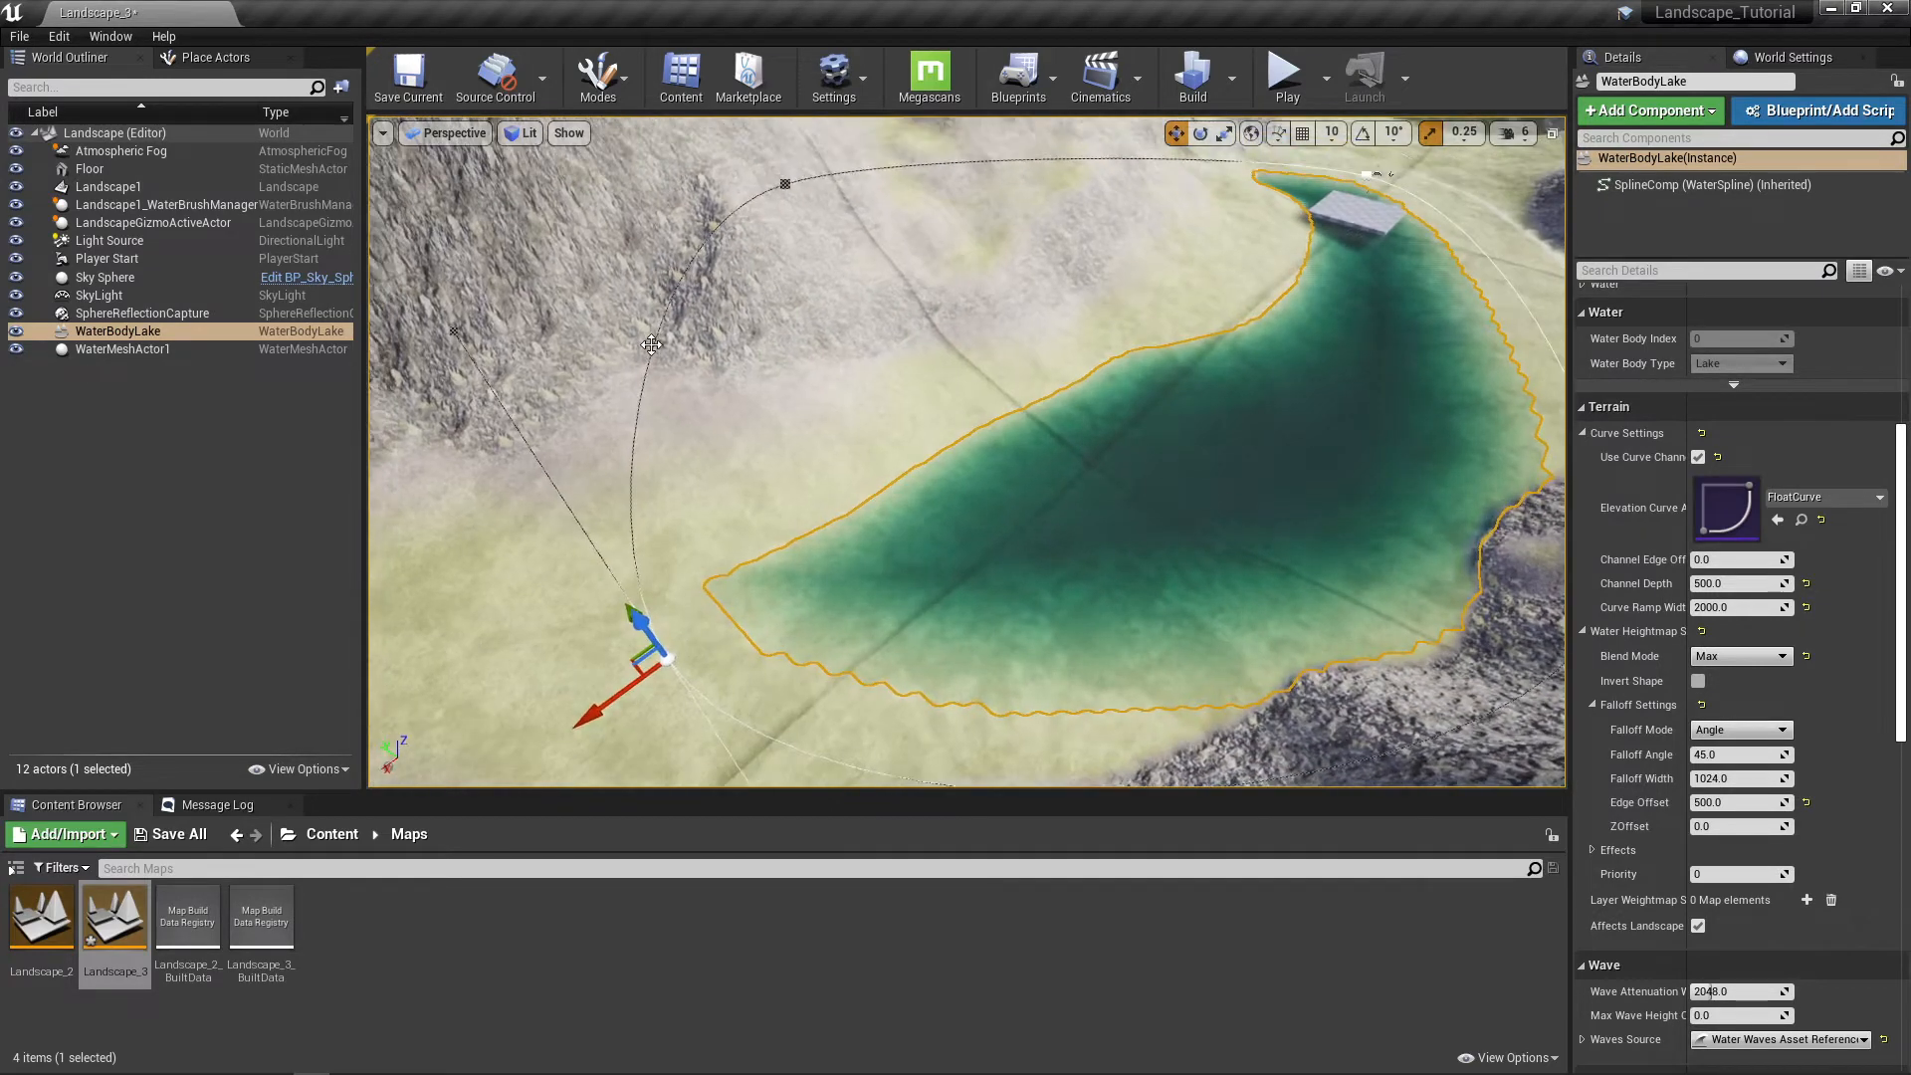
click(789, 181)
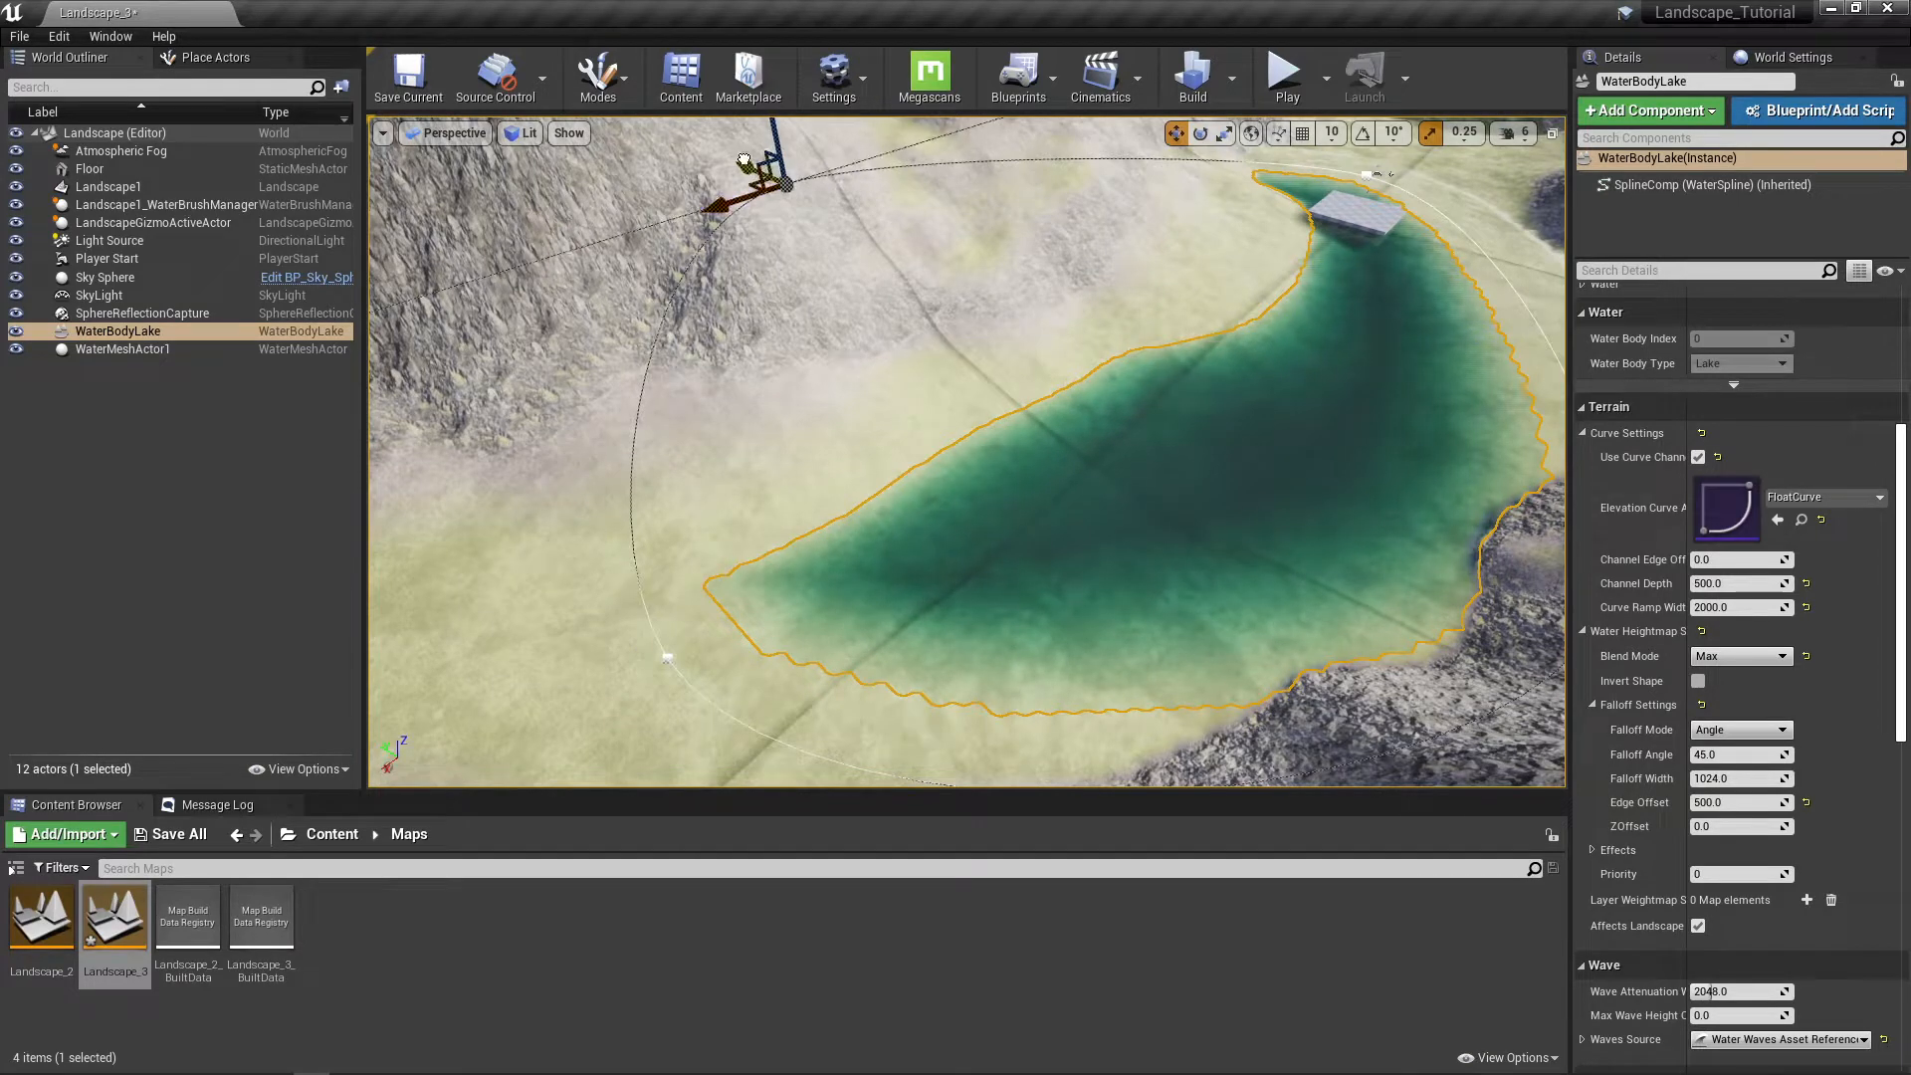
drag(744, 160, 918, 236)
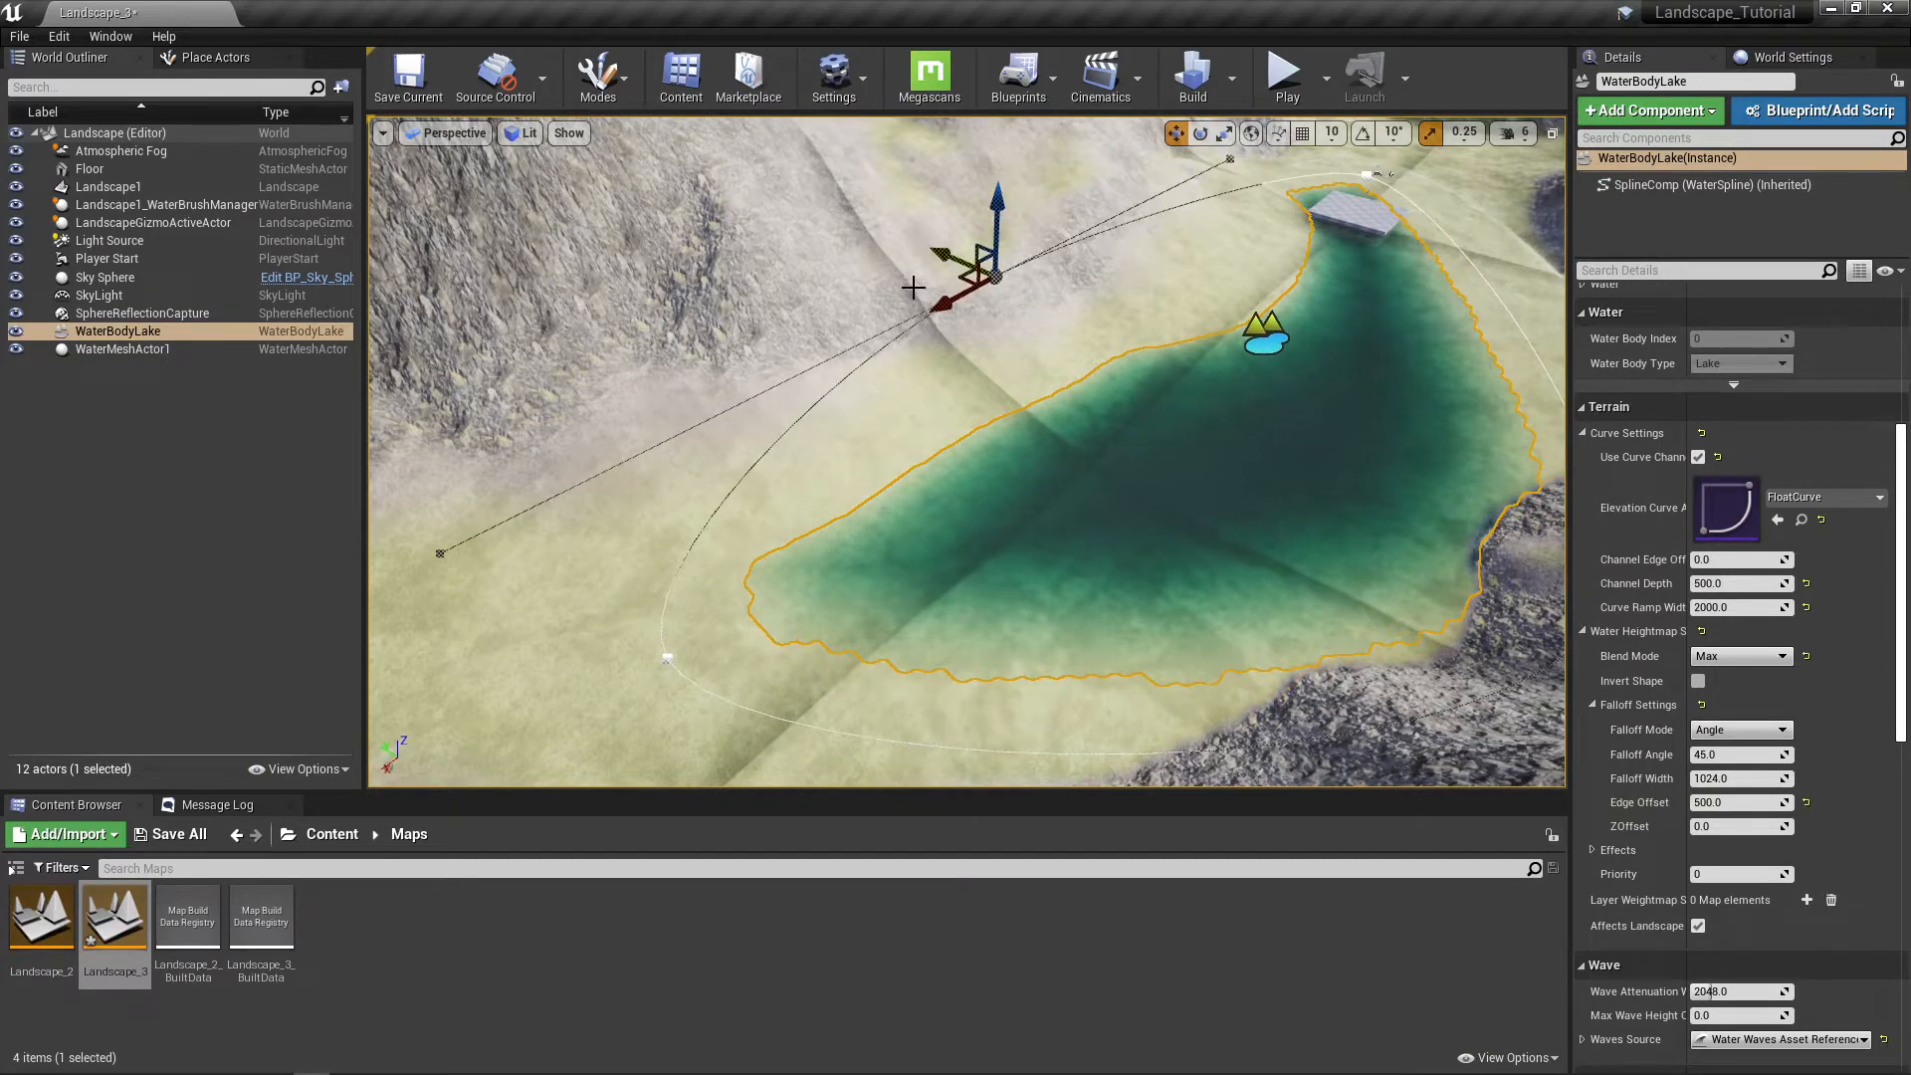
Step: Add a spline point between the near-end point and the pale-slope point, and move it outward to the foot of the rocky cliff
right_click(812, 410)
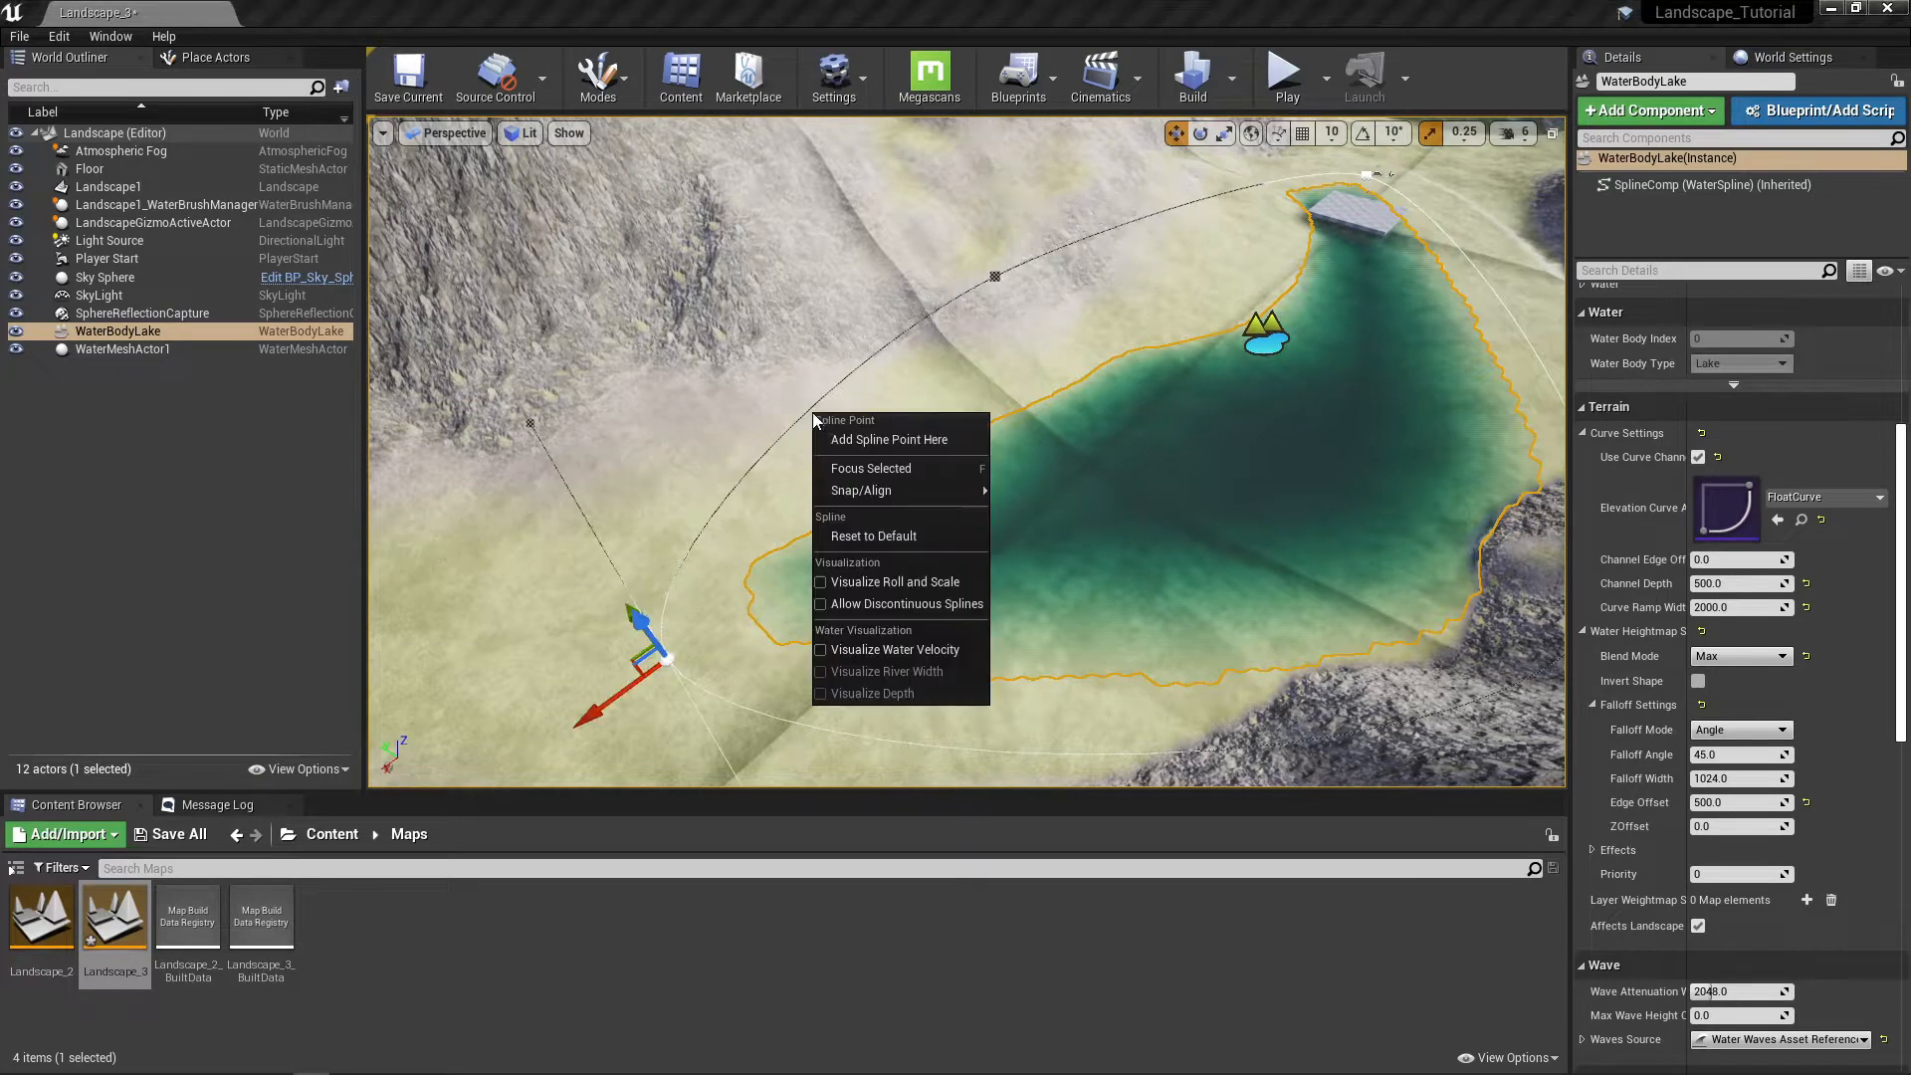
click(886, 439)
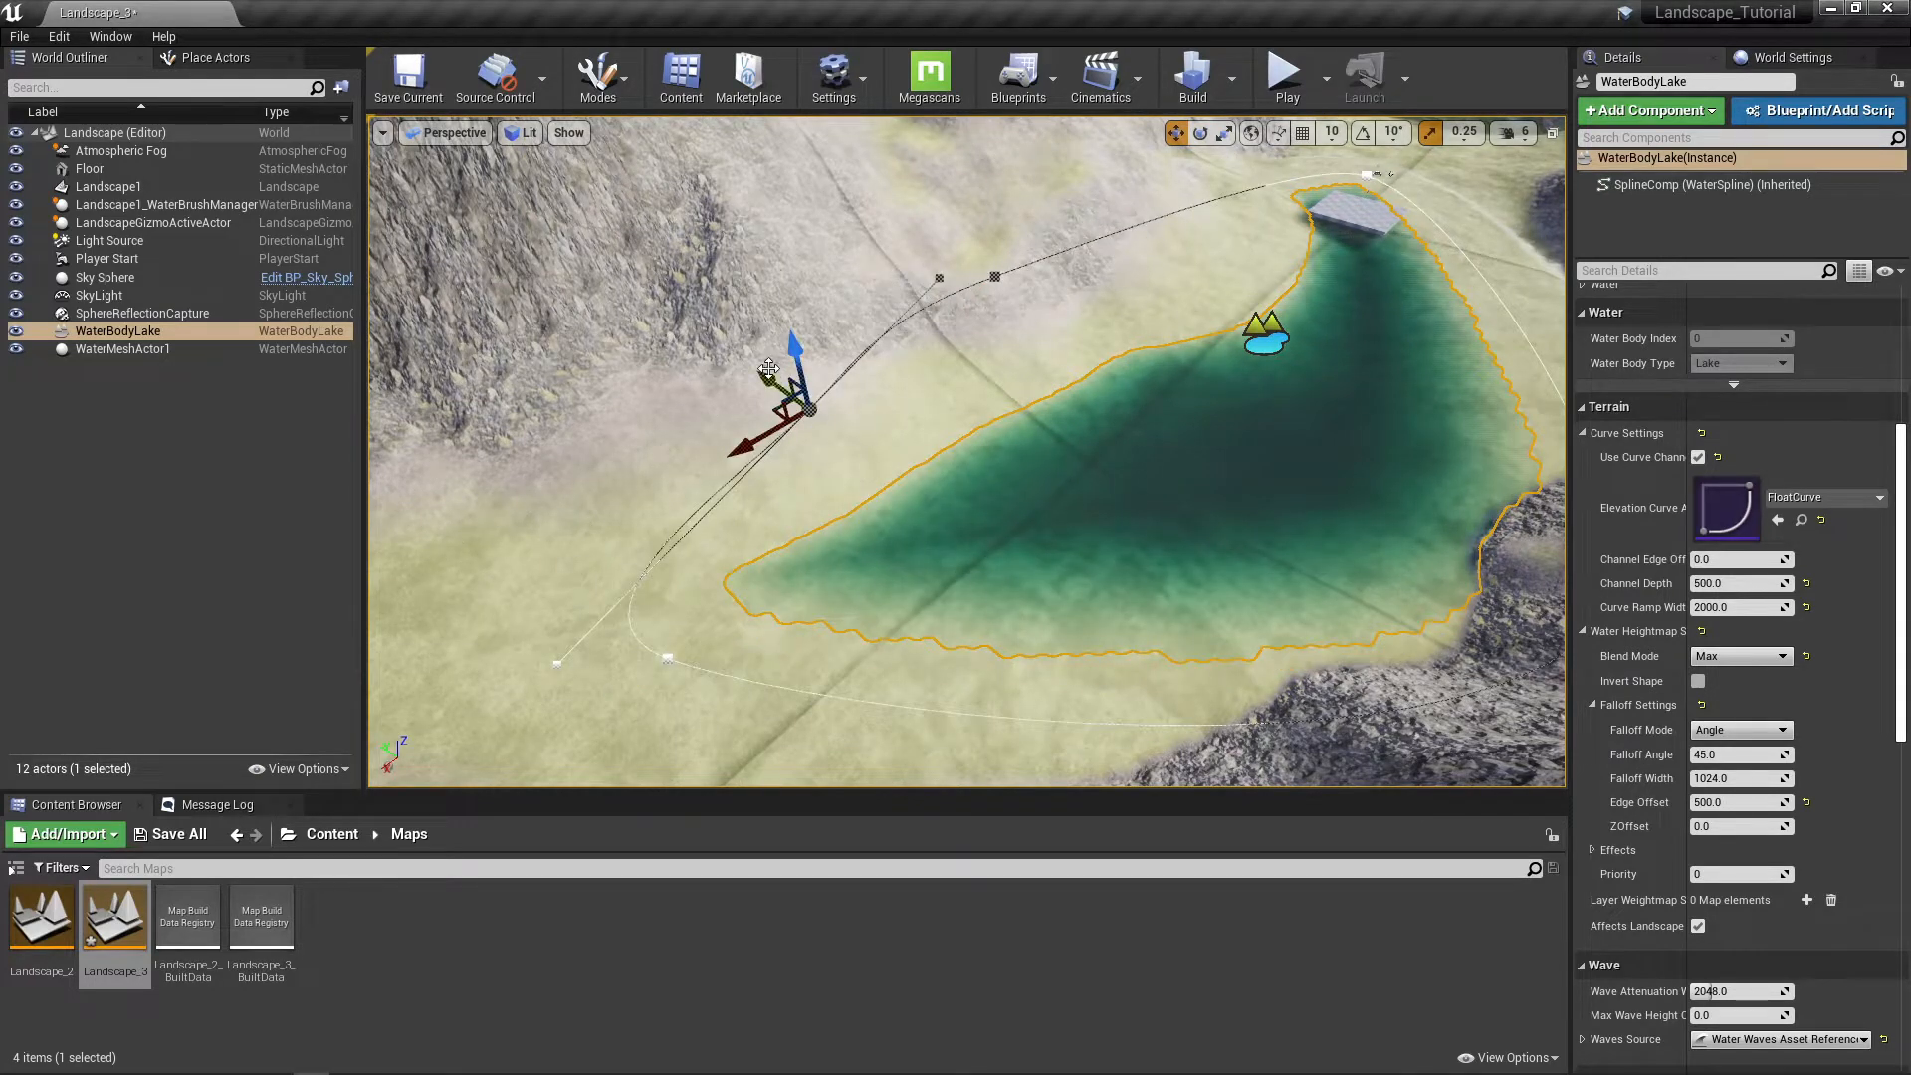
drag(769, 368, 657, 295)
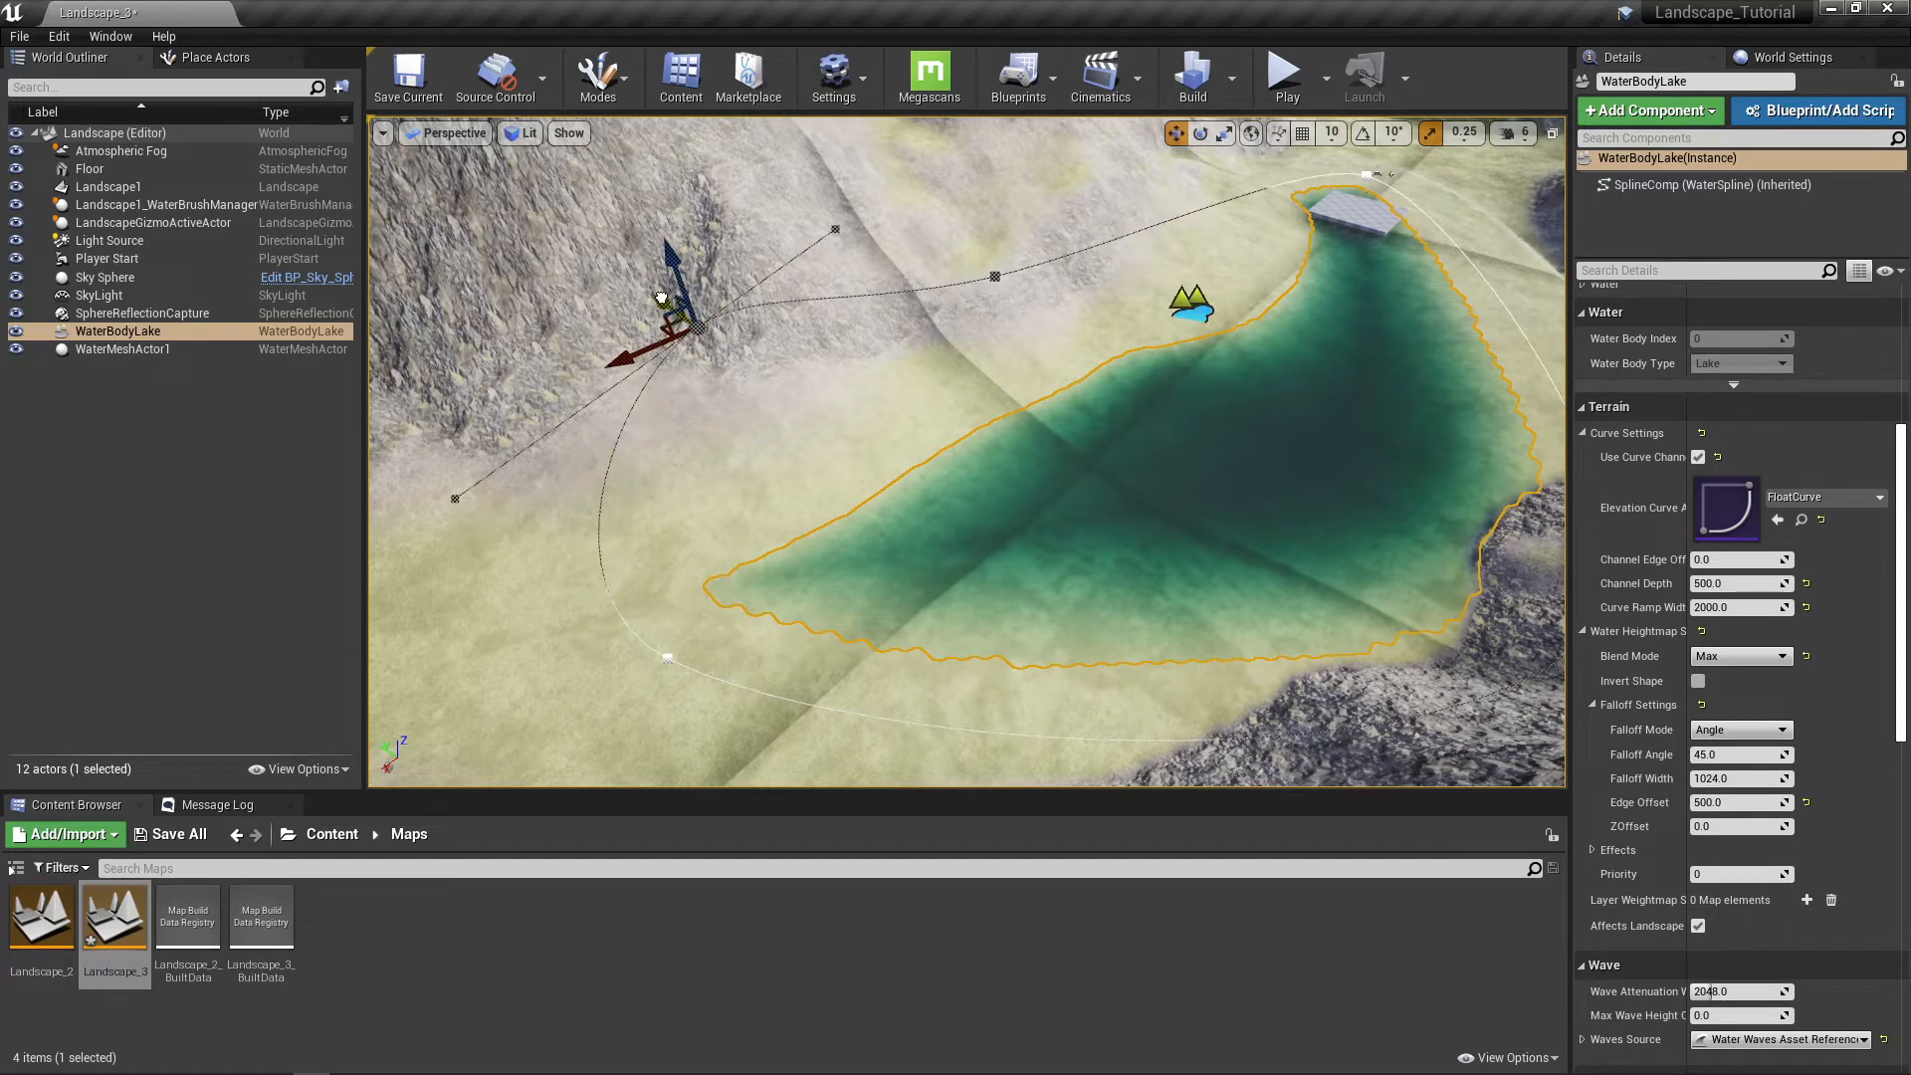
Step: Move the spline point beside the floor platform farther up the valley to extend the lake's far end
right_drag(823, 260, 935, 256)
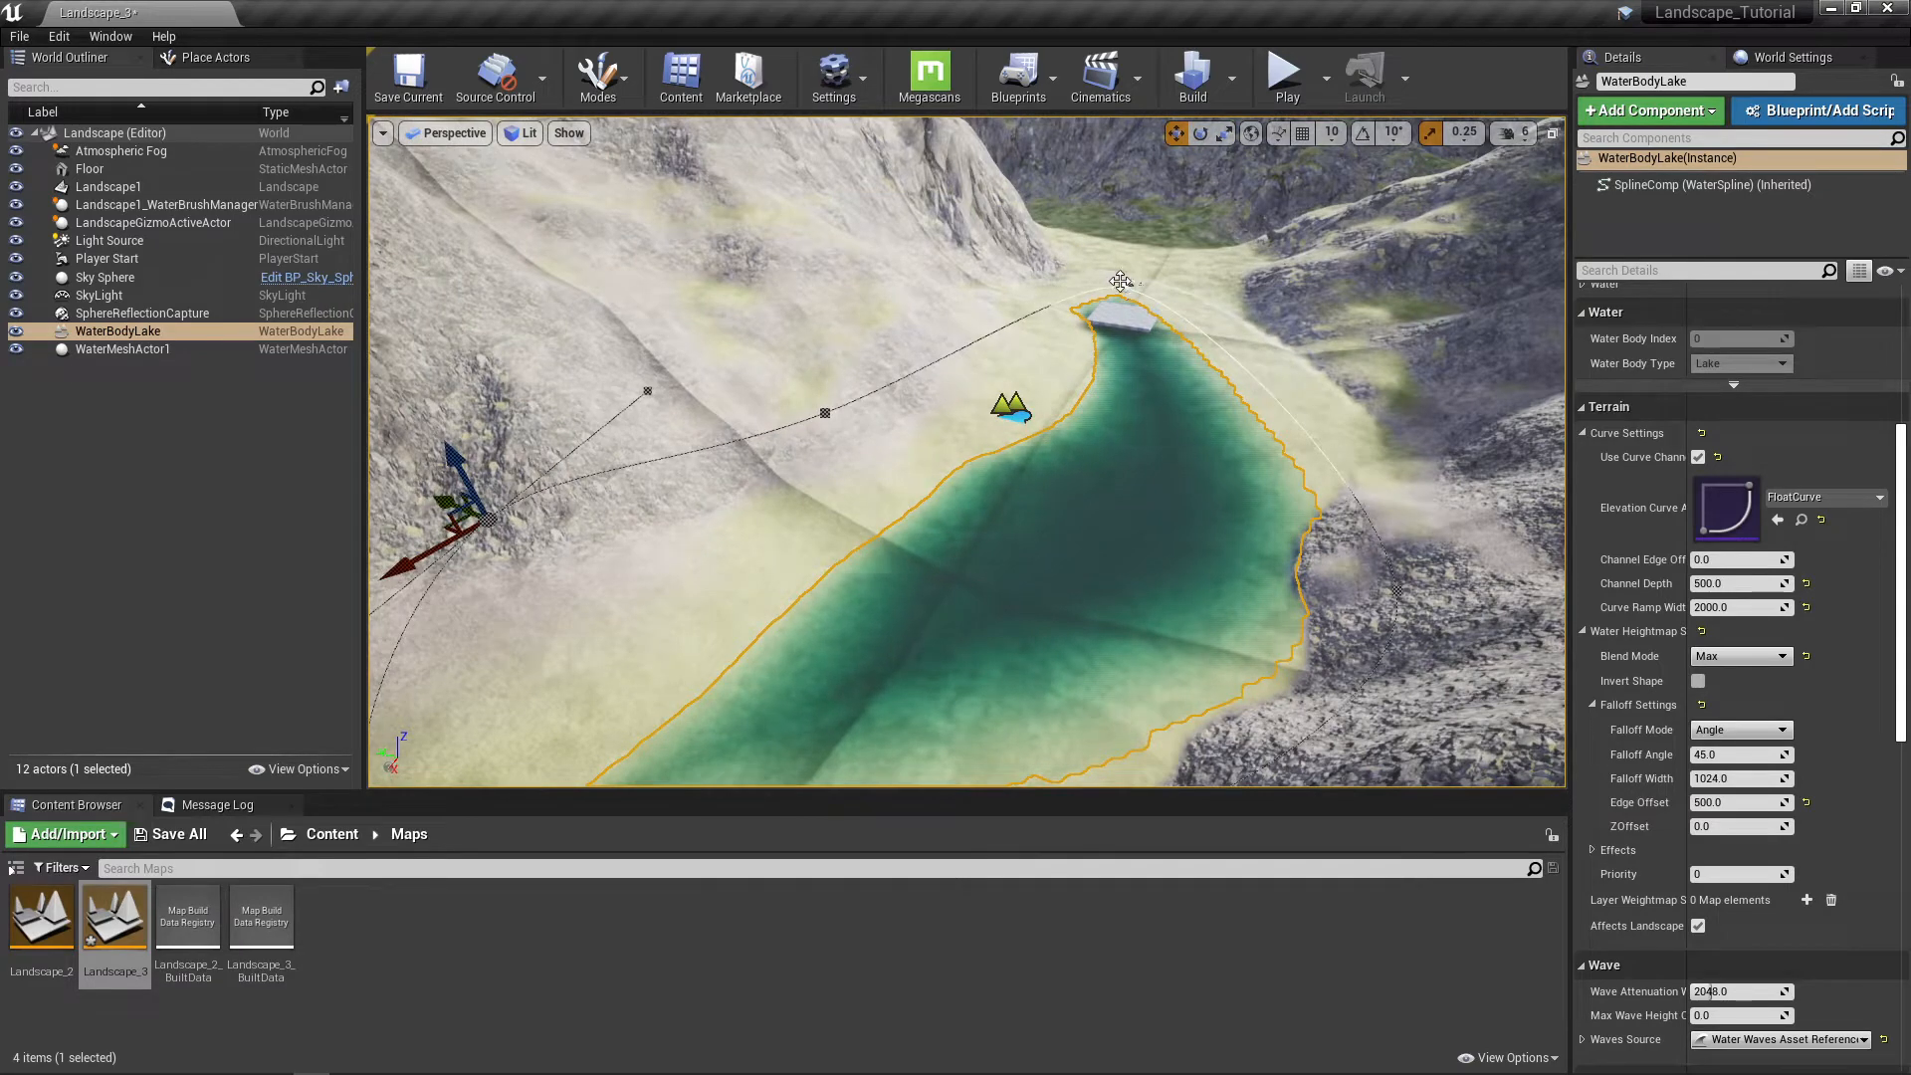
right_drag(1132, 286, 1105, 286)
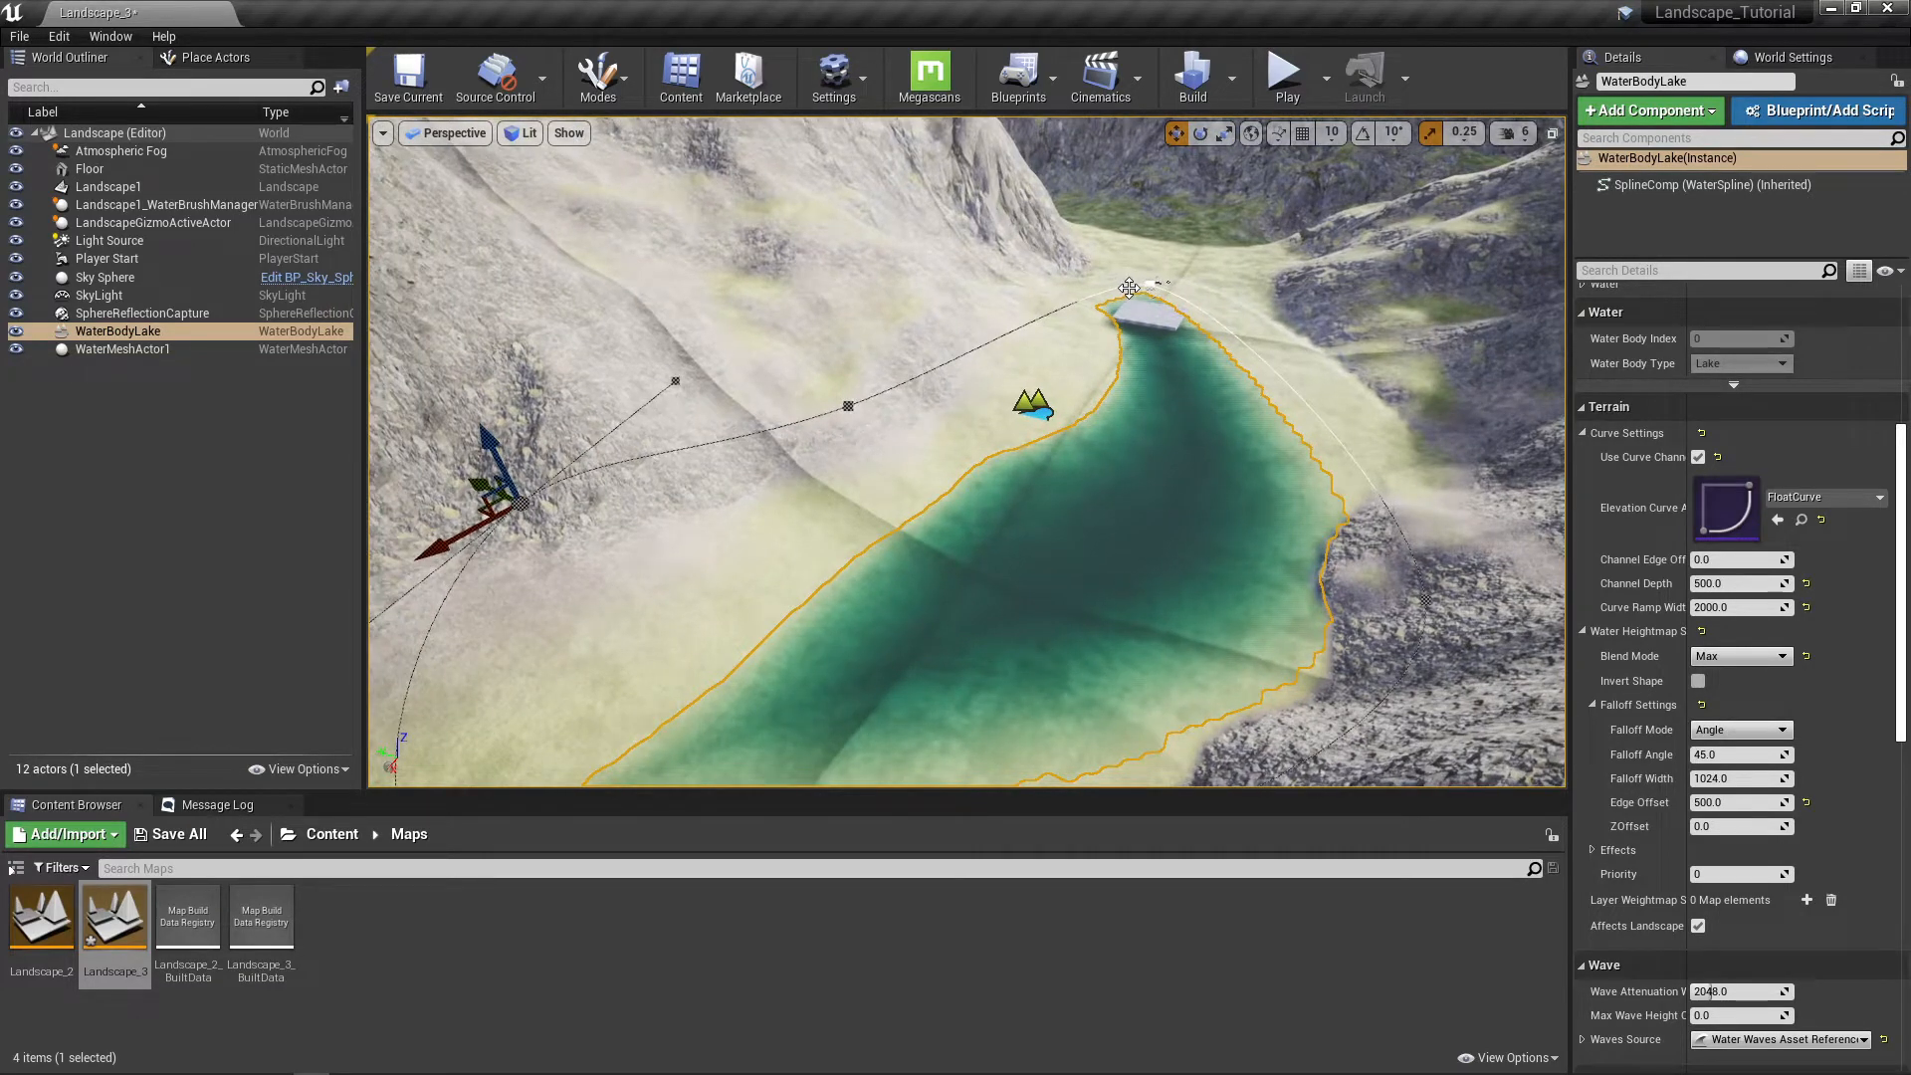
click(1147, 283)
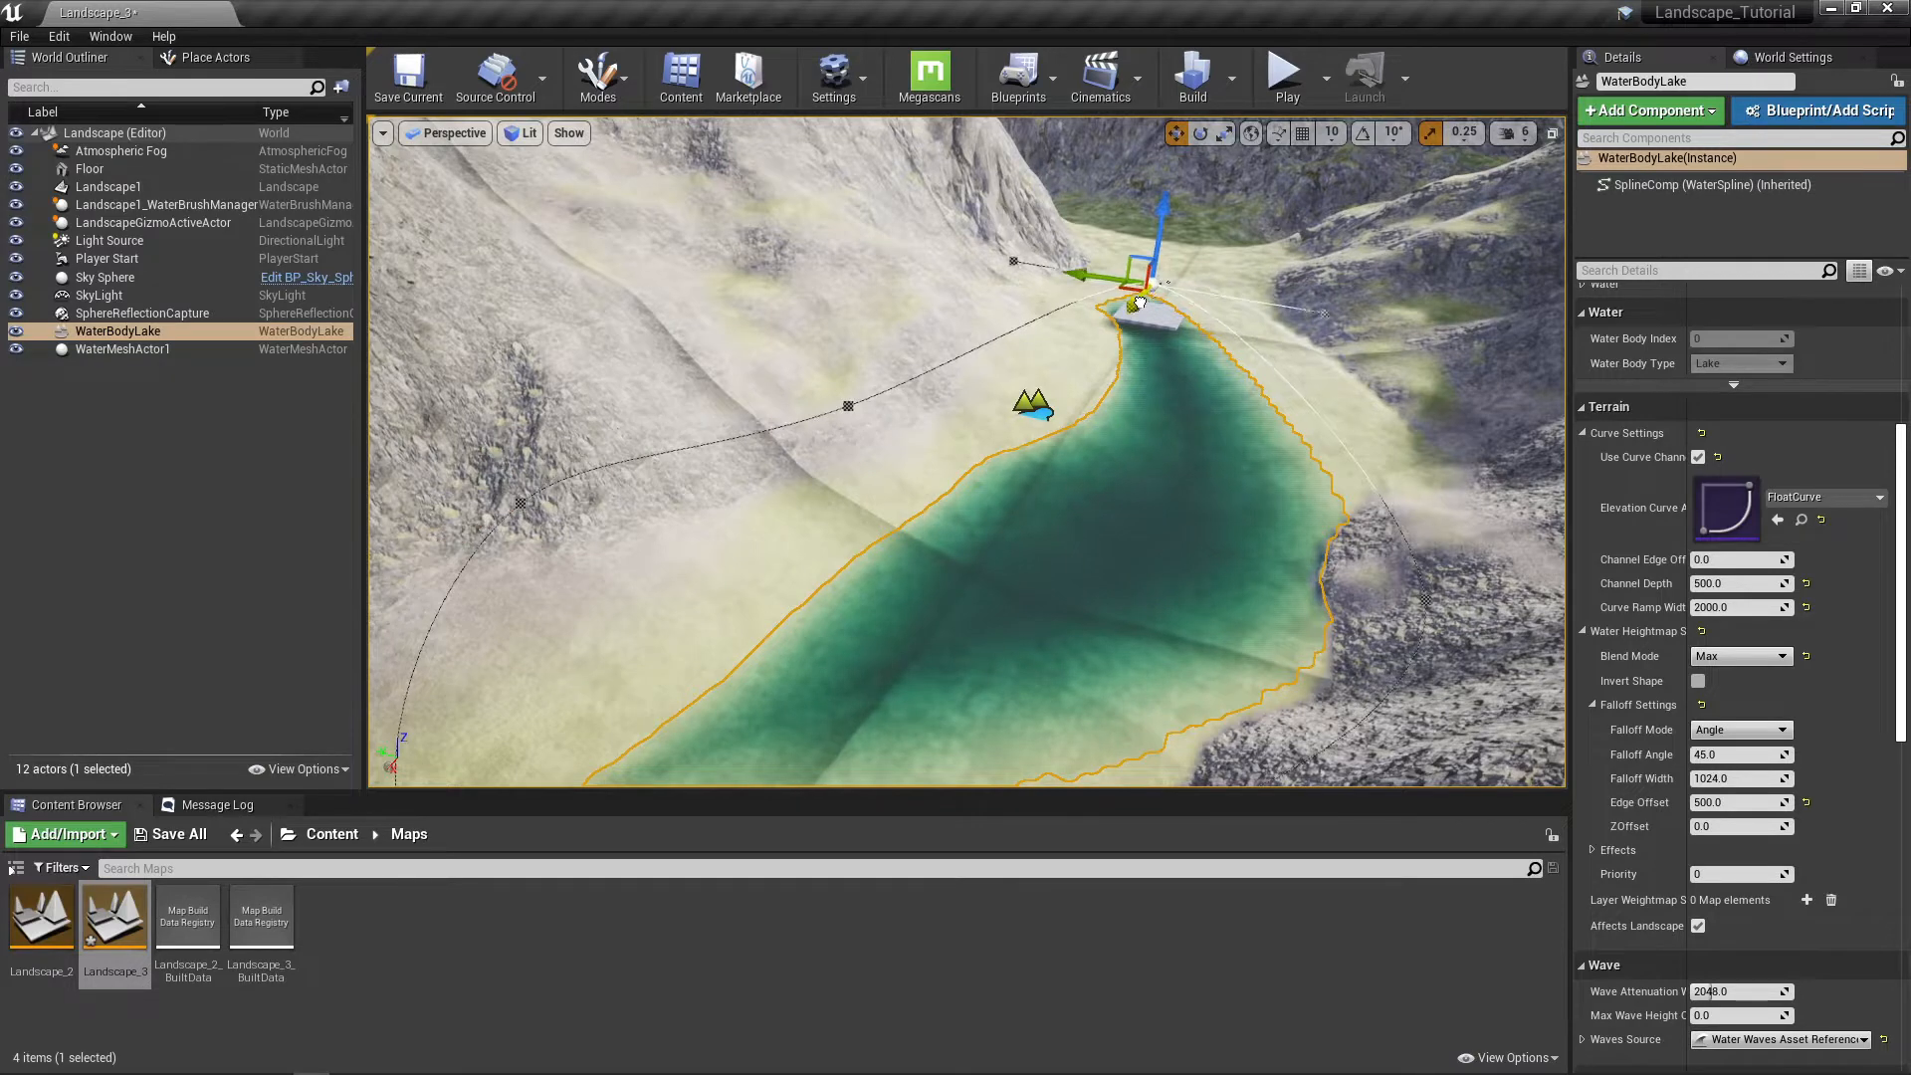
drag(1141, 303, 1161, 192)
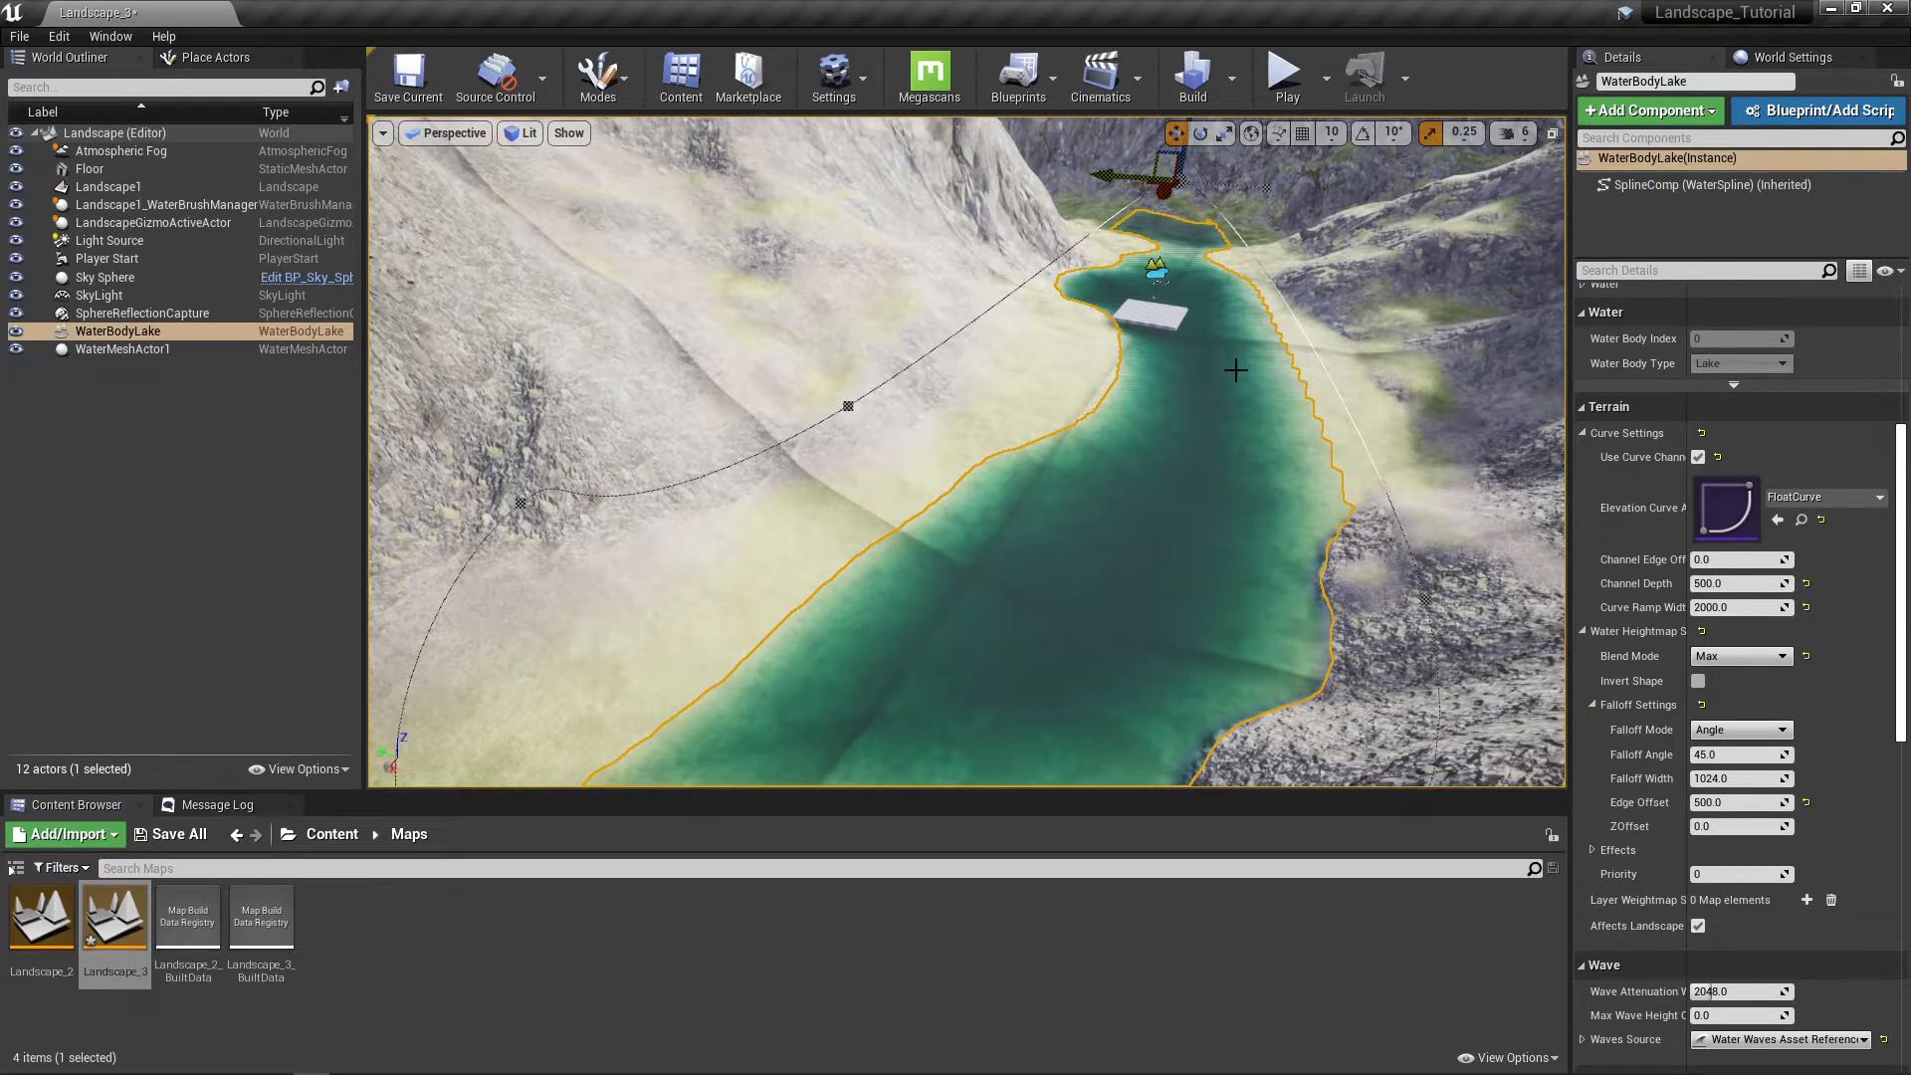
Step: Add a spline point on the lake edge facing the dark rocky slope and move it outward to widen the water there
right_drag(1236, 370, 1242, 371)
right_click(1318, 301)
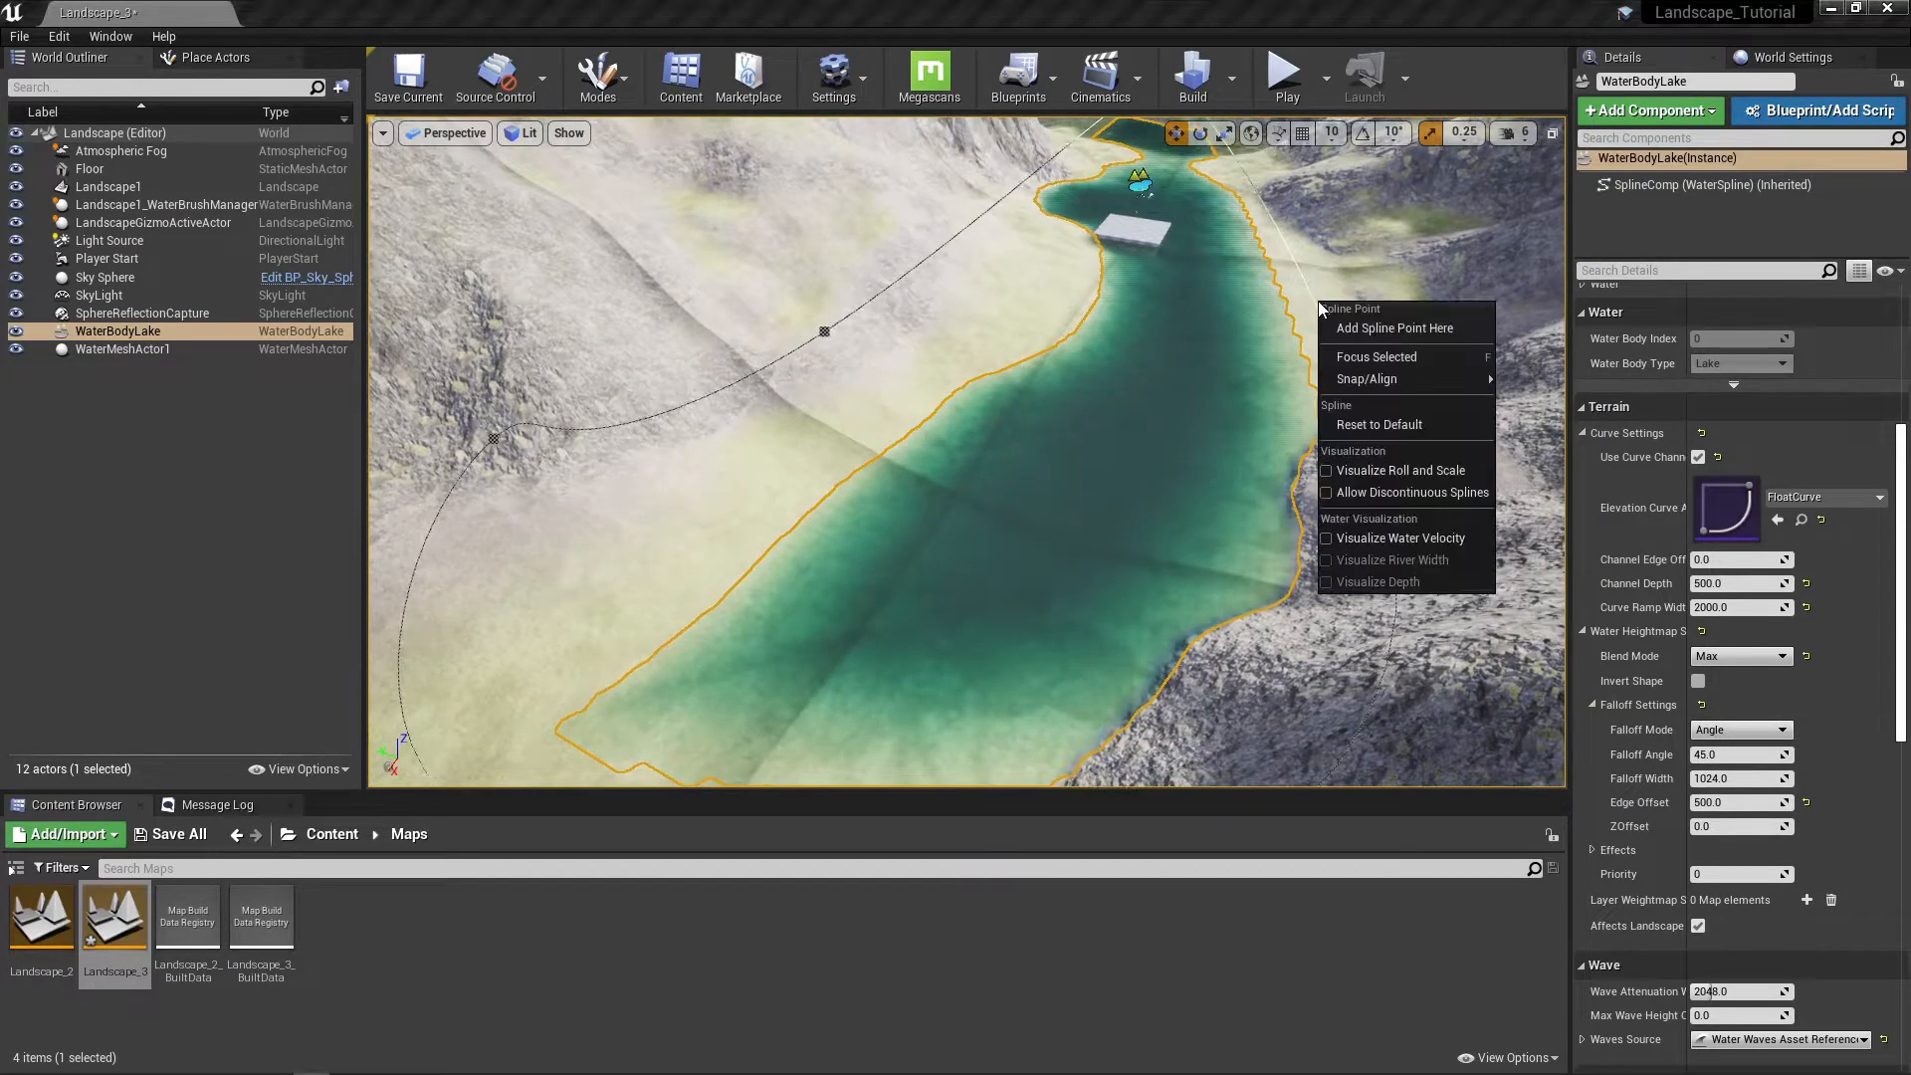
click(1342, 325)
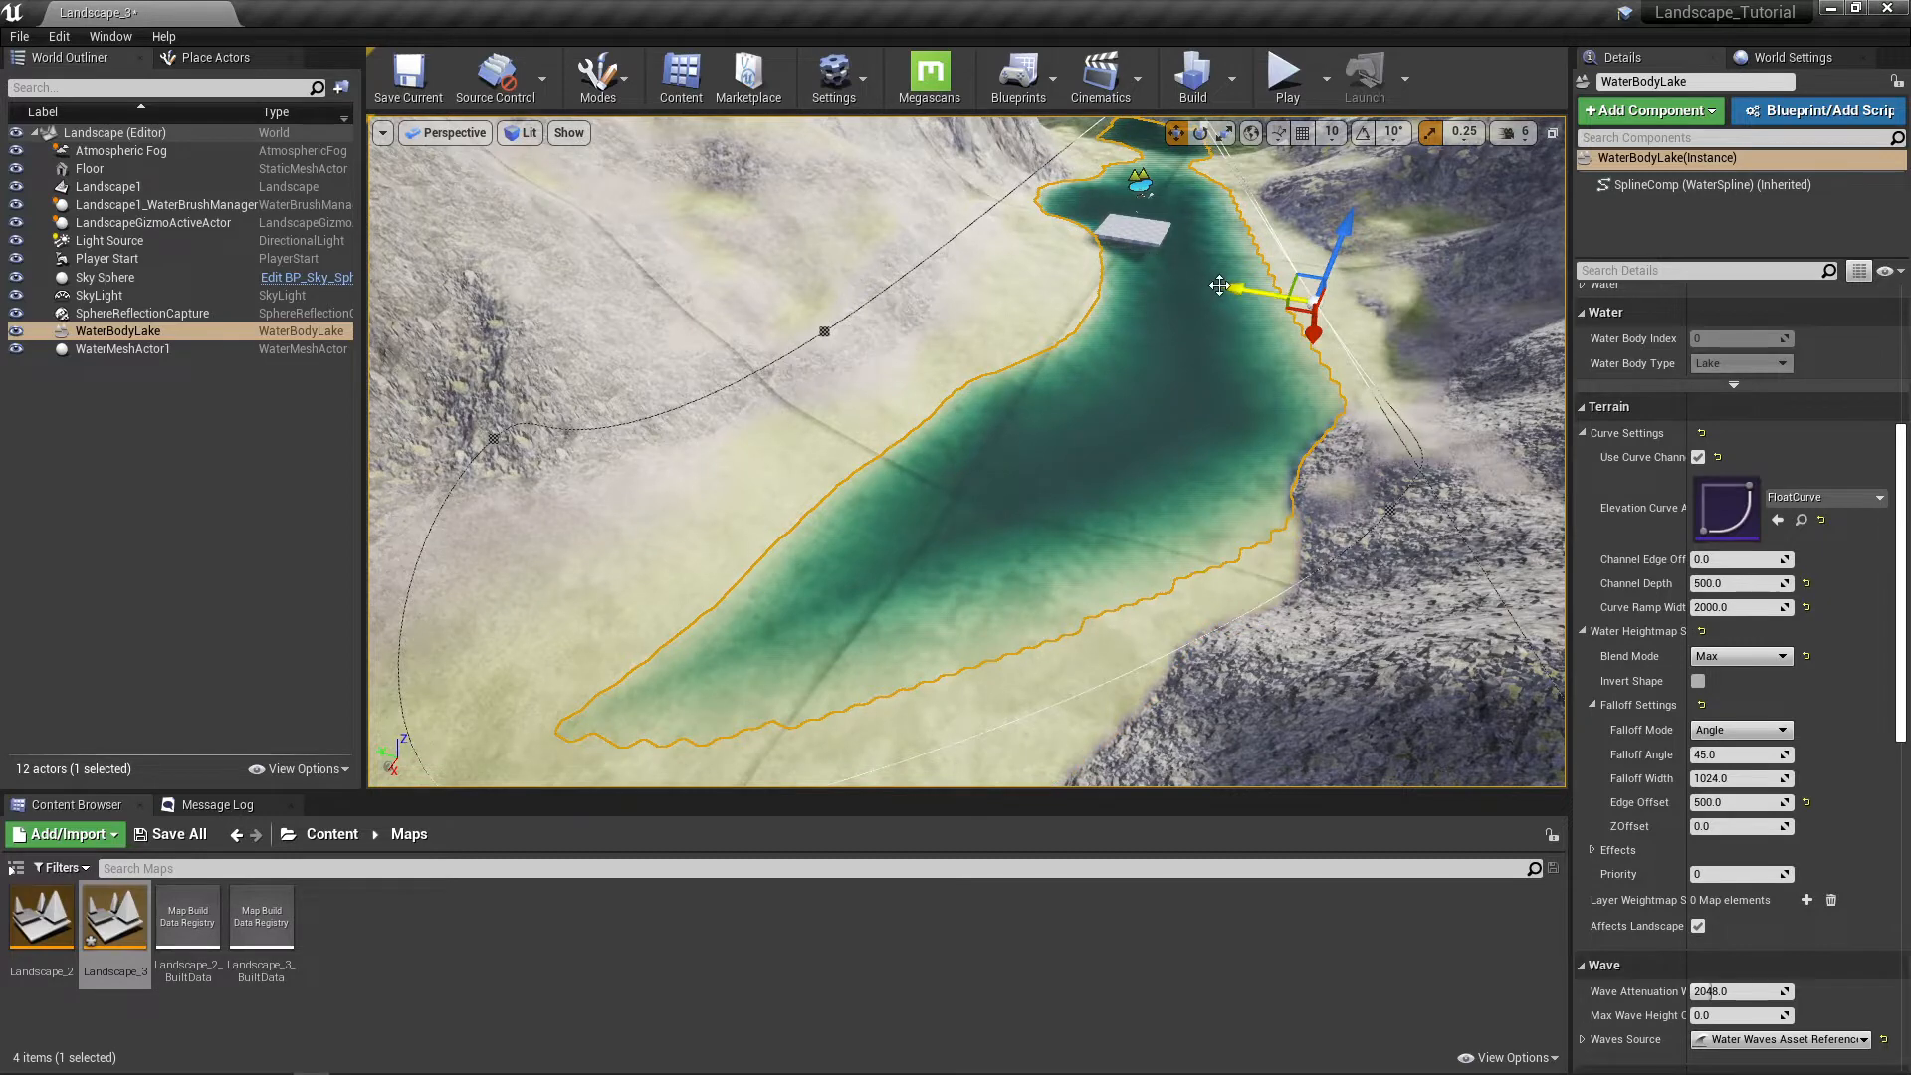
drag(1222, 285, 1441, 271)
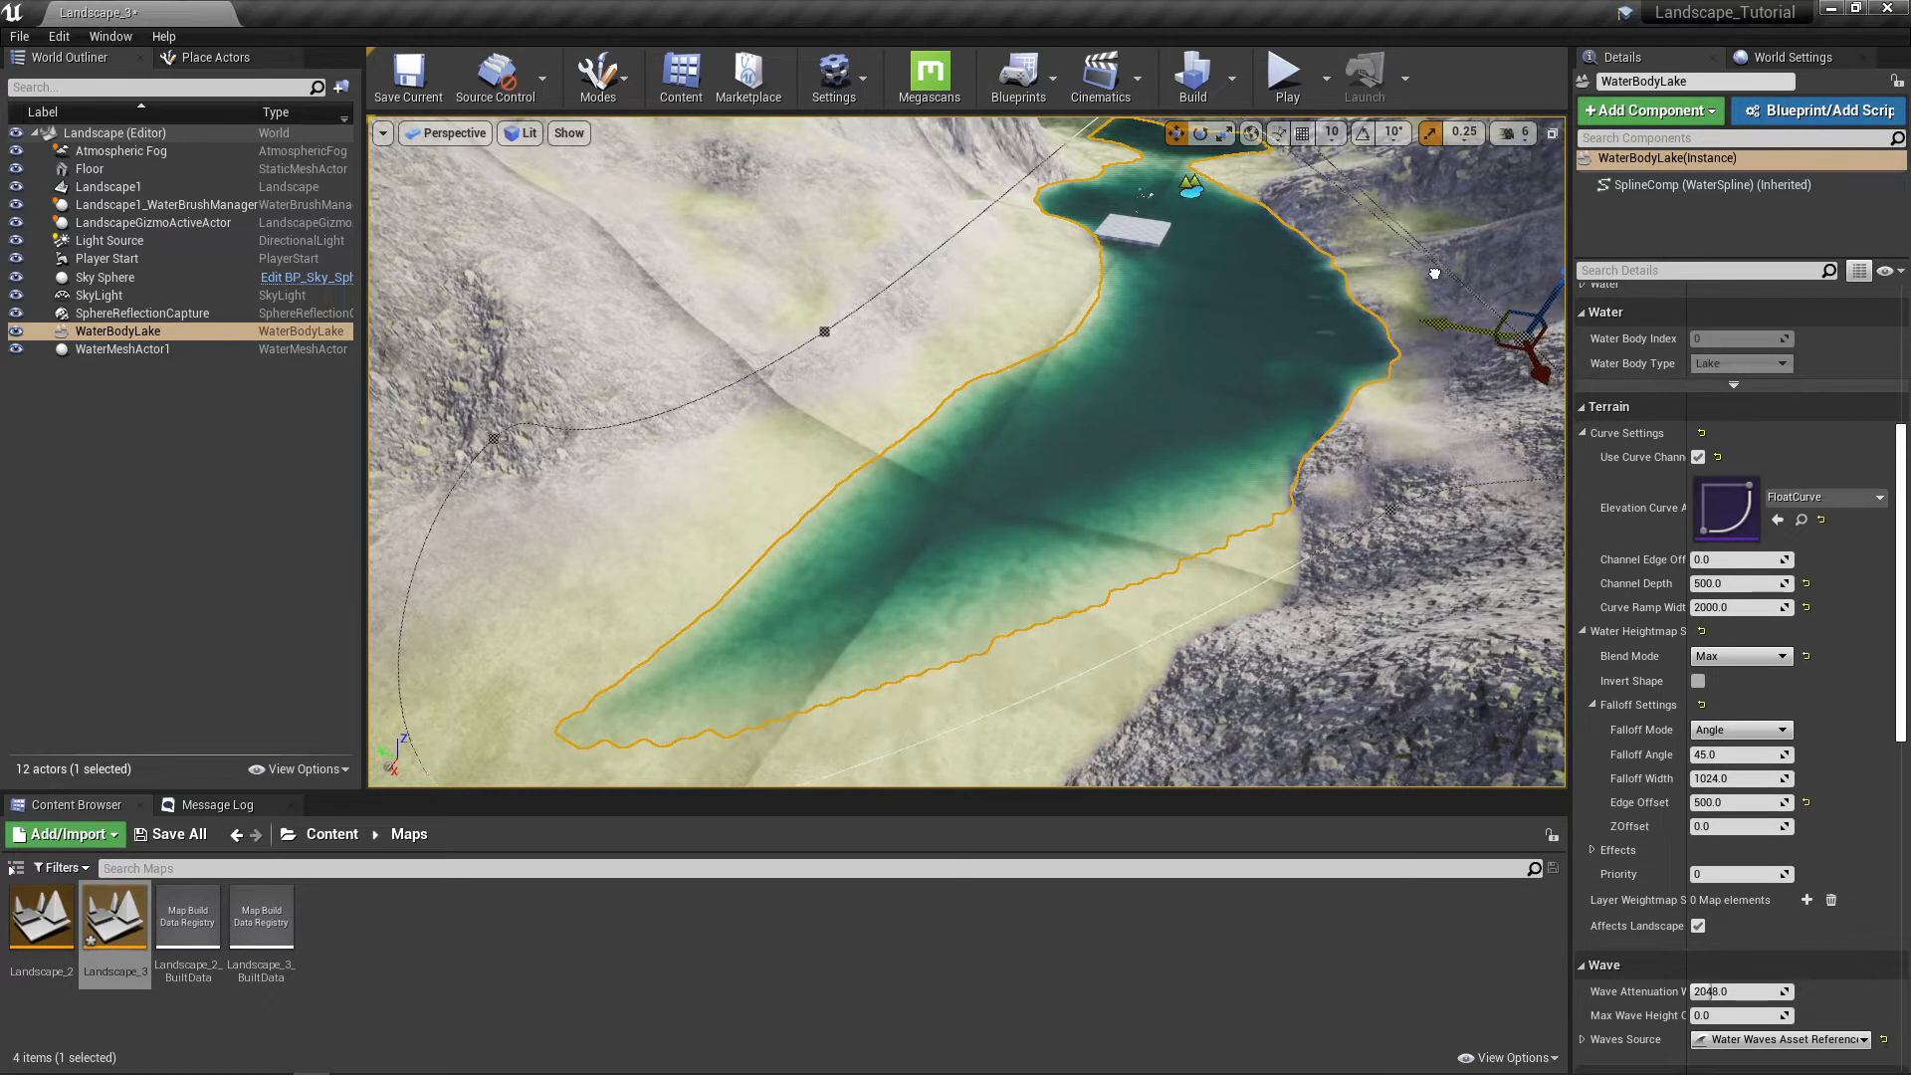
Step: Move the near-end spline point across the valley floor and farther out along the valley, away from the water
right_drag(1294, 385, 1300, 382)
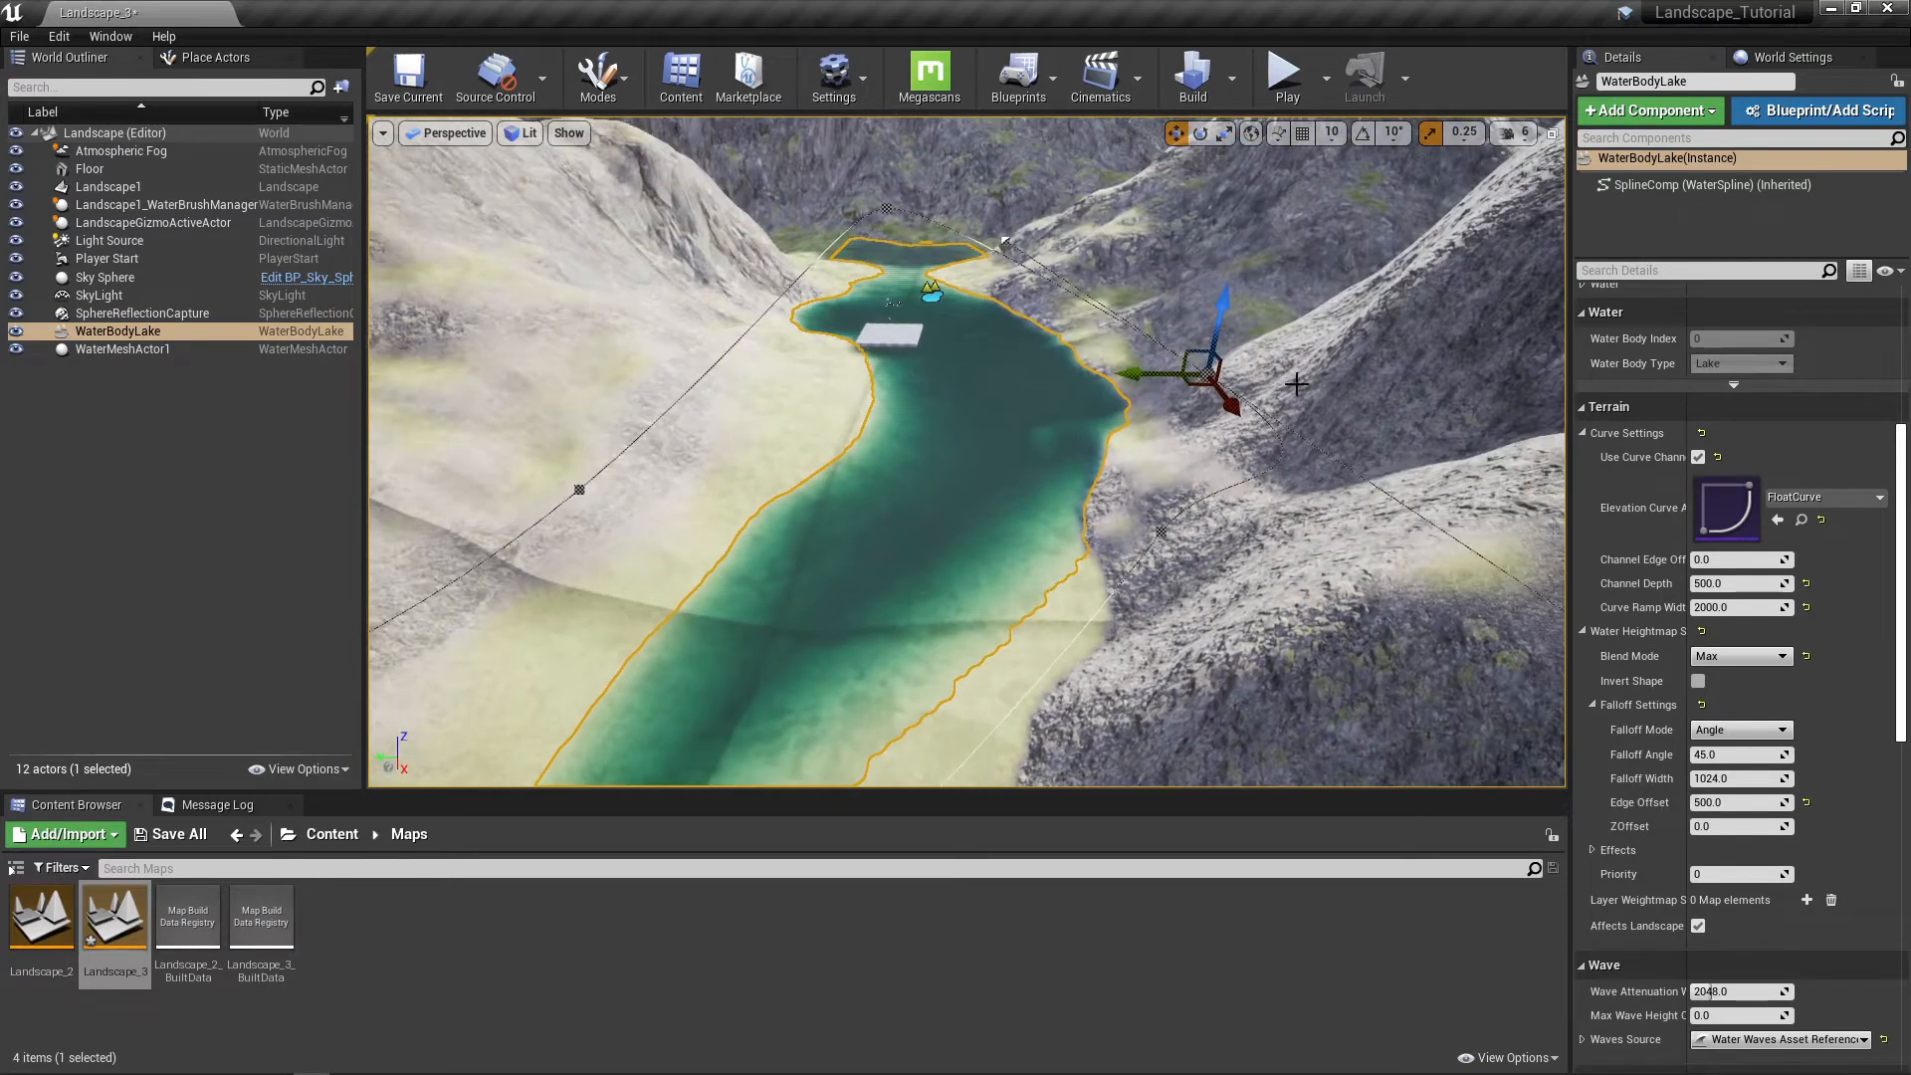
right_drag(1008, 277, 943, 247)
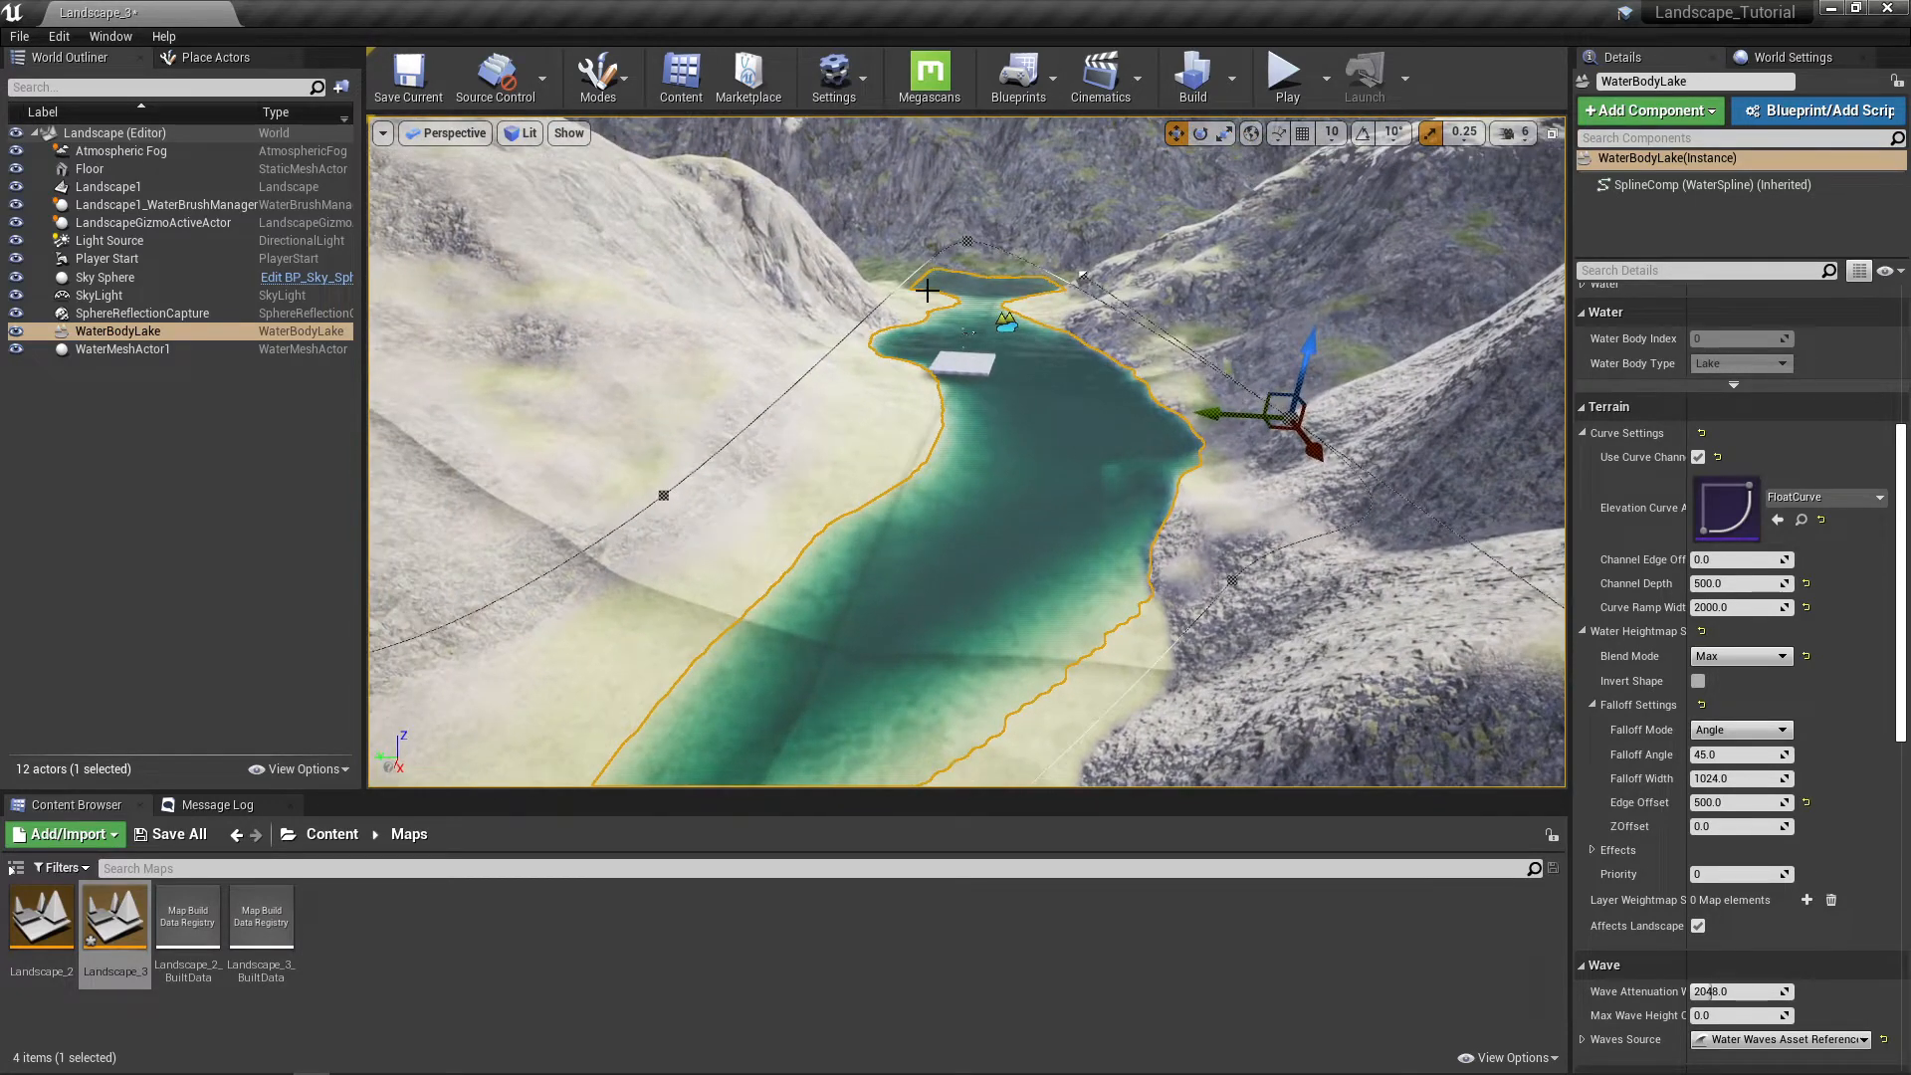
right_drag(891, 401, 895, 415)
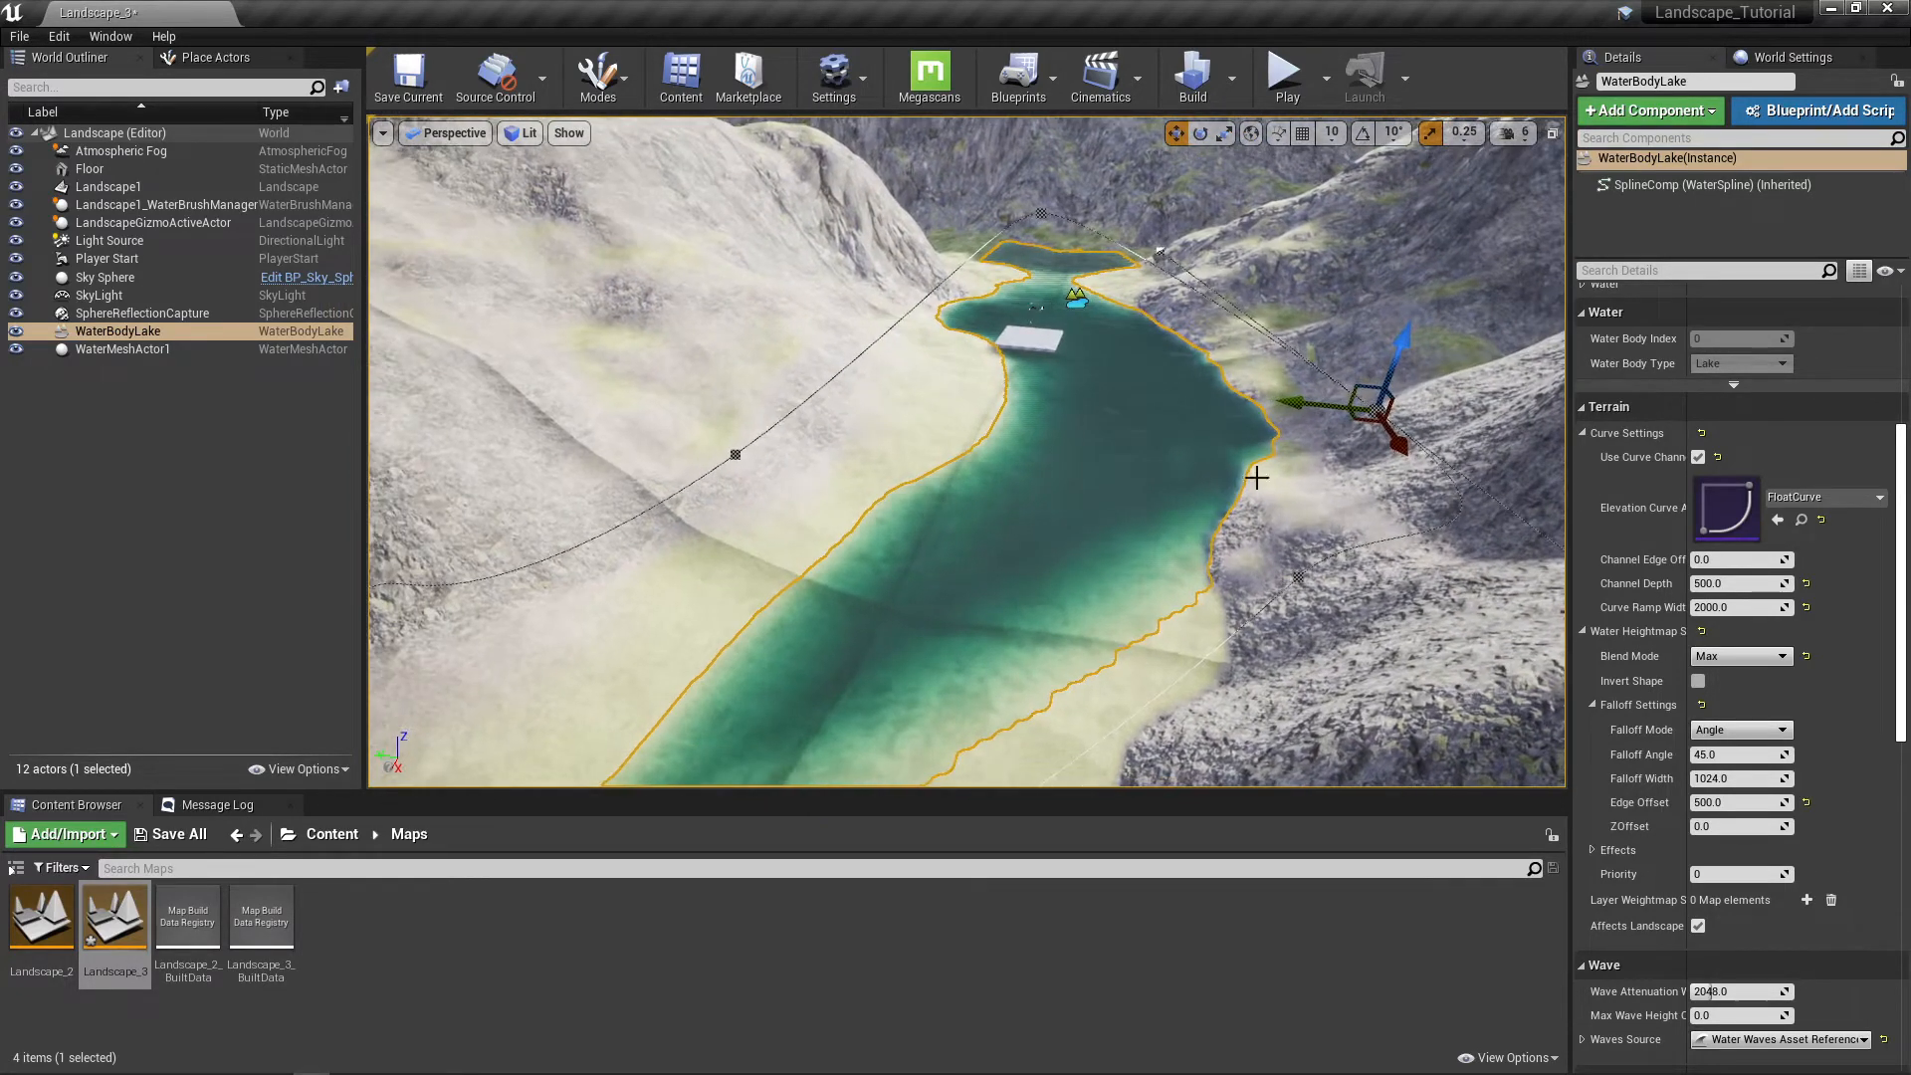
right_drag(1056, 519, 846, 517)
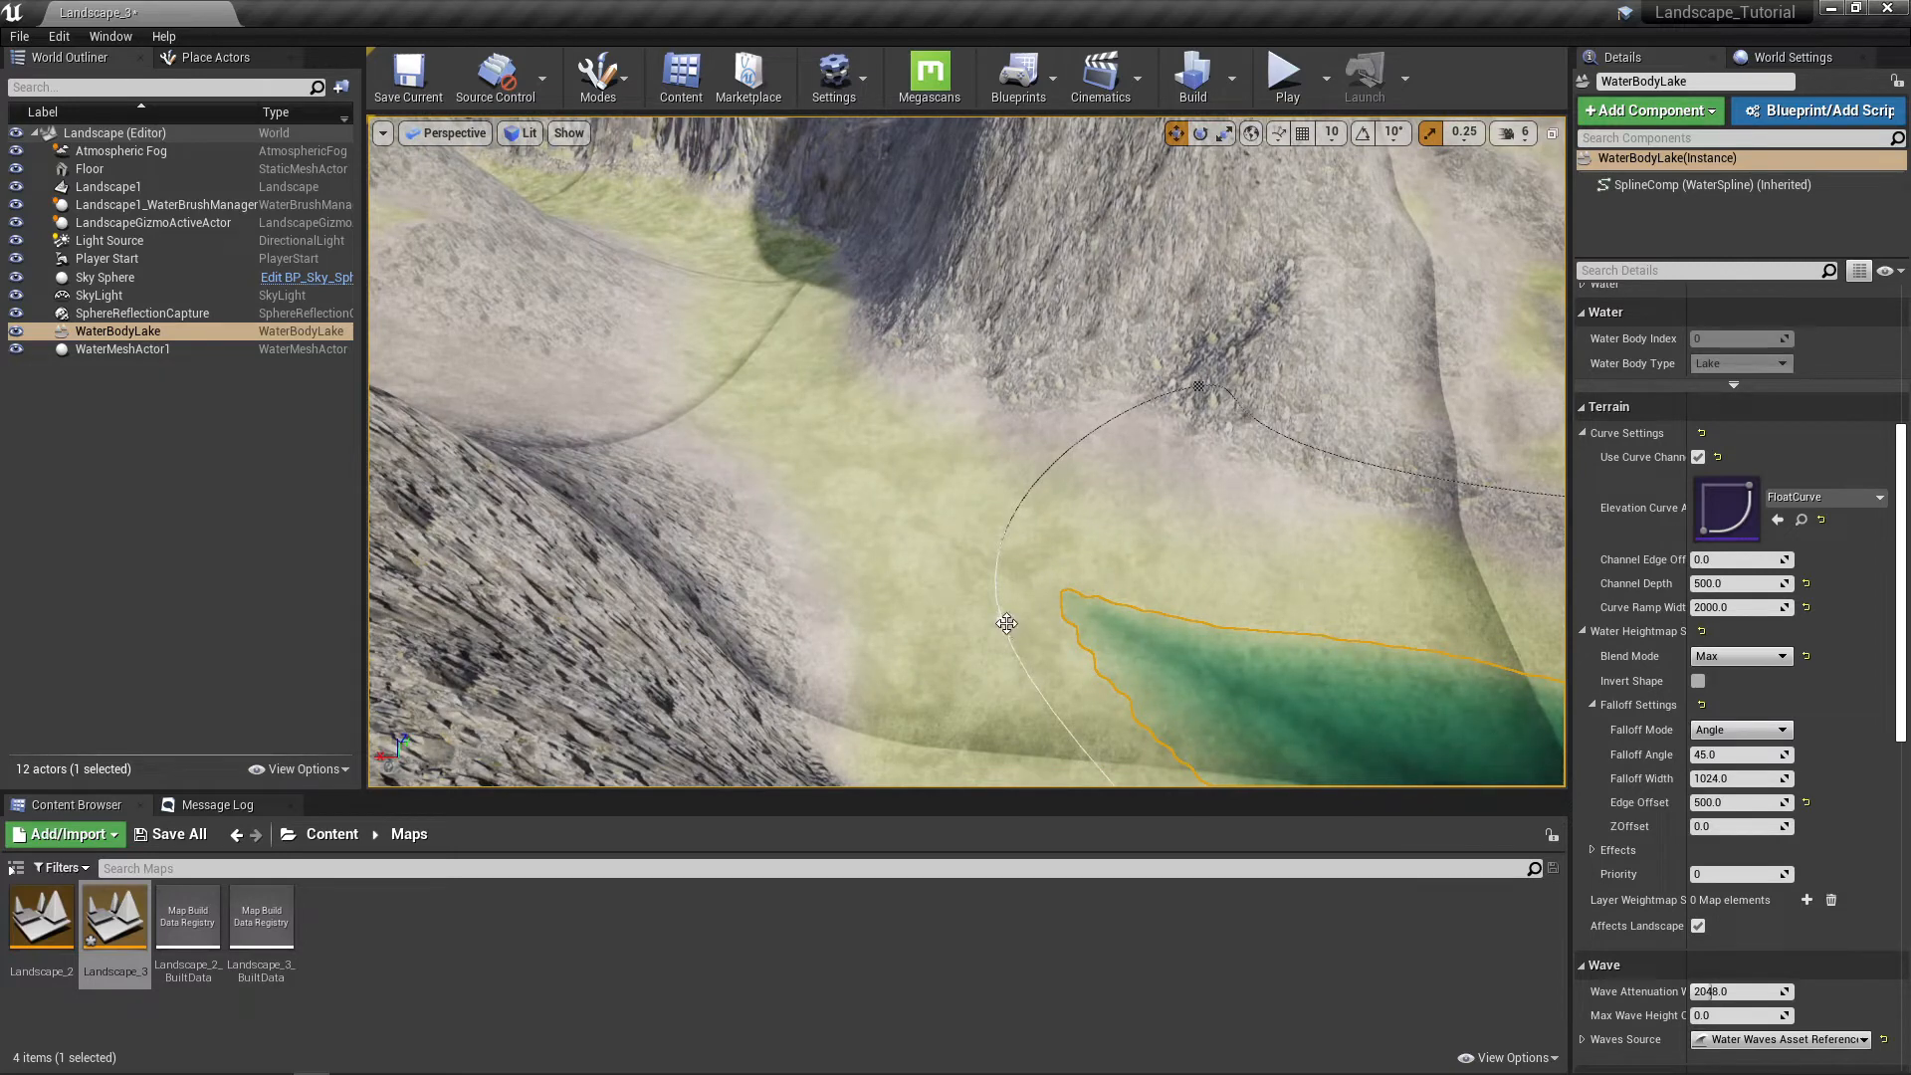
drag(940, 624, 816, 528)
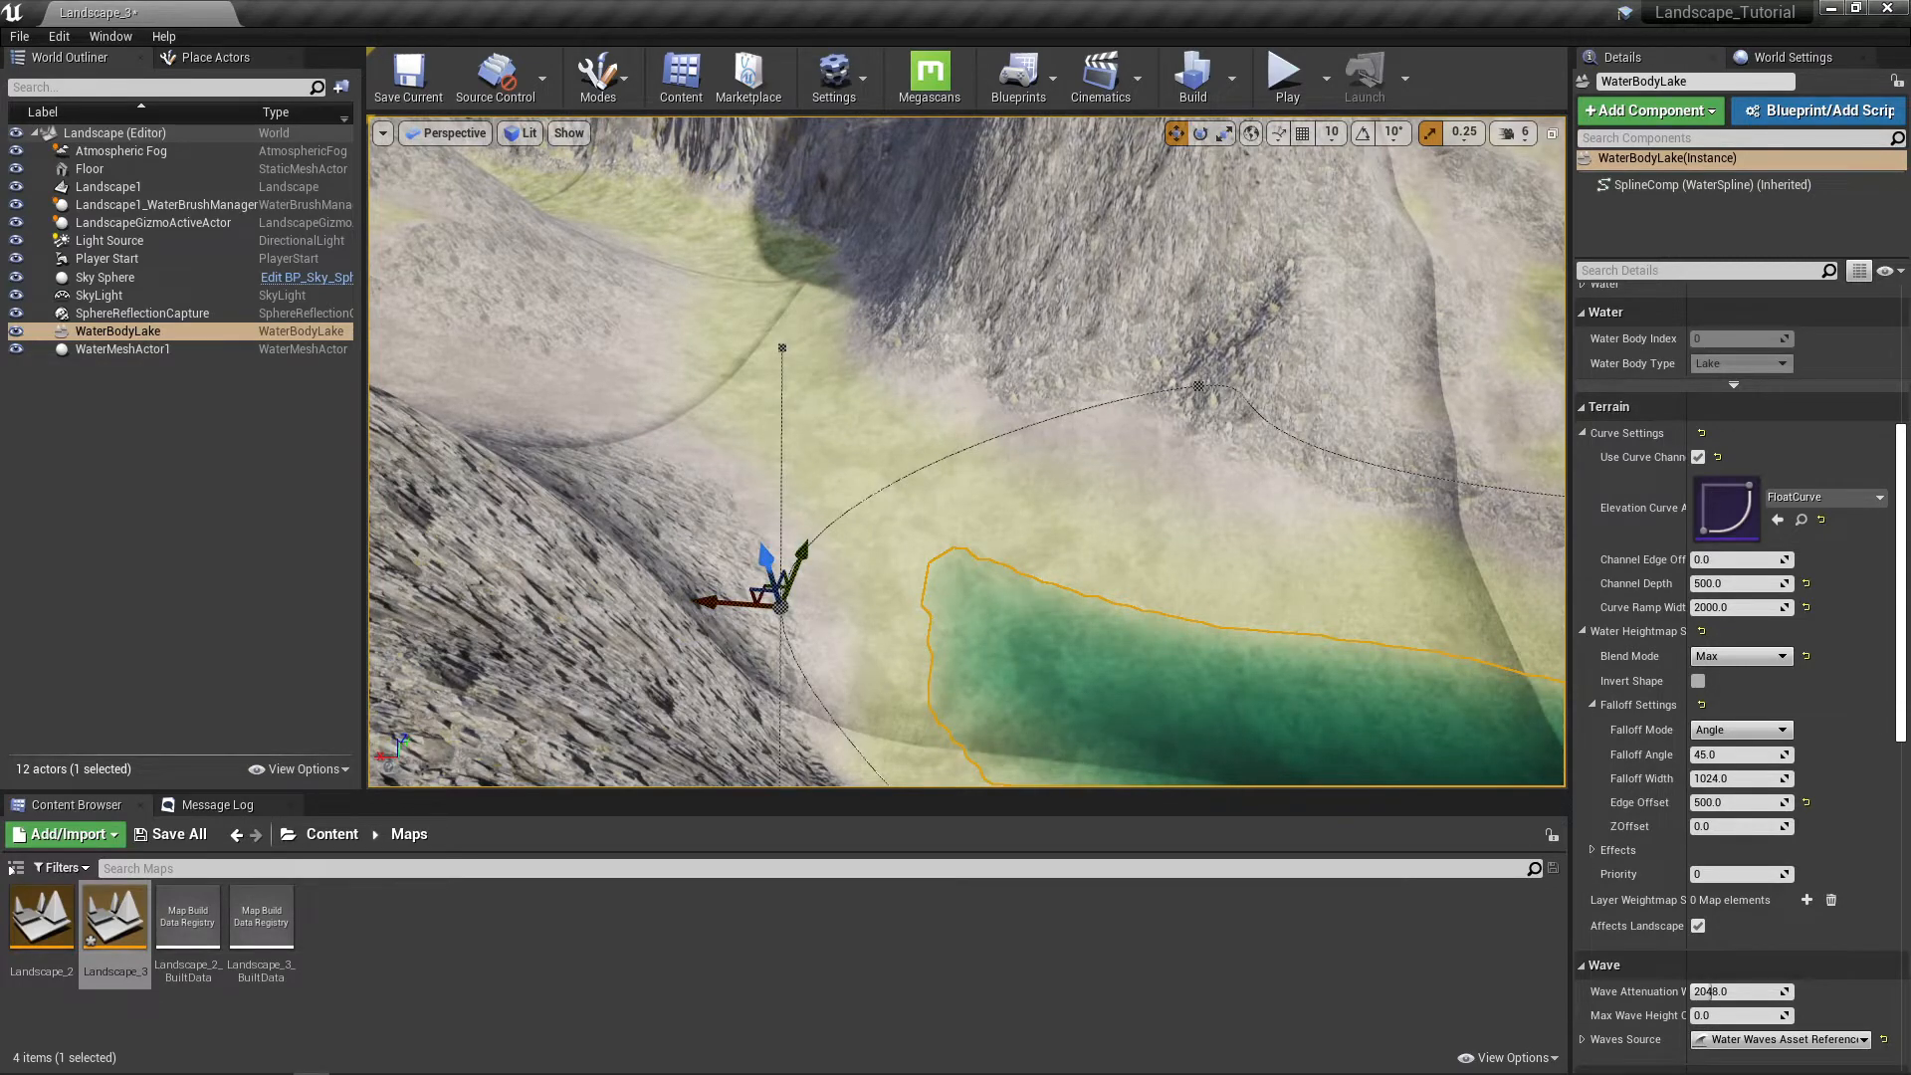
right_drag(637, 454, 652, 499)
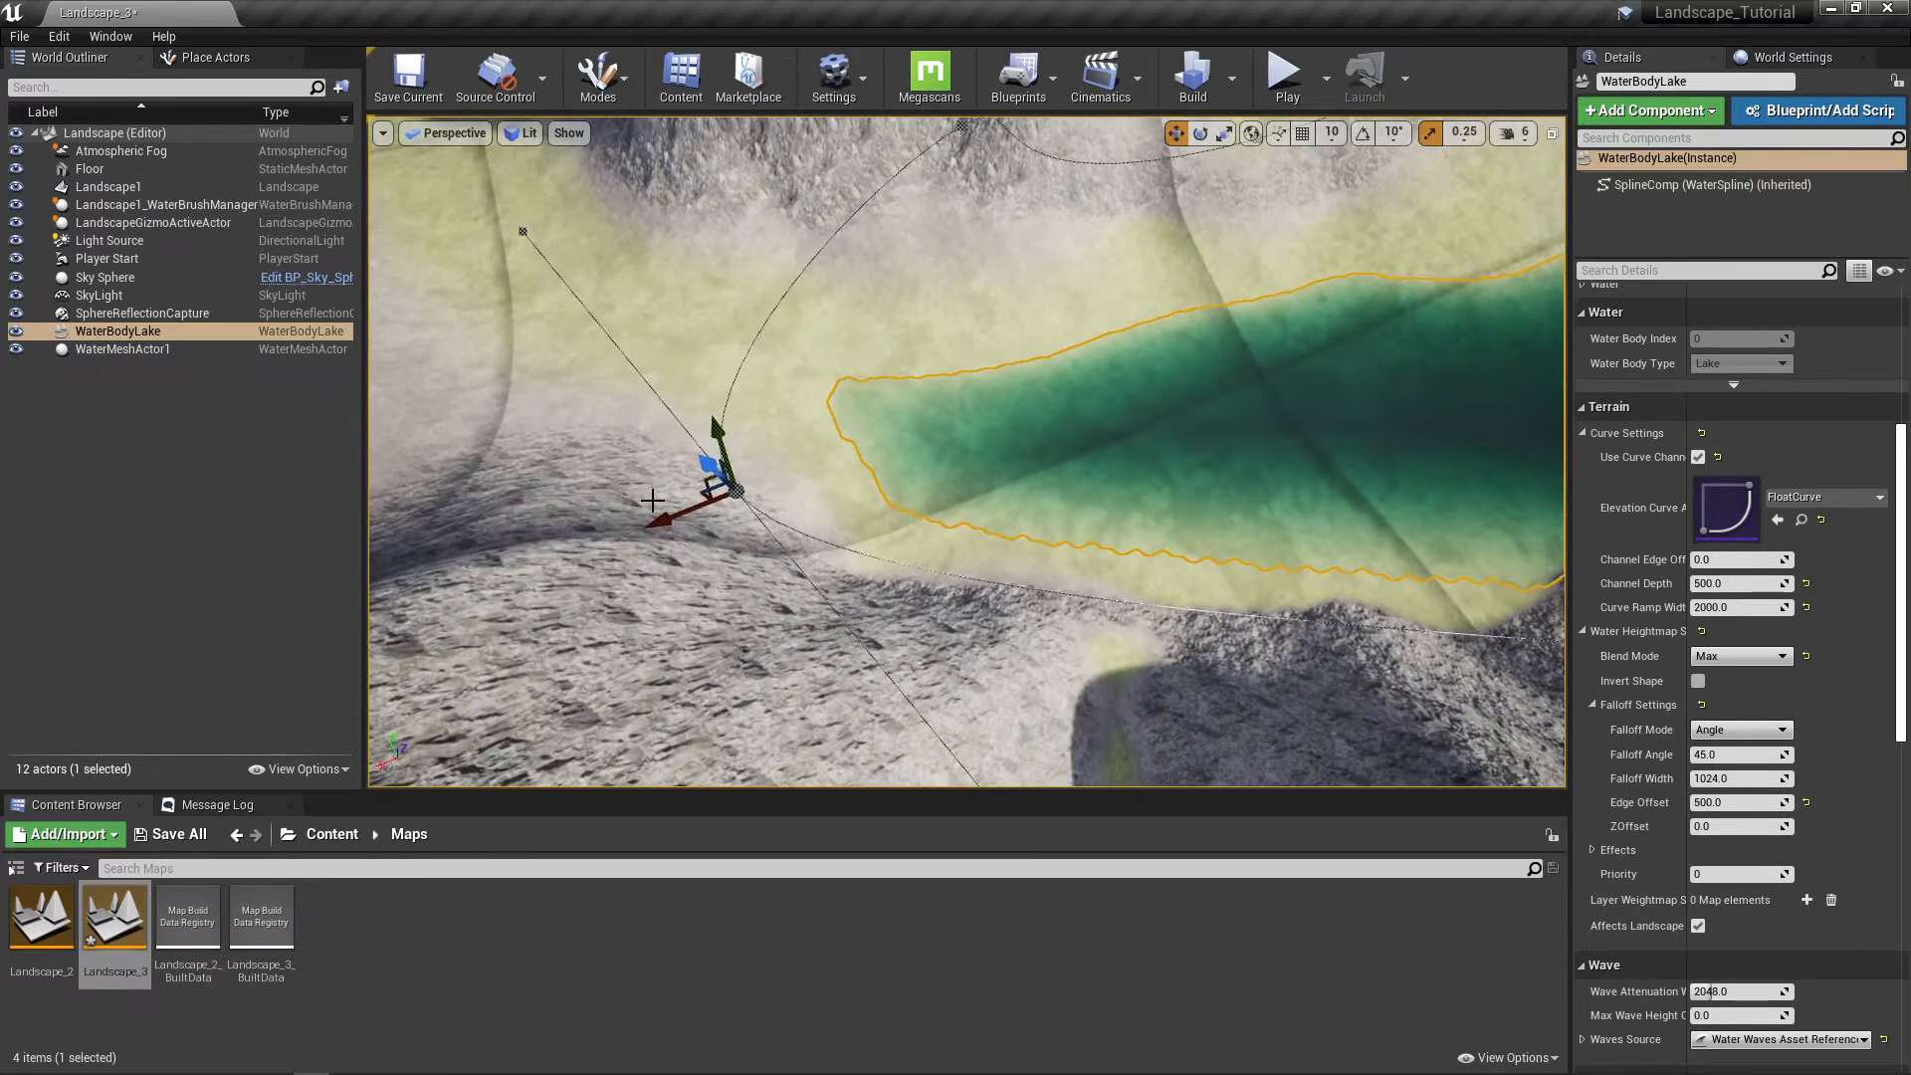
drag(708, 482, 444, 368)
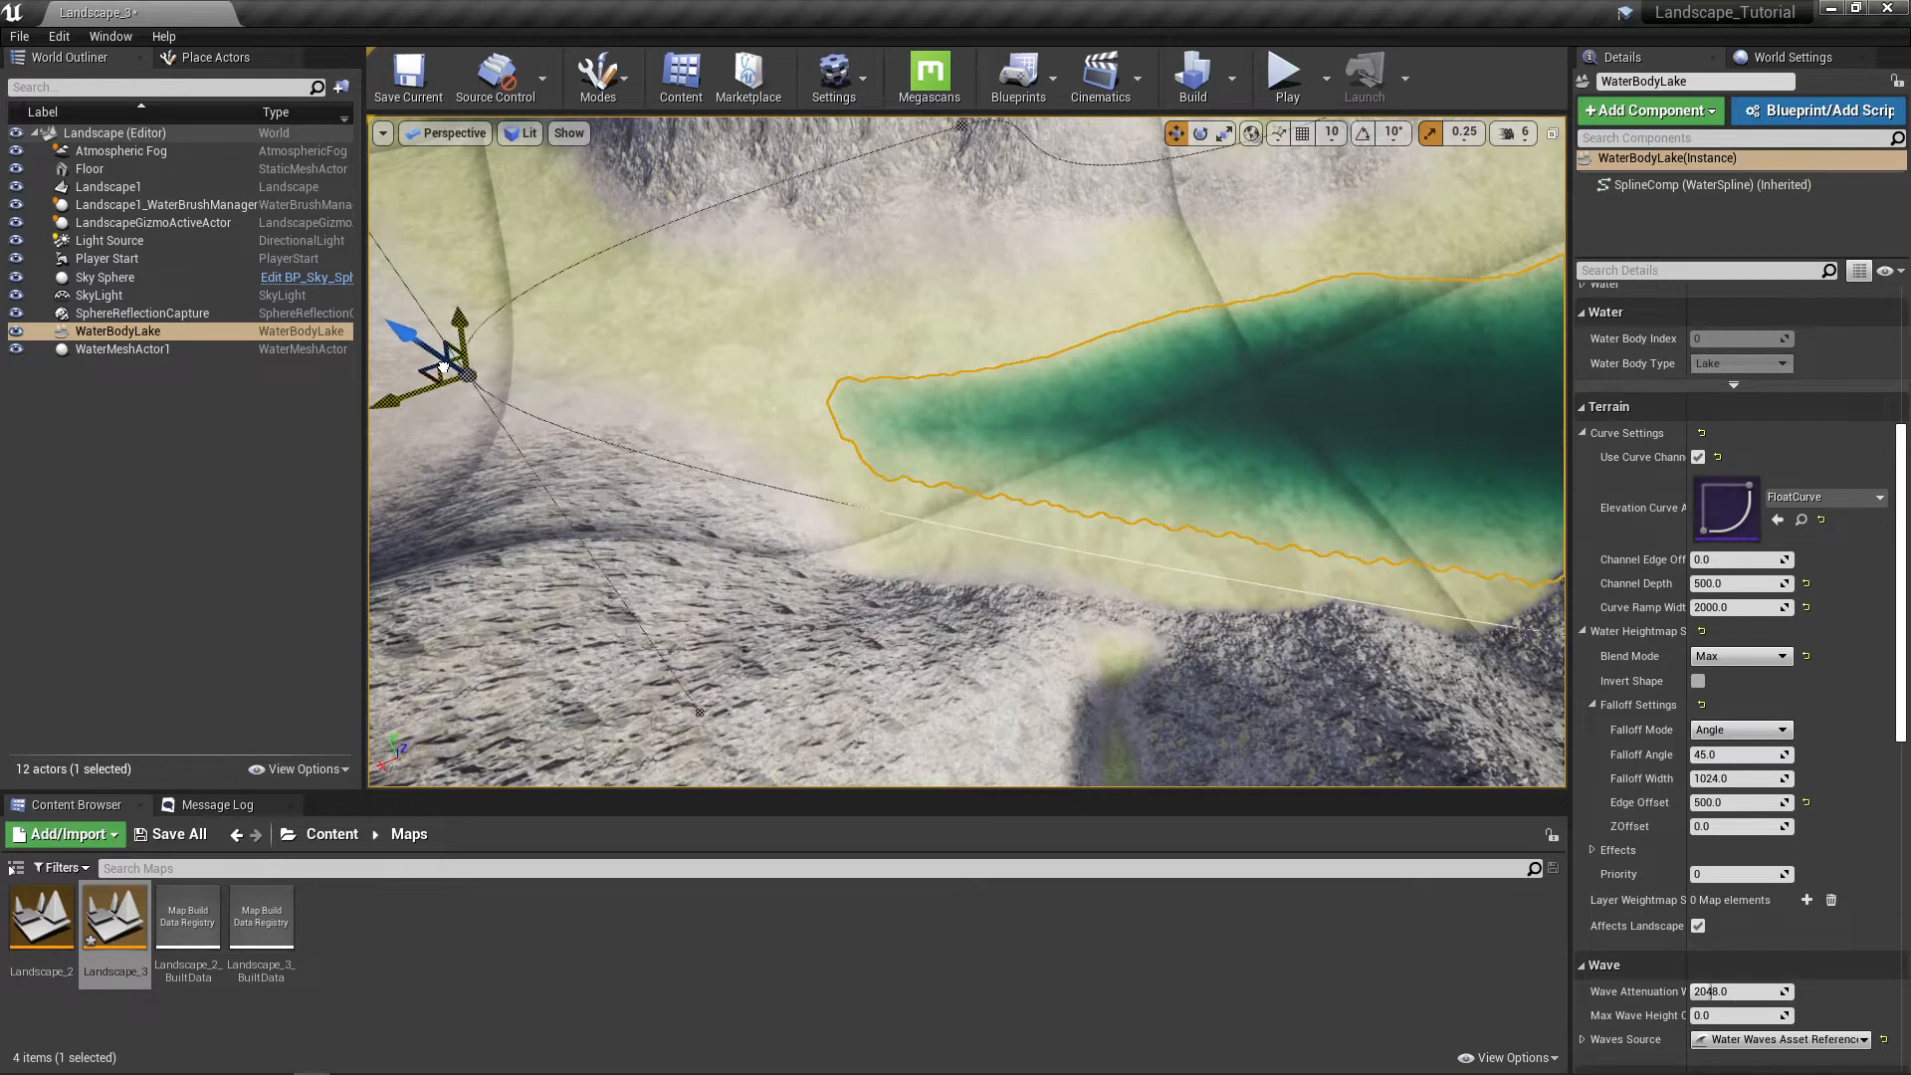
Step: Move the spline point at the foot of the steep cliff farther along the valley toward the near-end point
right_drag(1125, 419, 1026, 393)
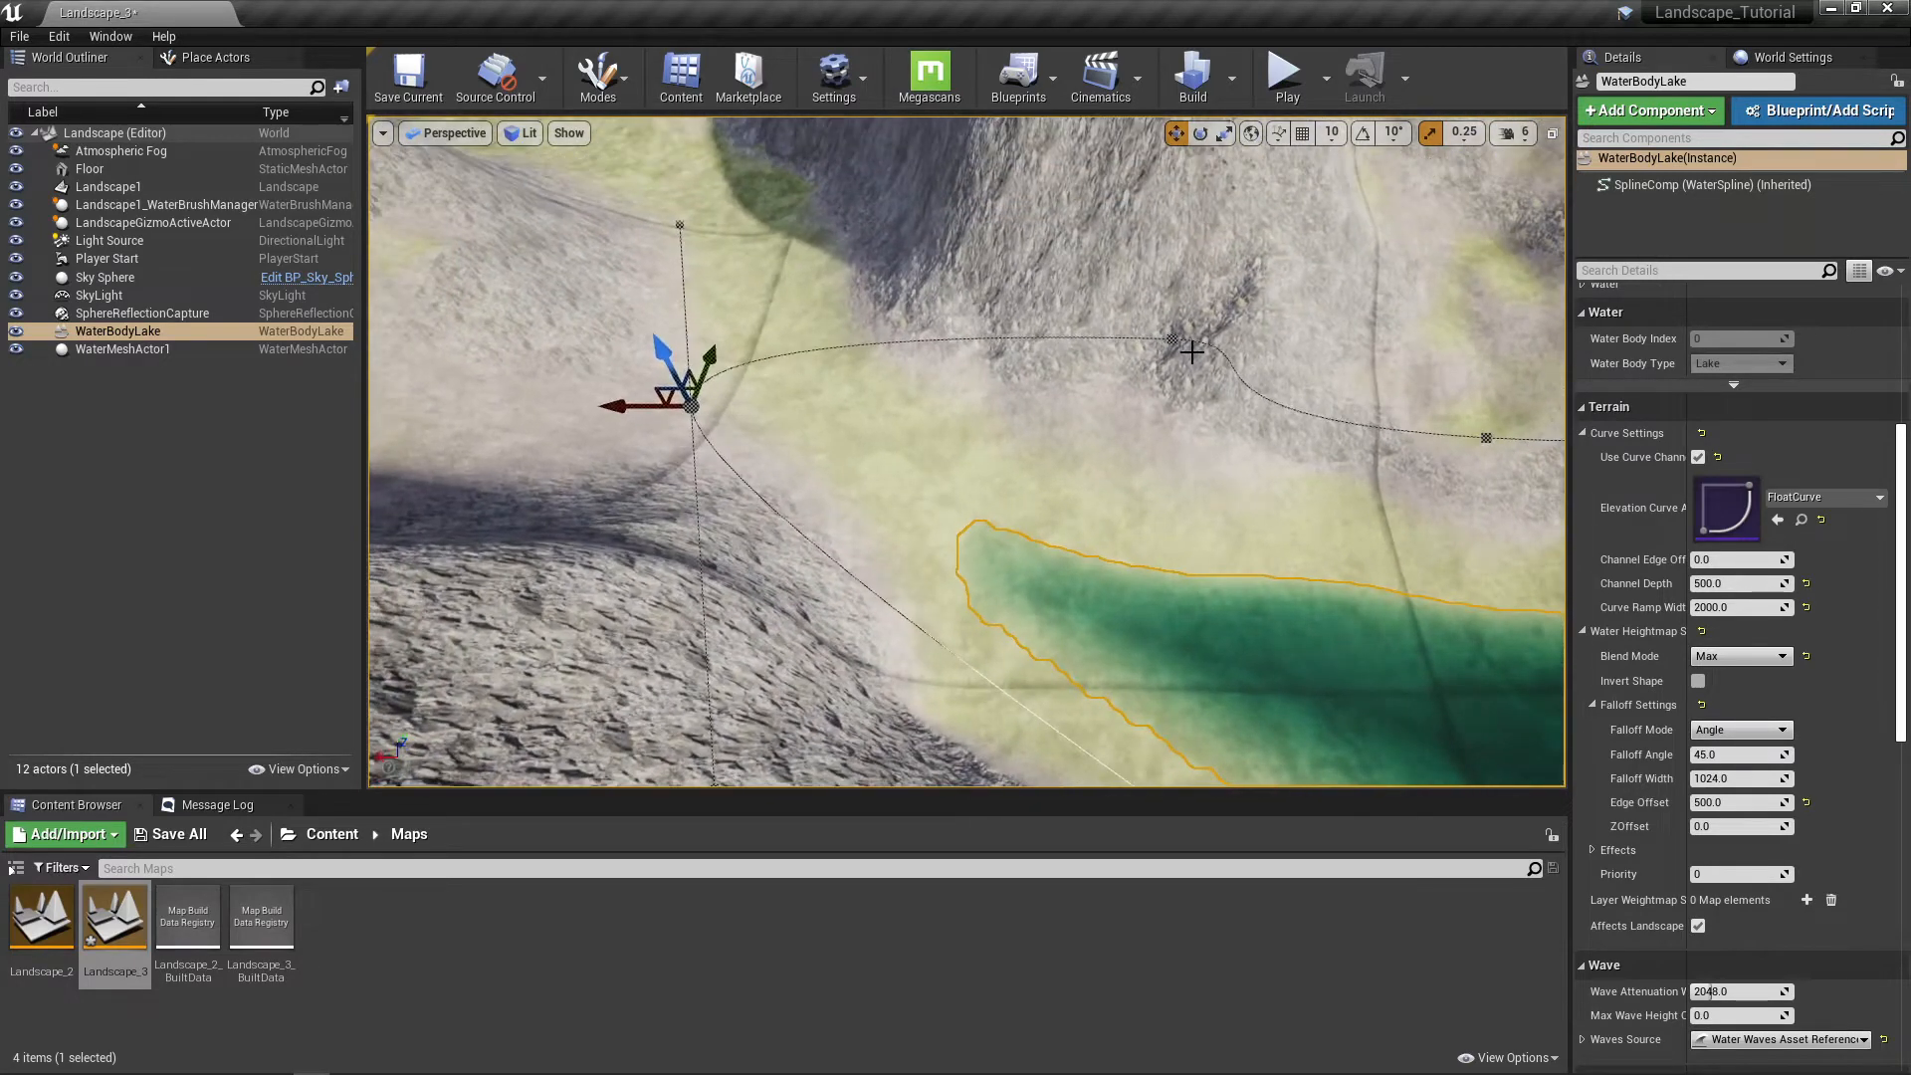
right_drag(1179, 340, 1173, 339)
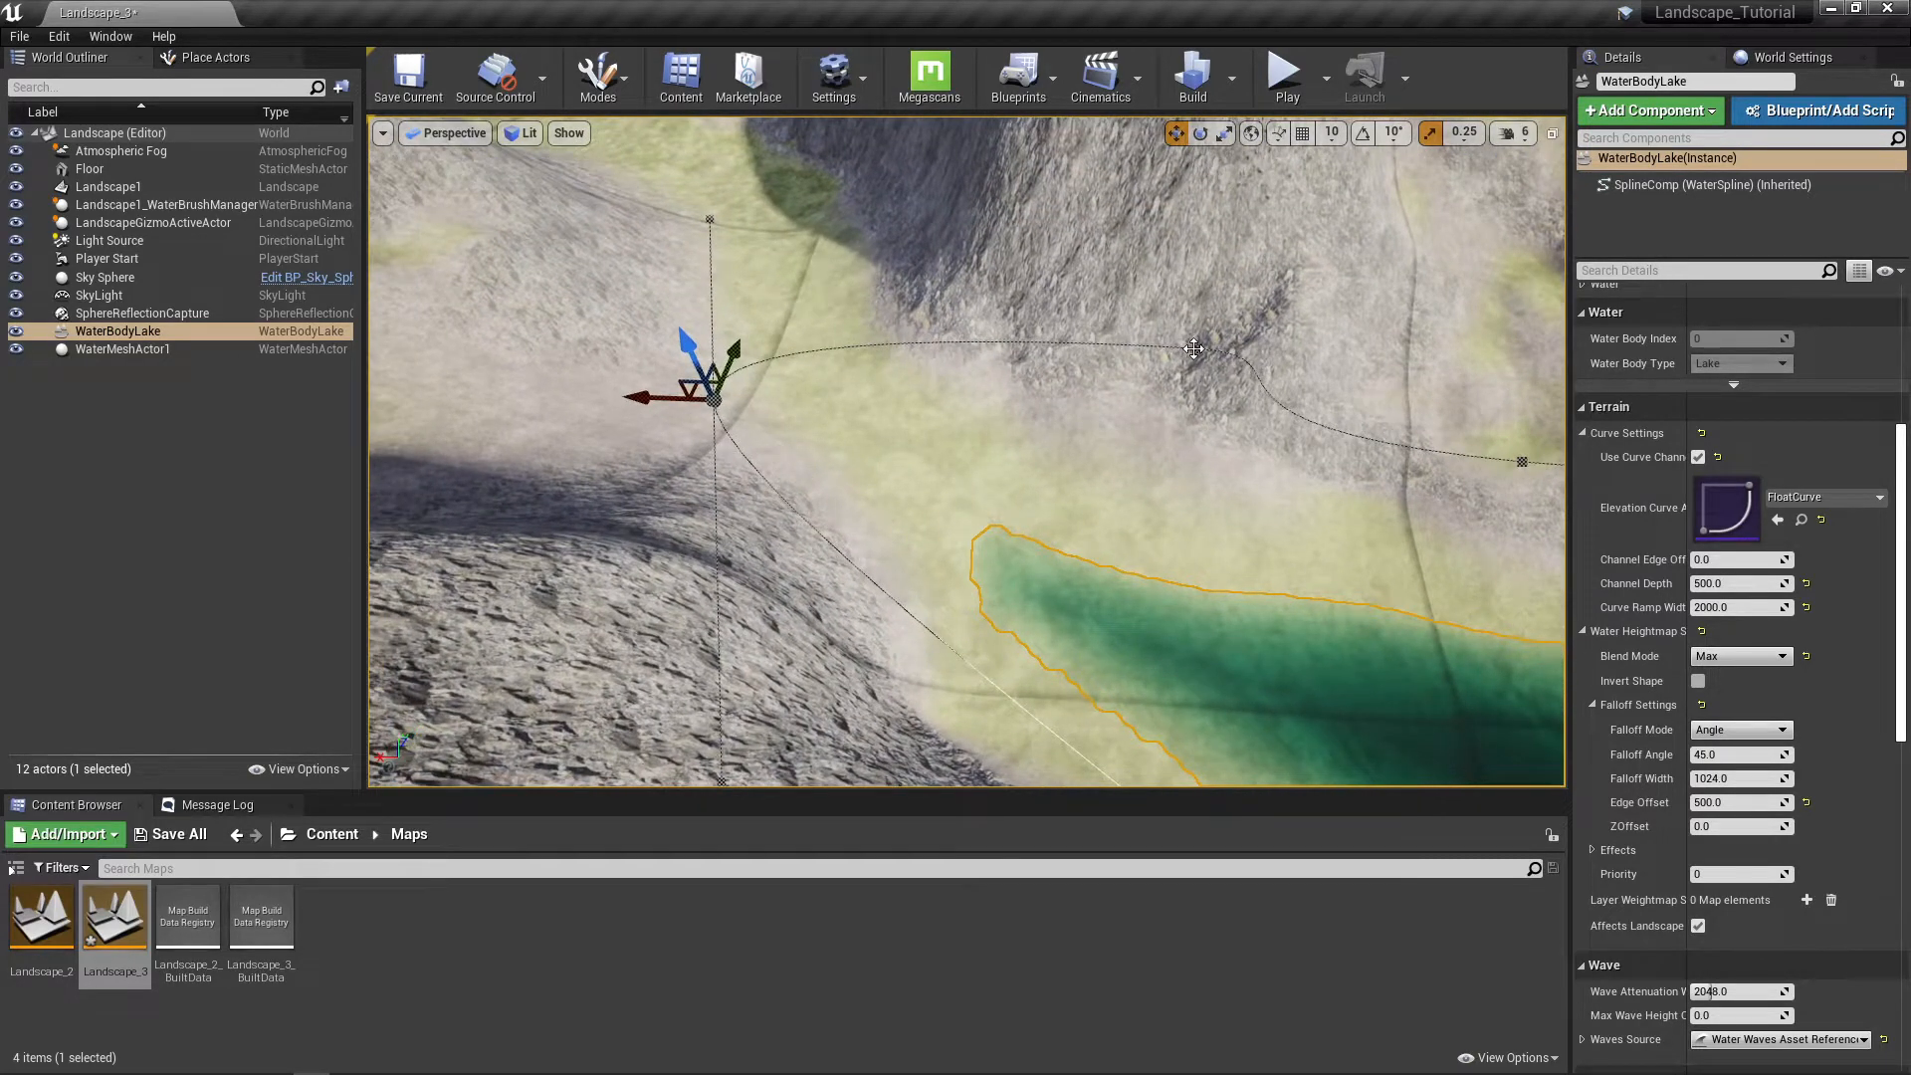
click(1194, 349)
drag(1182, 294, 812, 267)
Step: Play-test the level in the viewport to check the player's spawn position, and end the session
right_drag(925, 423, 1254, 410)
right_drag(941, 469, 1142, 187)
key(w)
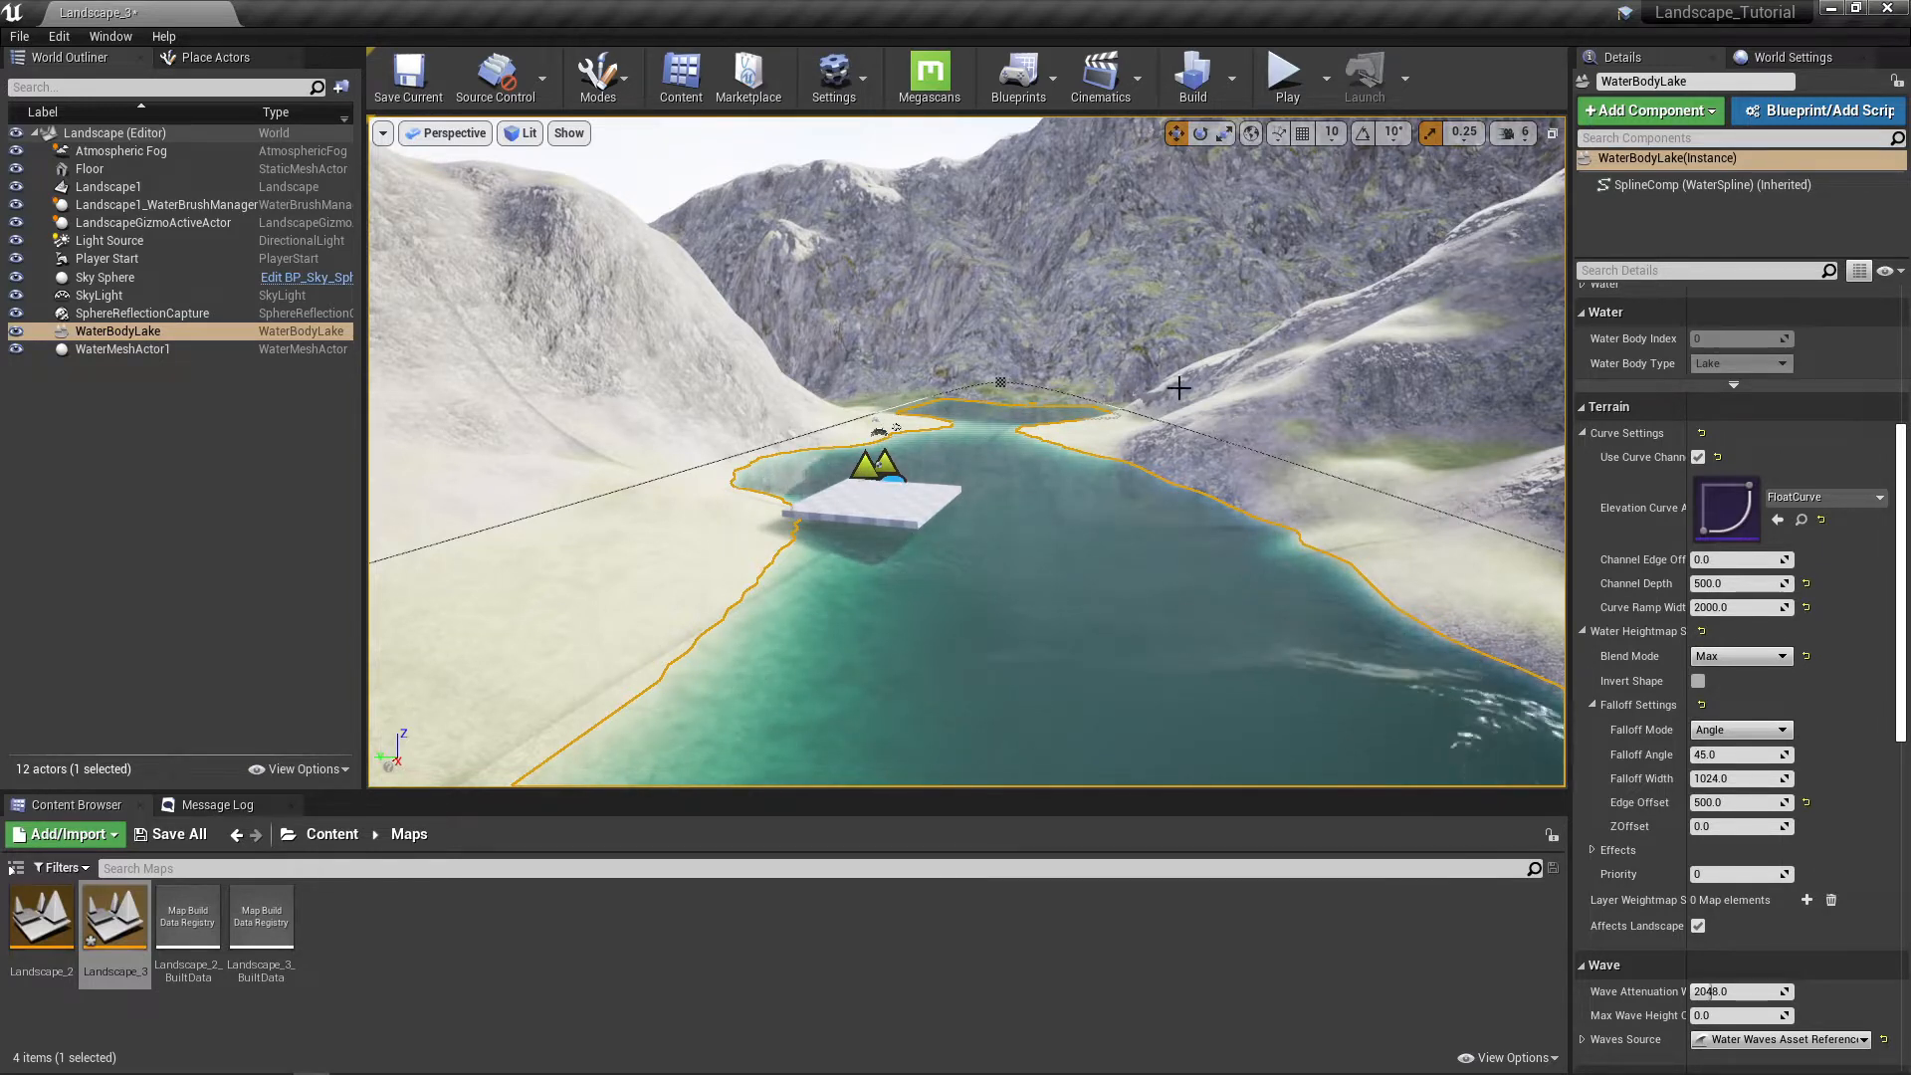
right_drag(828, 672, 1082, 178)
click(1283, 75)
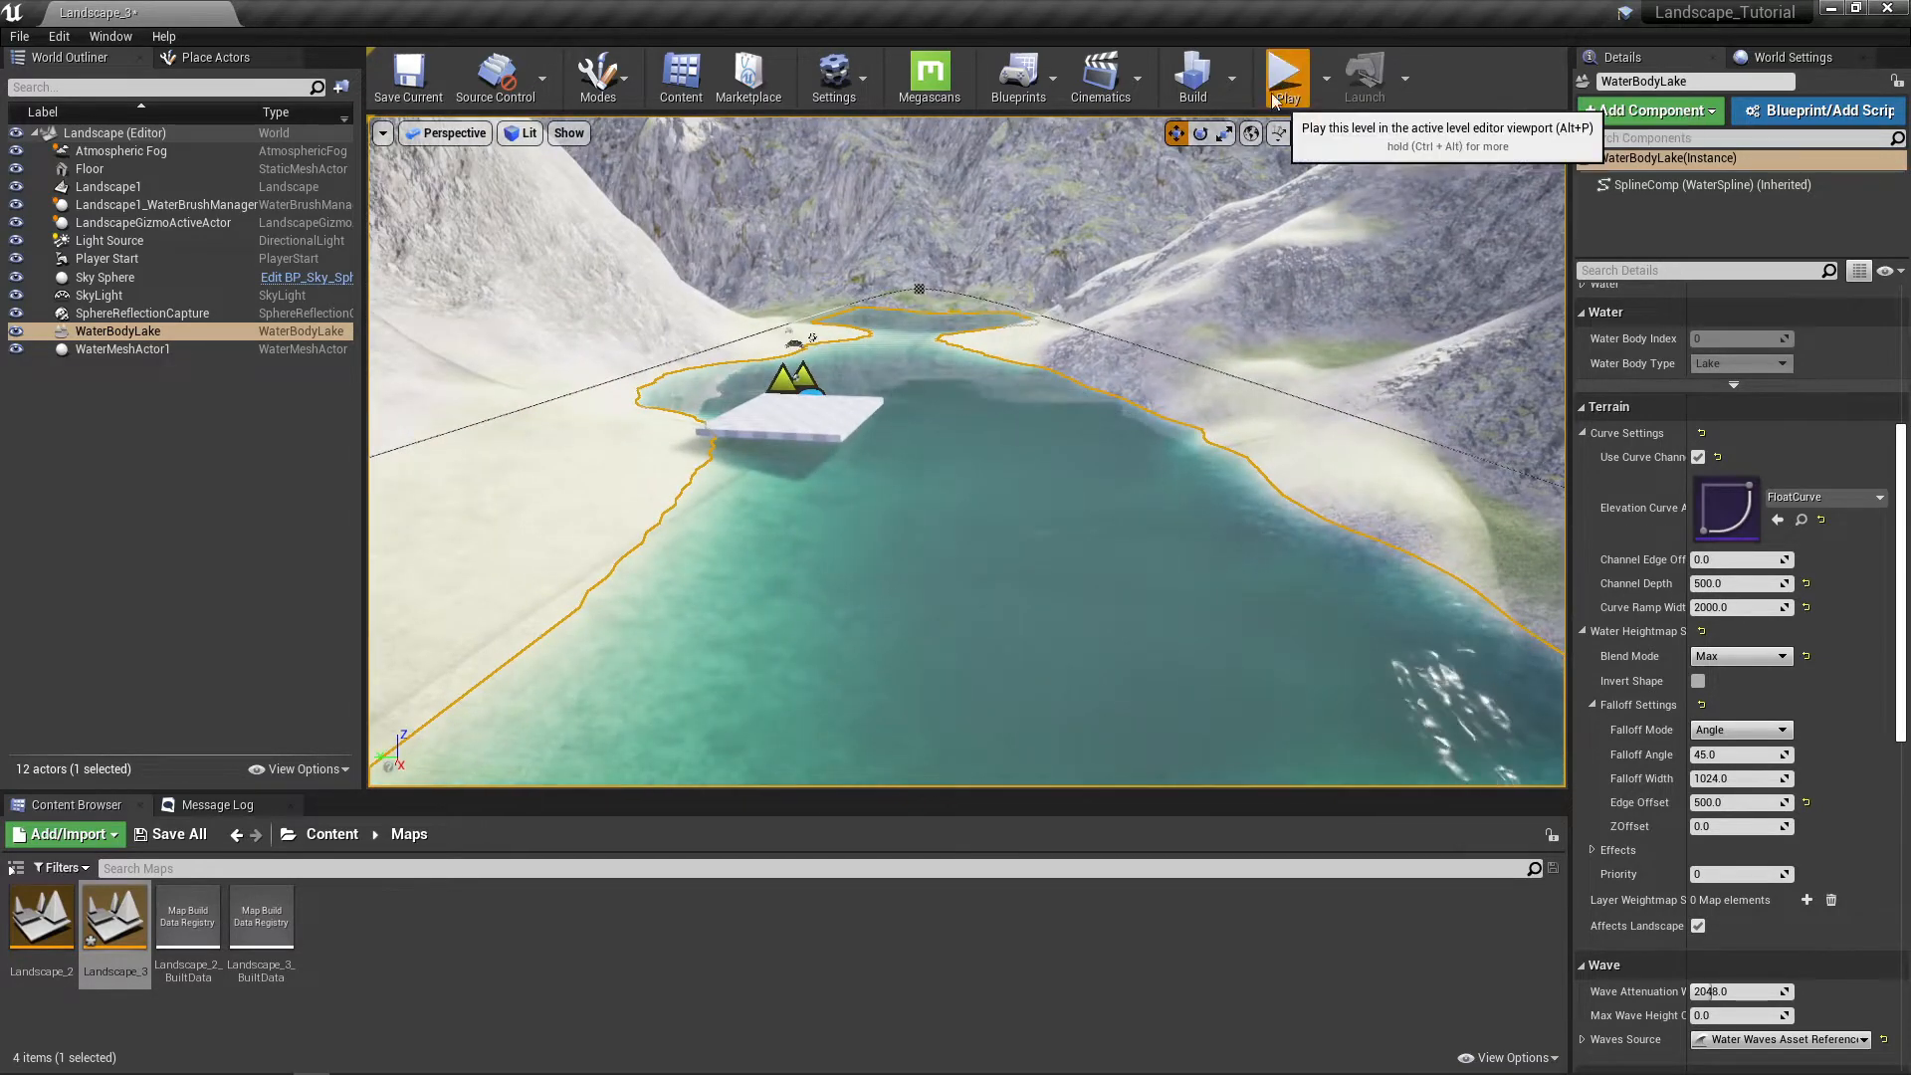
click(947, 359)
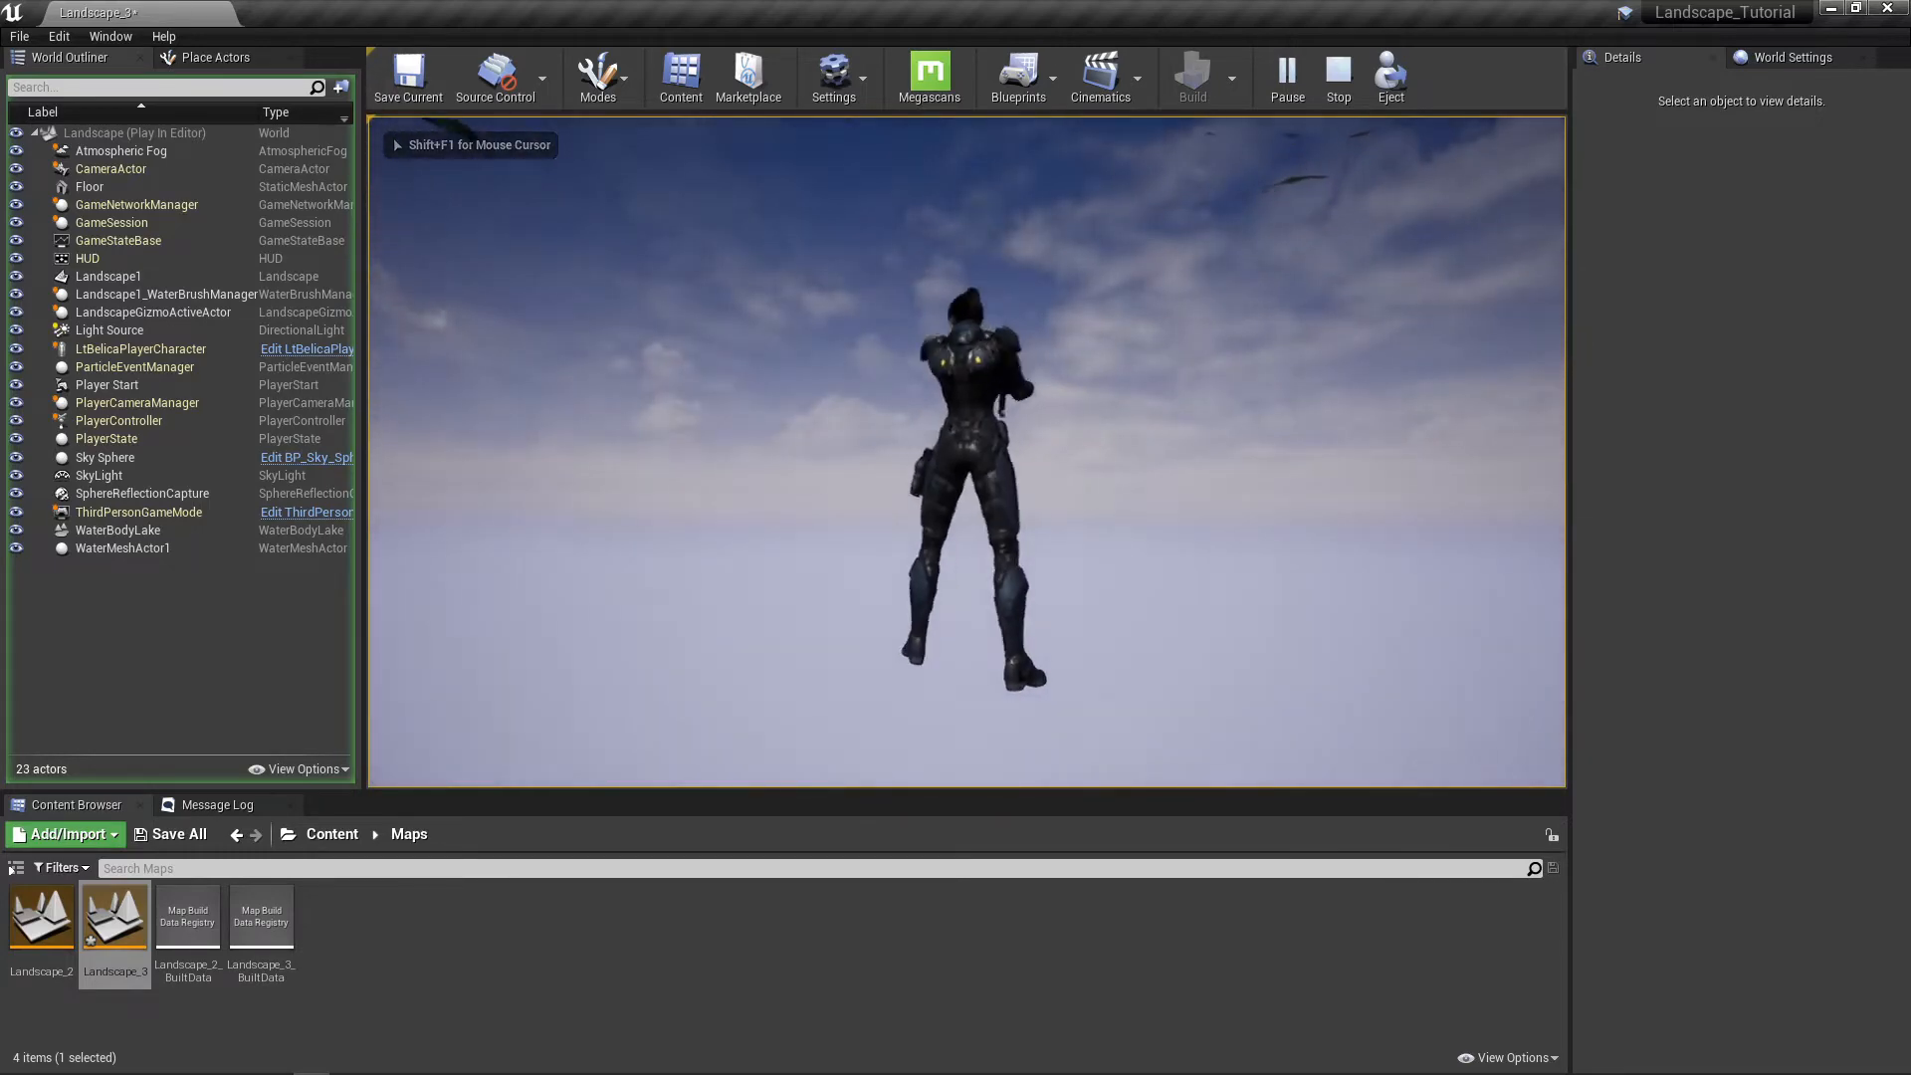
key(Escape)
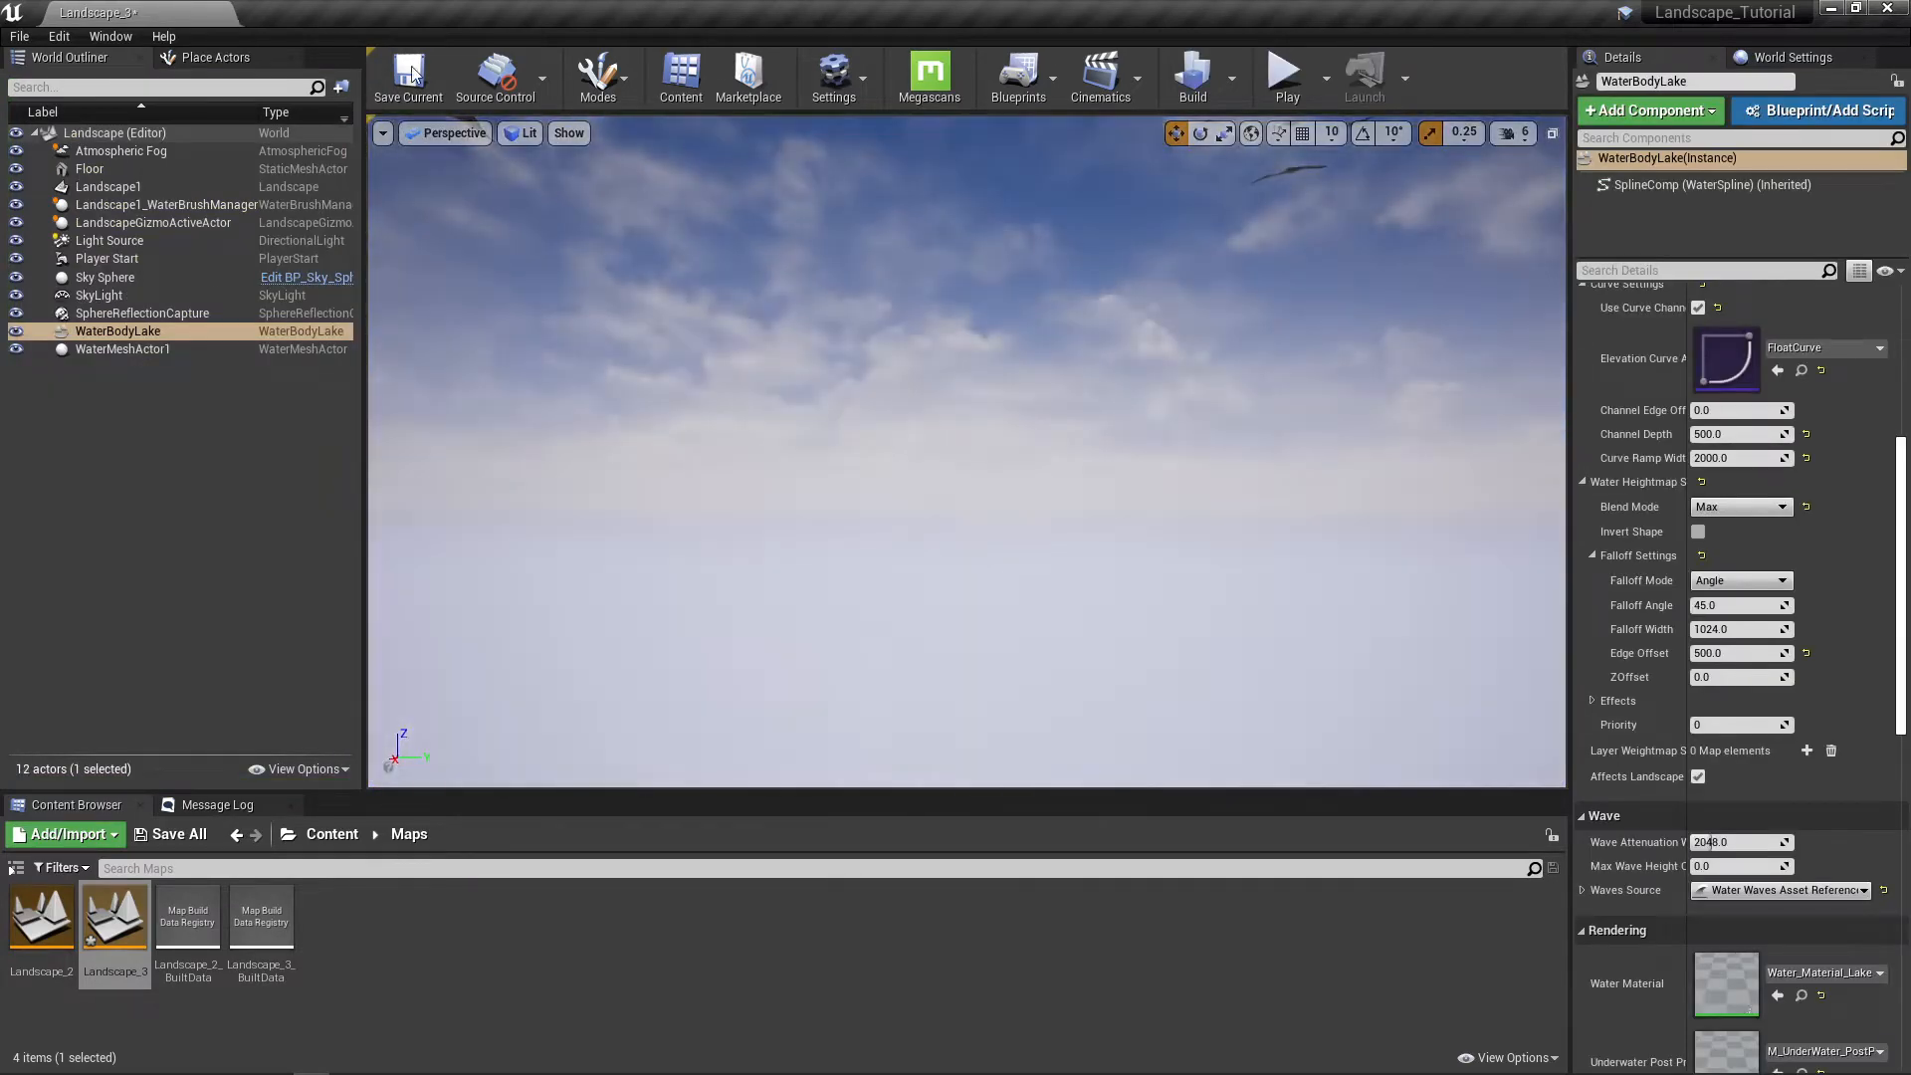
Step: Select the Player Start, reset its location to 0, 0, 0 and focus the view on it
right_drag(925, 433, 1145, 567)
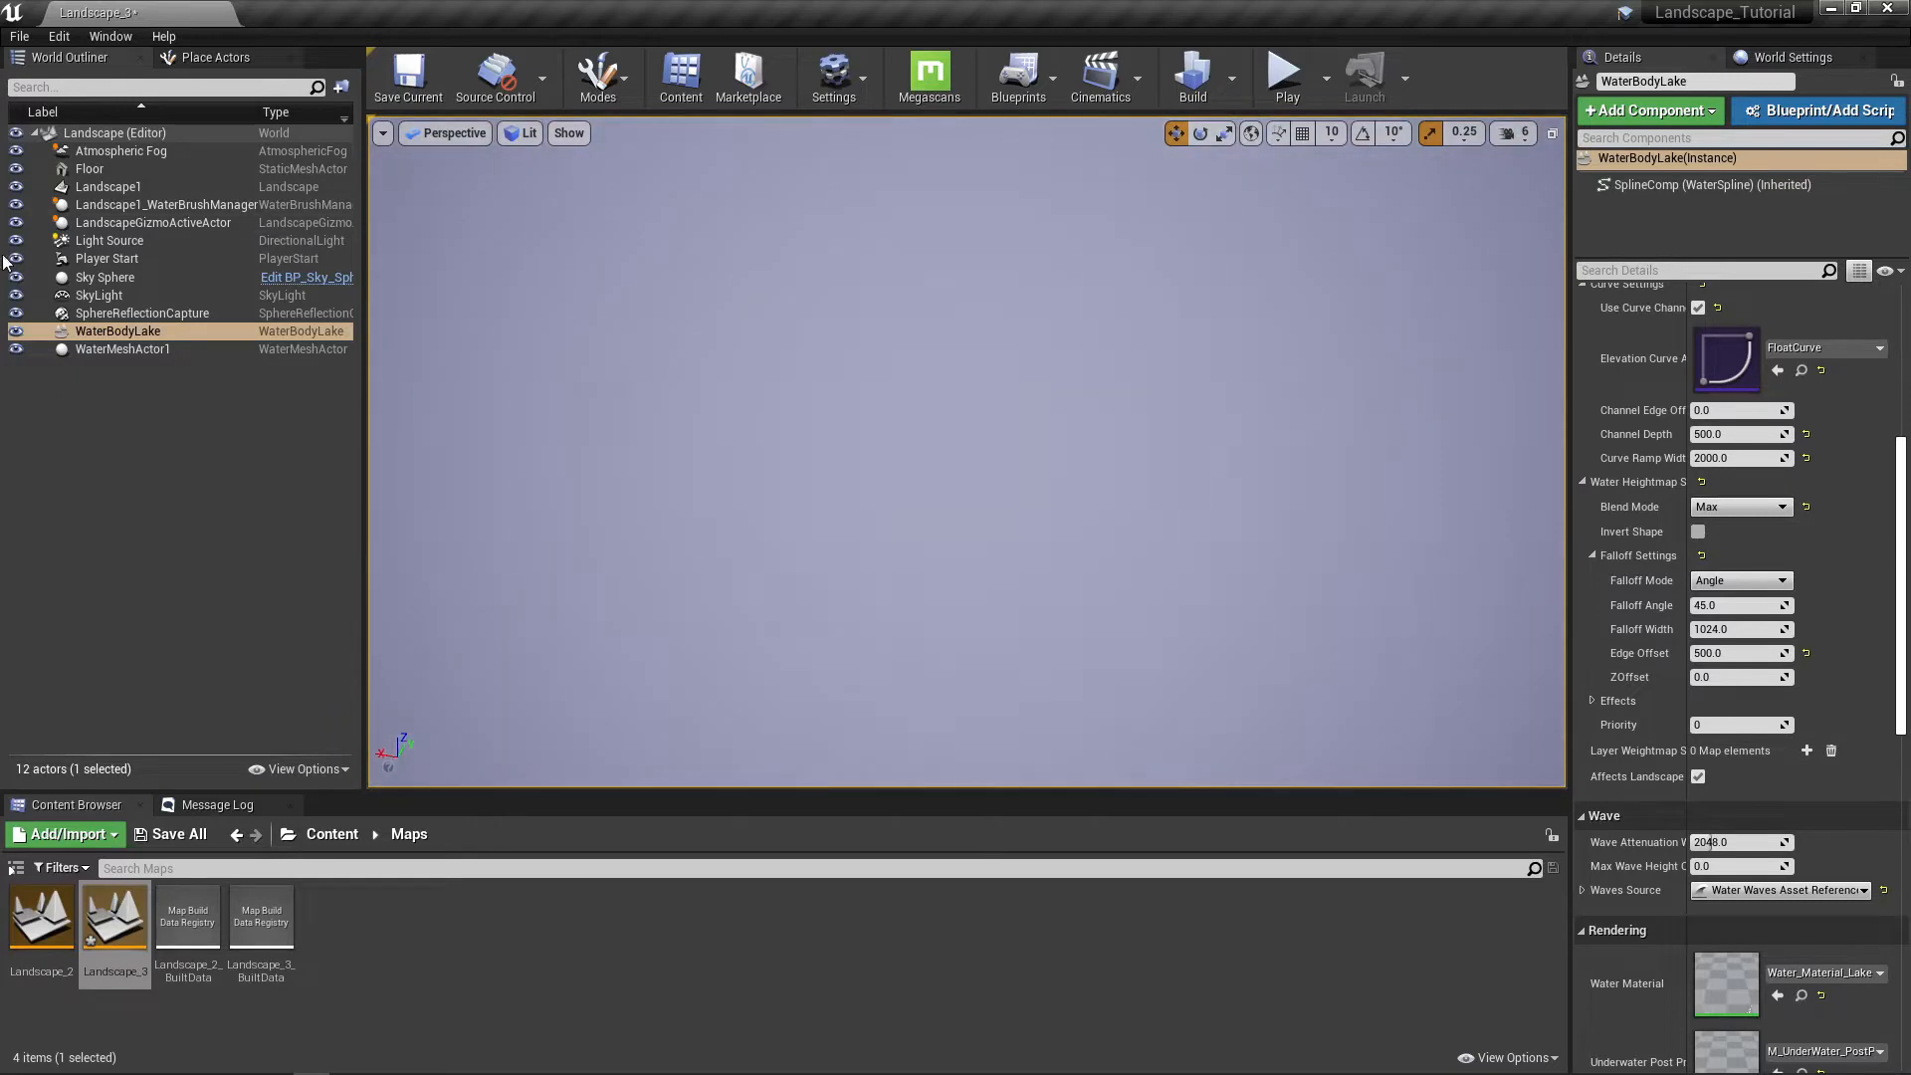
click(89, 259)
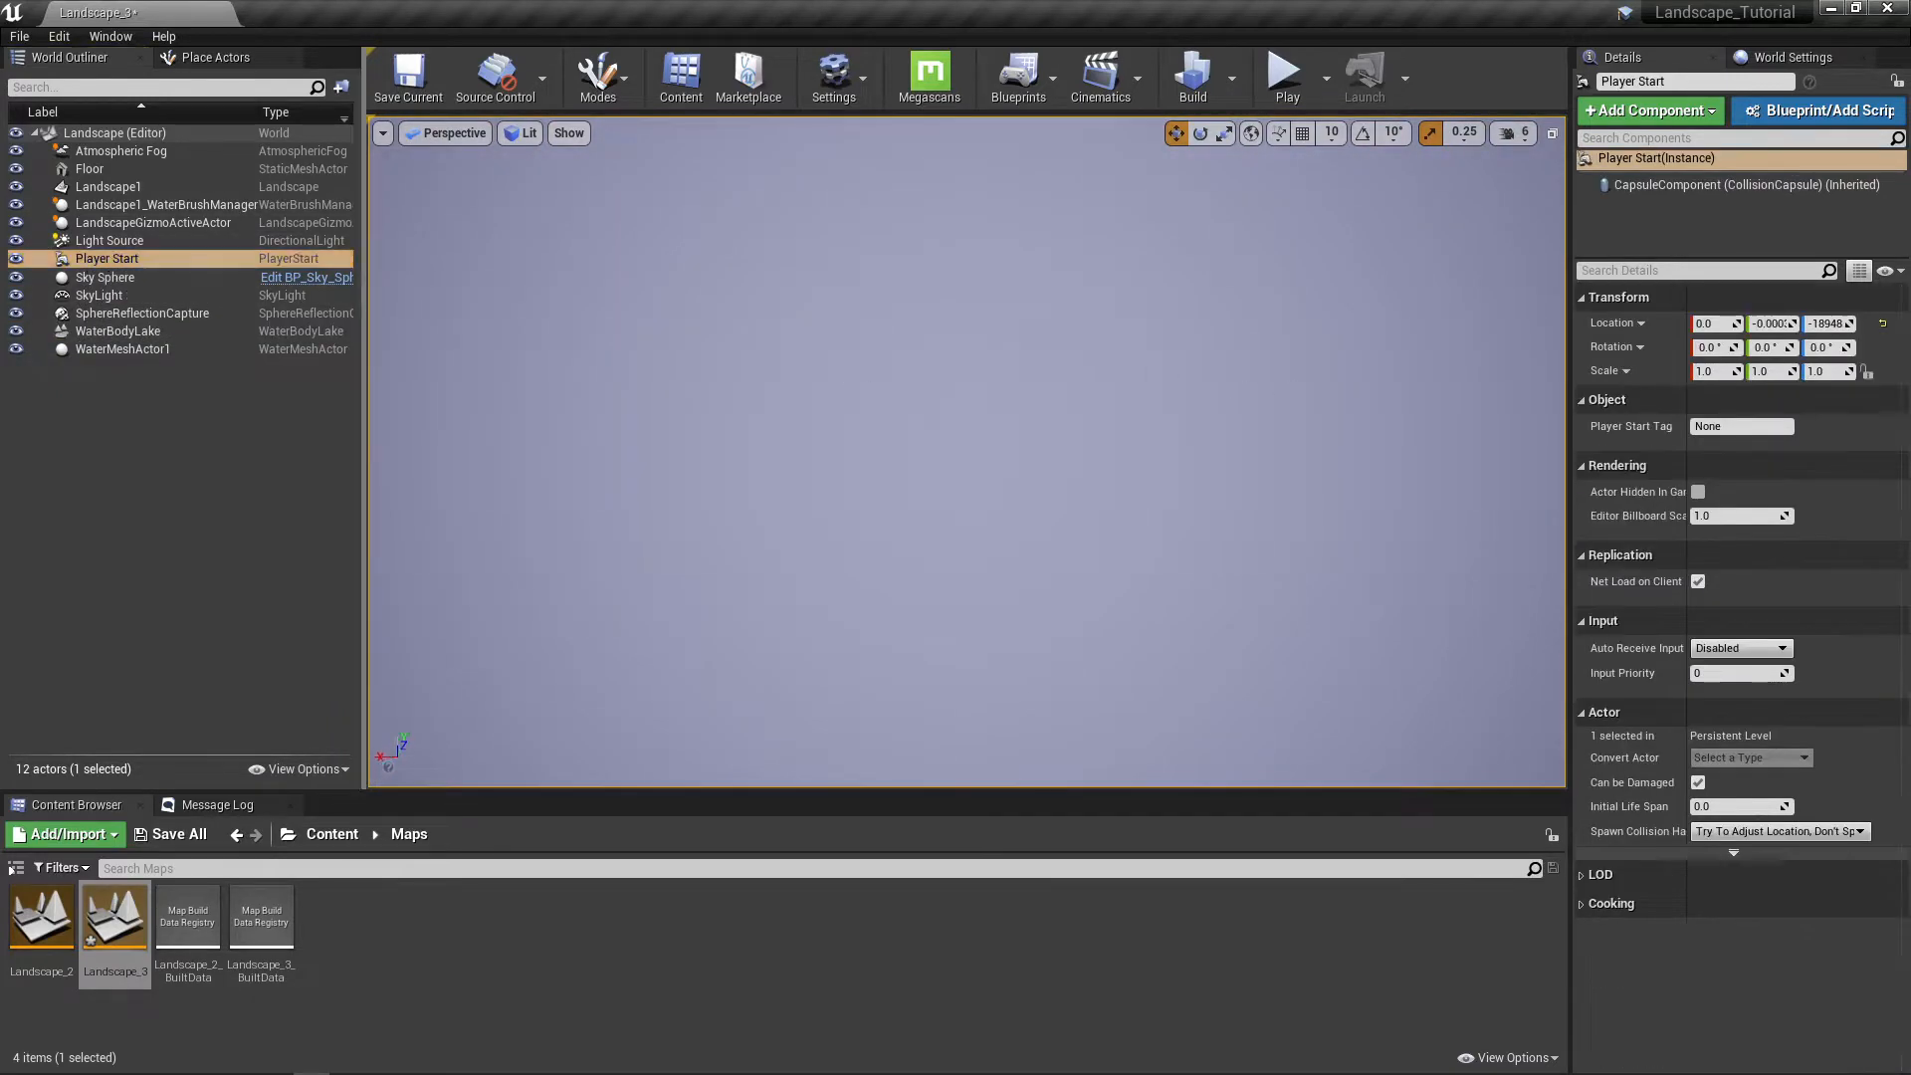
key(r)
key(f)
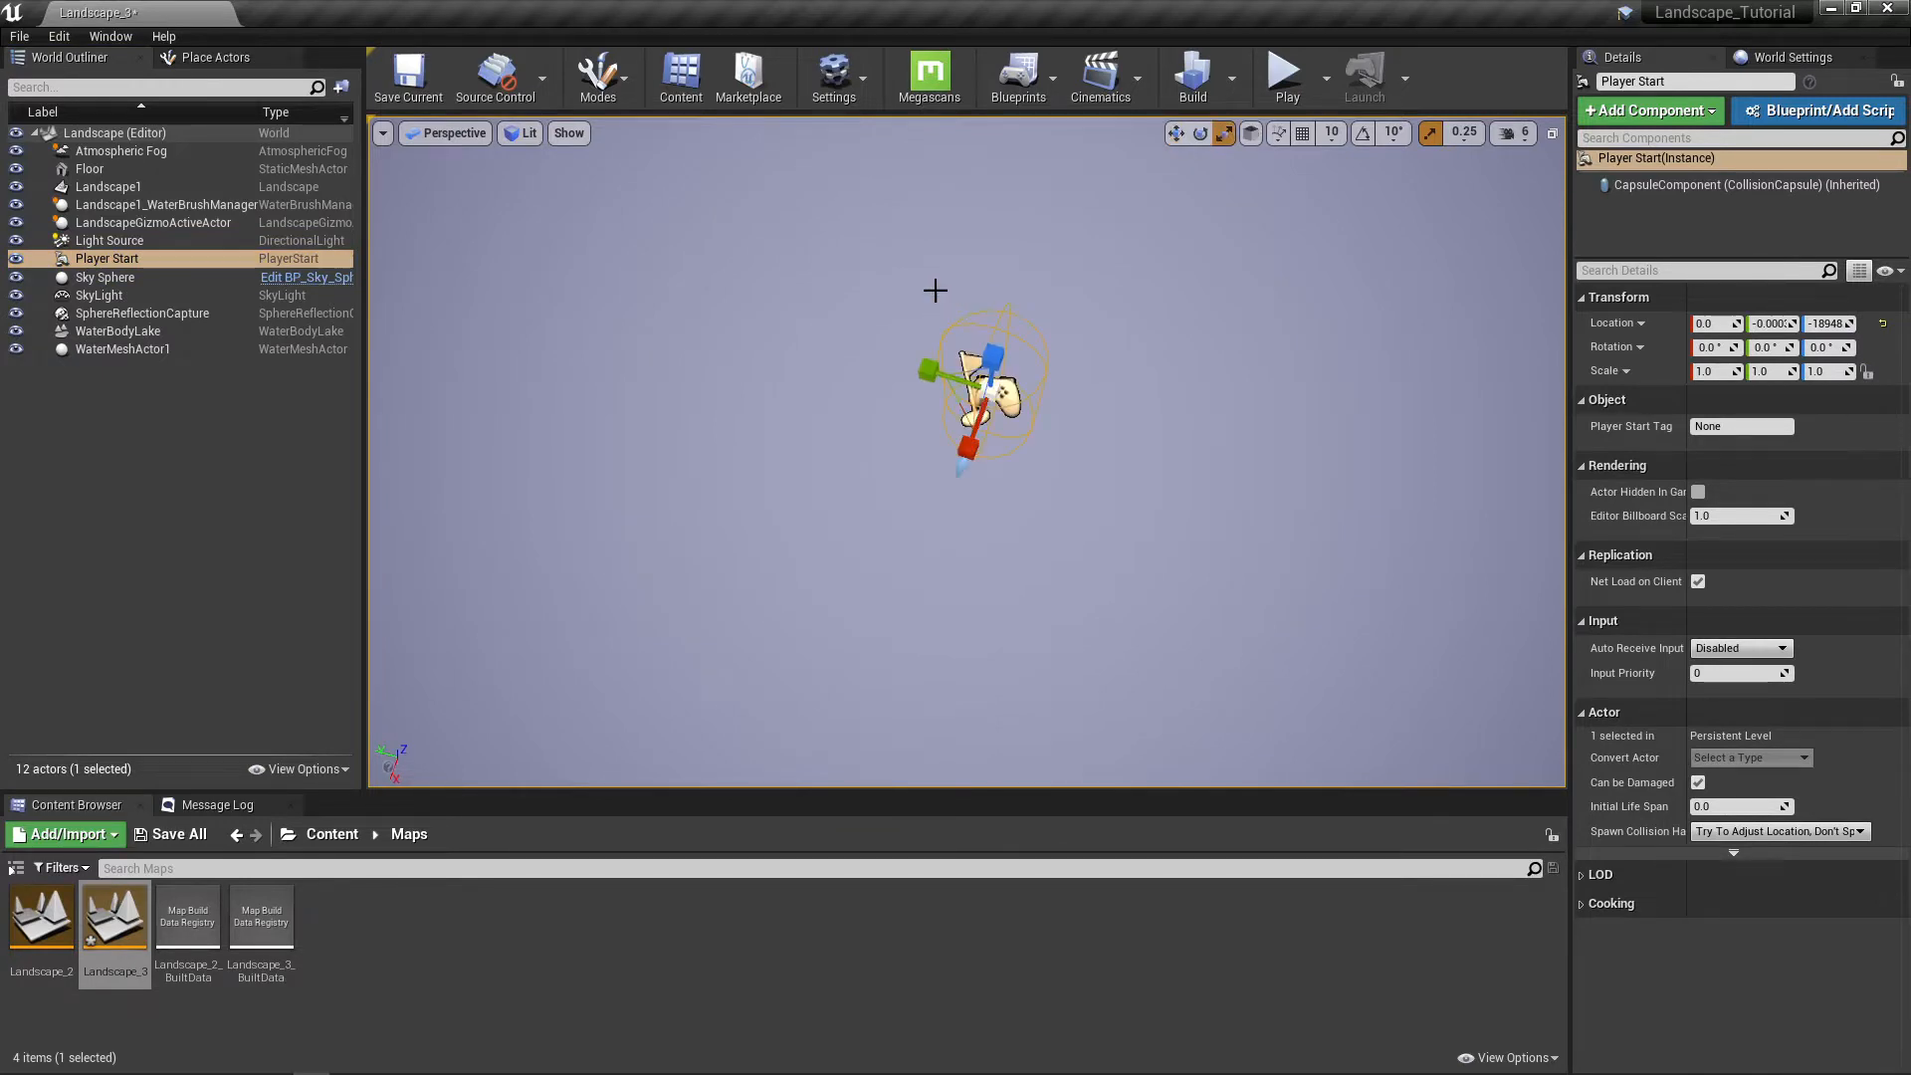
right_drag(936, 291, 996, 129)
key(f)
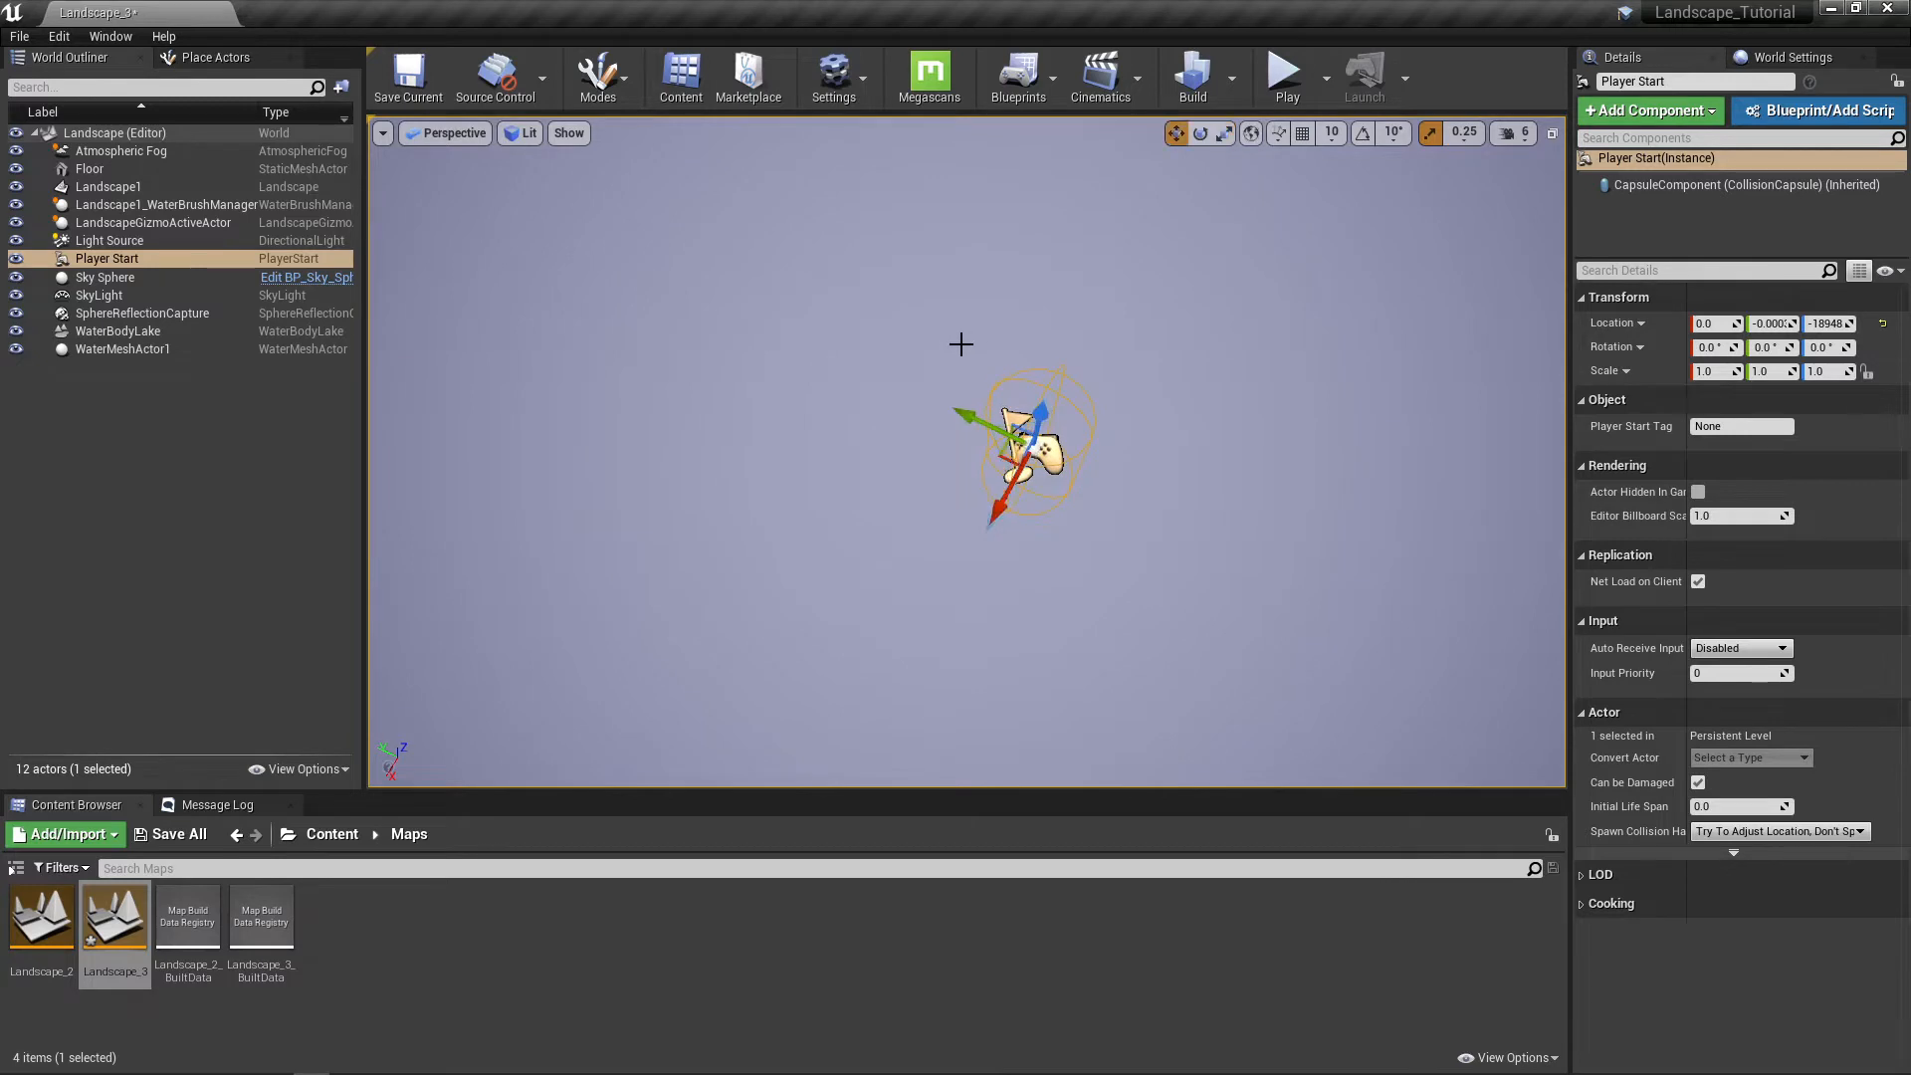
right_drag(961, 344, 981, 248)
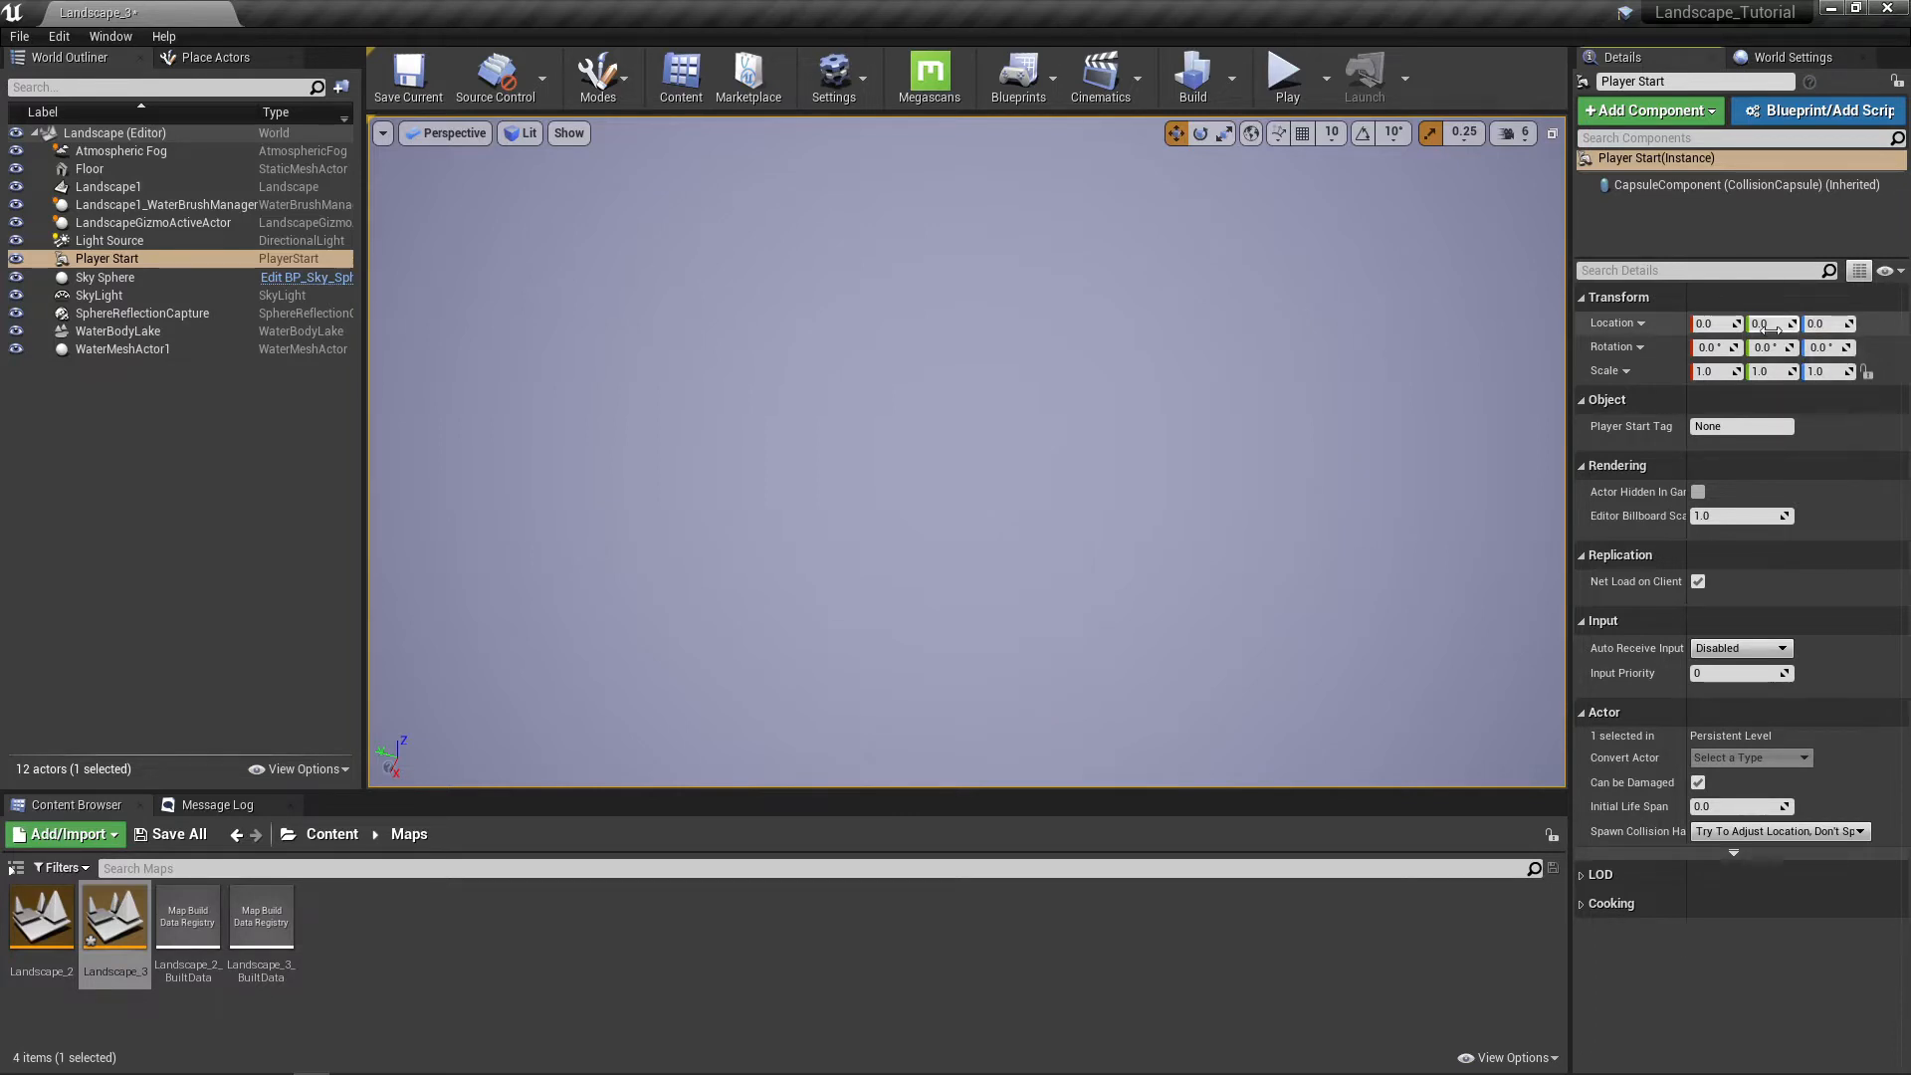
key(f)
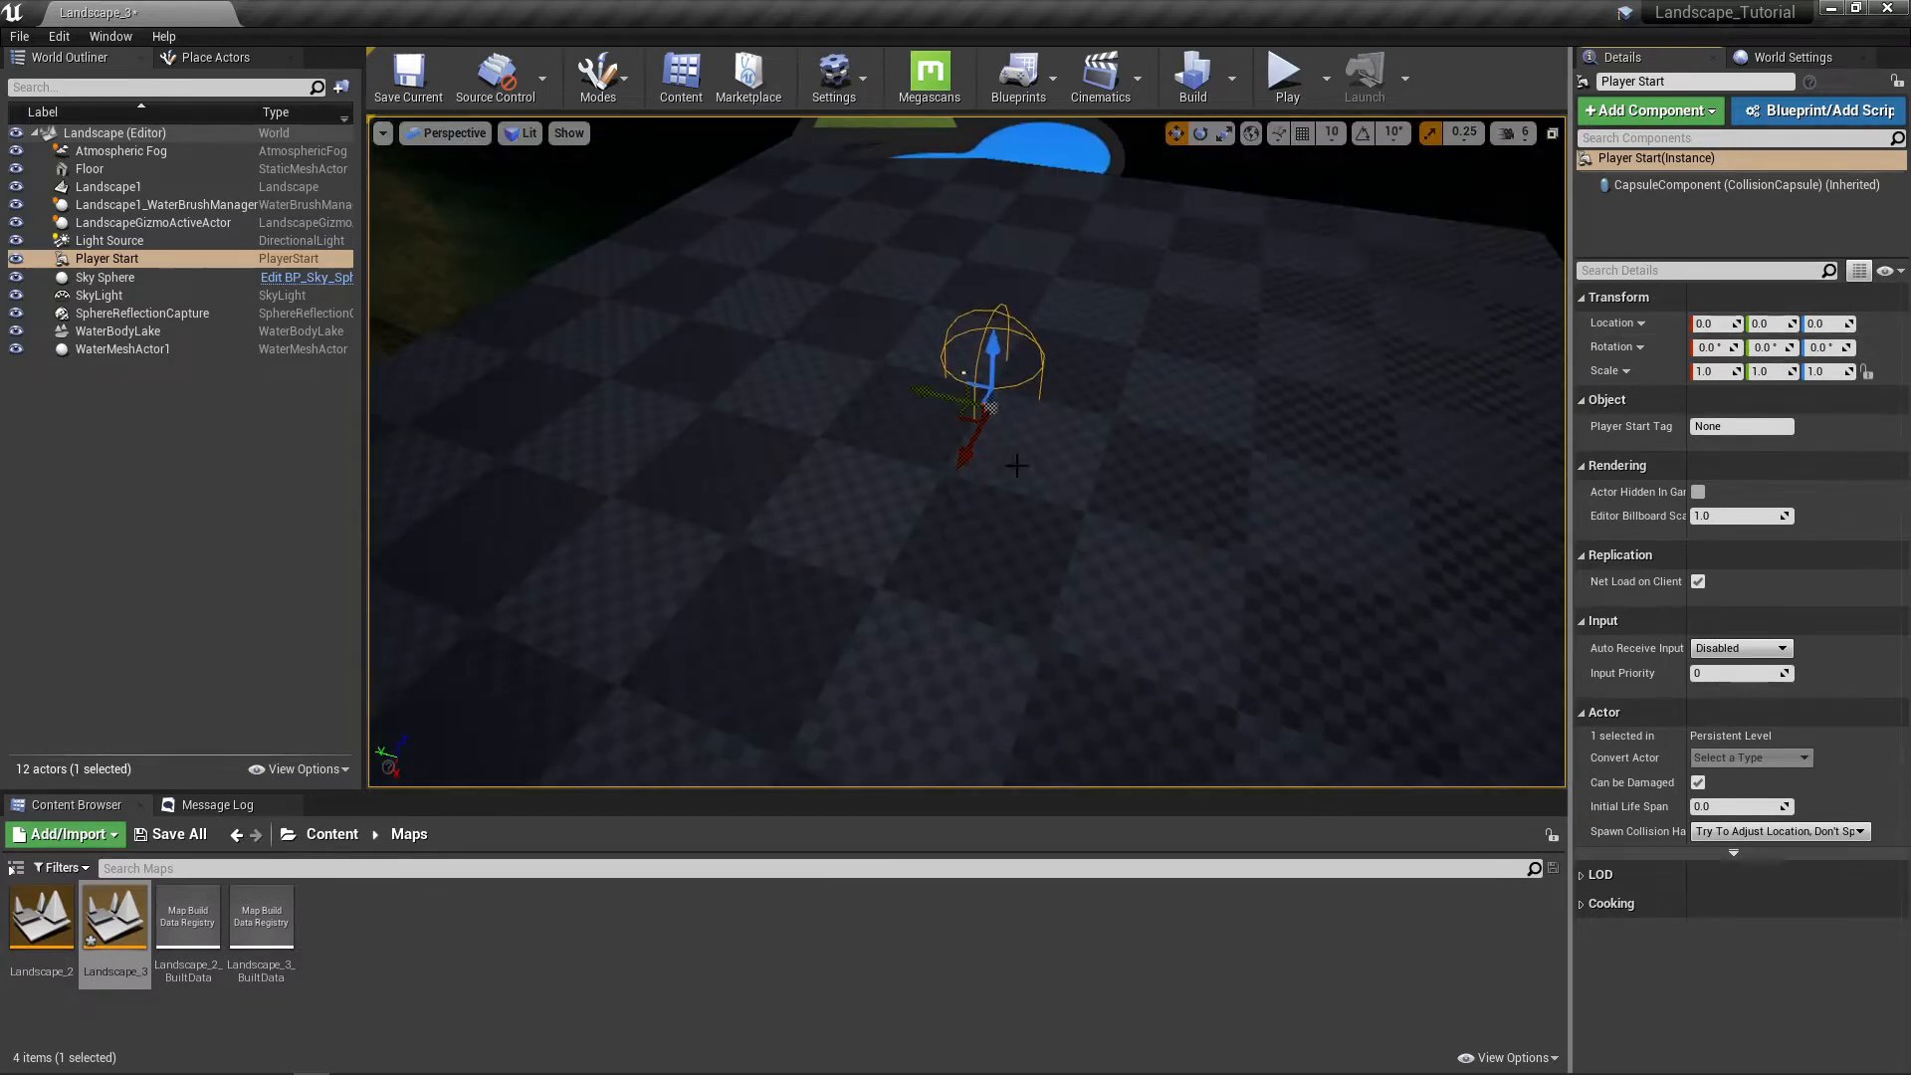
Step: Raise the Player Start above the floor platform to about 129 on Z and play the level
right_drag(972, 492, 980, 418)
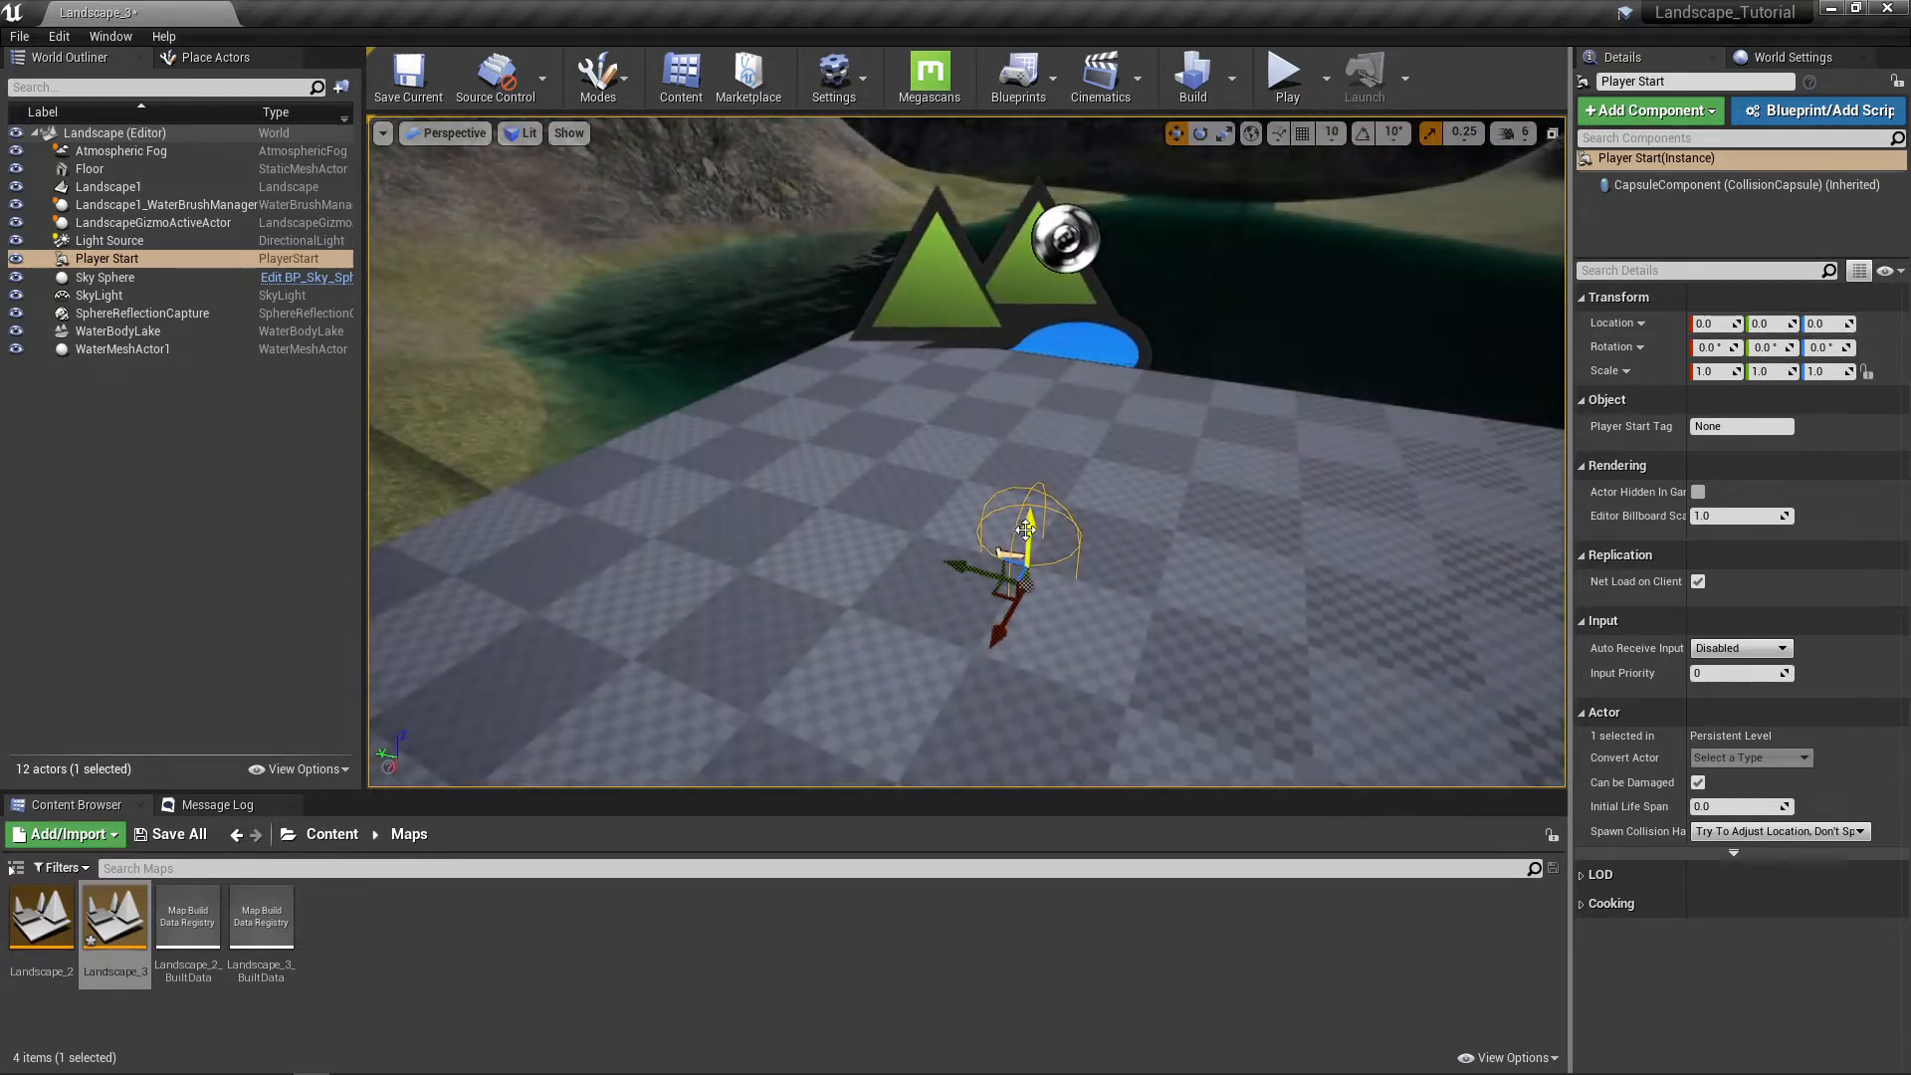
drag(1025, 529, 1012, 341)
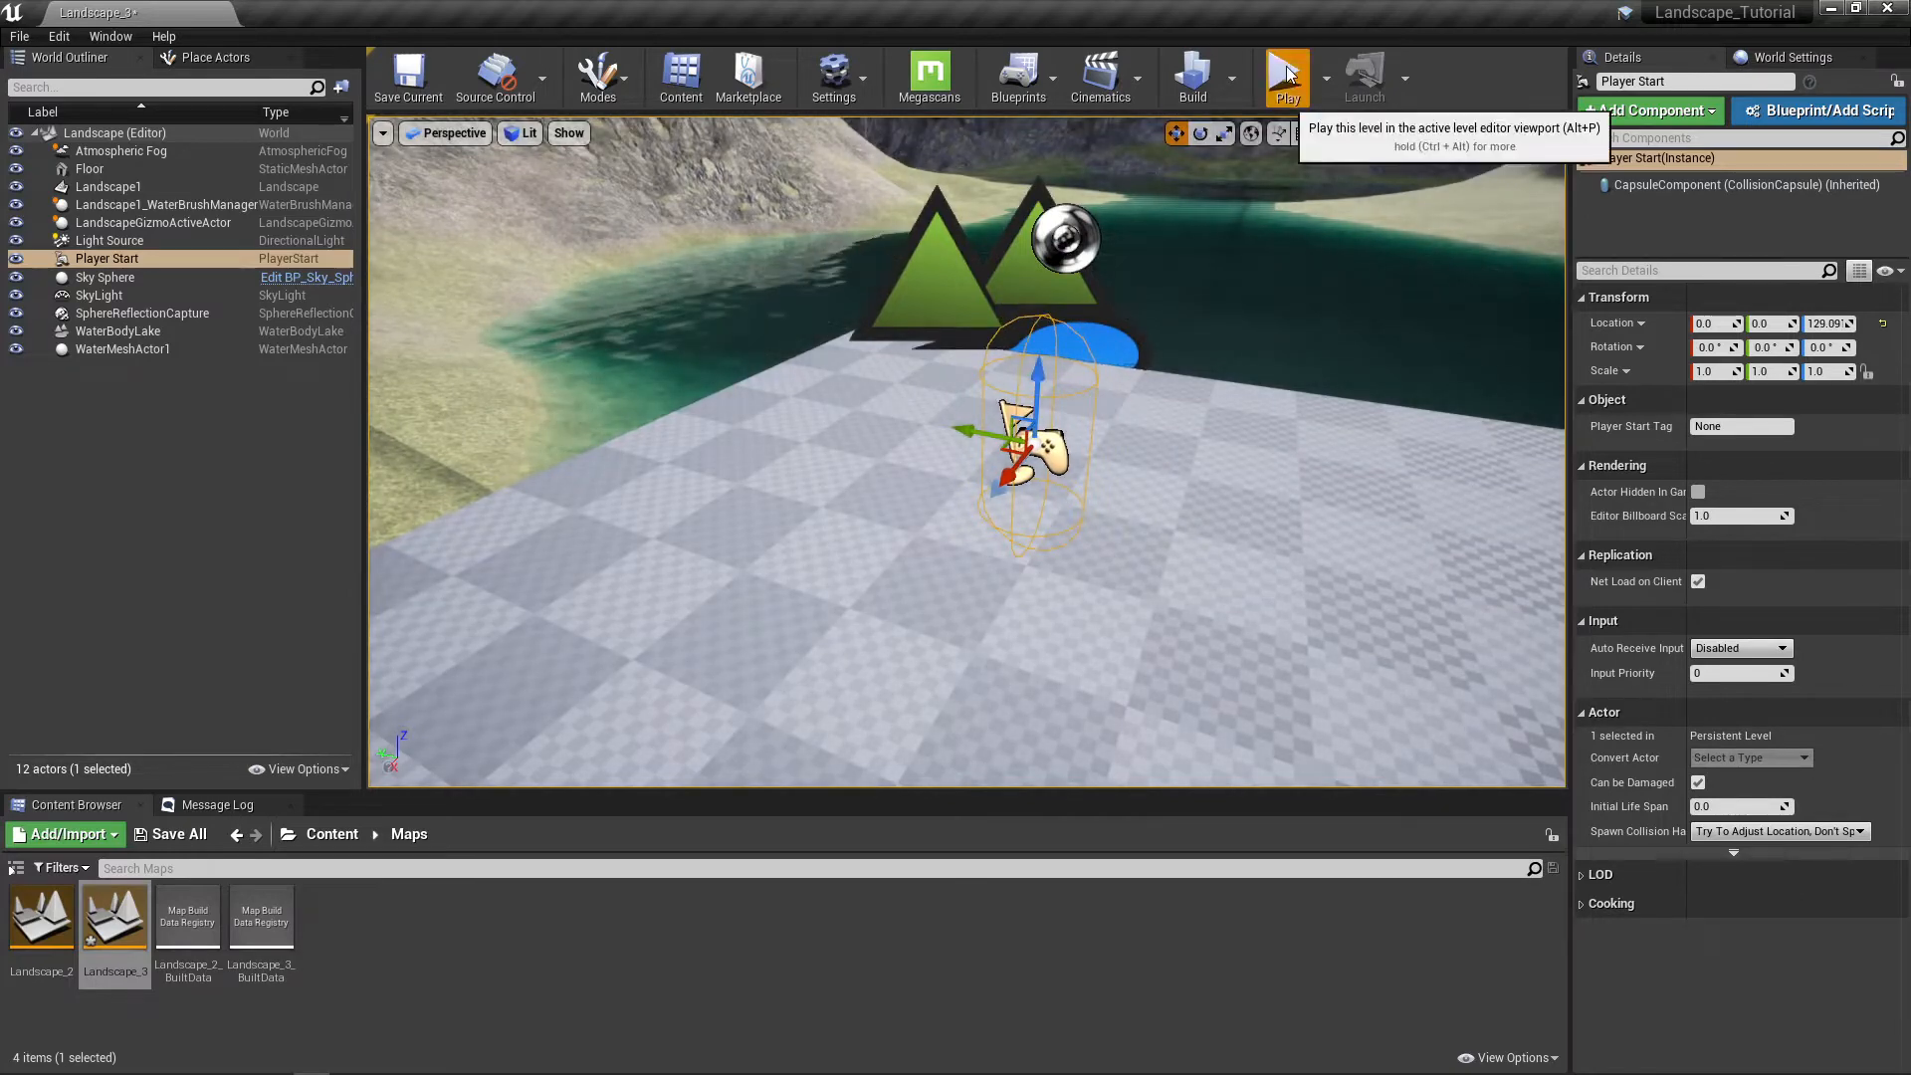
click(1287, 75)
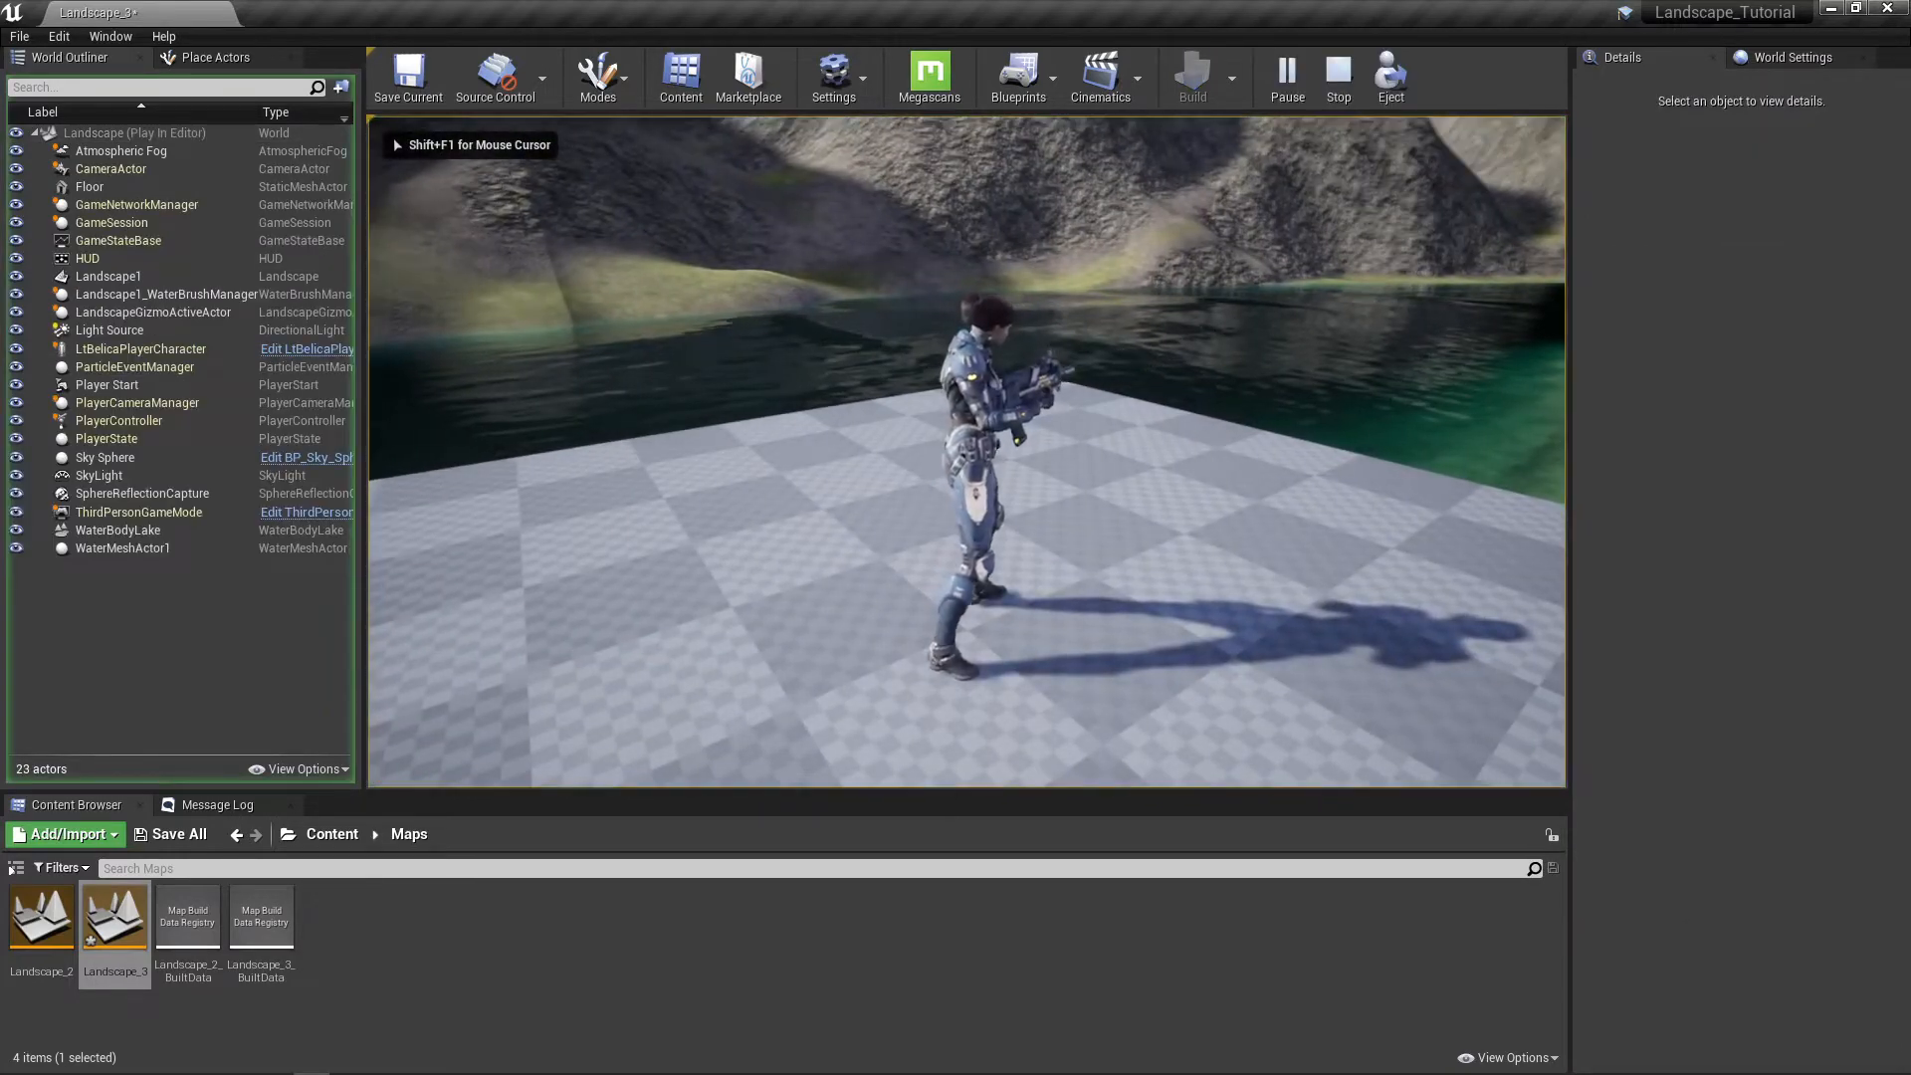
Step: Walk the character off the floor platform through the lake and onto the sandy shore, and end the play session
key(w)
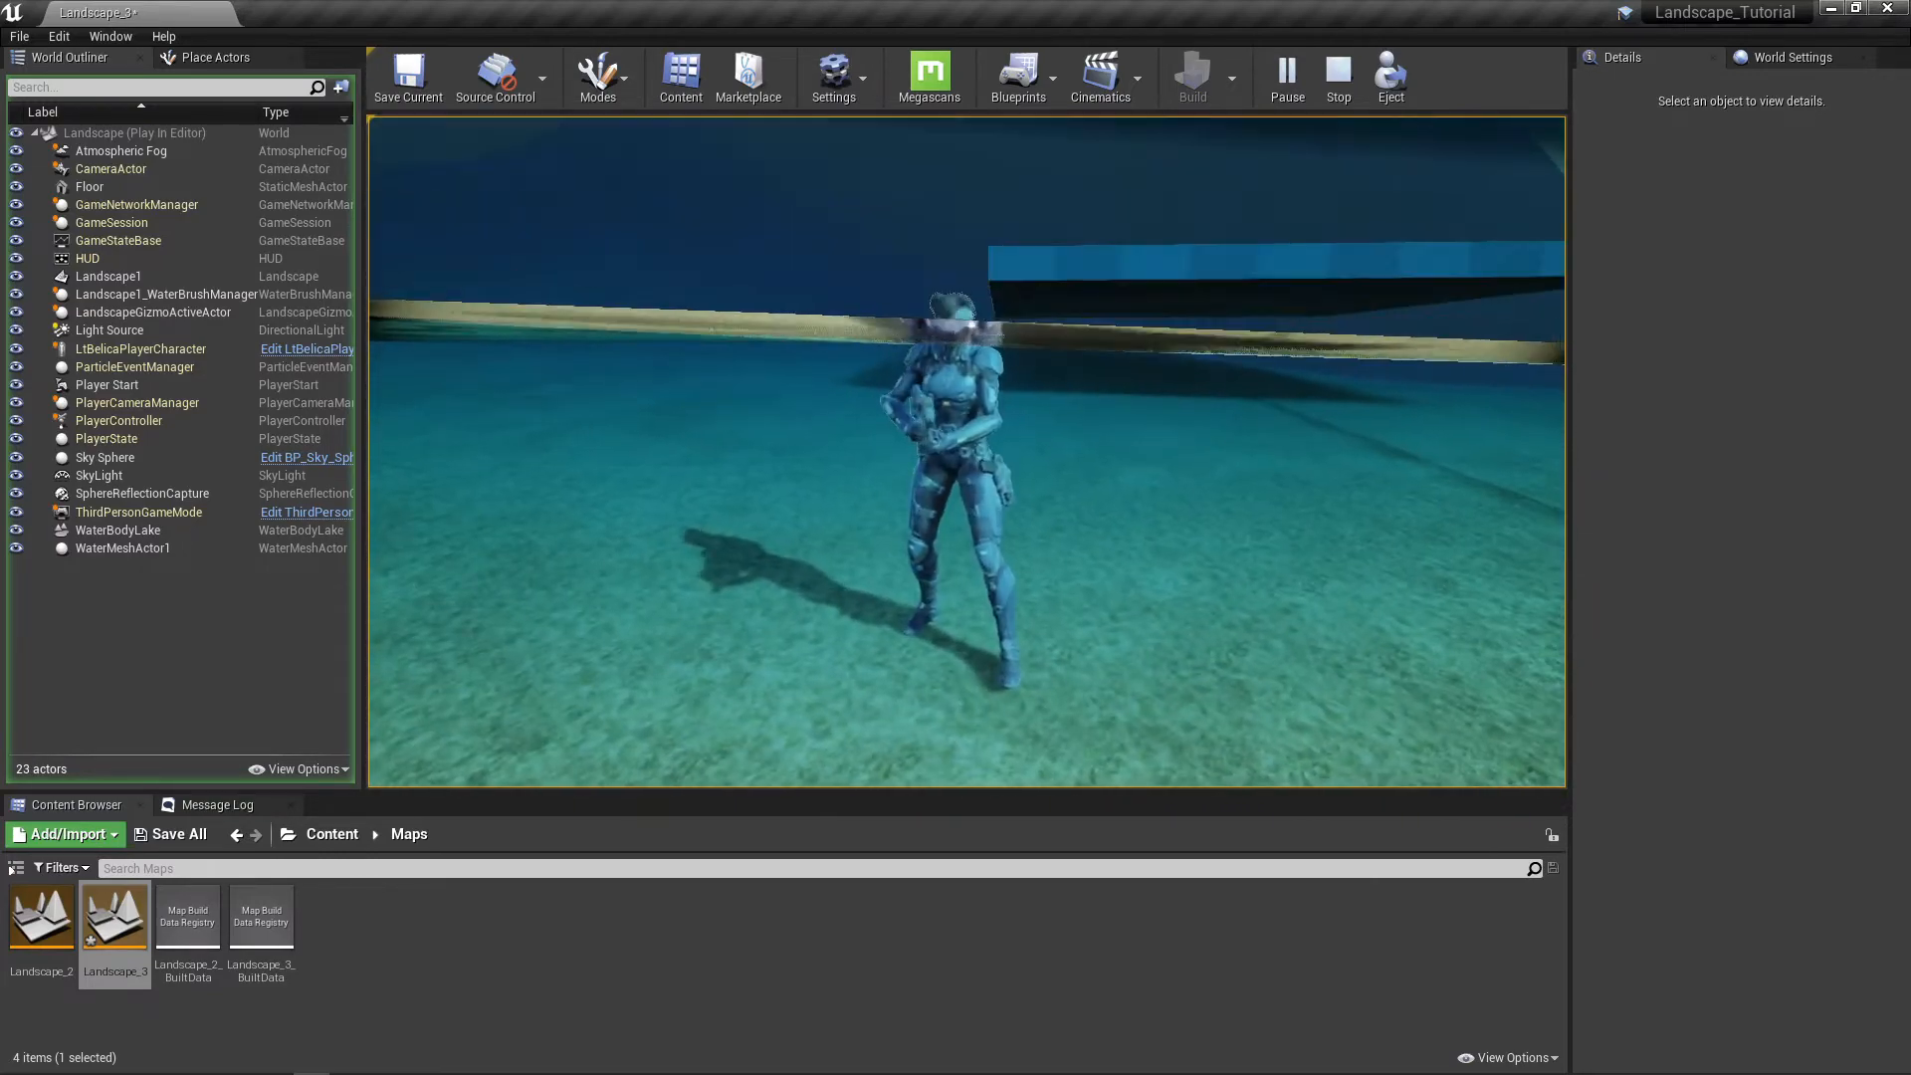
key(w)
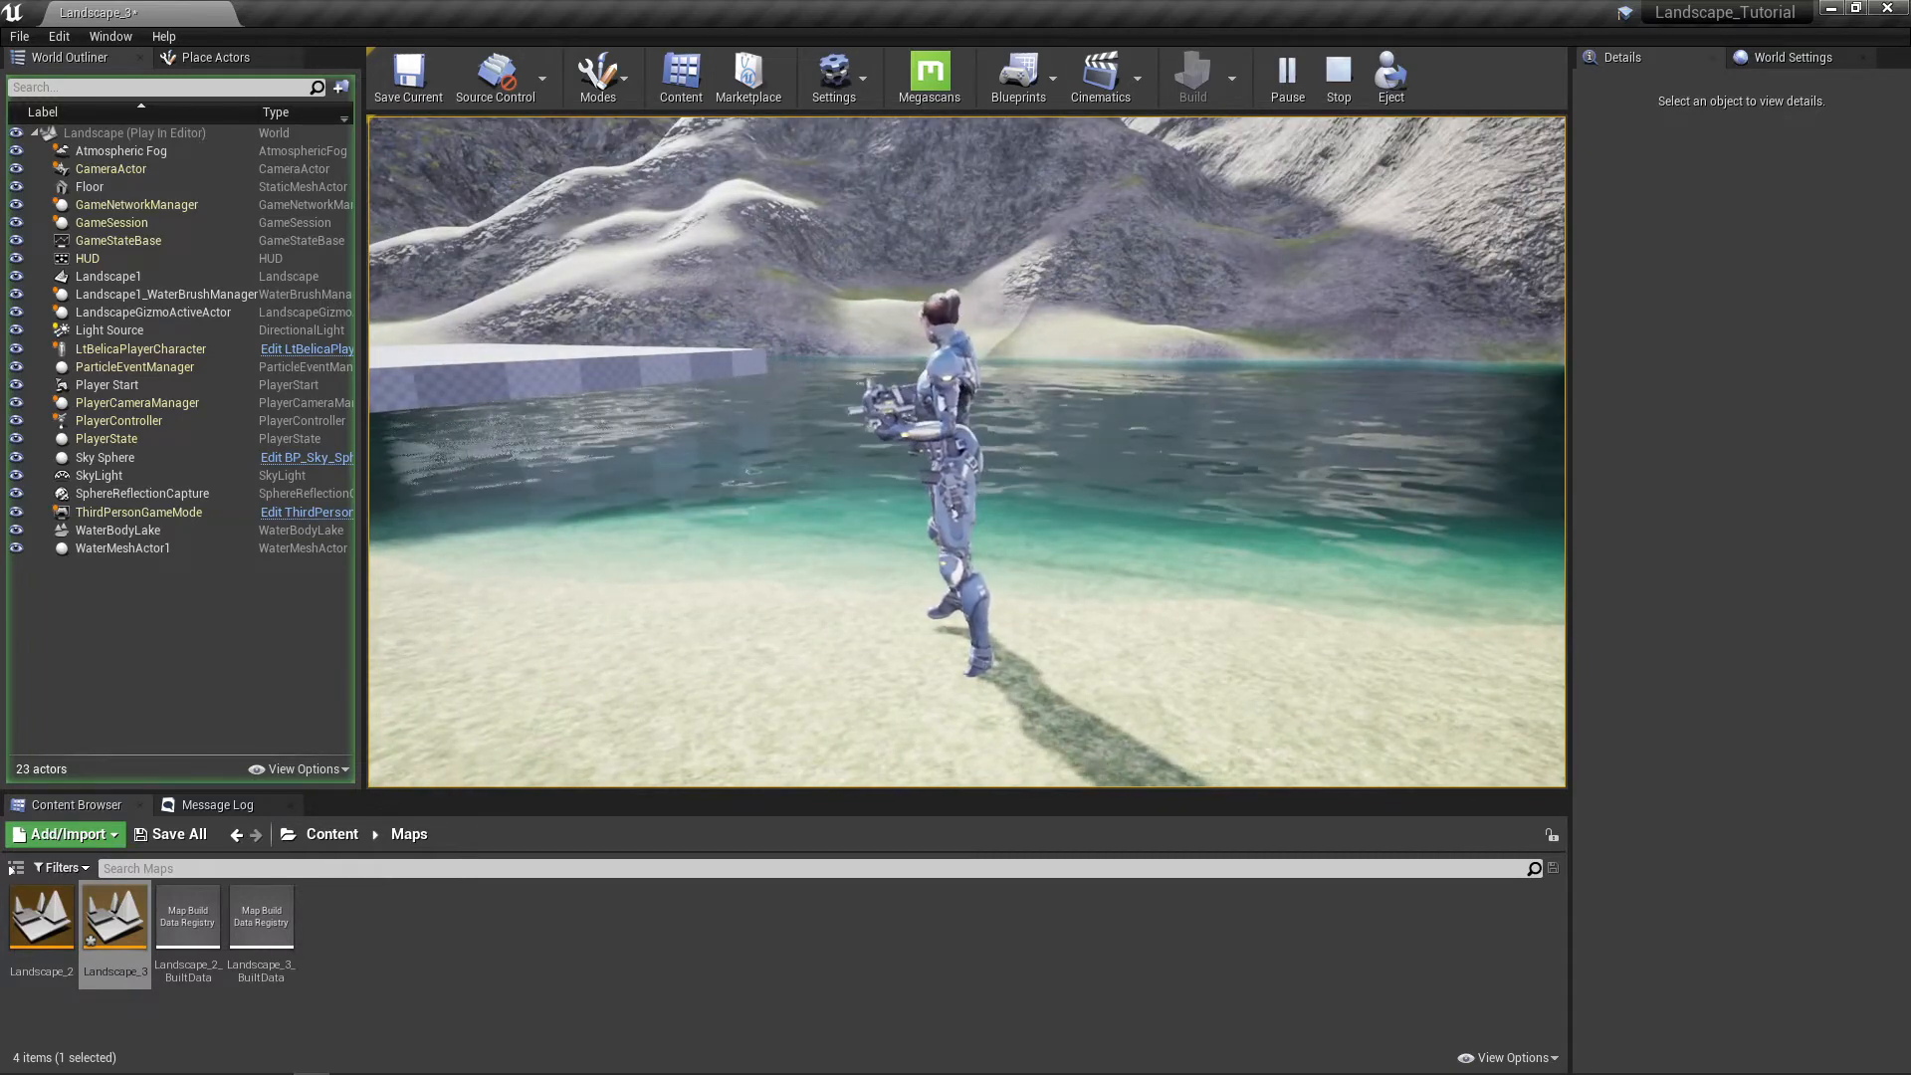
key(Escape)
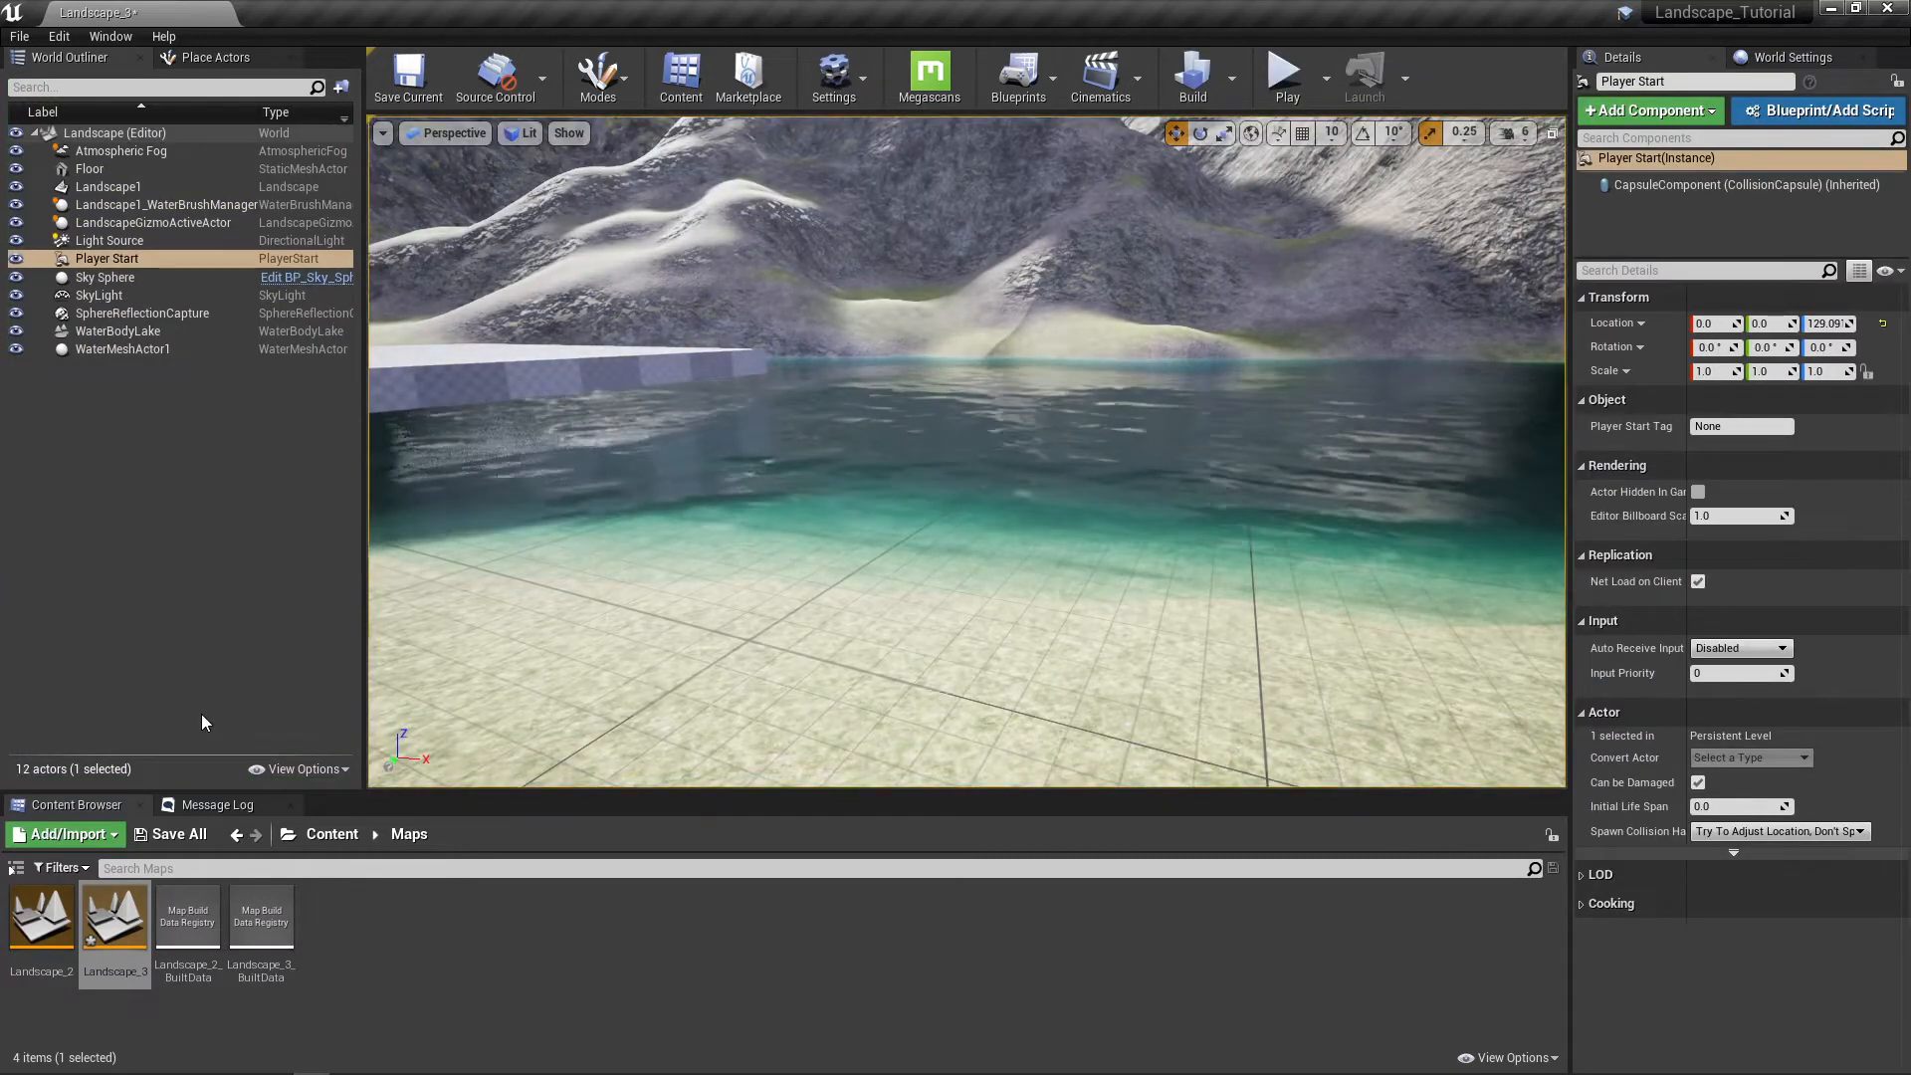
Step: Select WaterBodyLake and open its Water_Material_Lake water material for editing
click(99, 330)
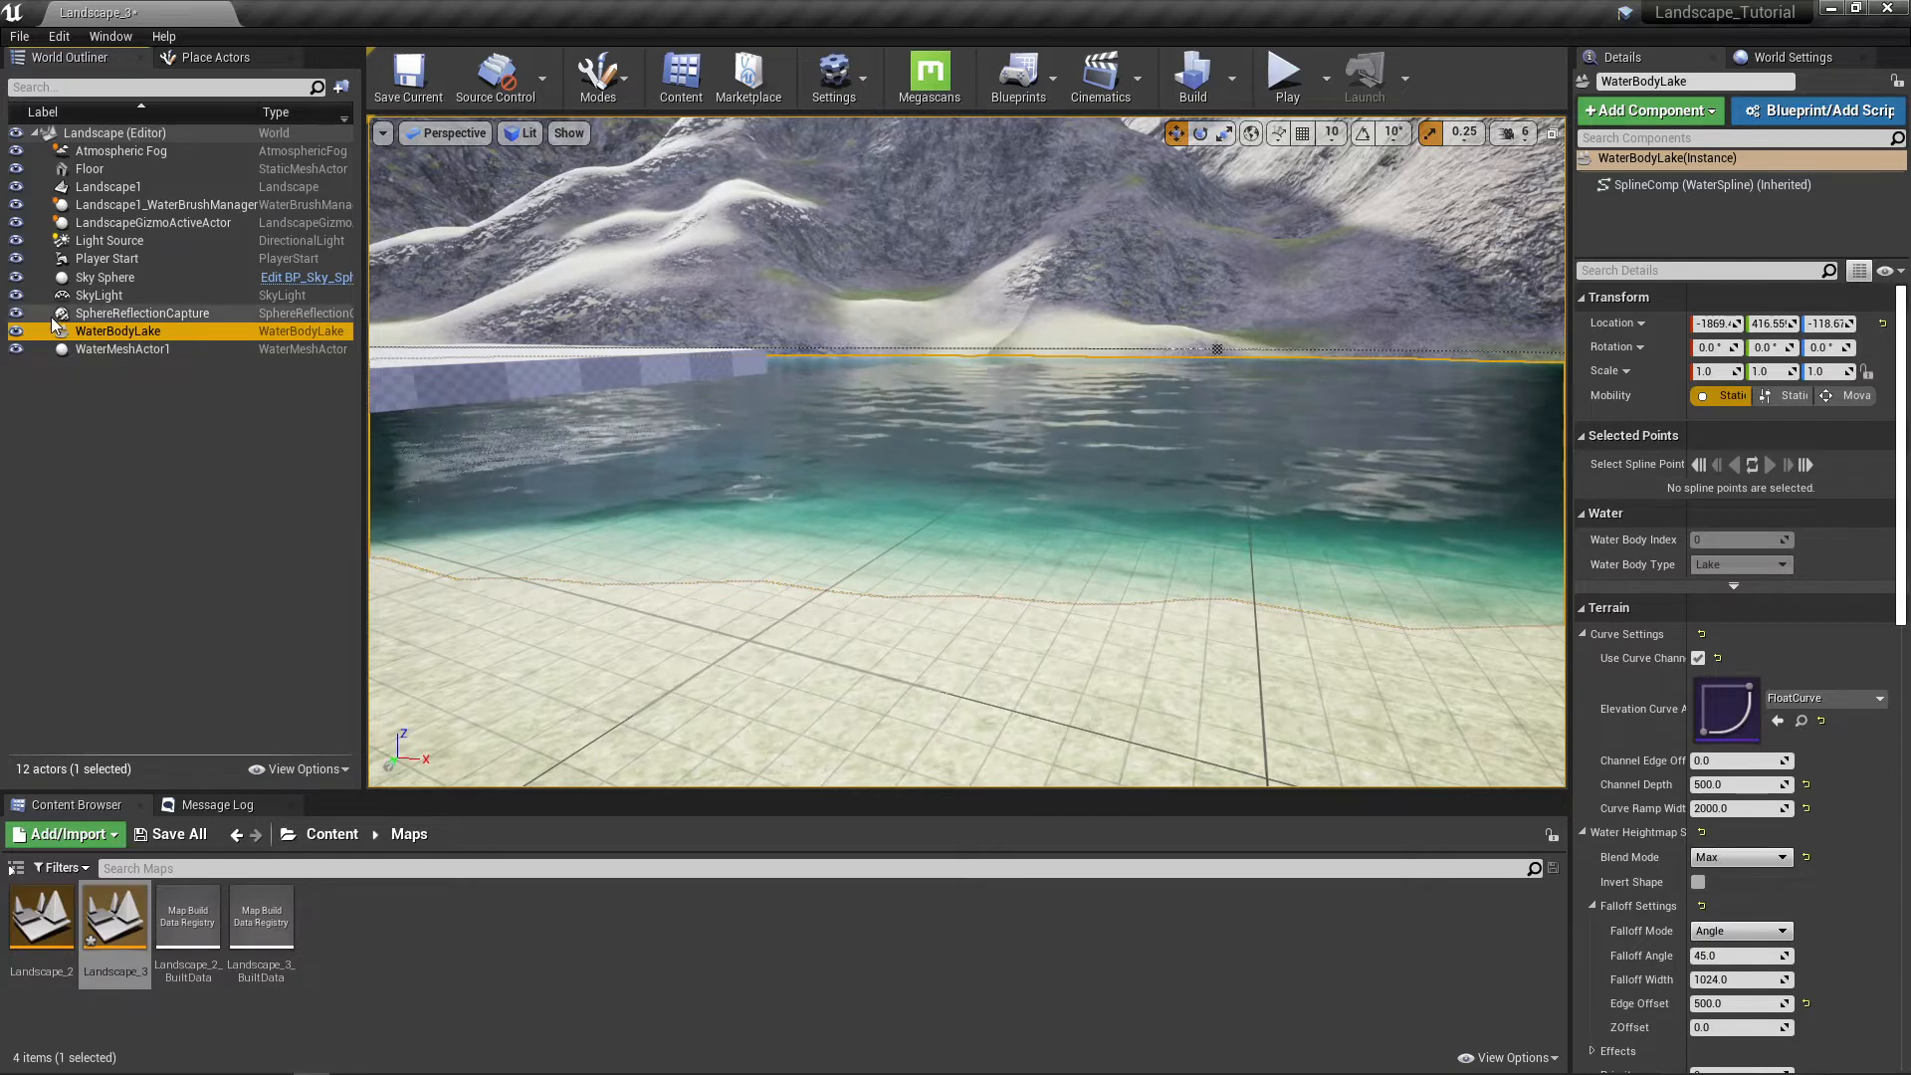
scroll(1136, 355, down, 2)
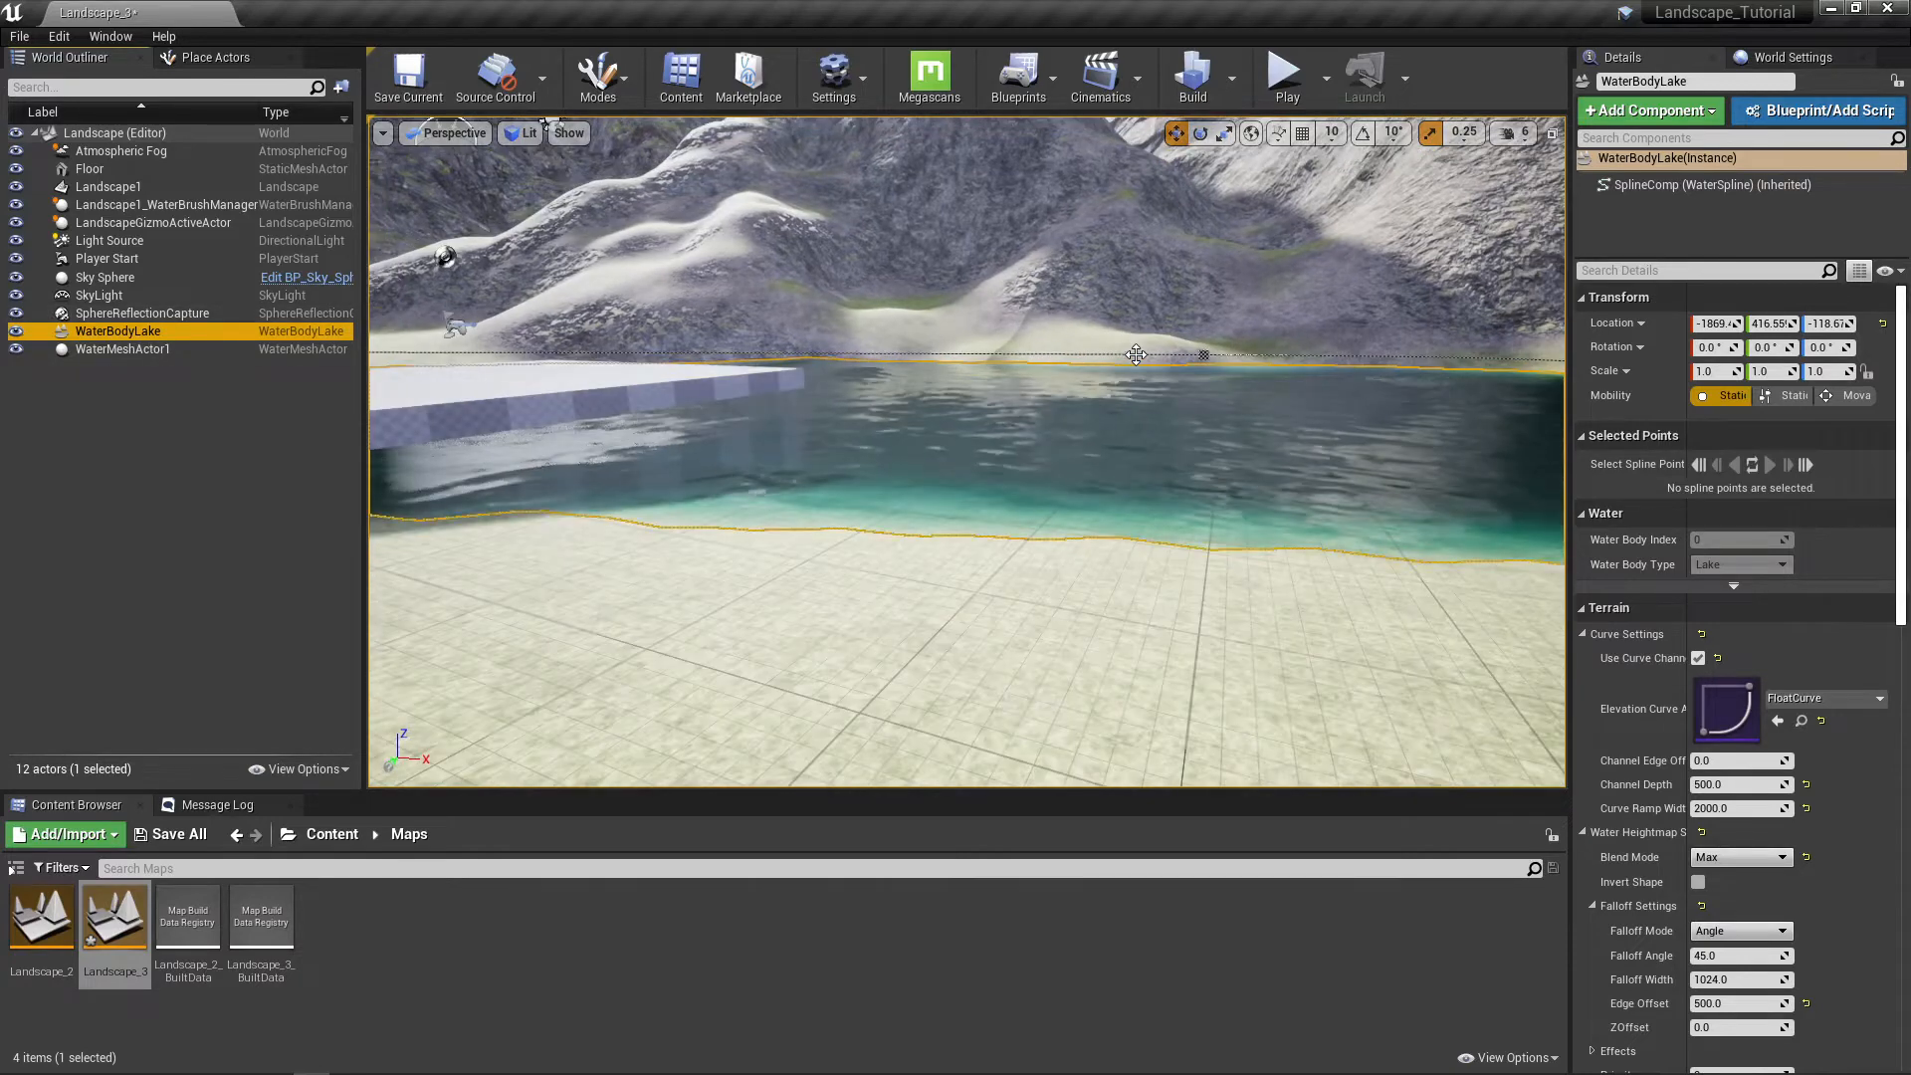
scroll(1711, 430, down, 5)
scroll(1718, 435, down, 8)
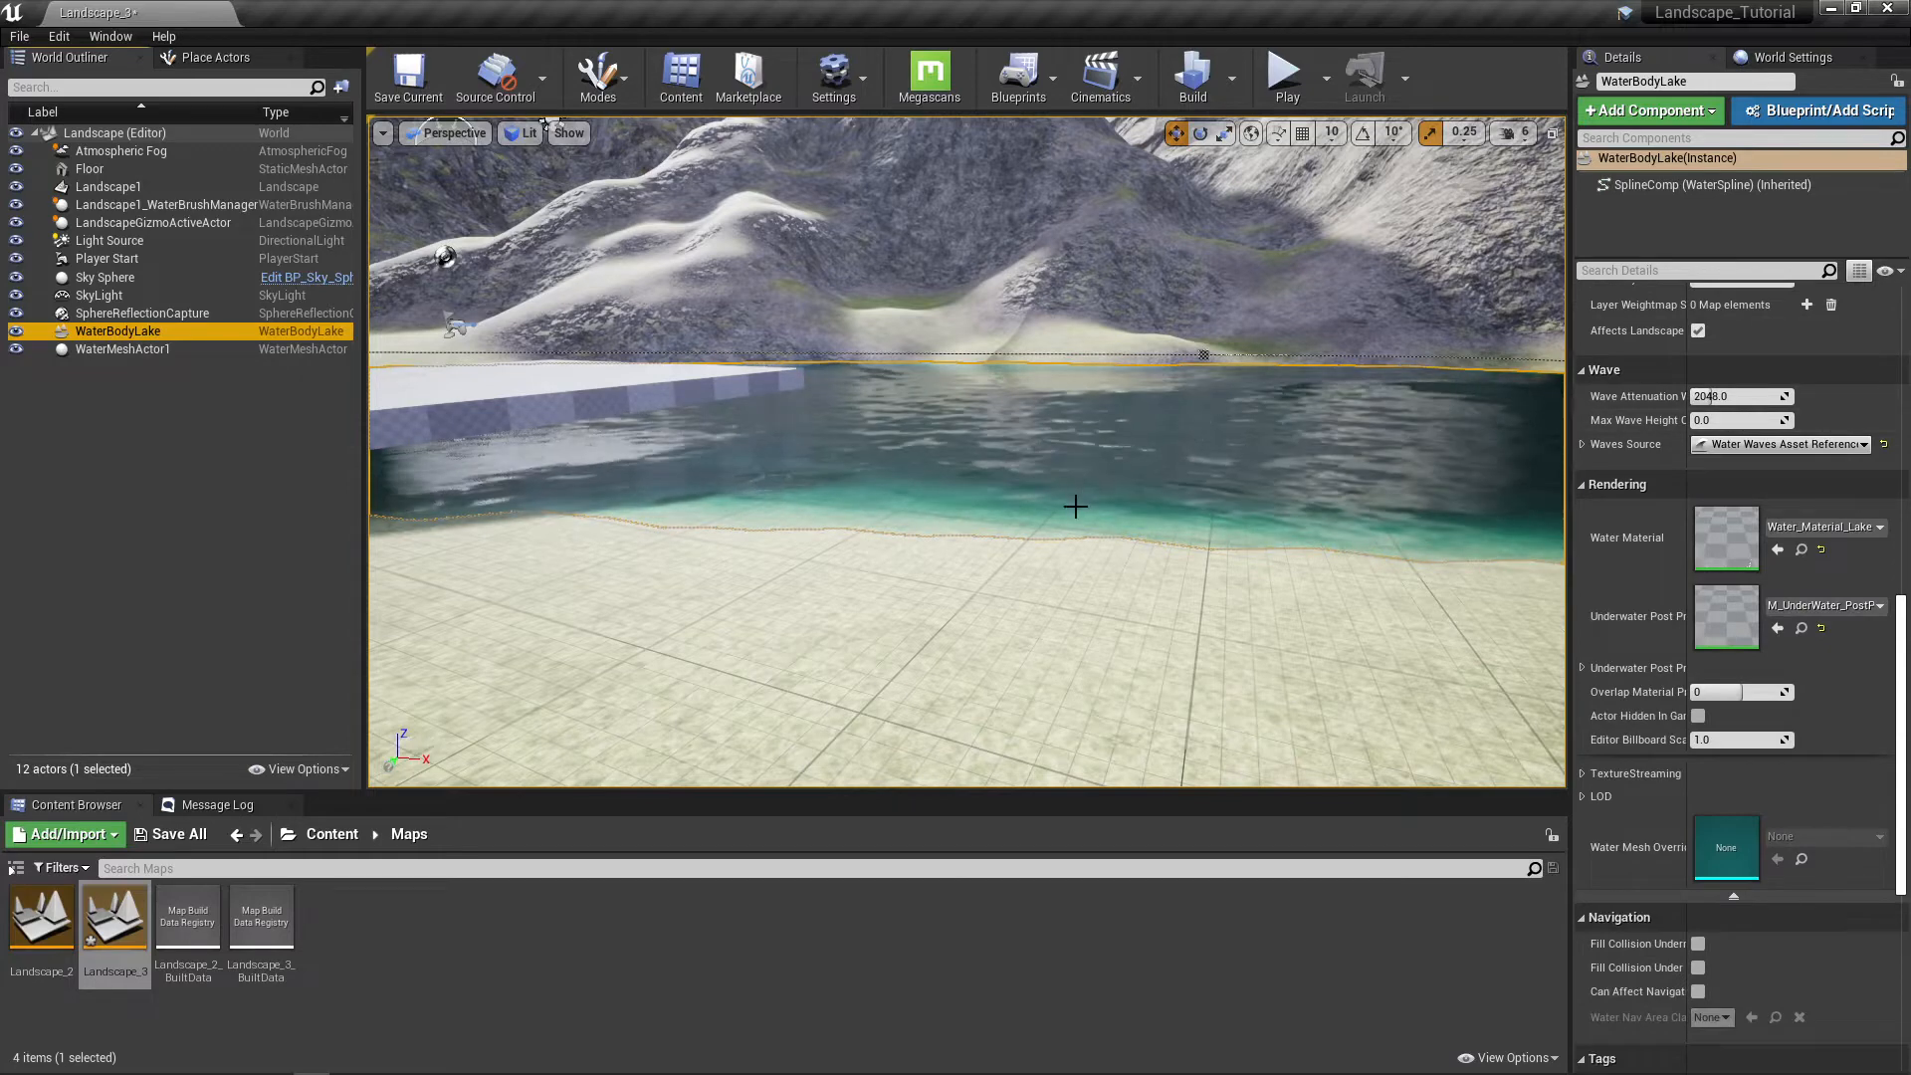
double_click(1728, 537)
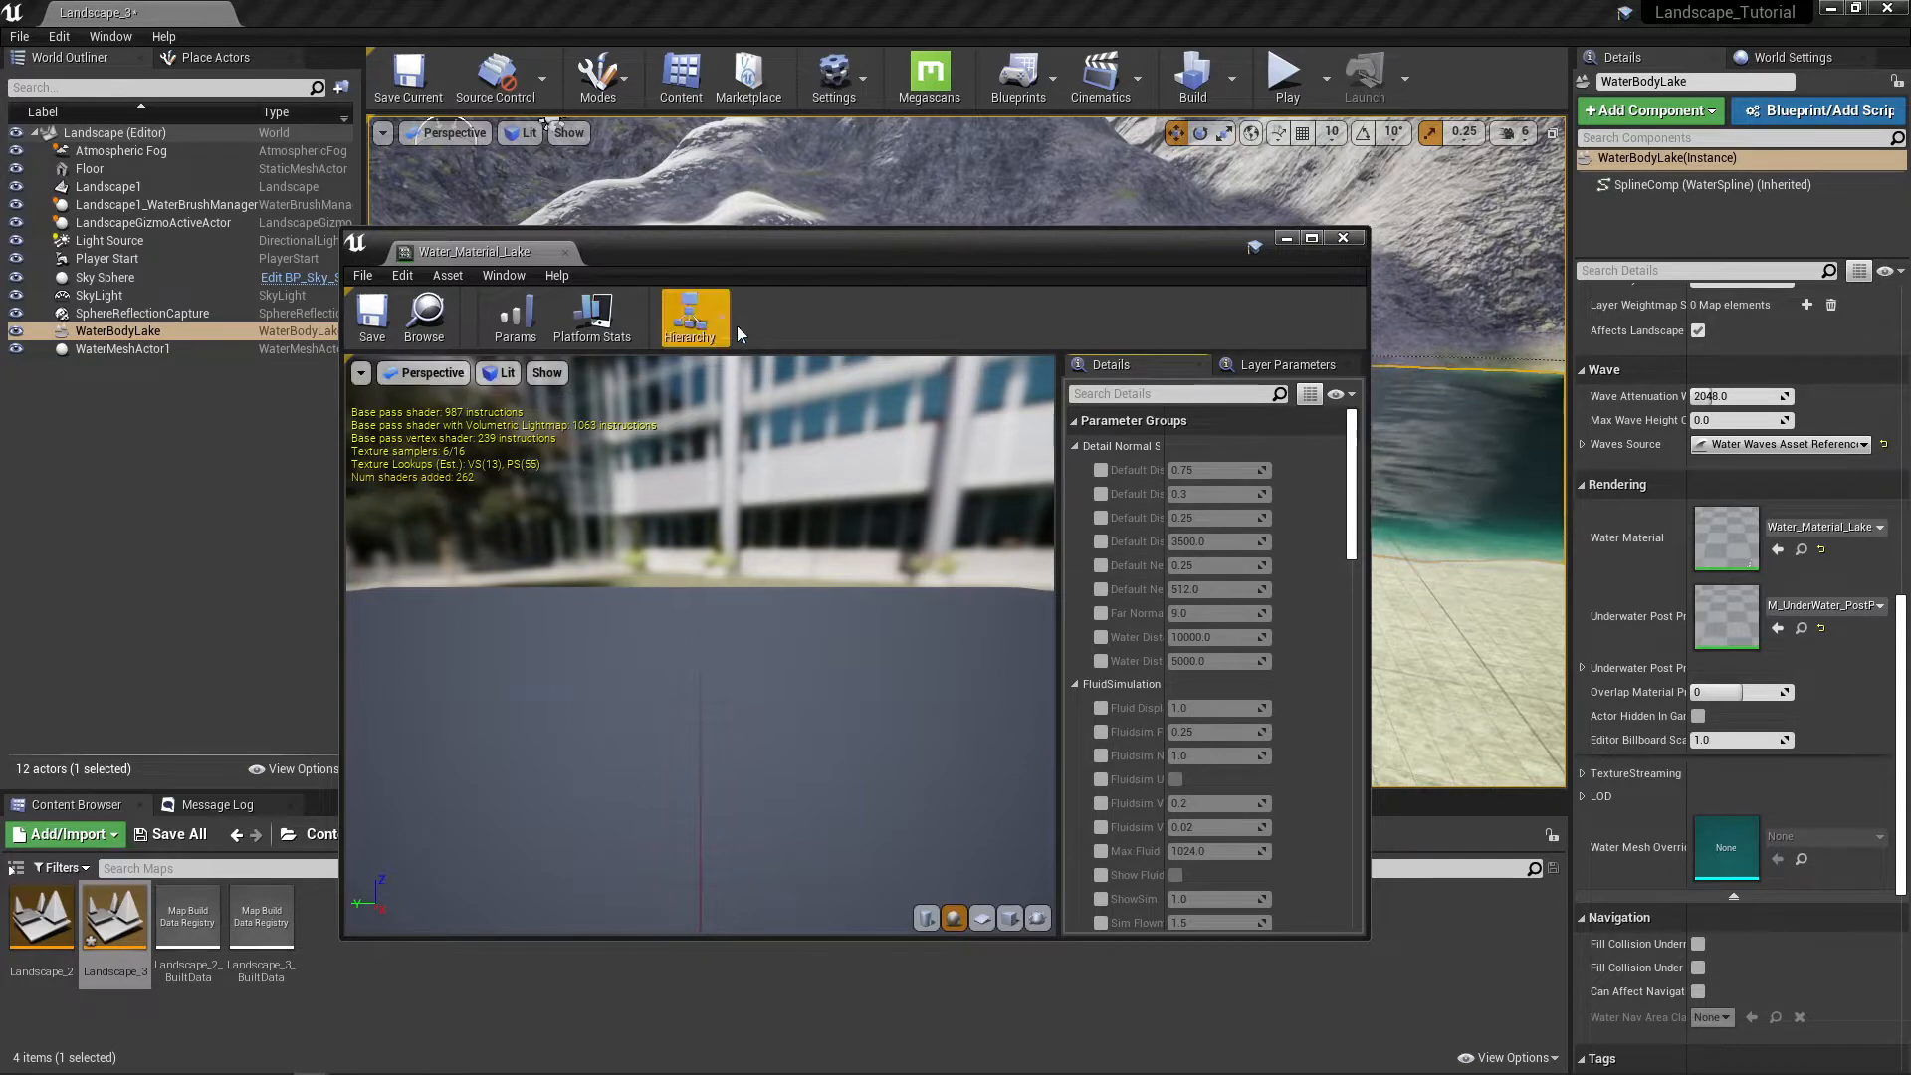
Step: Find the Absorption and Scattering values among the lake material's global vector parameters
scroll(1148, 517, down, 5)
scroll(1170, 518, down, 6)
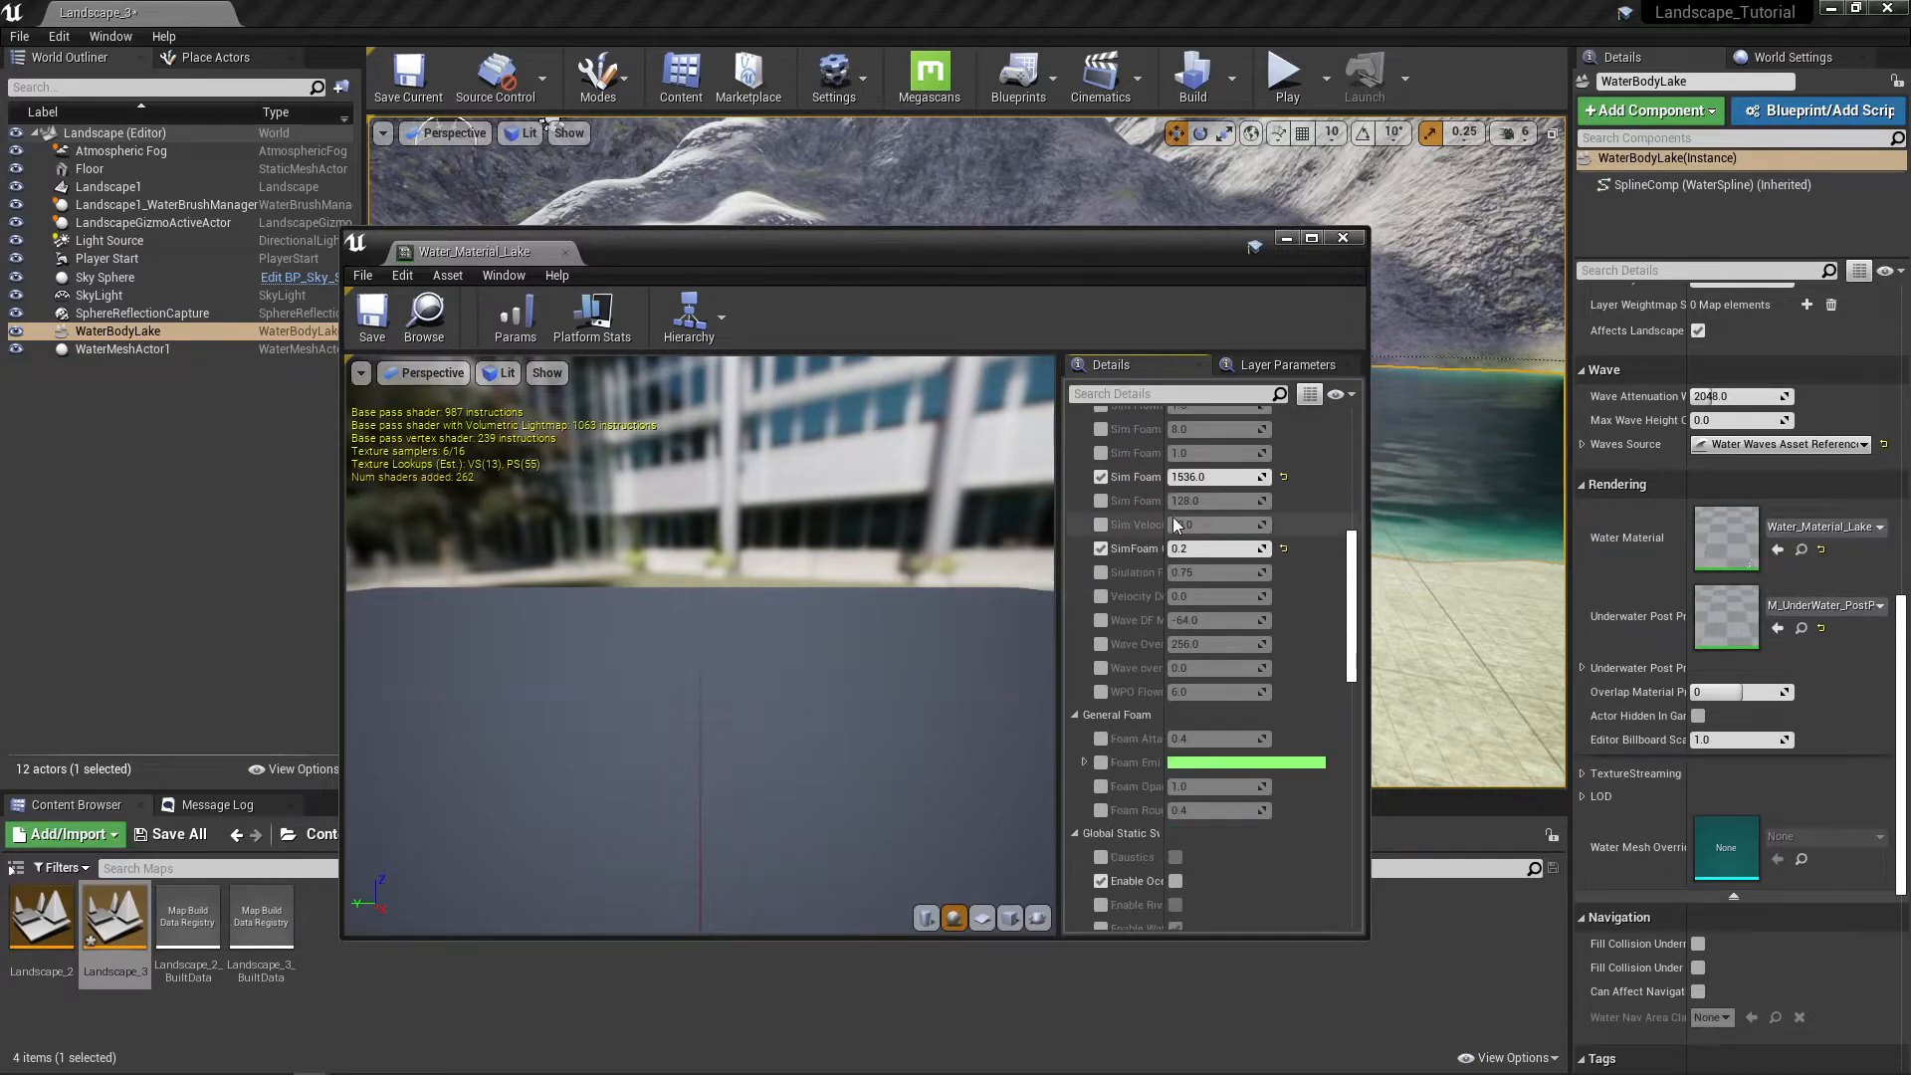
scroll(1175, 512, down, 7)
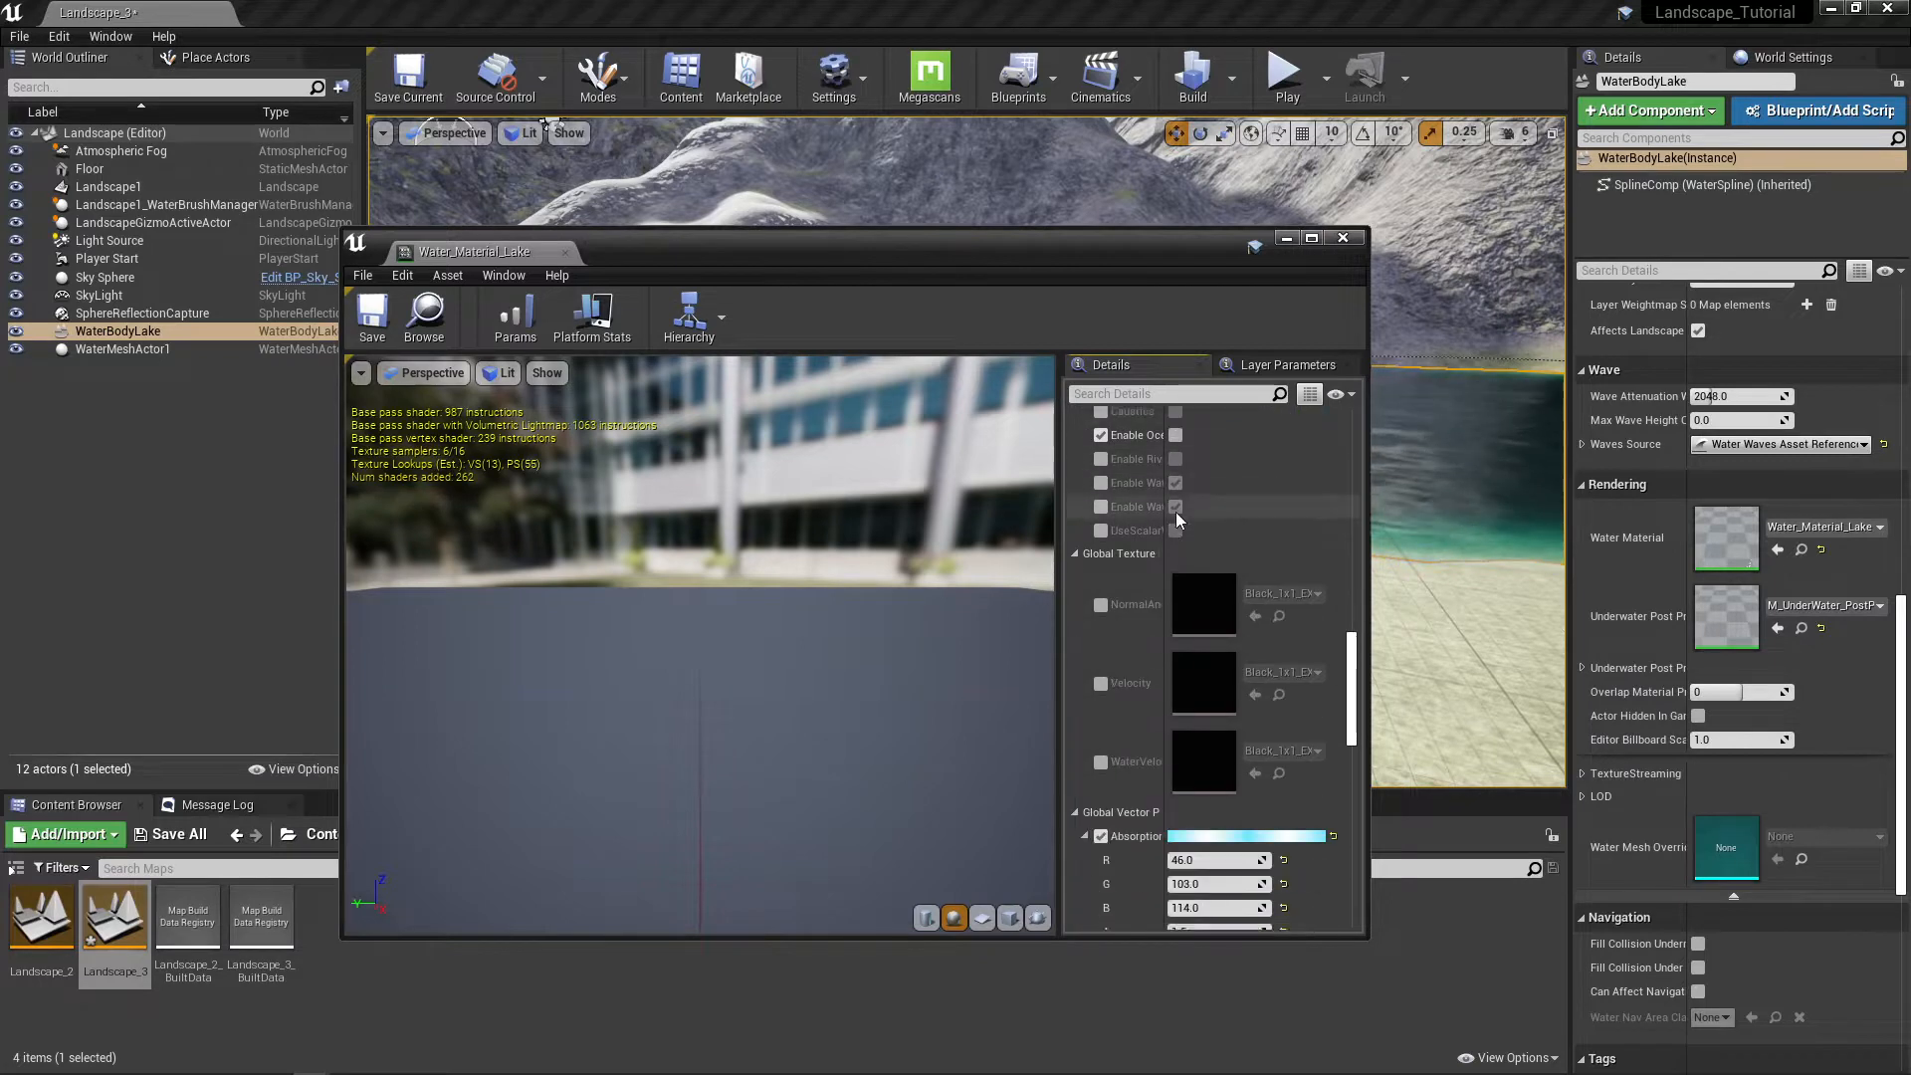
scroll(1178, 598, down, 1)
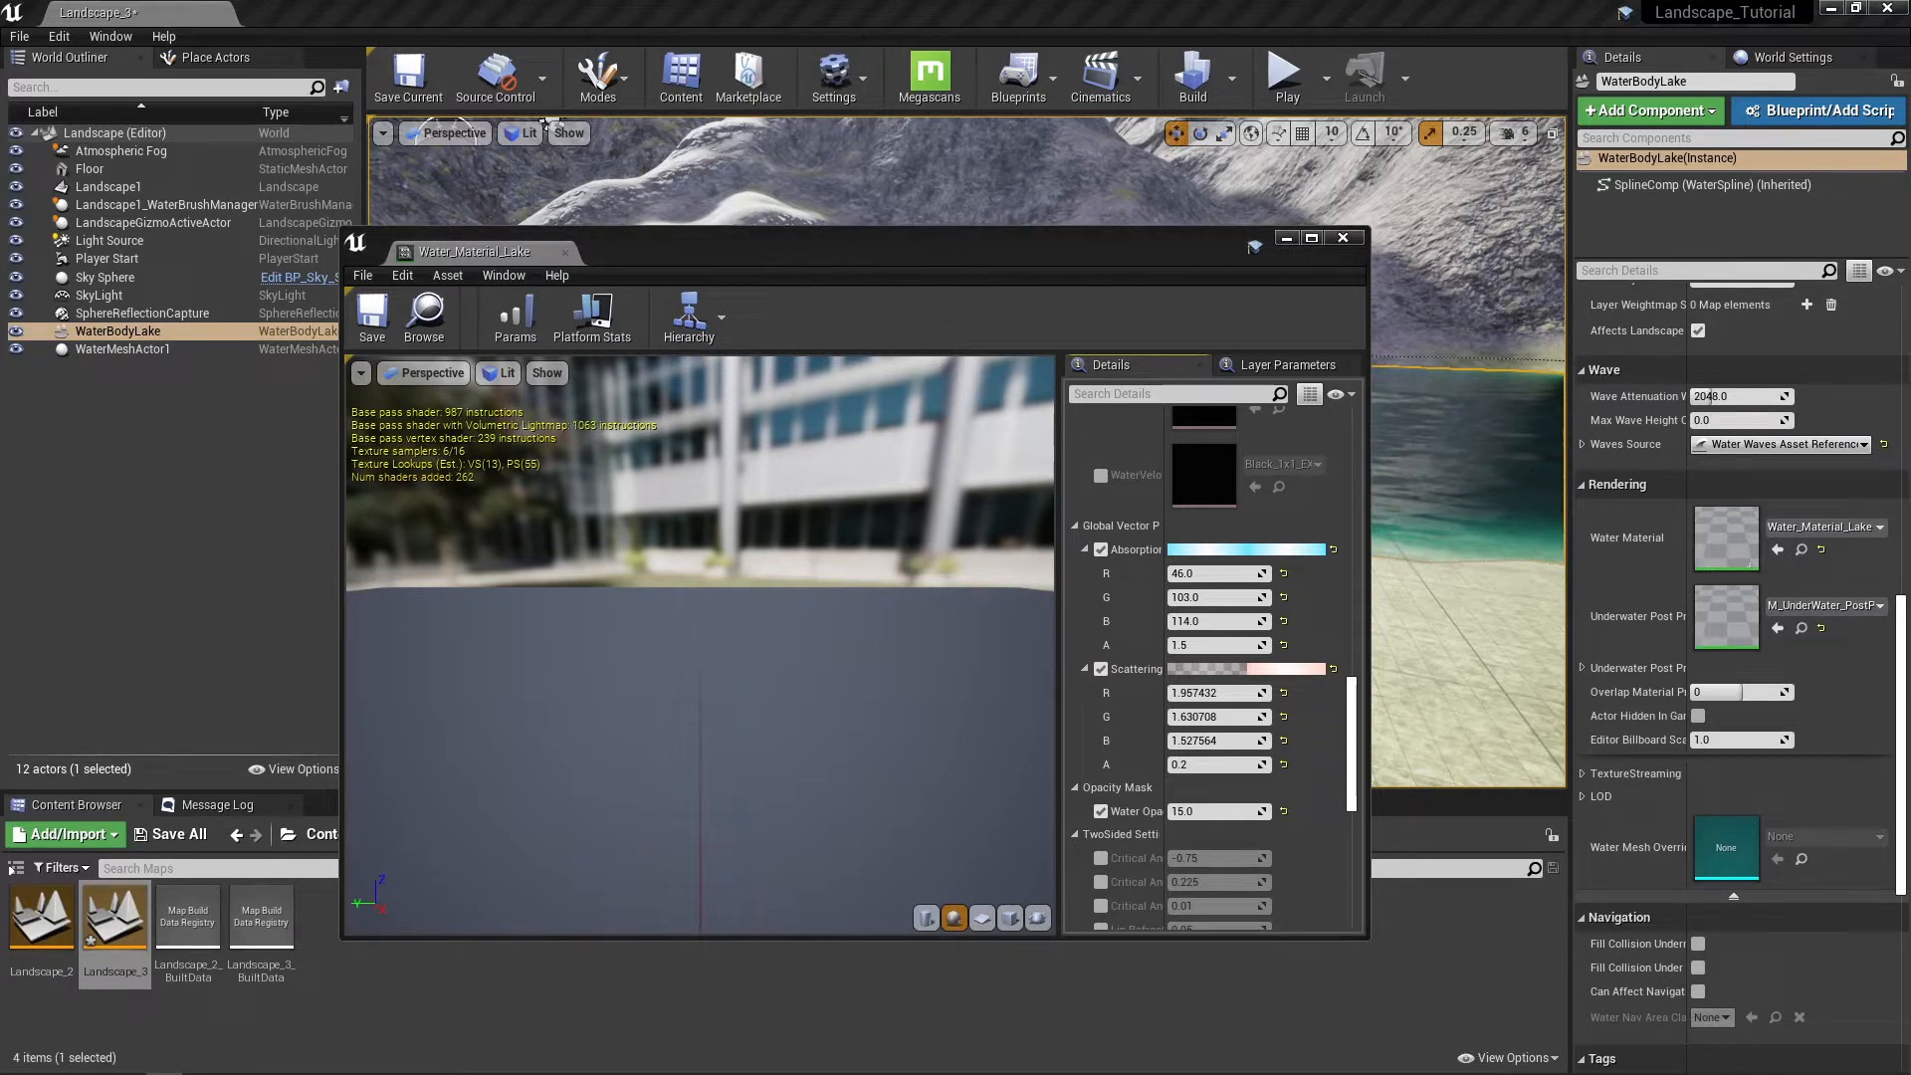
Step: Switch to Firefox and look up the hex color code 2e6772 on Encycolorpedia
mouse_move(343, 1072)
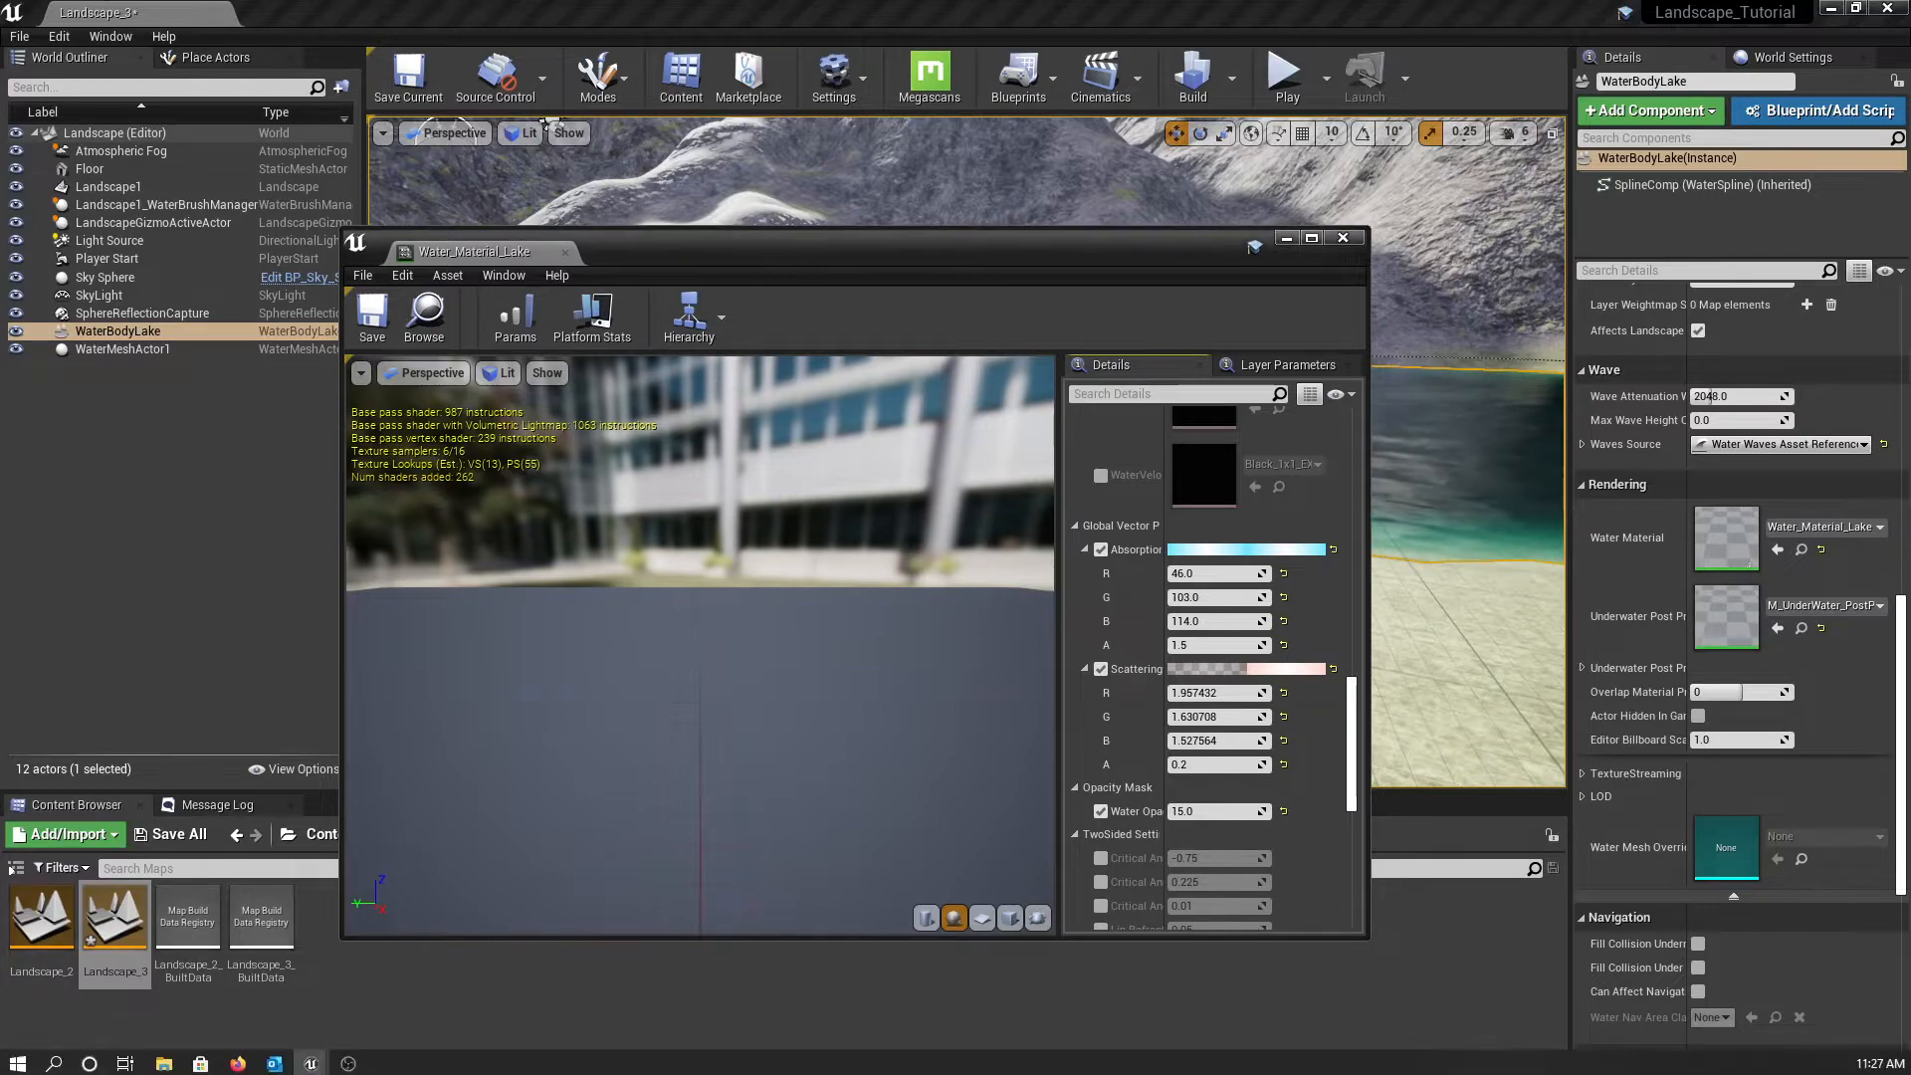
click(248, 1059)
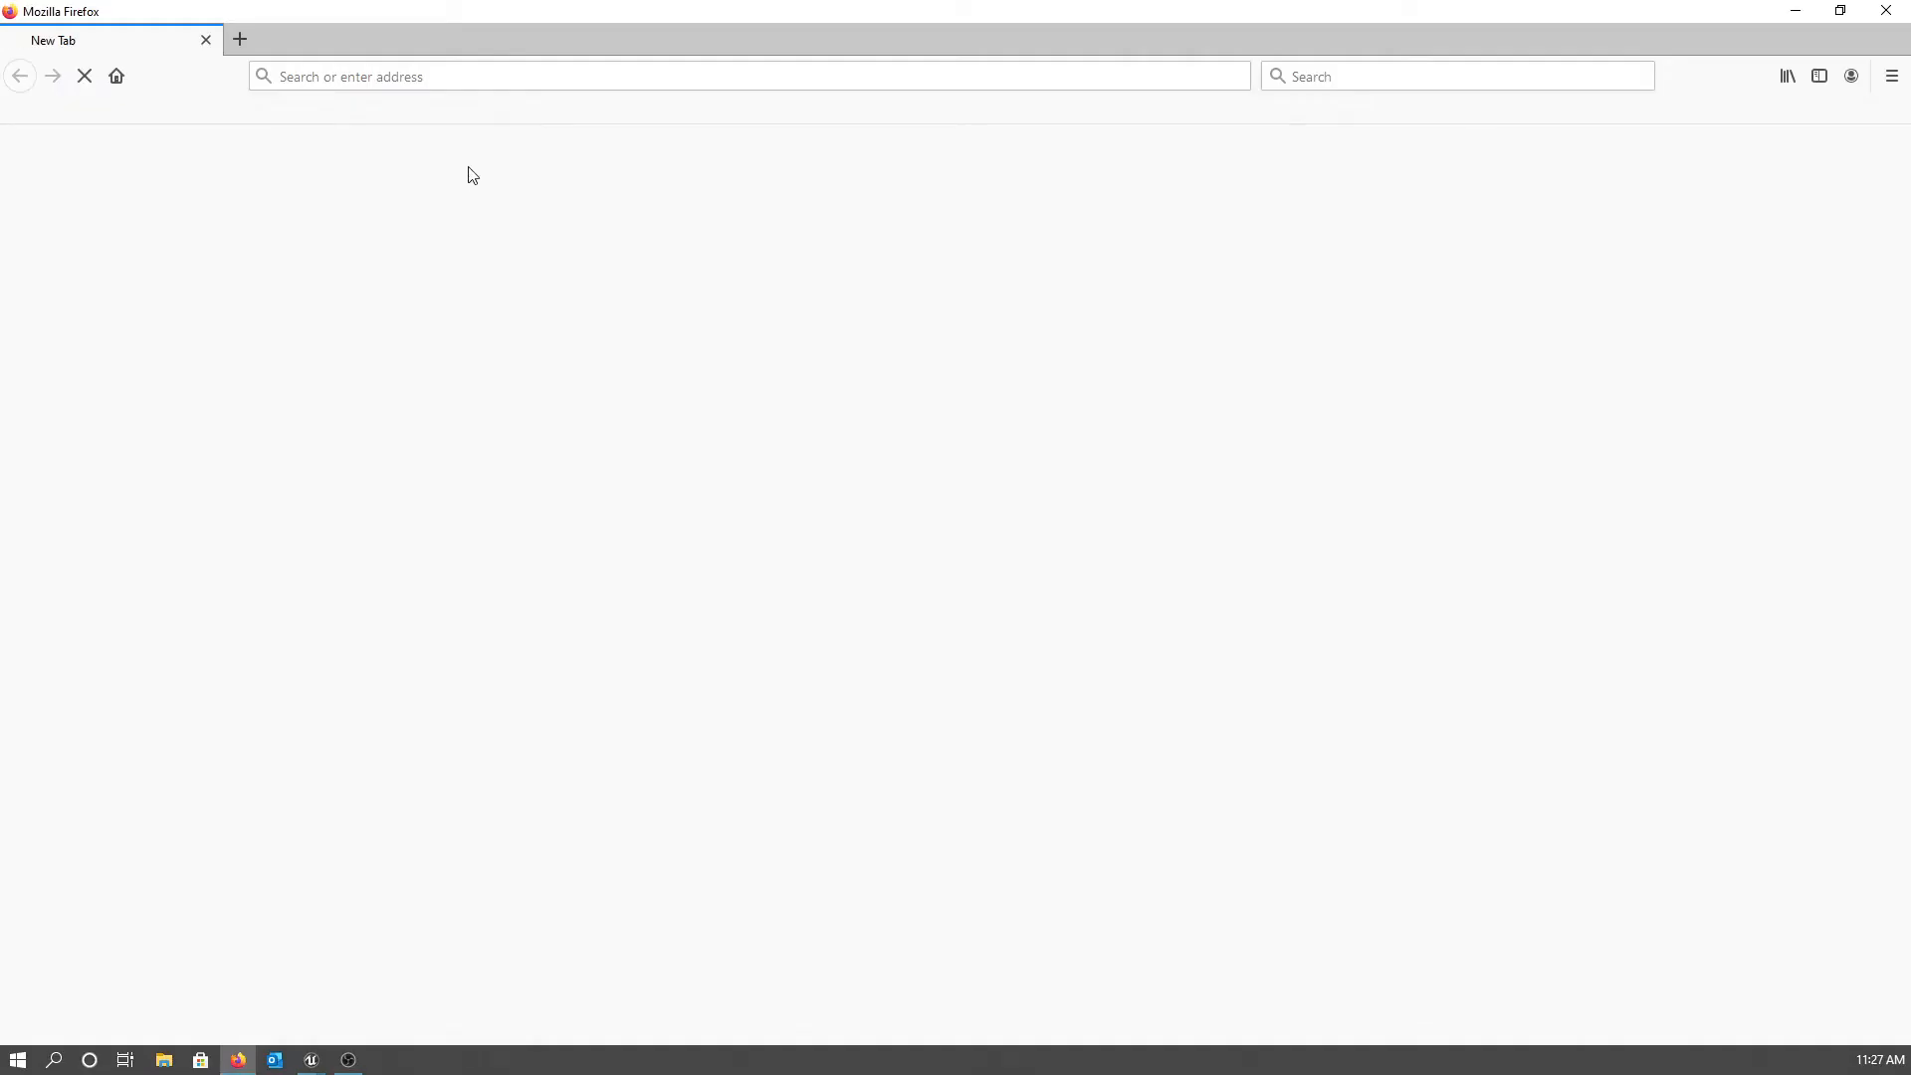
click(561, 63)
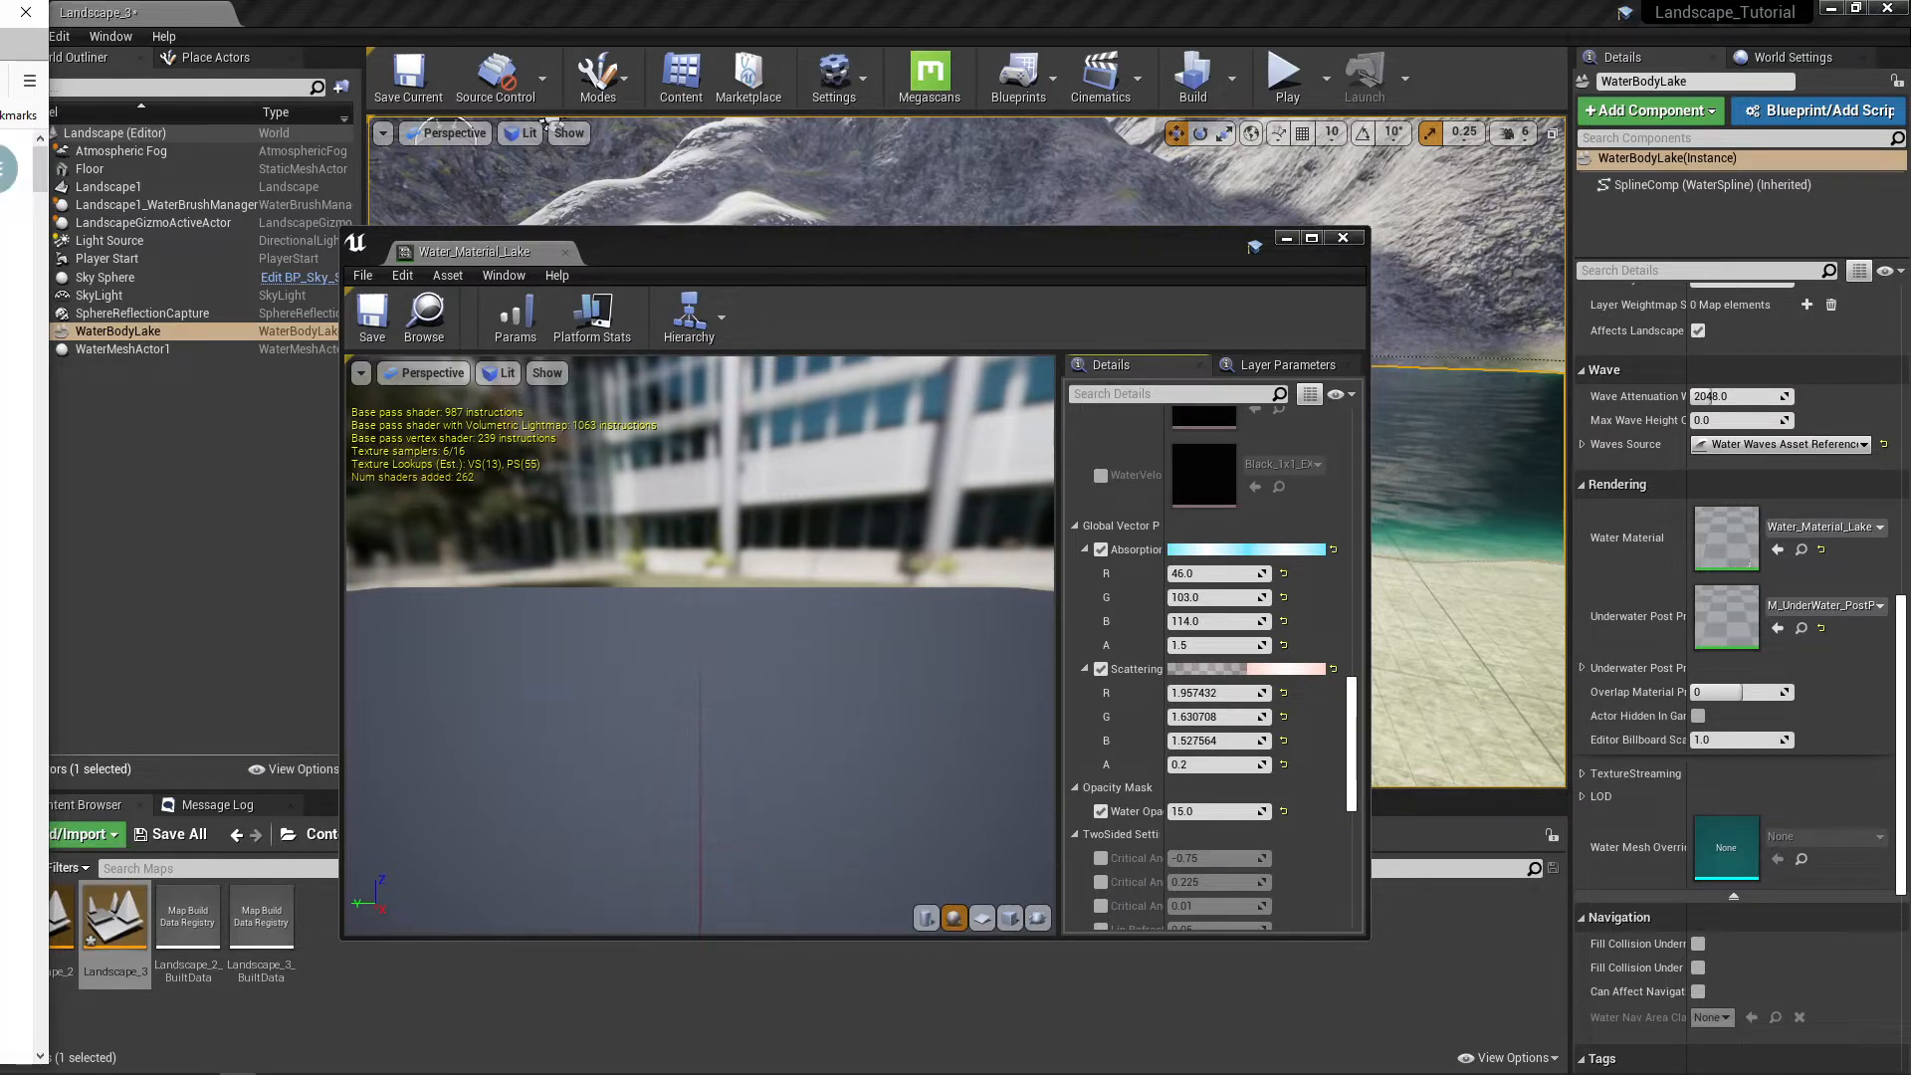
drag(0, 12, 288, 0)
scroll(567, 498, down, 3)
scroll(553, 525, up, 3)
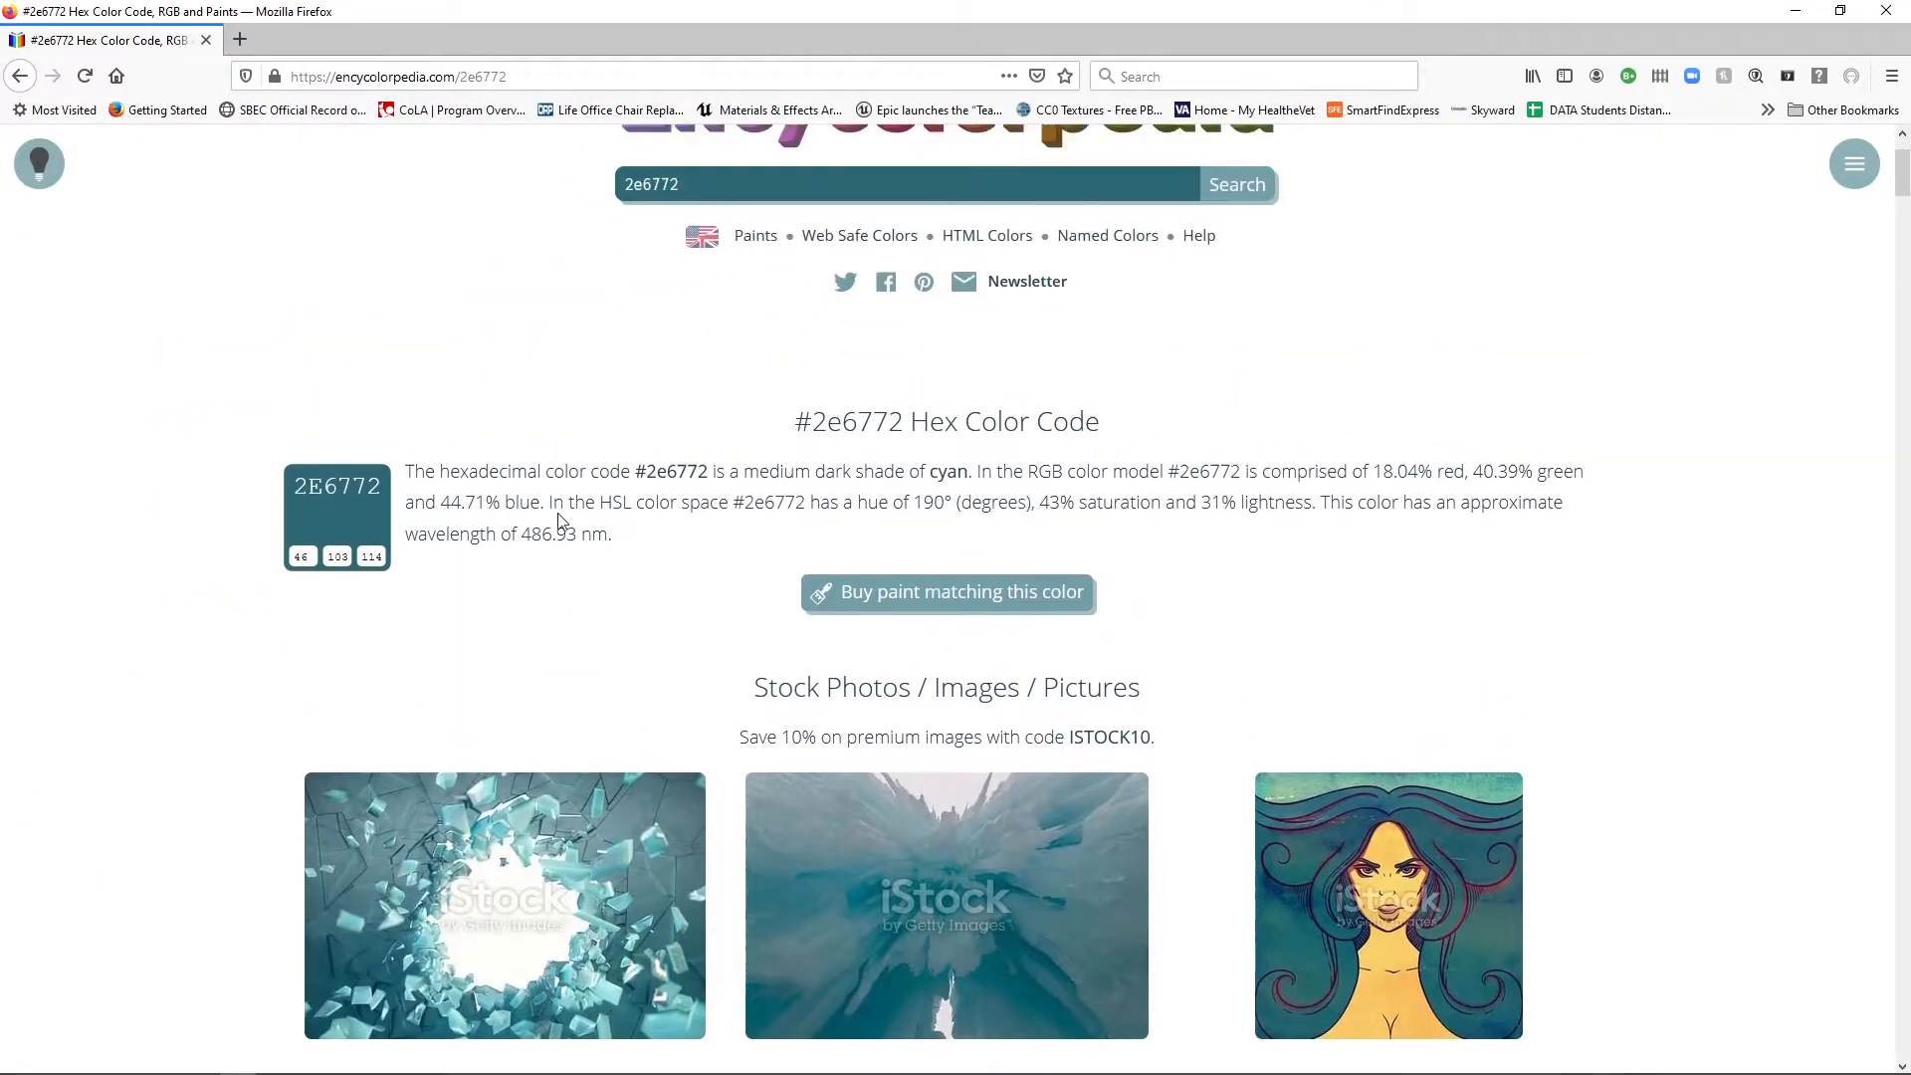
Step: Browse Encycolorpedia's named colors chart for possible water colors and open the Azure (#007fff) entry
click(923, 261)
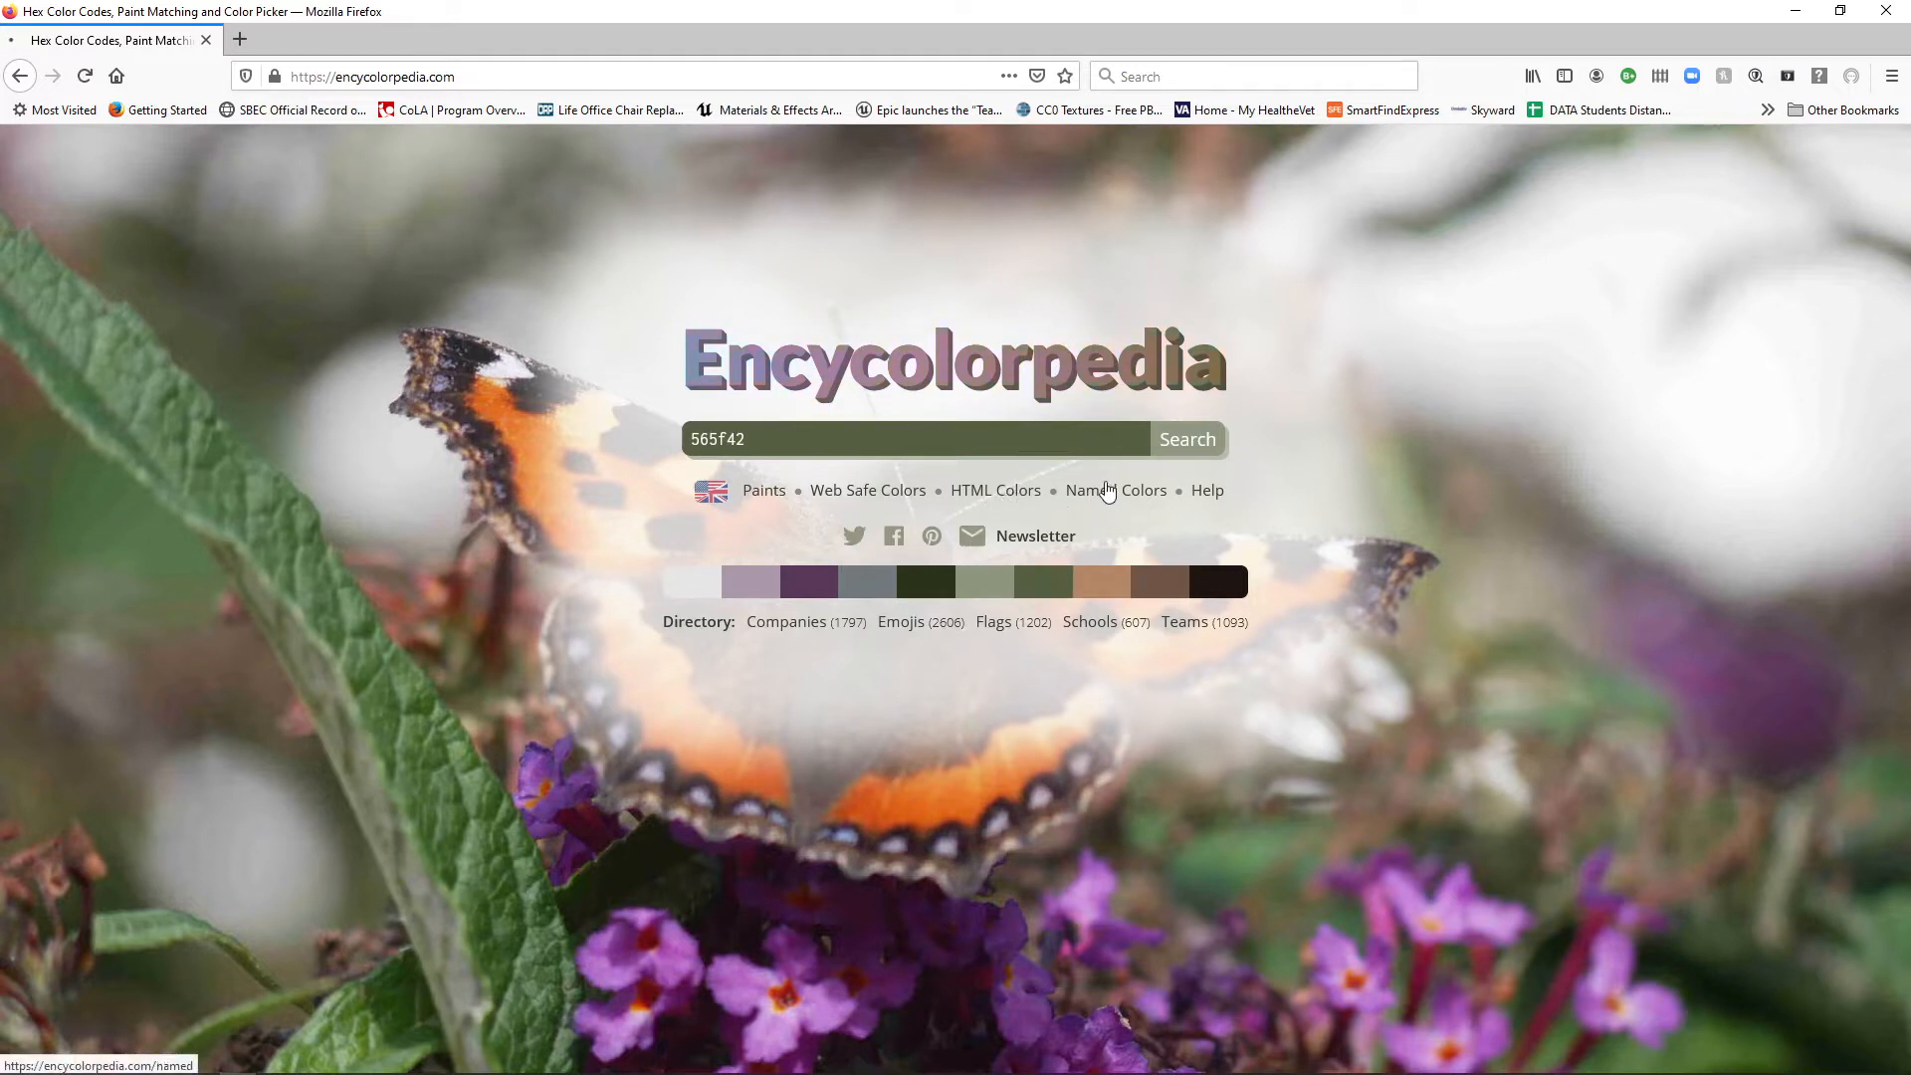
click(1108, 492)
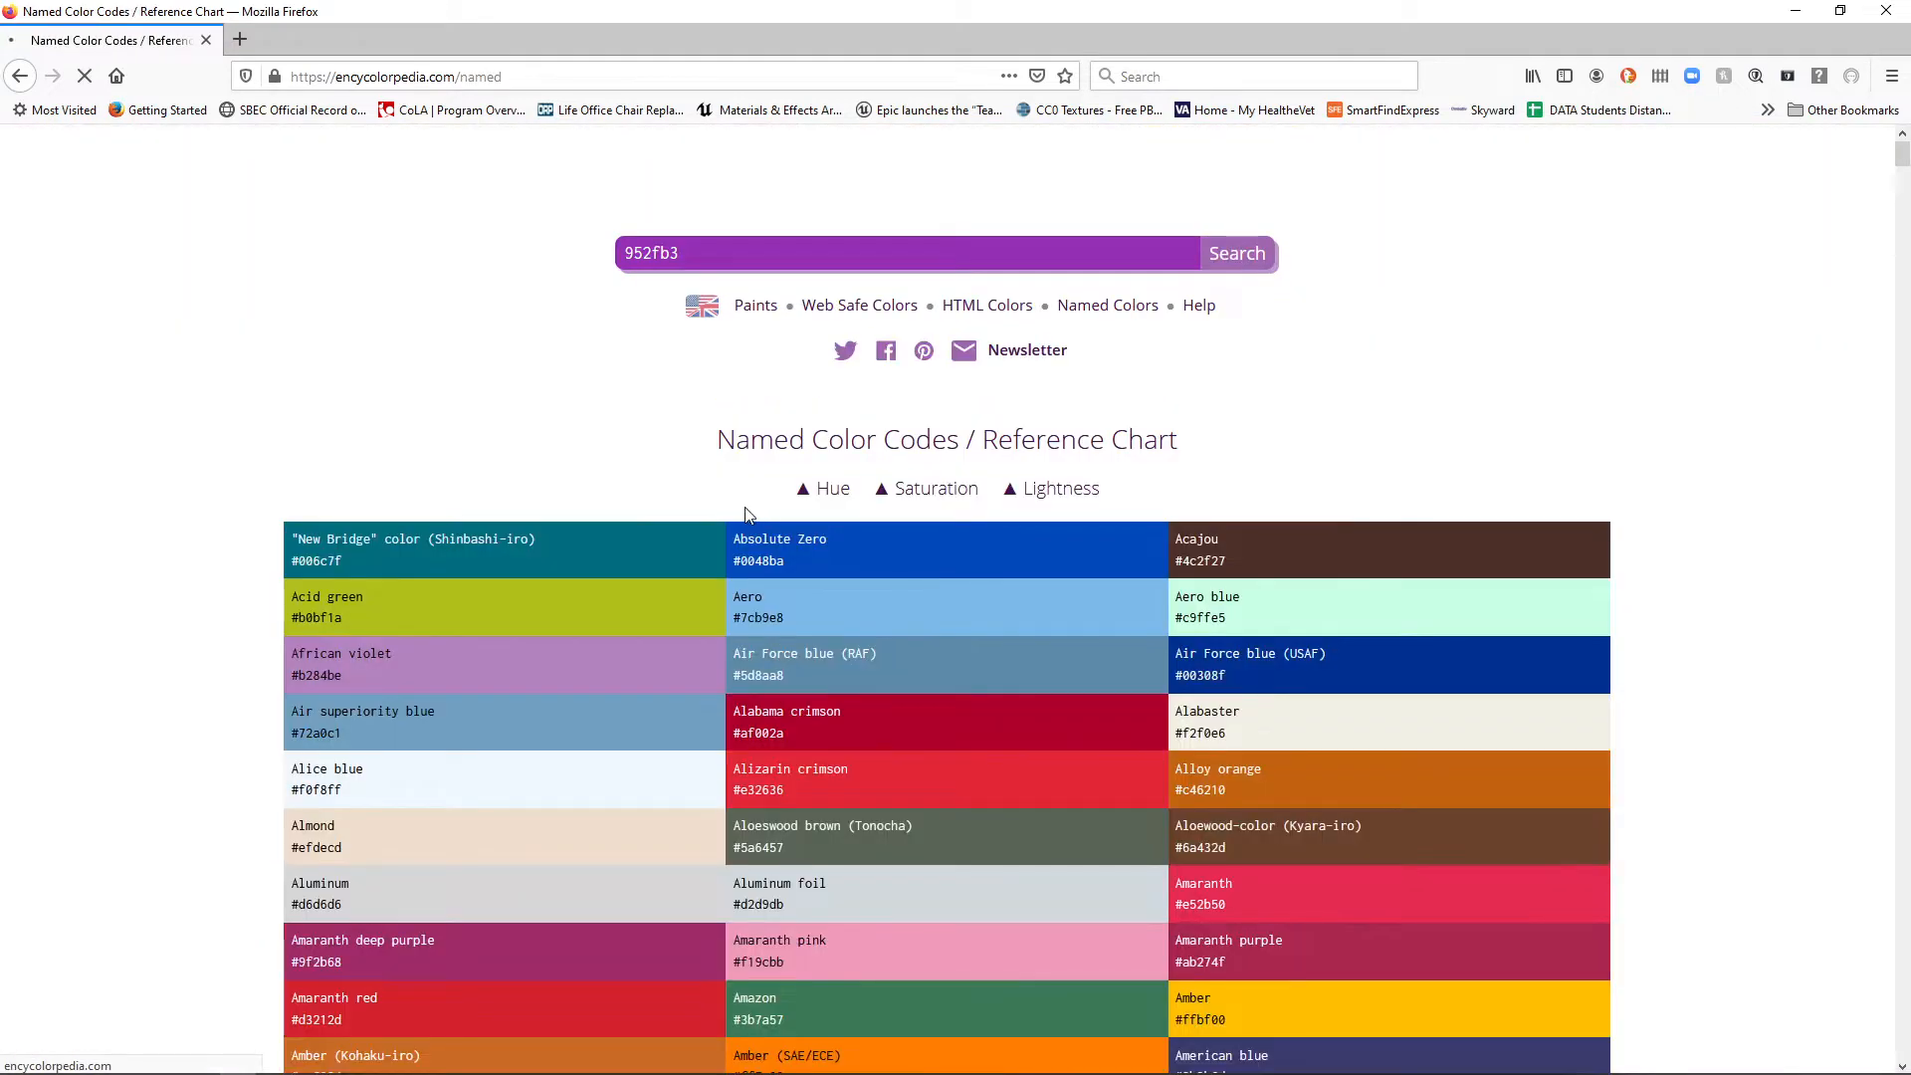
scroll(724, 444, down, 2)
scroll(723, 444, down, 2)
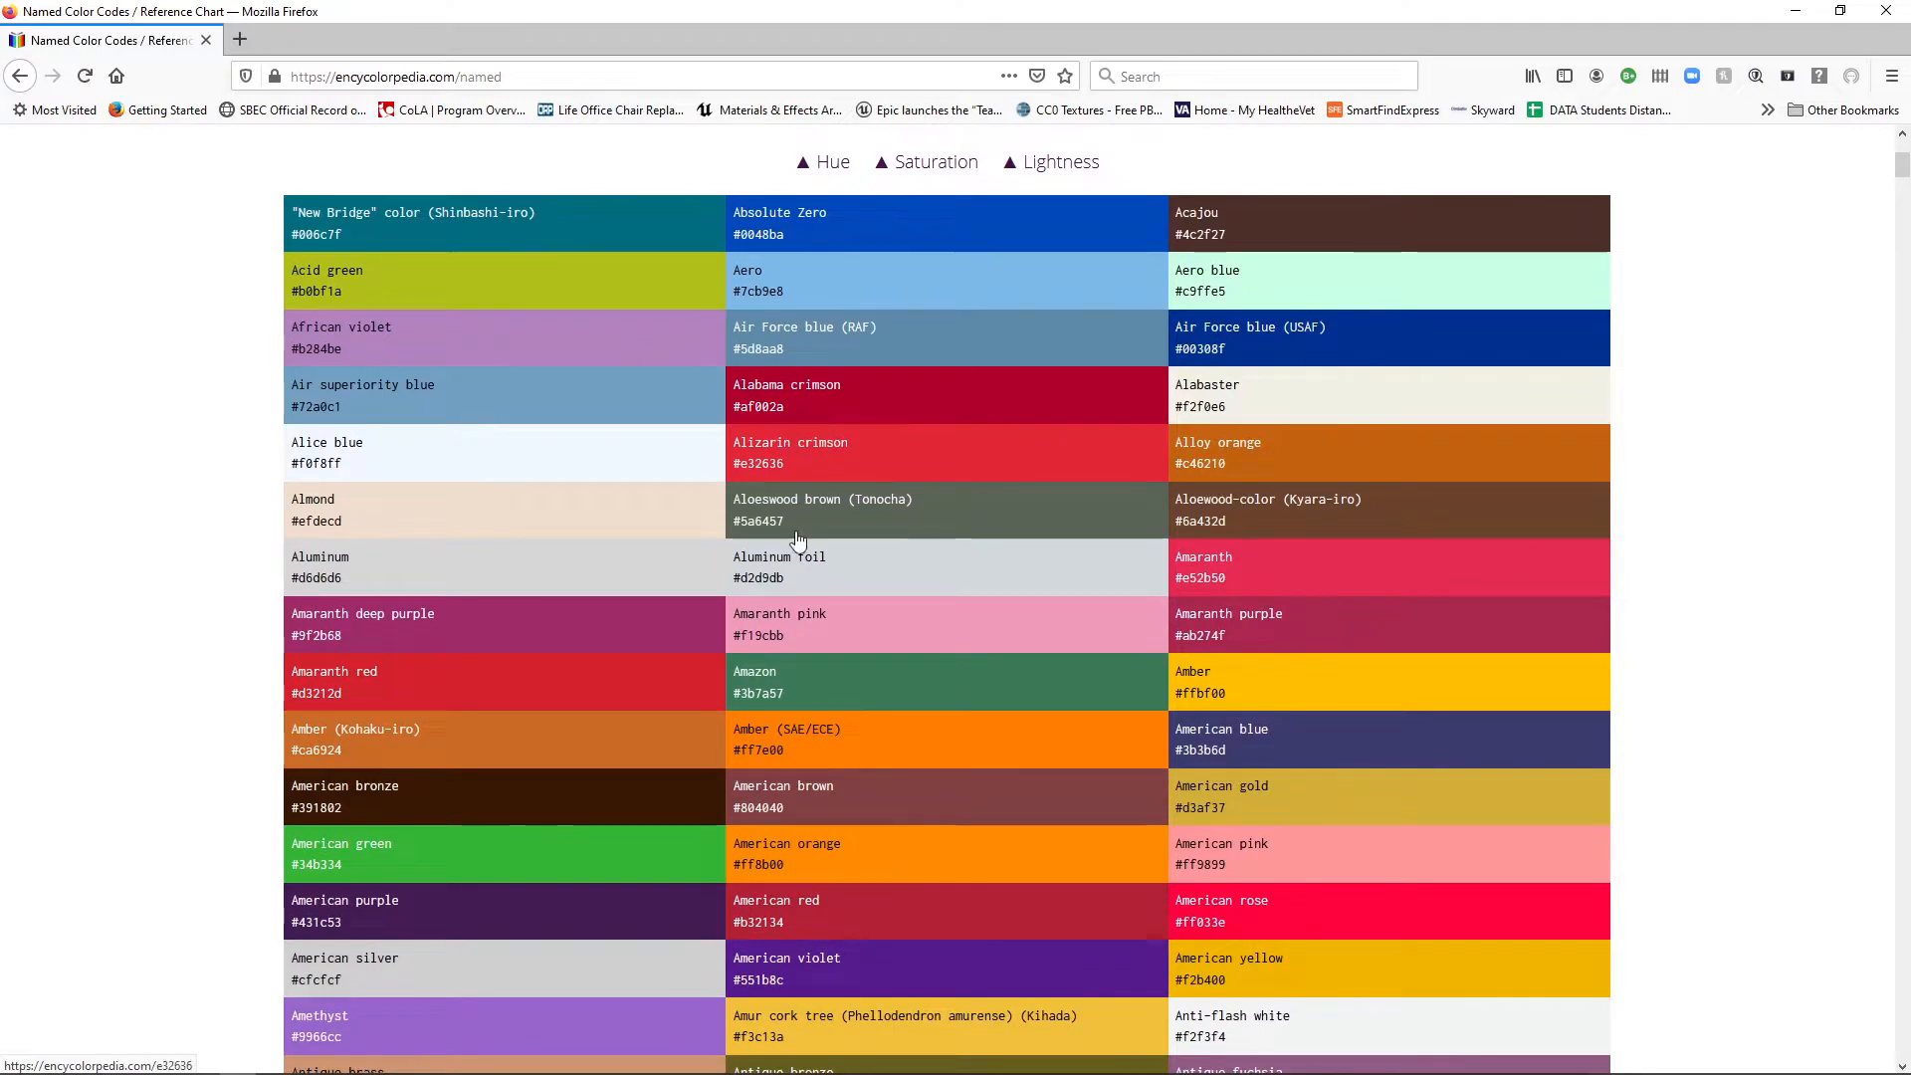
scroll(797, 538, down, 4)
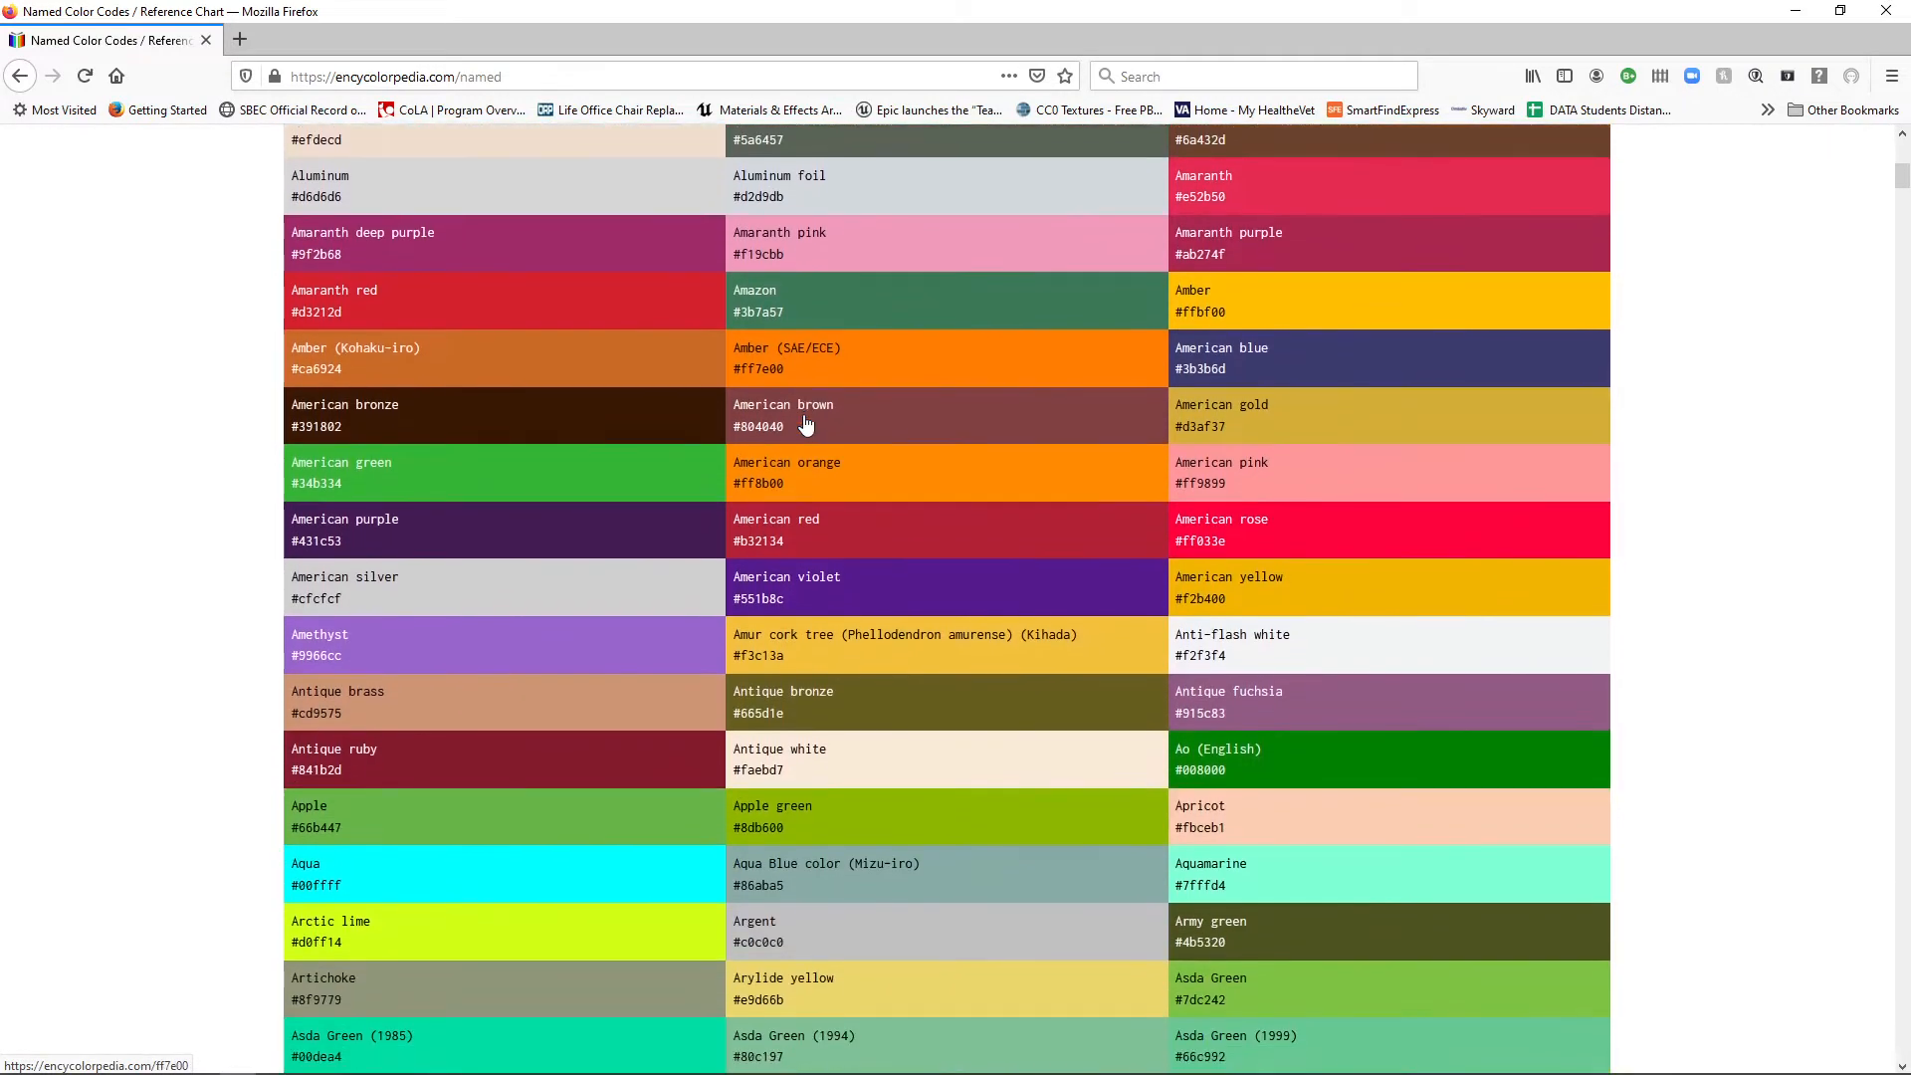
scroll(742, 558, down, 5)
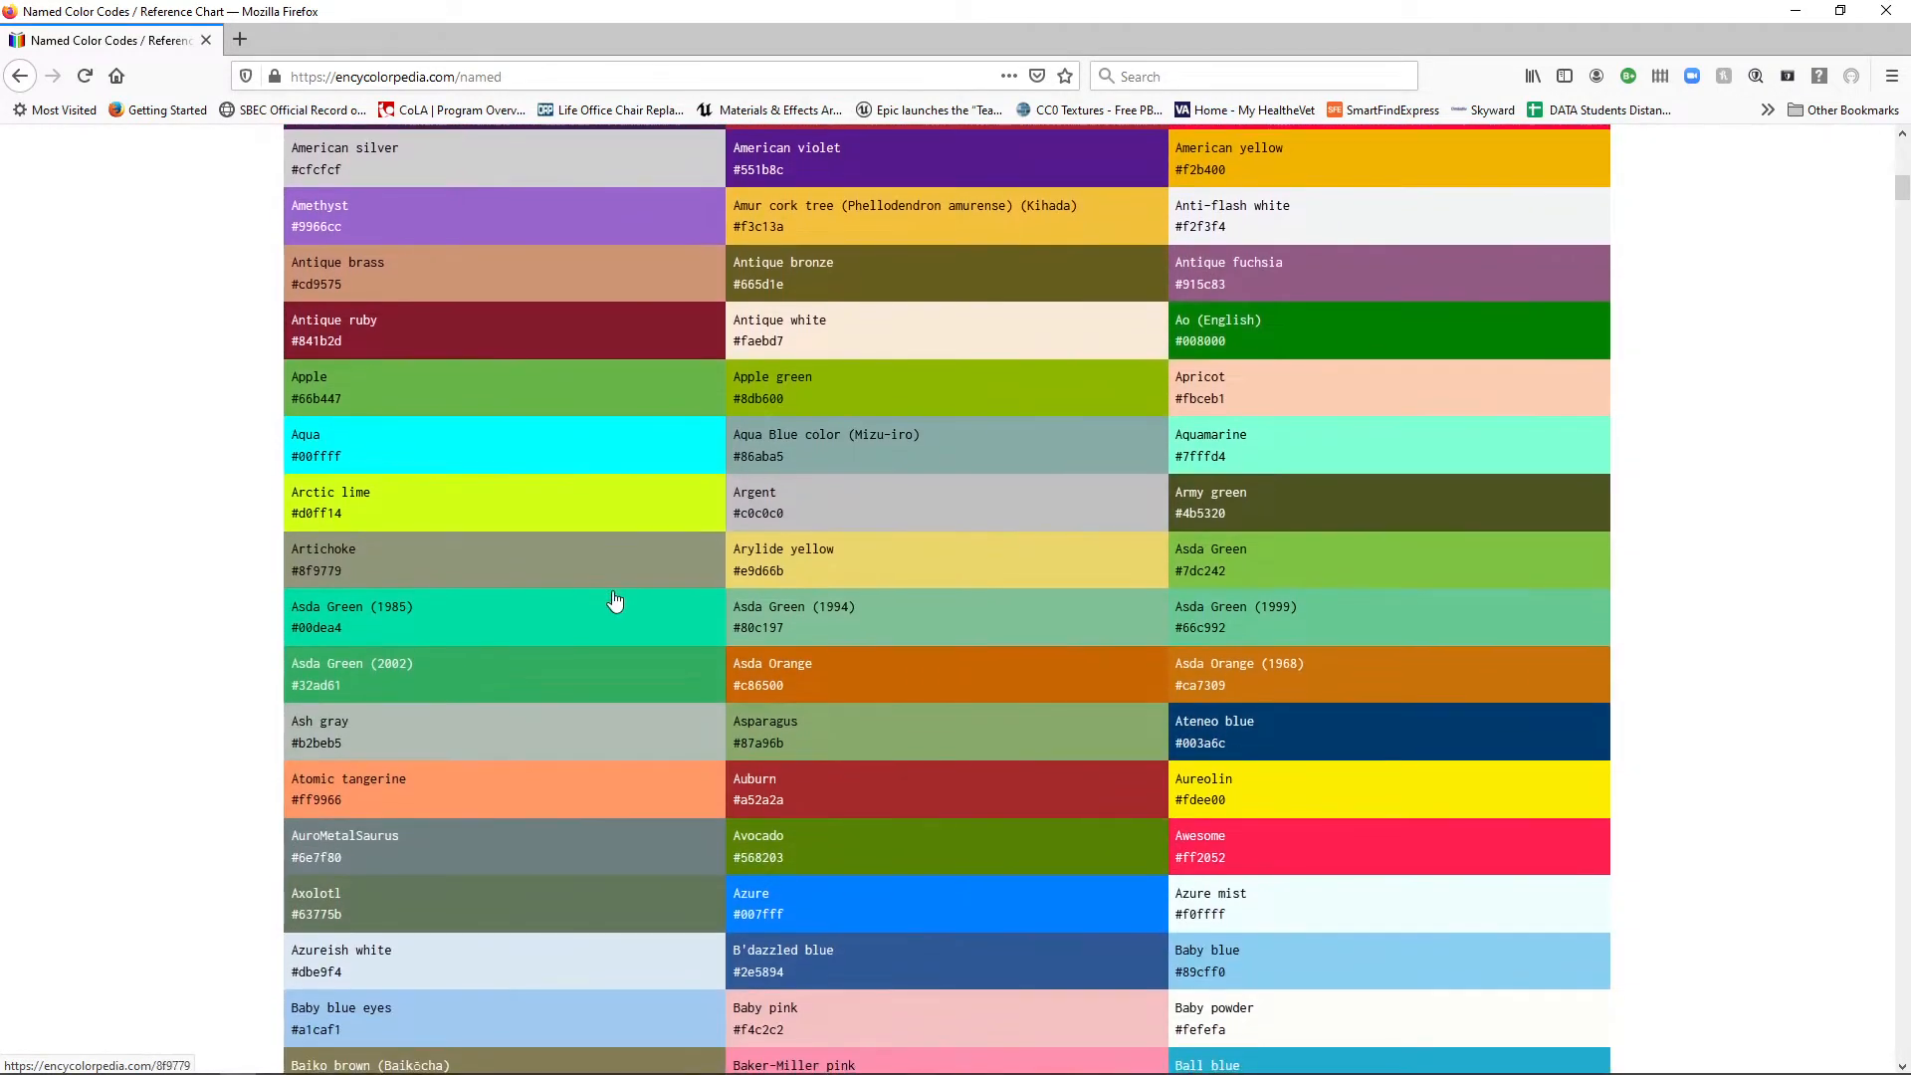
scroll(427, 708, down, 1)
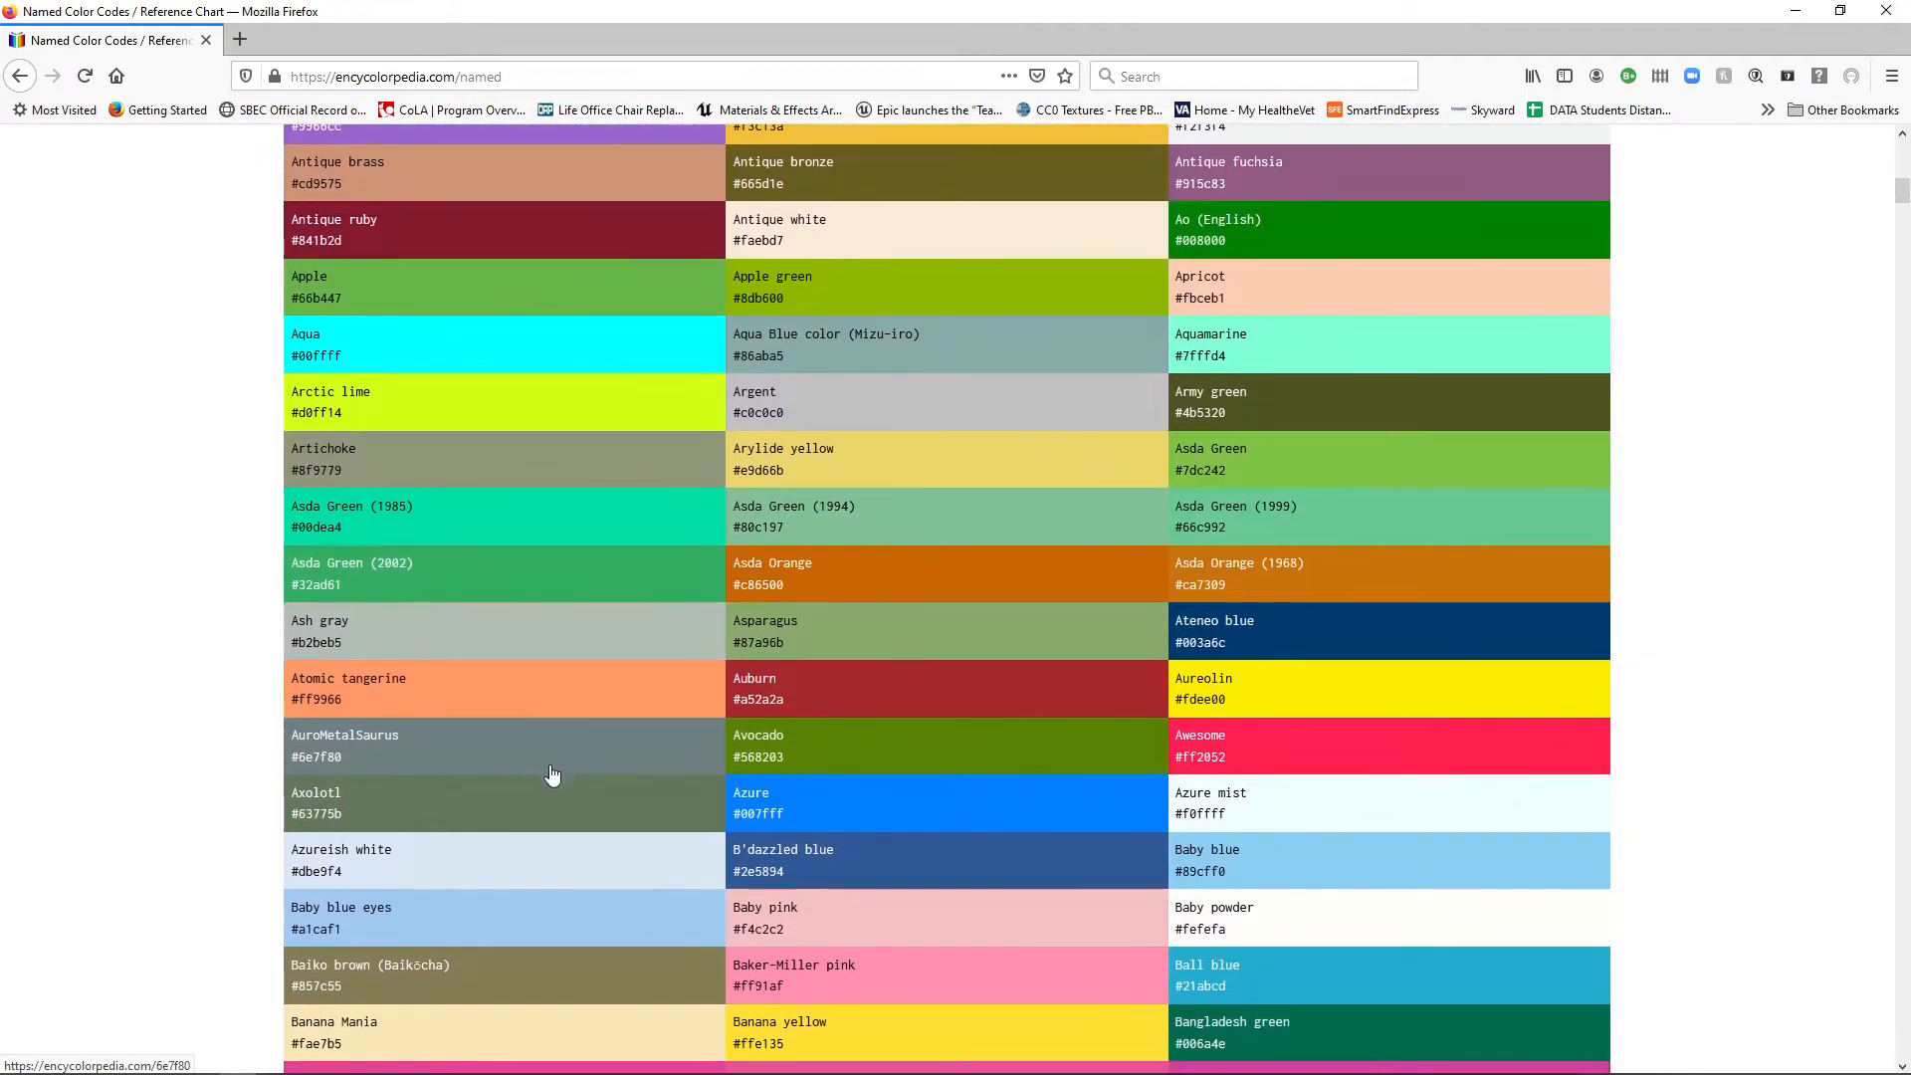
scroll(508, 584, down, 3)
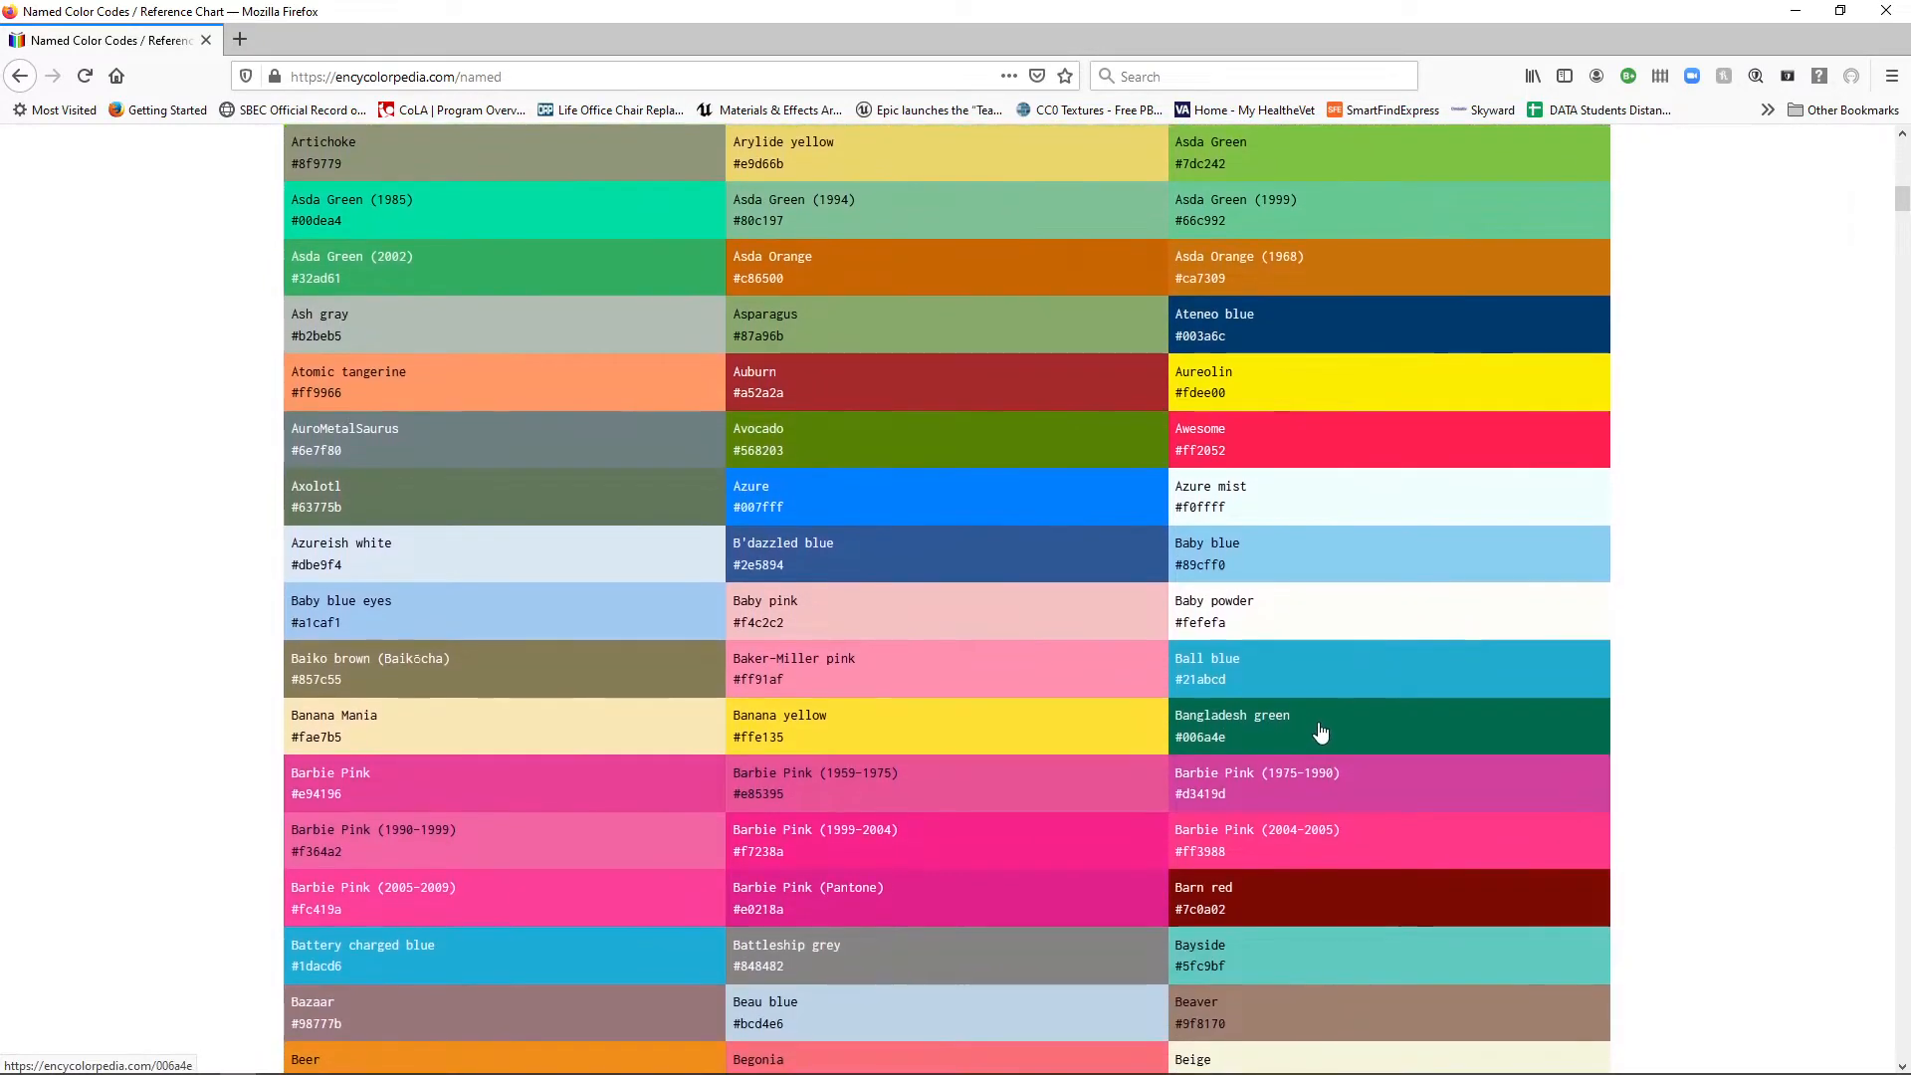
scroll(521, 759, down, 4)
scroll(519, 717, up, 6)
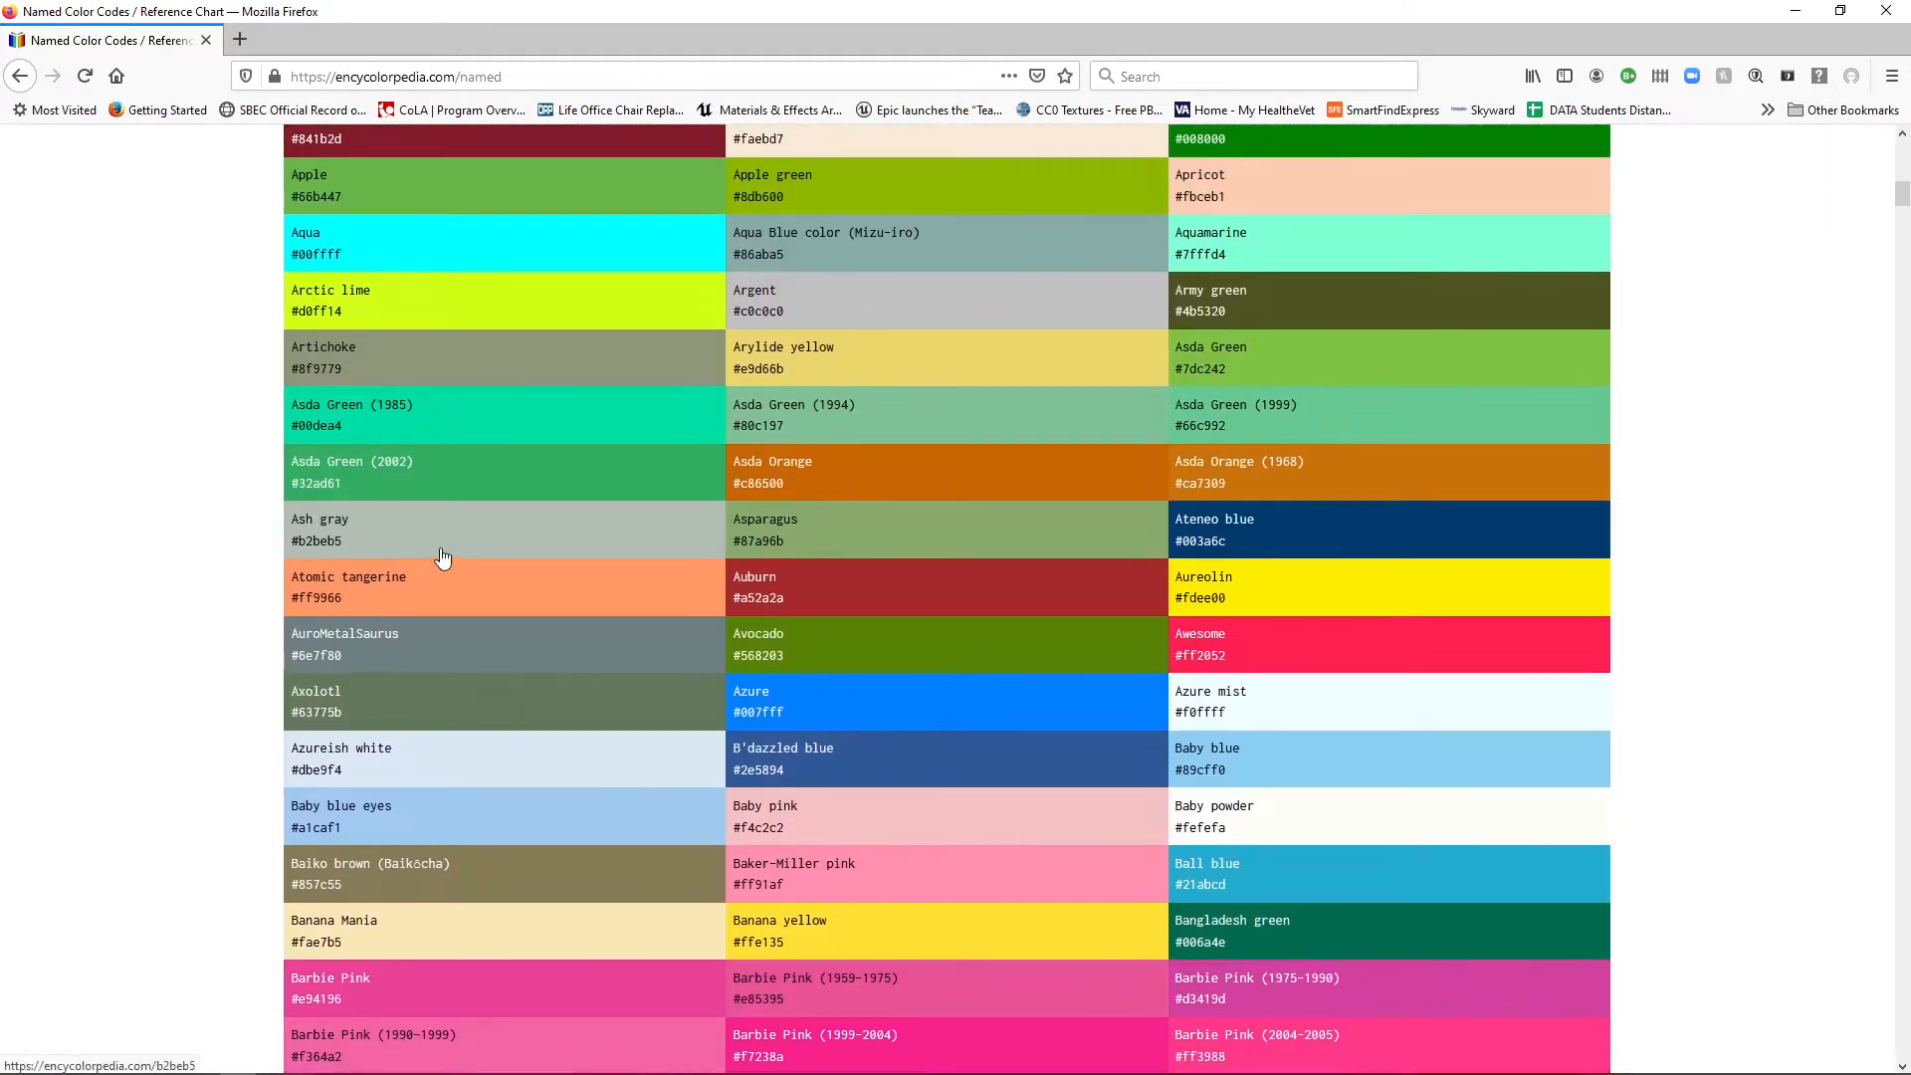
scroll(468, 552, up, 2)
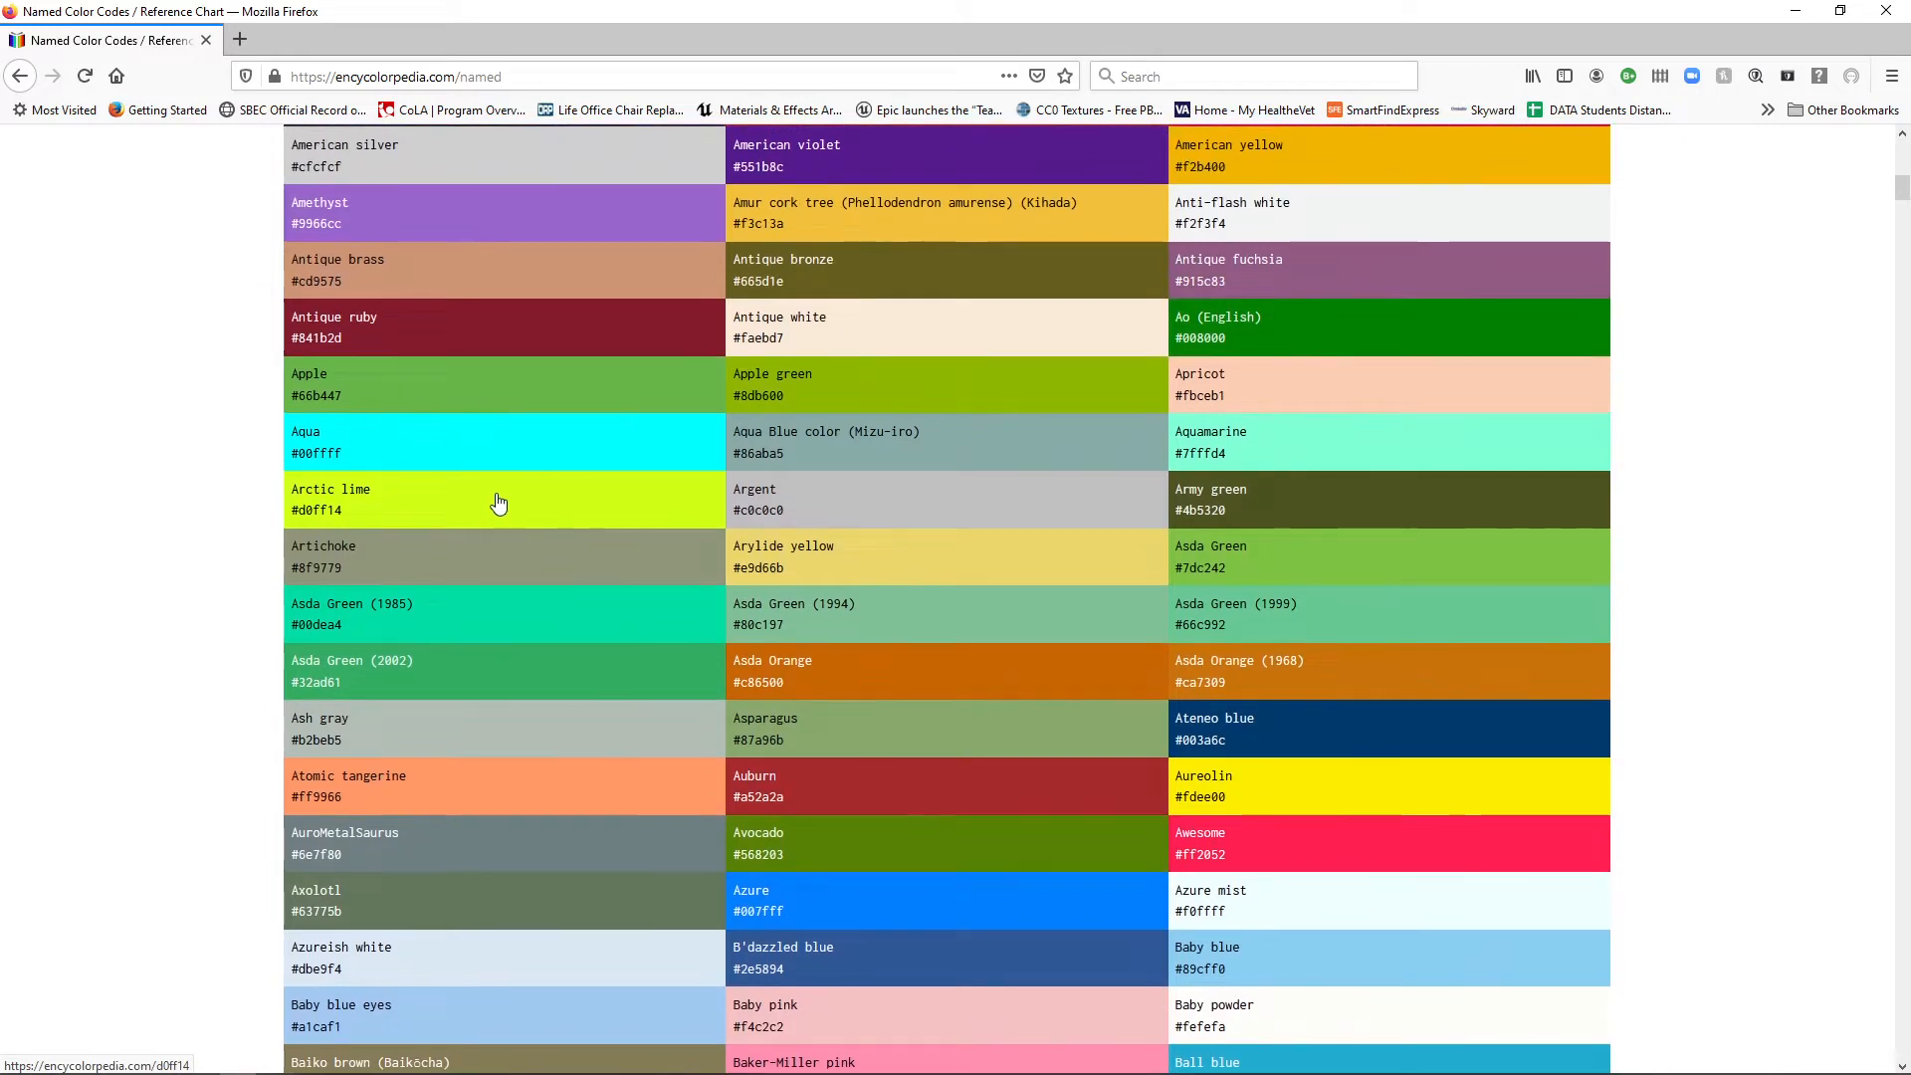
scroll(529, 555, up, 1)
scroll(916, 760, down, 4)
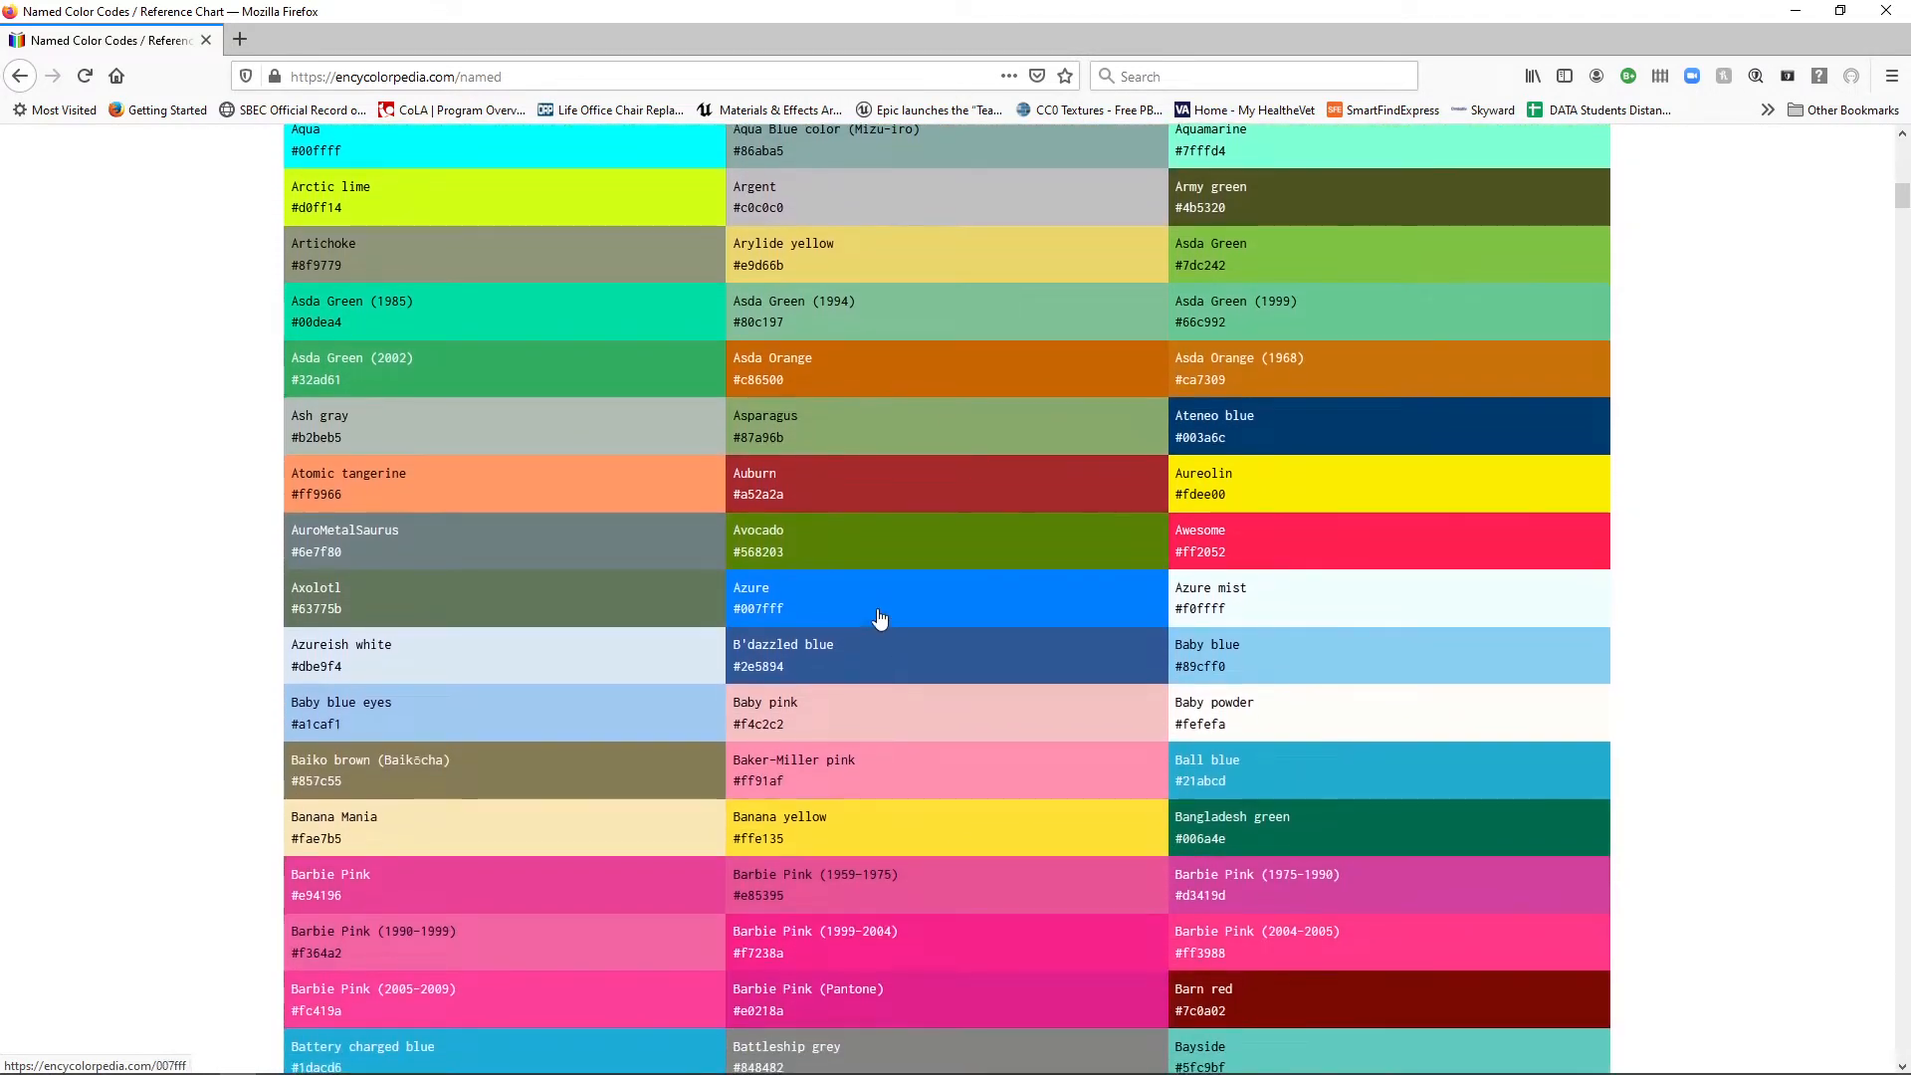
click(879, 617)
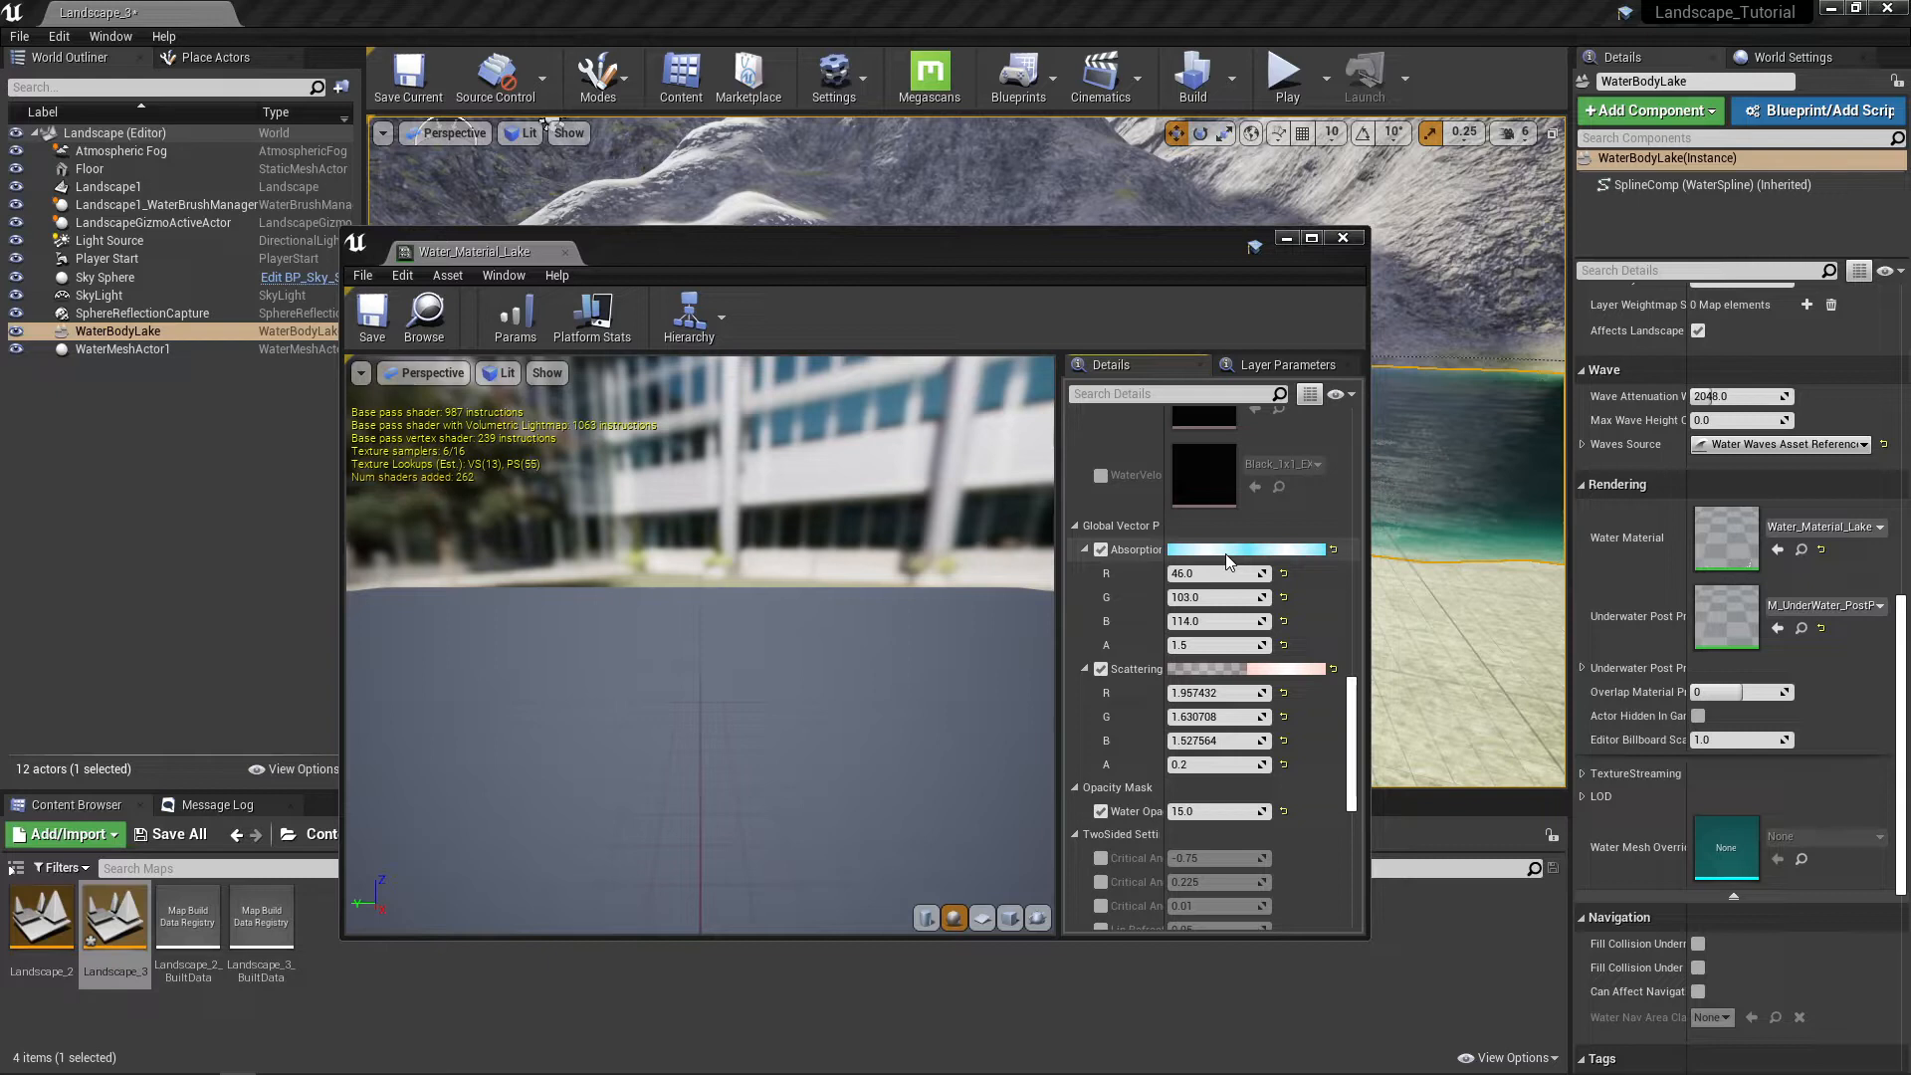
Step: Back in Unreal Editor, reset the lake material's Absorption alpha and try a value of 15 with the shoreline in view
scroll(1224, 567, down, 2)
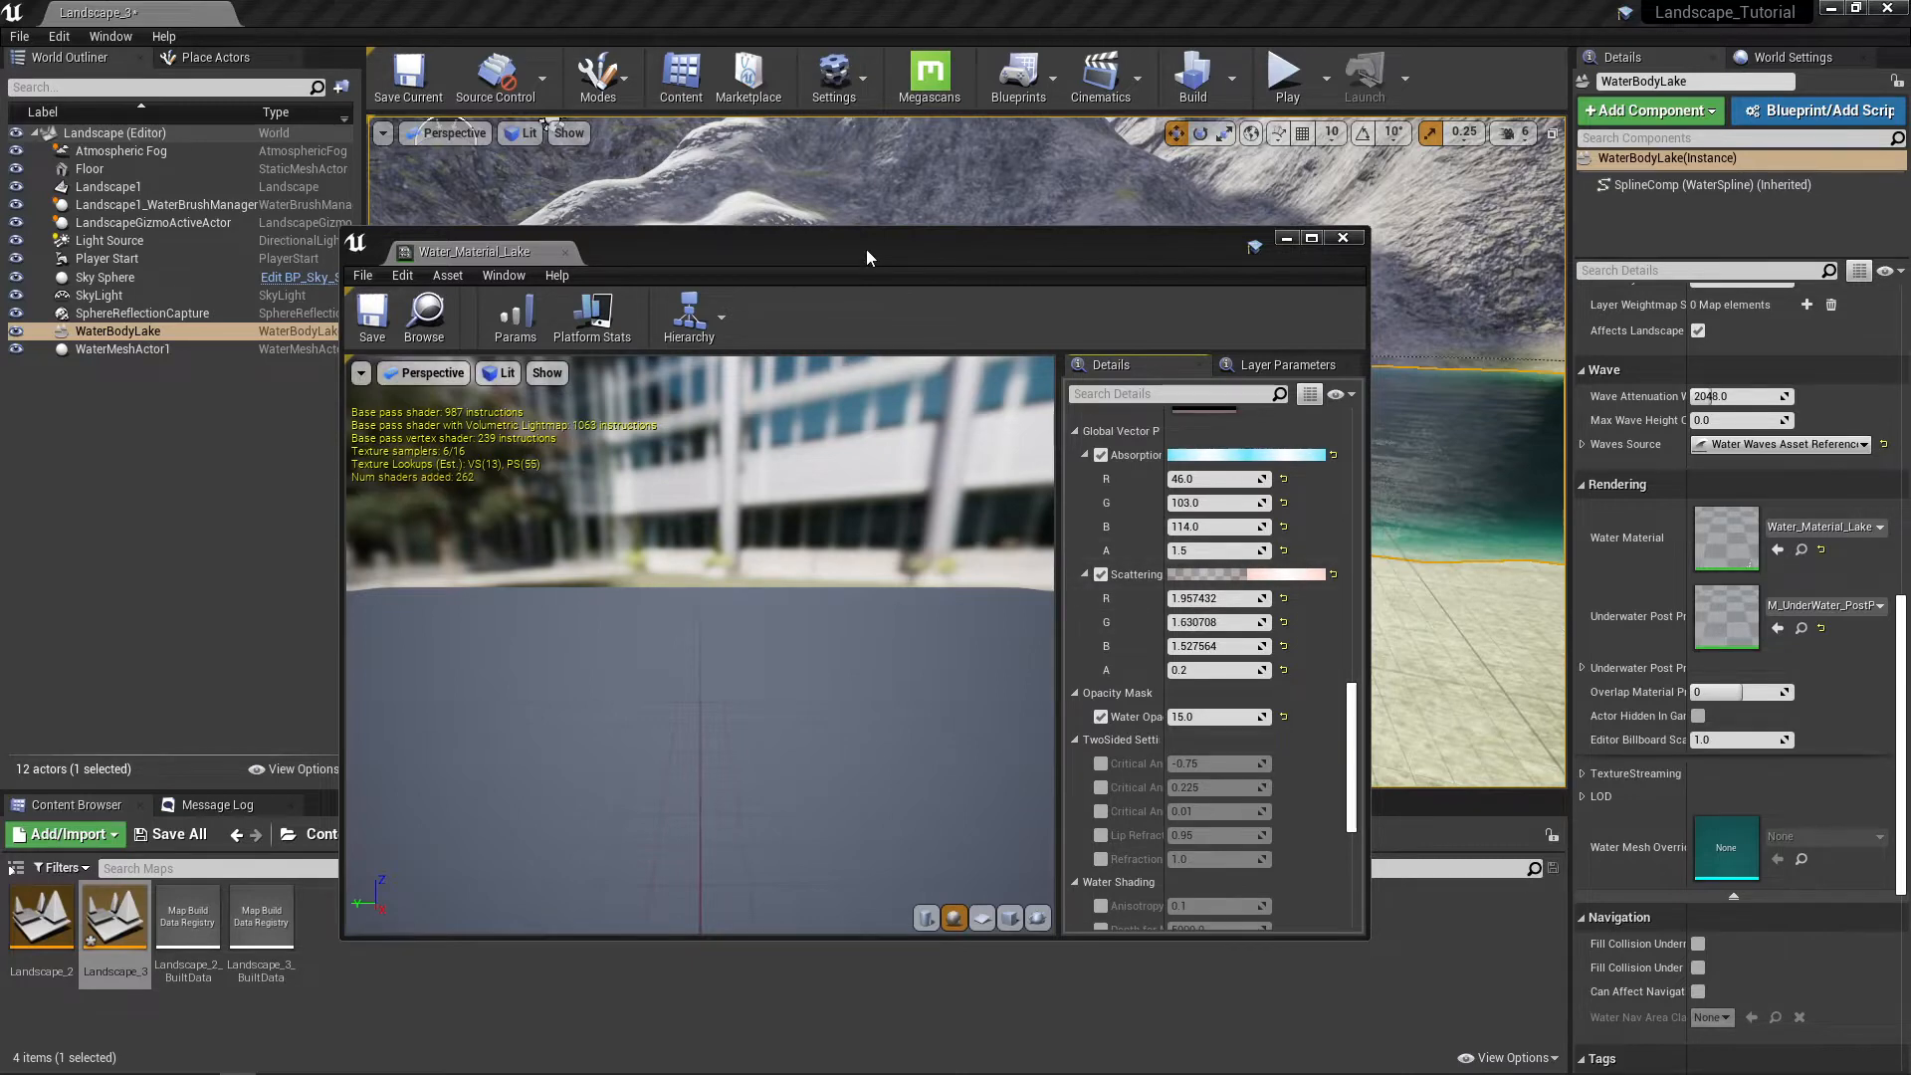
drag(866, 251, 0, 318)
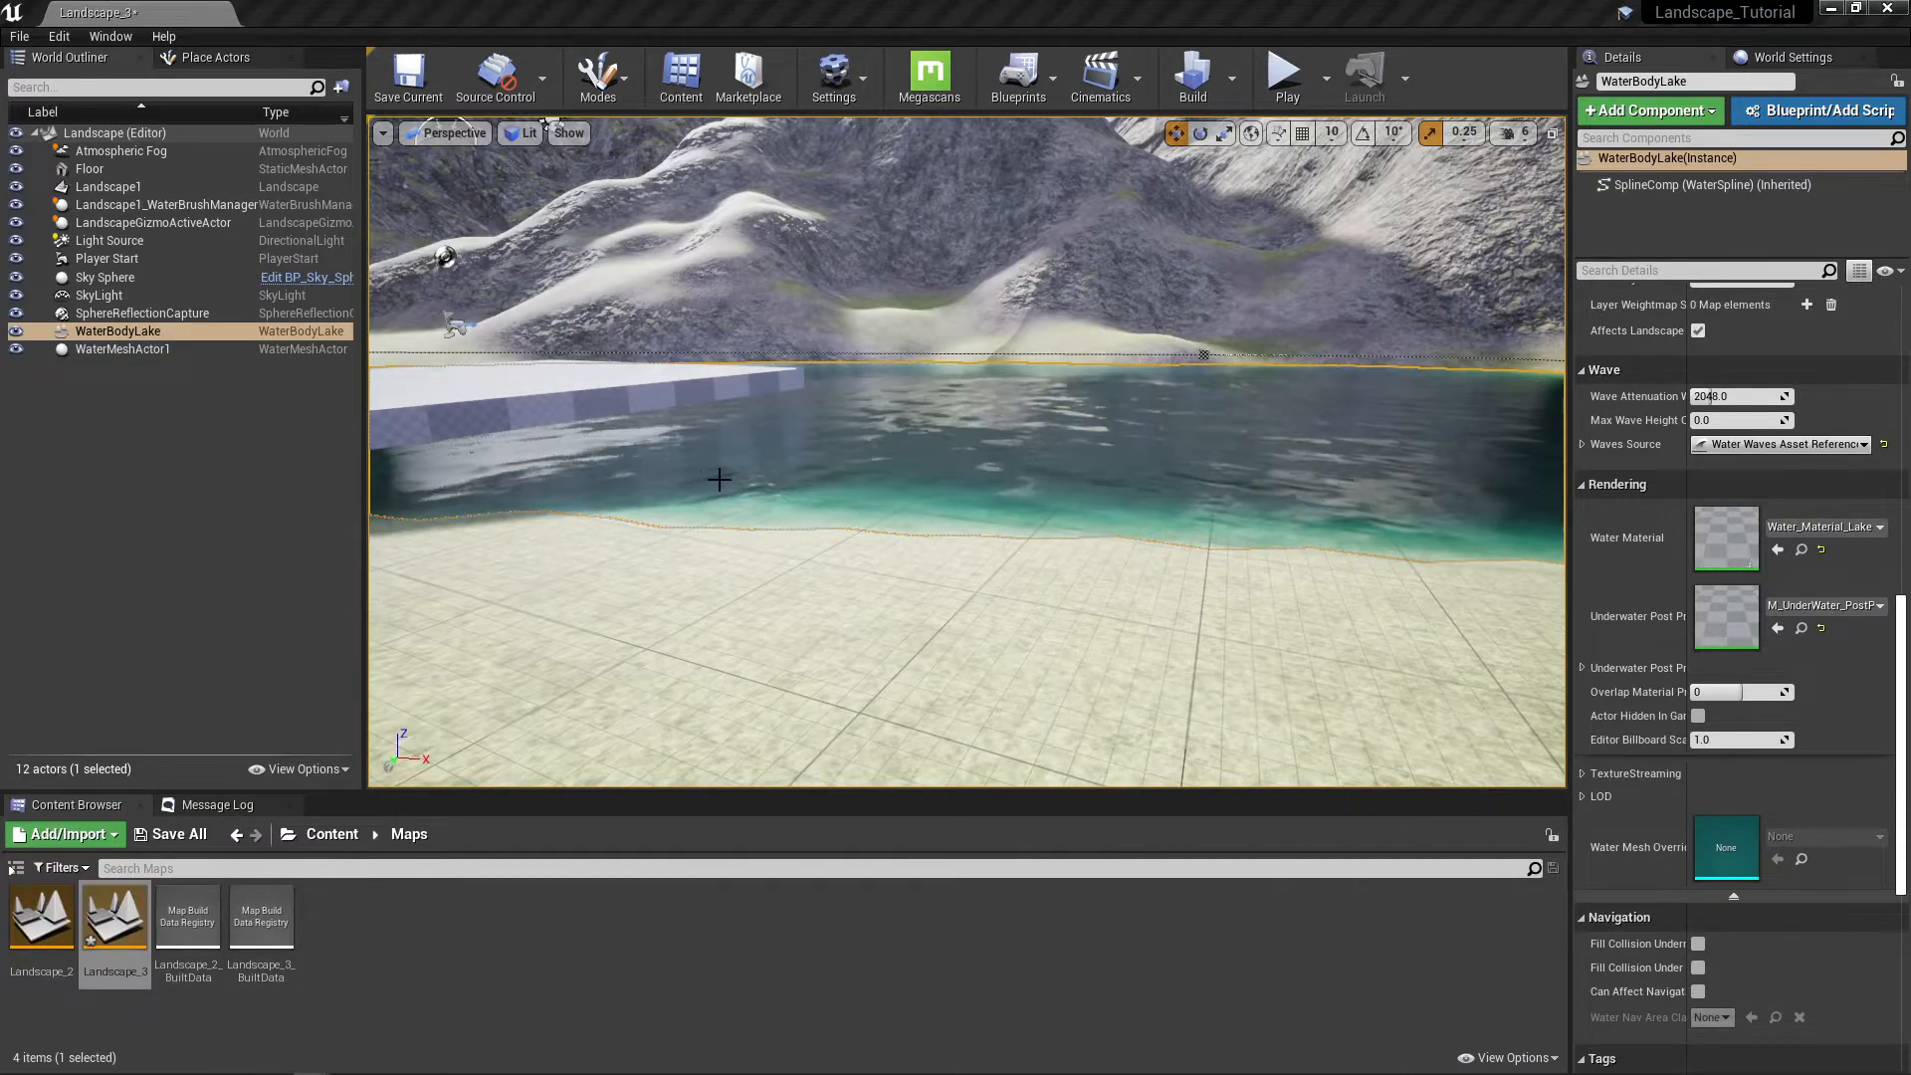
right_drag(768, 513, 843, 692)
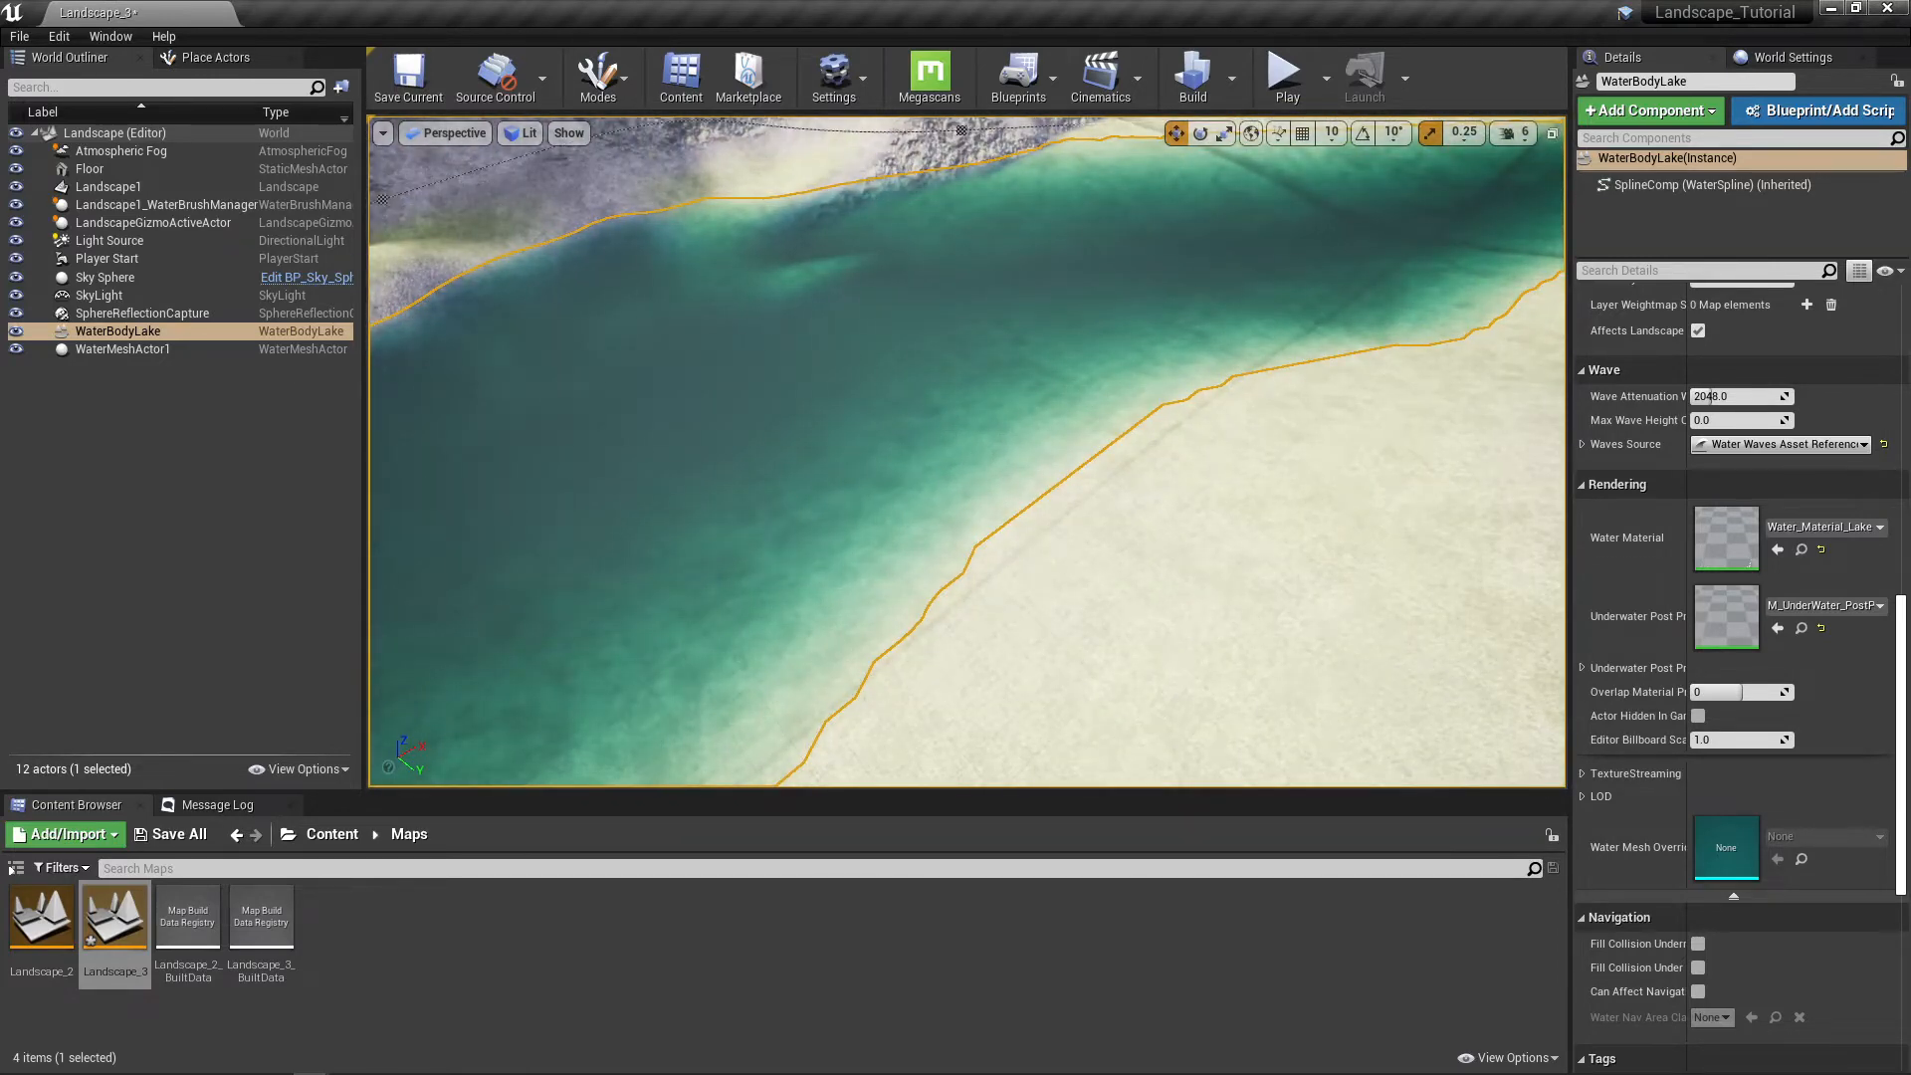
drag(0, 261, 349, 186)
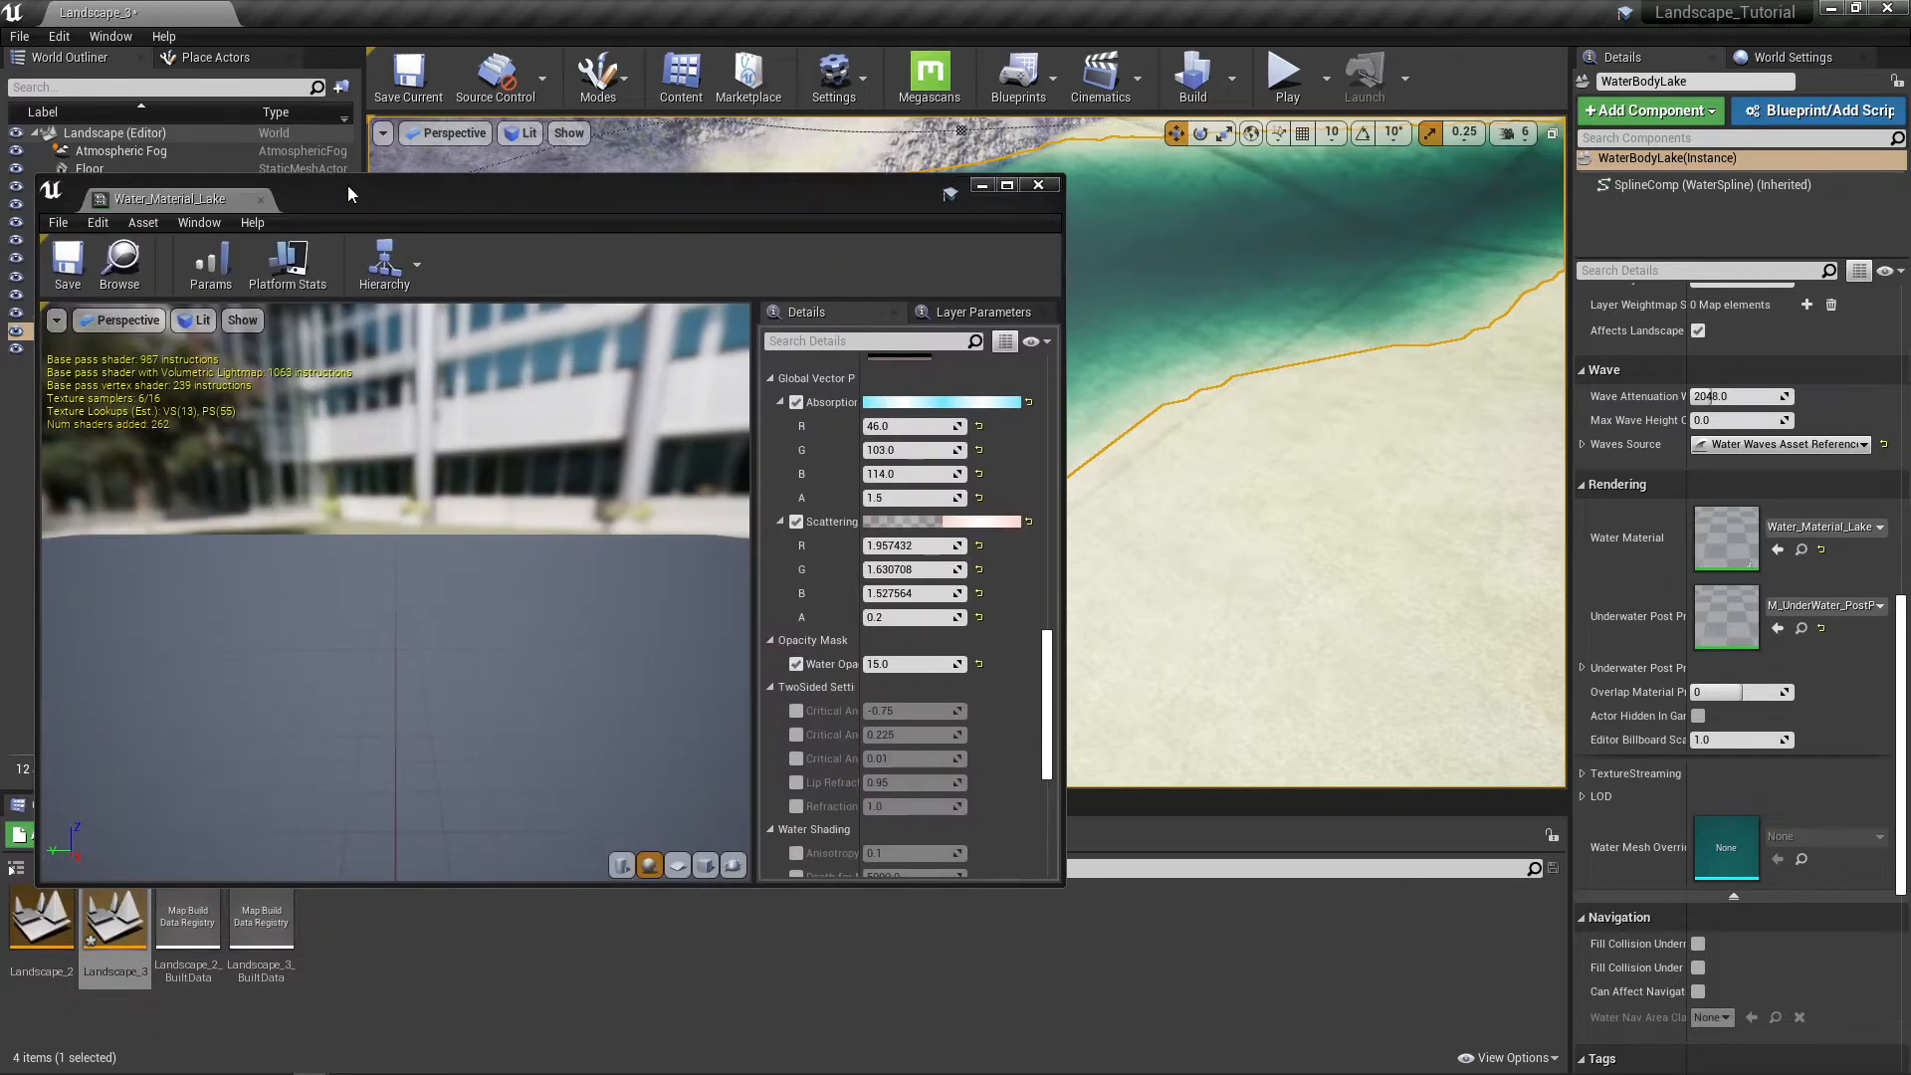
click(980, 499)
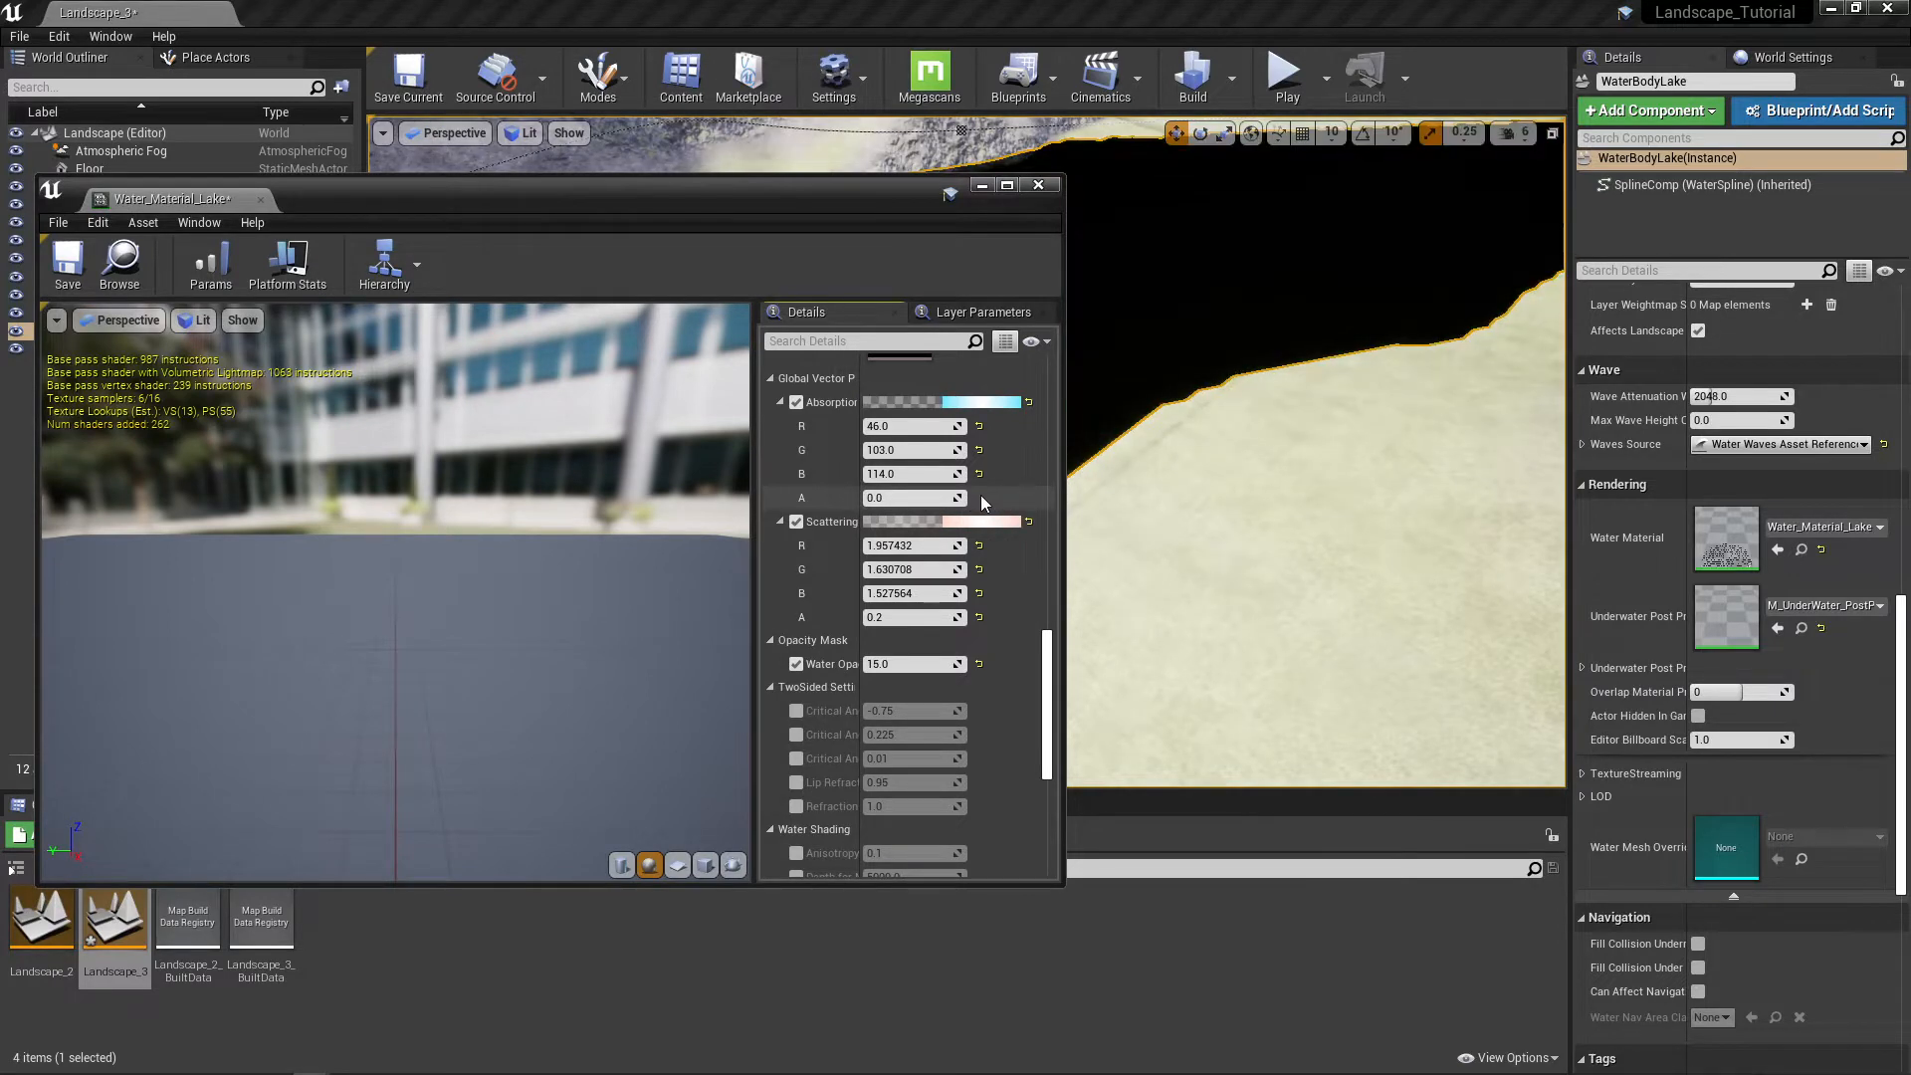
click(917, 498)
text(15)
key(Return)
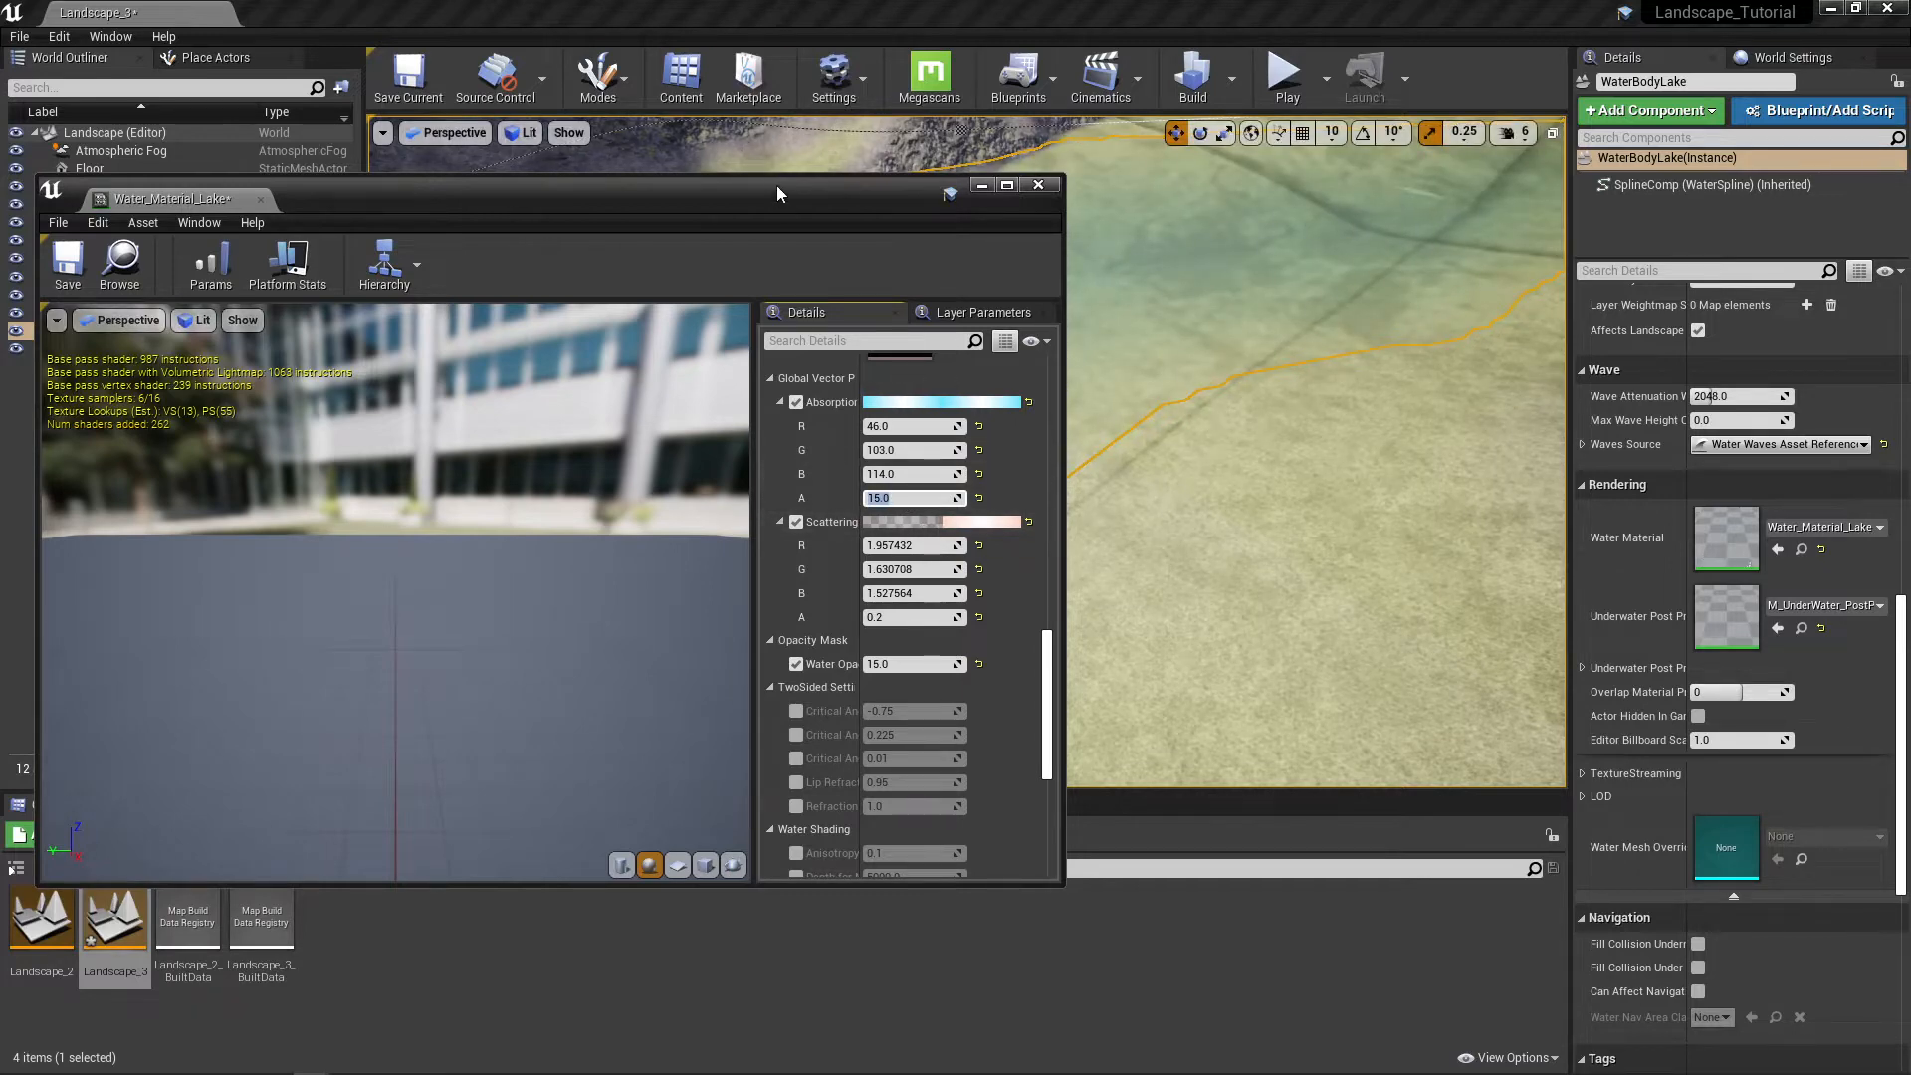
Step: Set the lake material's Absorption alpha to 1.5, keeping the material window clear of the lake in the viewport
drag(777, 189, 522, 177)
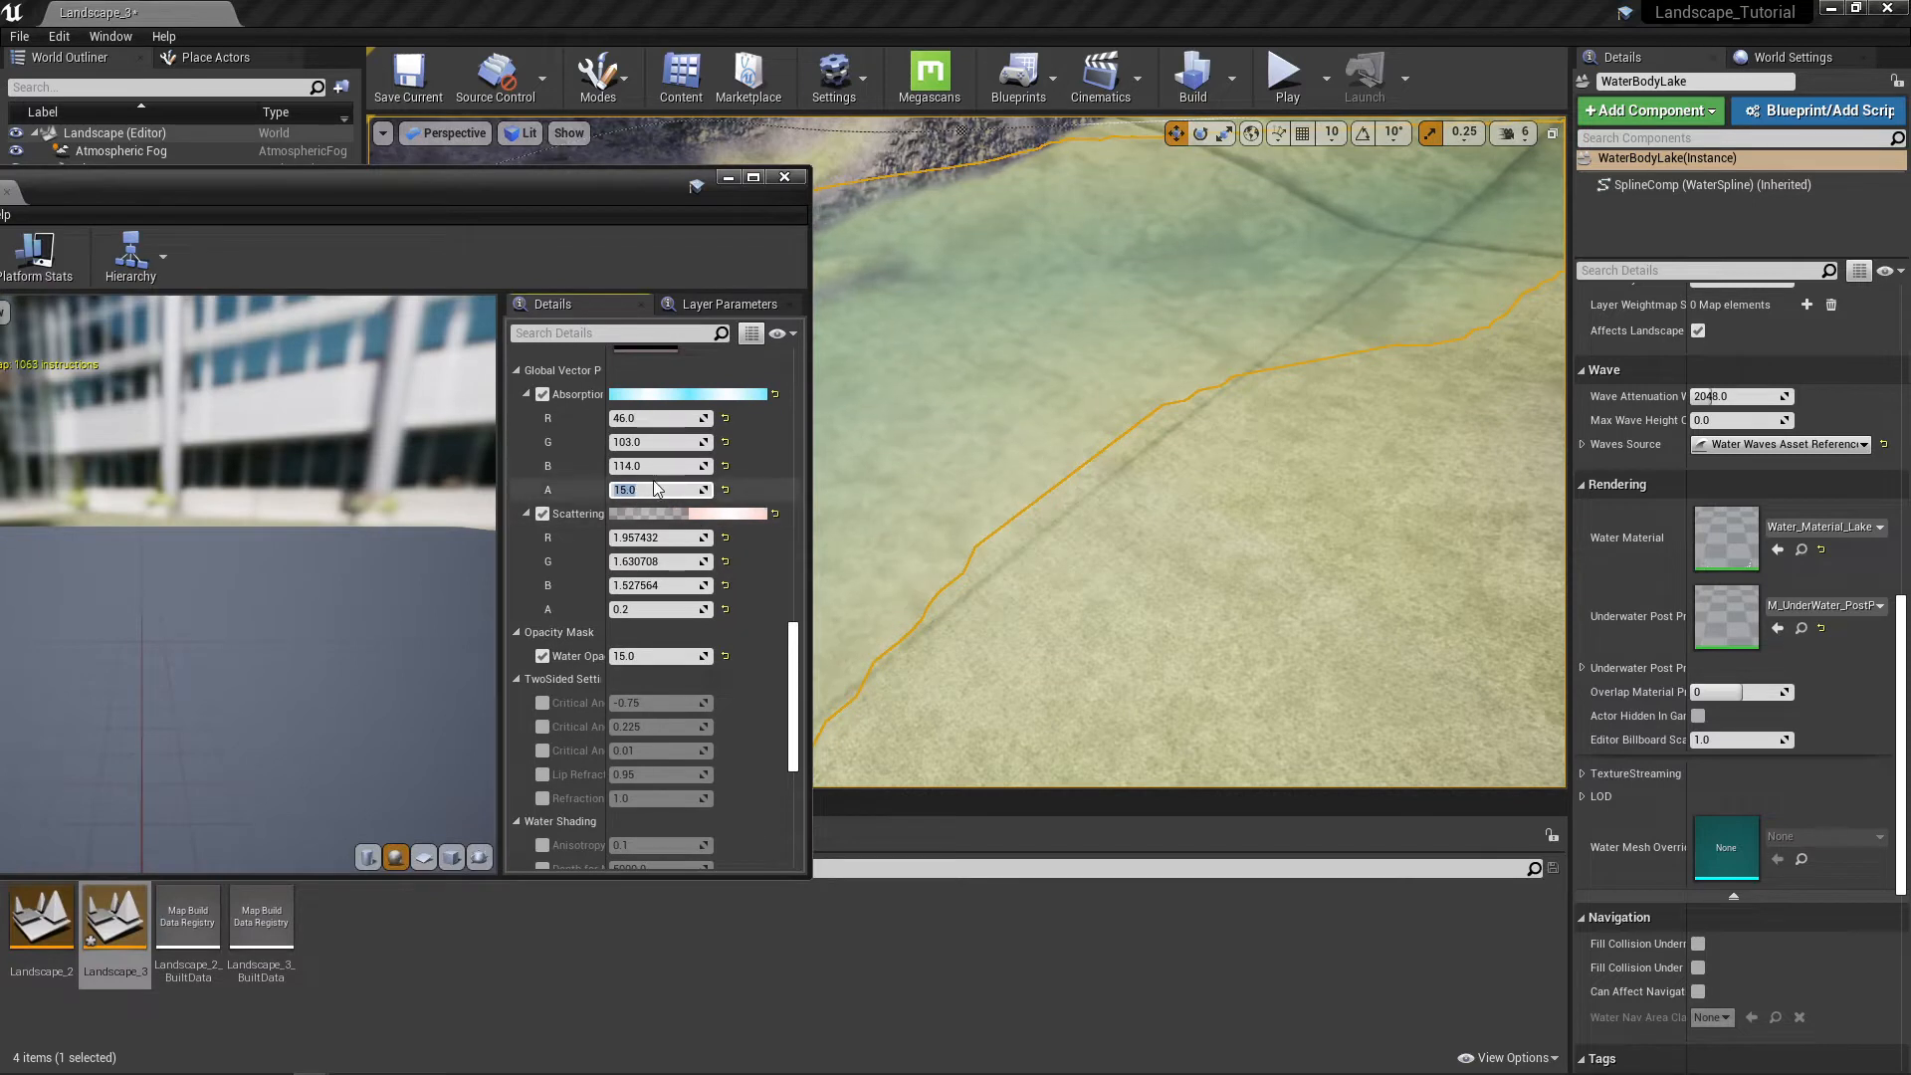
key(BackSpace)
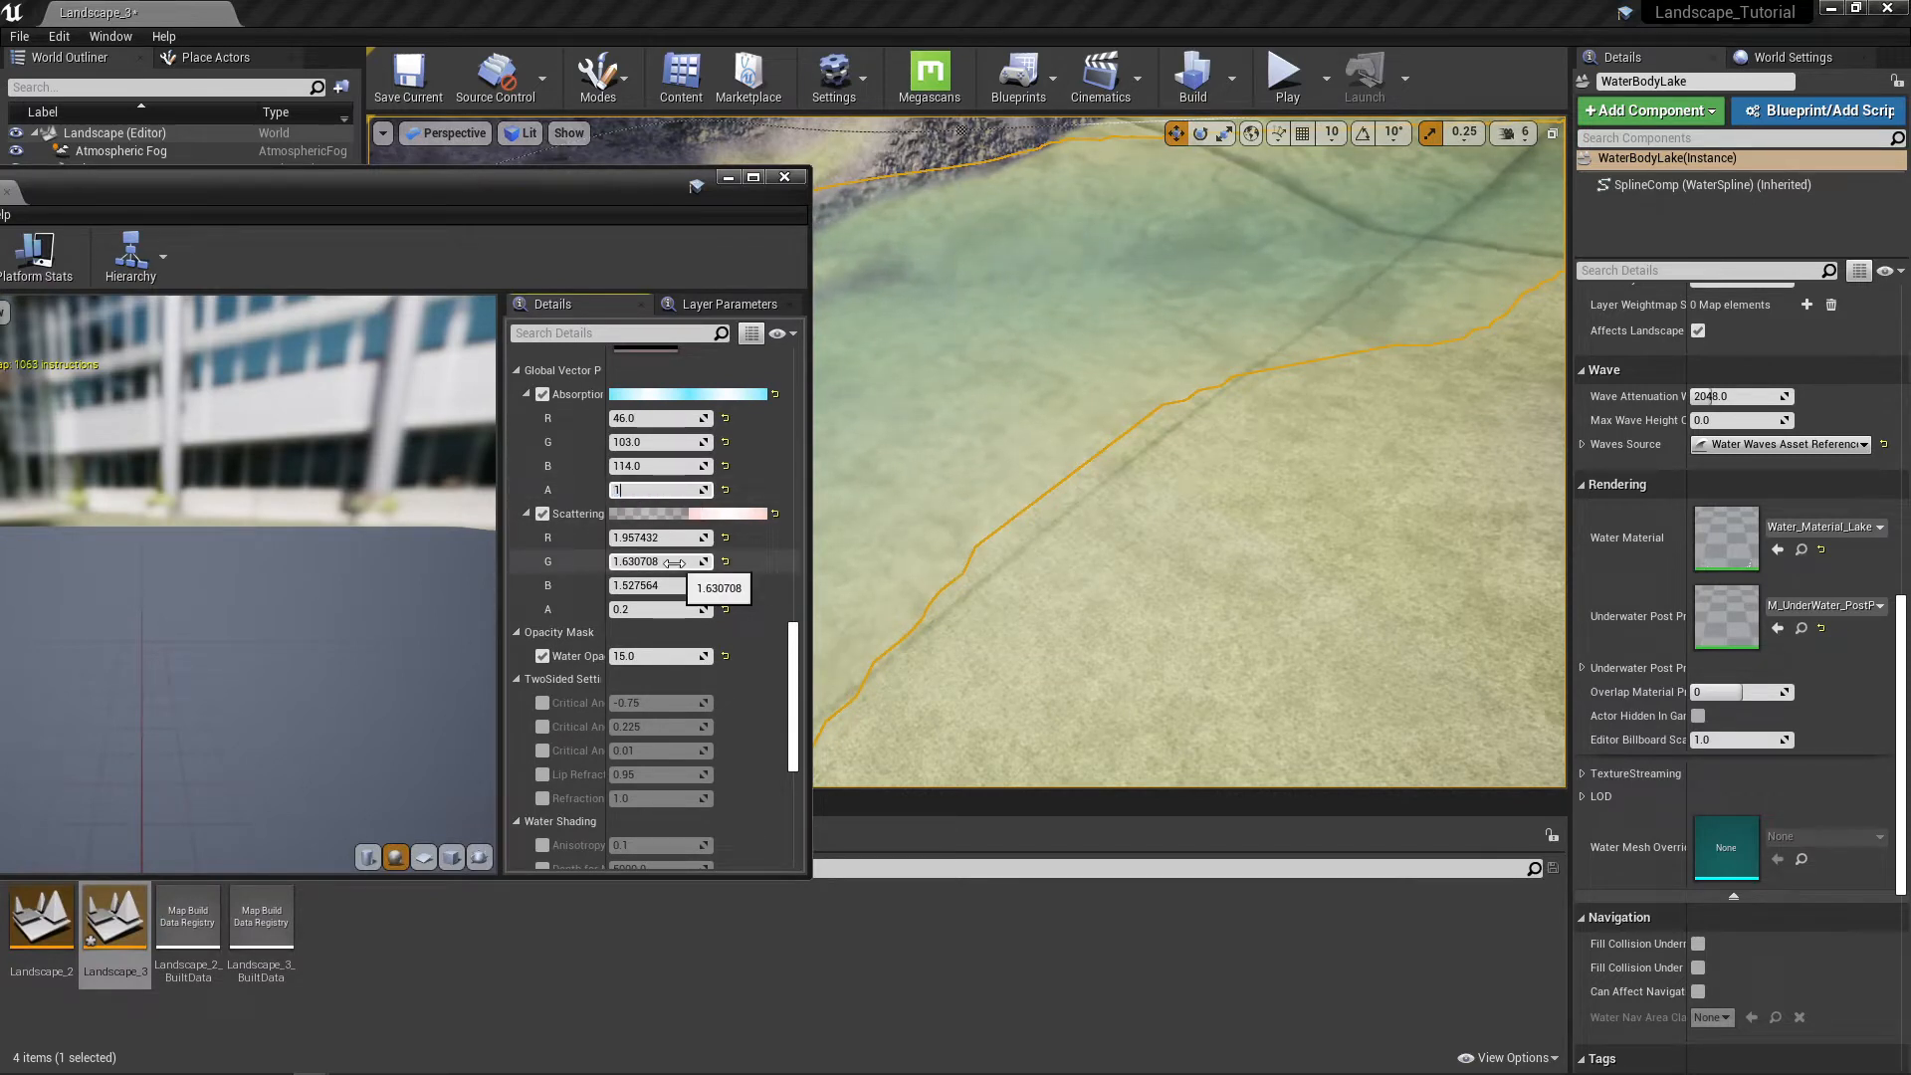
text(1.5)
key(Return)
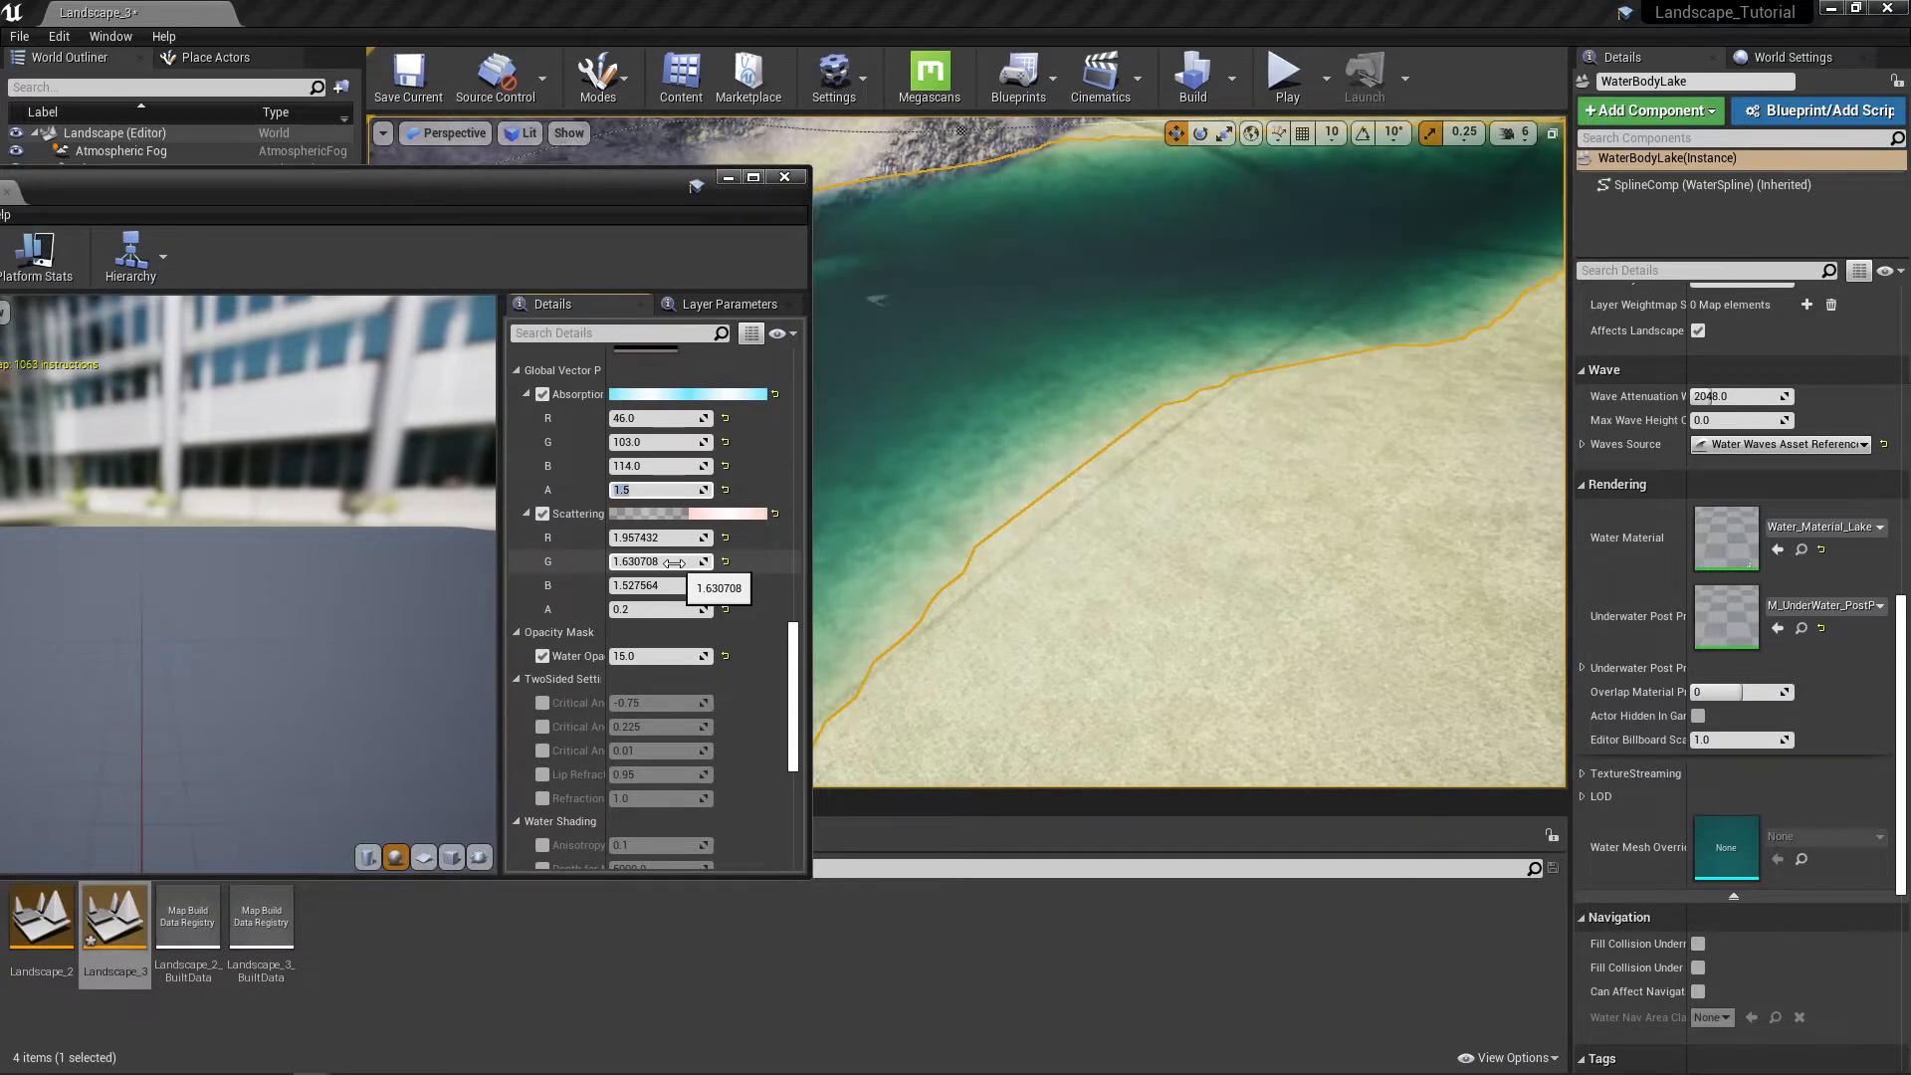
right_drag(1032, 601, 1007, 569)
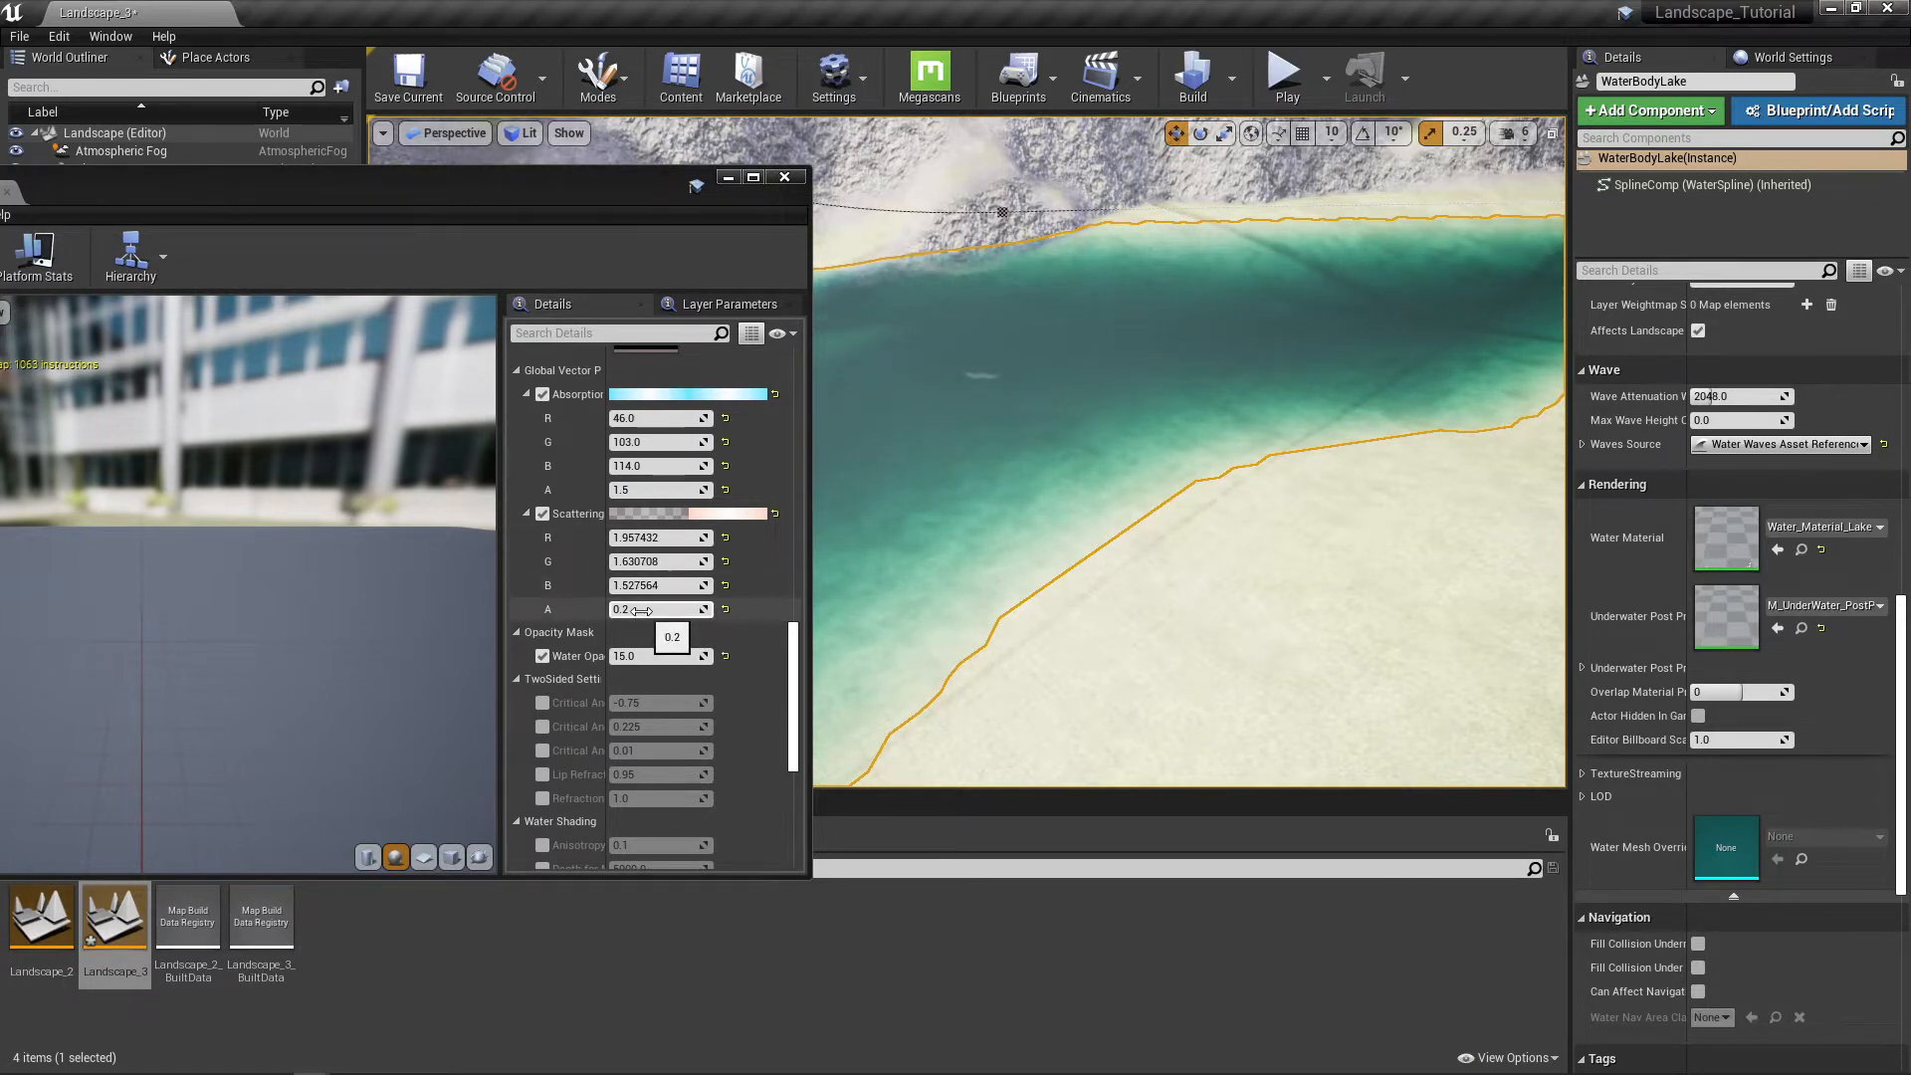
Step: Try a Scattering alpha of 0.5 on the lake's water material and restore it to 0.2
drag(657, 609, 669, 610)
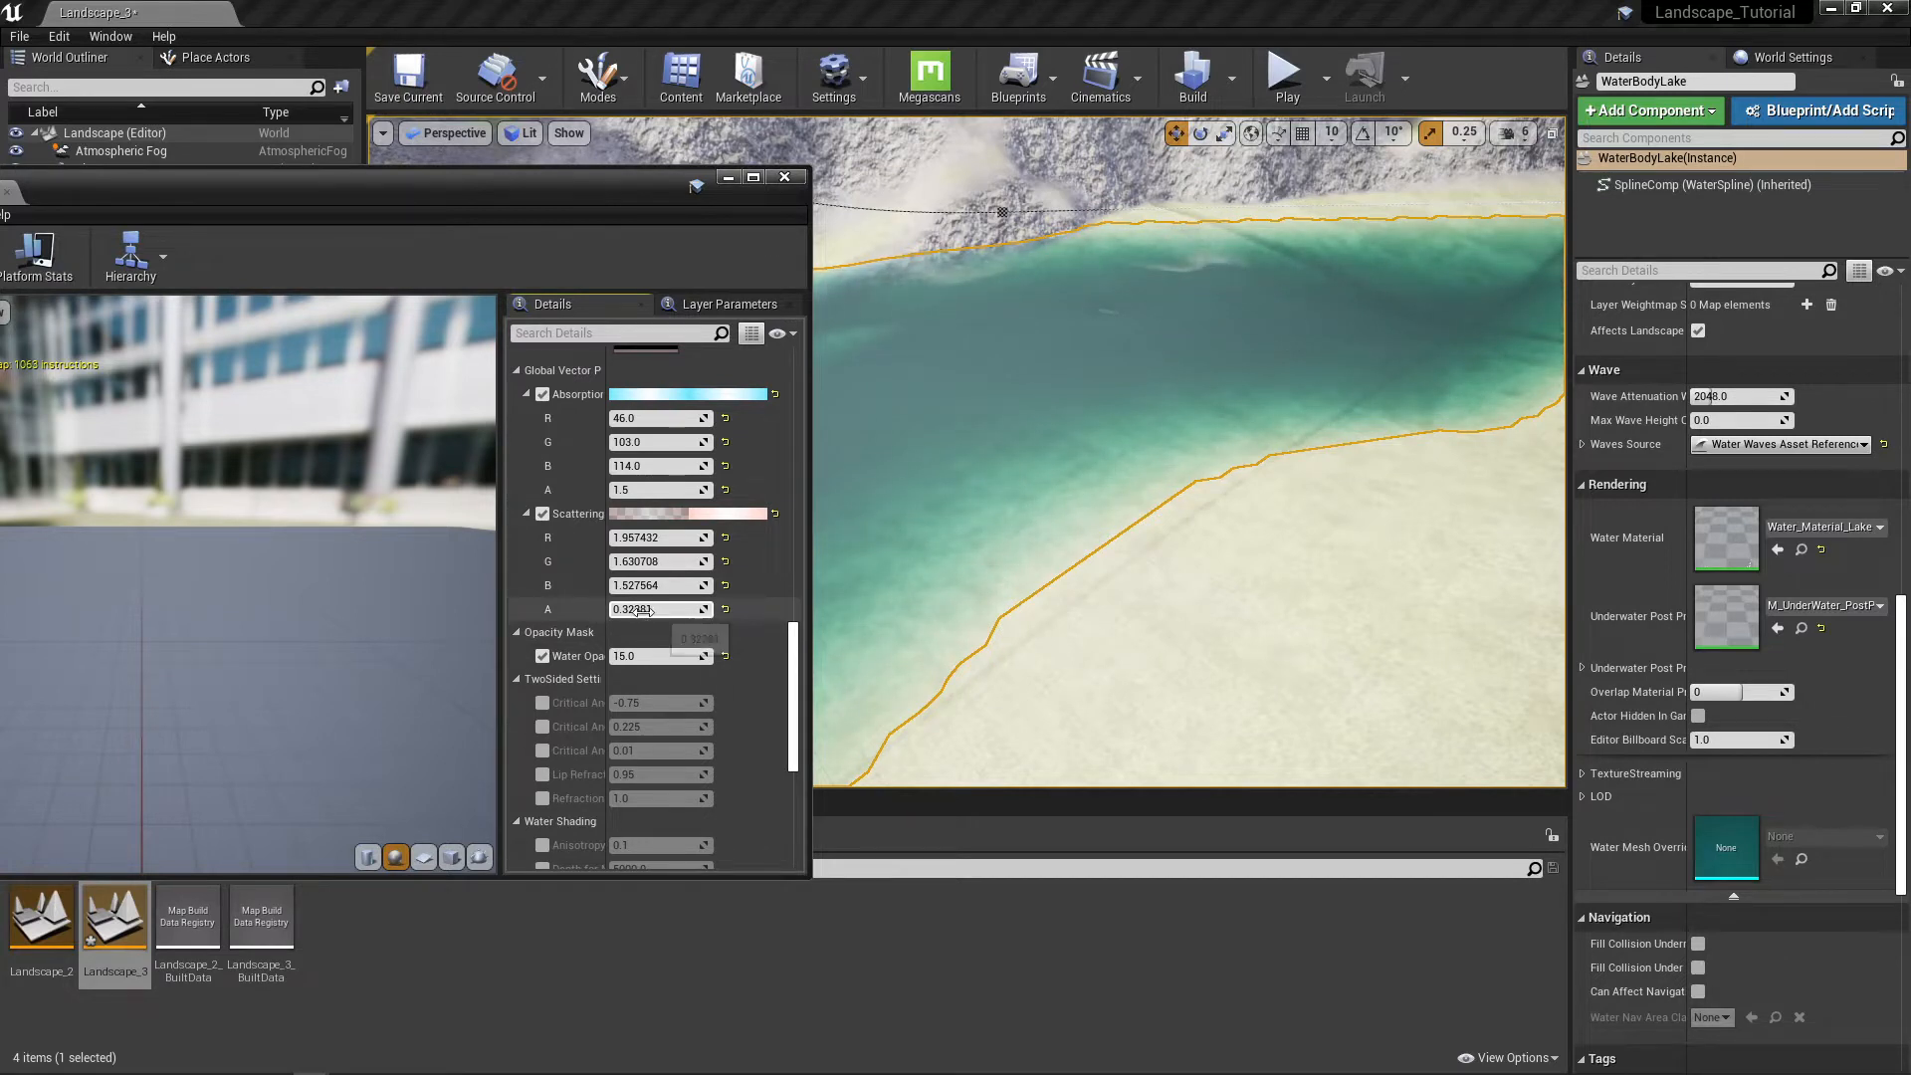
click(645, 609)
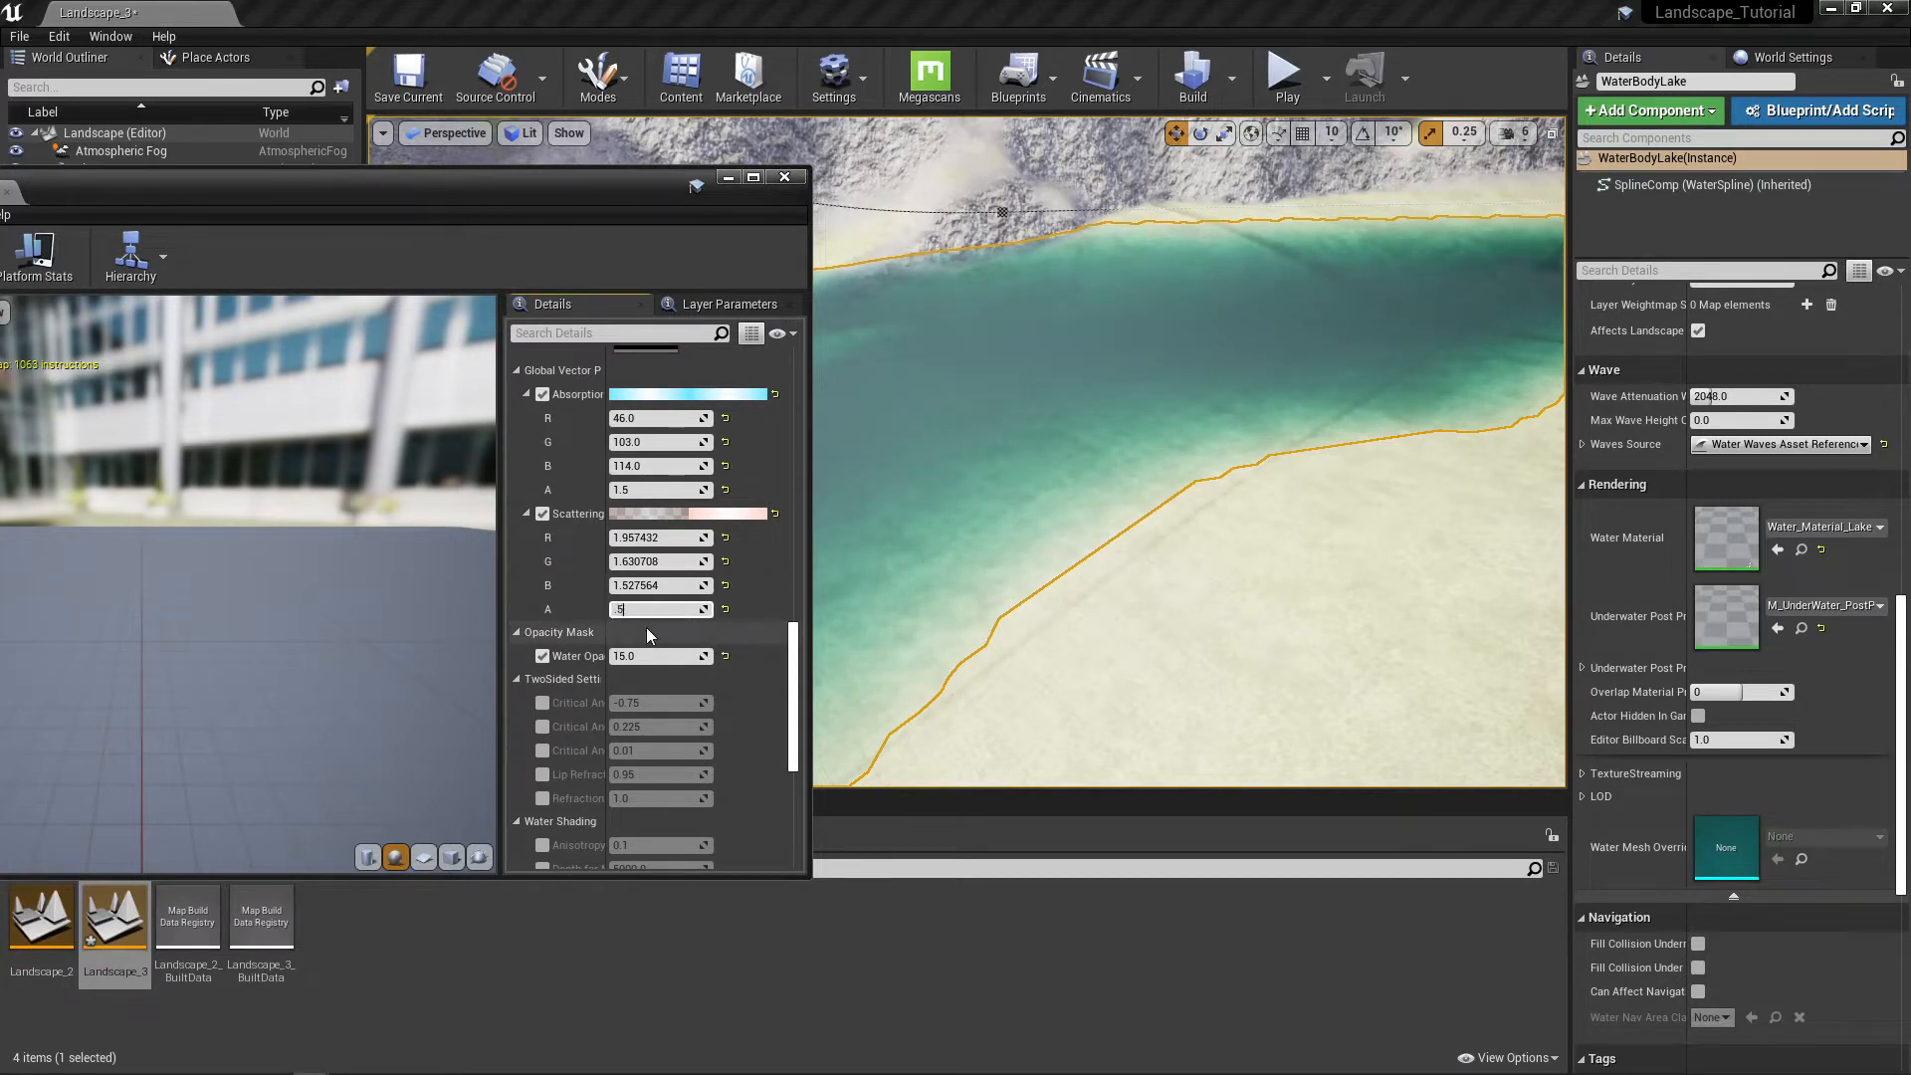
key(Return)
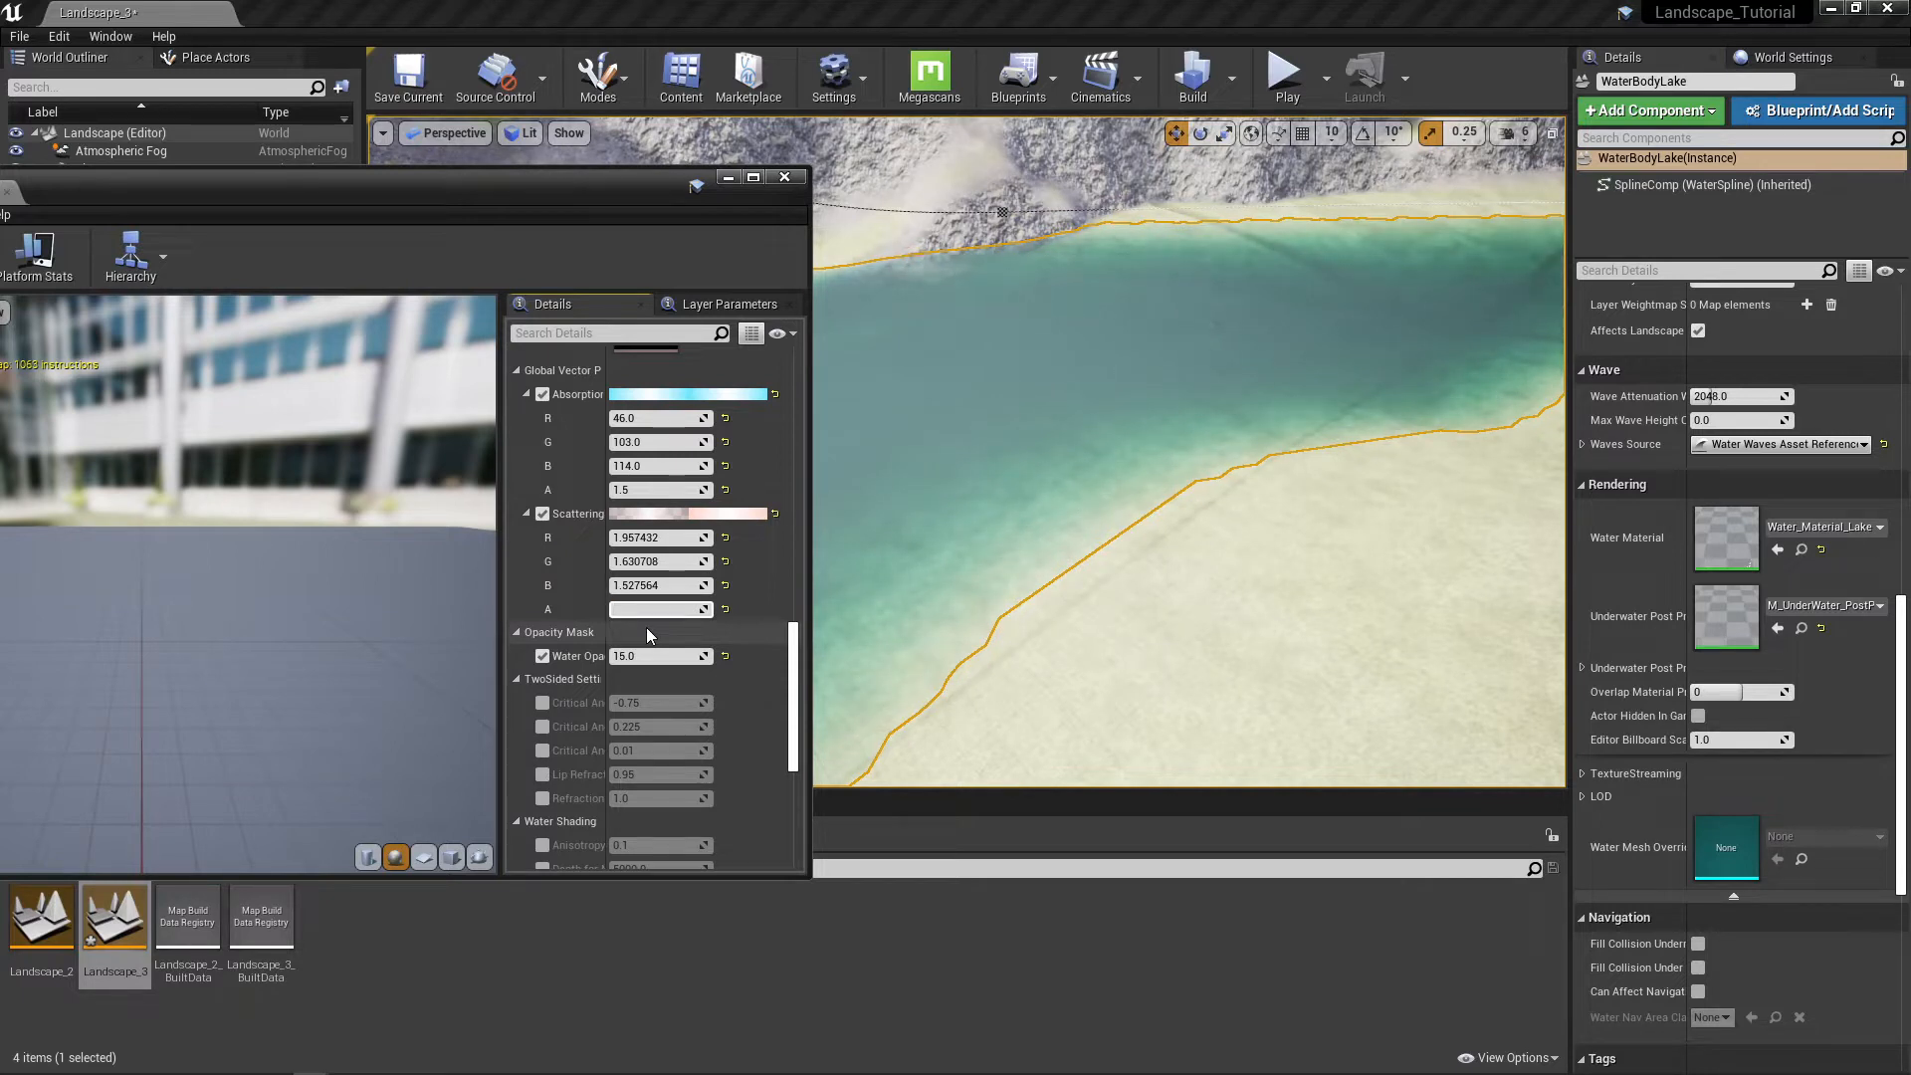
text(.2)
key(Return)
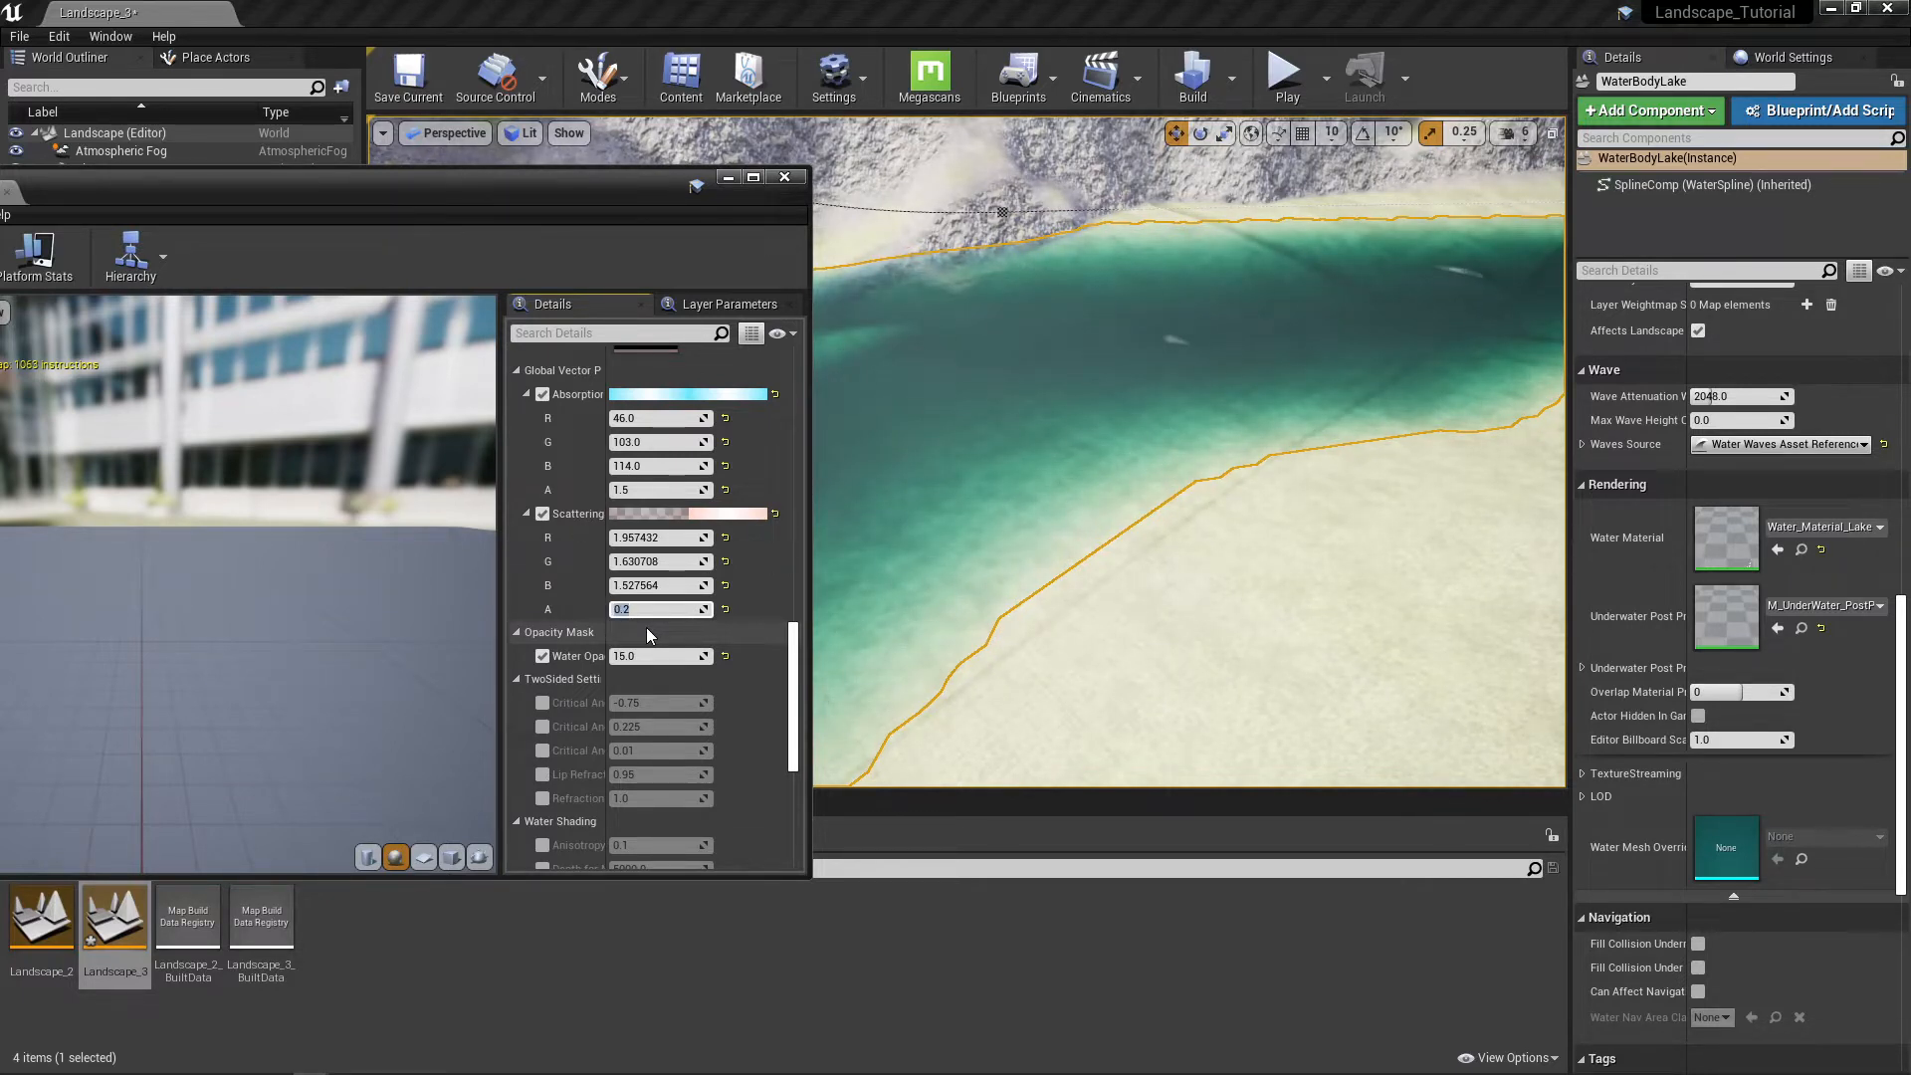
Step: Try a Scattering alpha of 0 on the lake material and set it back to 0.2
key(BackSpace)
text(0)
key(Return)
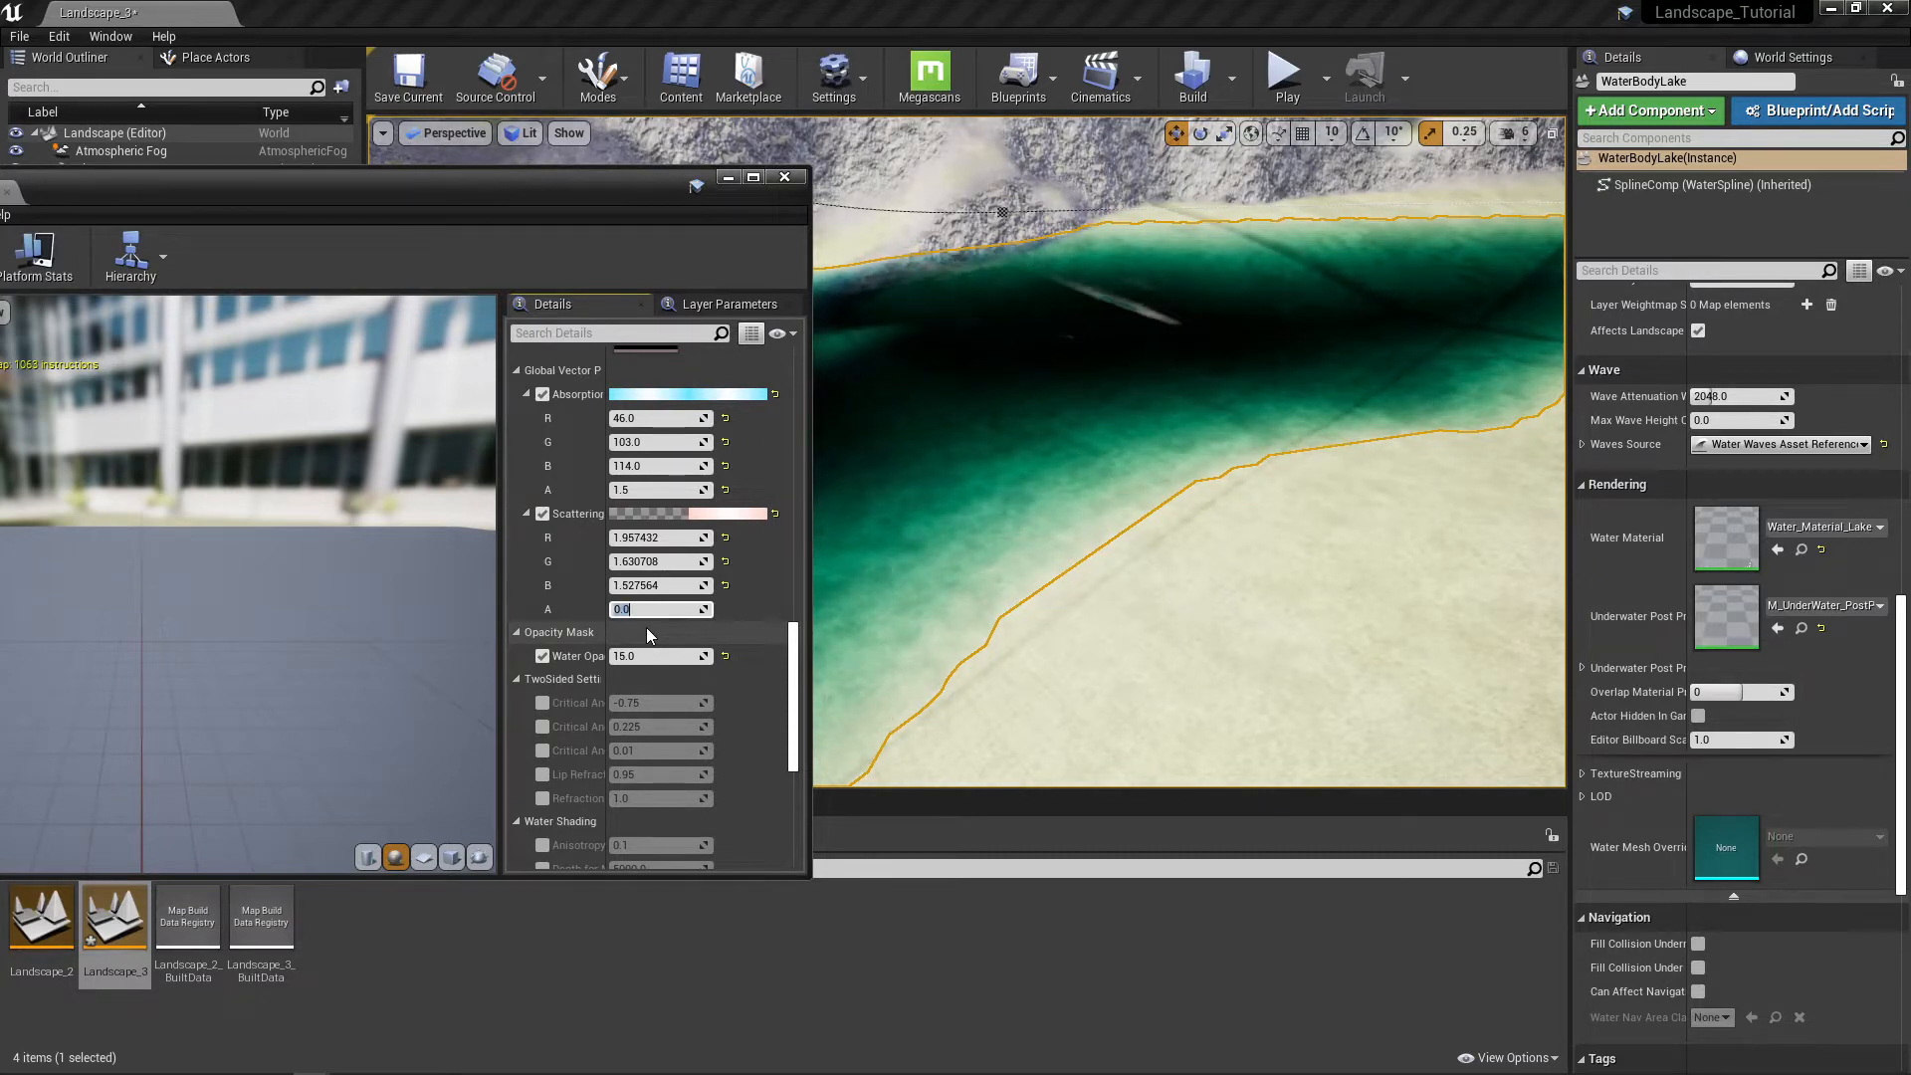
text(0.)
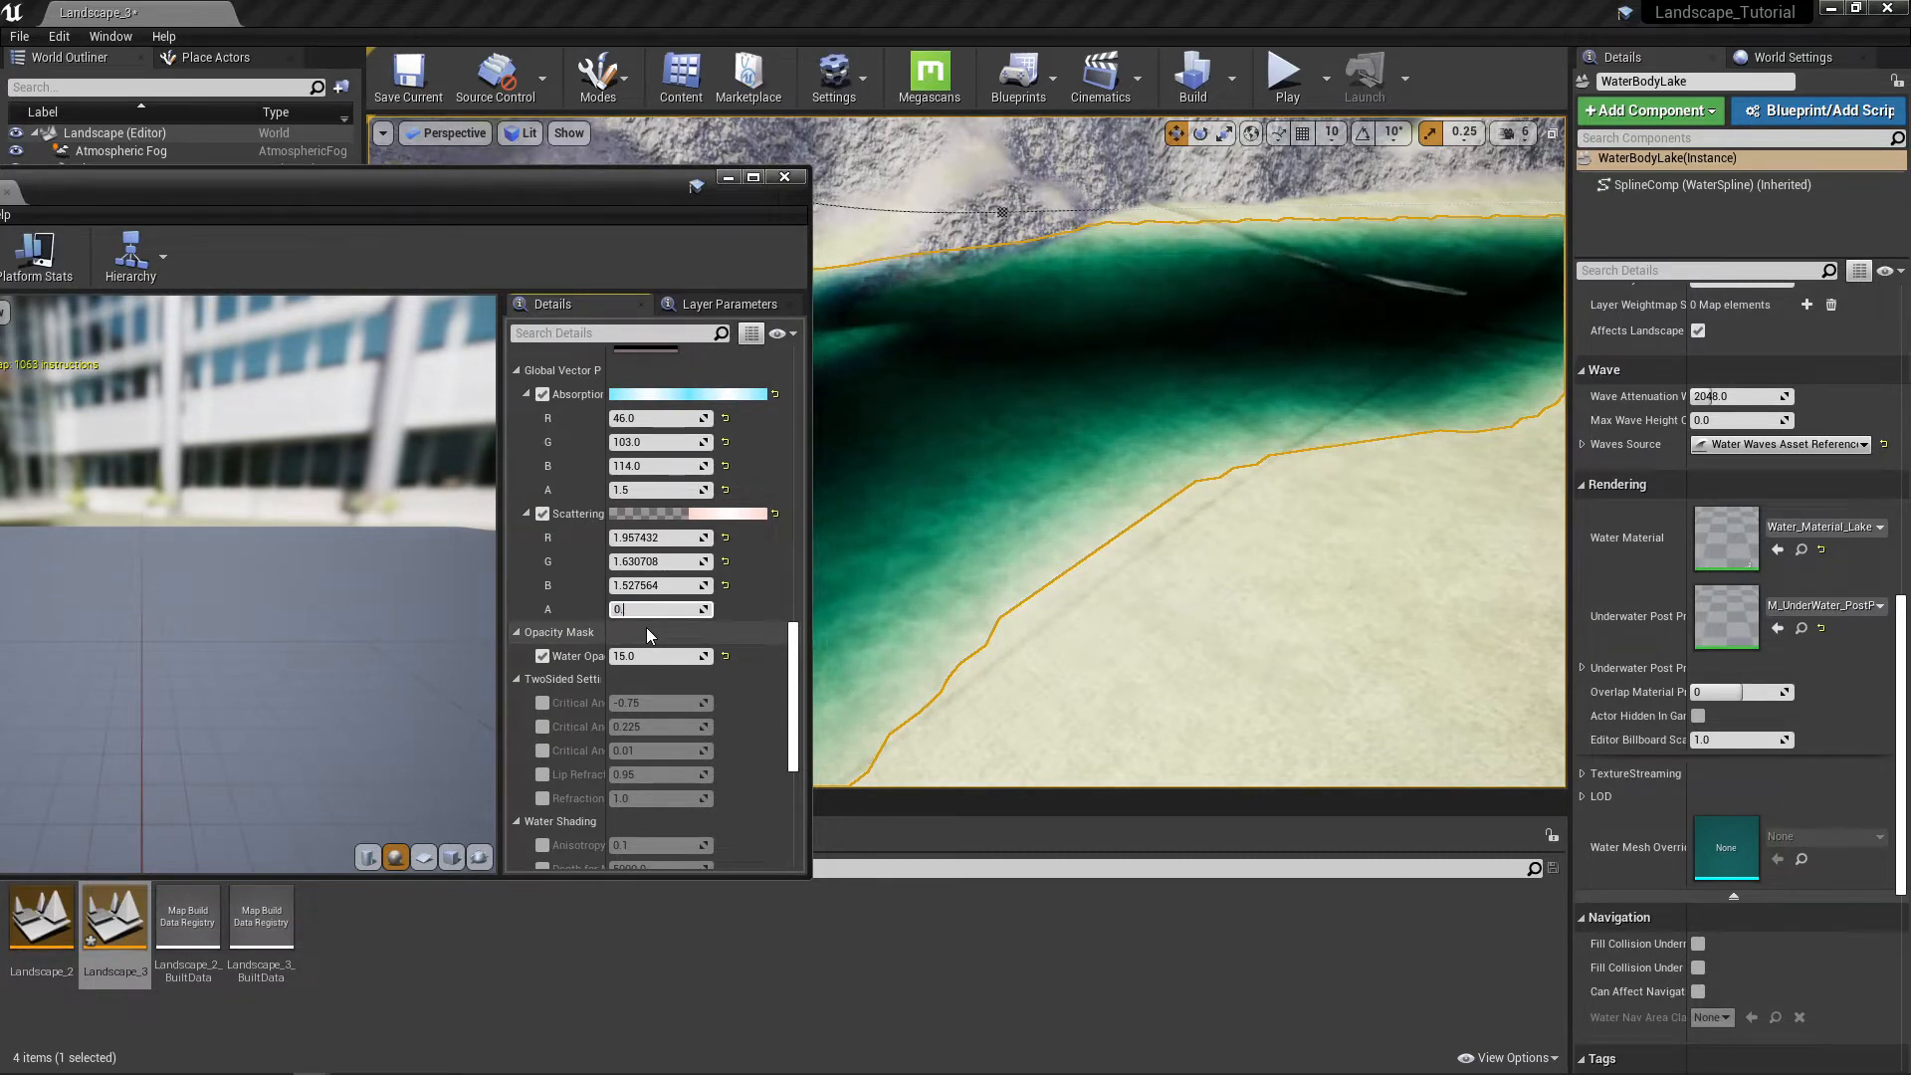
text(2)
key(Return)
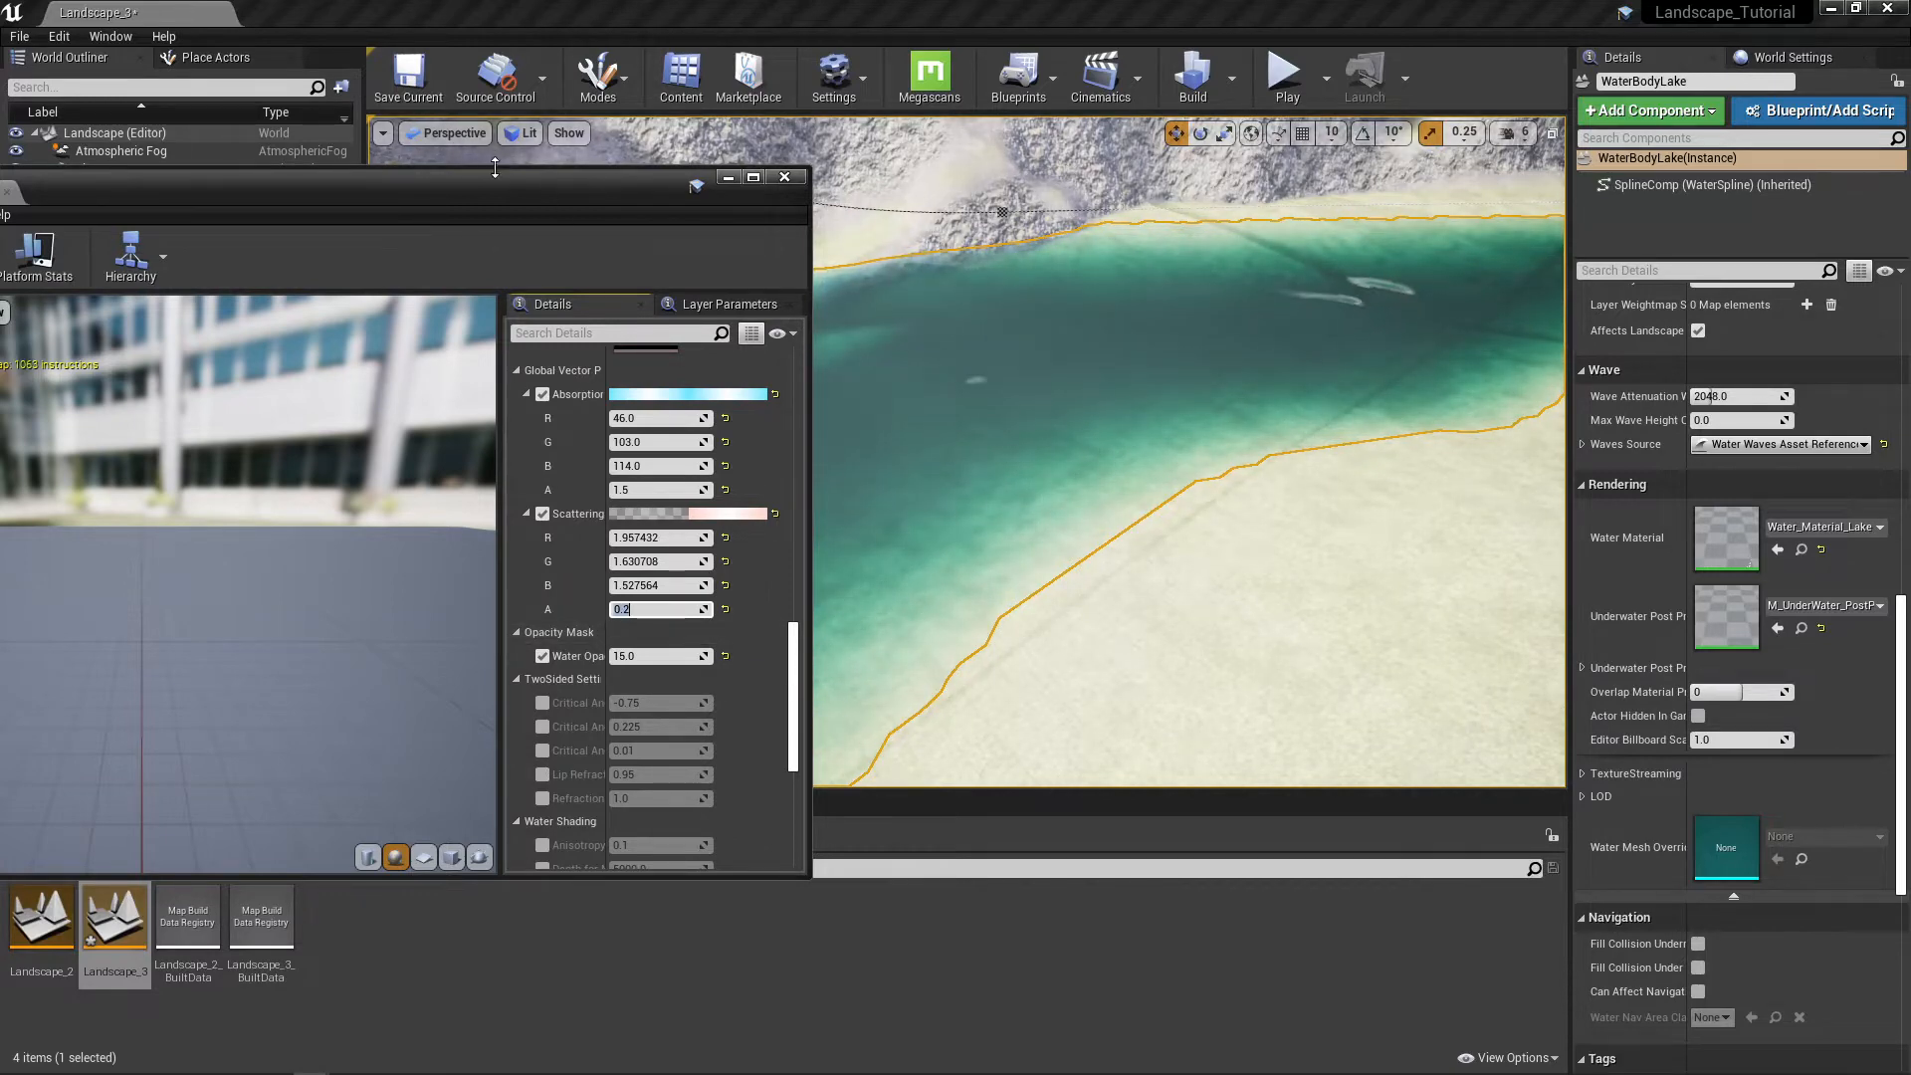
Step: Save the Water_Material_Lake asset and close its editor, and save the current level
click(355, 189)
right_drag(791, 251, 1230, 379)
right_drag(862, 367, 672, 390)
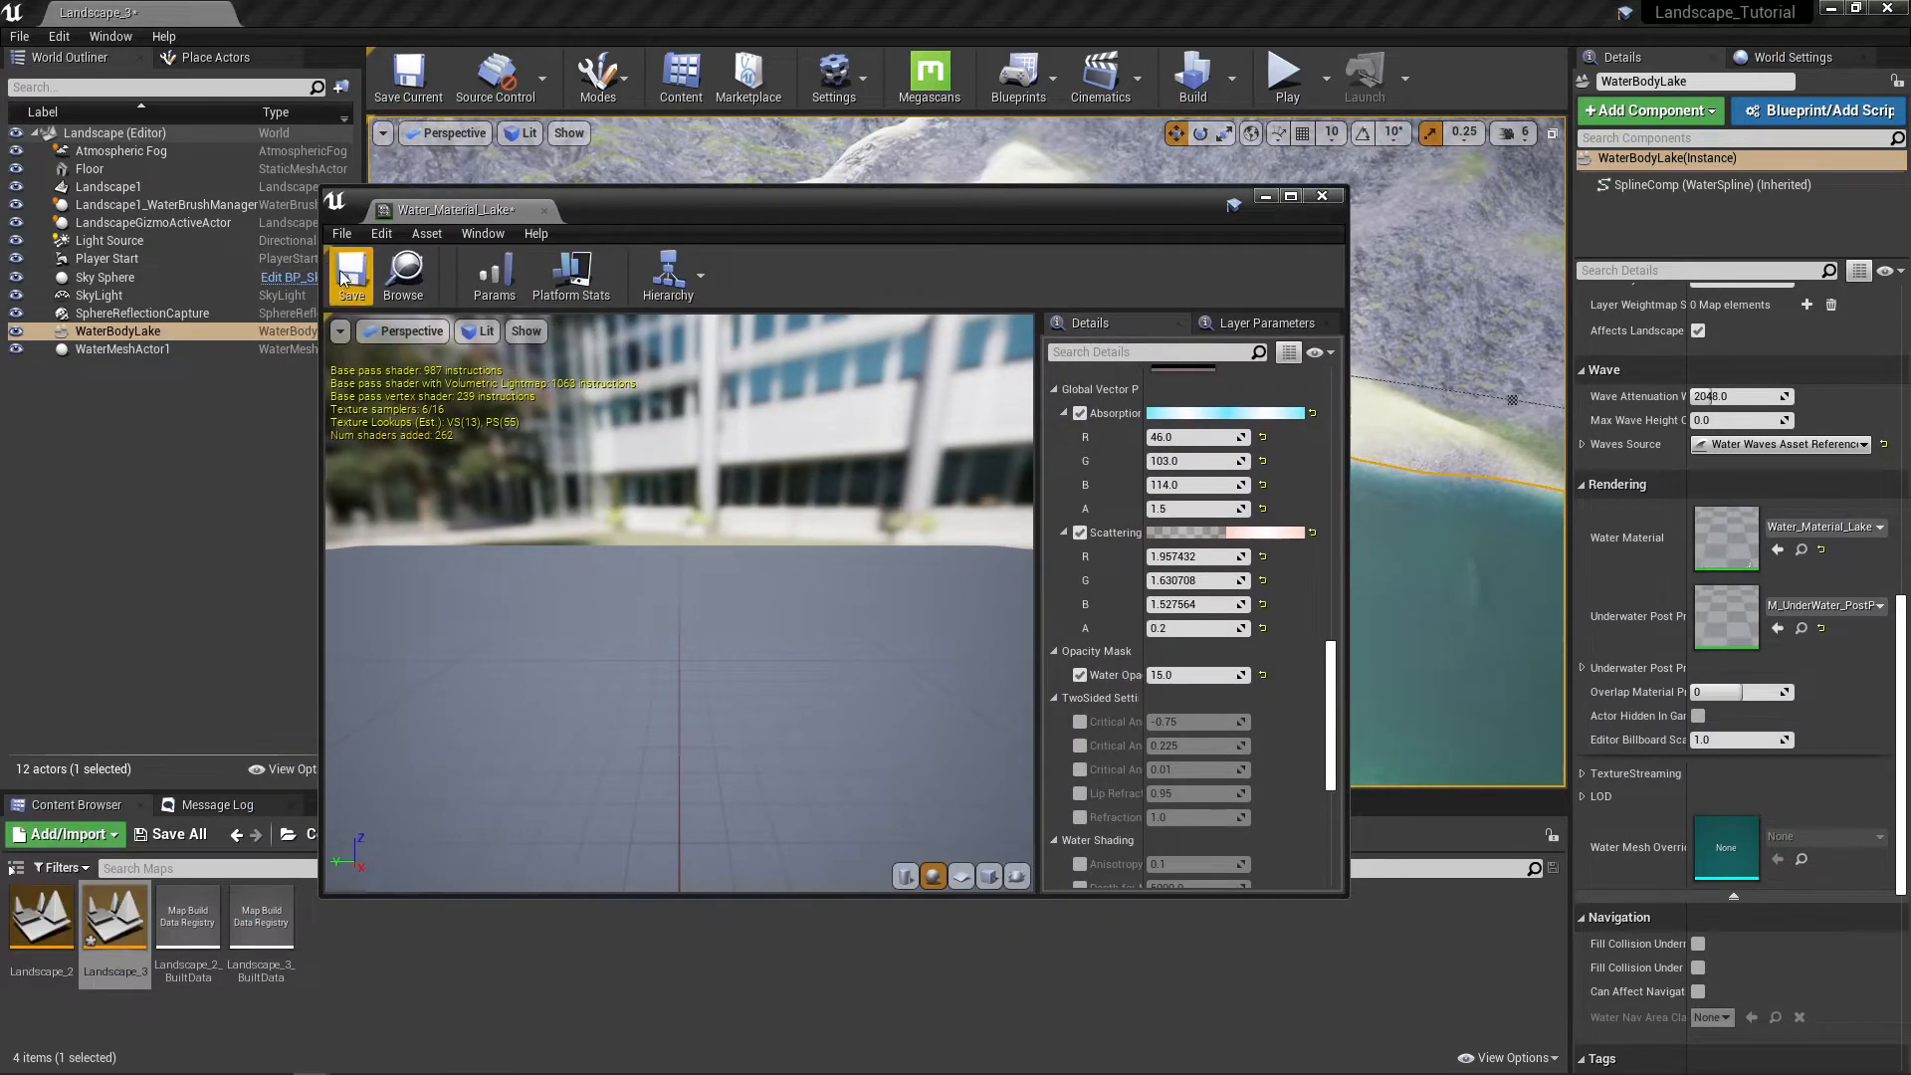
click(349, 277)
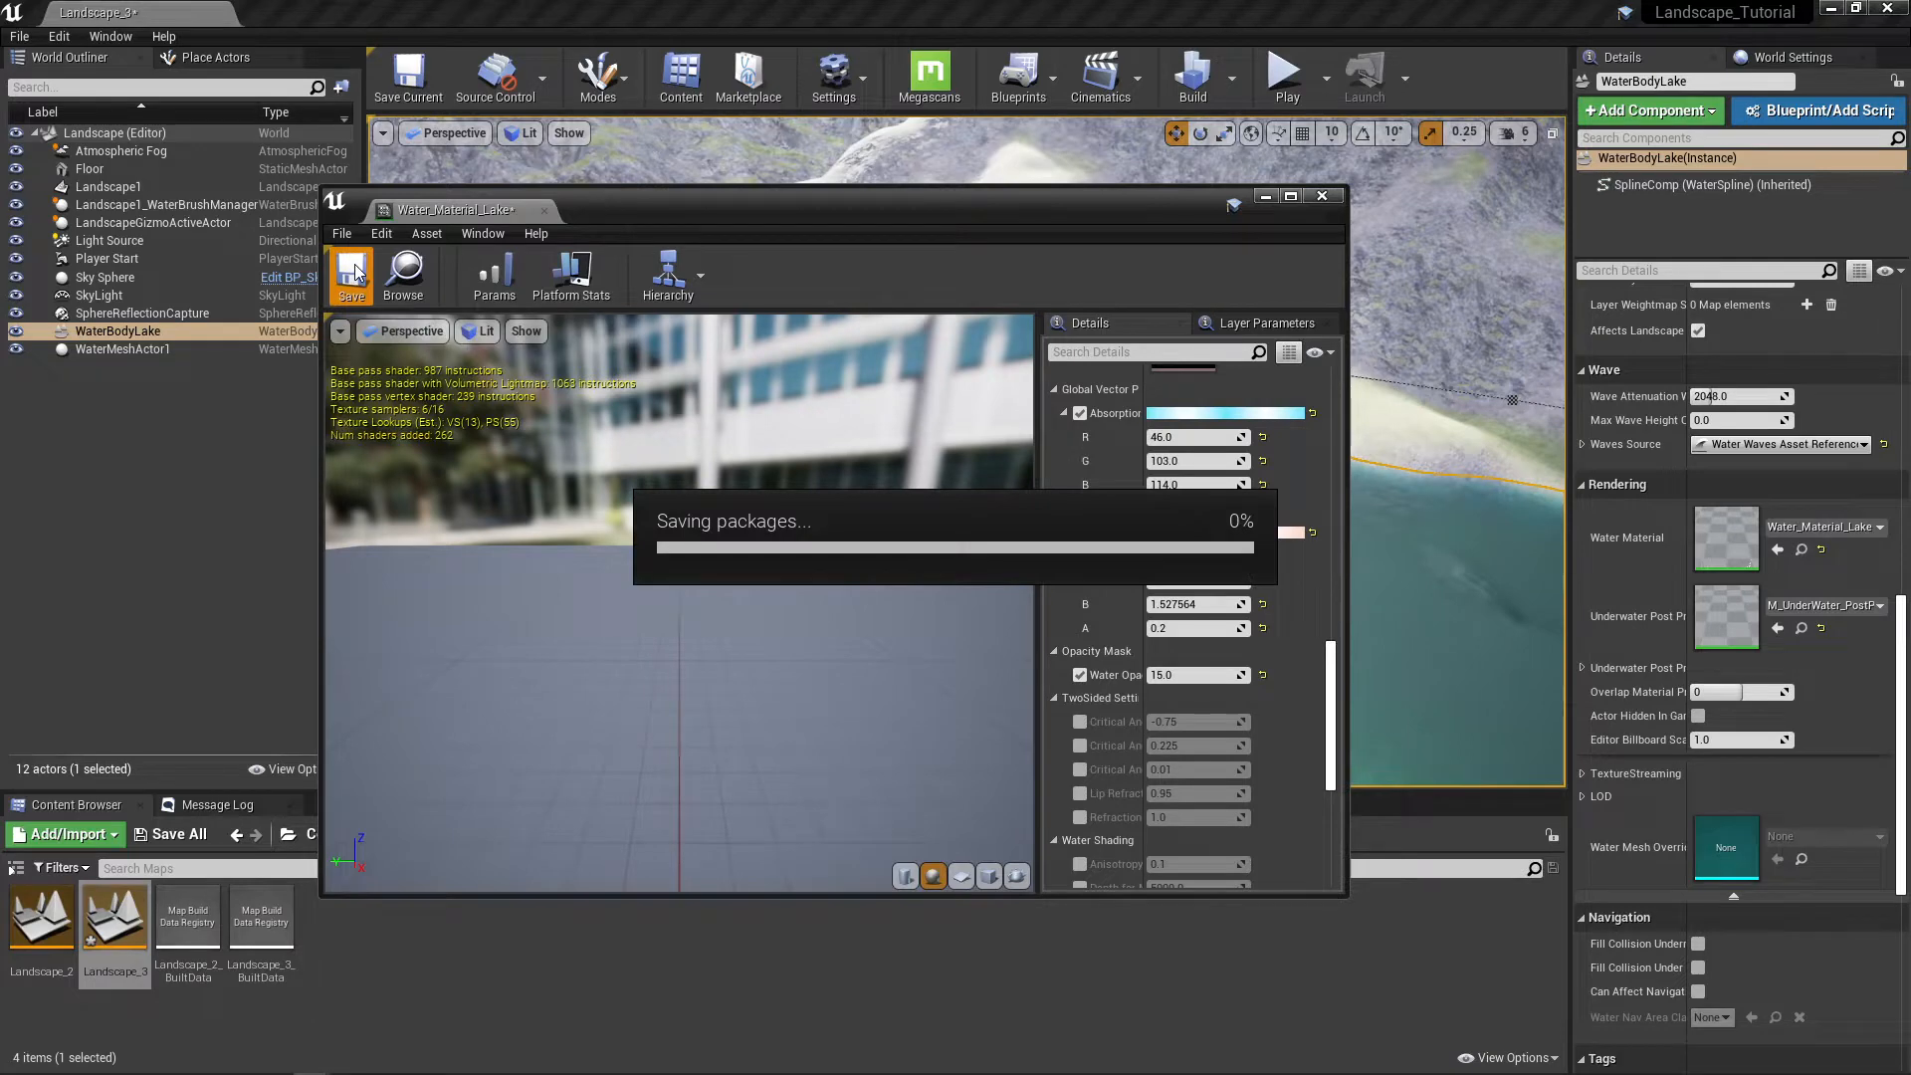
click(1323, 197)
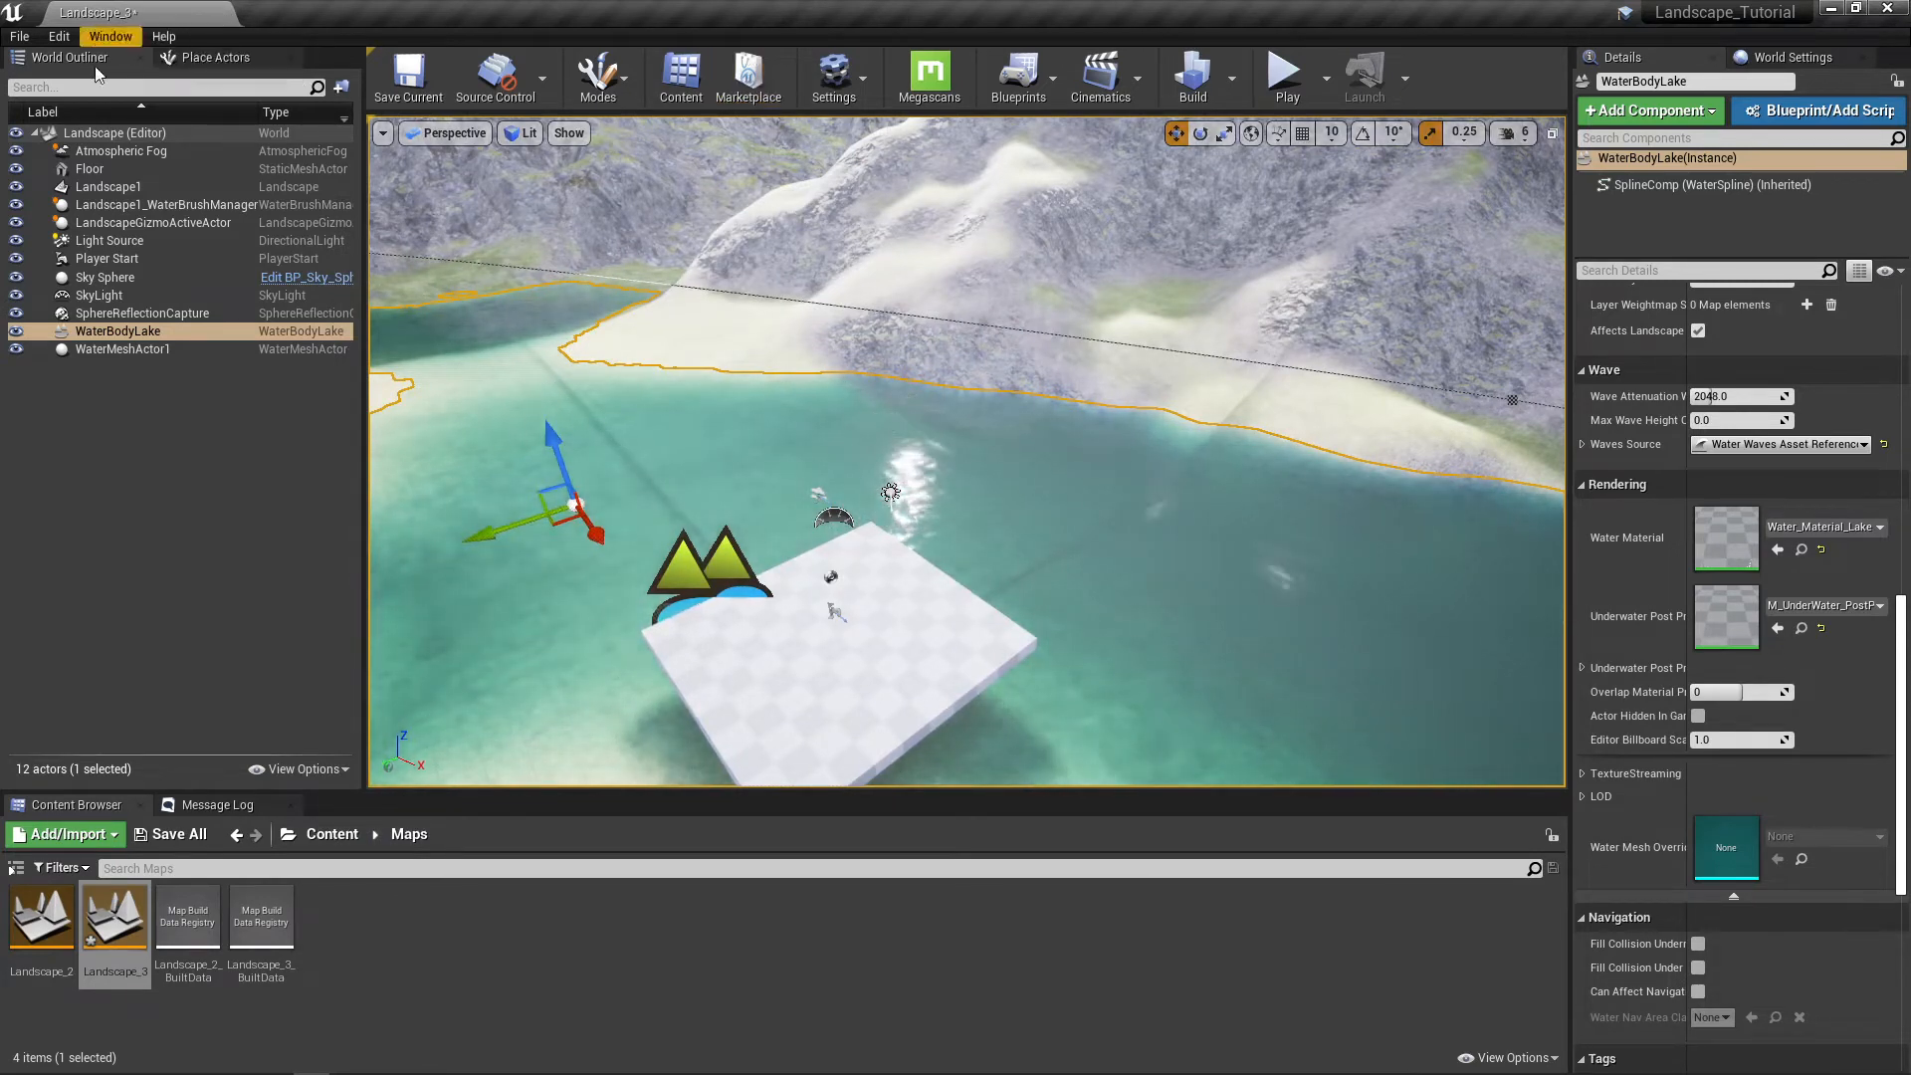
click(408, 79)
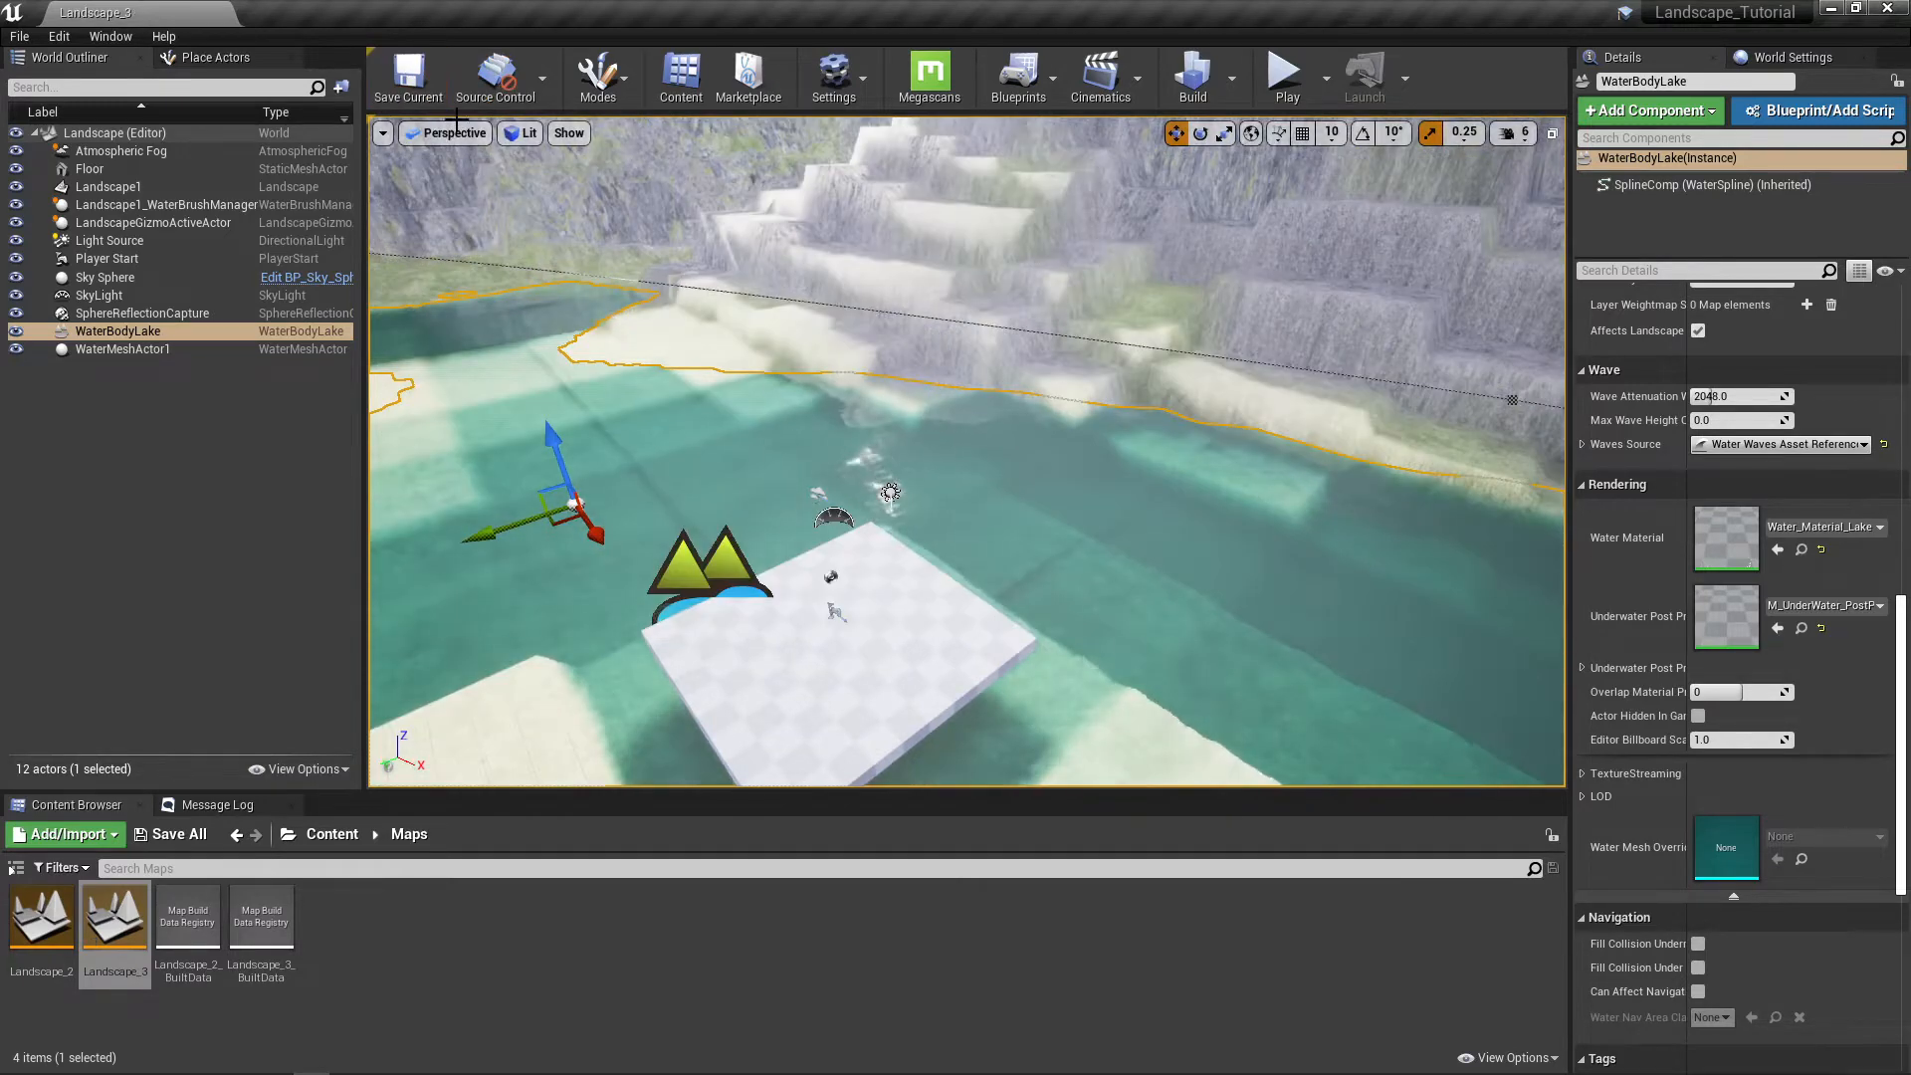
click(627, 81)
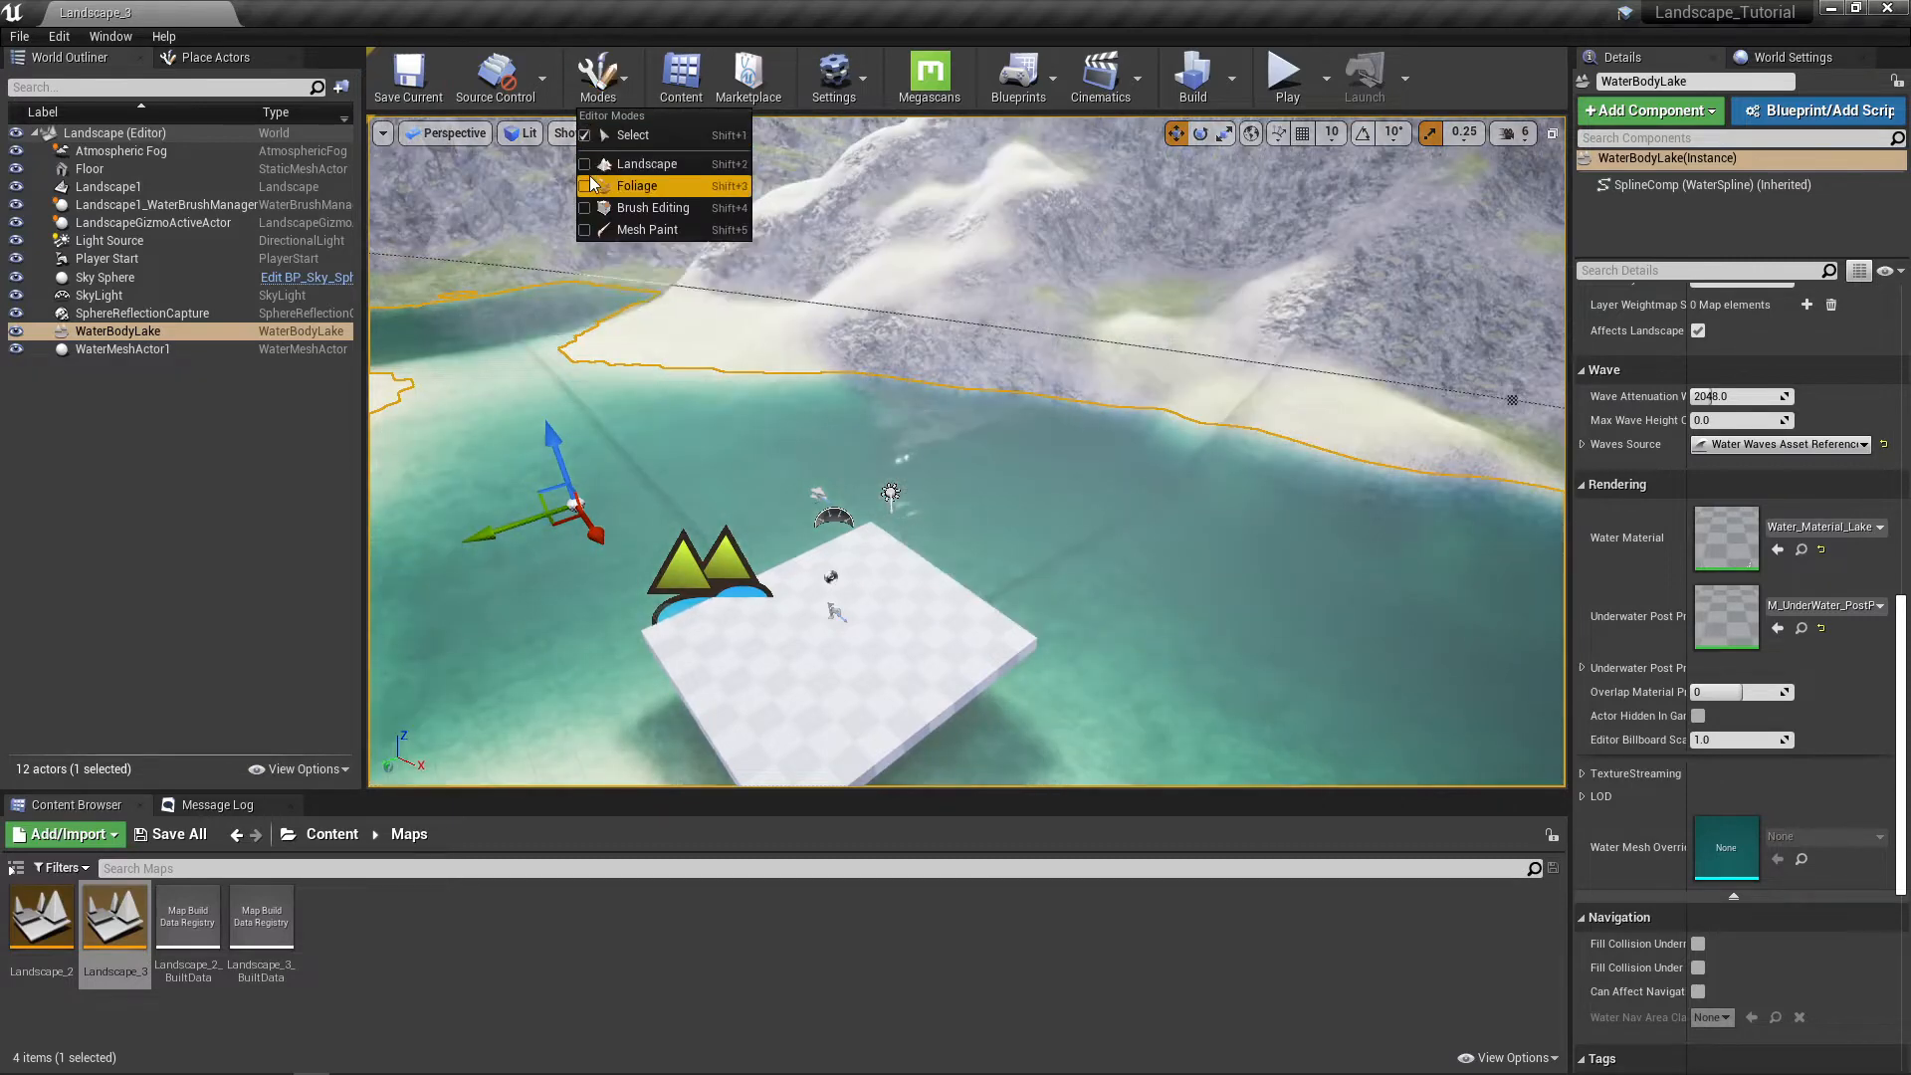
double_click(557, 11)
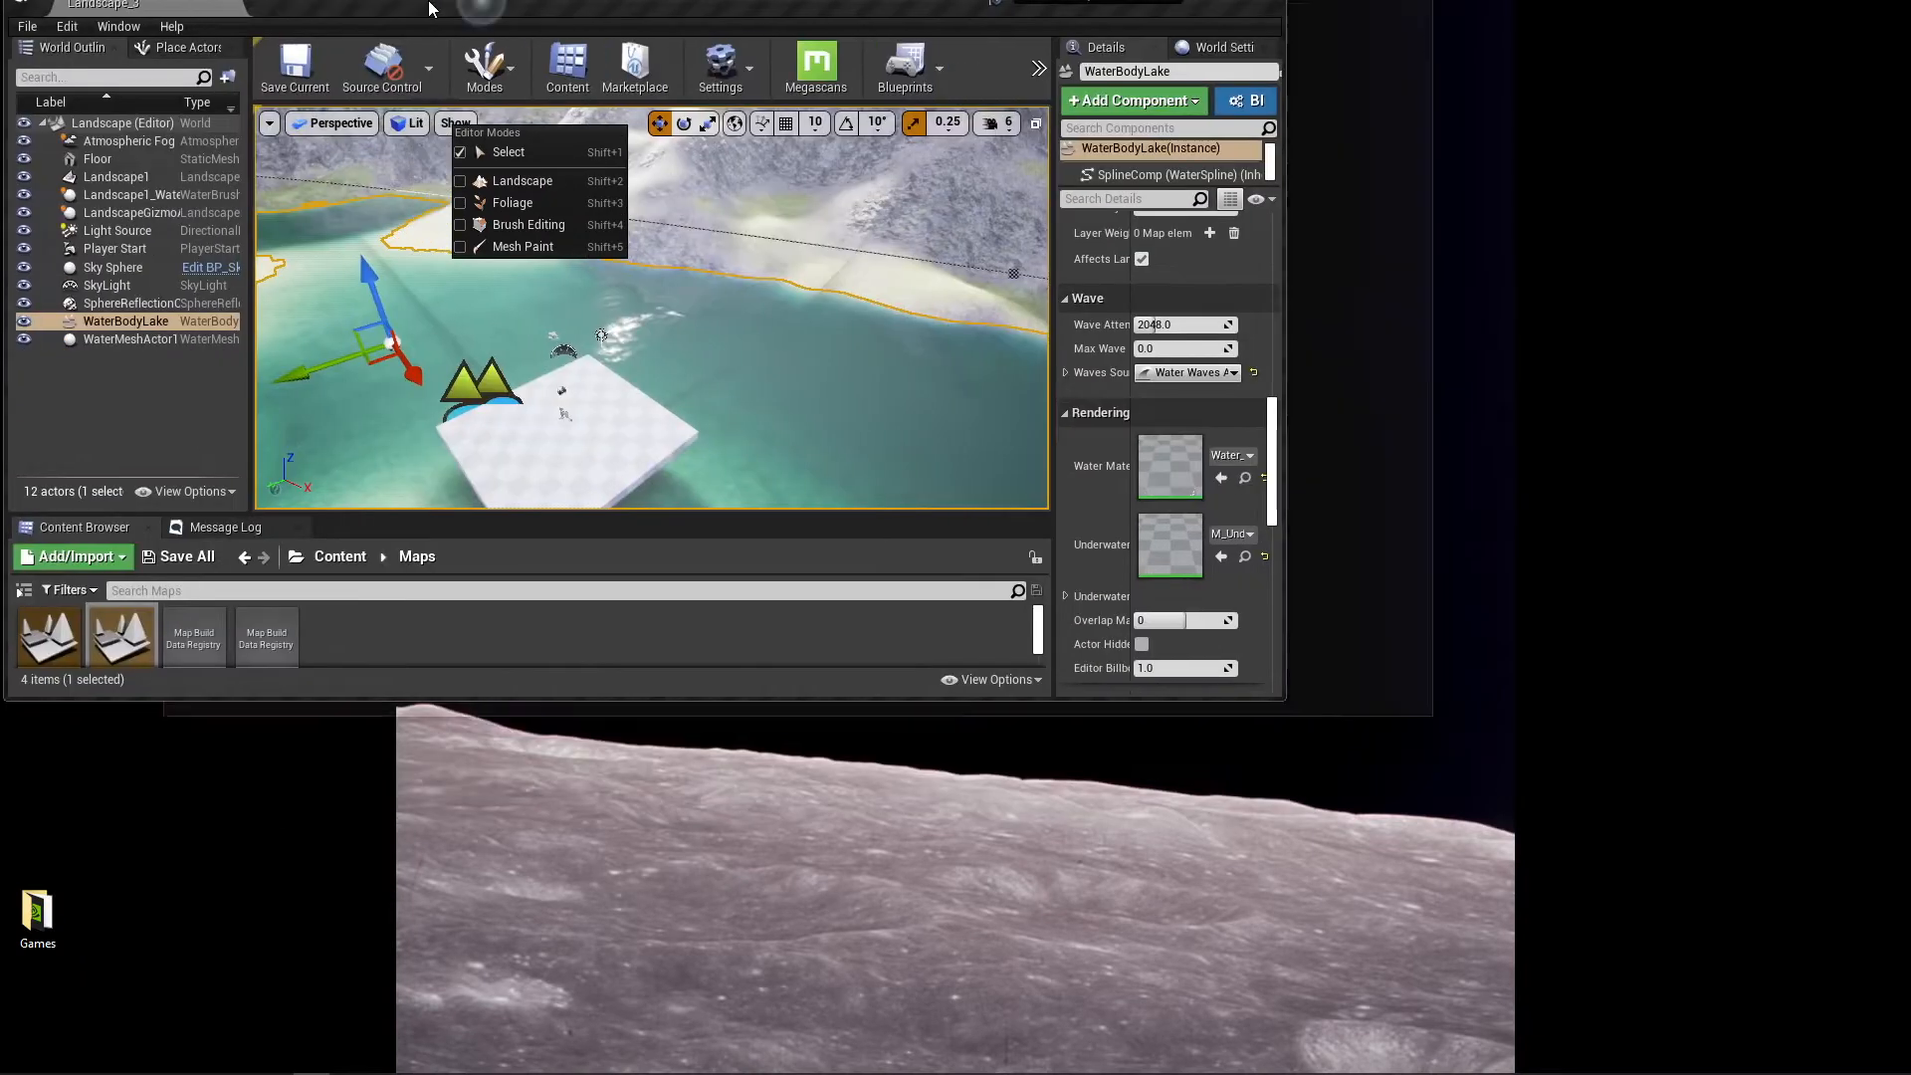
double_click(418, 28)
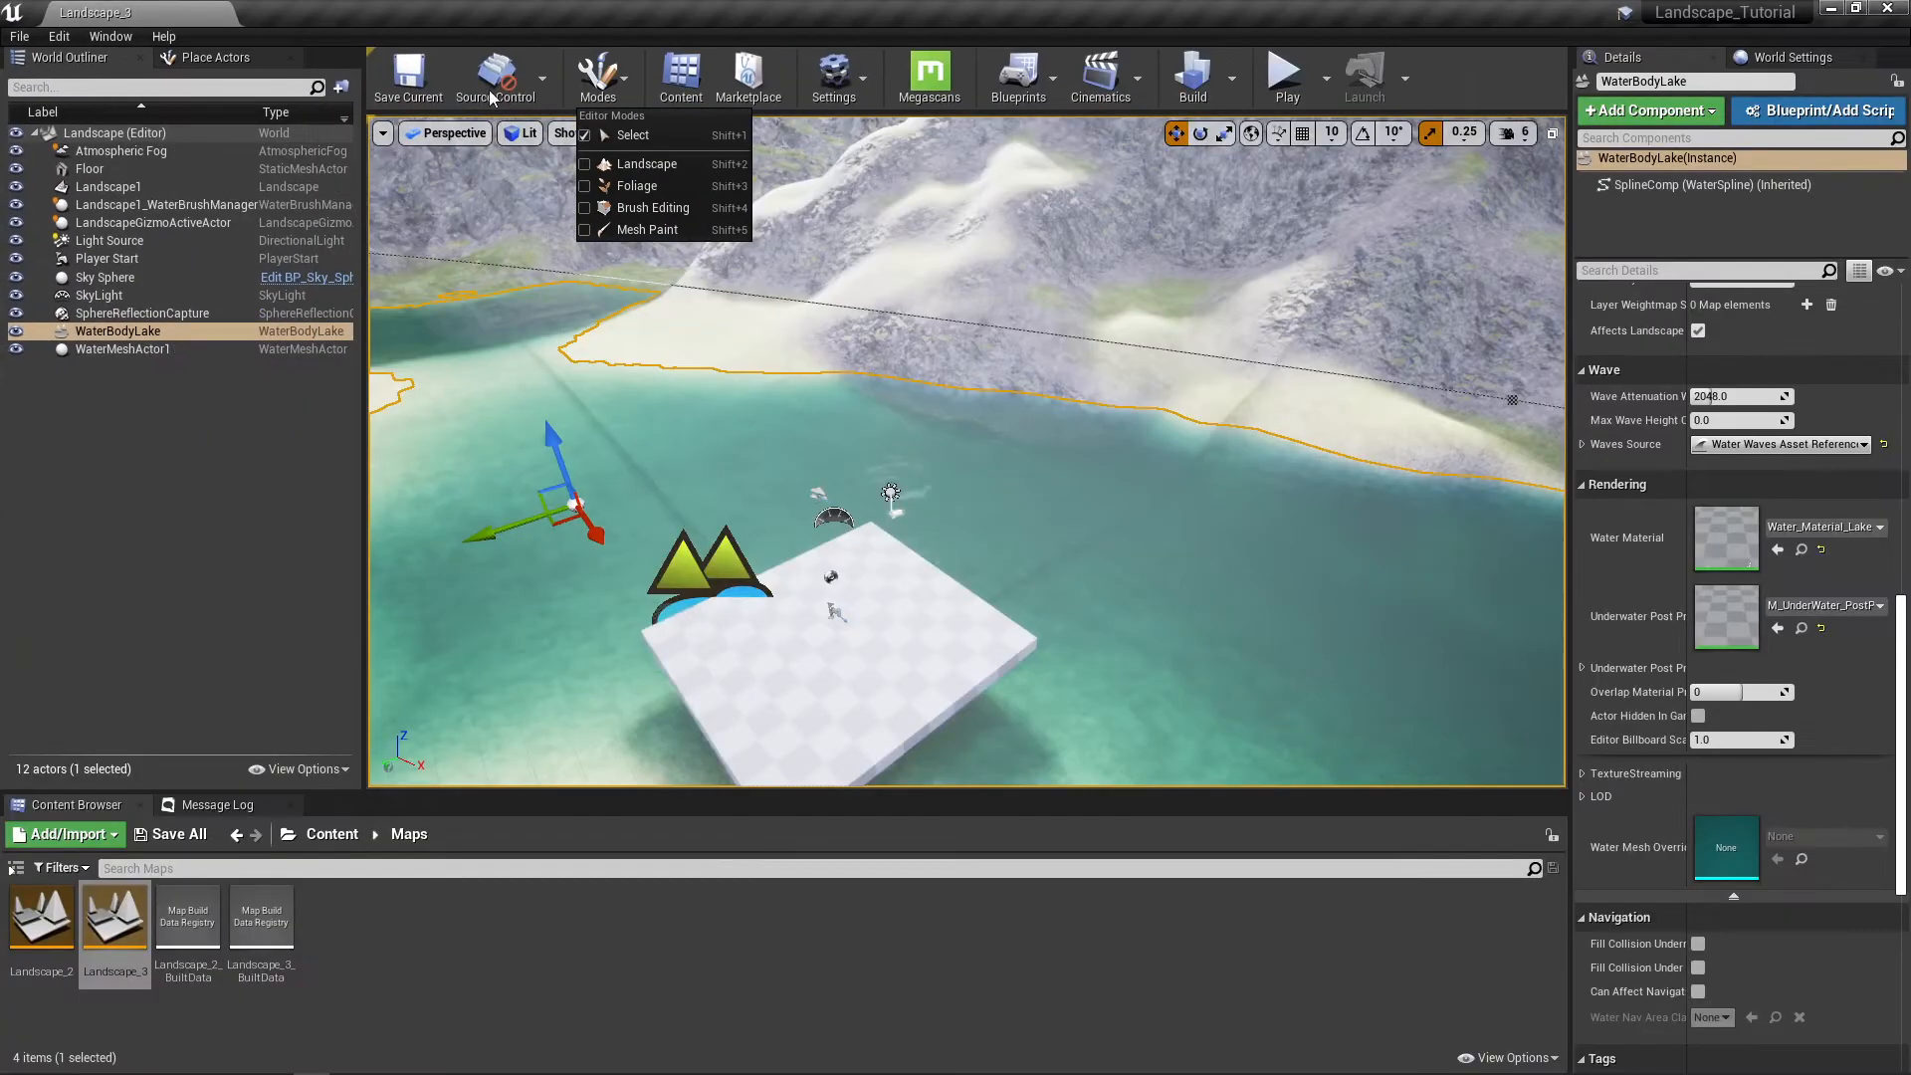
click(279, 515)
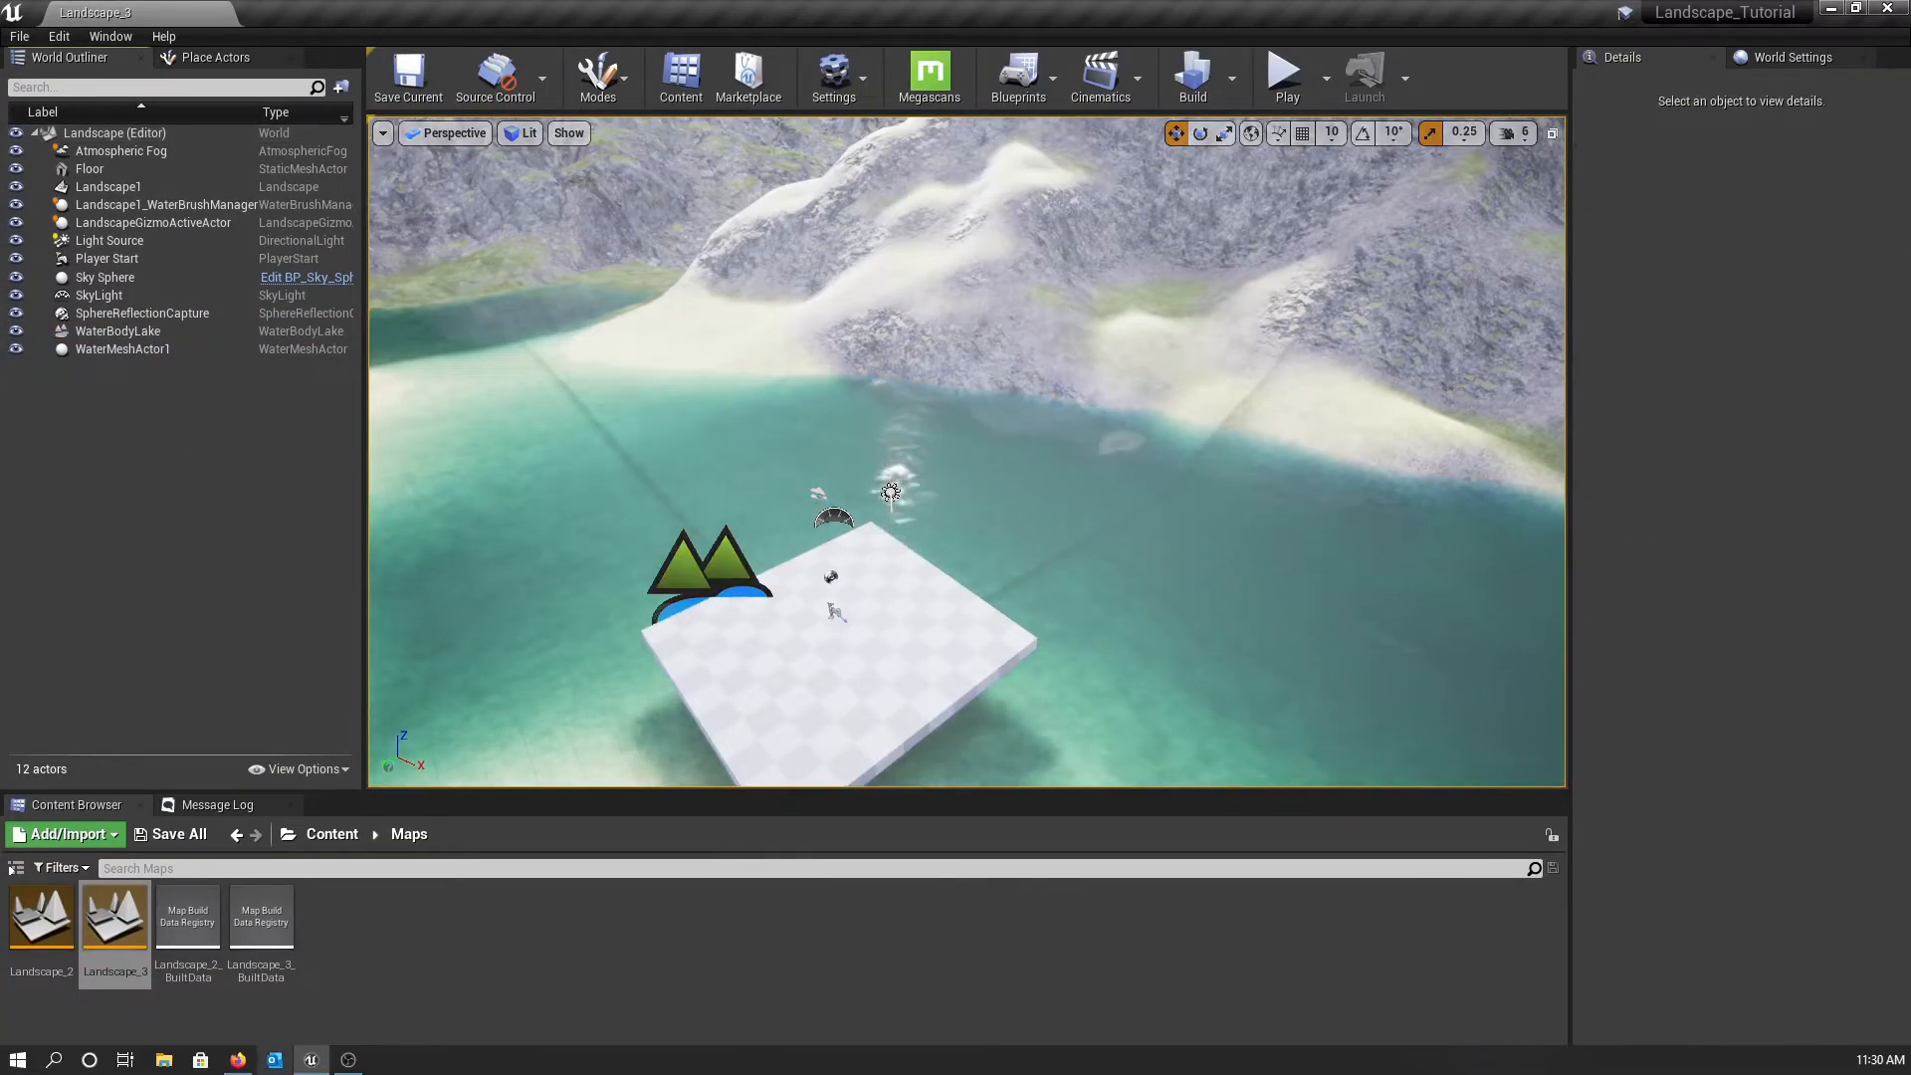
Step: Switch to the Epic Games Launcher and open the Unreal Engine Marketplace
mouse_move(348, 1059)
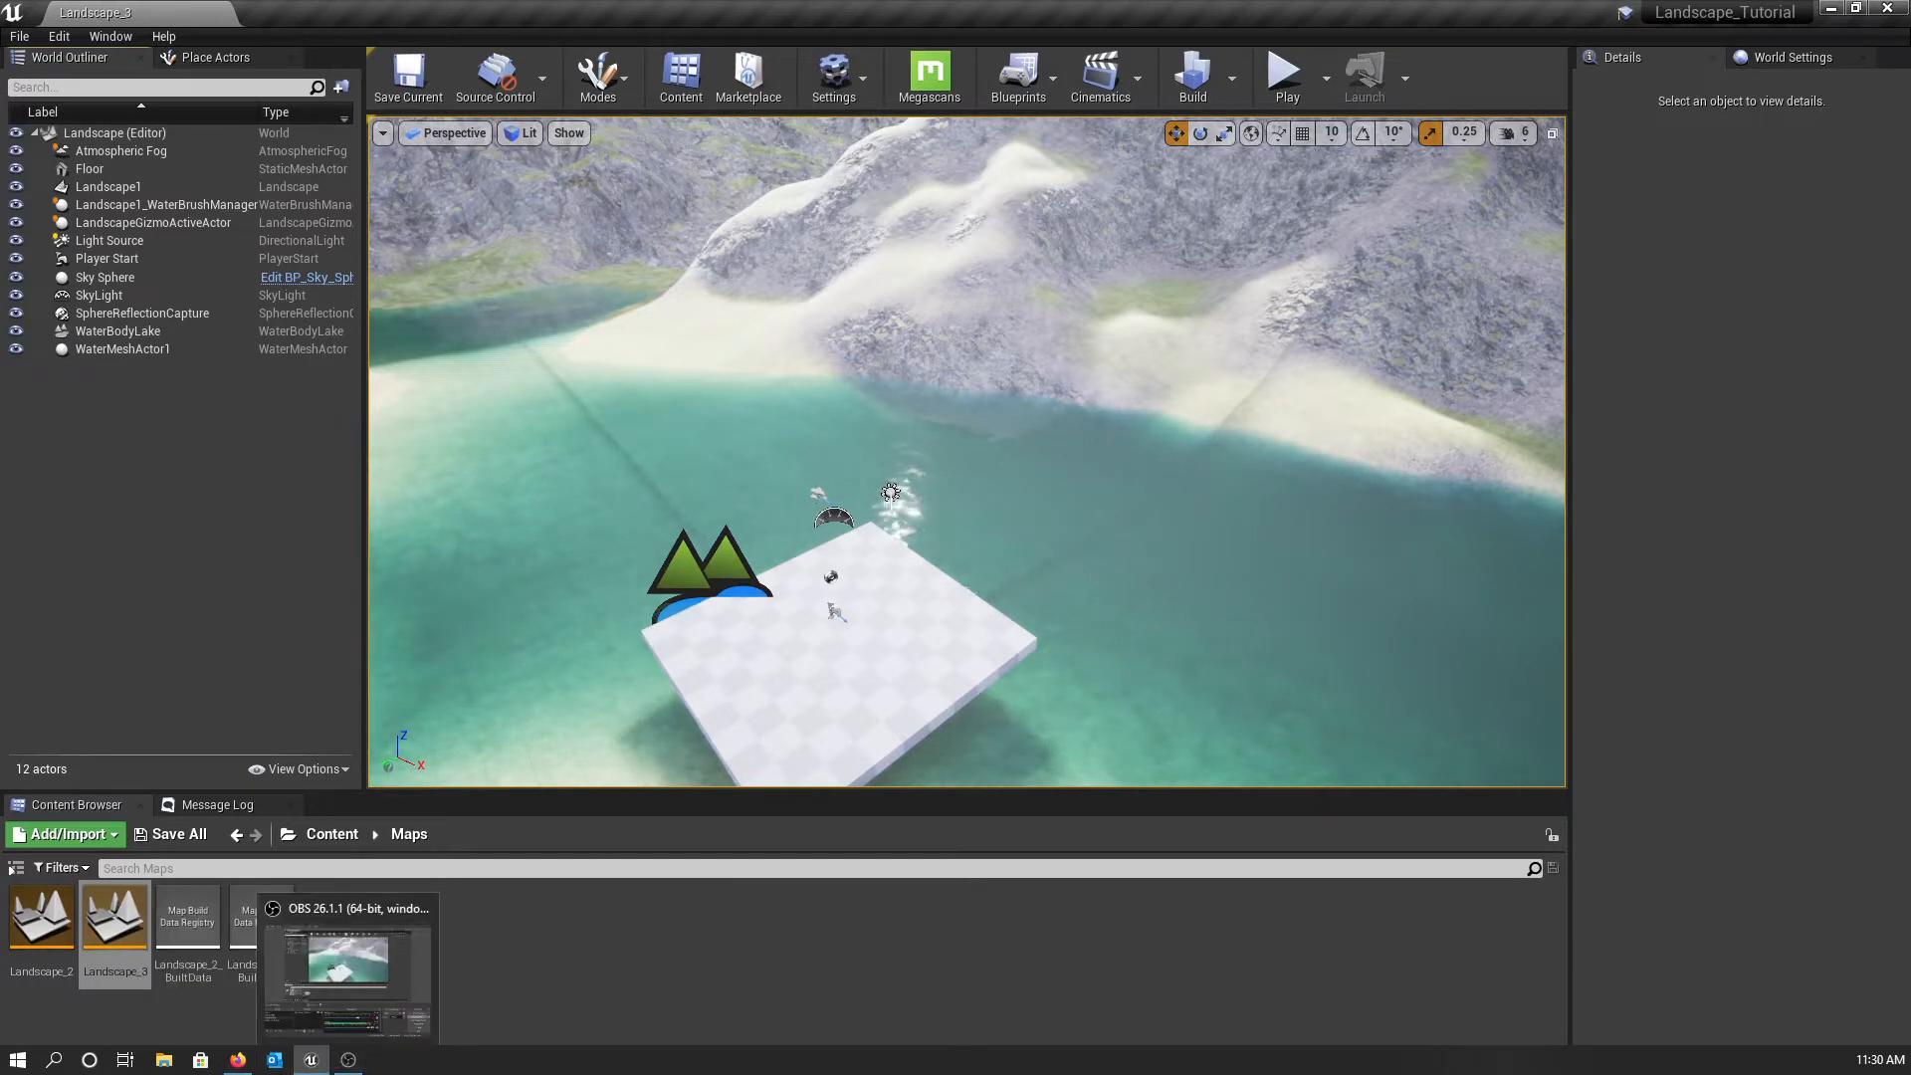
click(58, 1063)
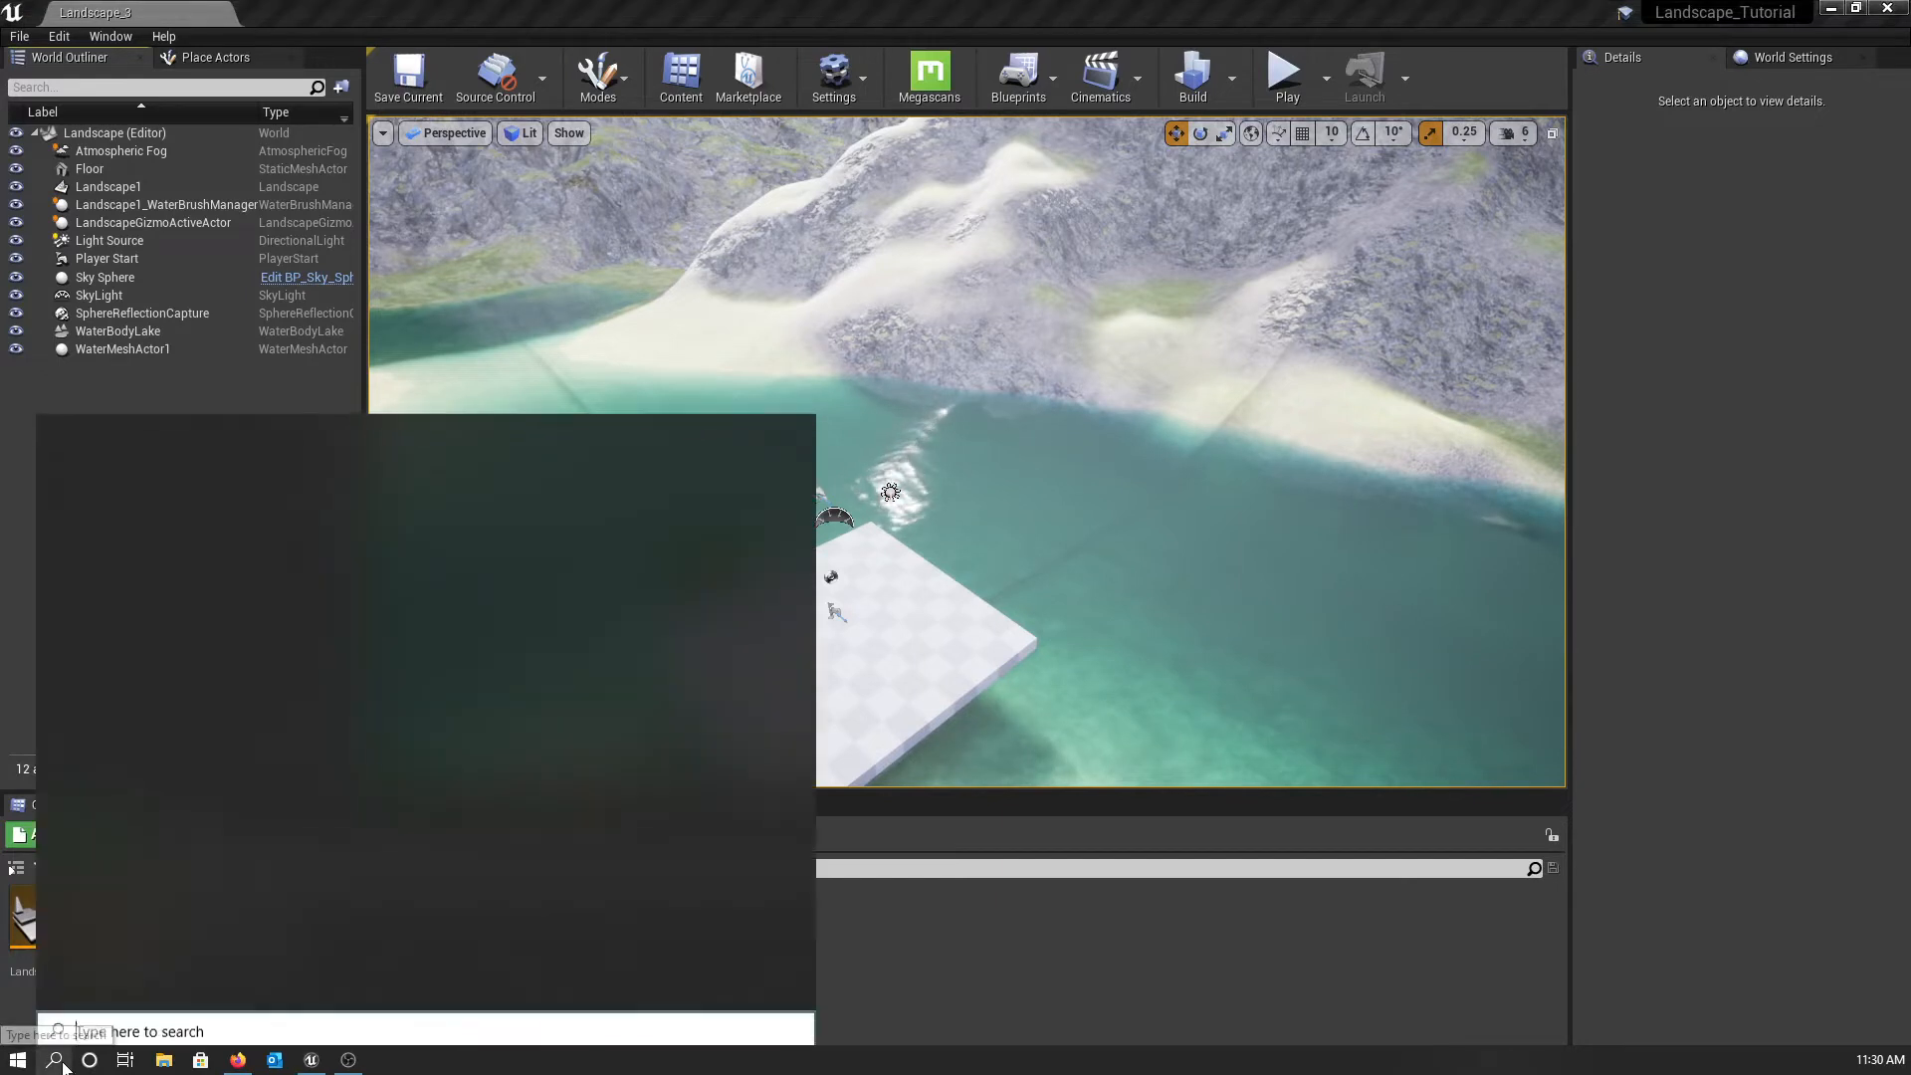
click(467, 549)
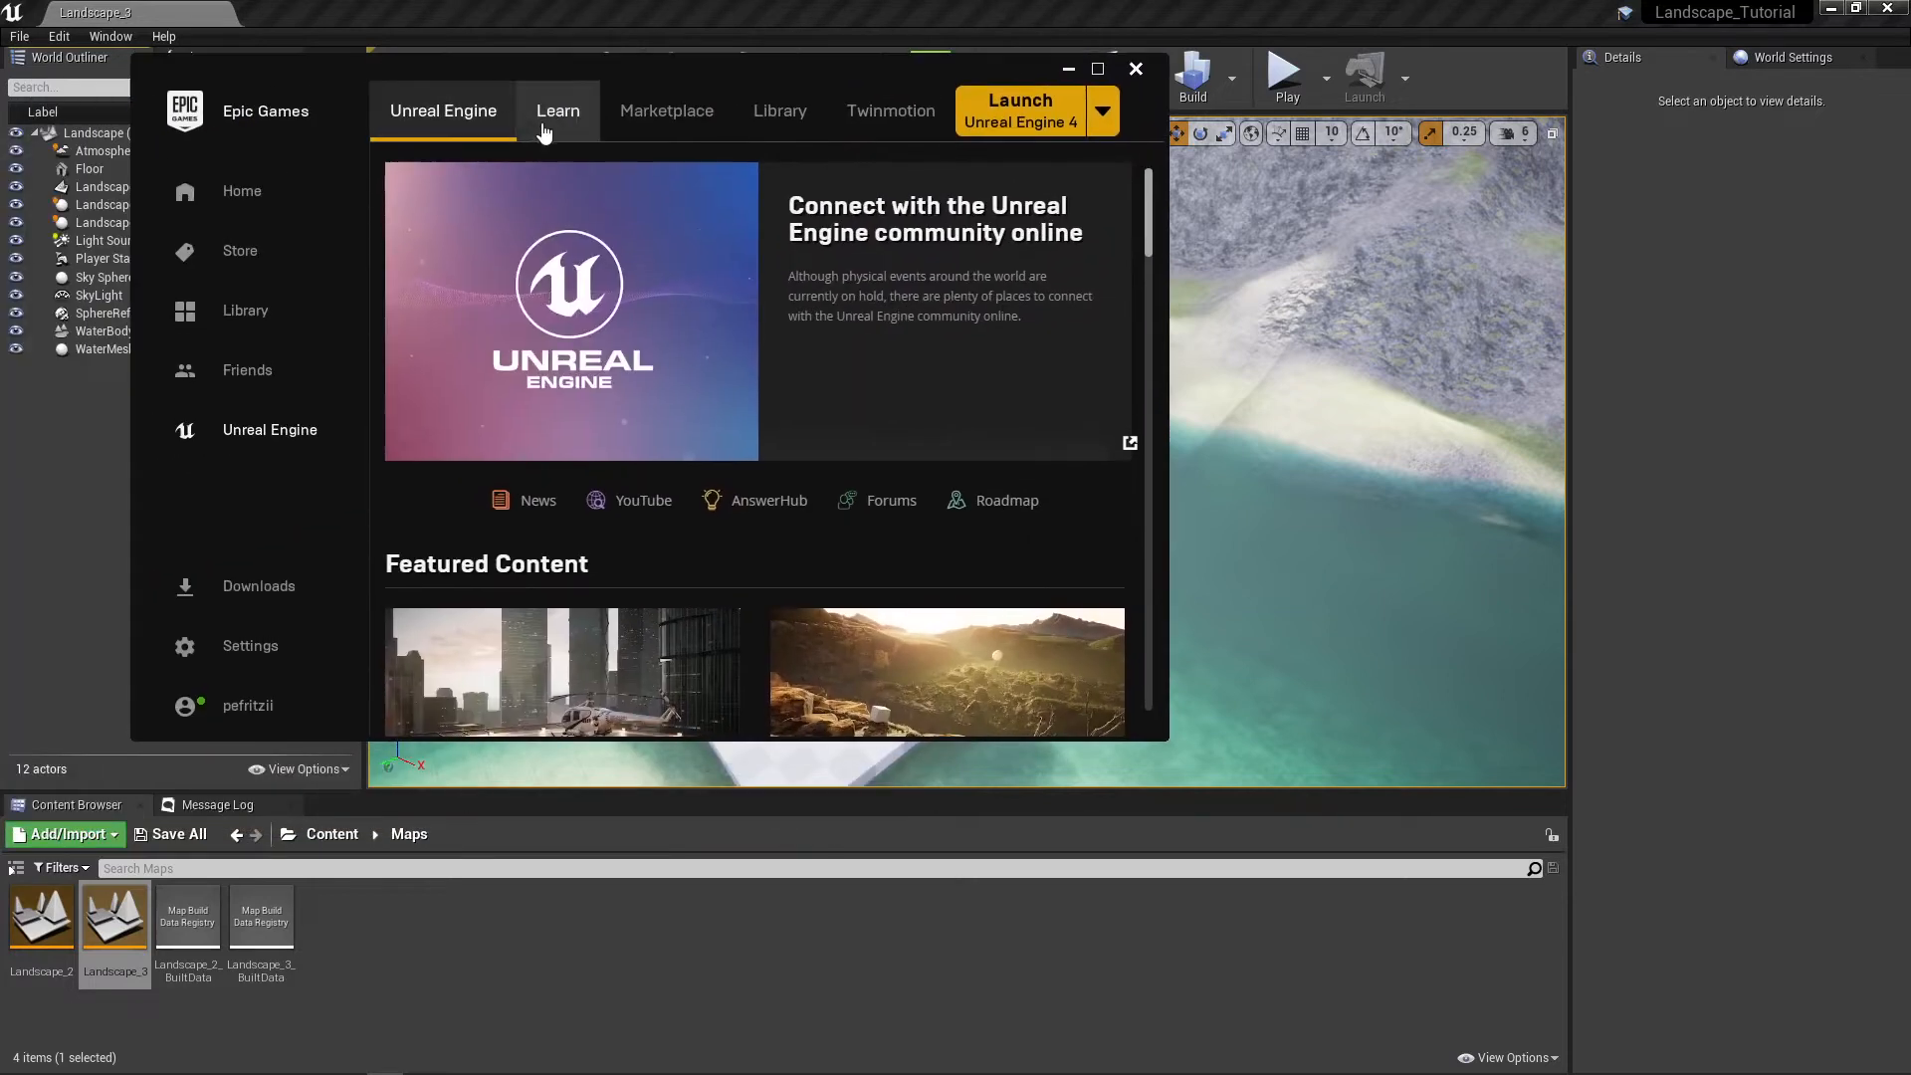
click(662, 119)
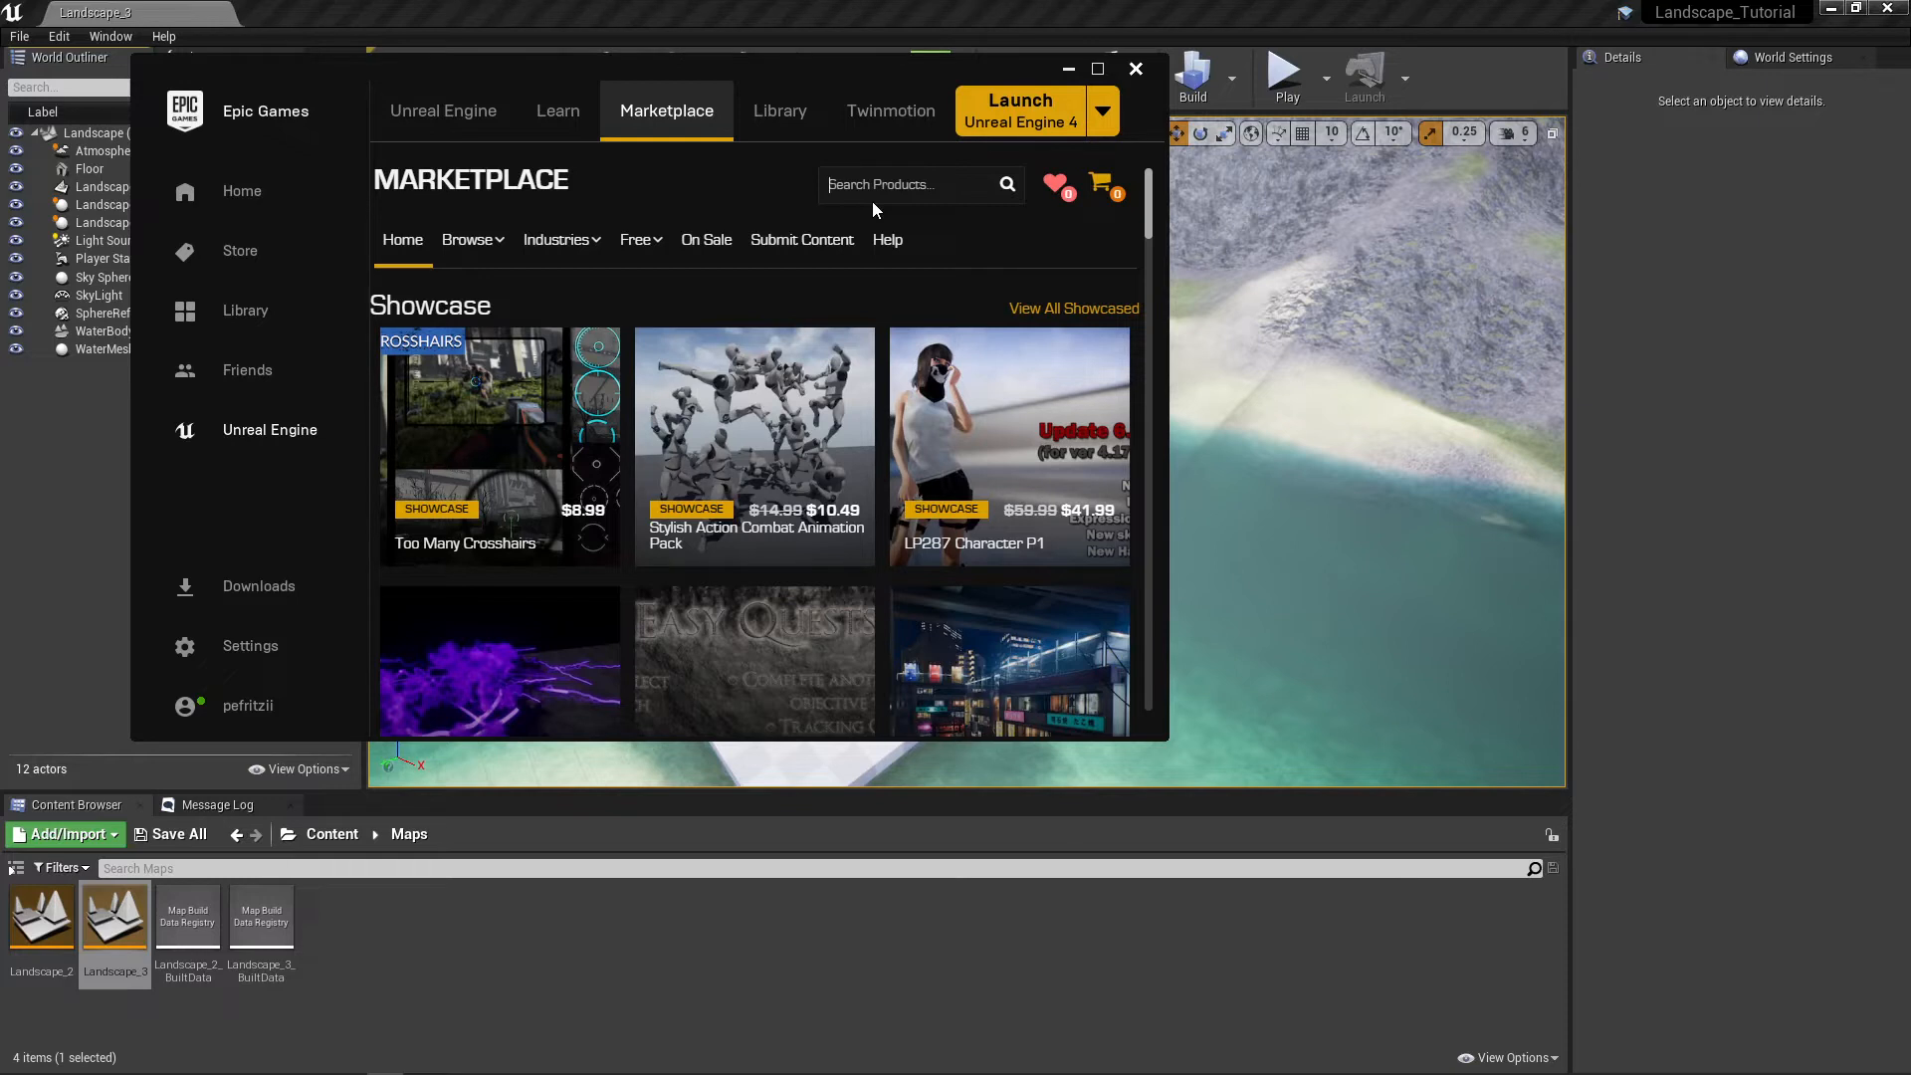
Step: Search the Marketplace for "tress" and limit the results to free items in the maximized launcher window
text(mres)
text(ss)
key(Return)
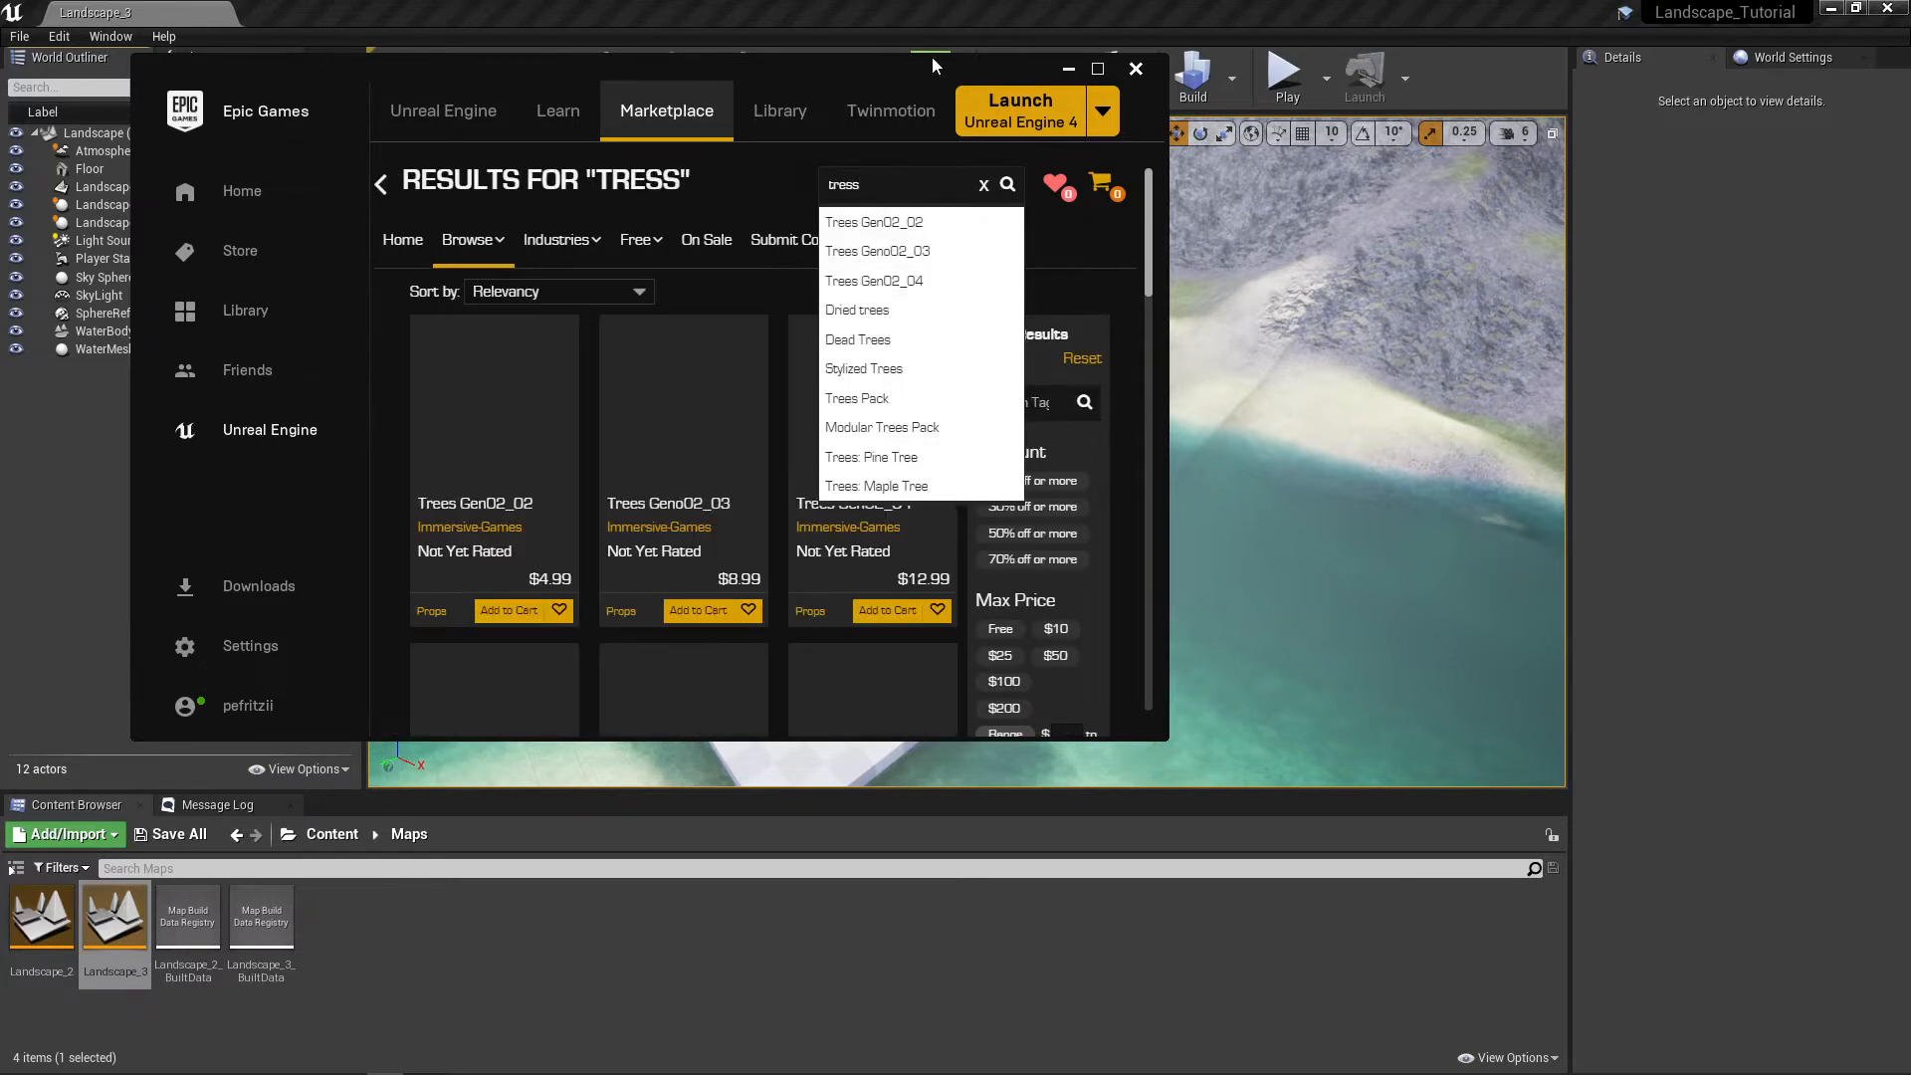
click(748, 174)
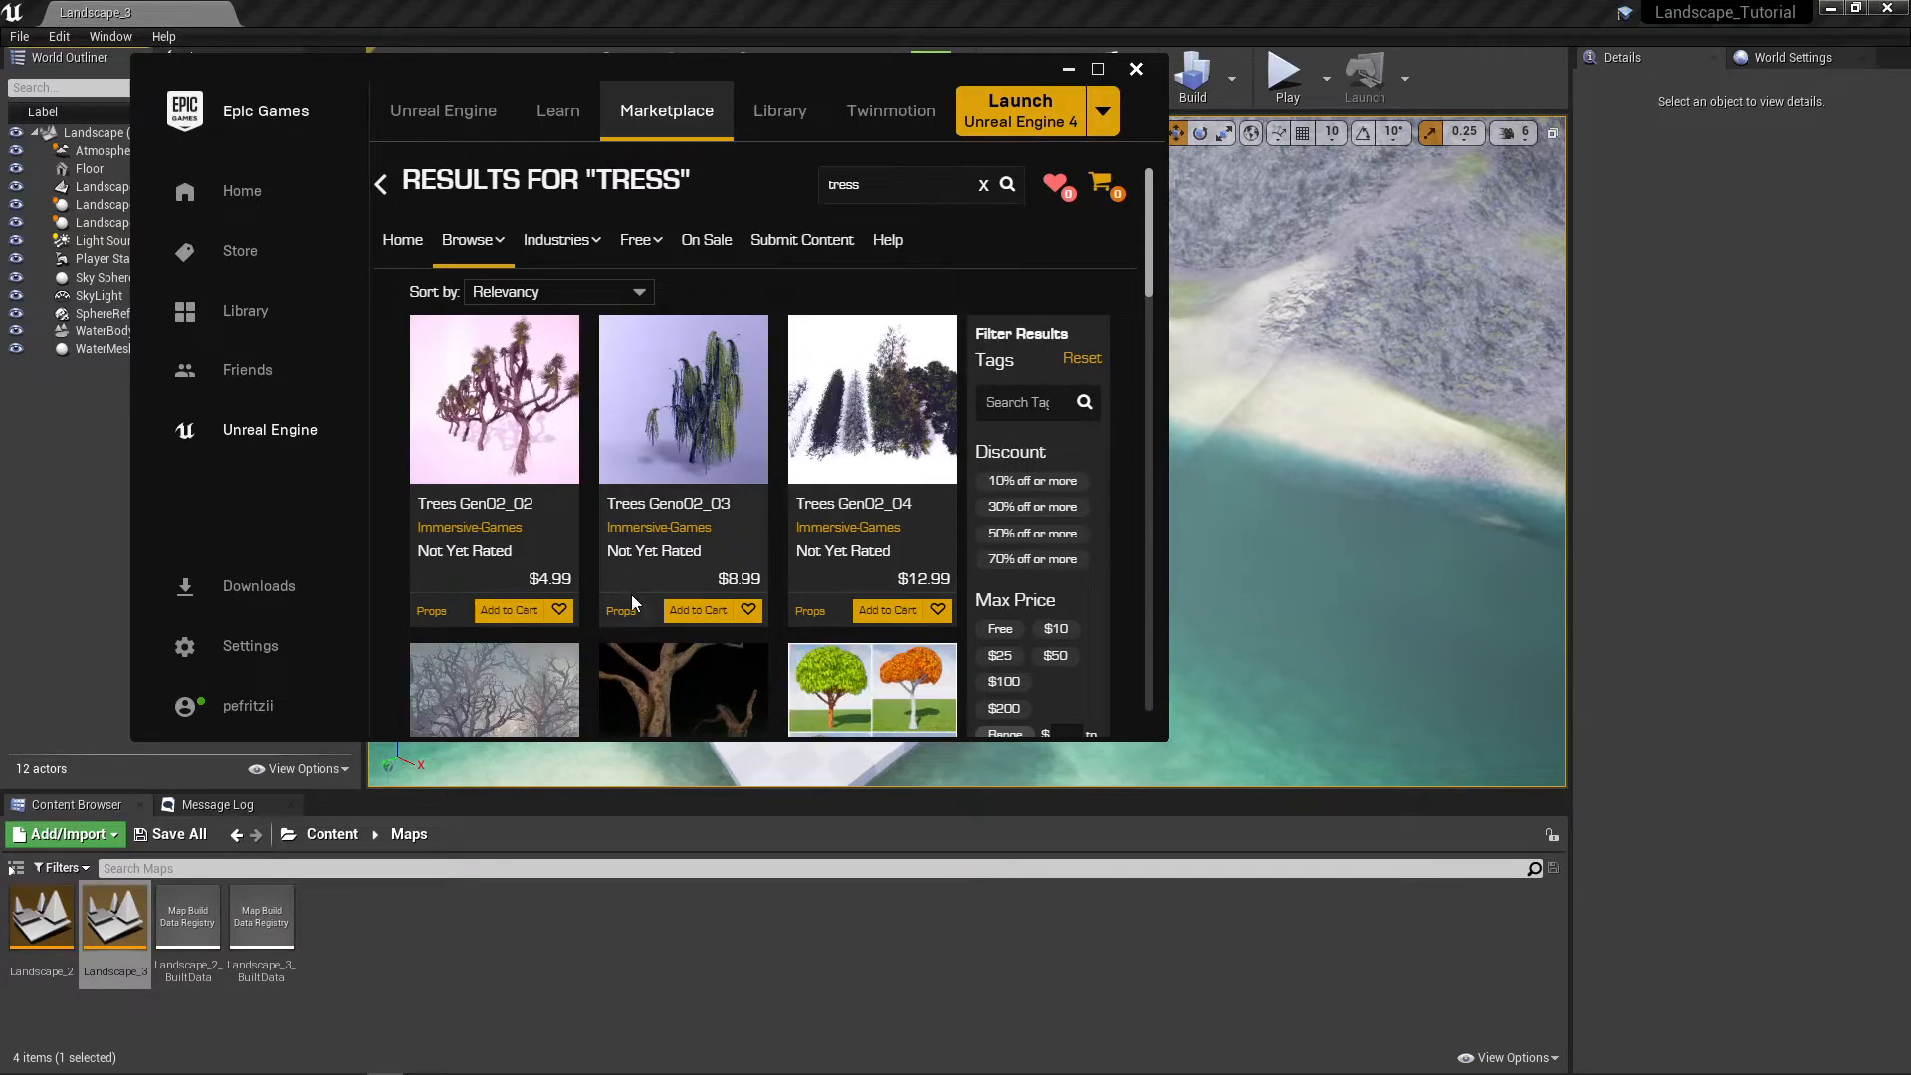
scroll(633, 601, down, 2)
scroll(665, 551, up, 2)
drag(745, 64, 775, 64)
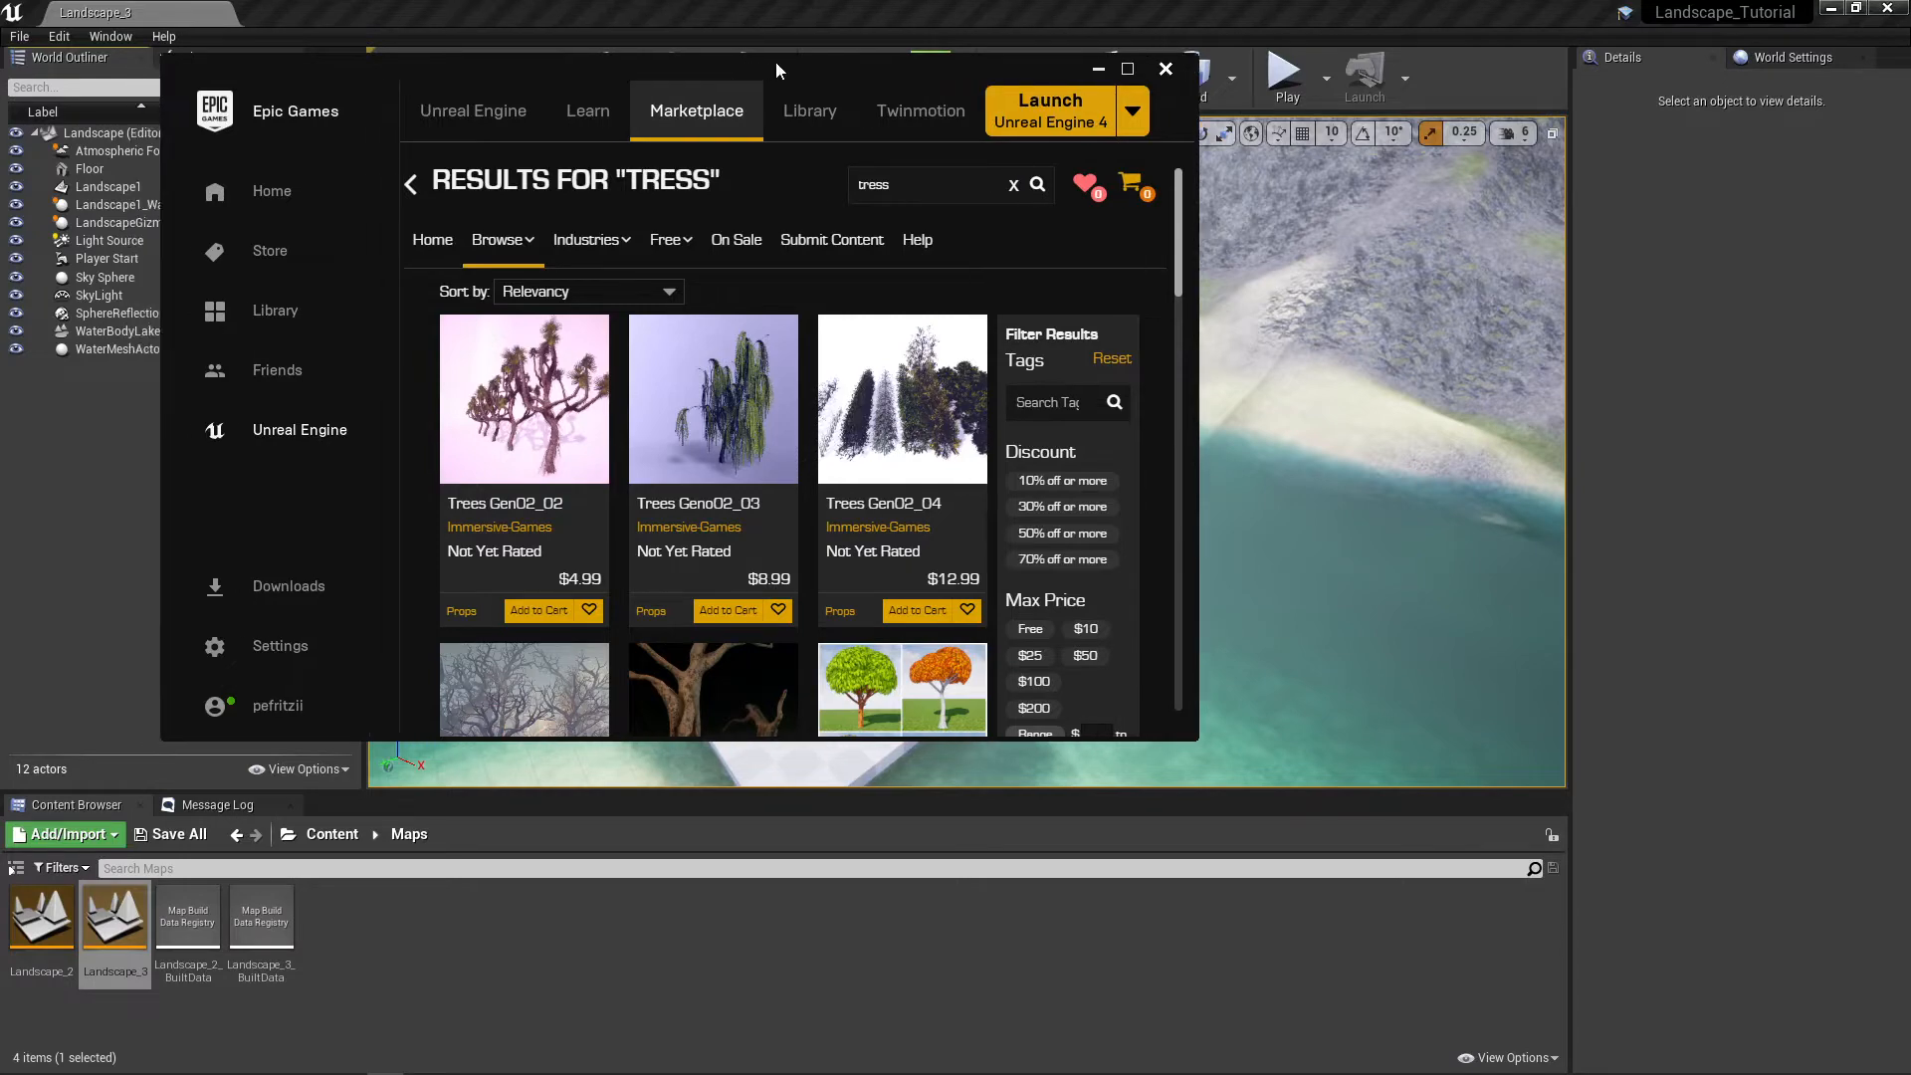
double_click(776, 67)
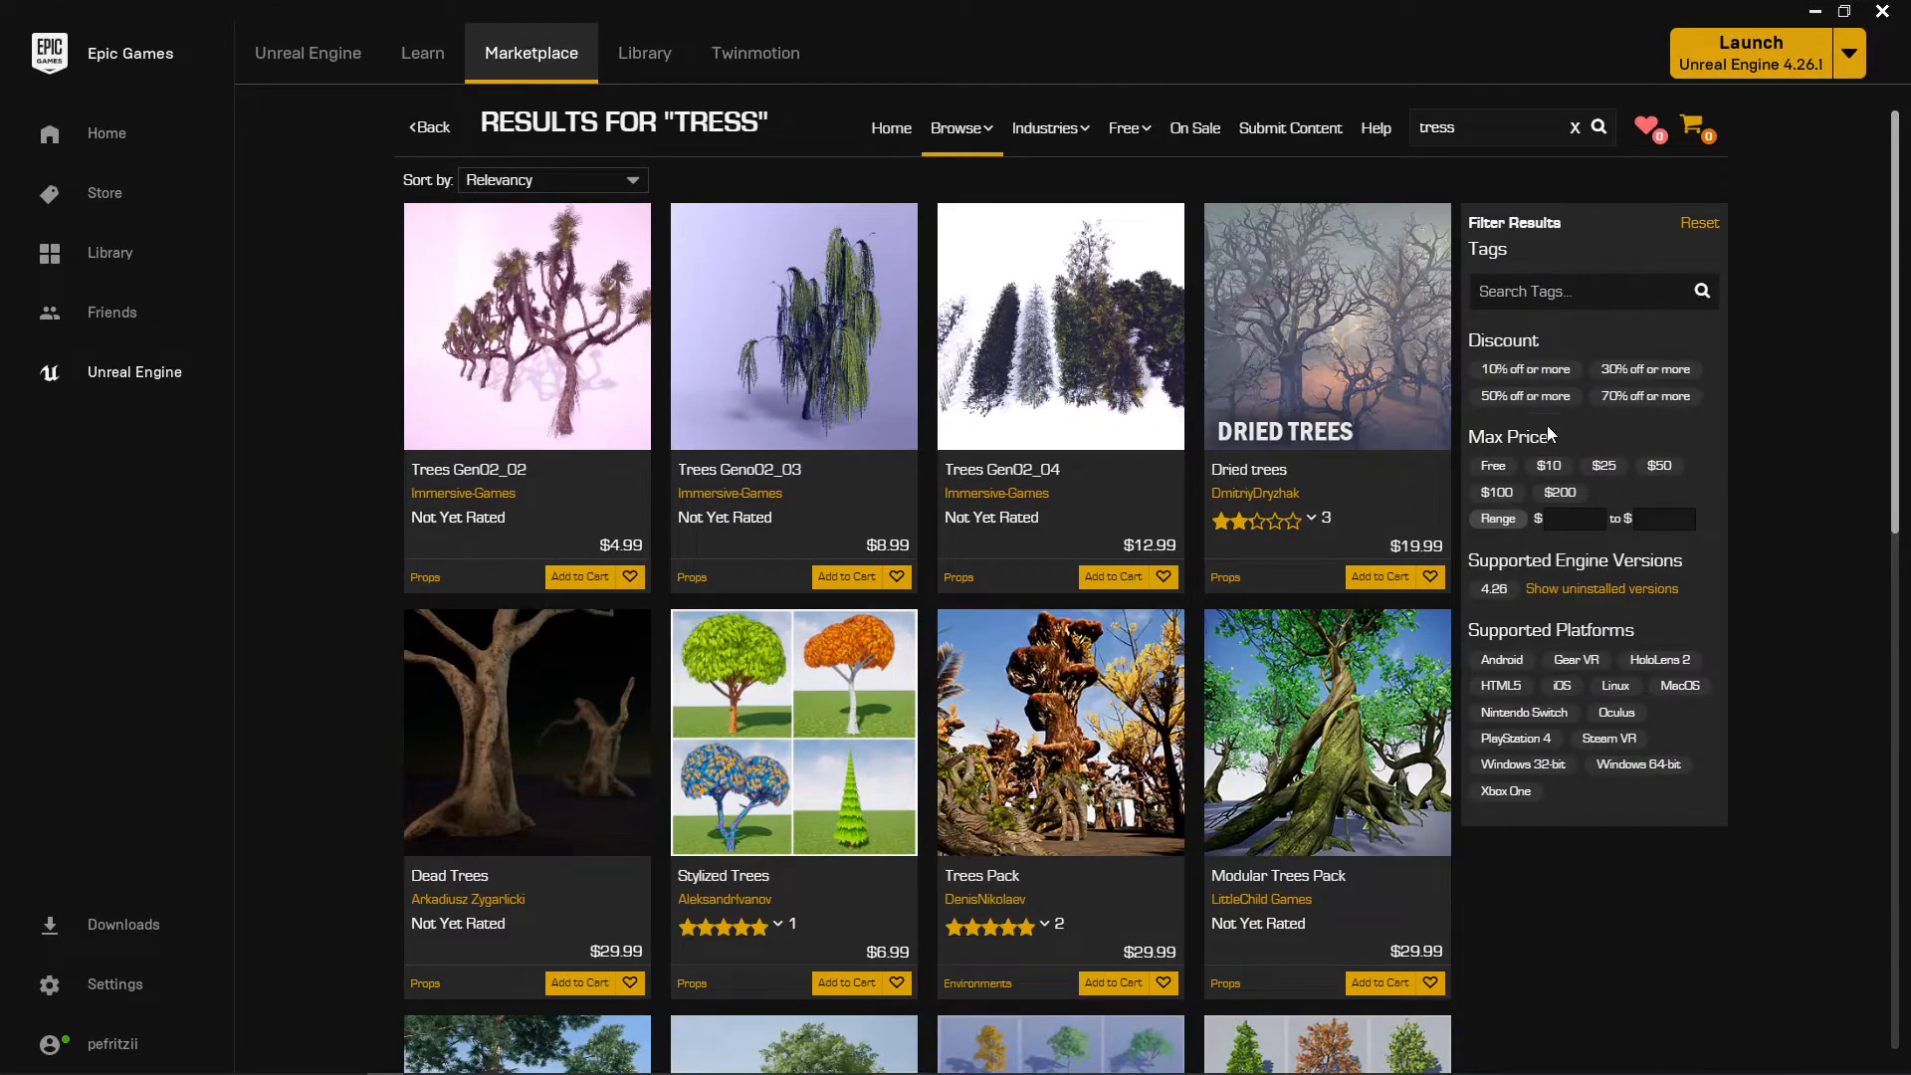
click(1494, 466)
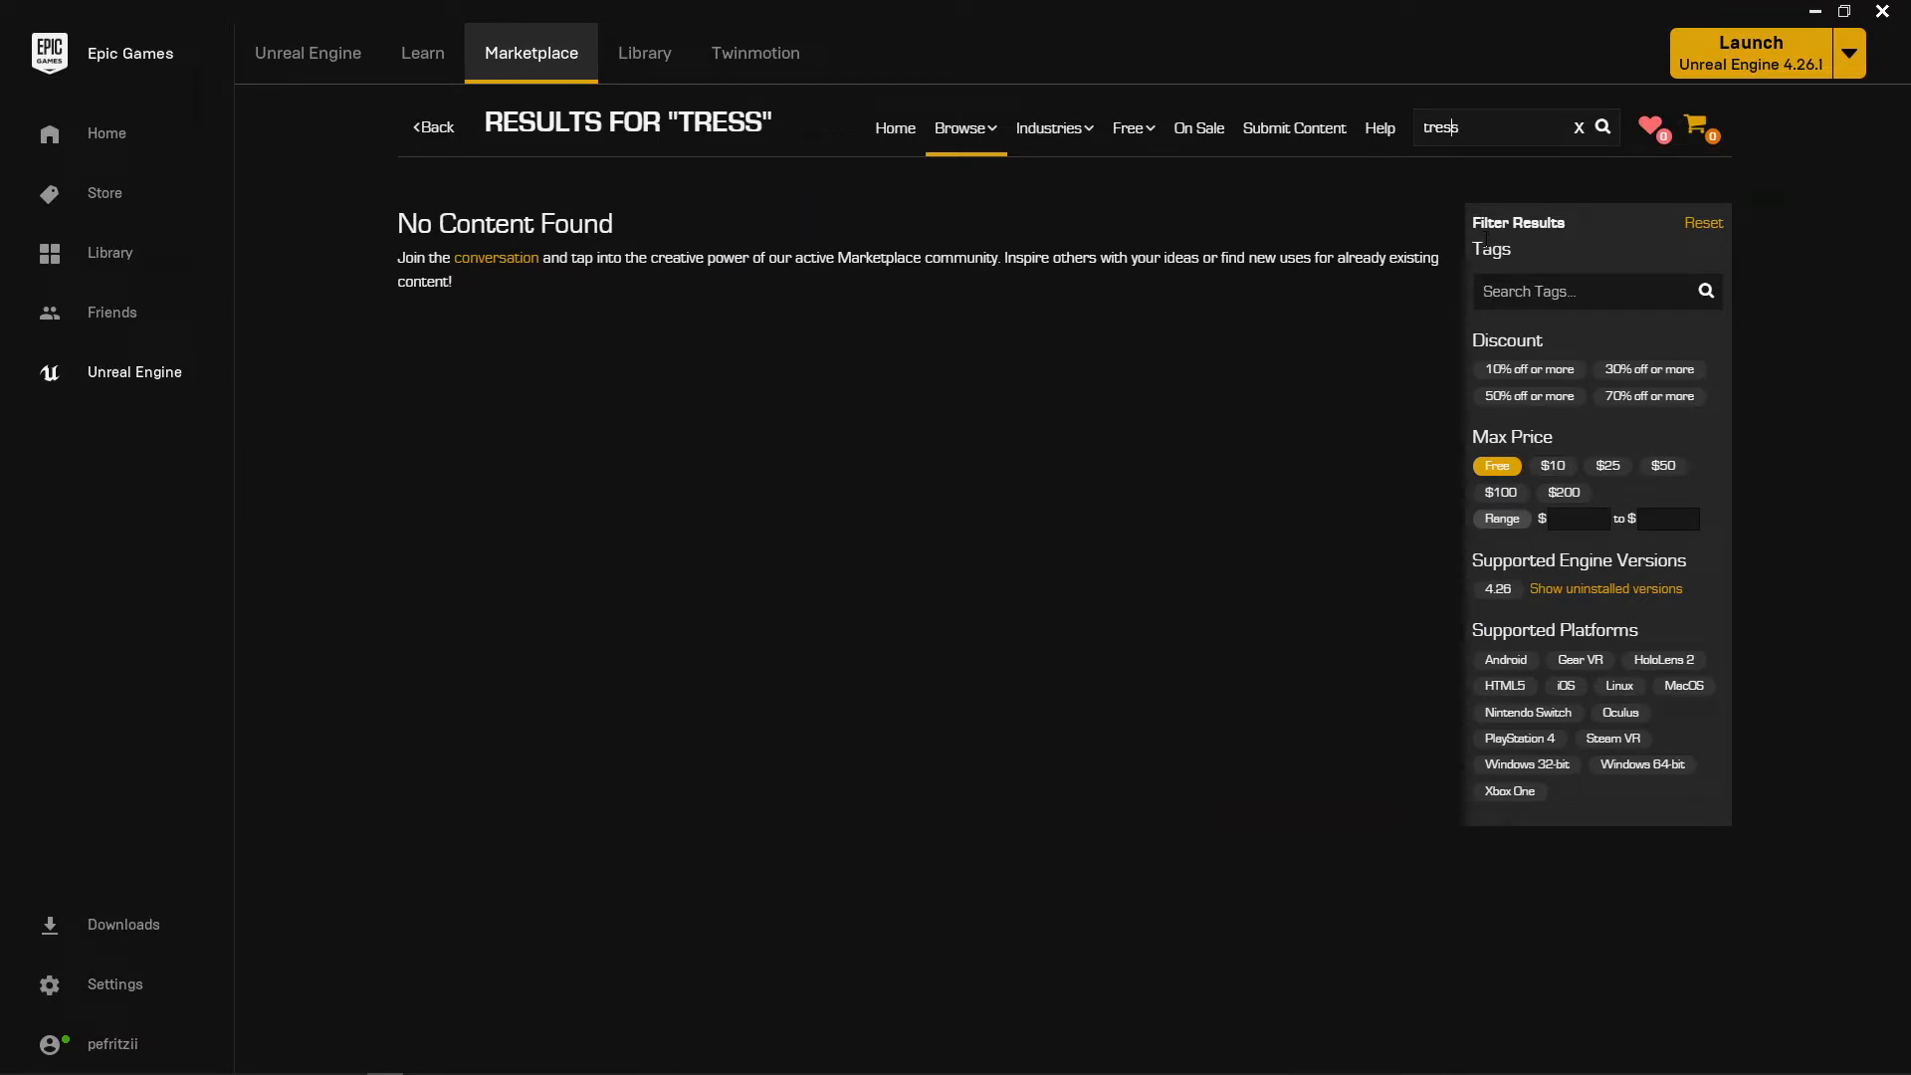
Step: Correct the Marketplace search to "trees", filter it to free items for review, and close the launcher
text(e)
key(Return)
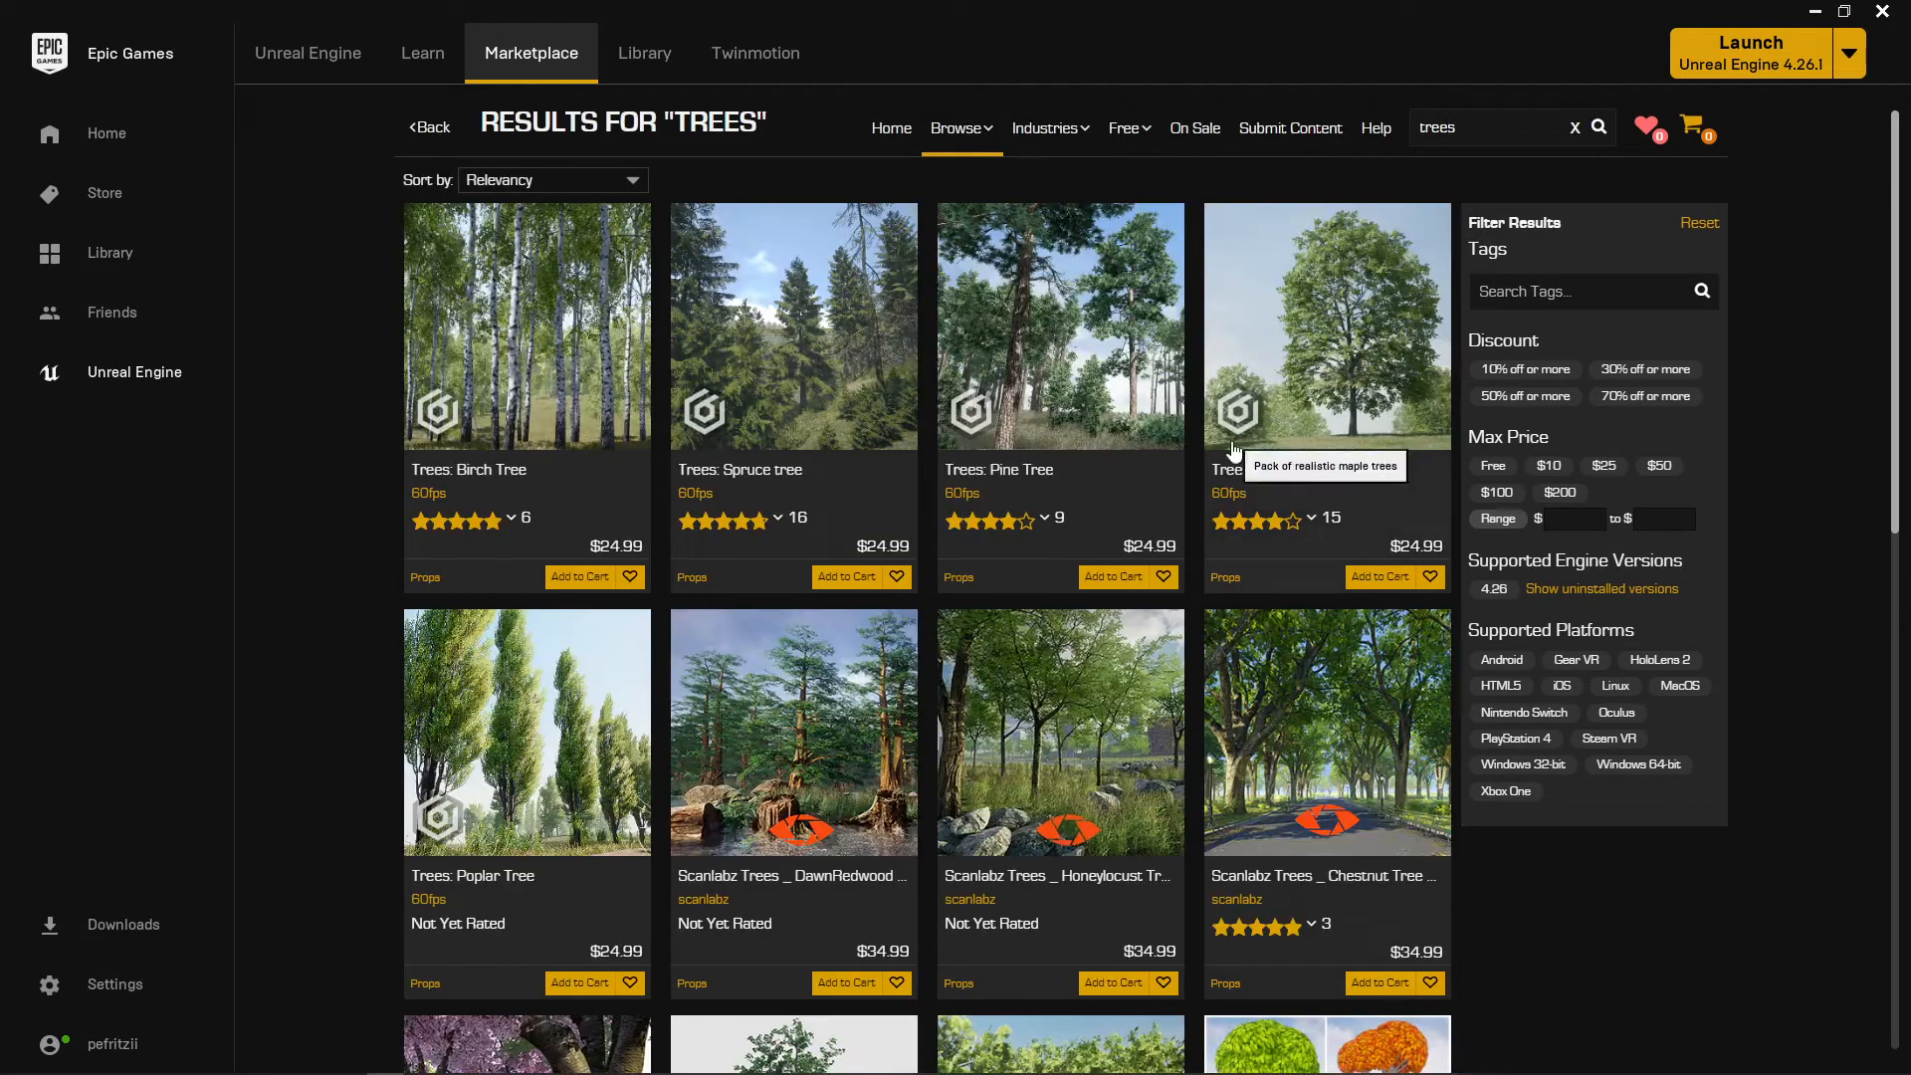
click(1492, 467)
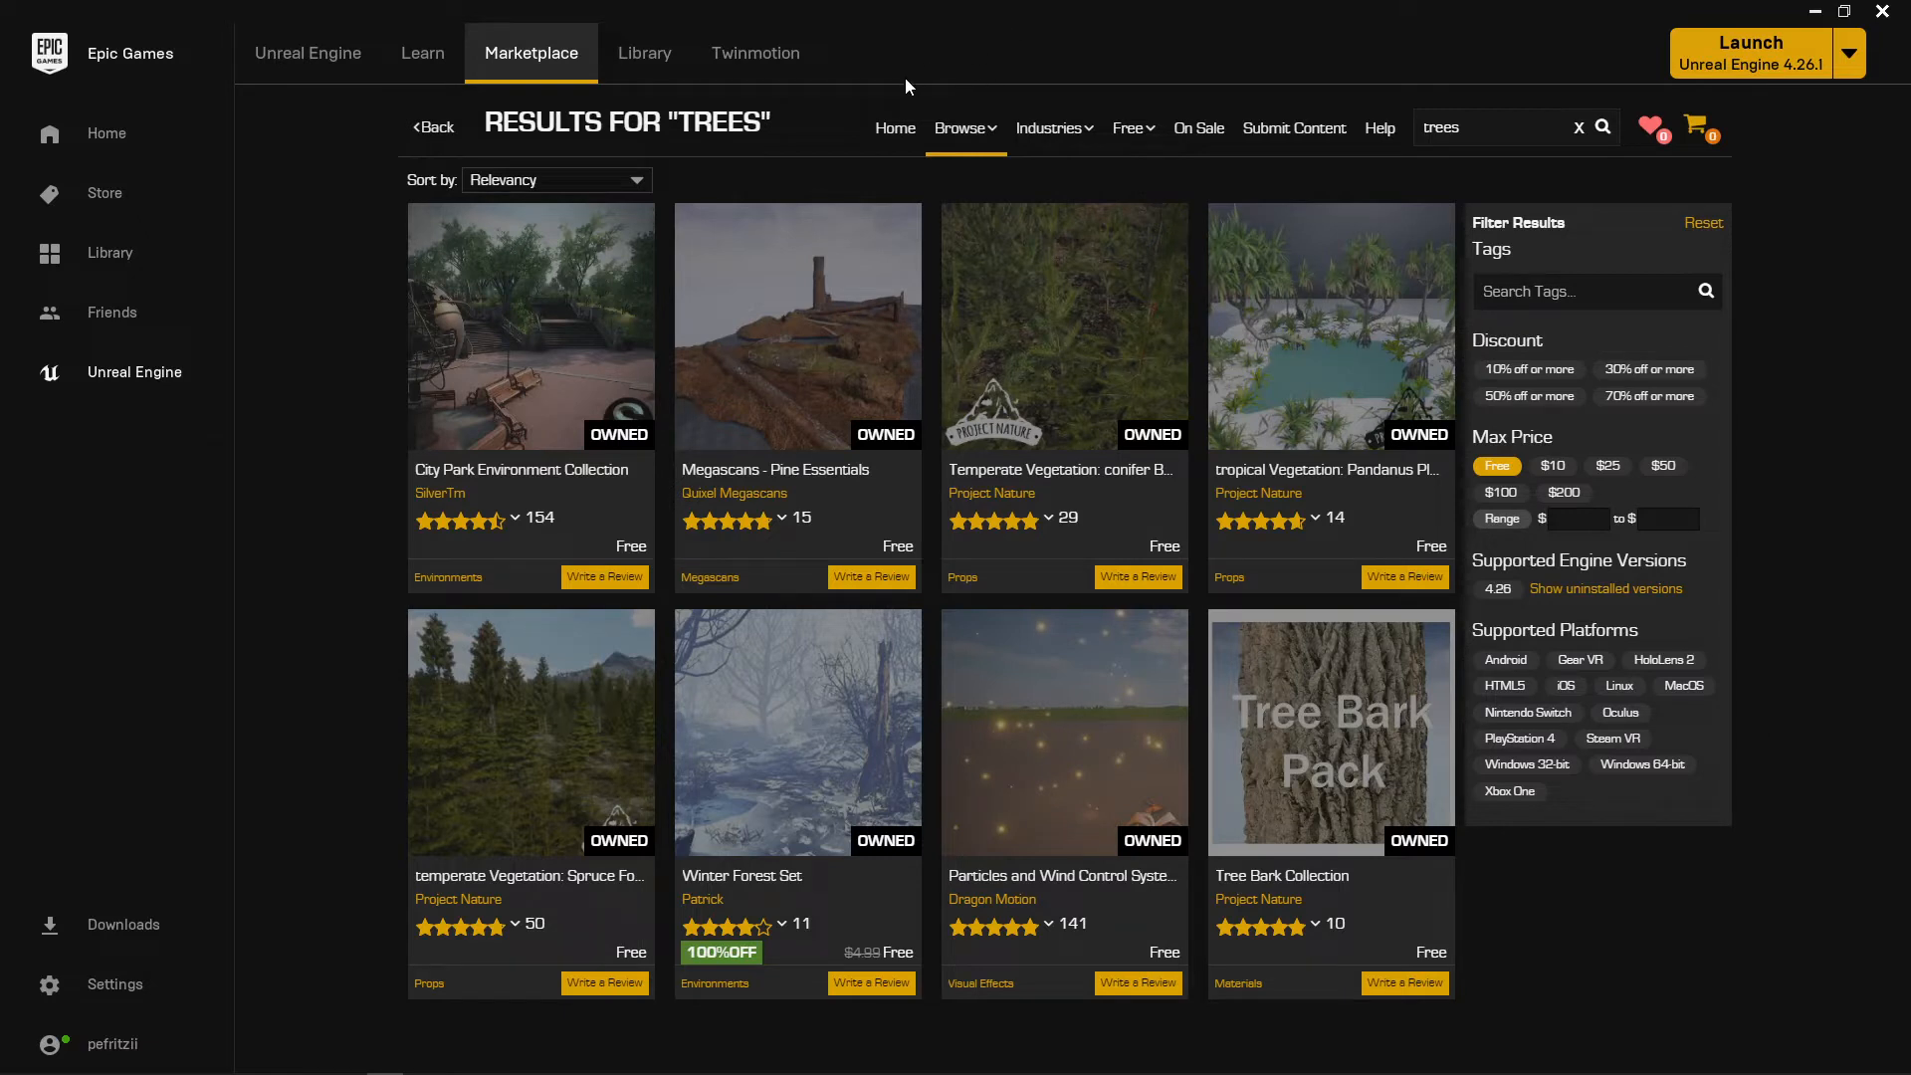
click(1881, 14)
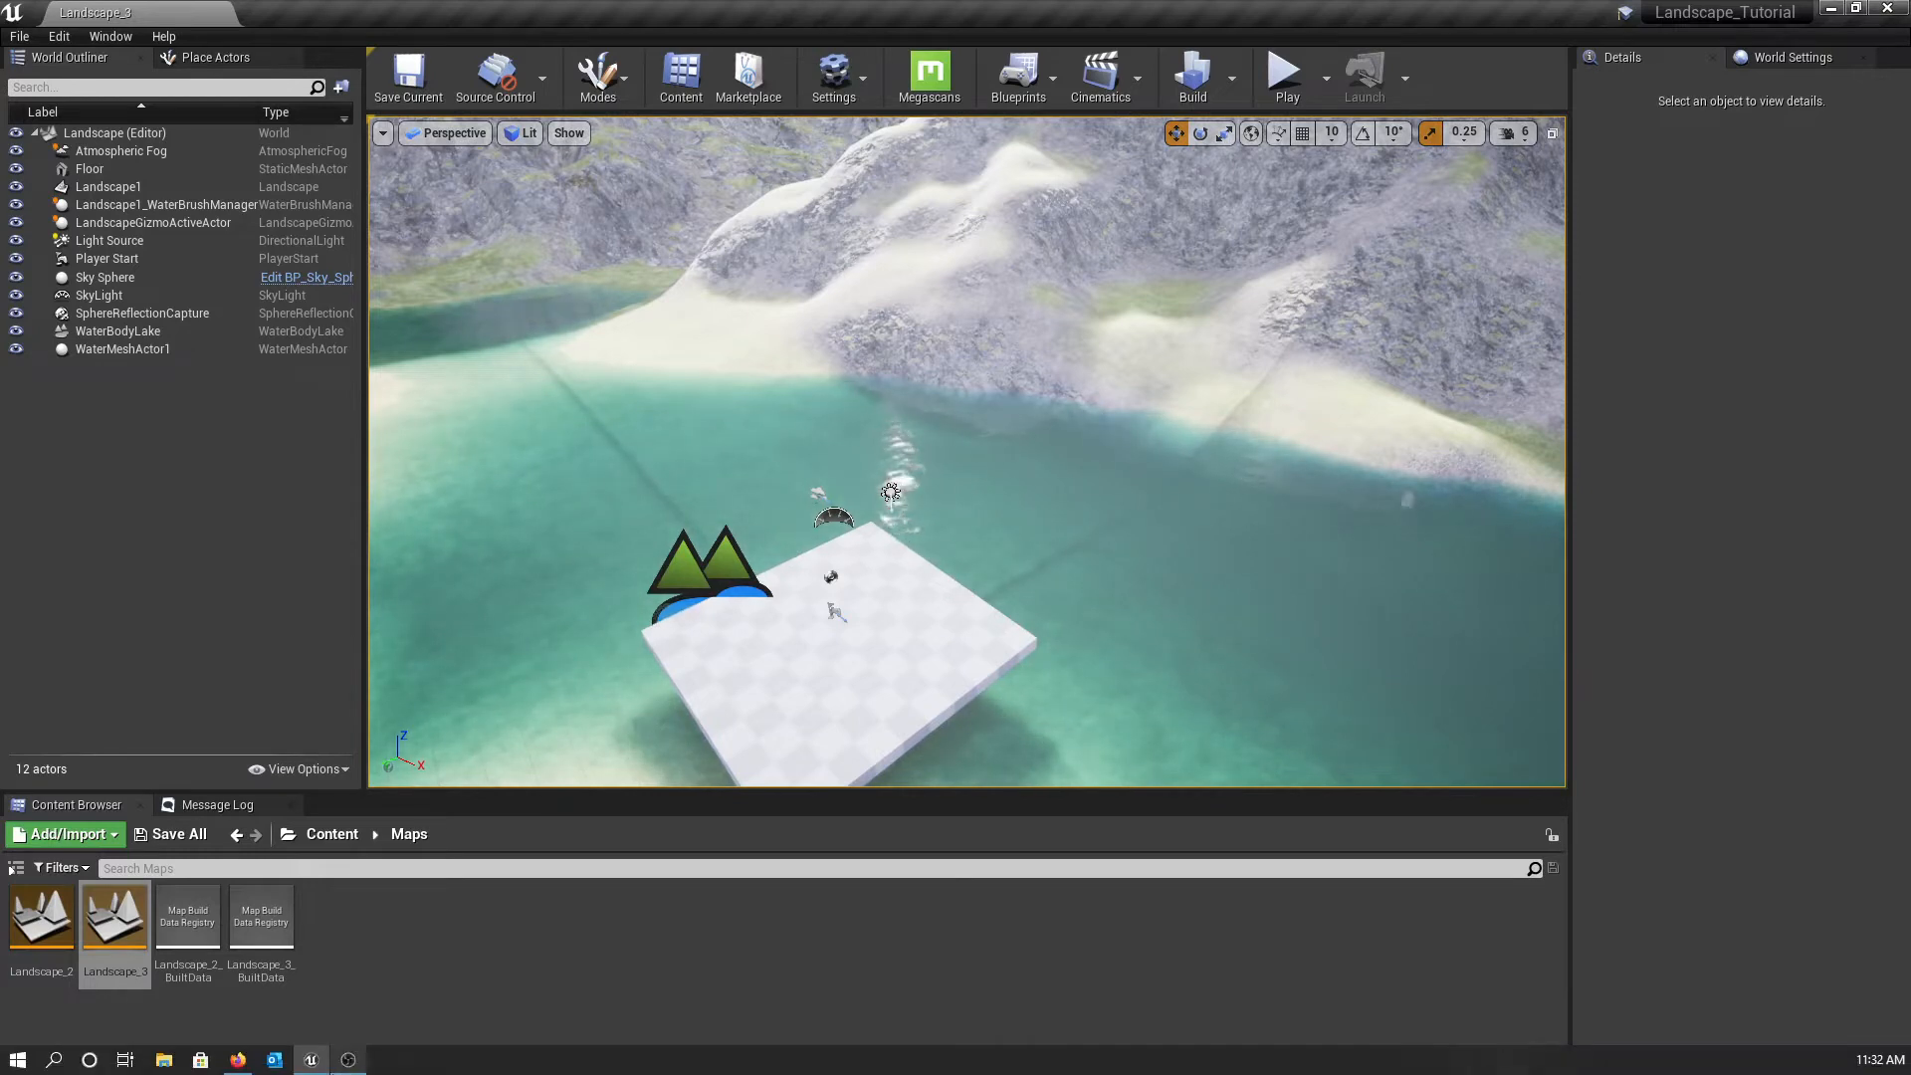
Step: Launch Quixel Bridge and maximize its window
click(53, 1060)
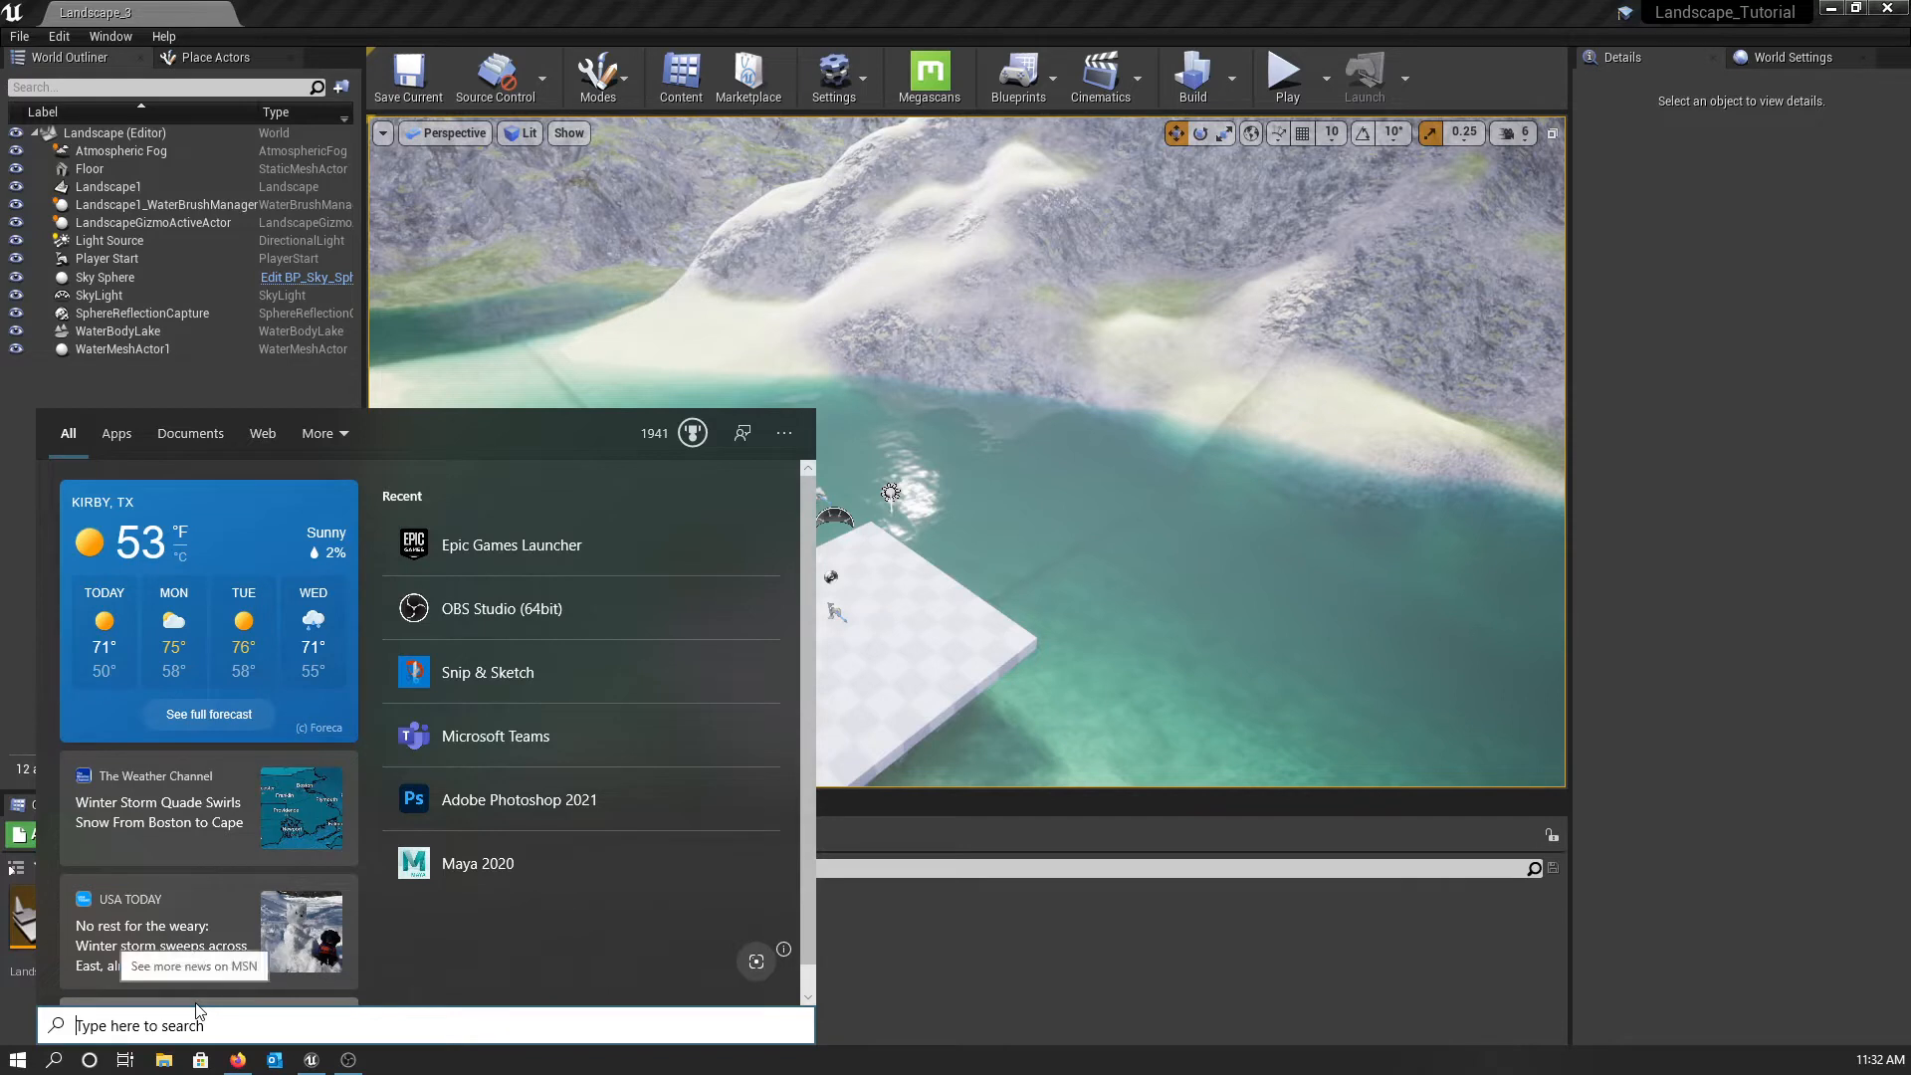
text(bri)
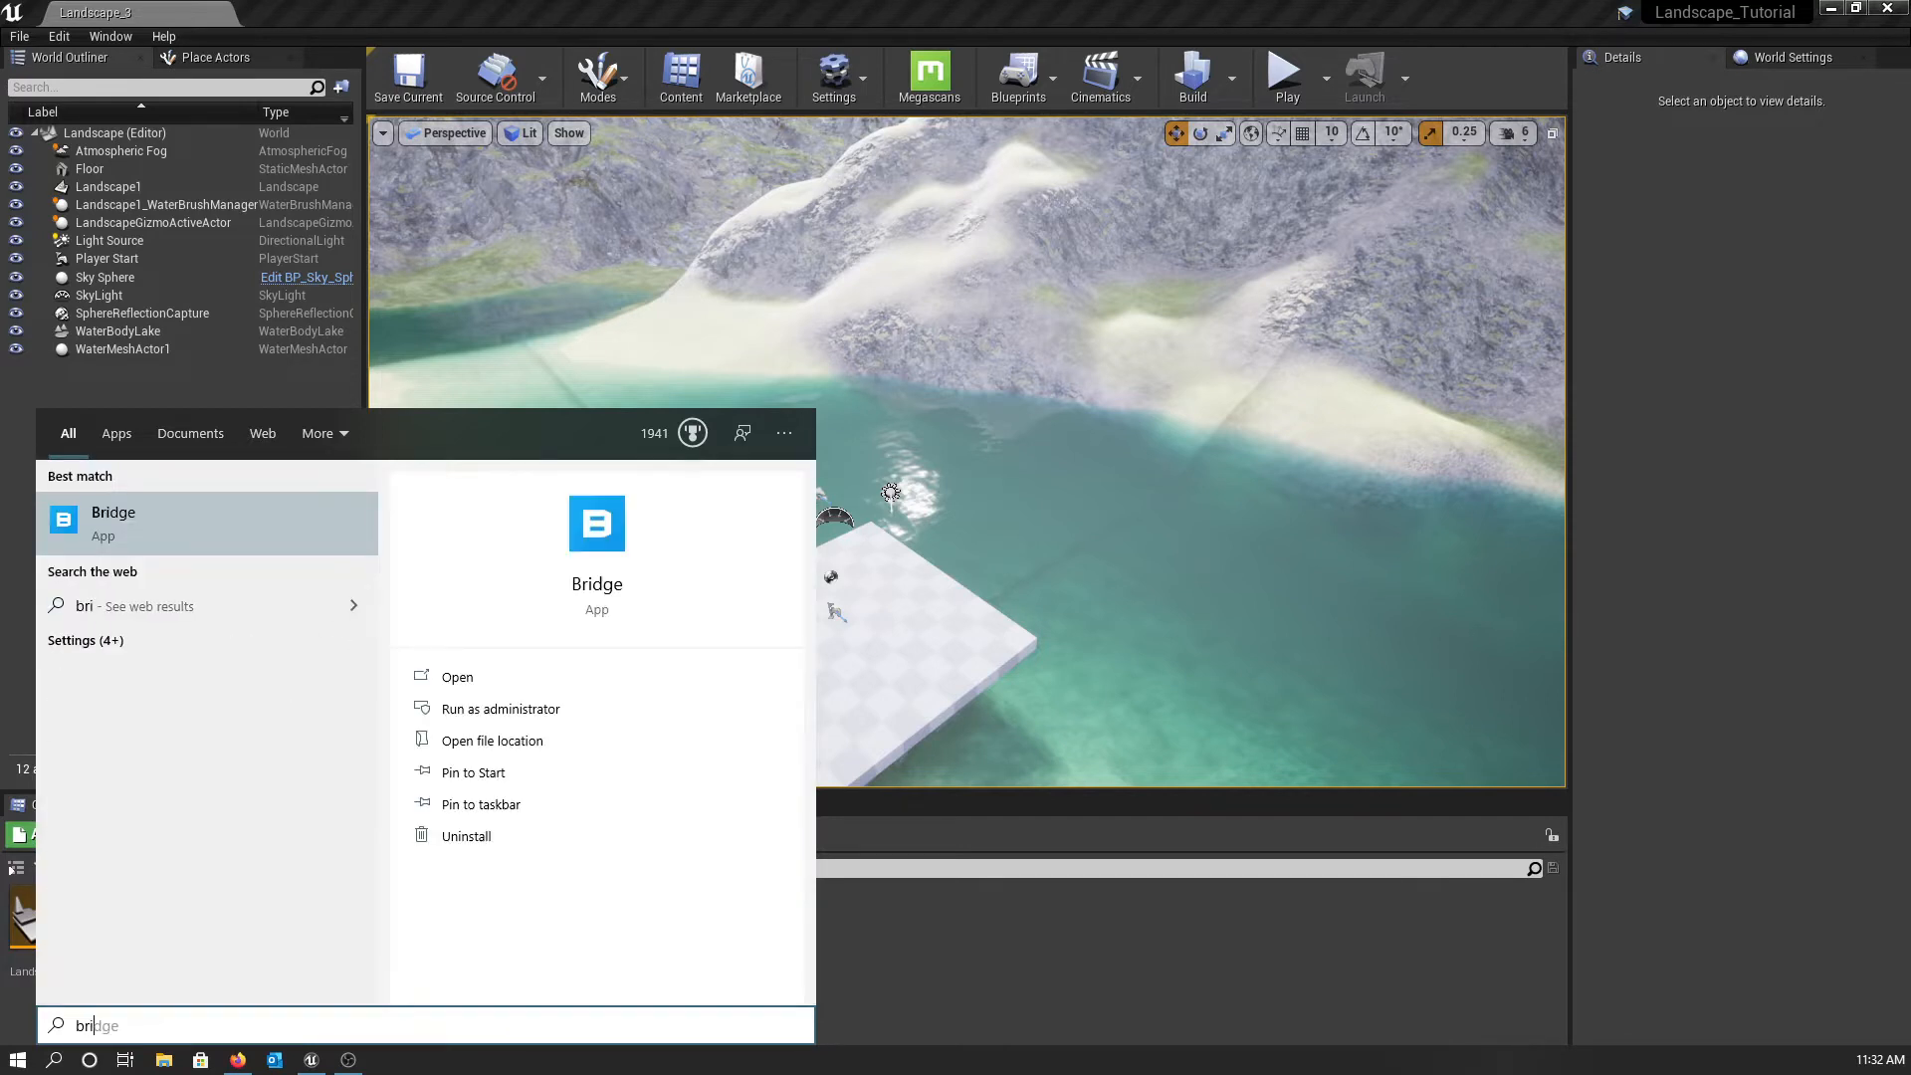
click(227, 521)
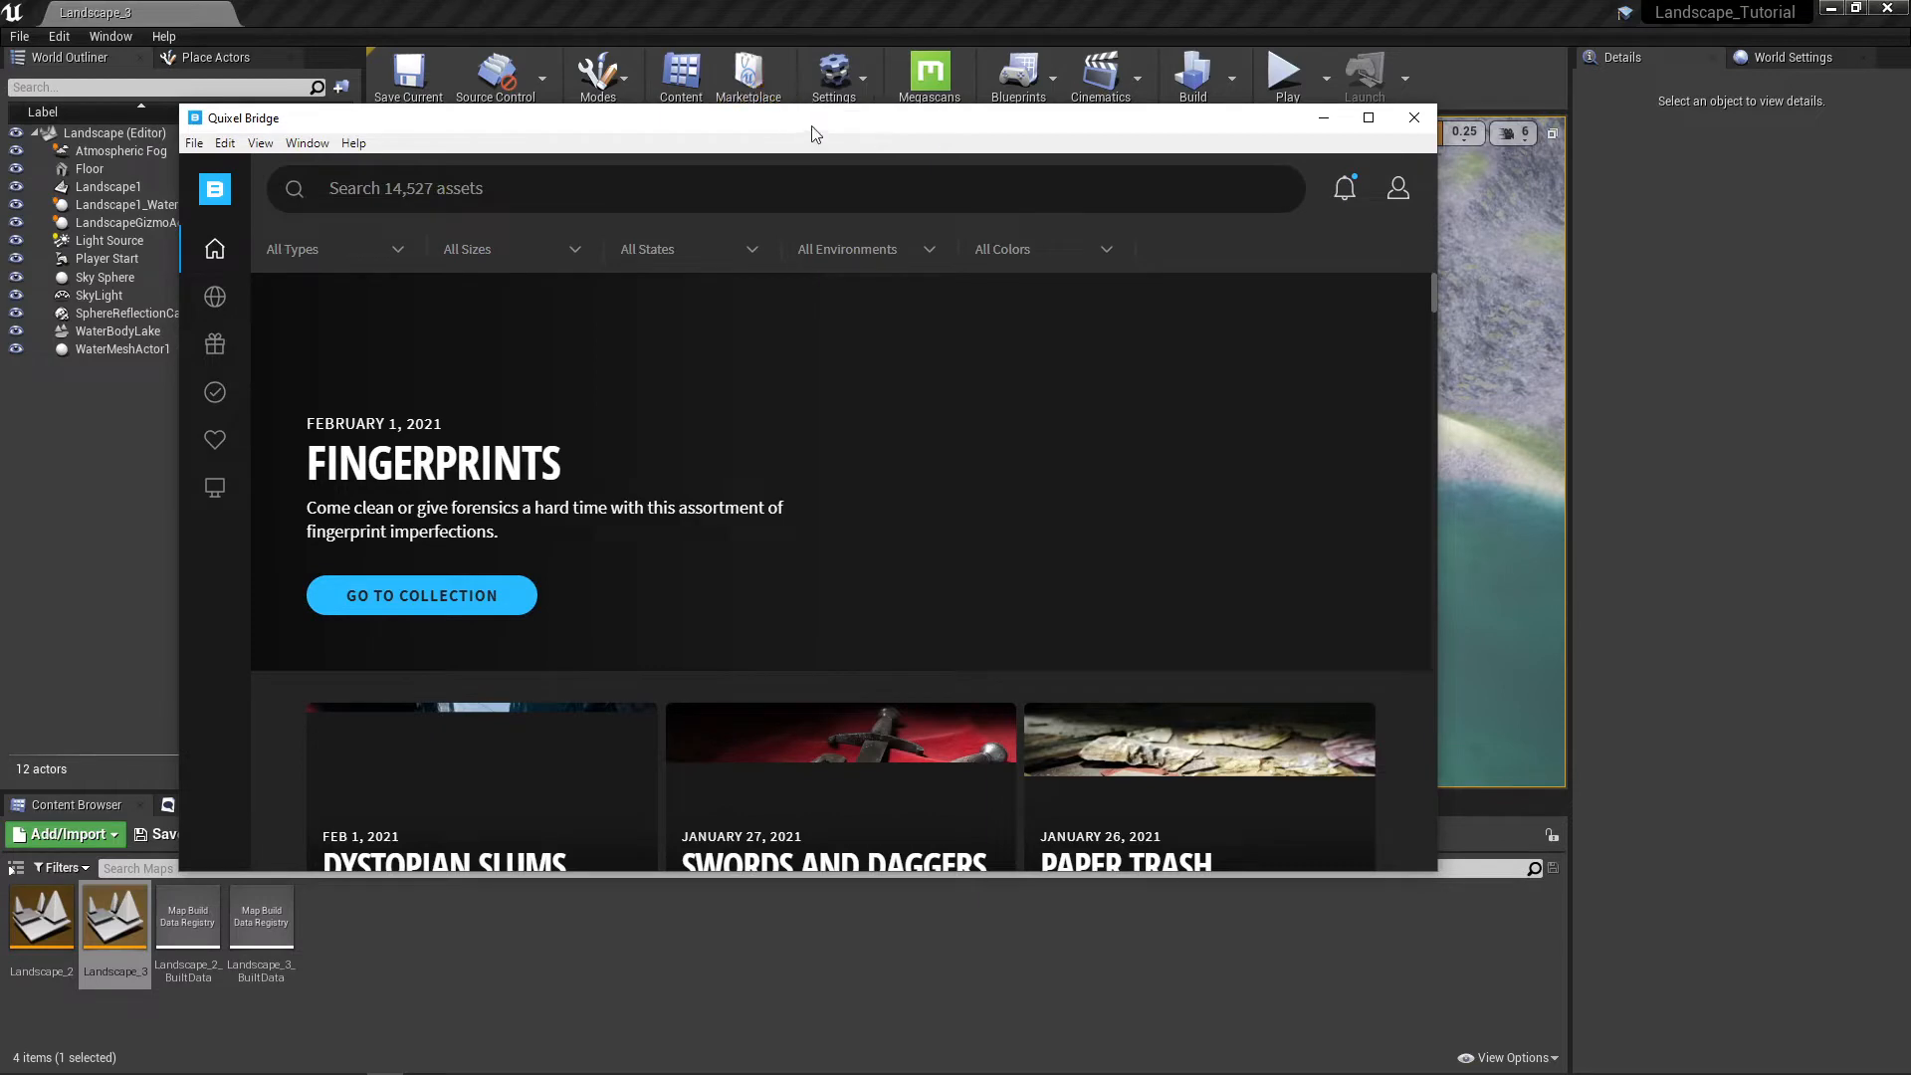
drag(812, 127, 768, 2)
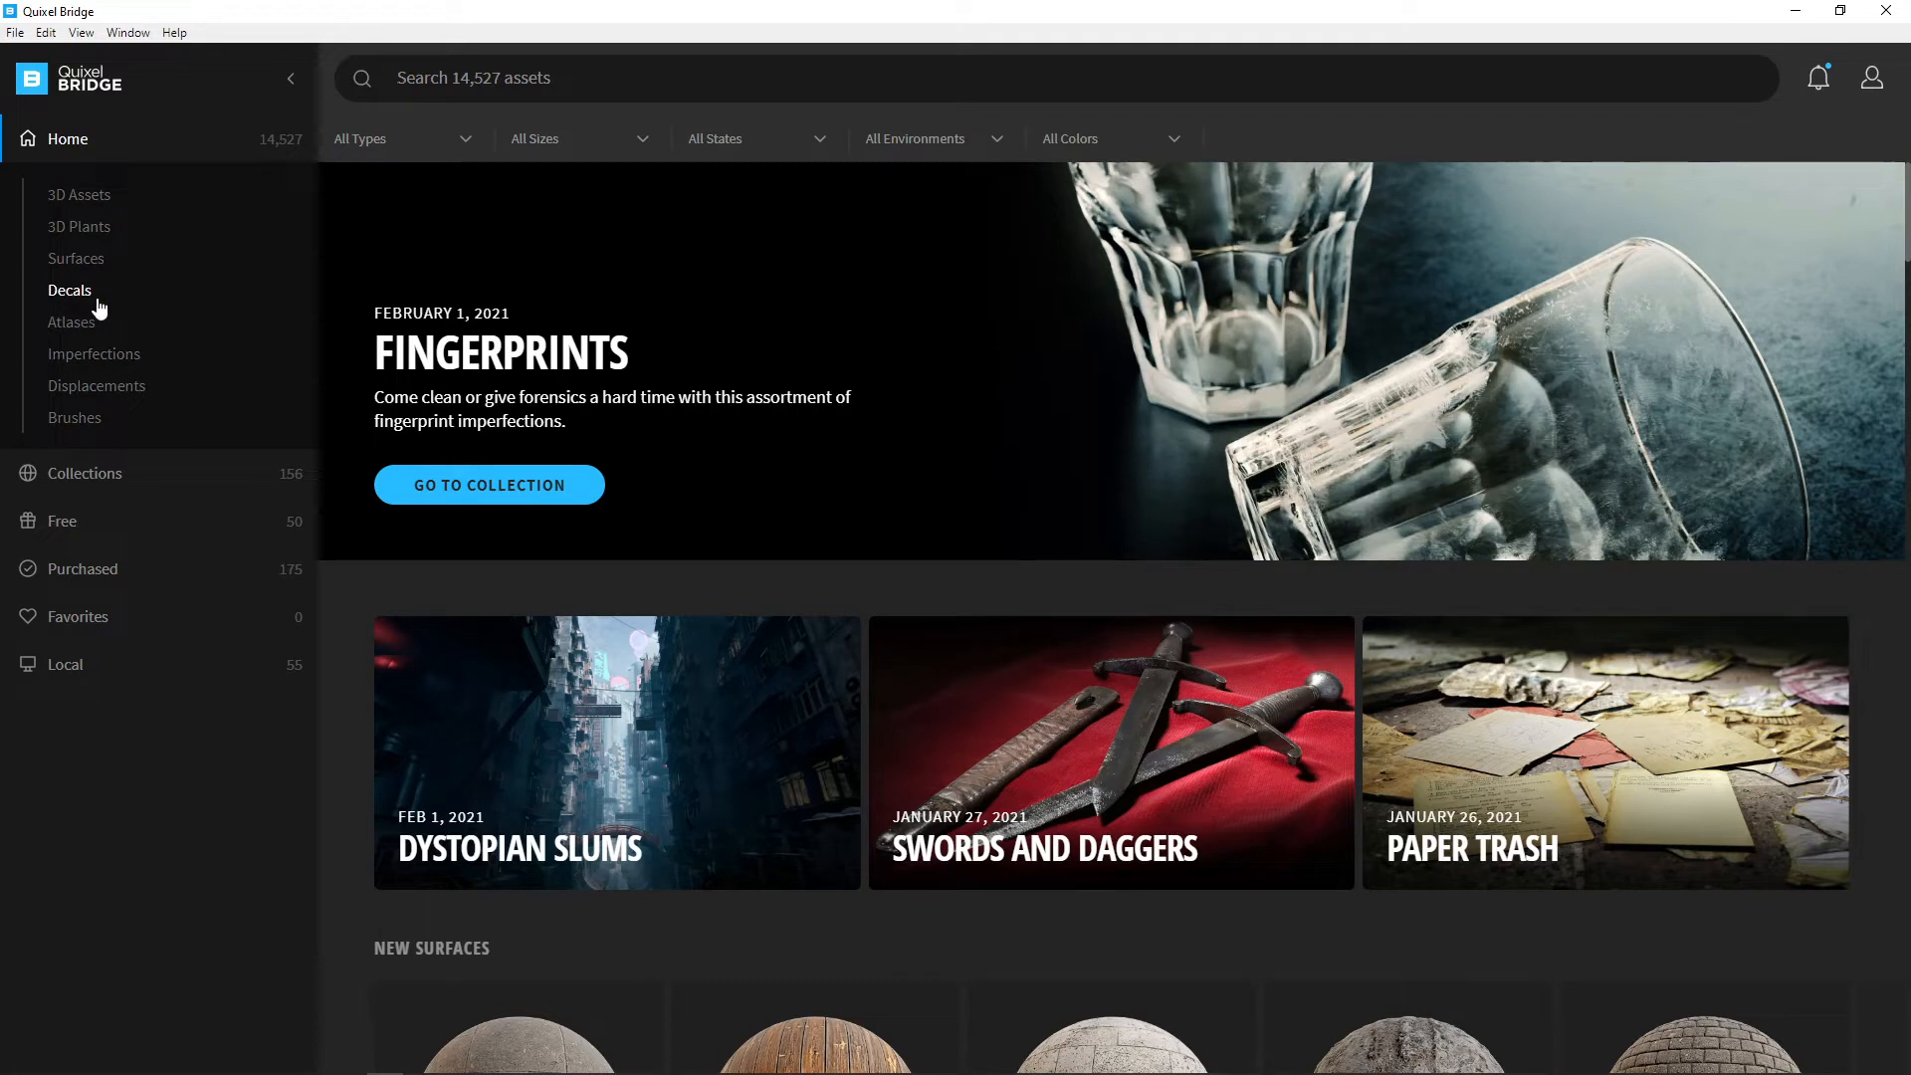
Step: Open the 3D Plants section in Quixel Bridge and browse its categories and trending assets
click(84, 236)
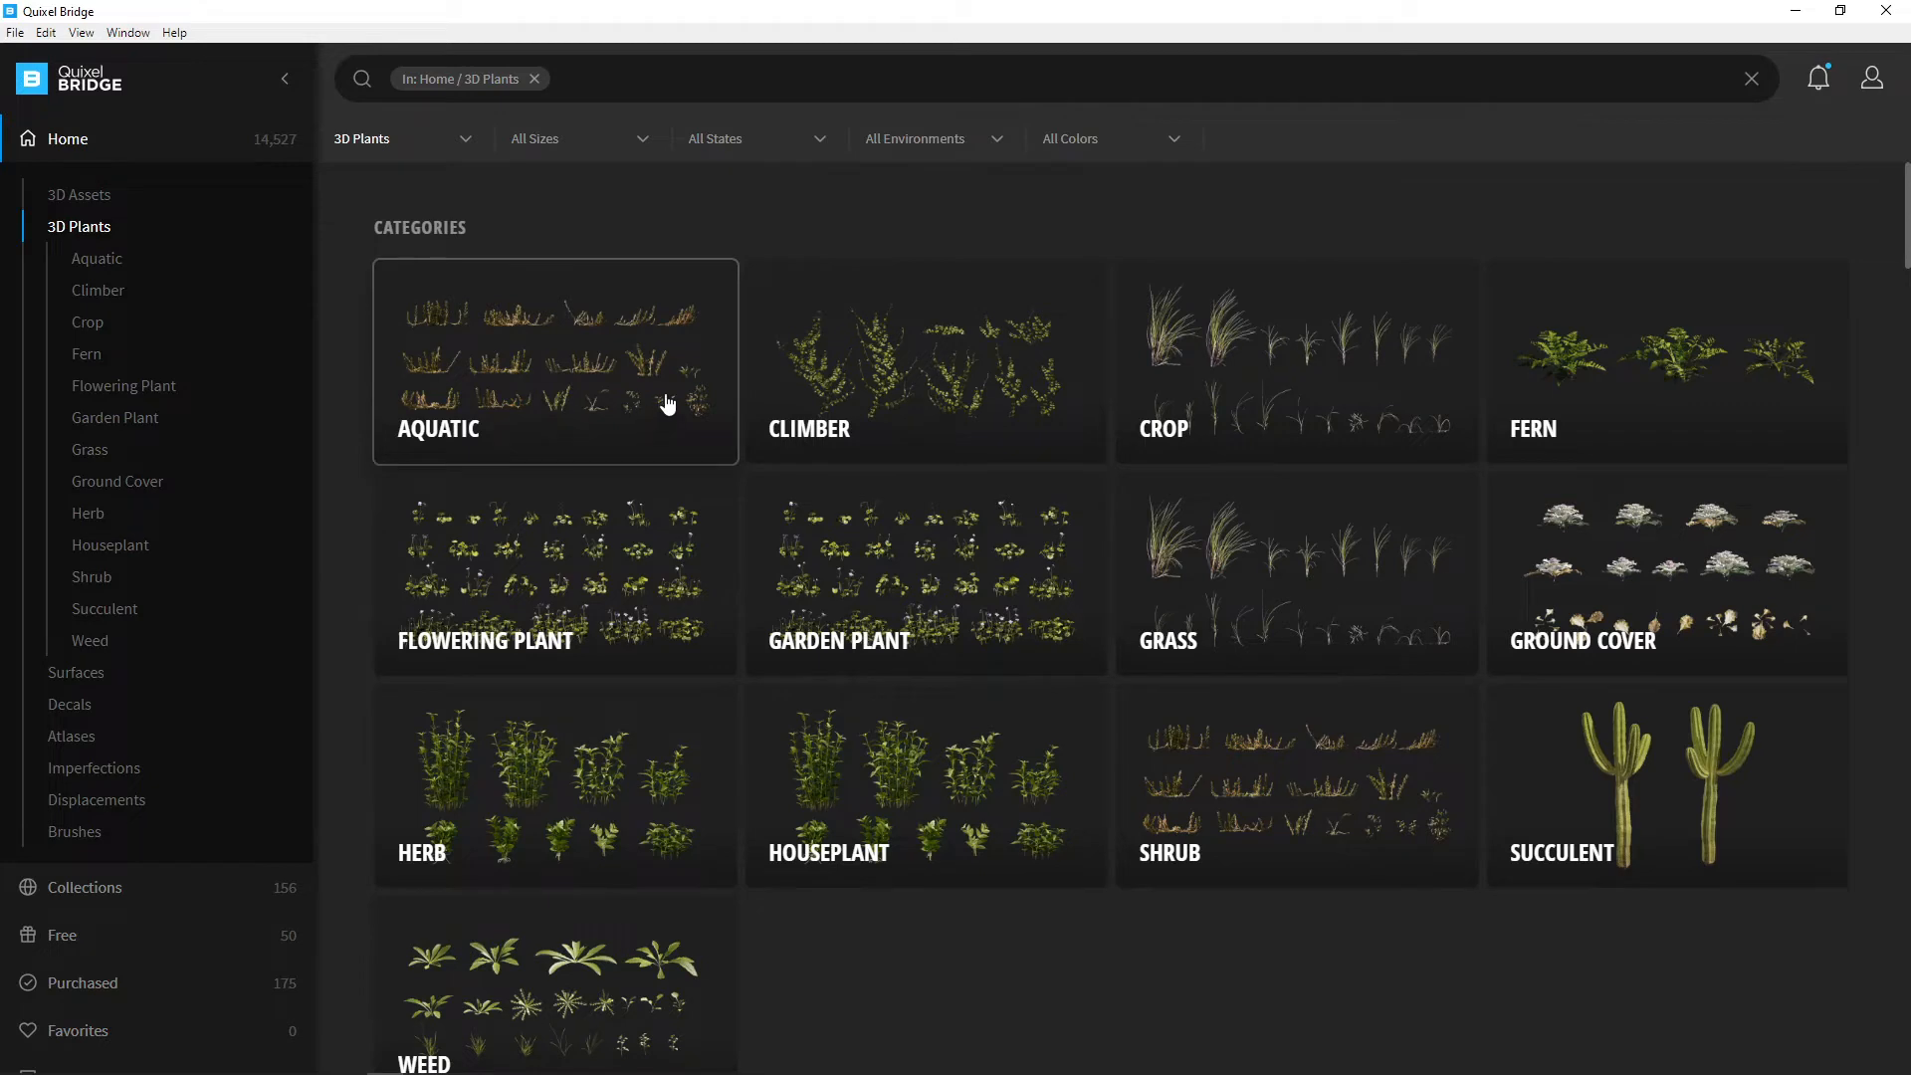
scroll(558, 498, down, 2)
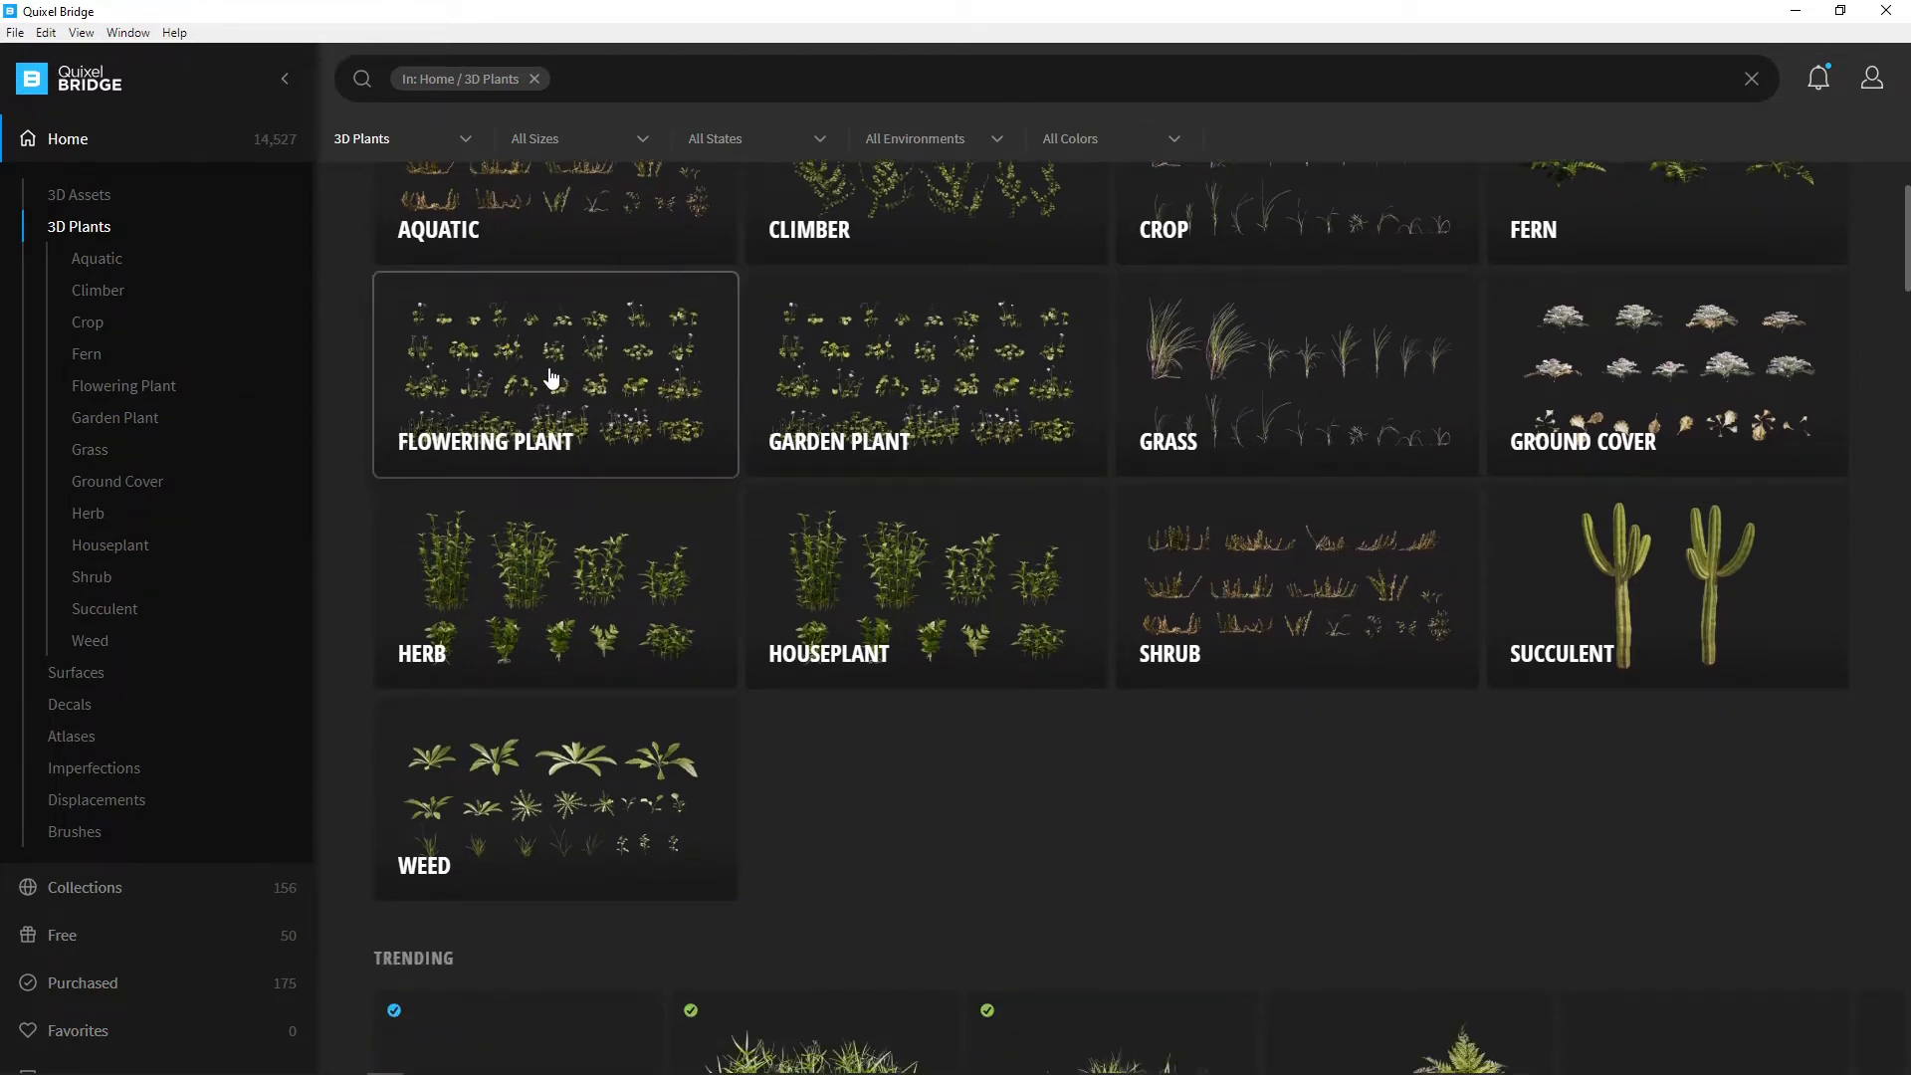
scroll(553, 378, down, 1)
scroll(1095, 364, up, 1)
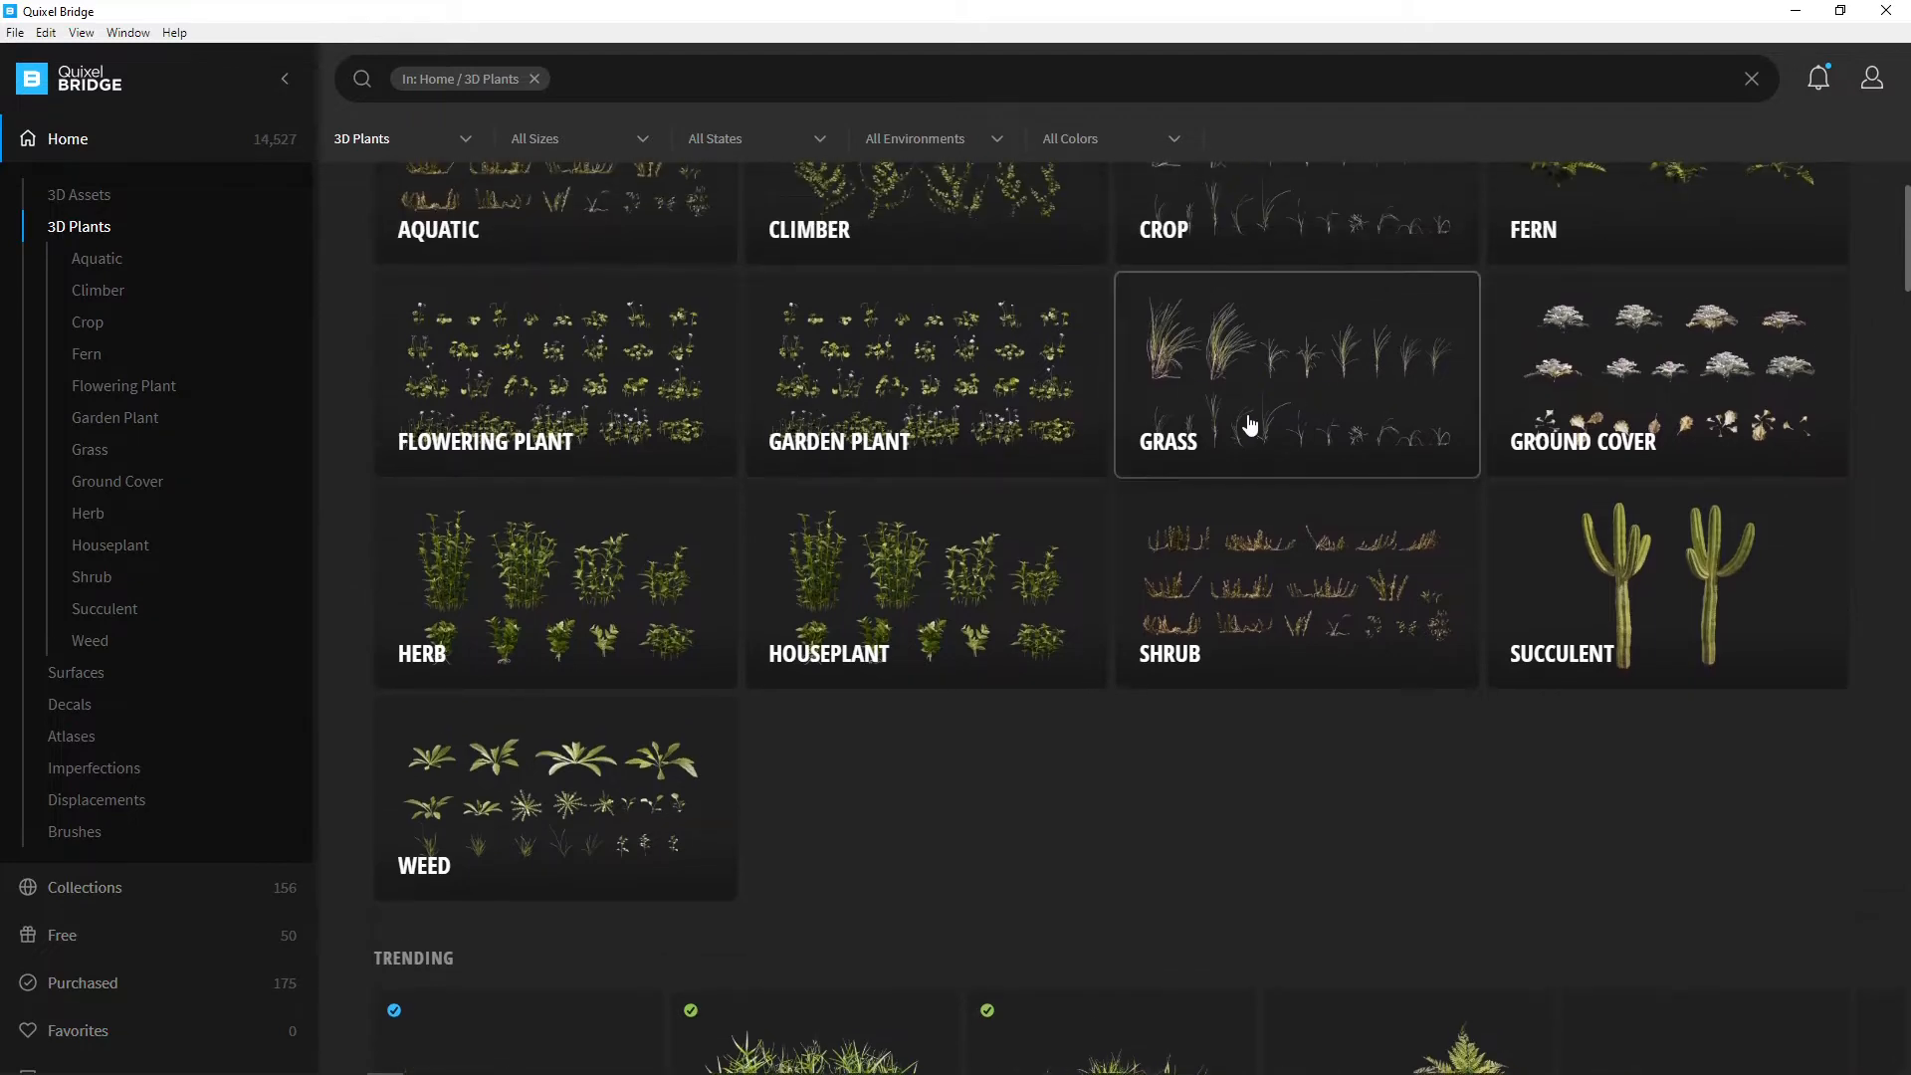
scroll(1244, 411, down, 7)
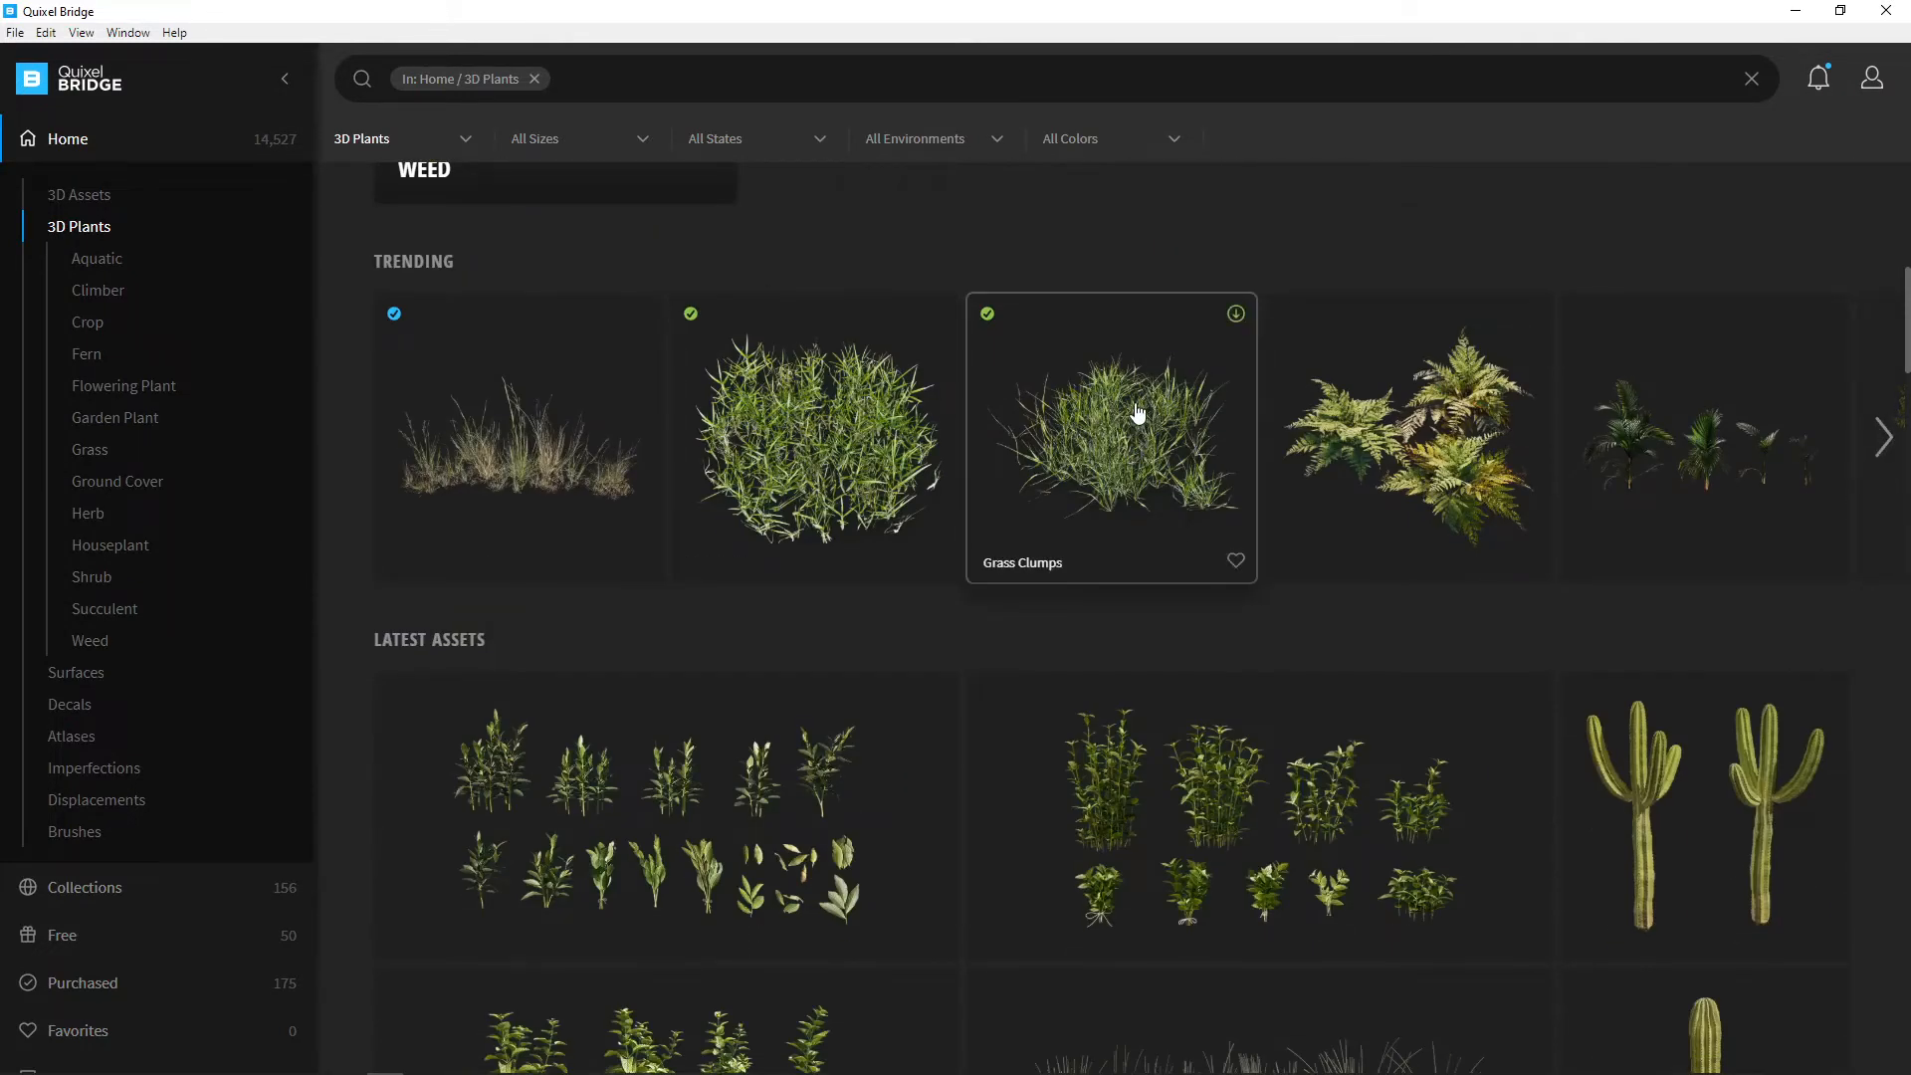
Step: Browse the latest 3D Plants assets for plants that suit the landscape's foliage
scroll(996, 411, down, 2)
scroll(978, 414, up, 1)
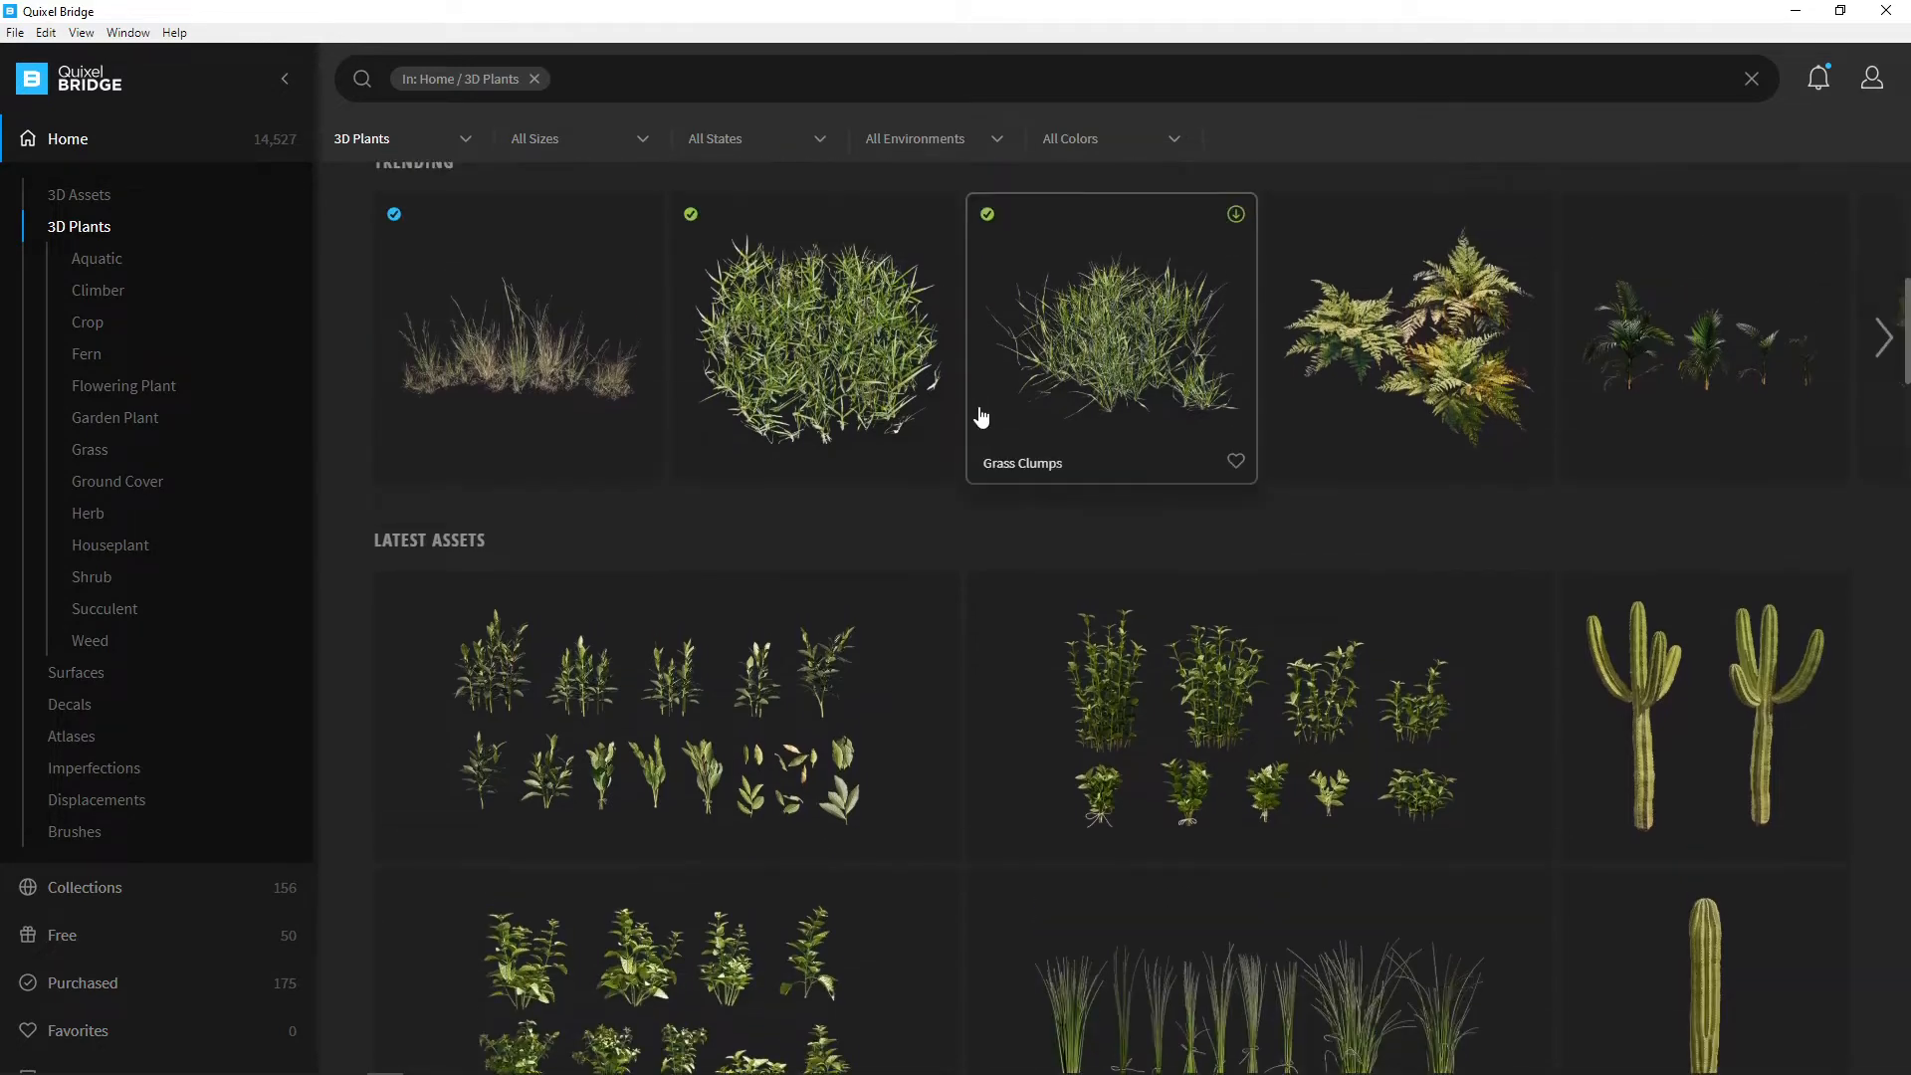
scroll(1294, 428, down, 2)
scroll(1697, 517, down, 3)
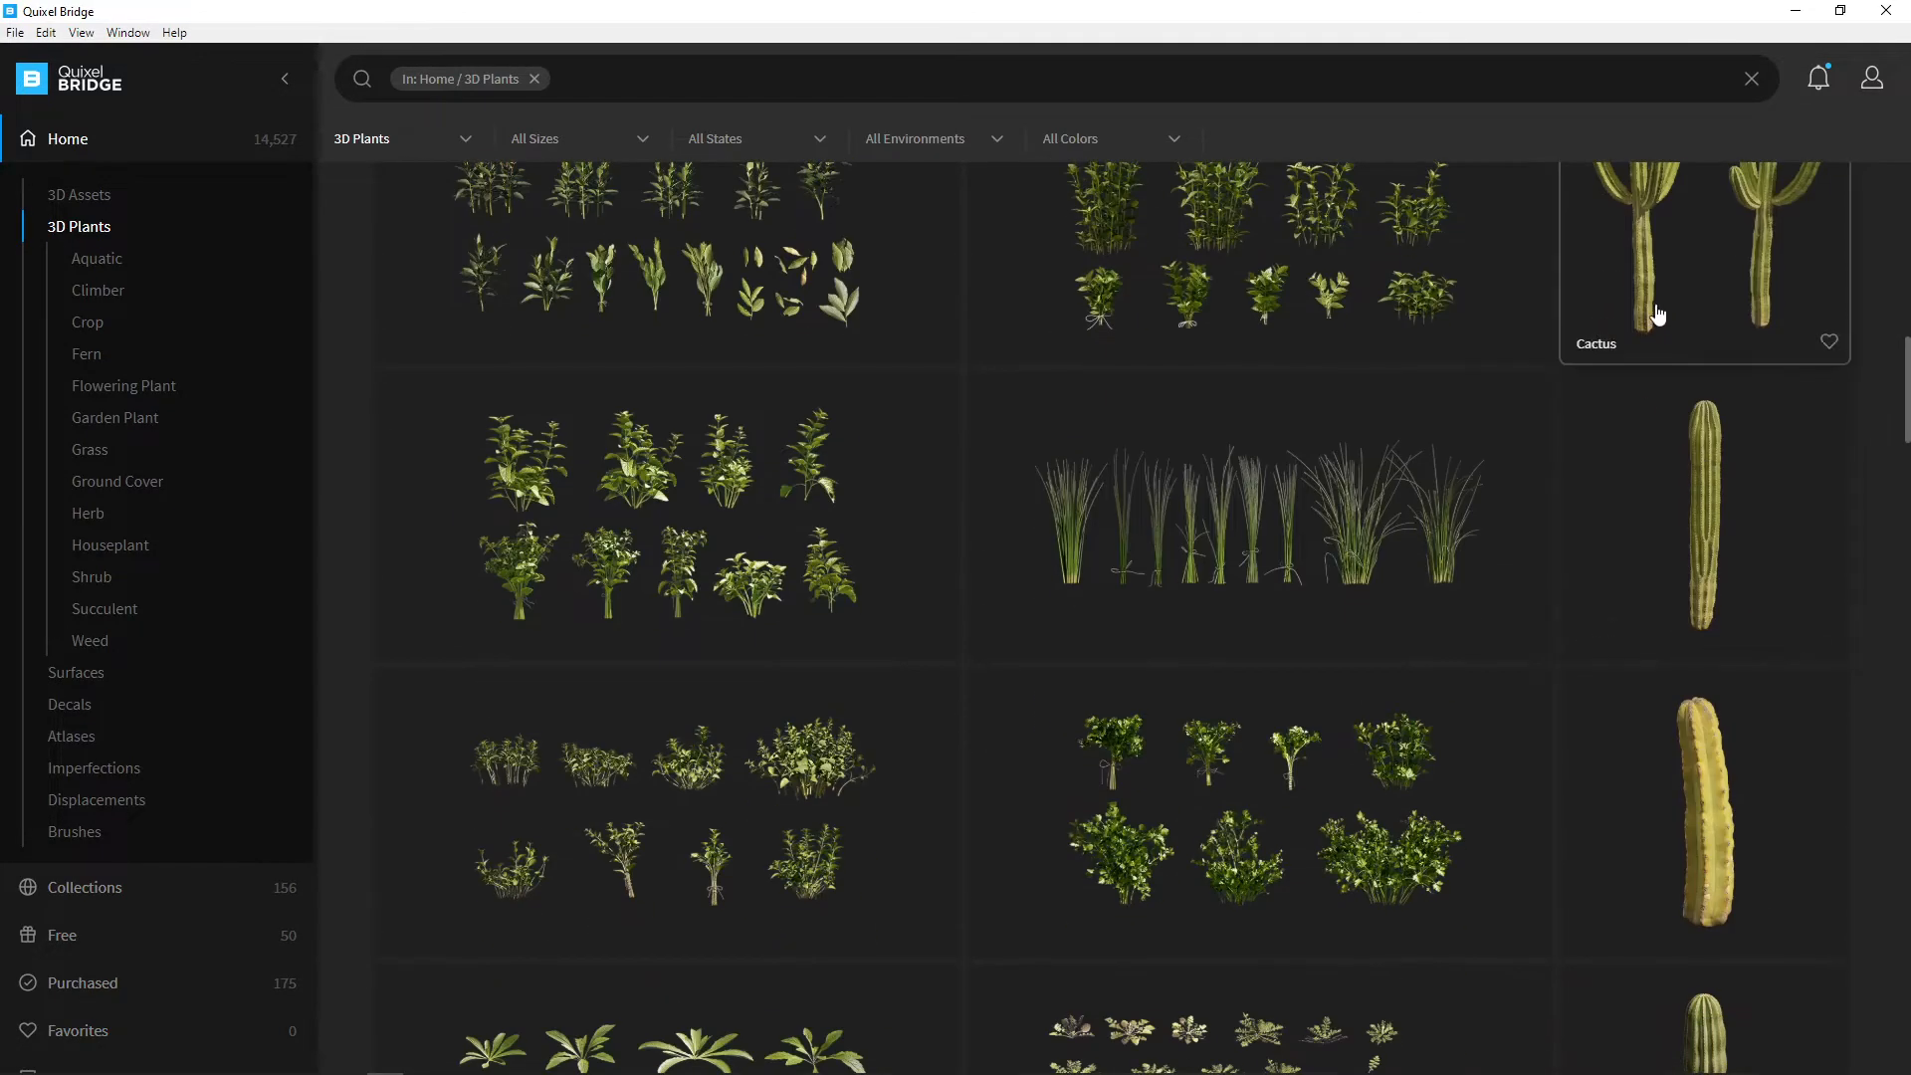
scroll(1660, 320, down, 1)
scroll(1662, 329, up, 2)
scroll(1660, 403, down, 5)
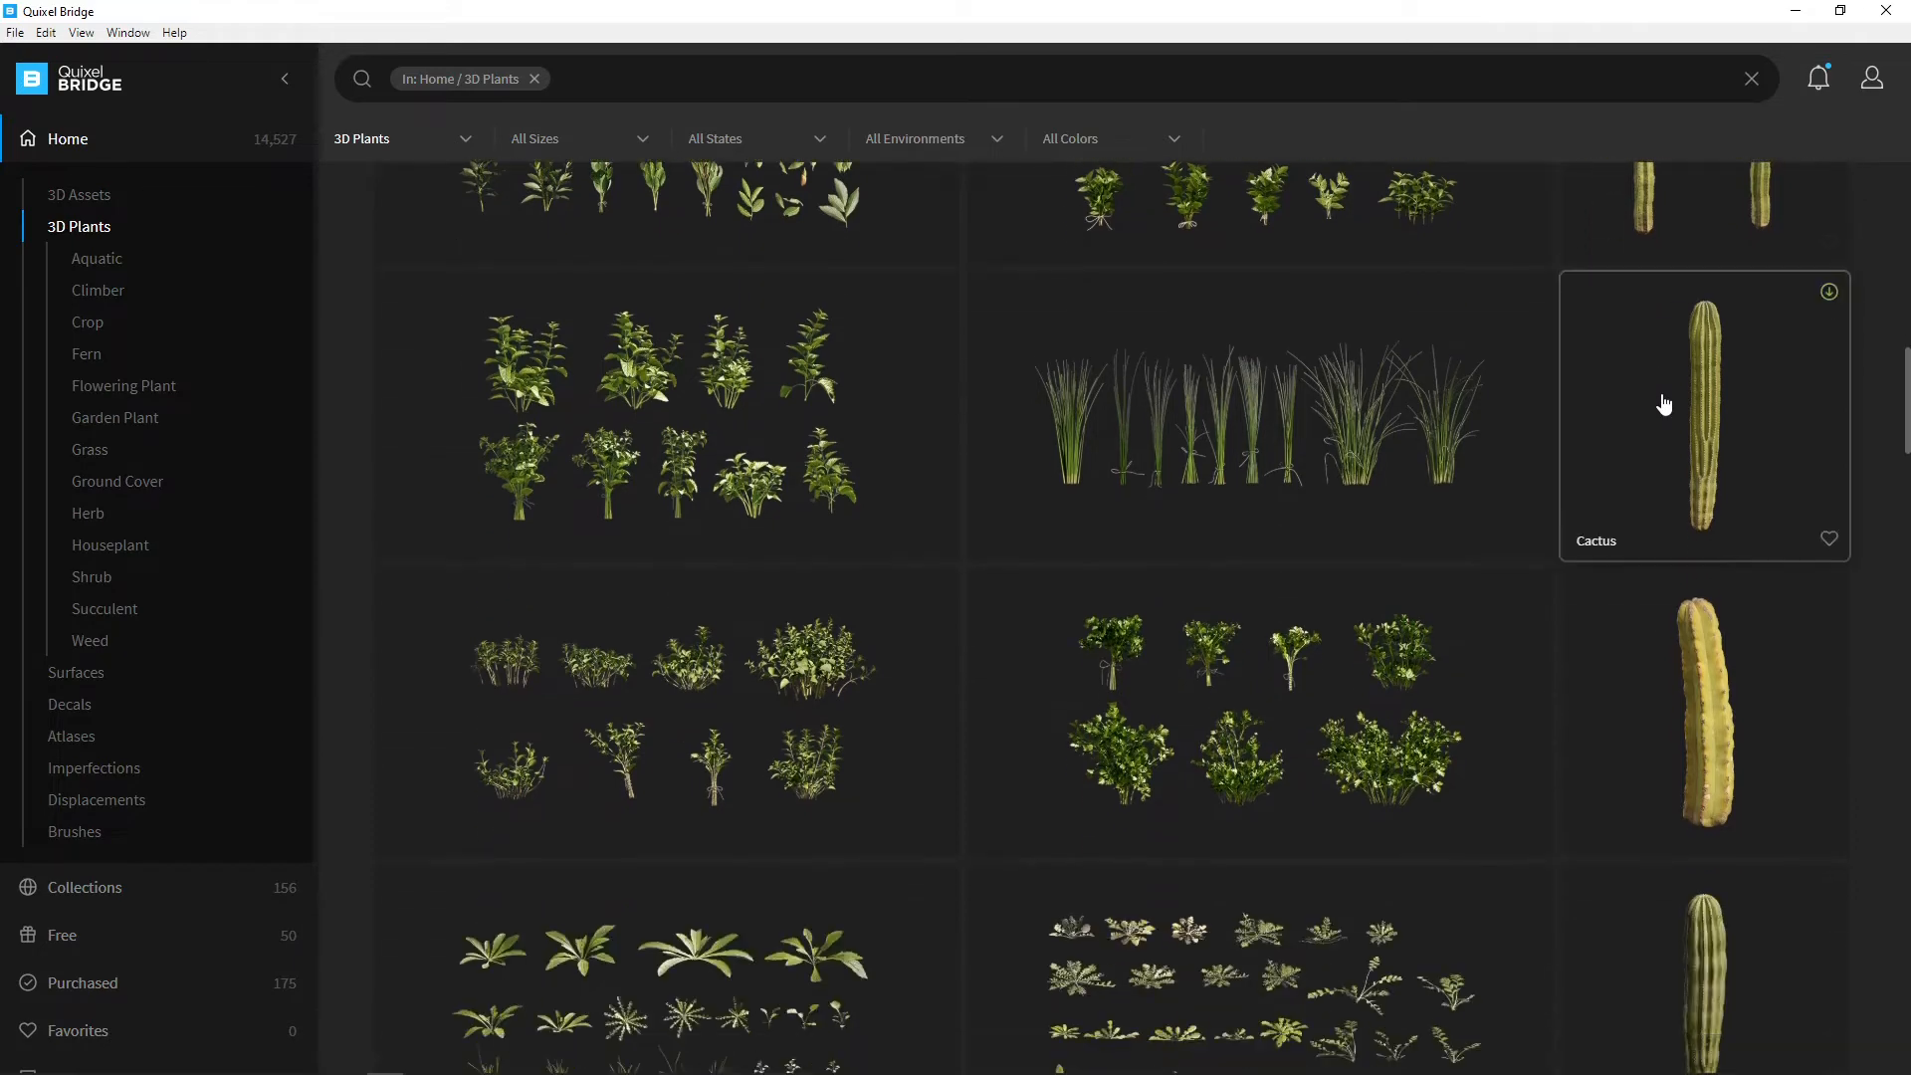
scroll(1656, 418, down, 9)
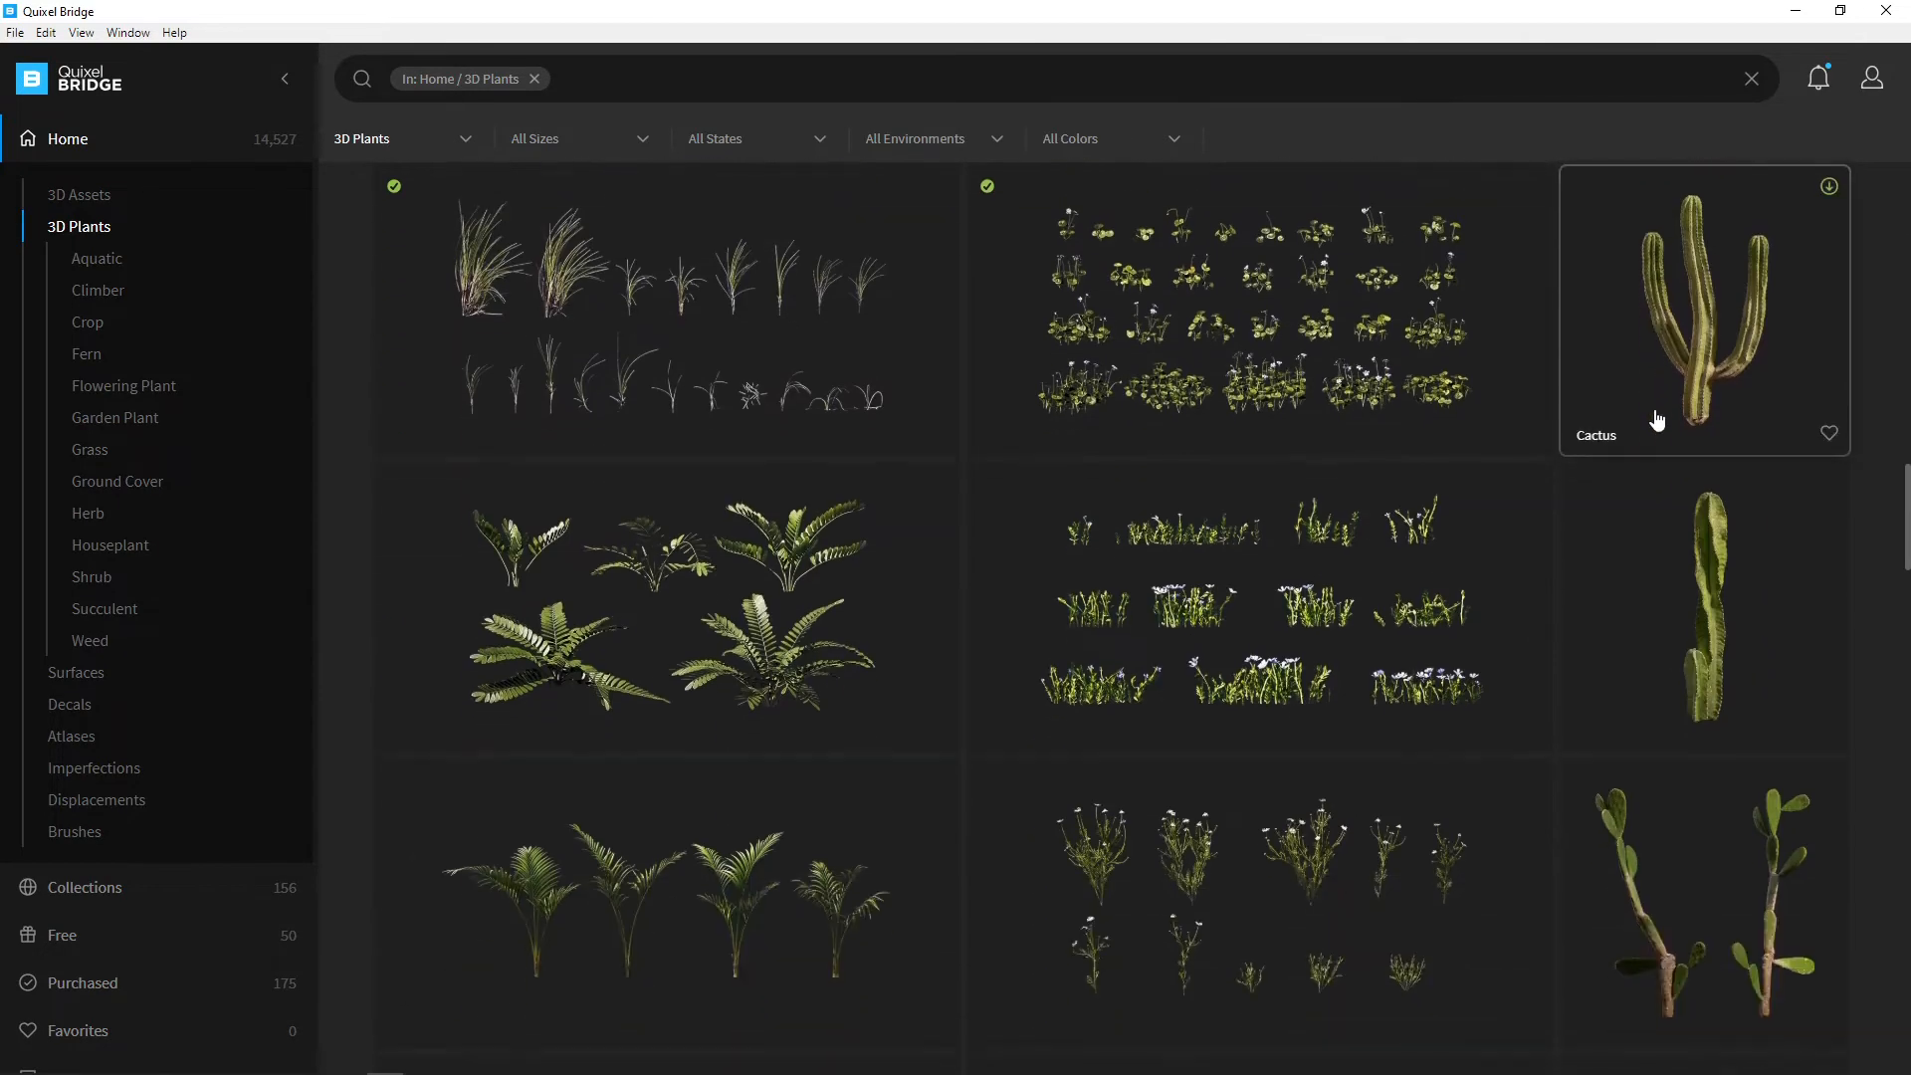
scroll(1656, 418, up, 5)
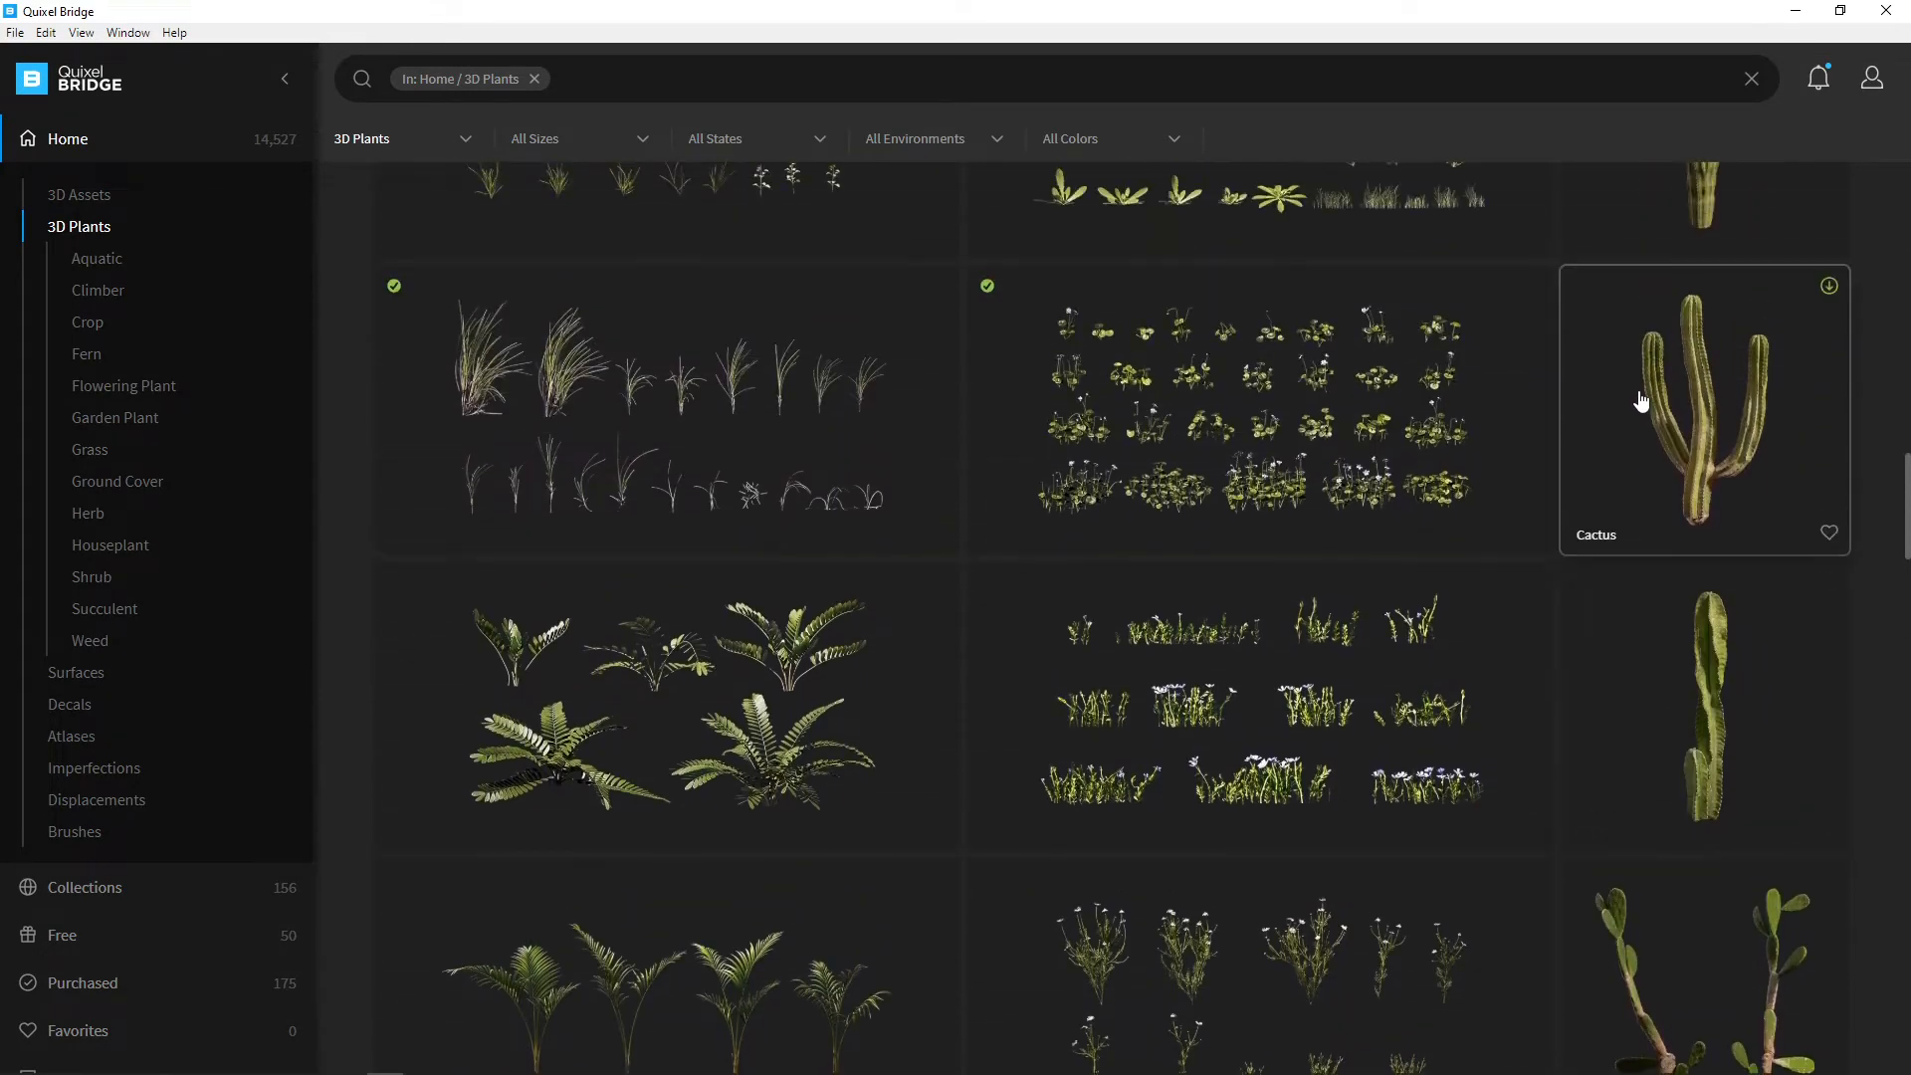
scroll(1612, 410, up, 3)
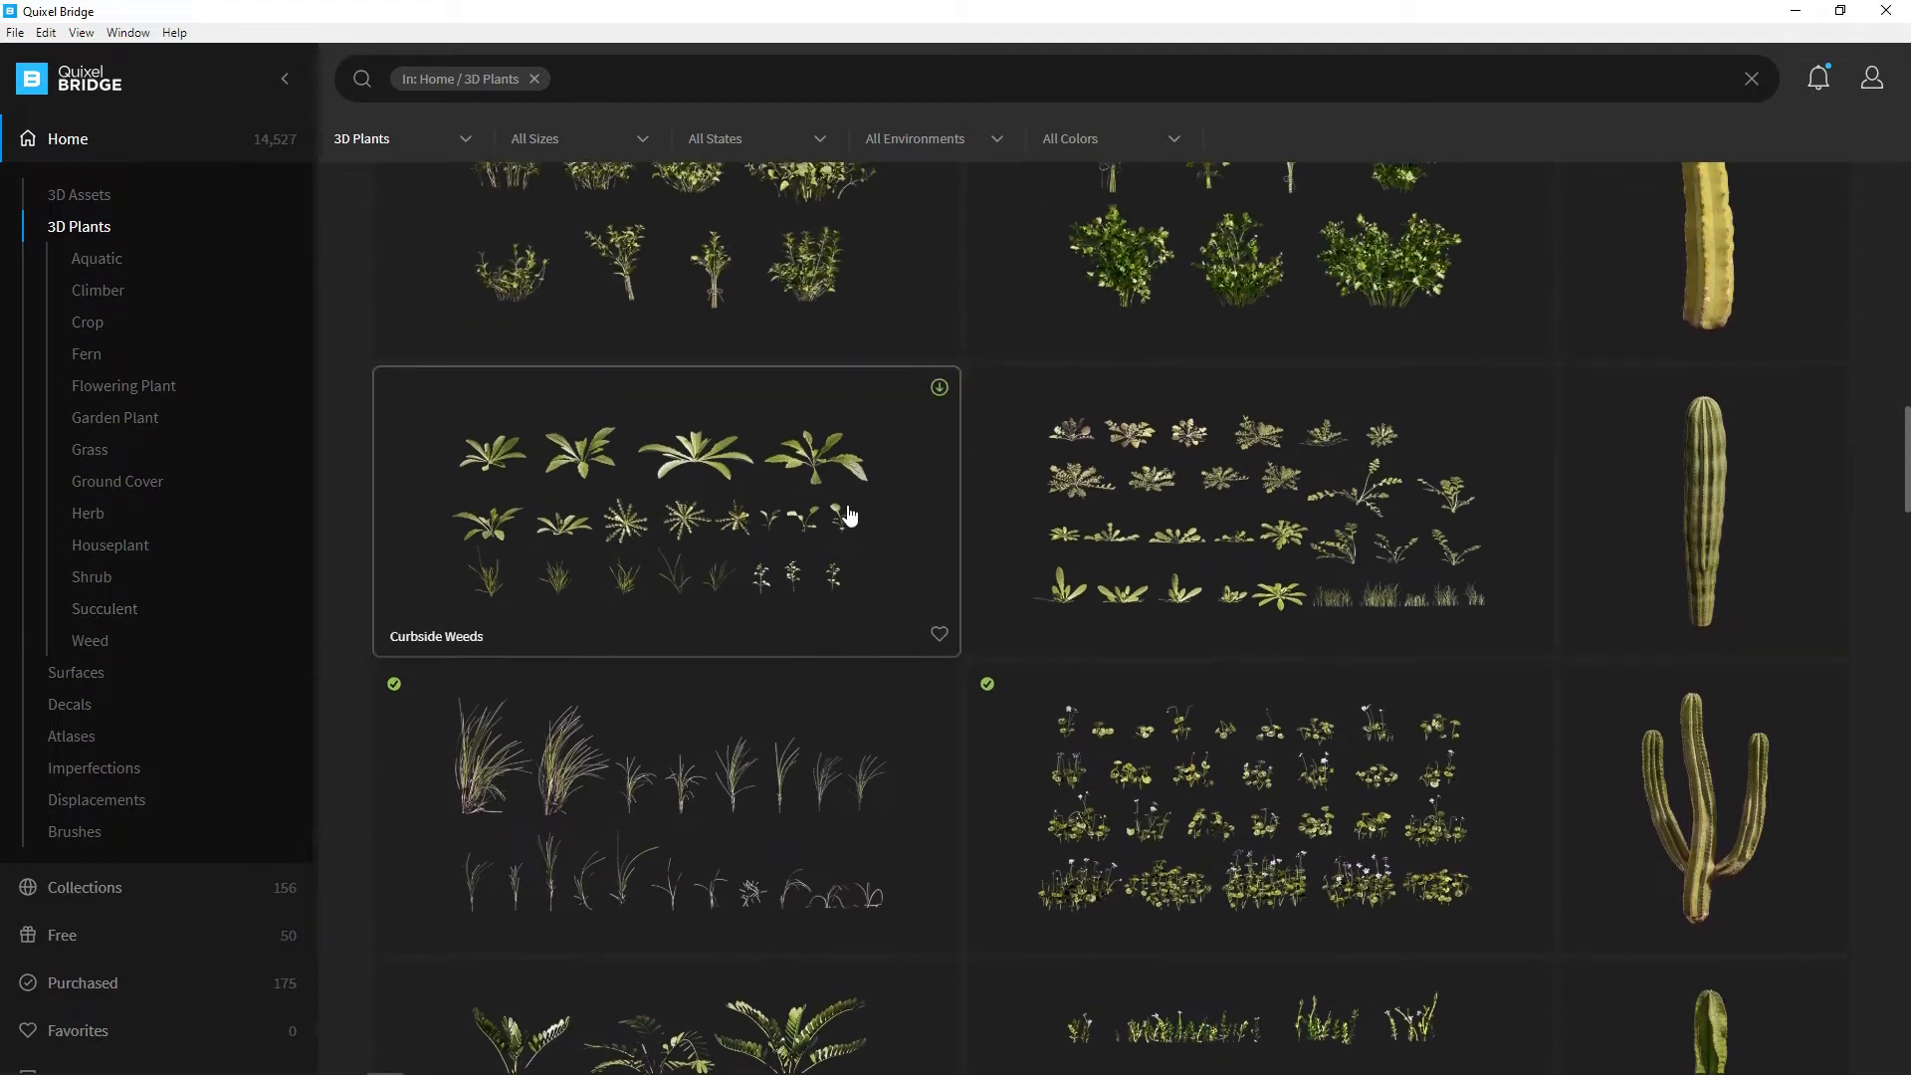
scroll(849, 512, up, 2)
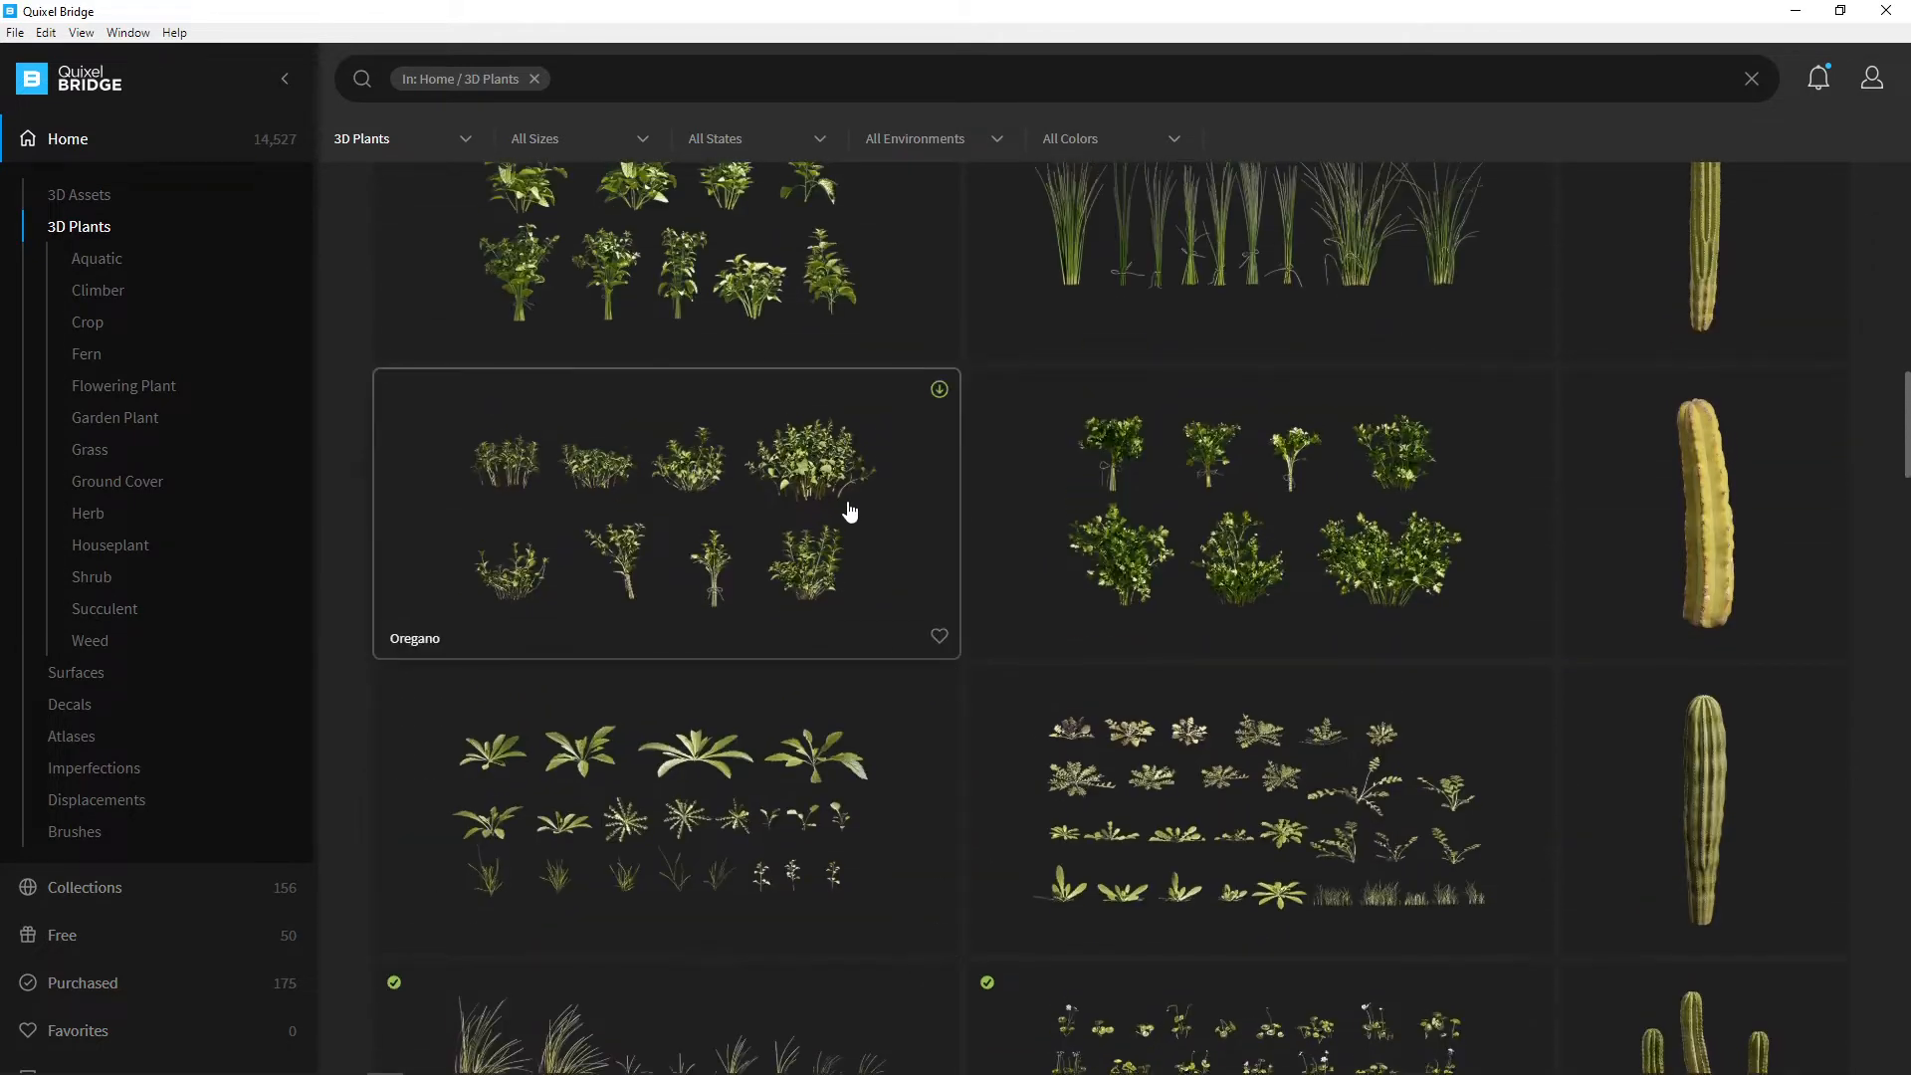
scroll(639, 401, up, 1)
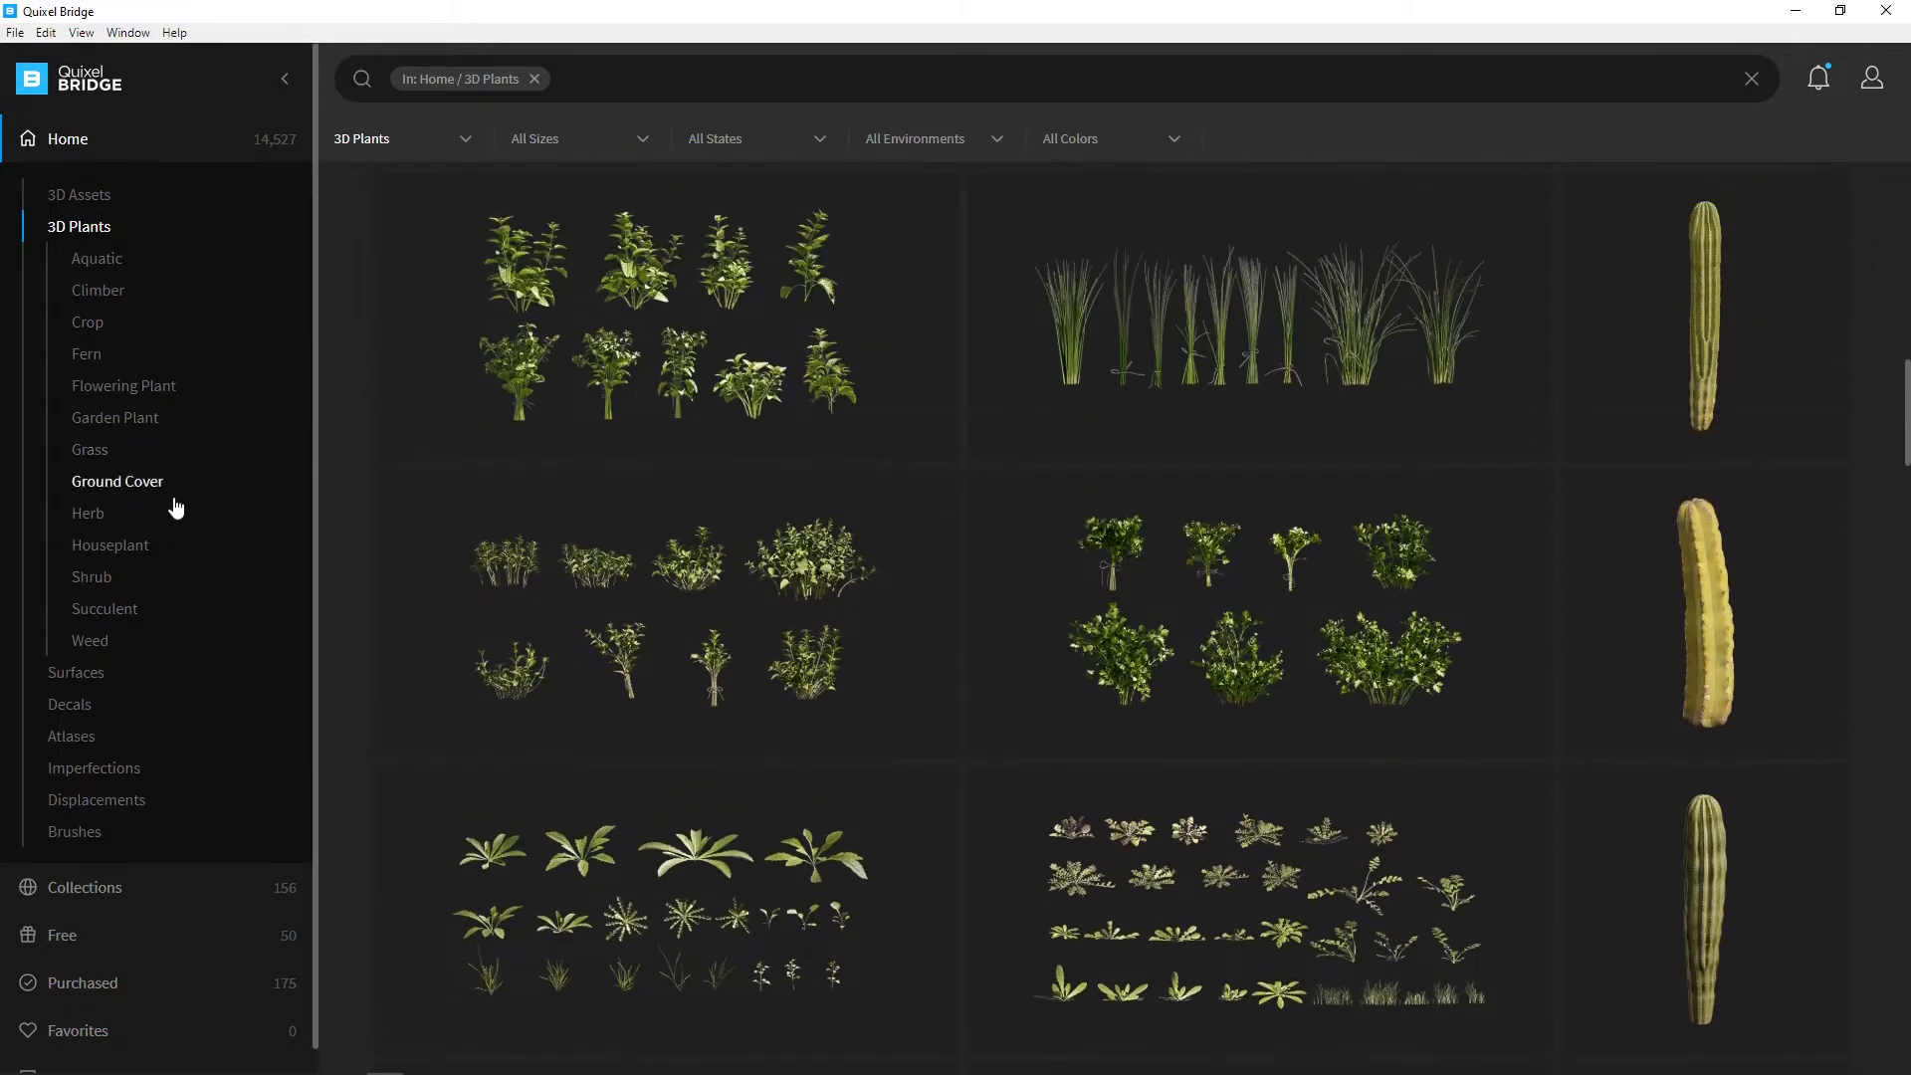
Step: Open the Shrub category under 3D Plants and look through its trending and latest assets
click(113, 574)
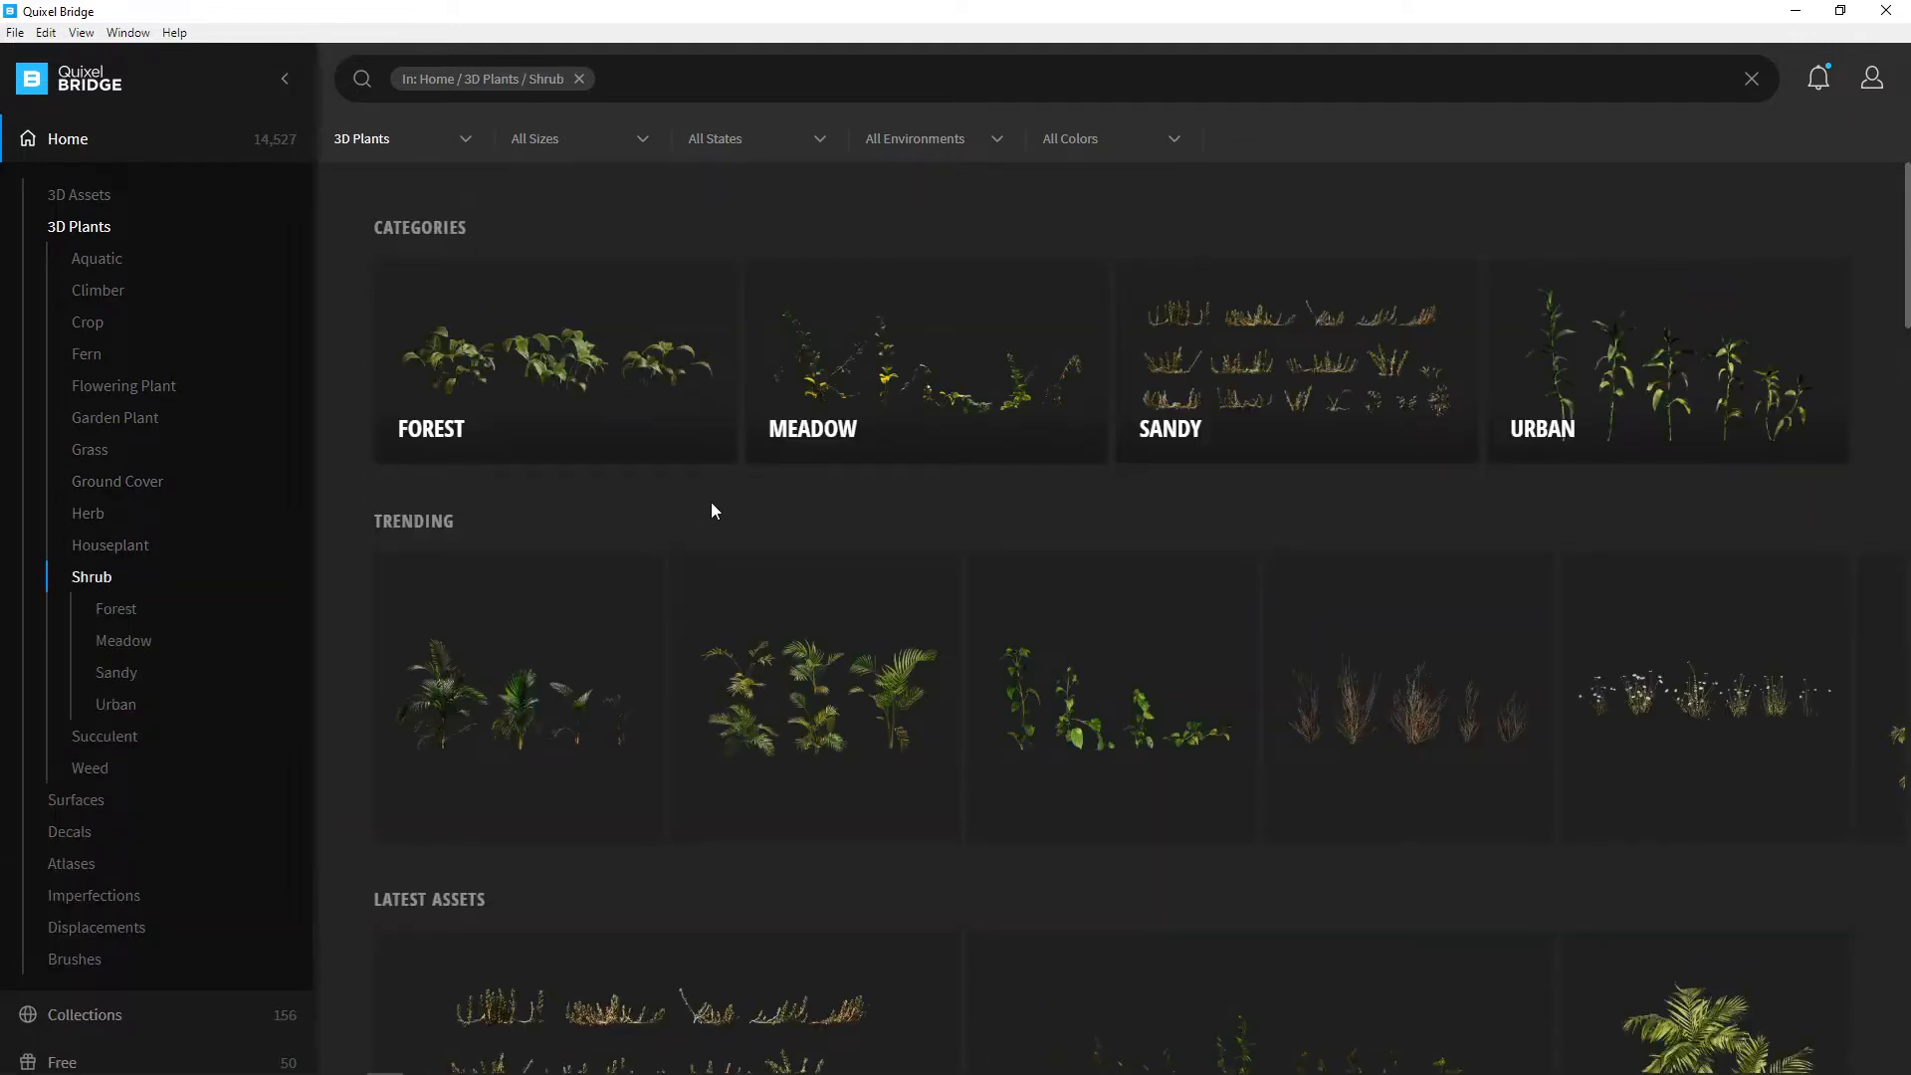
scroll(713, 502, down, 3)
scroll(878, 462, down, 5)
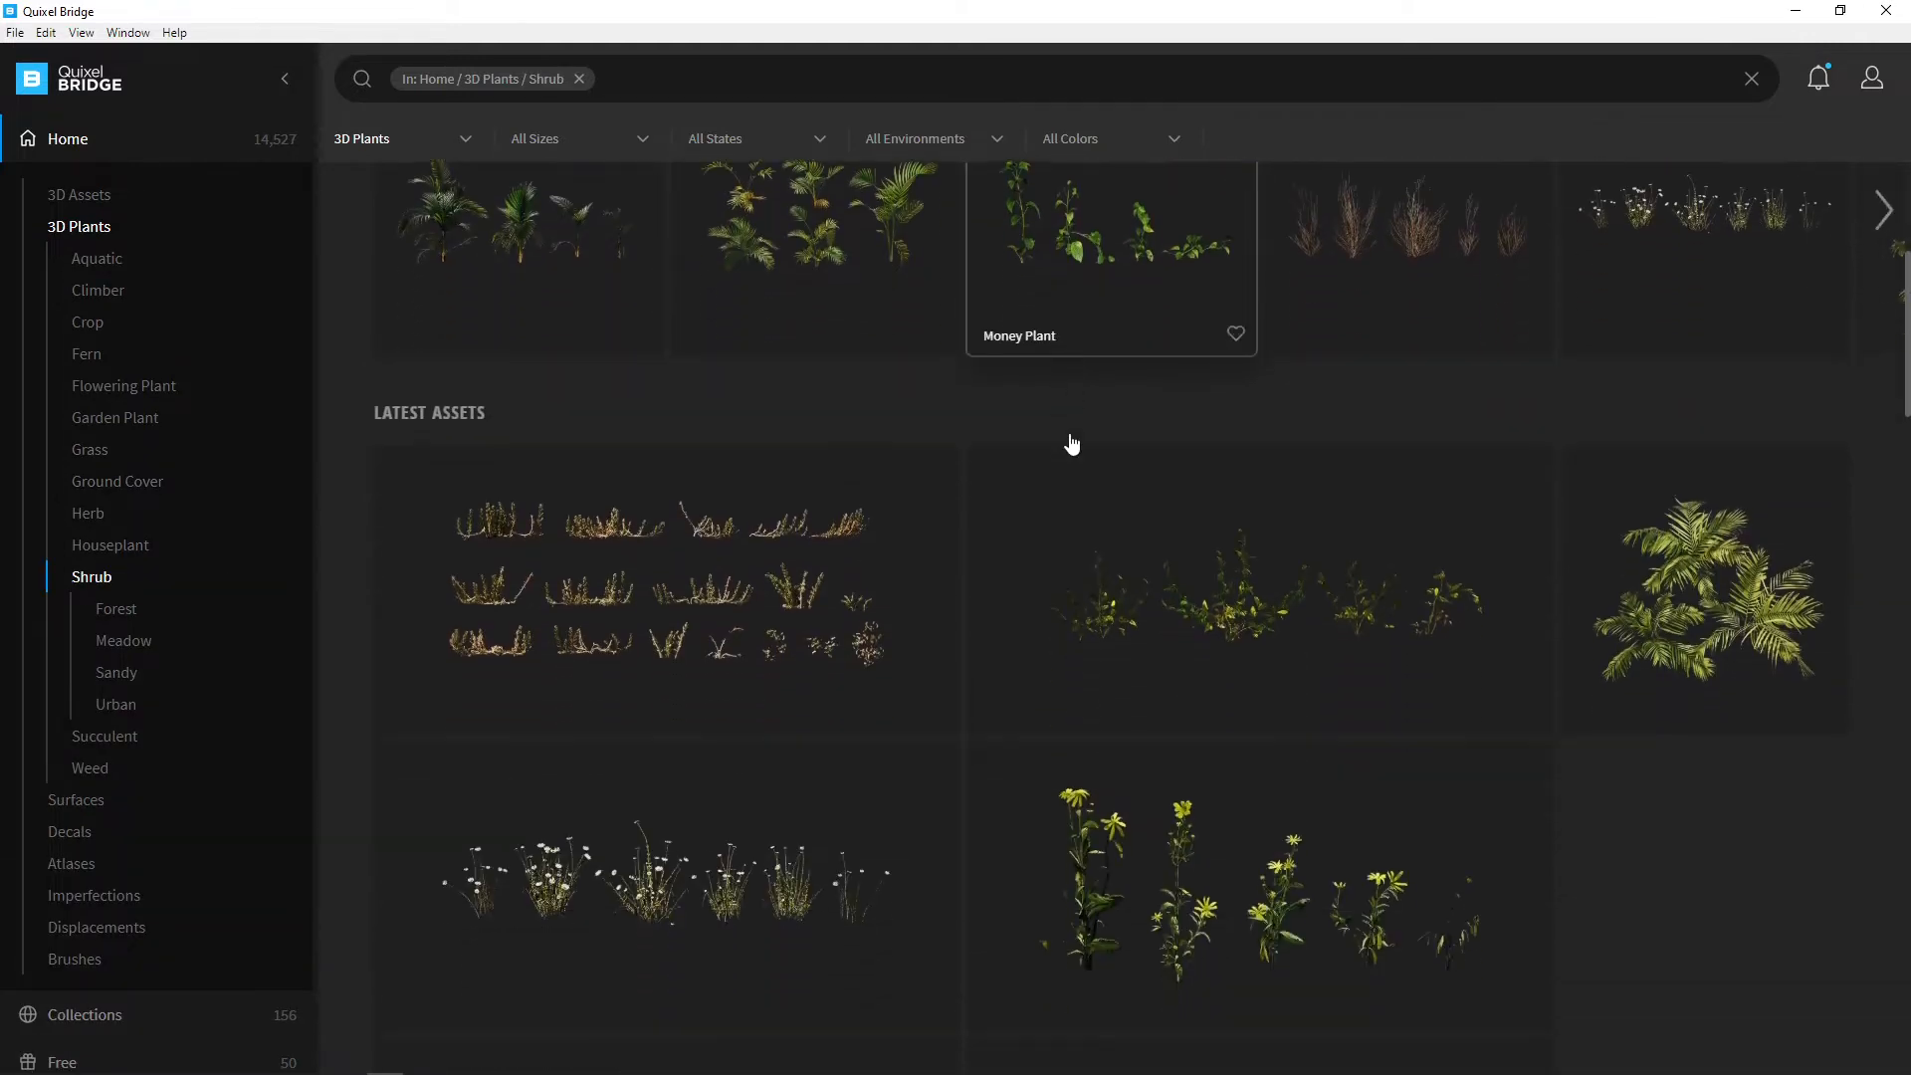
scroll(1020, 443, down, 5)
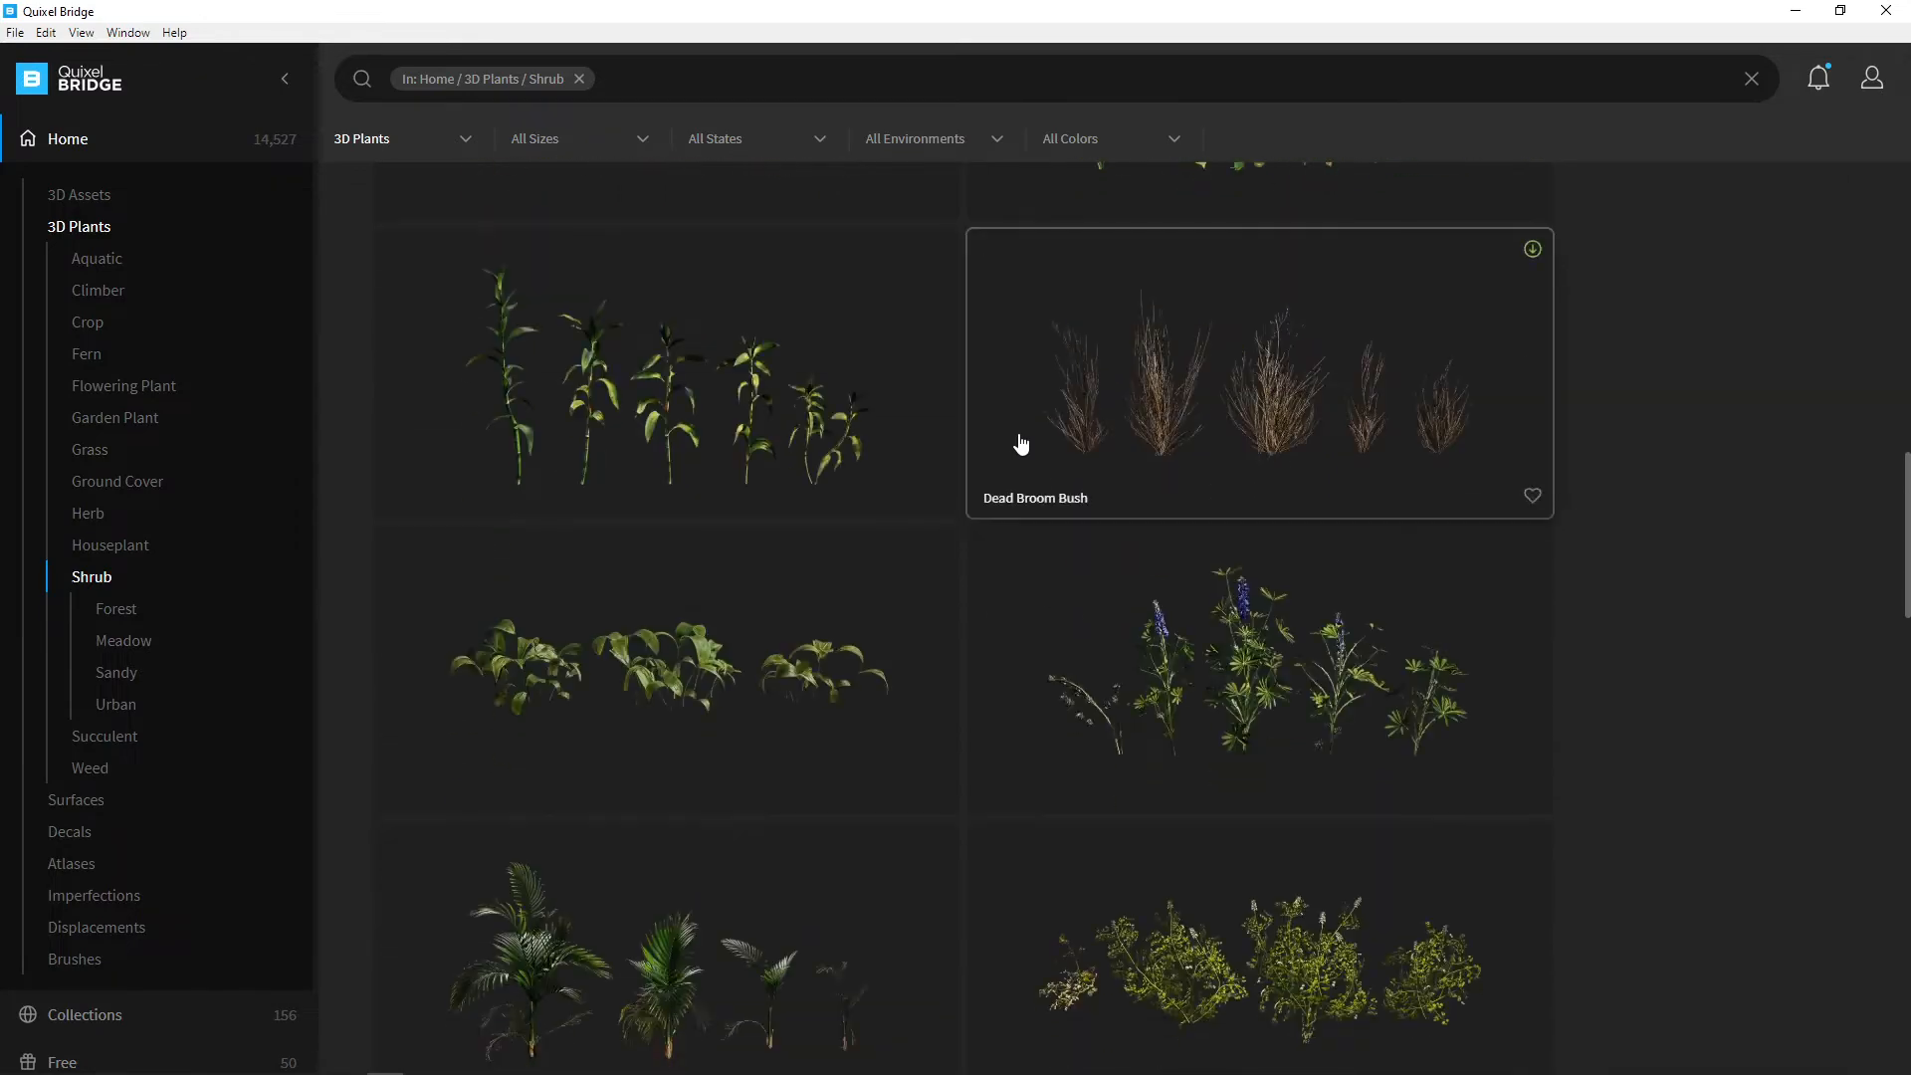
scroll(1014, 443, up, 5)
scroll(996, 449, up, 10)
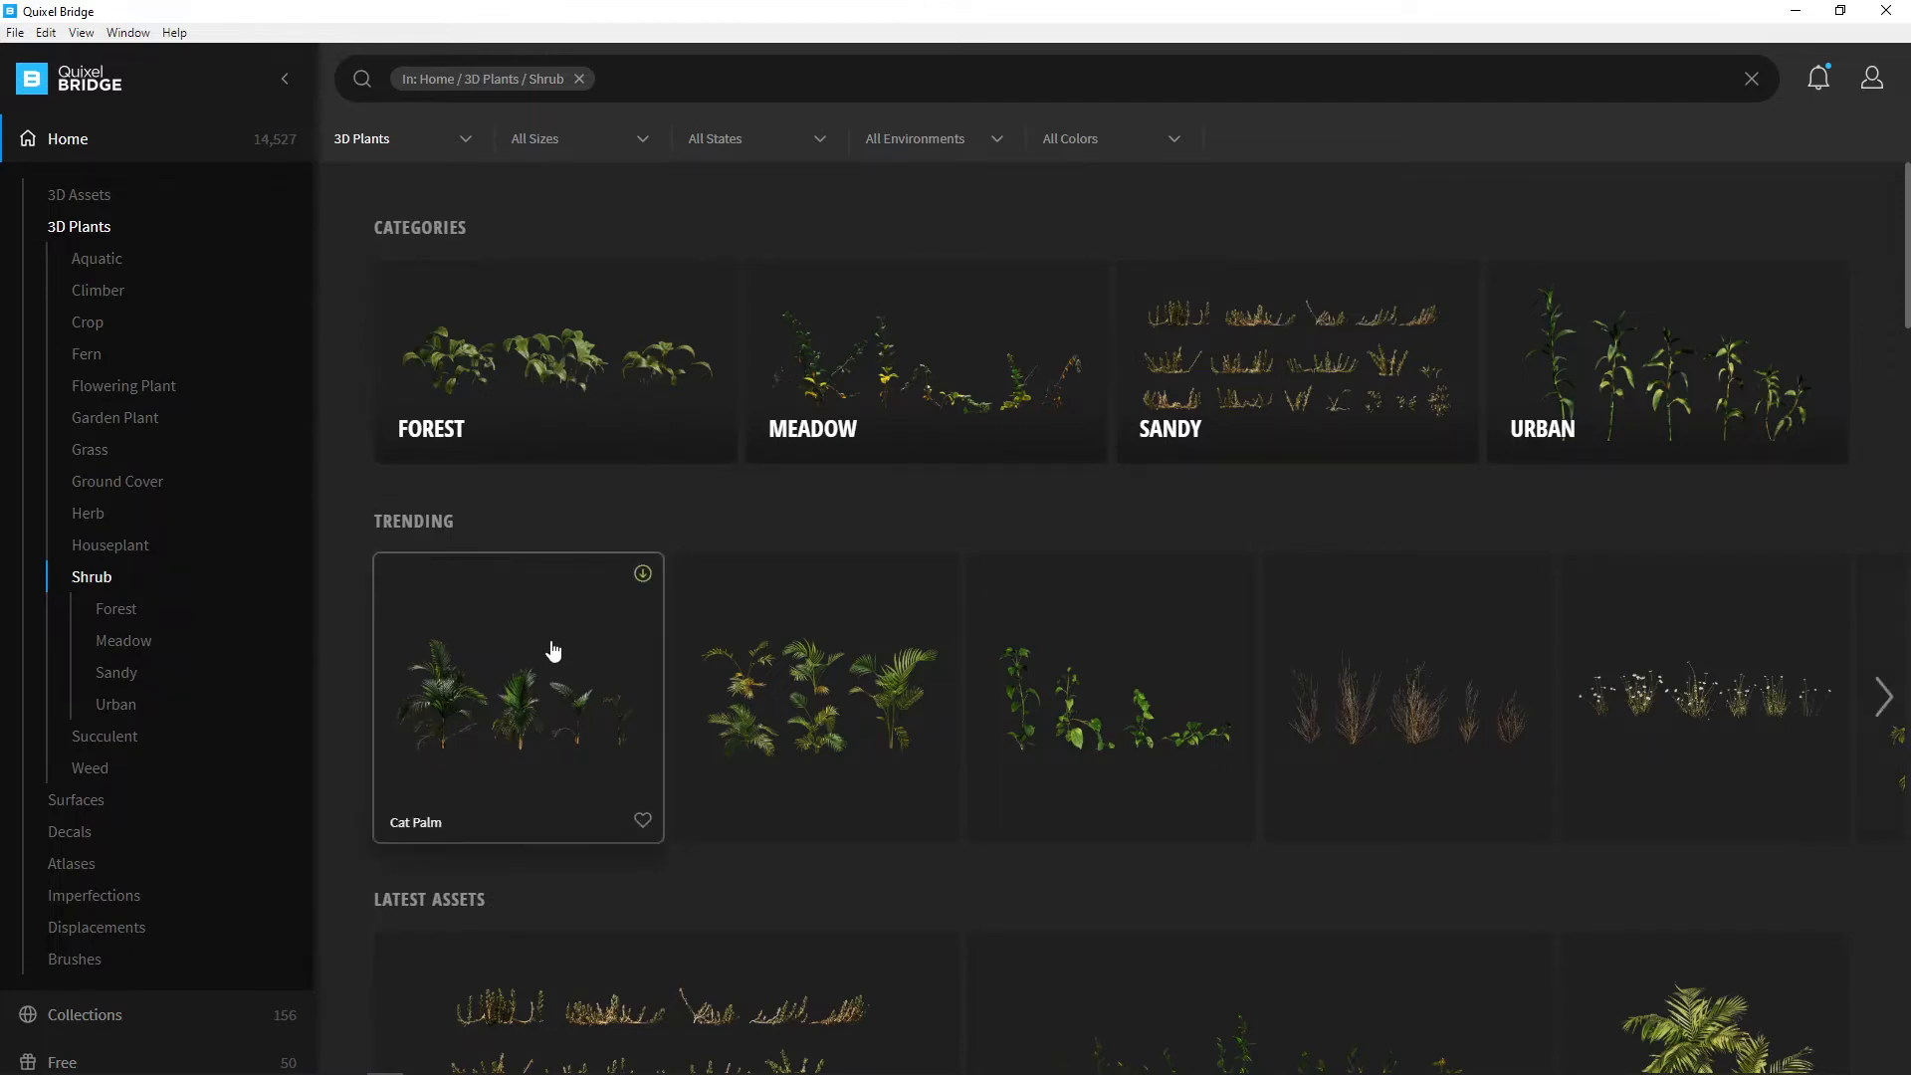
Step: Browse the Wild grass category under 3D Plants and open the details of the Thatching Grass asset
click(101, 454)
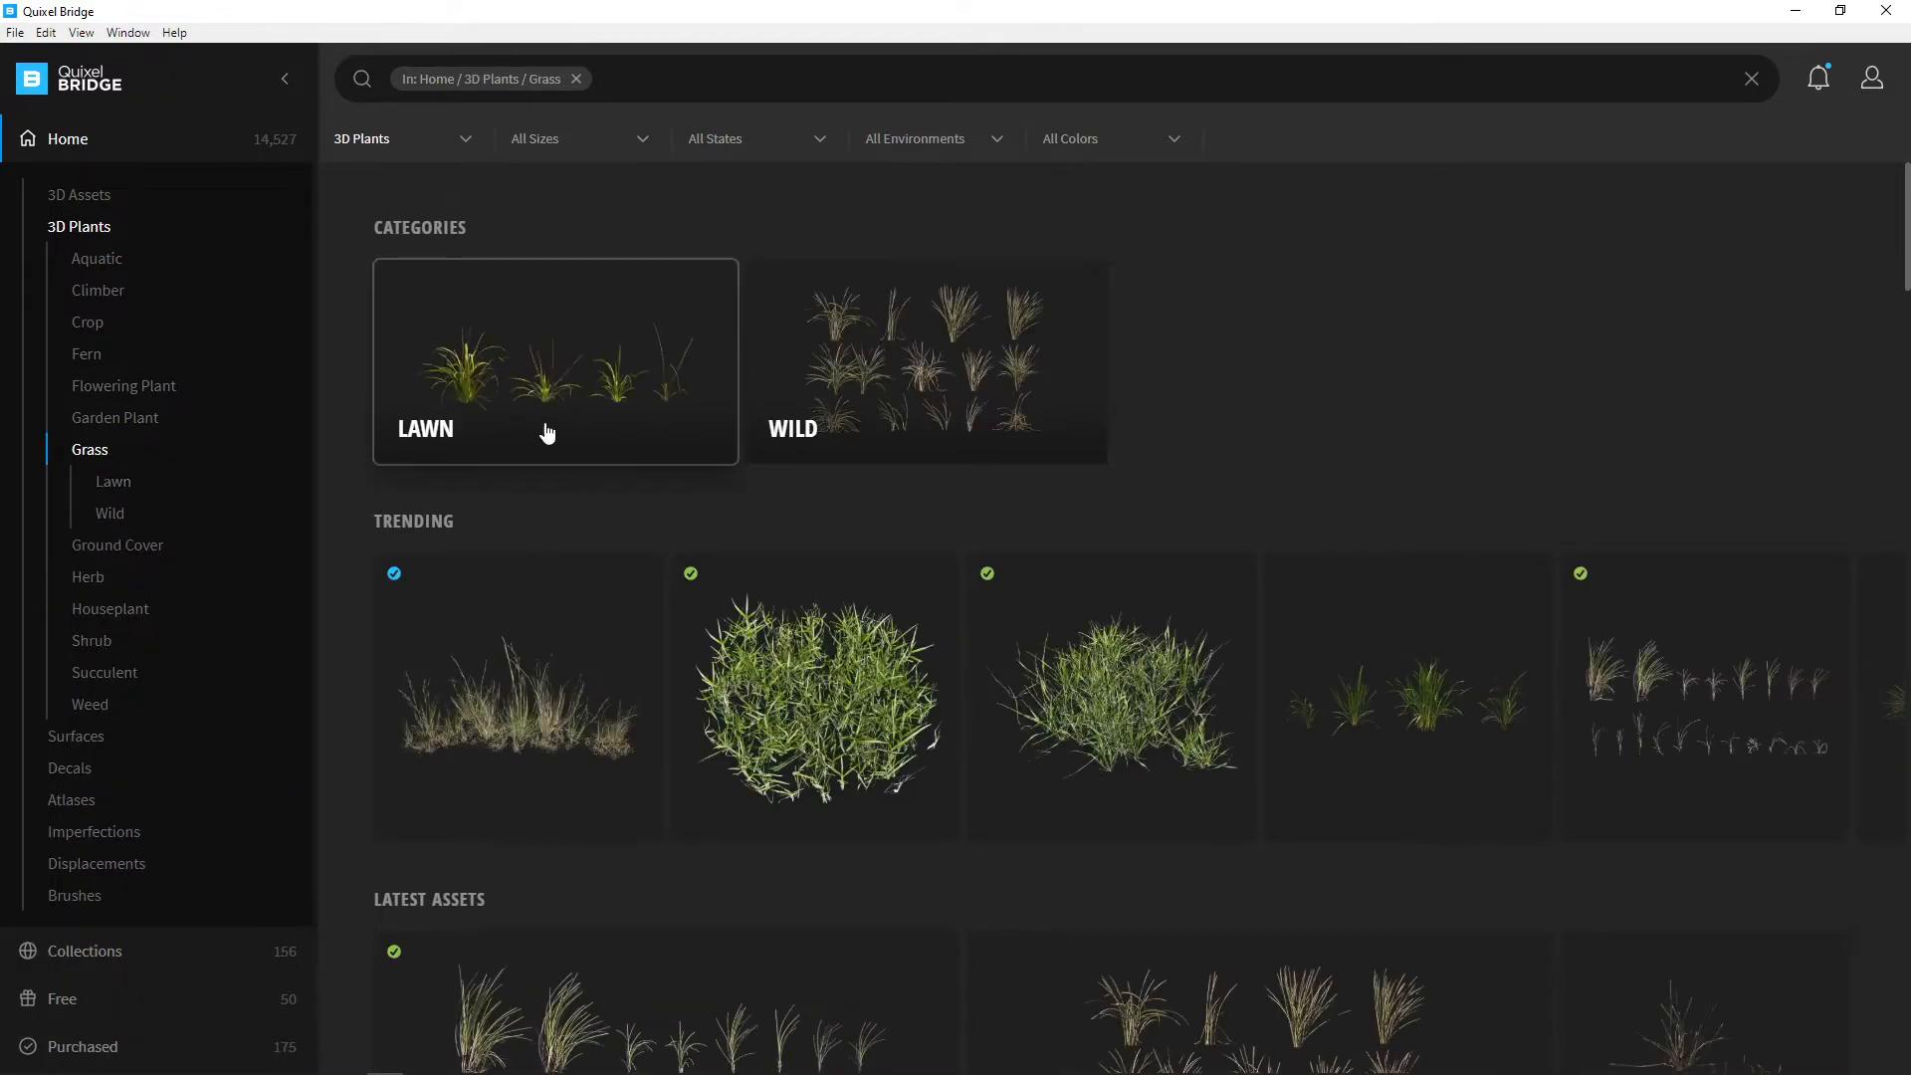
click(122, 514)
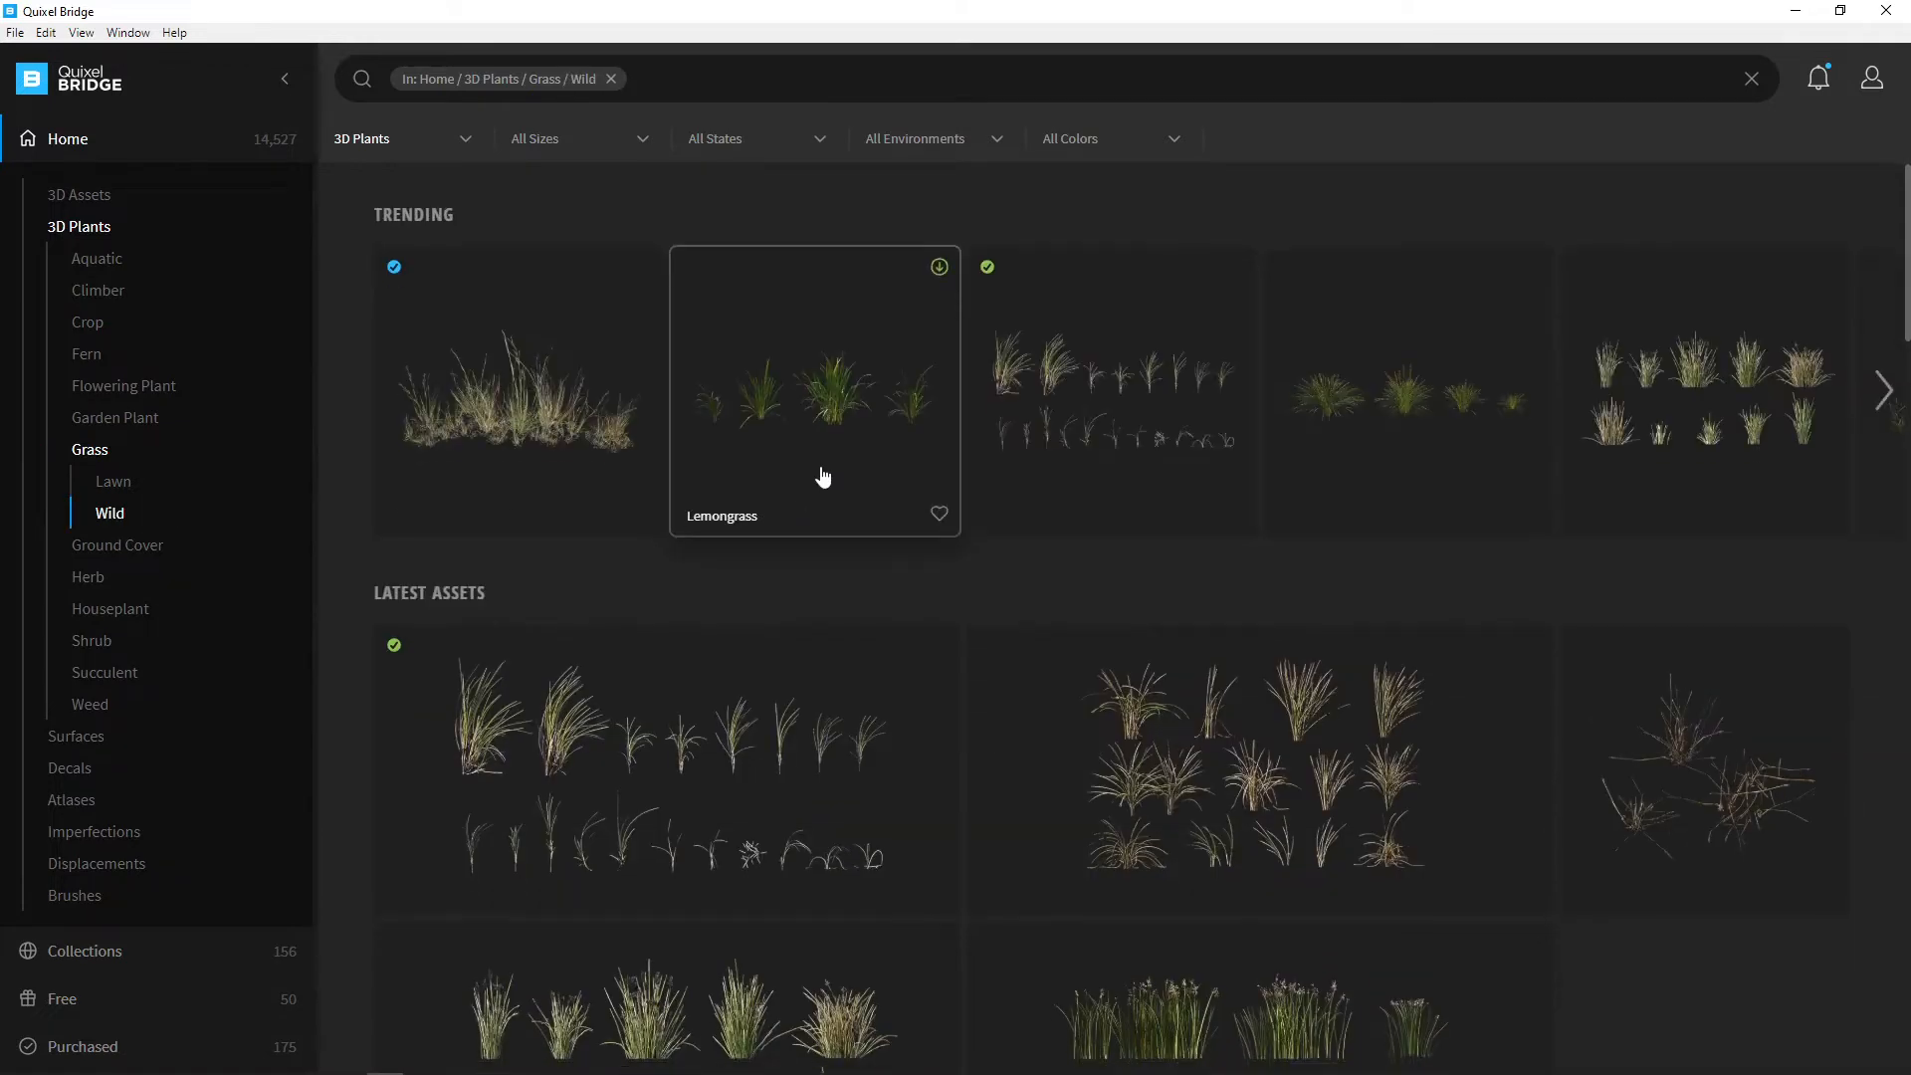
scroll(821, 467, down, 1)
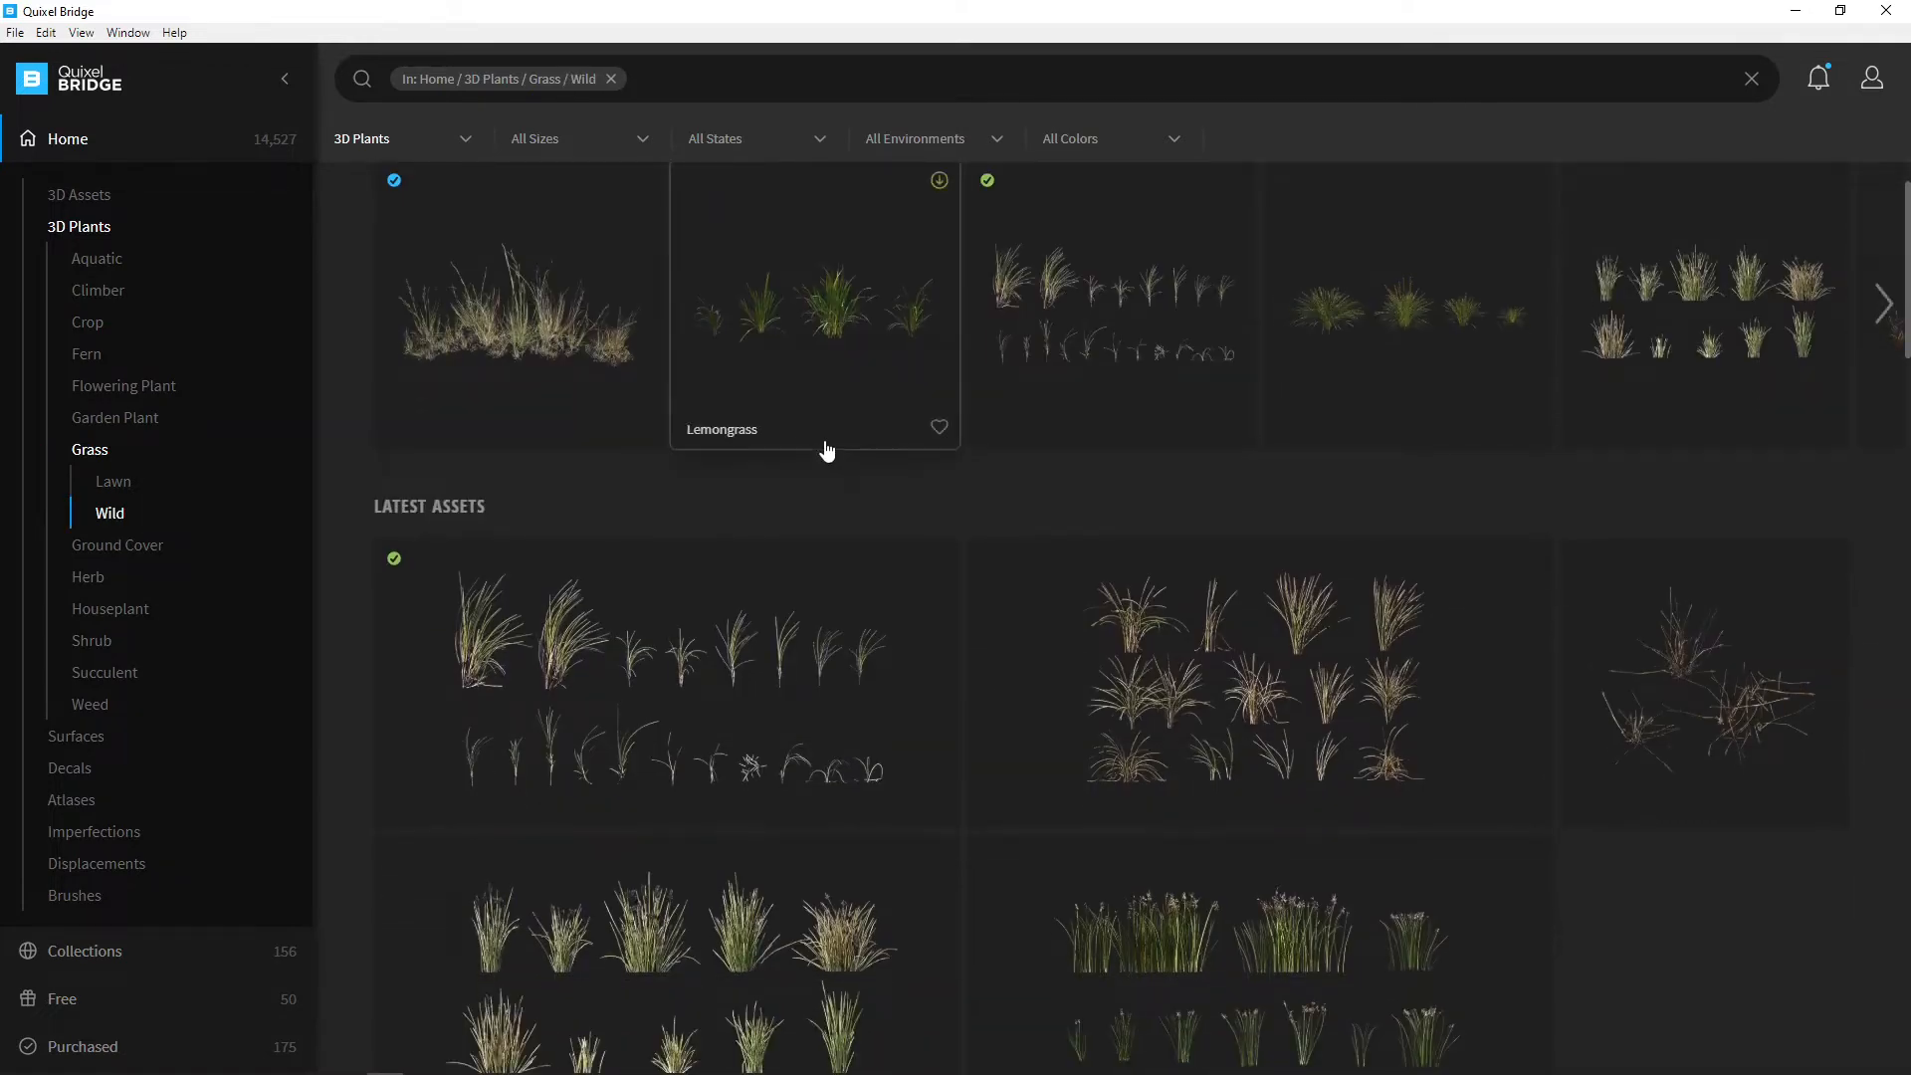
scroll(793, 458, up, 1)
mouse_move(494, 410)
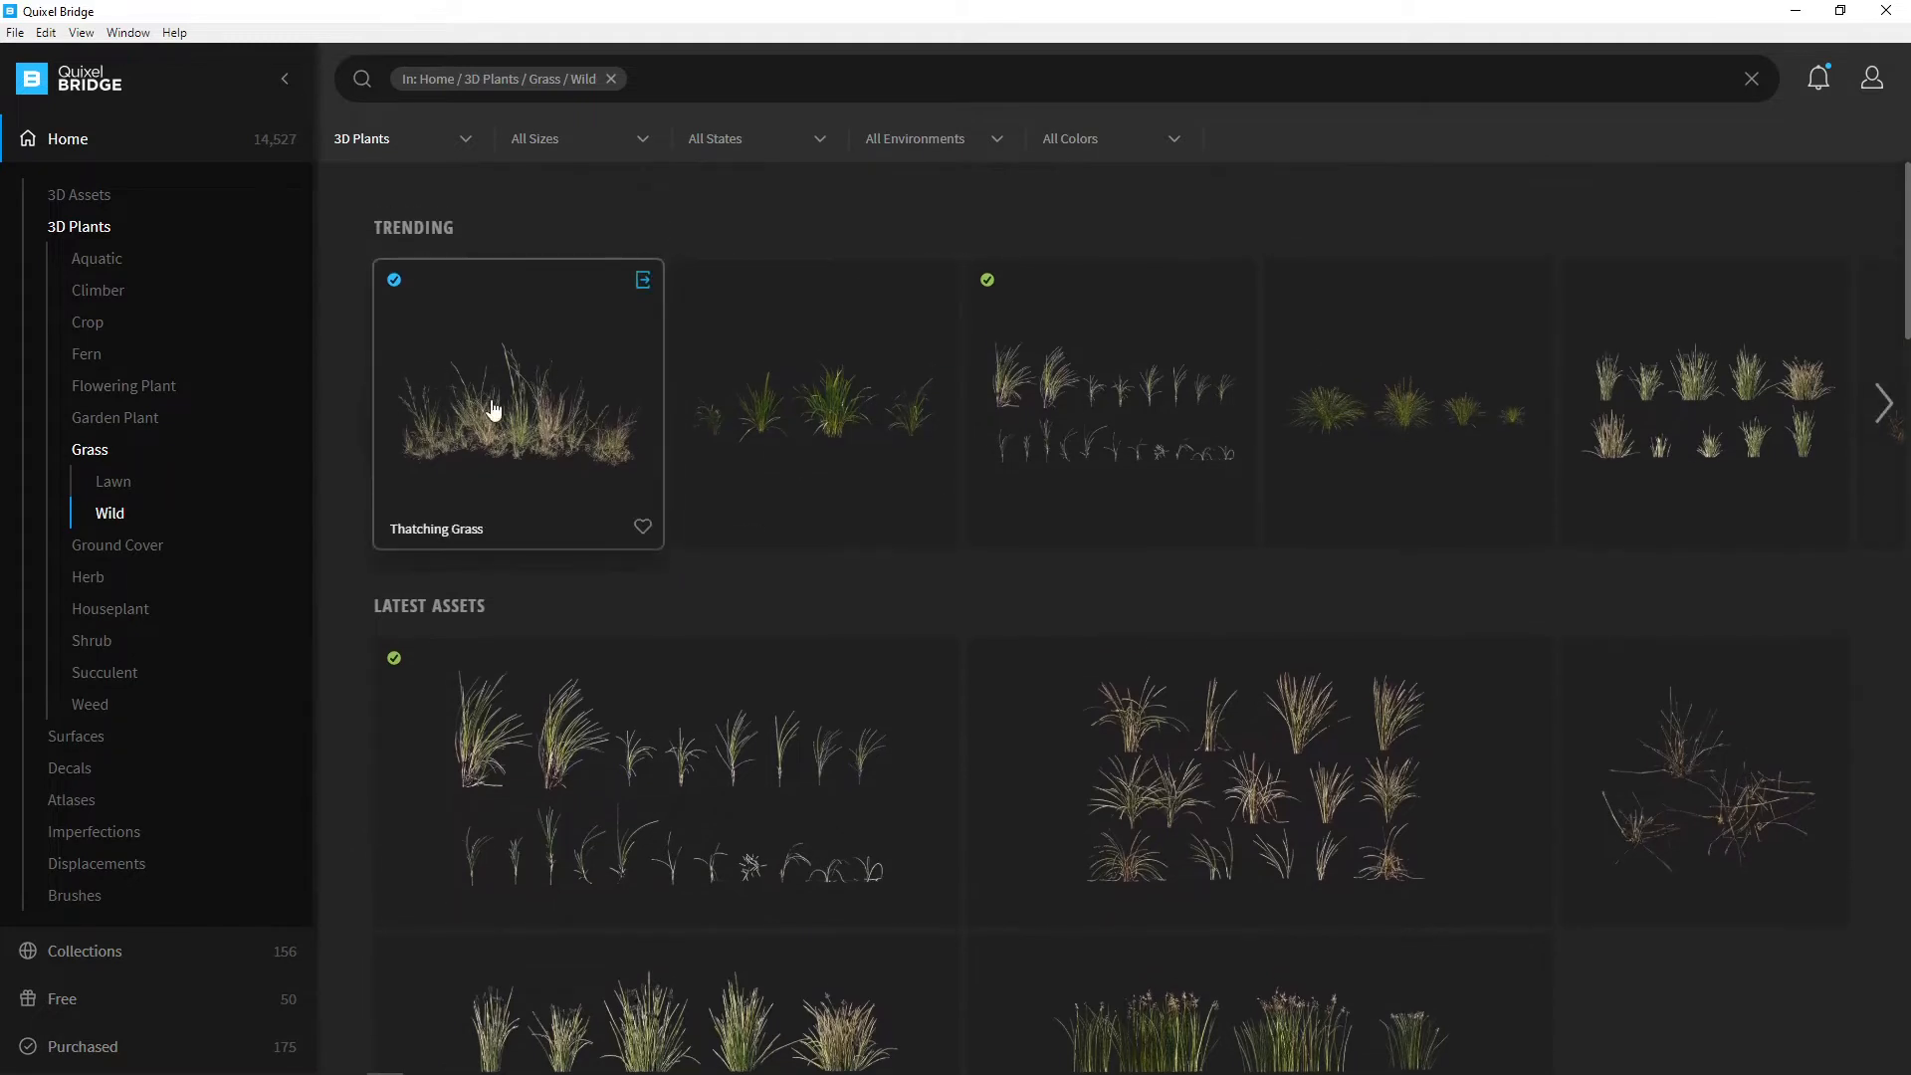
click(498, 420)
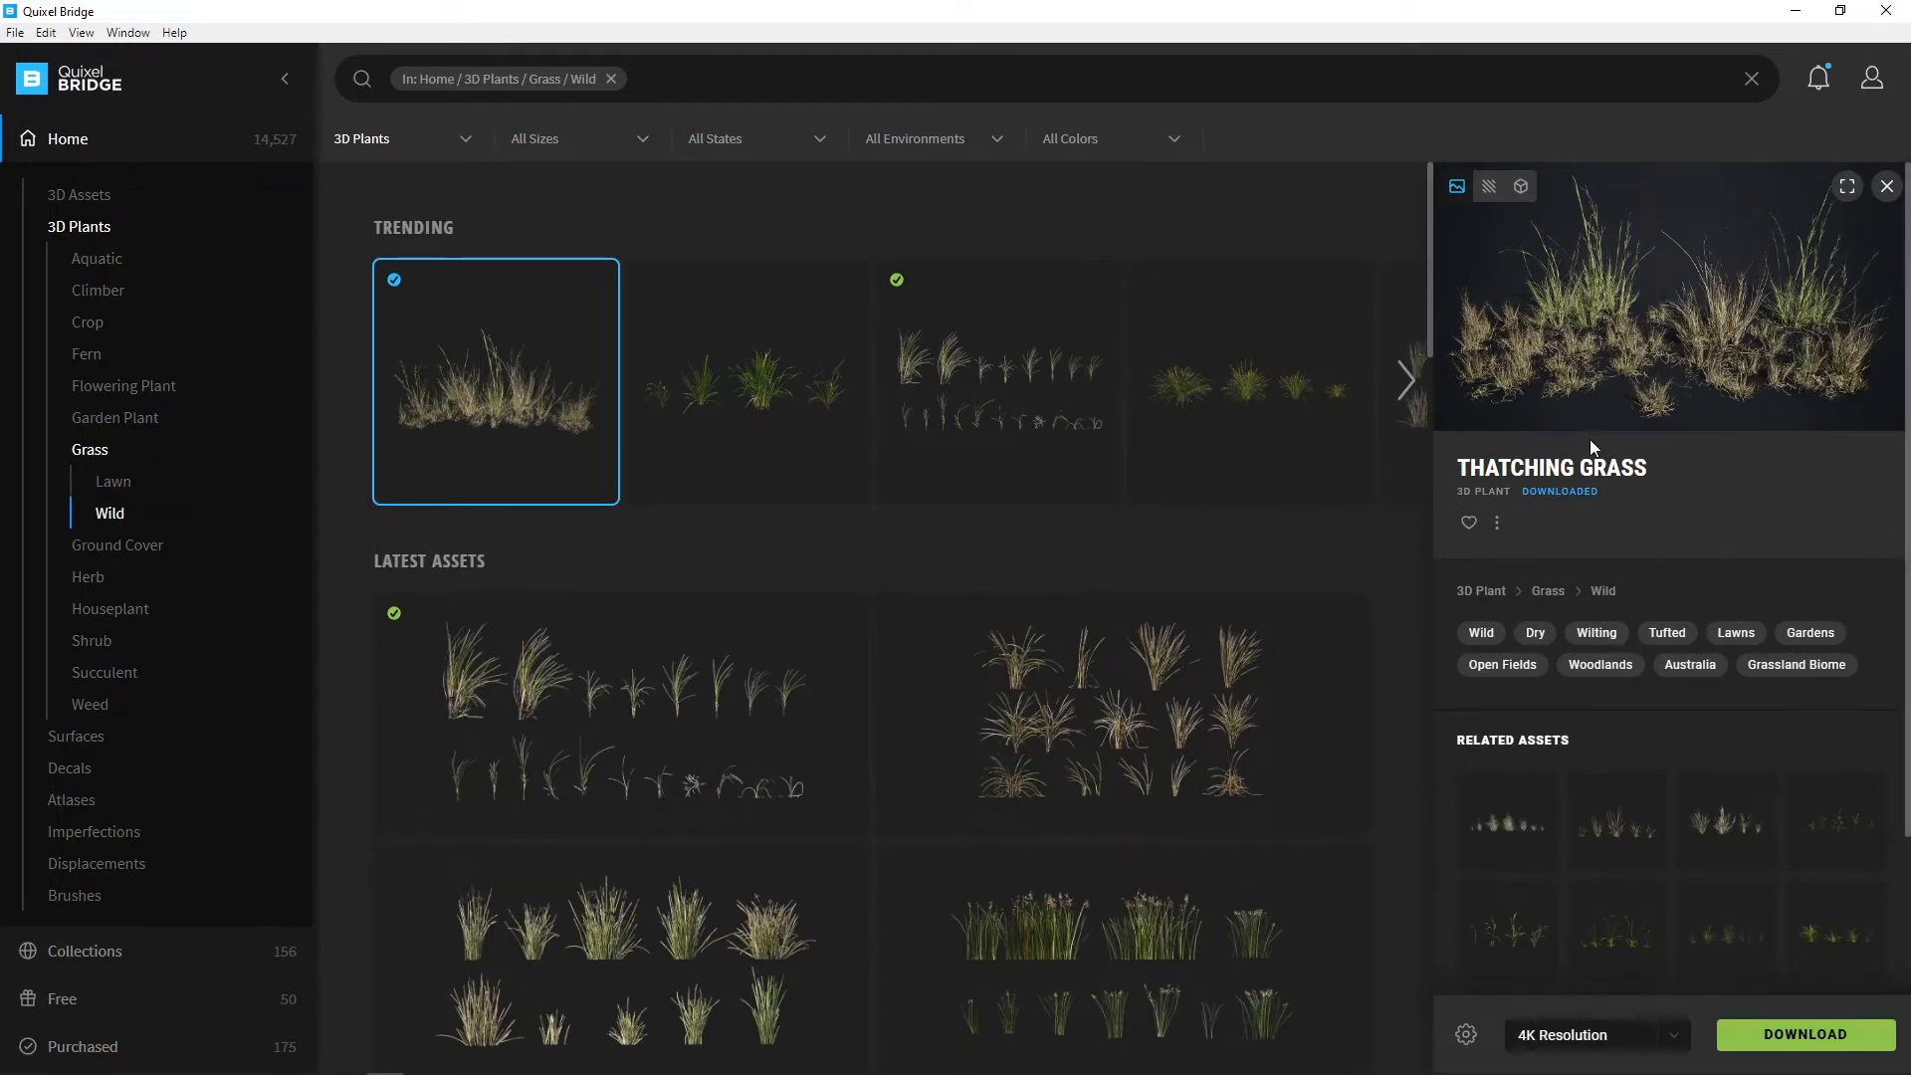
Step: Review the download options for Thatching Grass, keep 4K Resolution and download the asset
click(1466, 1035)
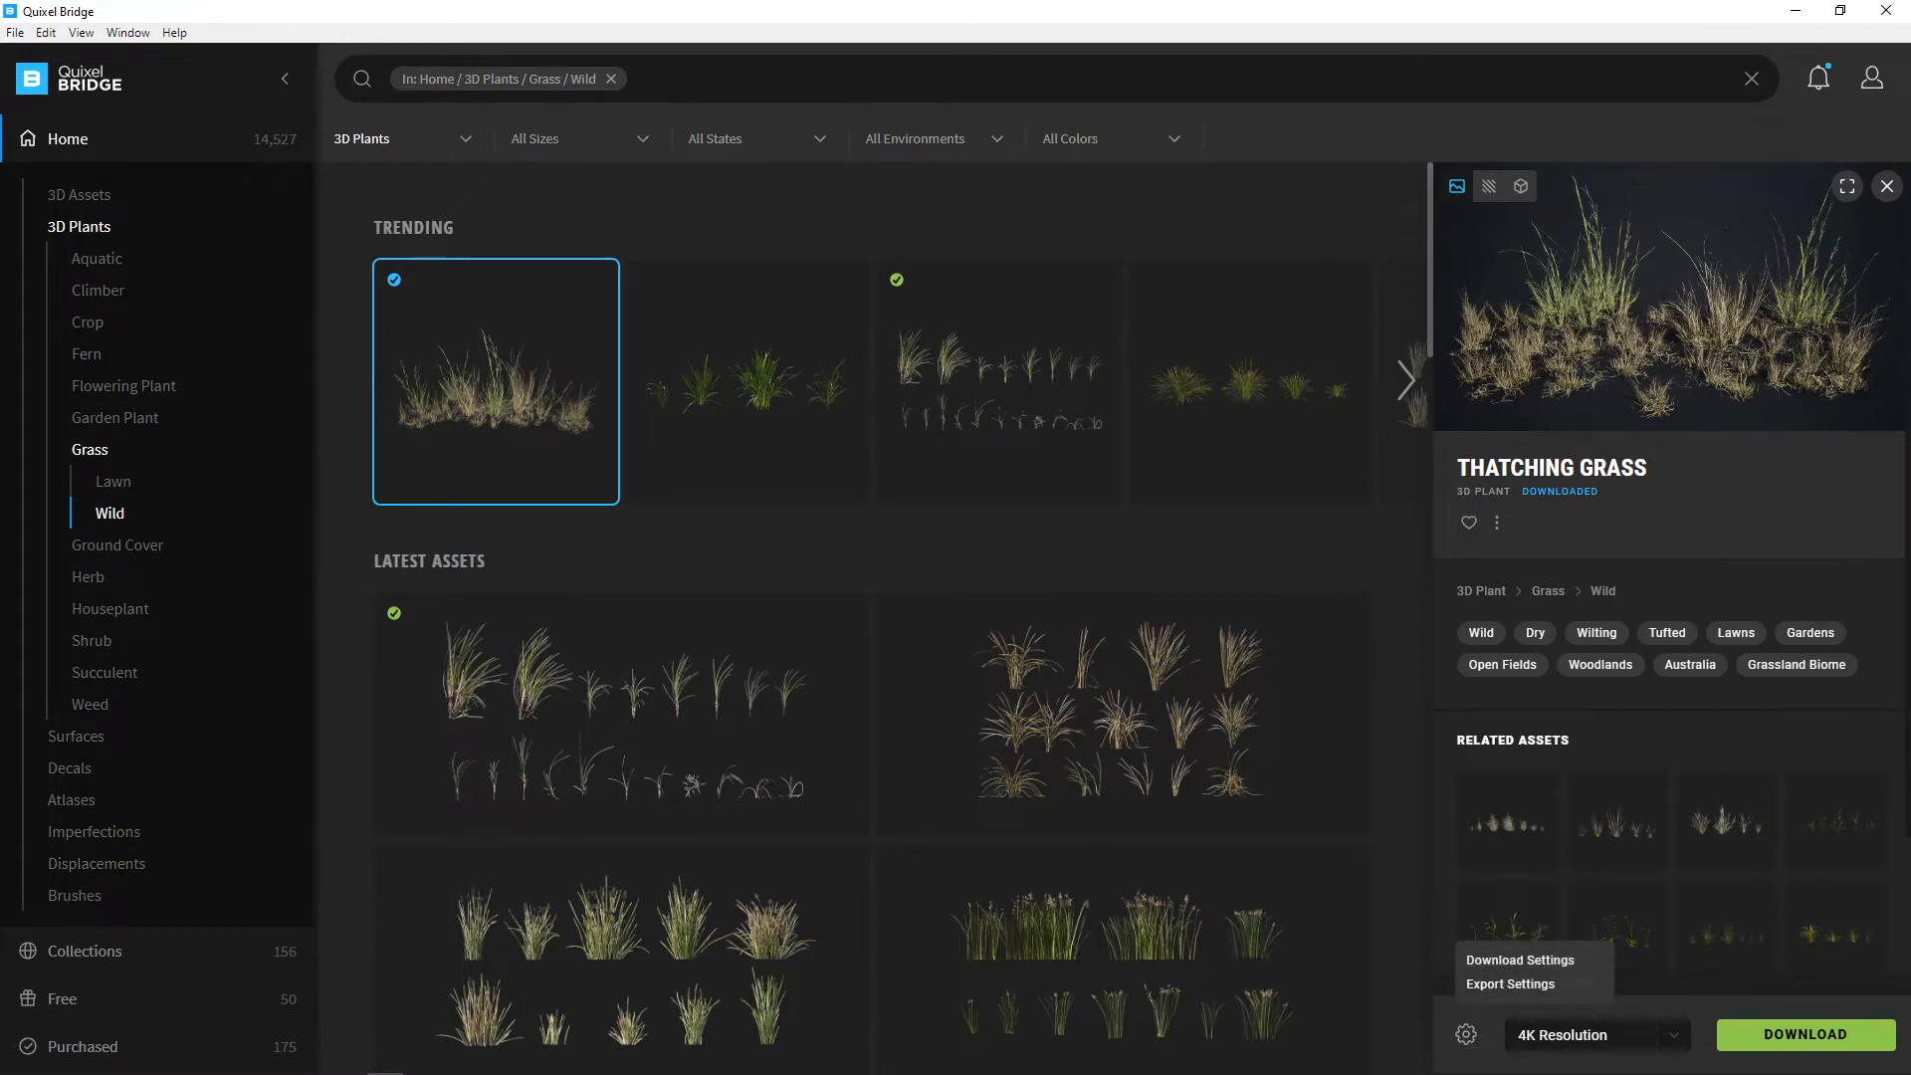
click(46, 33)
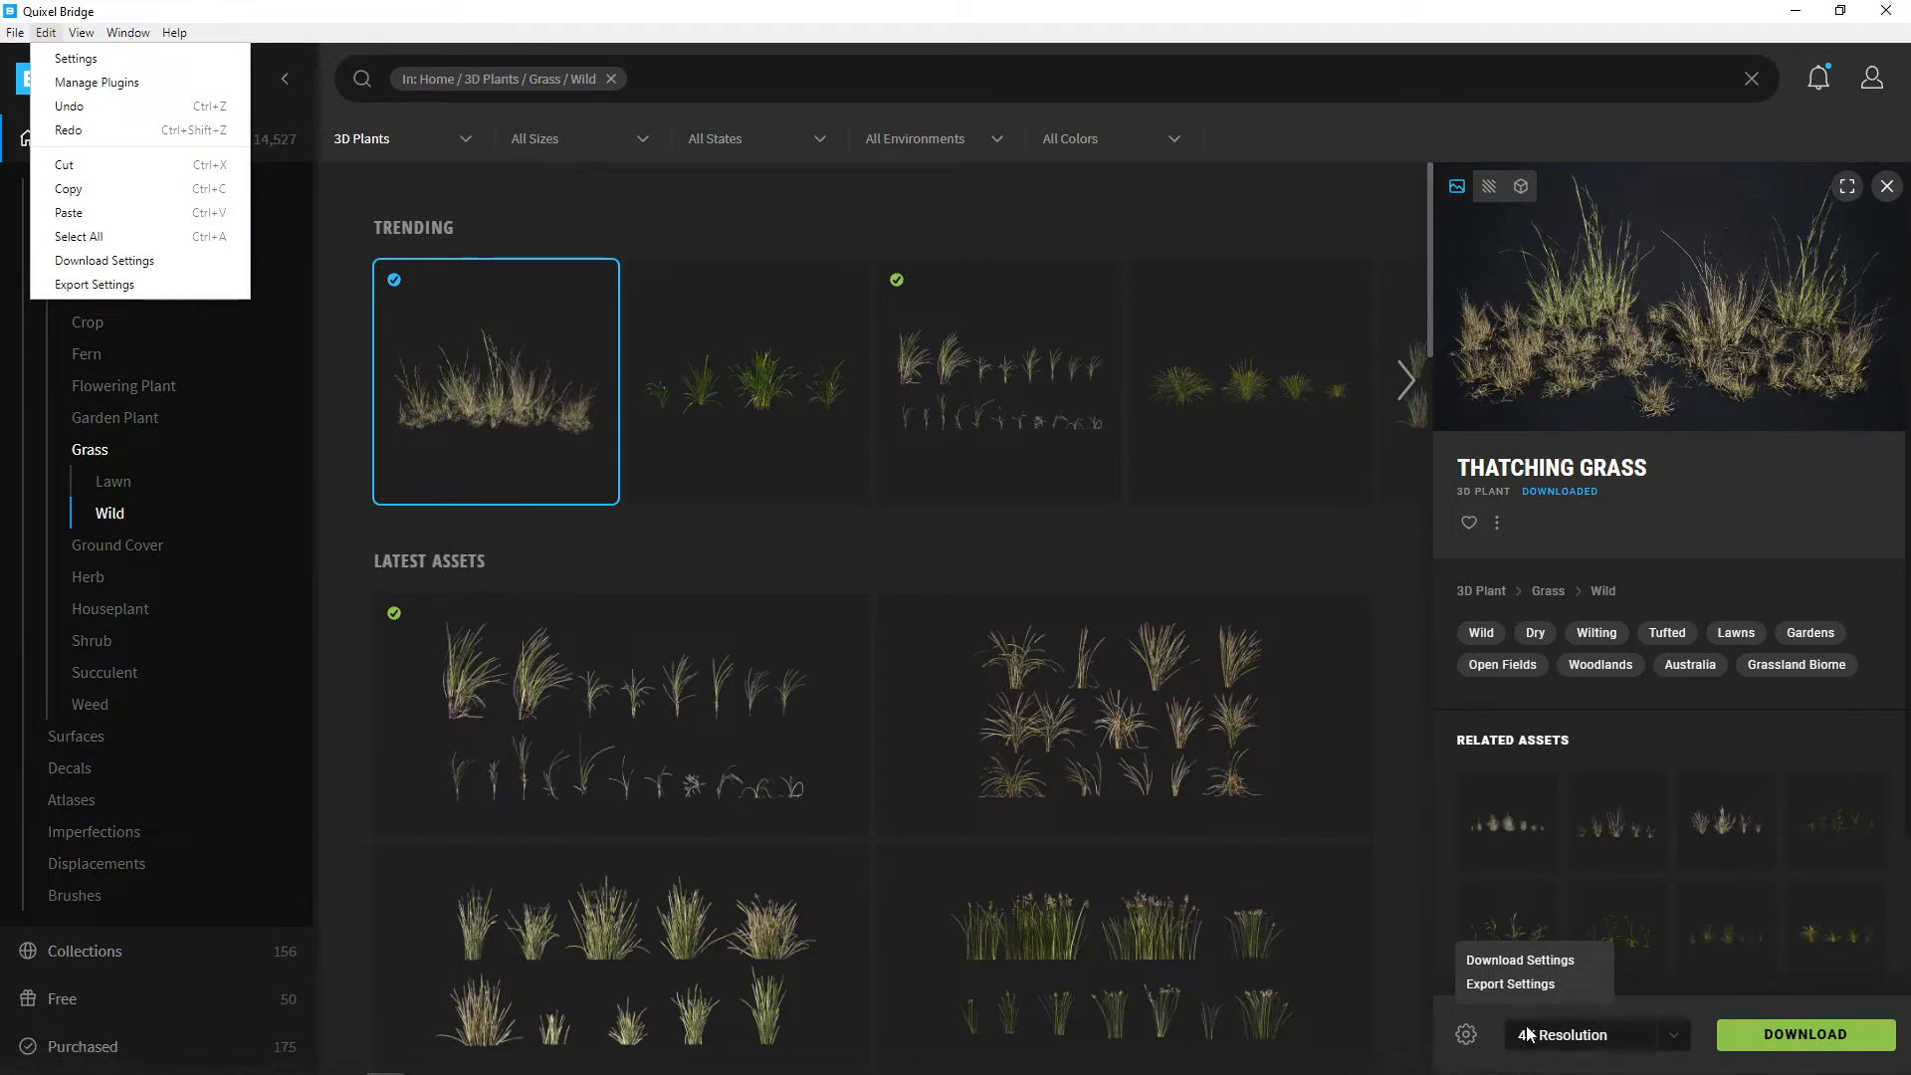
click(1695, 1005)
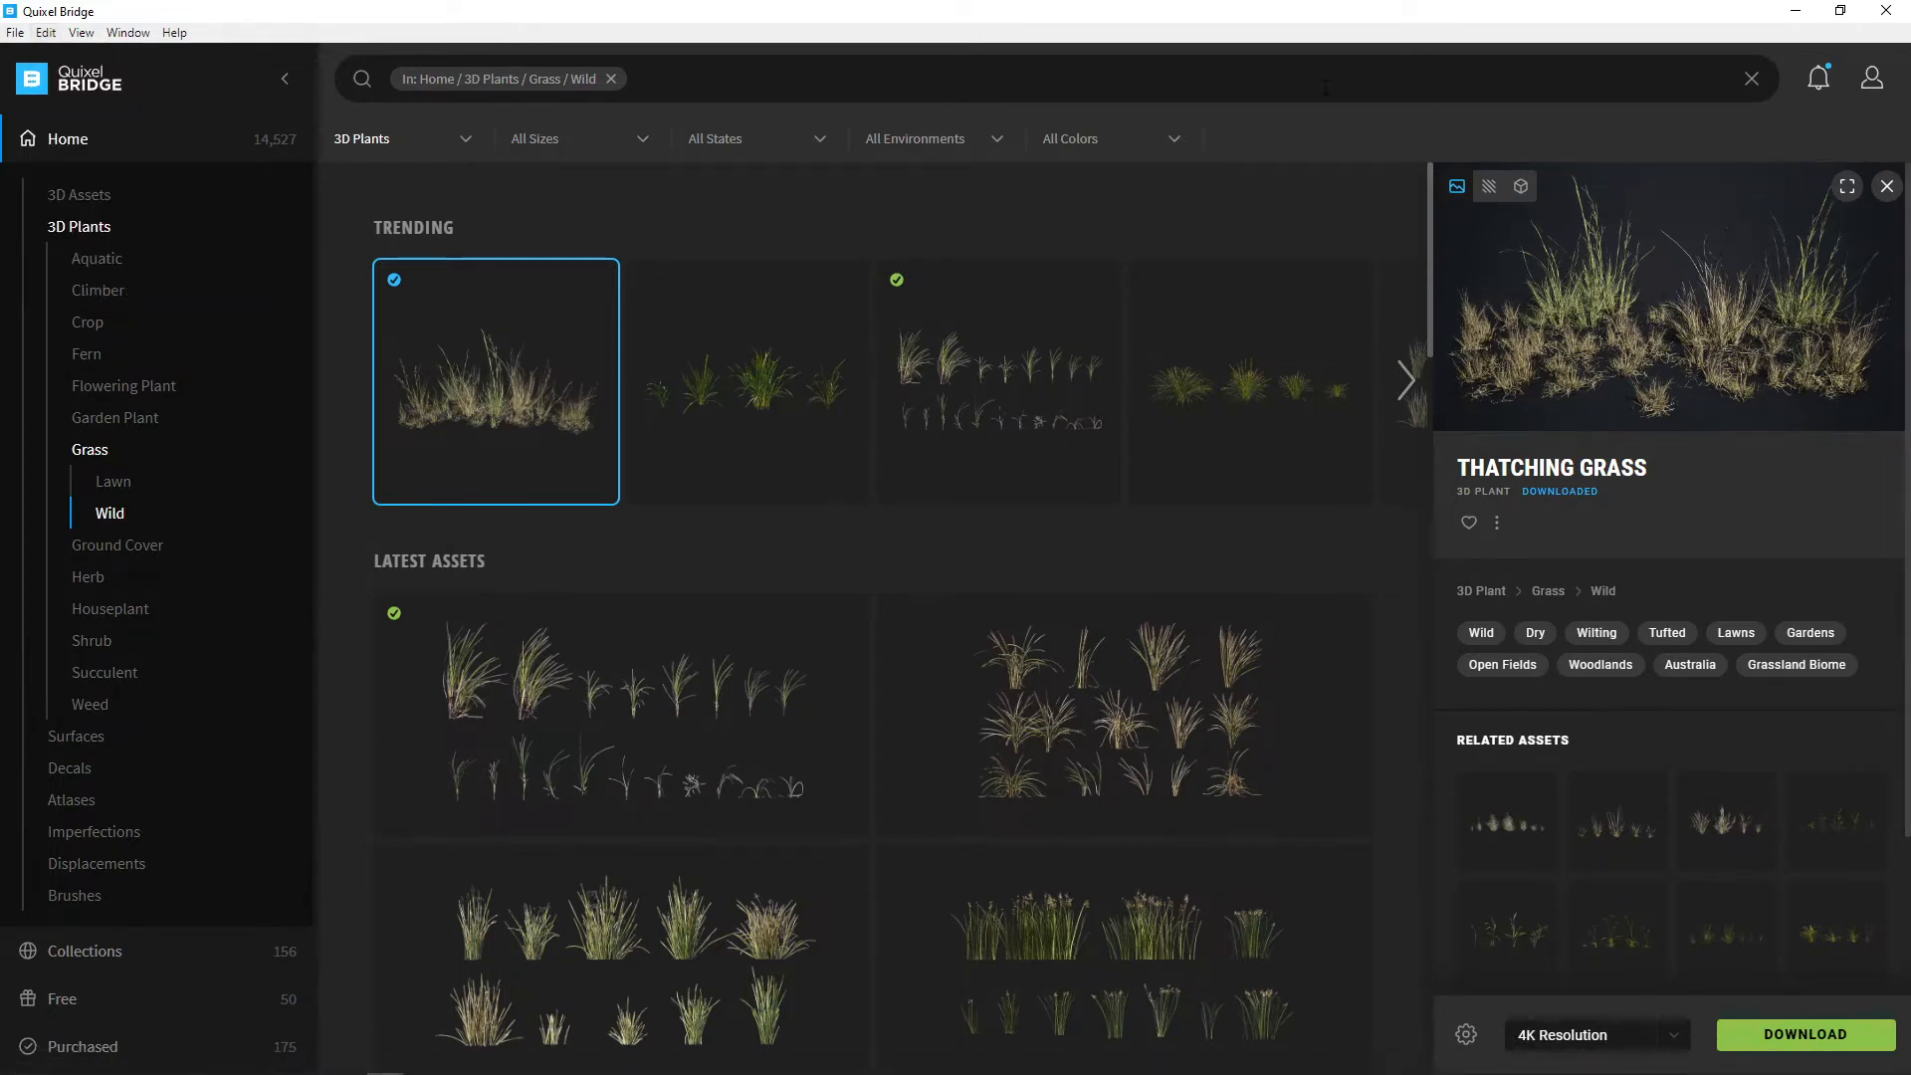
click(1675, 1045)
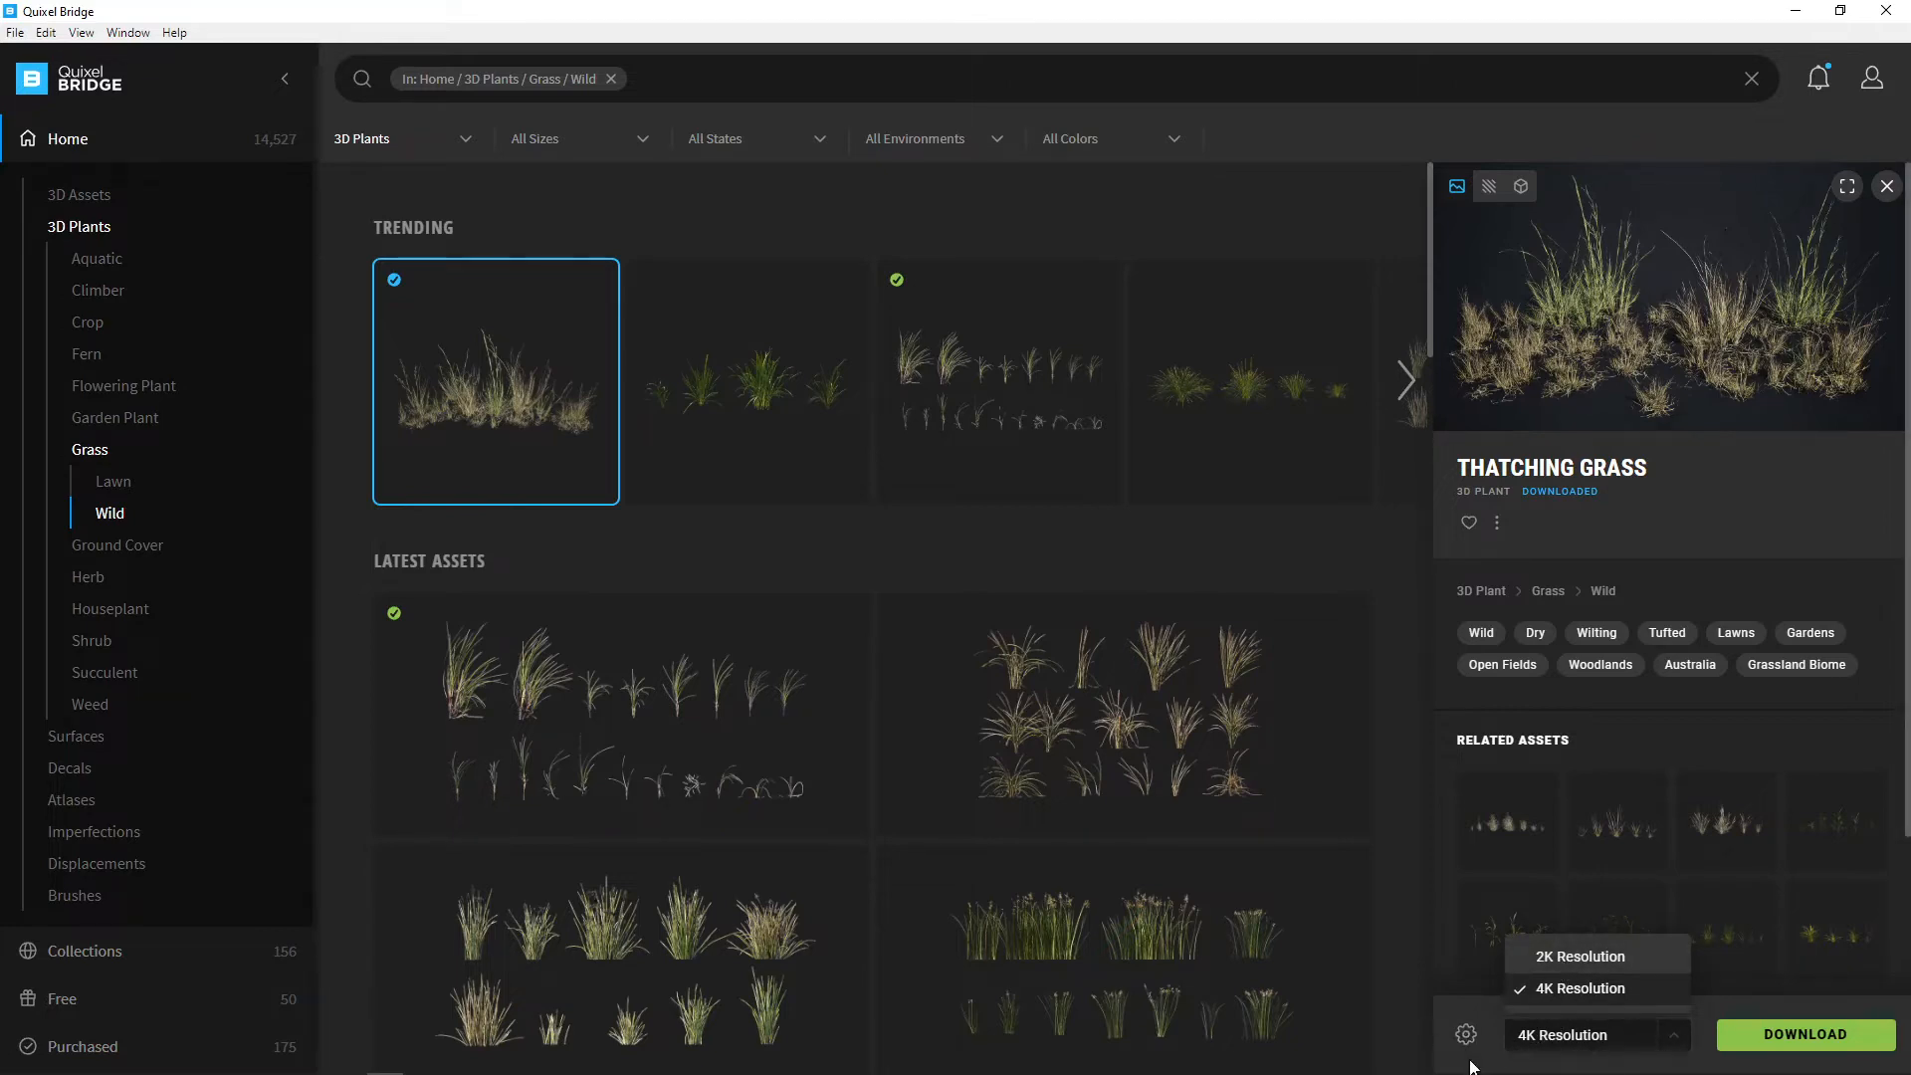
click(1702, 1063)
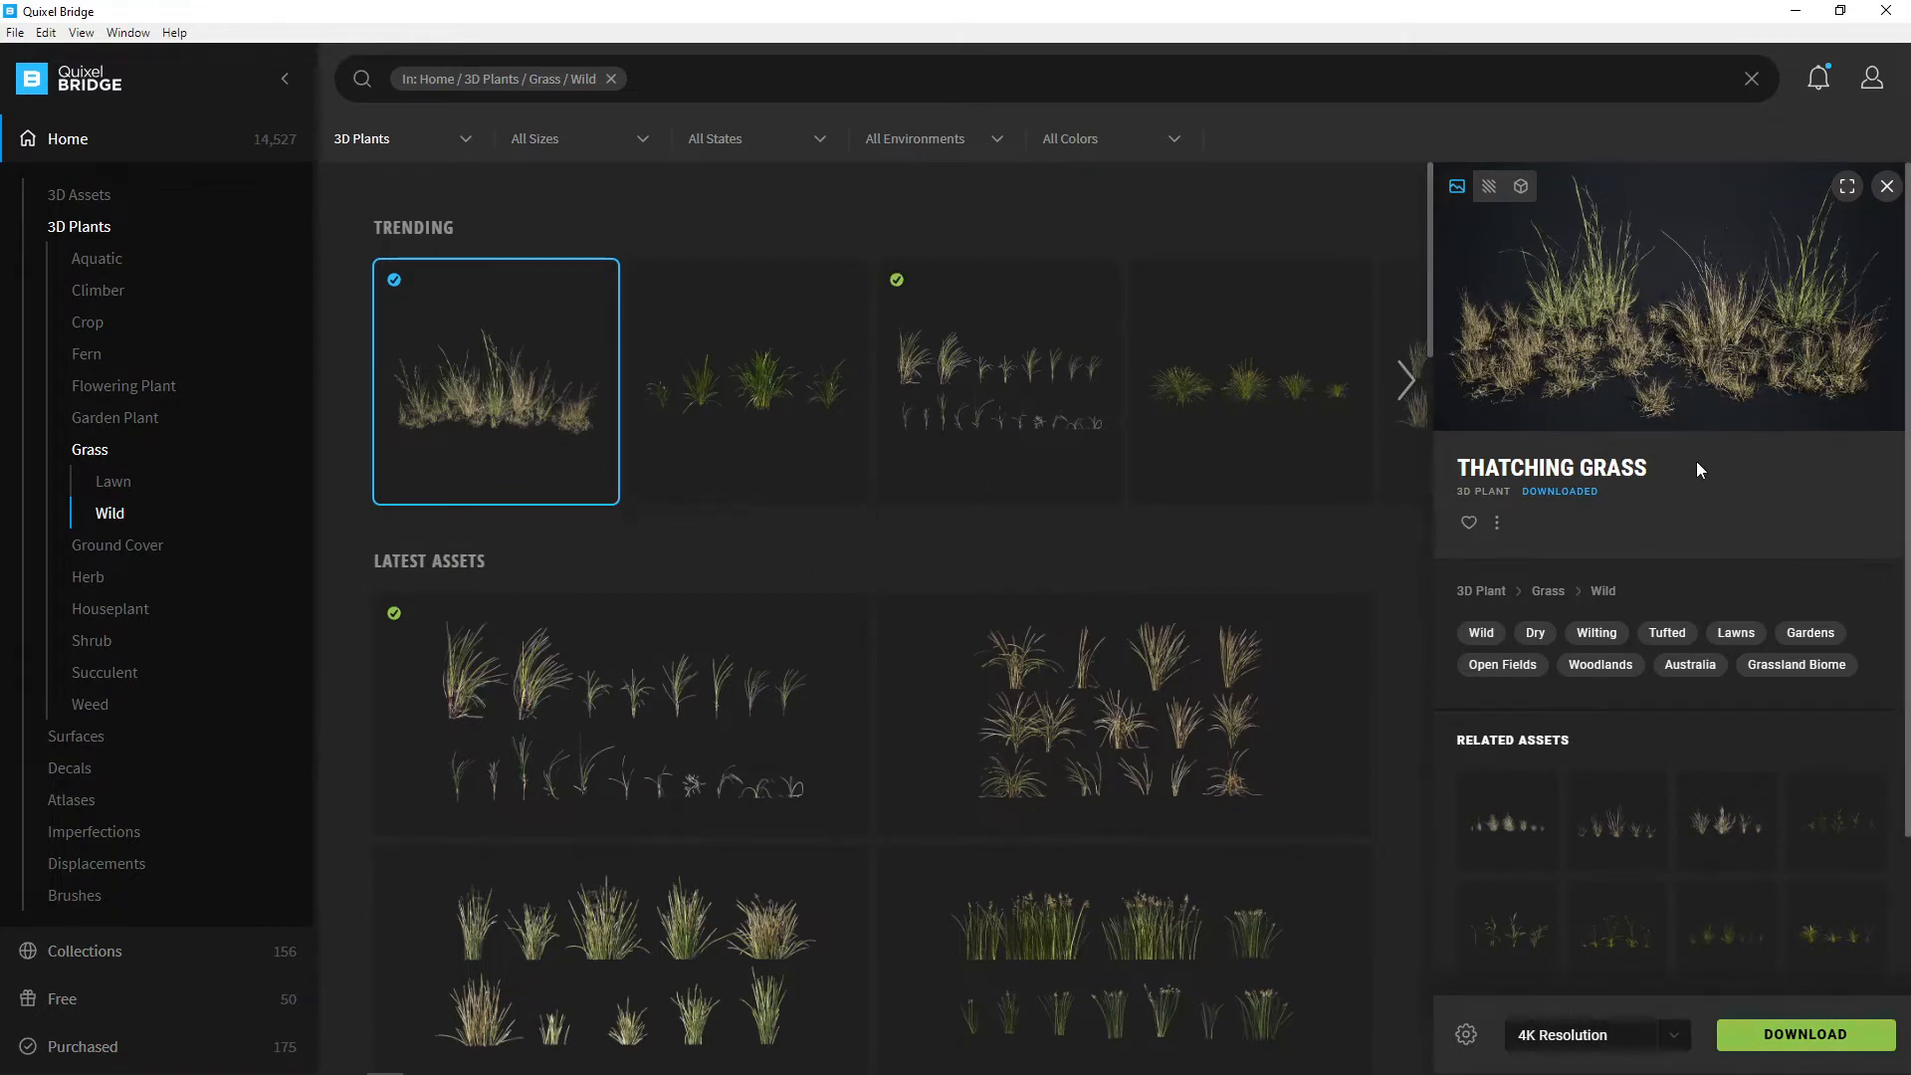
click(1795, 1041)
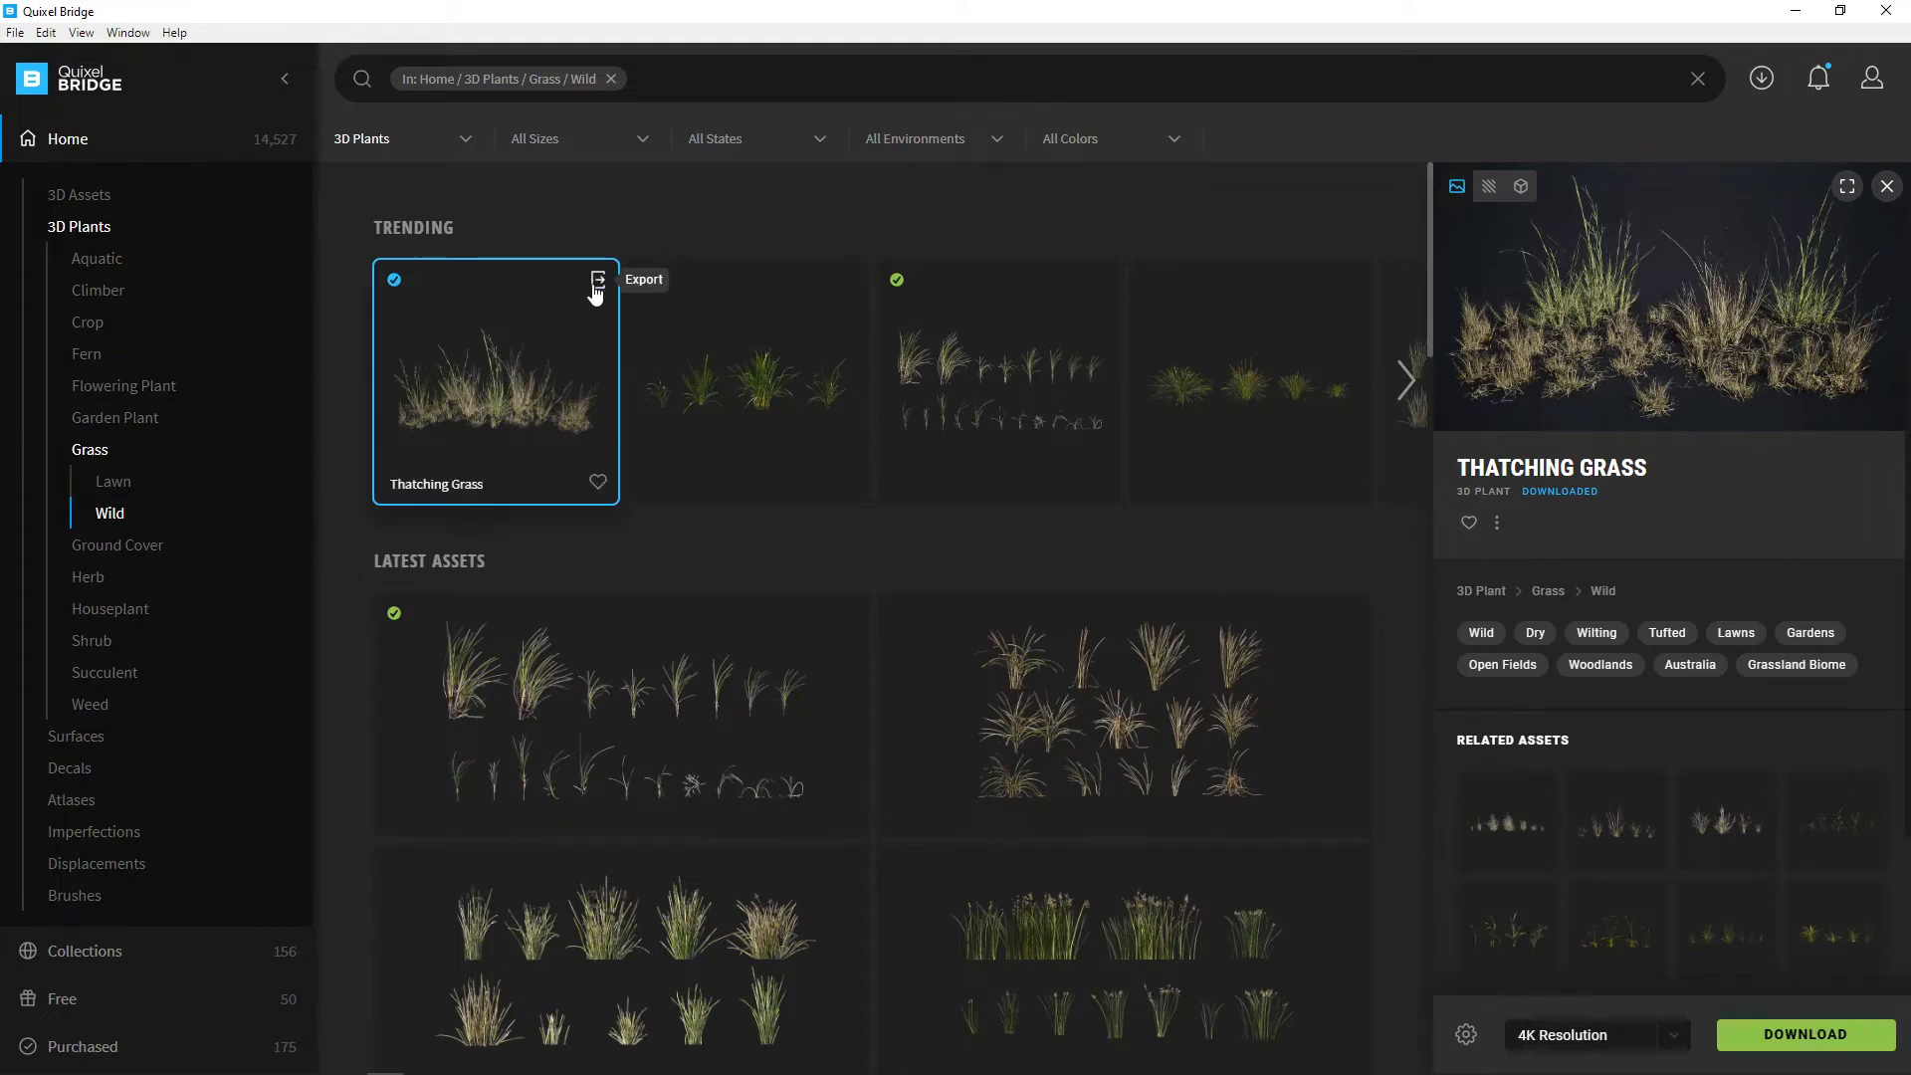
Step: Set the Unreal Engine export's default project to the Content folder of Landscape_Tutorial
click(1466, 1038)
click(1501, 981)
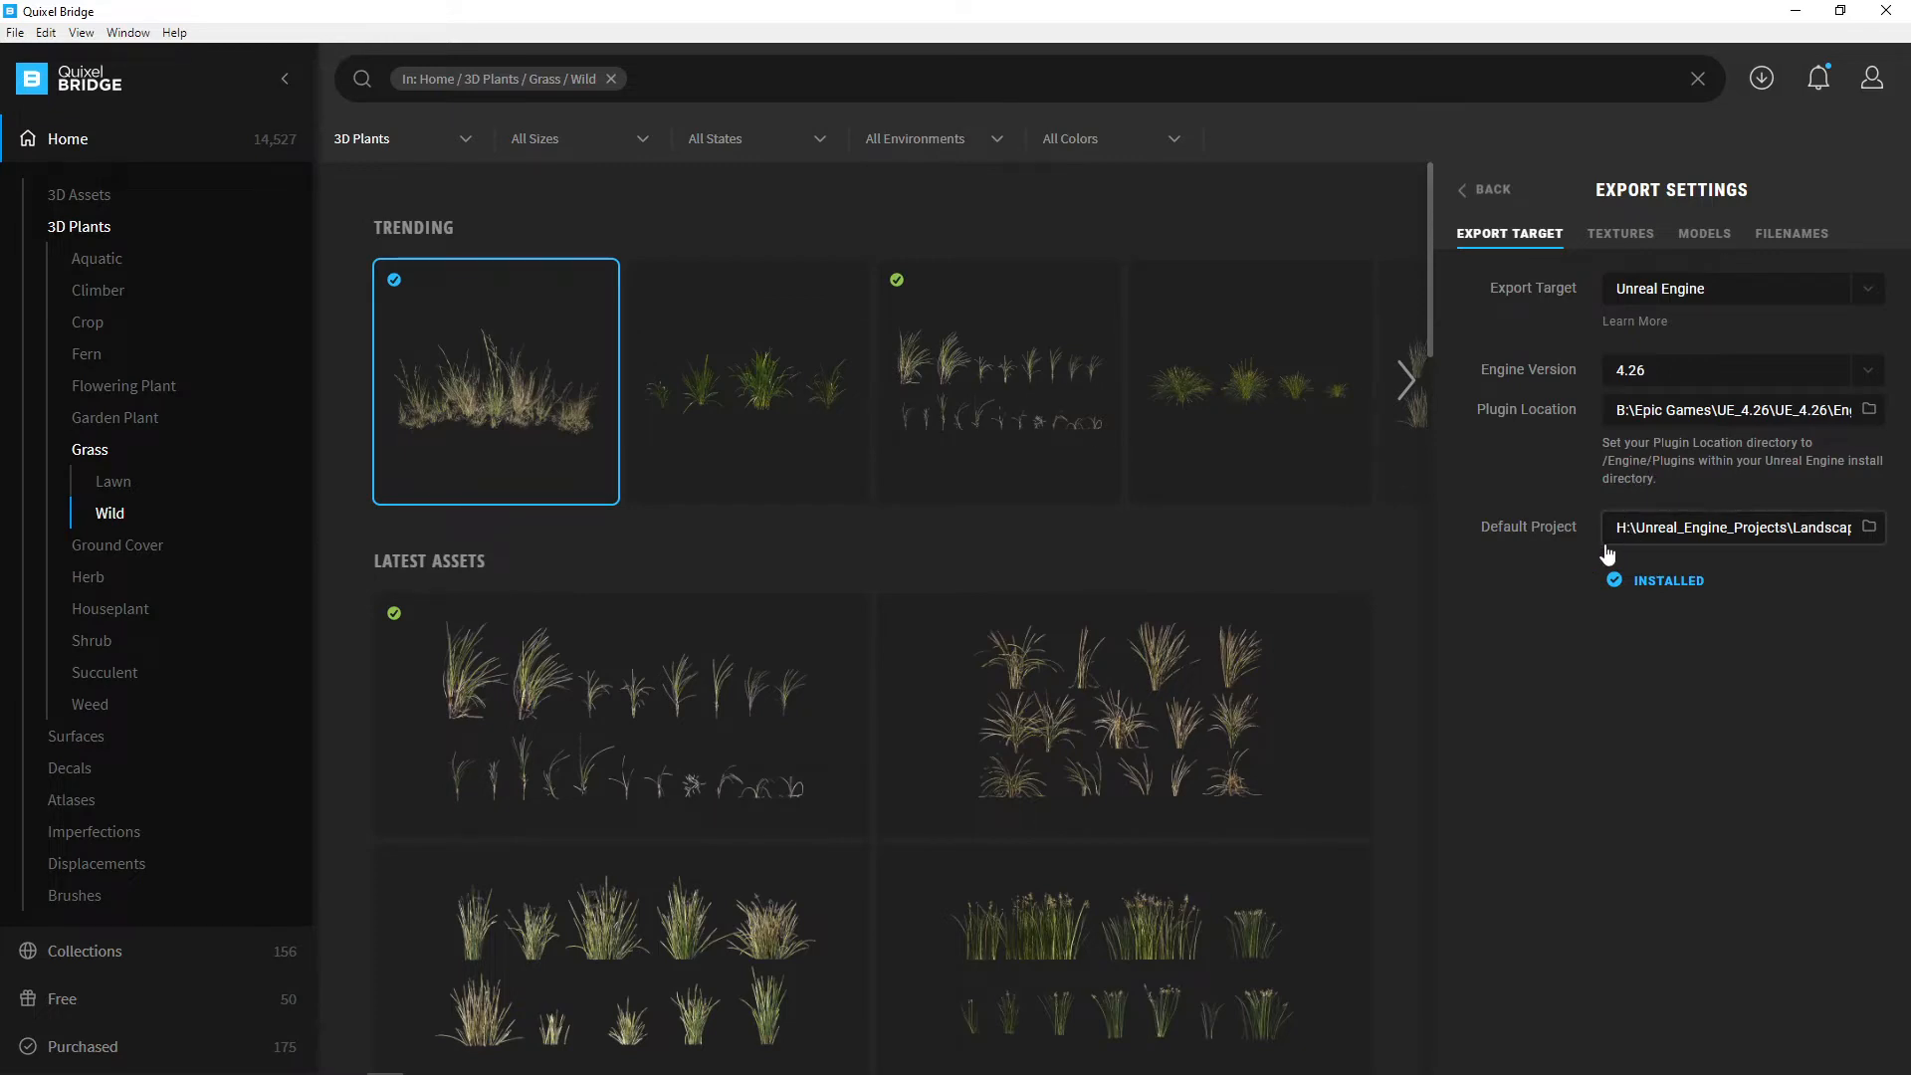
click(1871, 529)
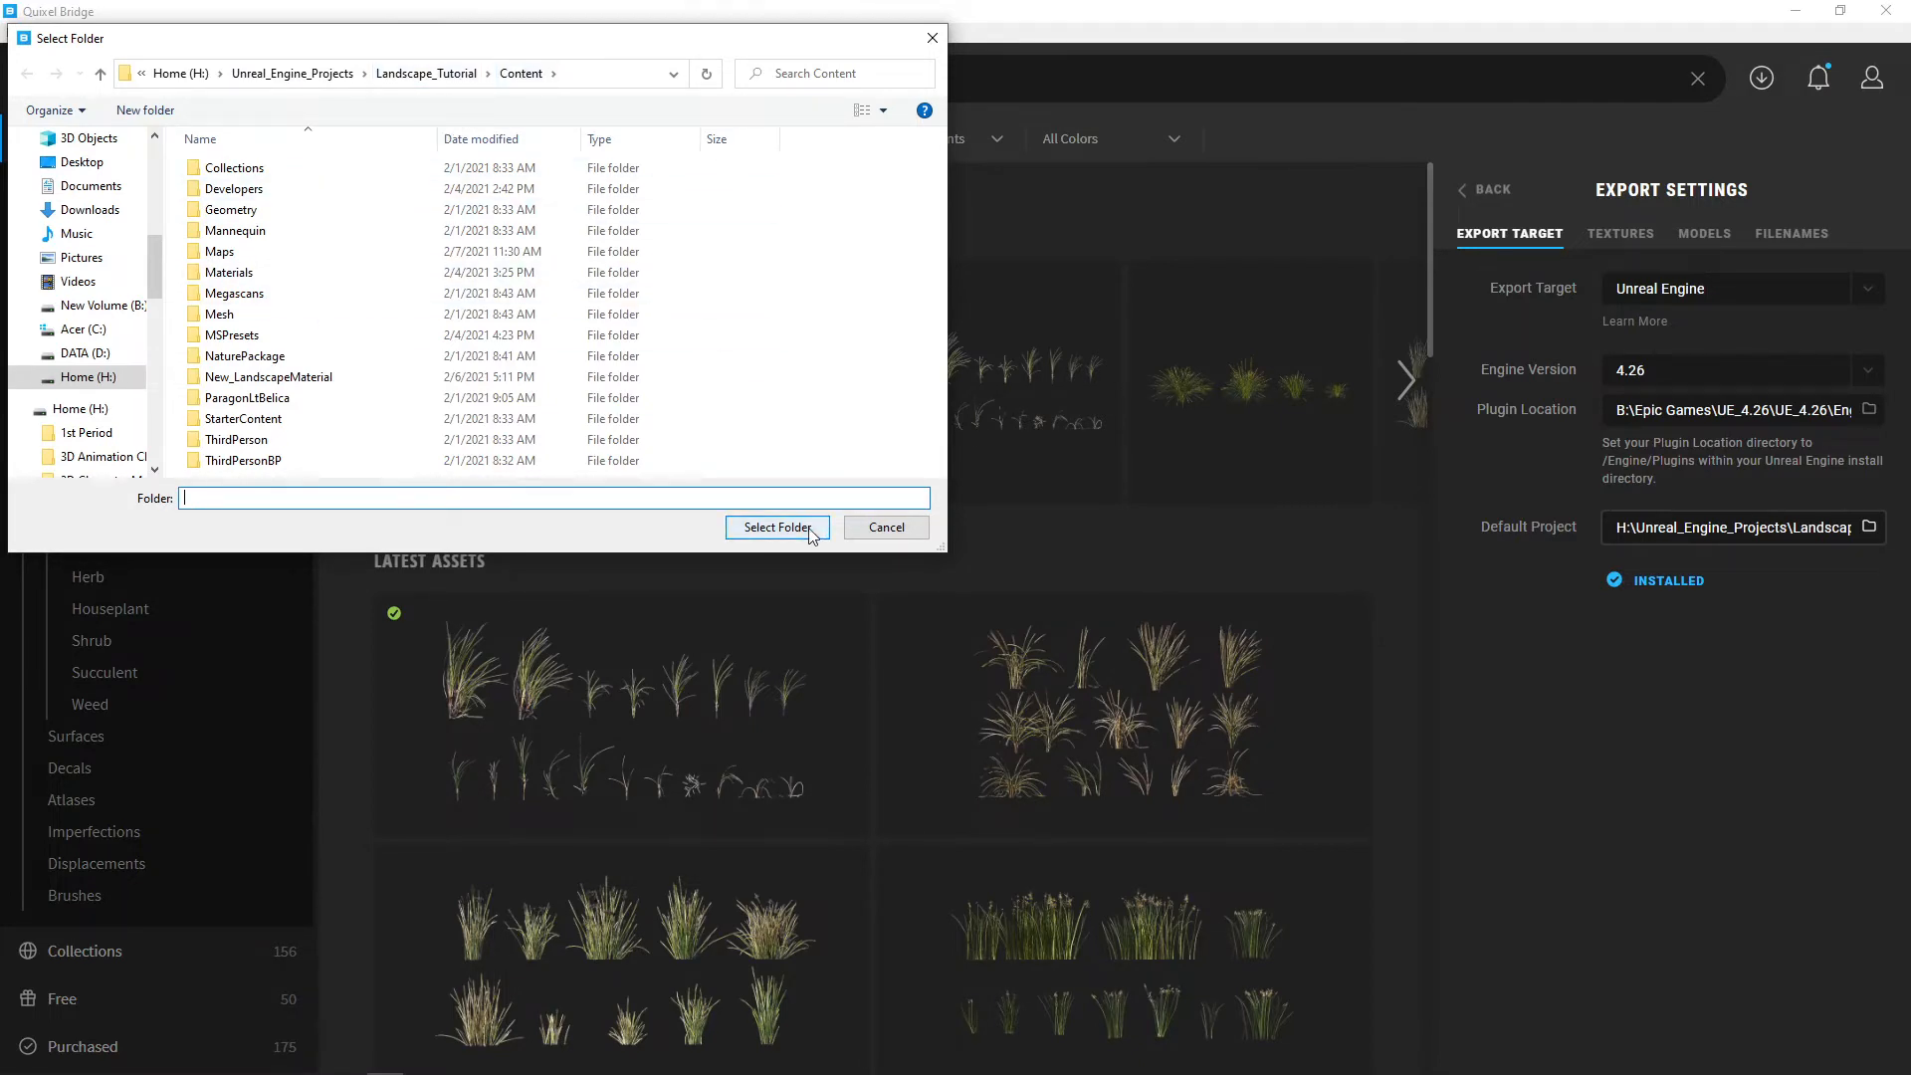
click(777, 526)
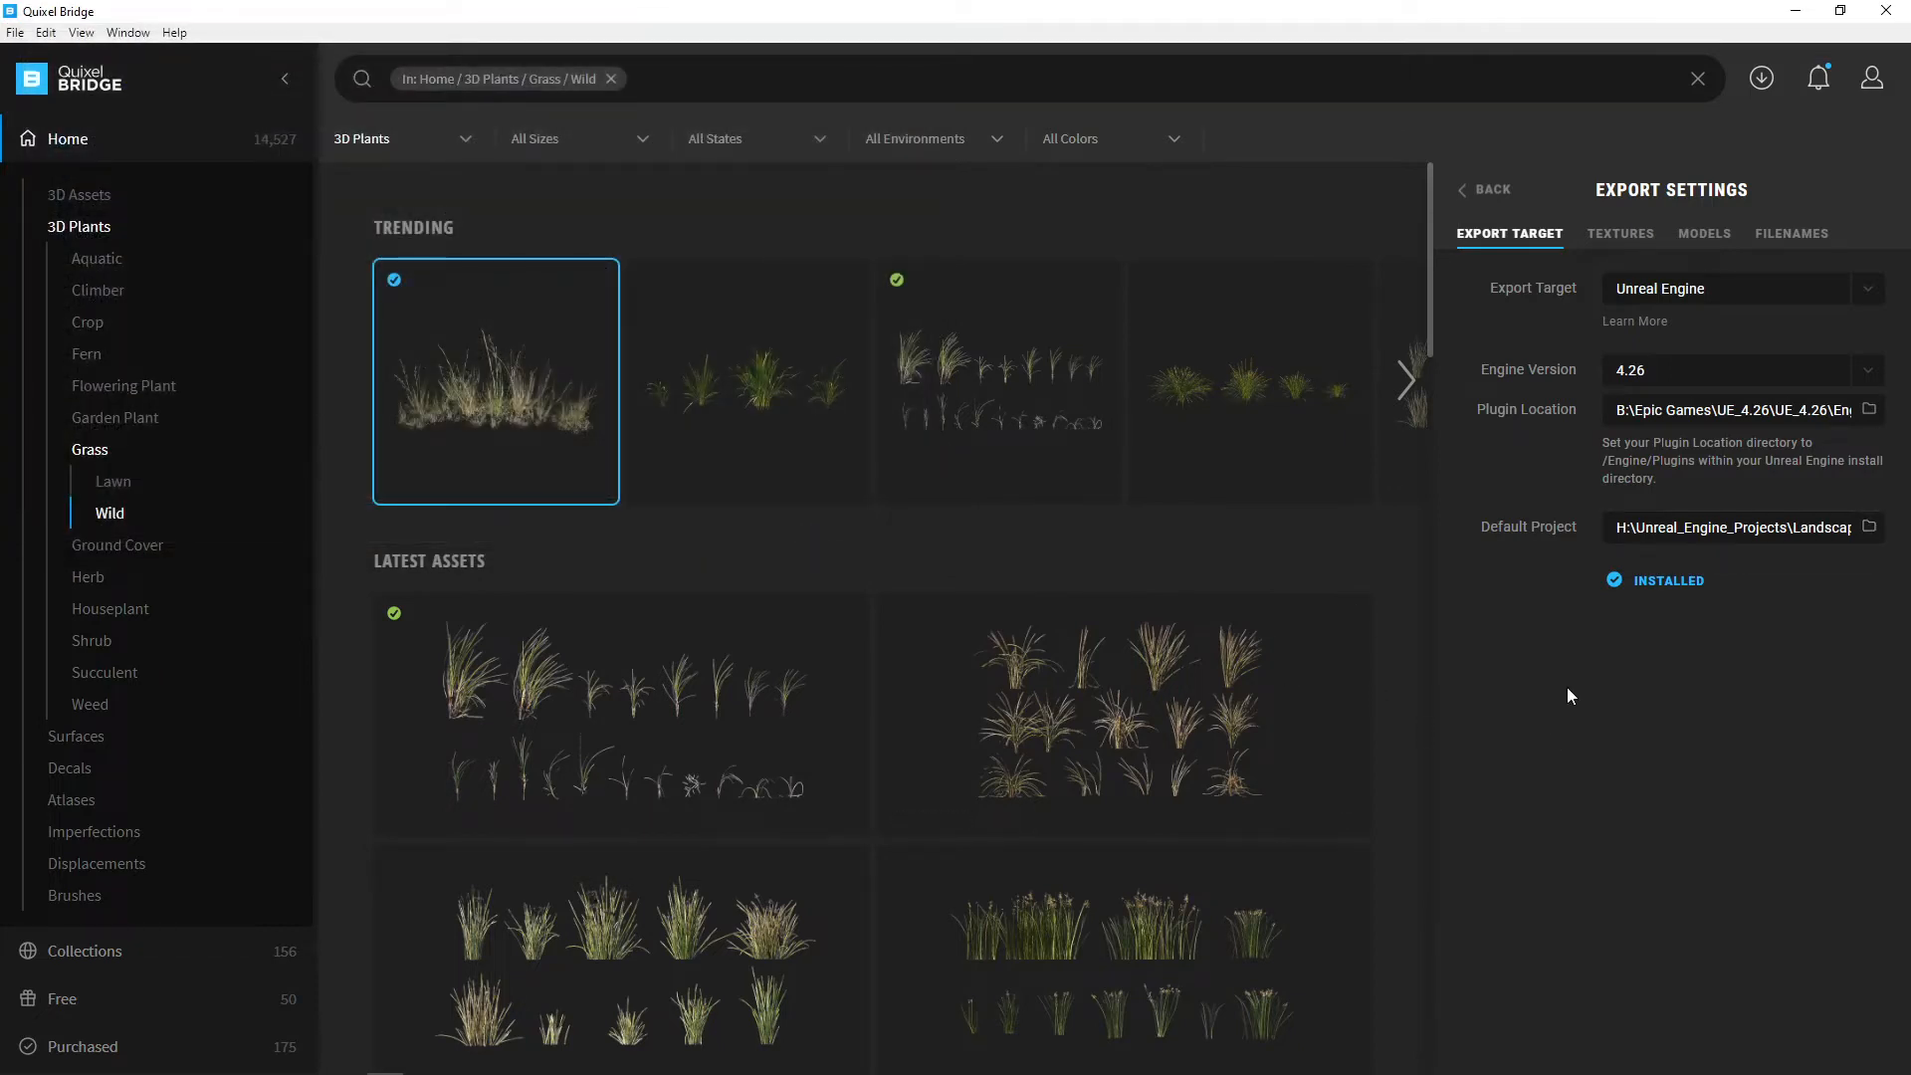
Step: Export the Thatching Grass asset to the Unreal Engine project
mouse_move(508, 333)
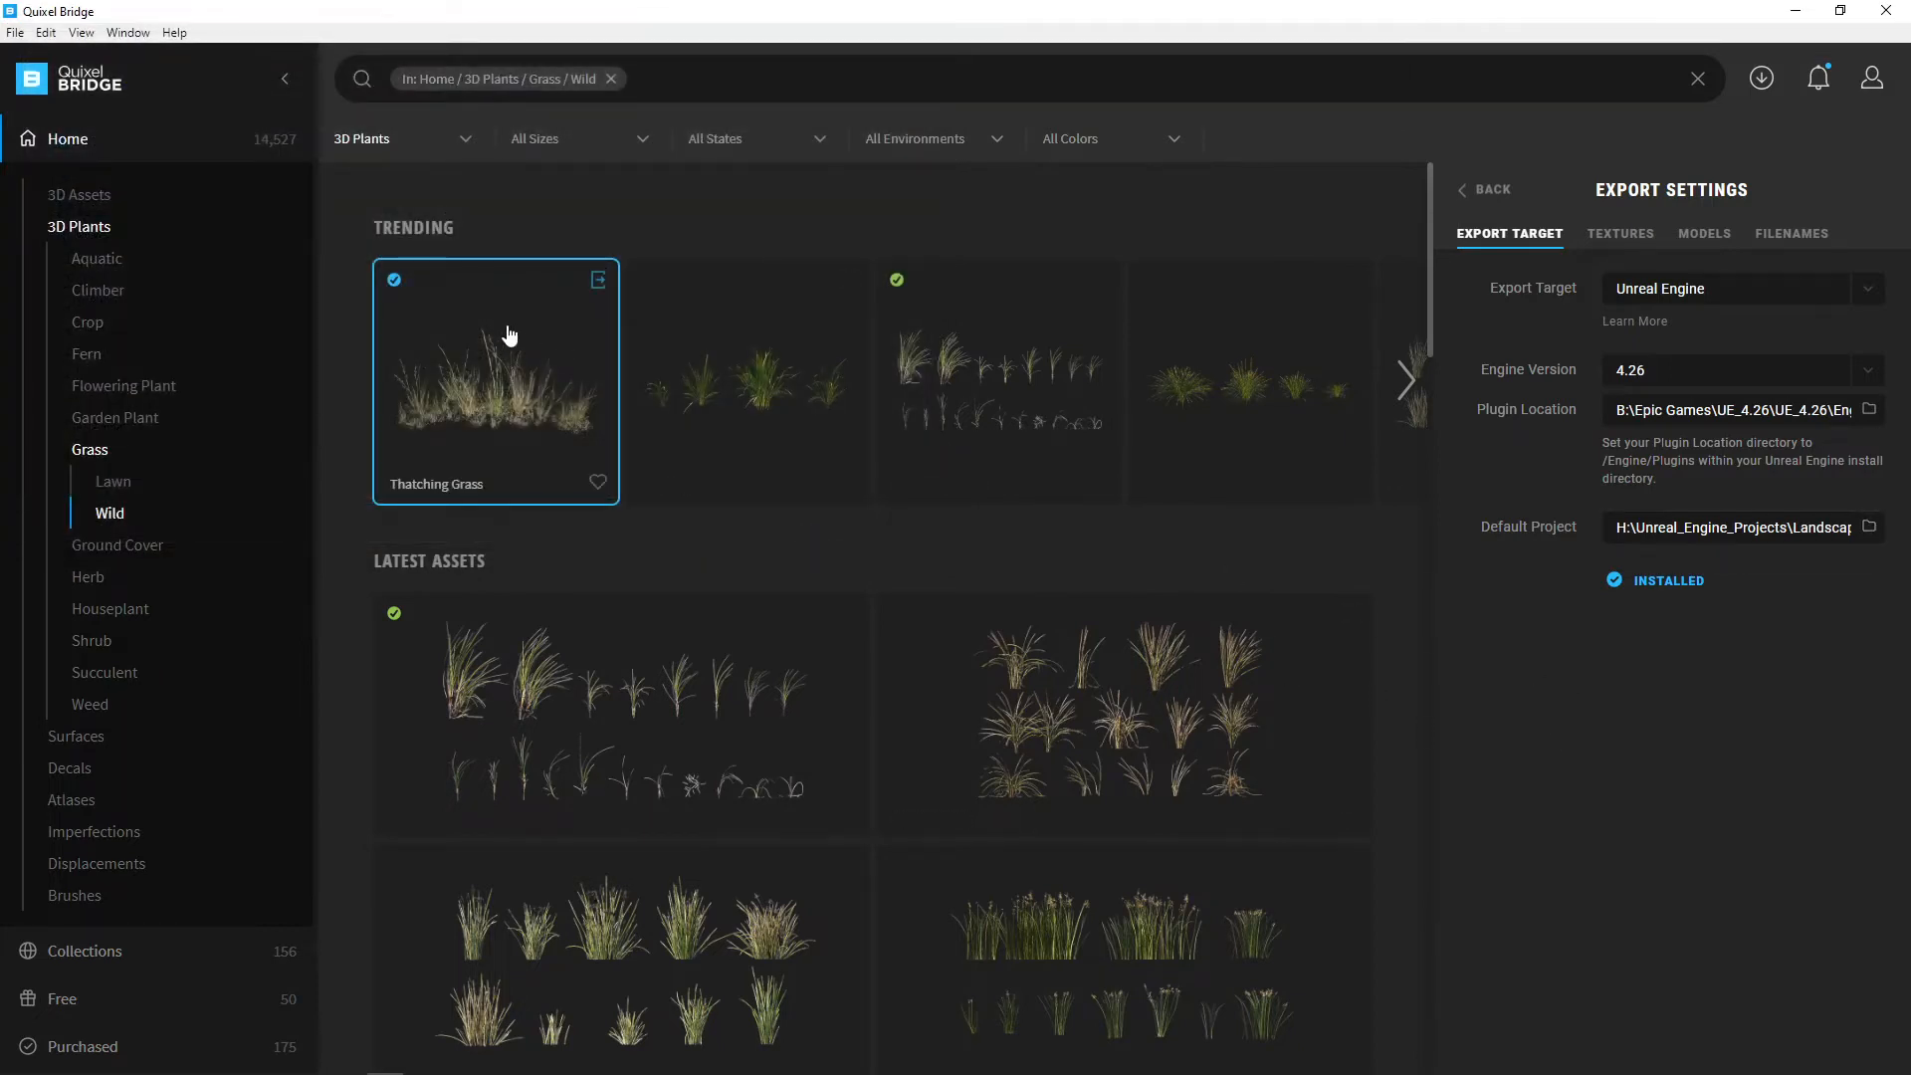
click(598, 283)
mouse_move(535, 288)
Step: Check the Megascans library path in the general preferences and close them
click(45, 35)
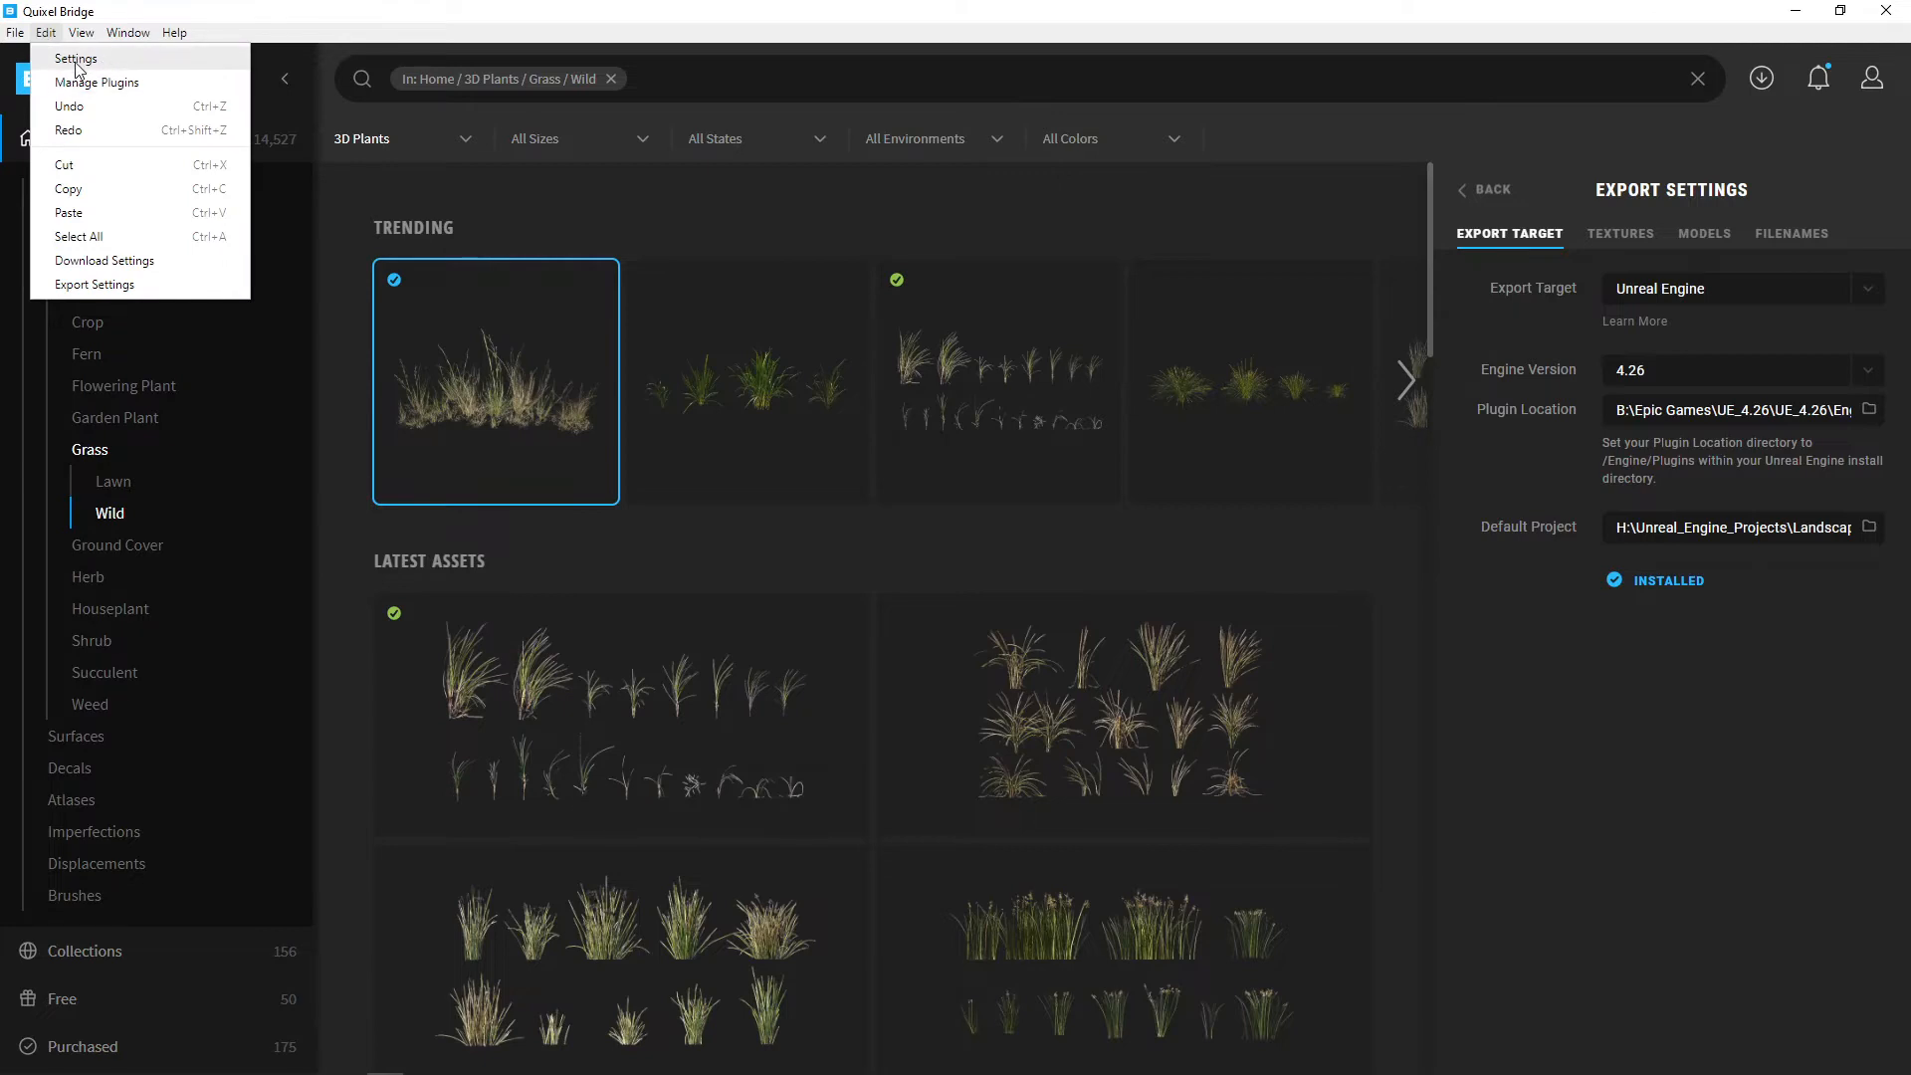
click(76, 62)
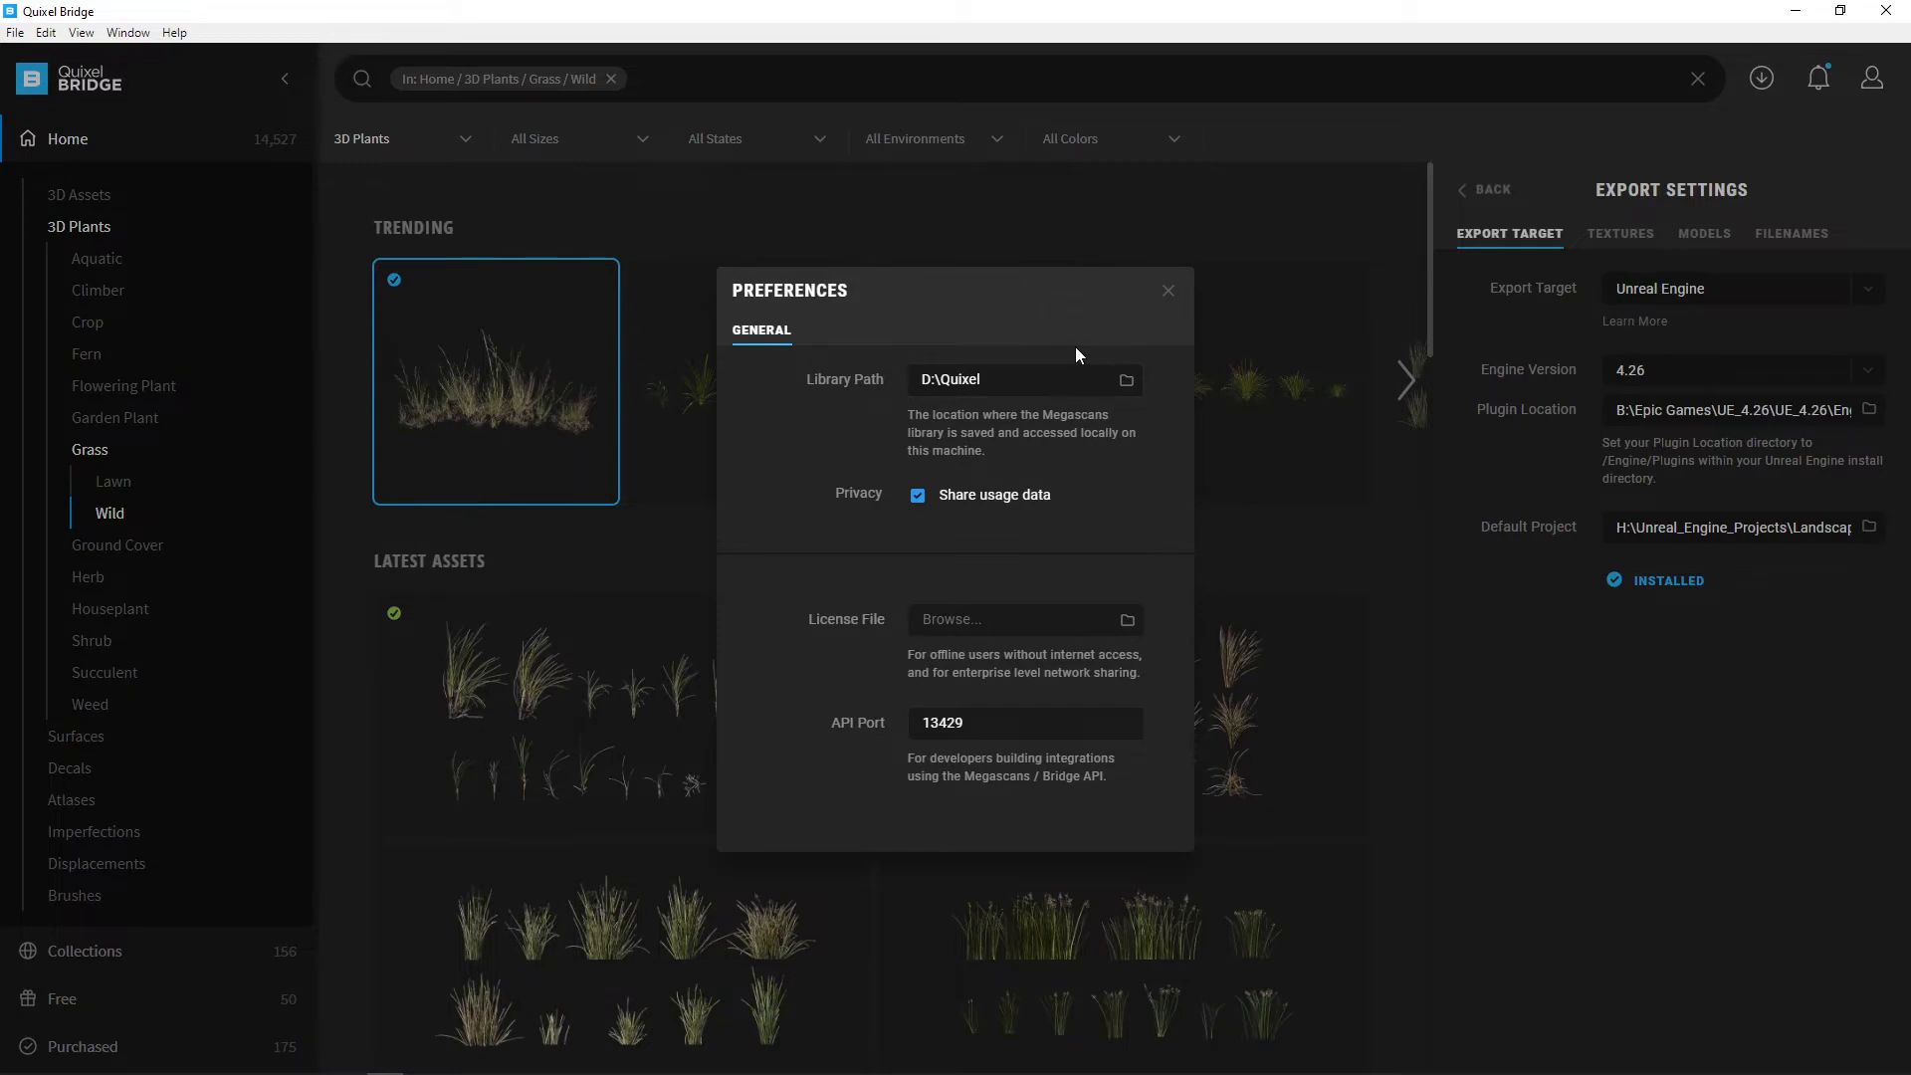
click(1168, 292)
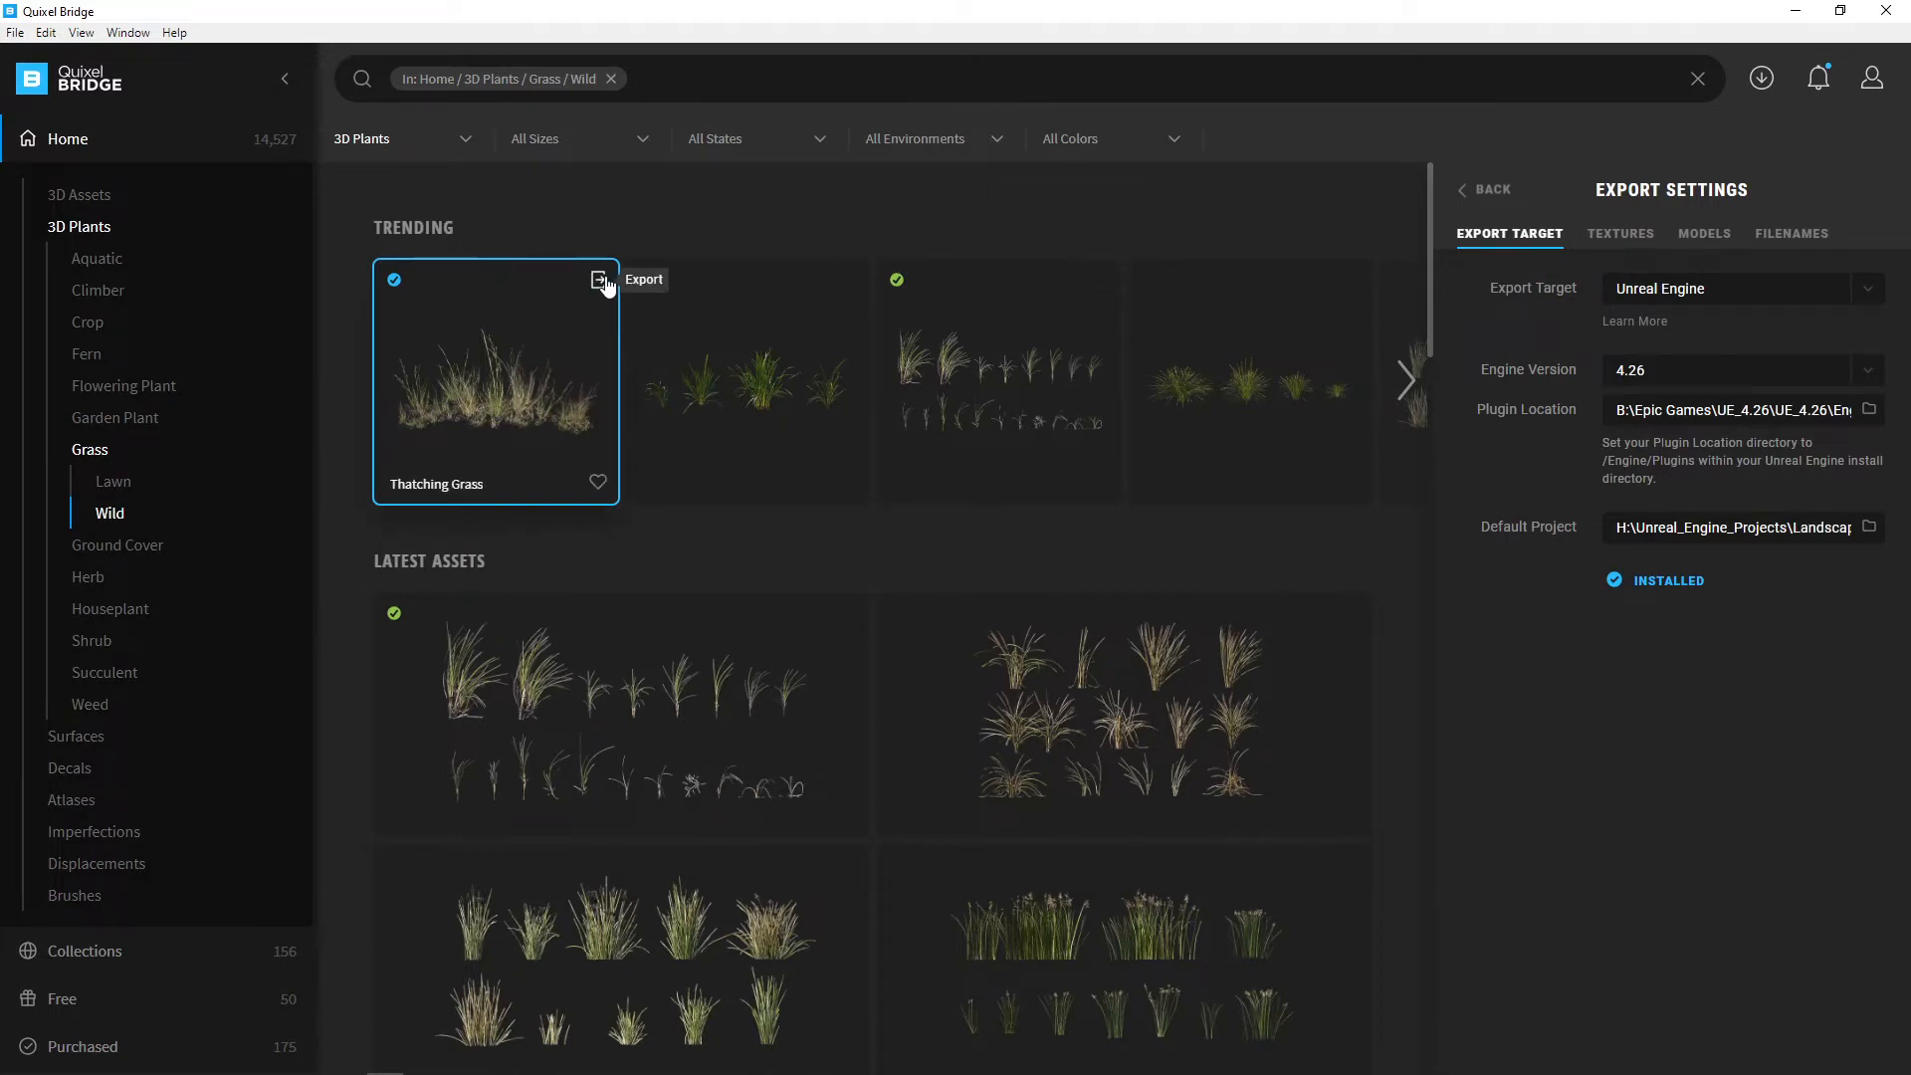
Step: Minimize Bridge, send the Unreal Engine crash report and reopen the Landscape_Tutorial project at the Landscape_3 level
click(1791, 13)
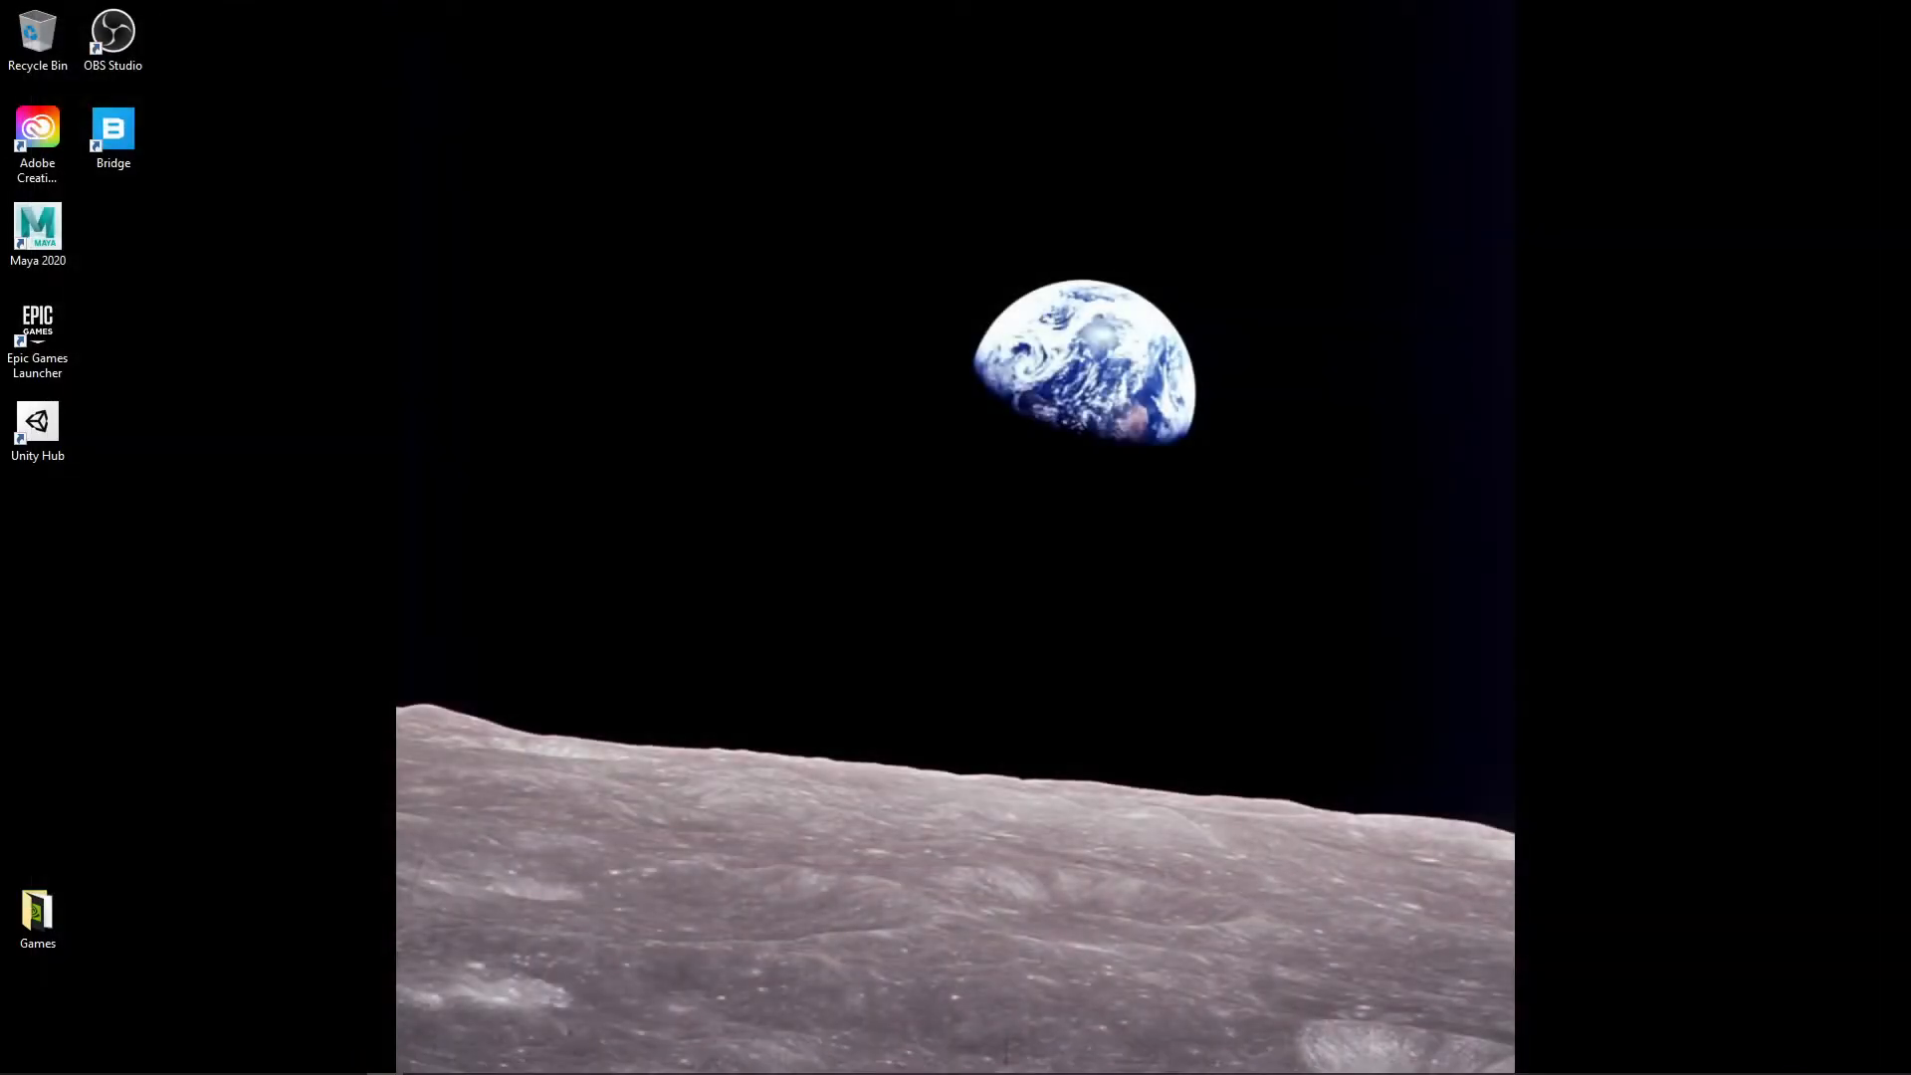
drag(0, 239, 904, 187)
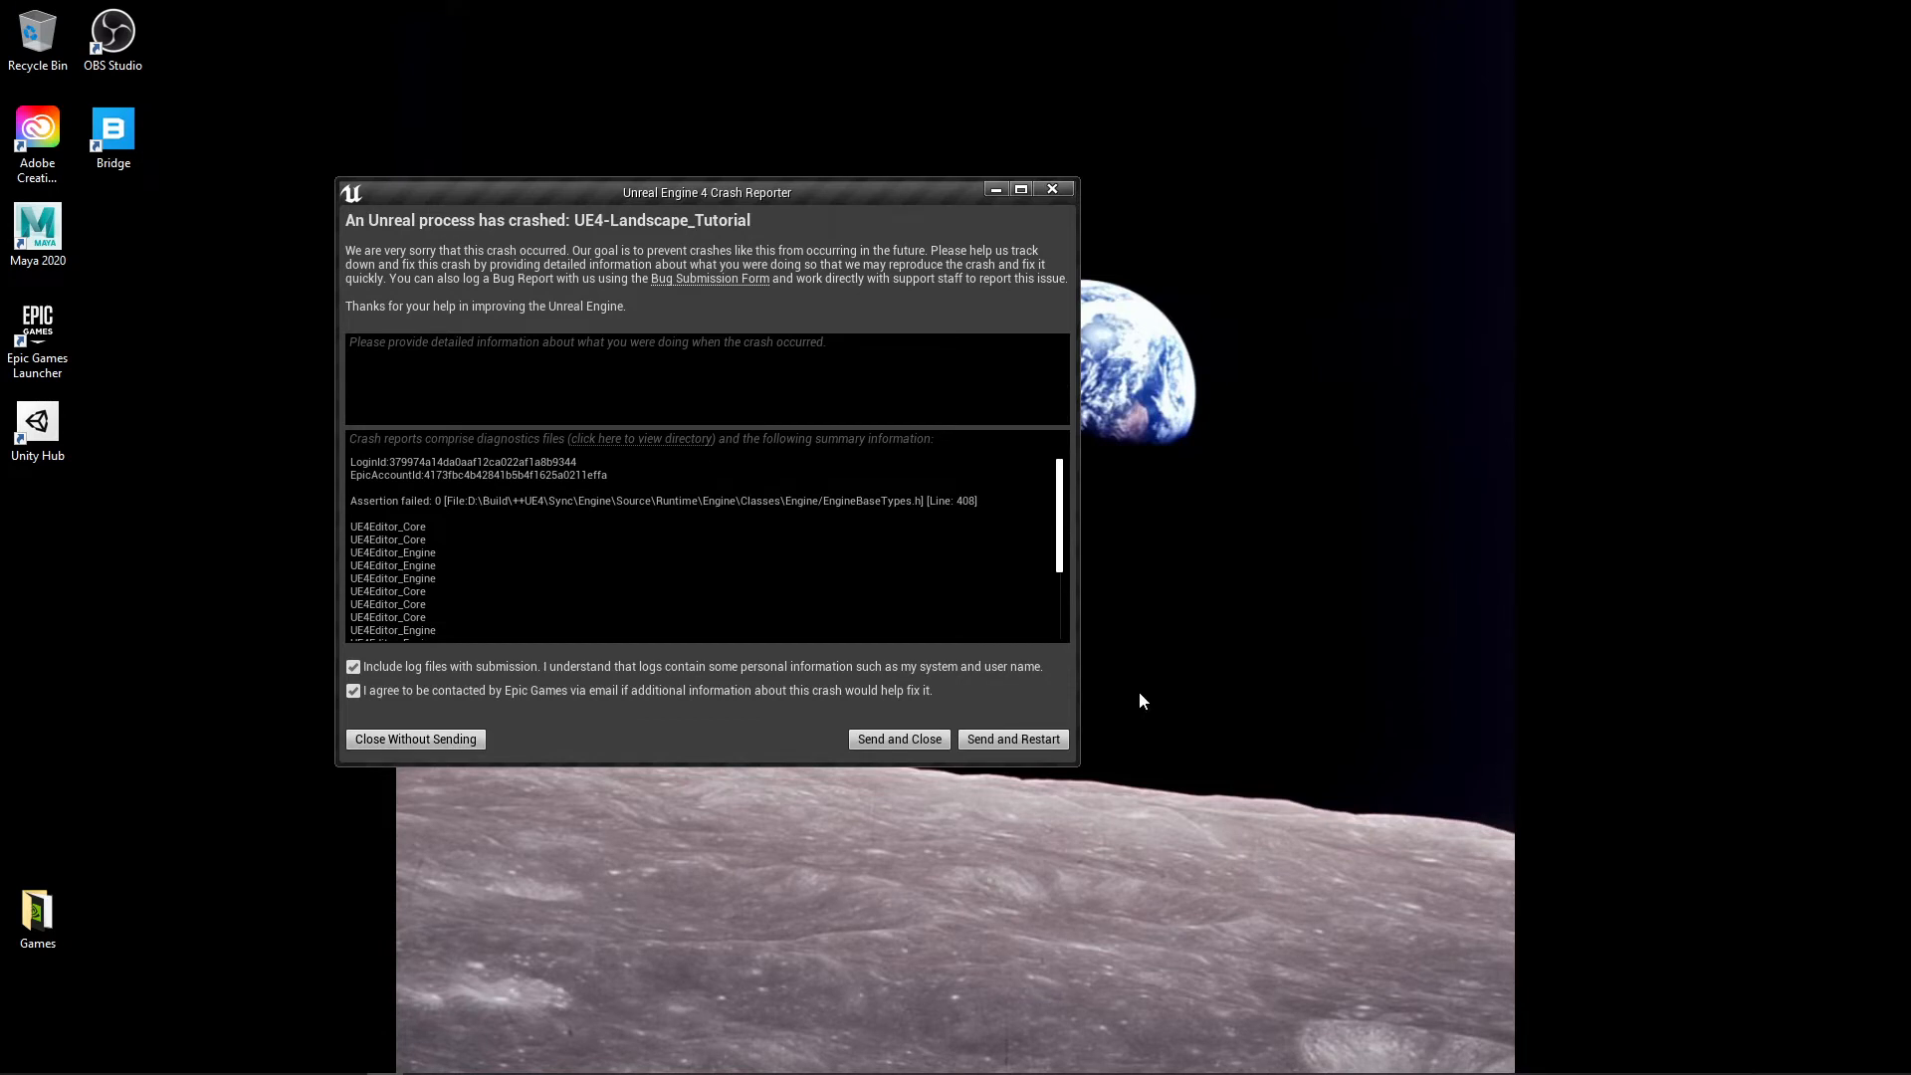
click(980, 736)
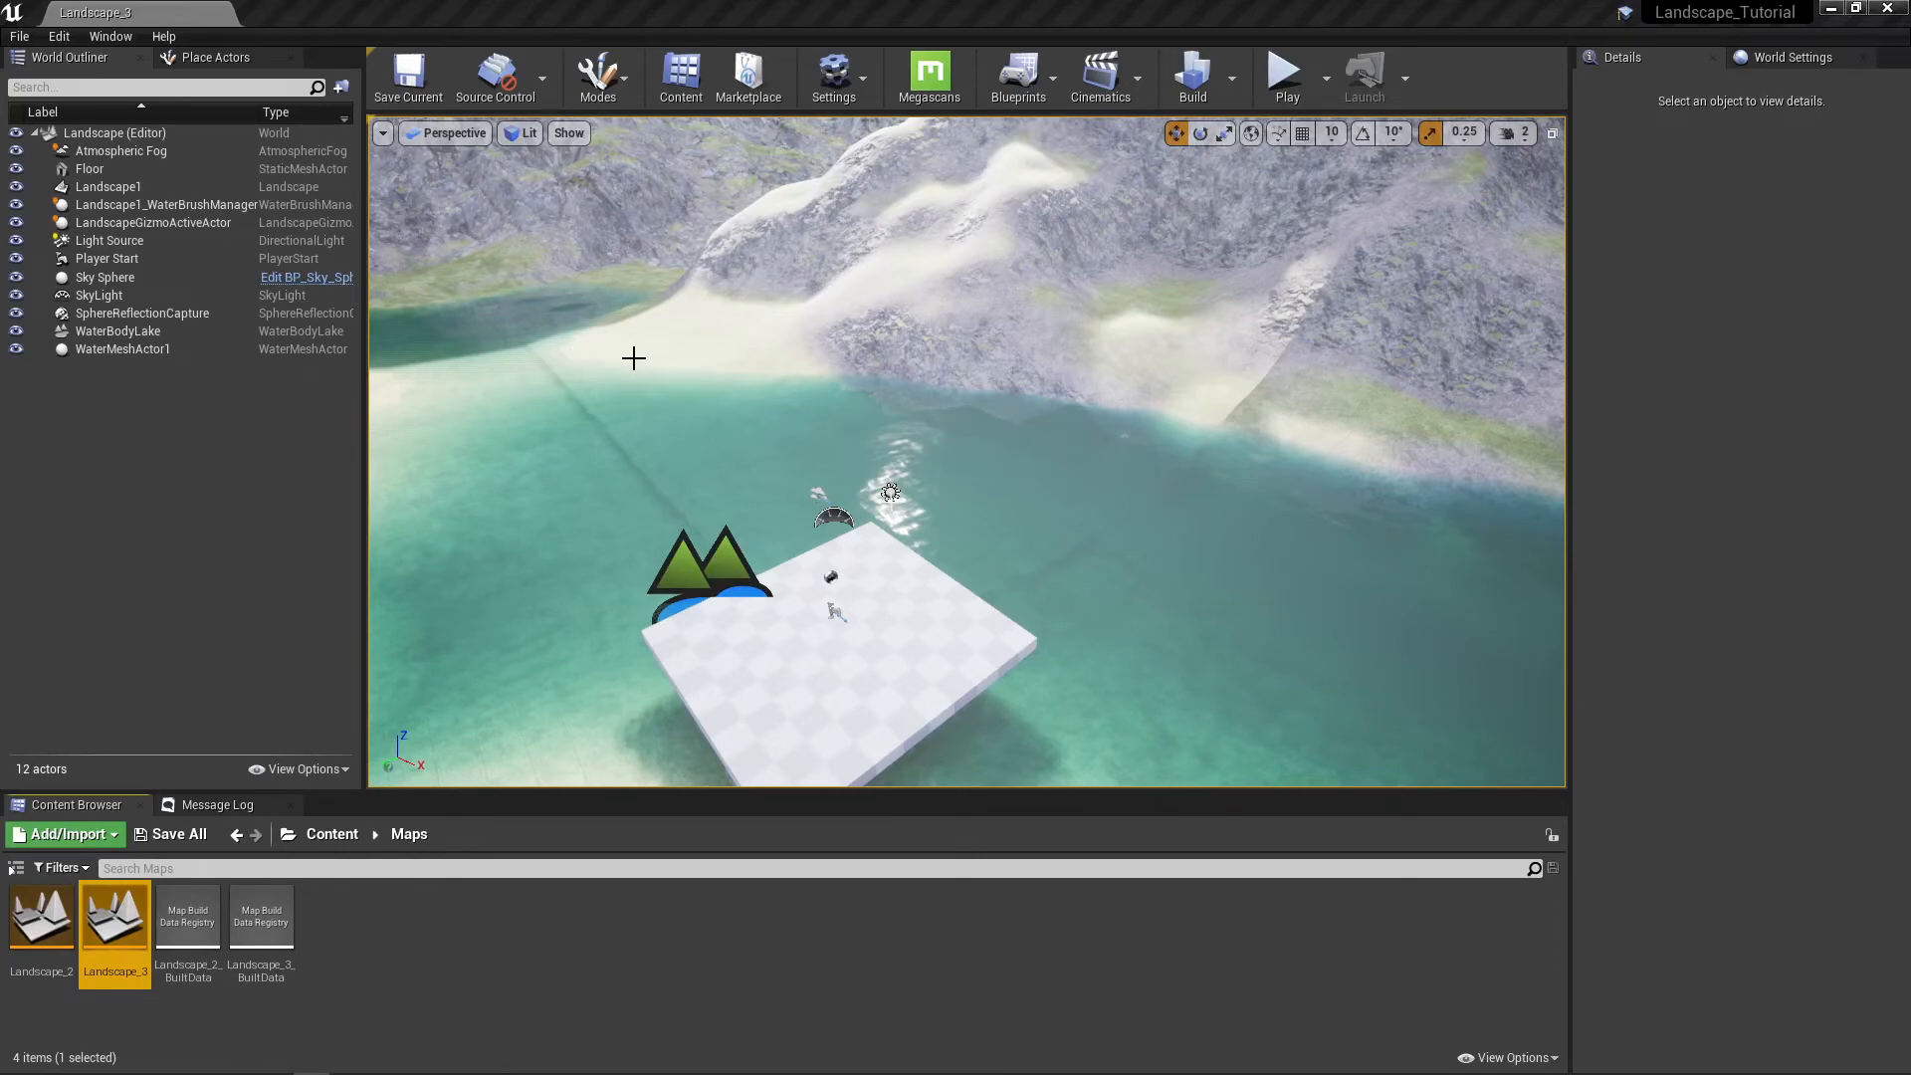
right_drag(634, 358, 478, 410)
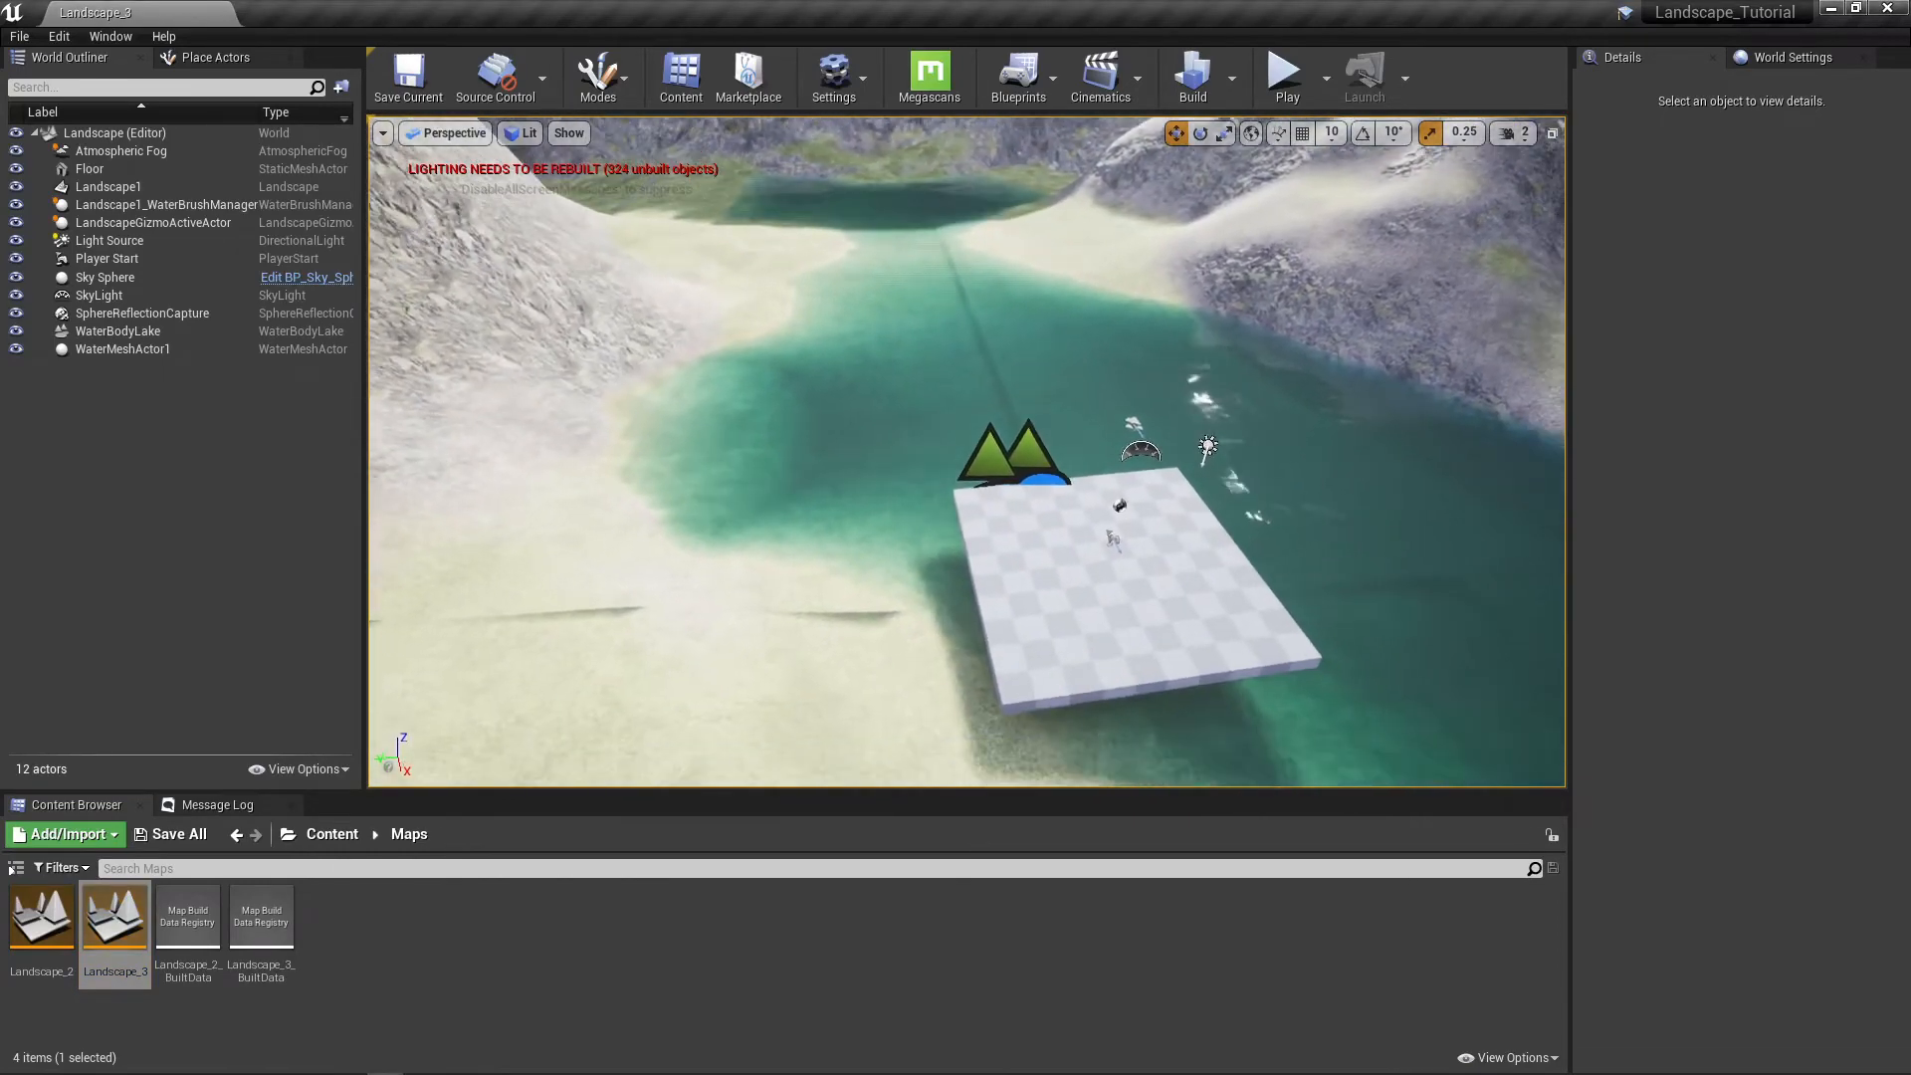
right_drag(645, 359, 1297, 280)
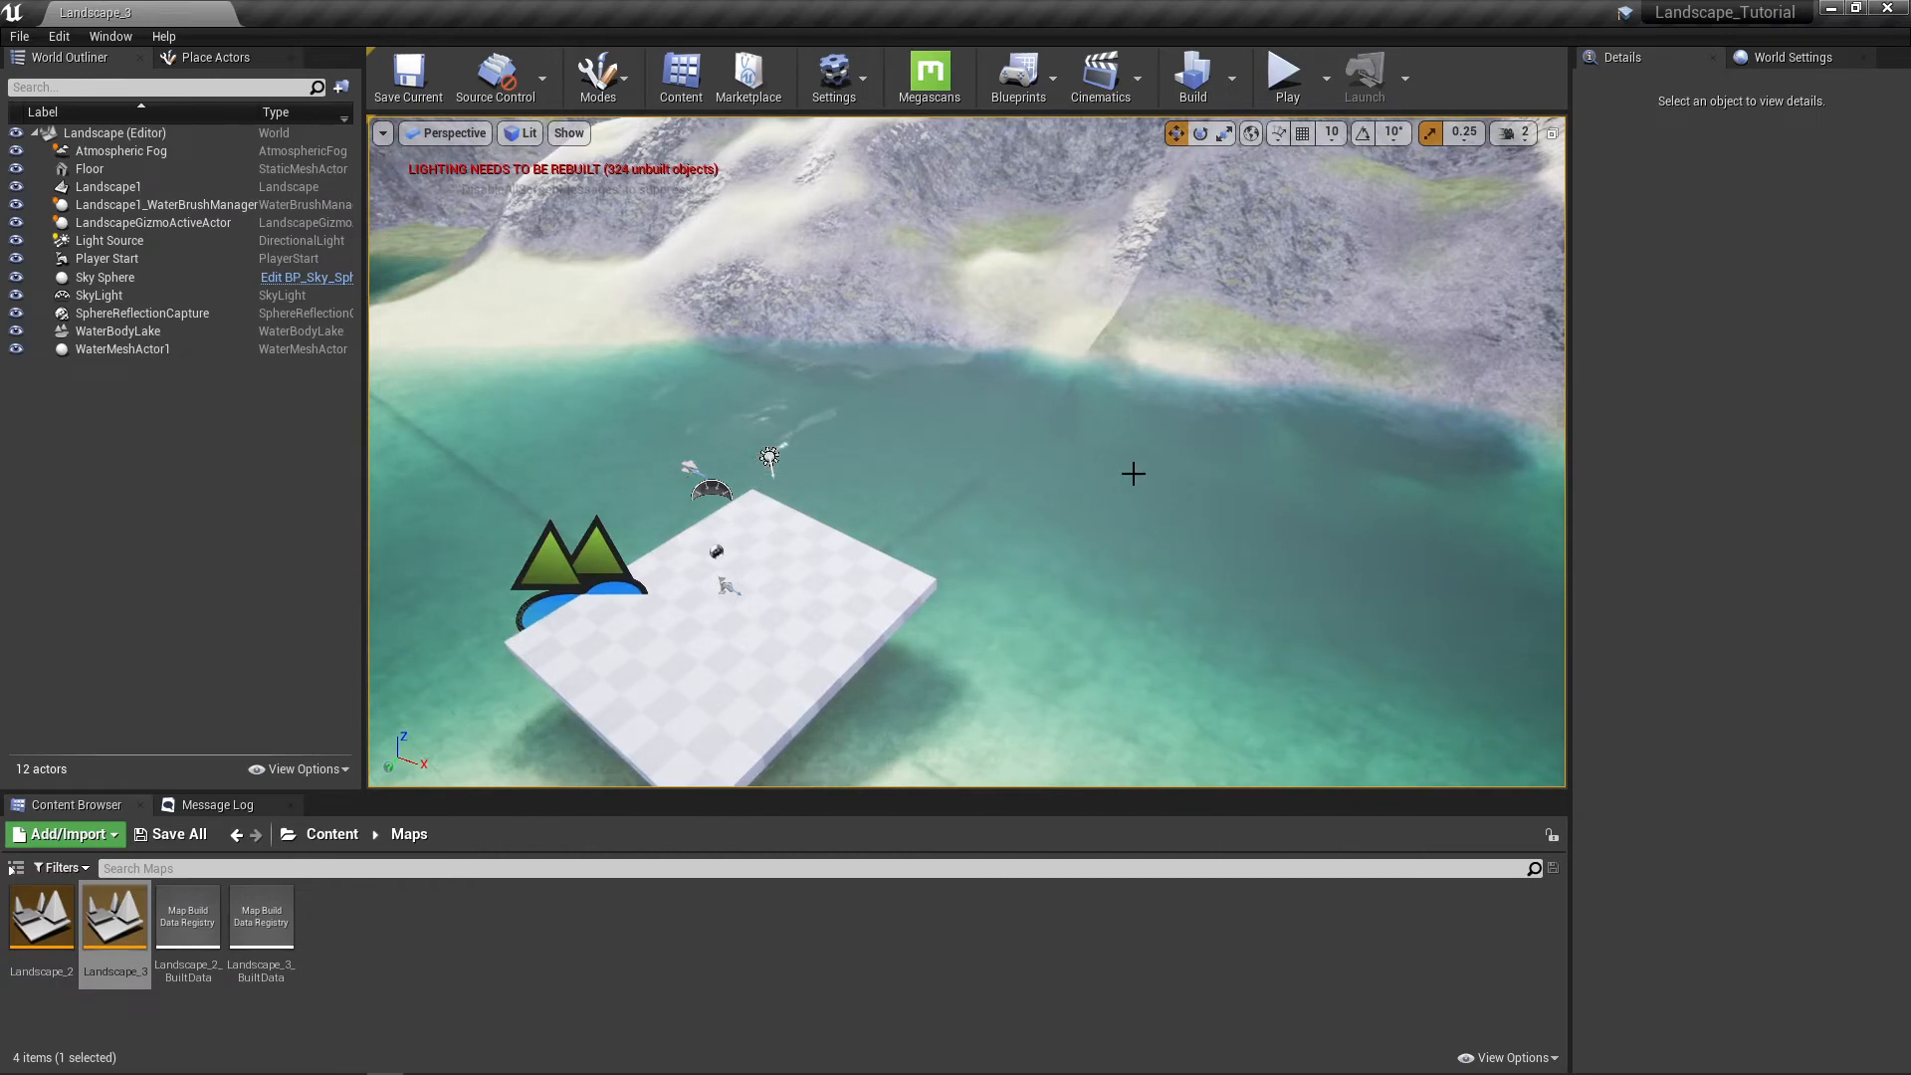
Step: Set the mobility of the Light Source directional light to Movable
right_drag(1127, 462, 906, 538)
right_drag(896, 422, 896, 367)
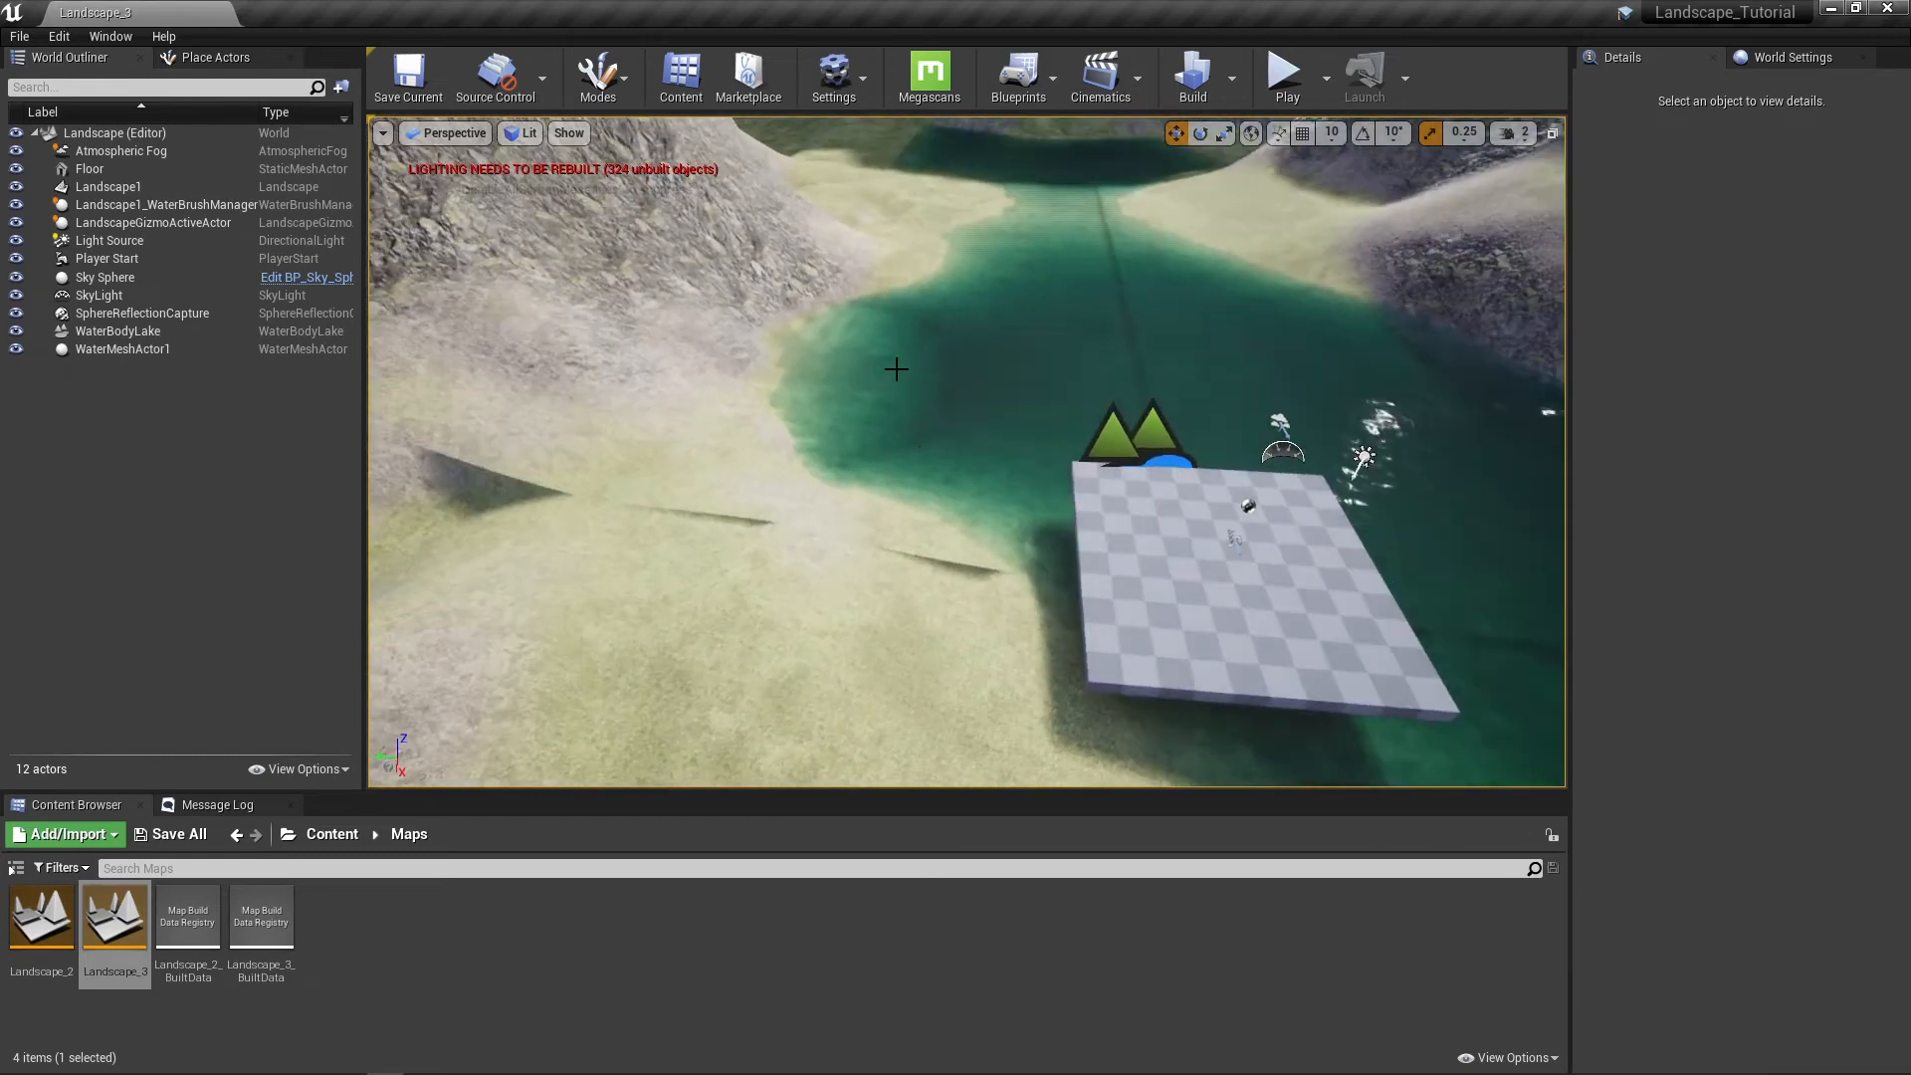
right_drag(913, 452, 916, 457)
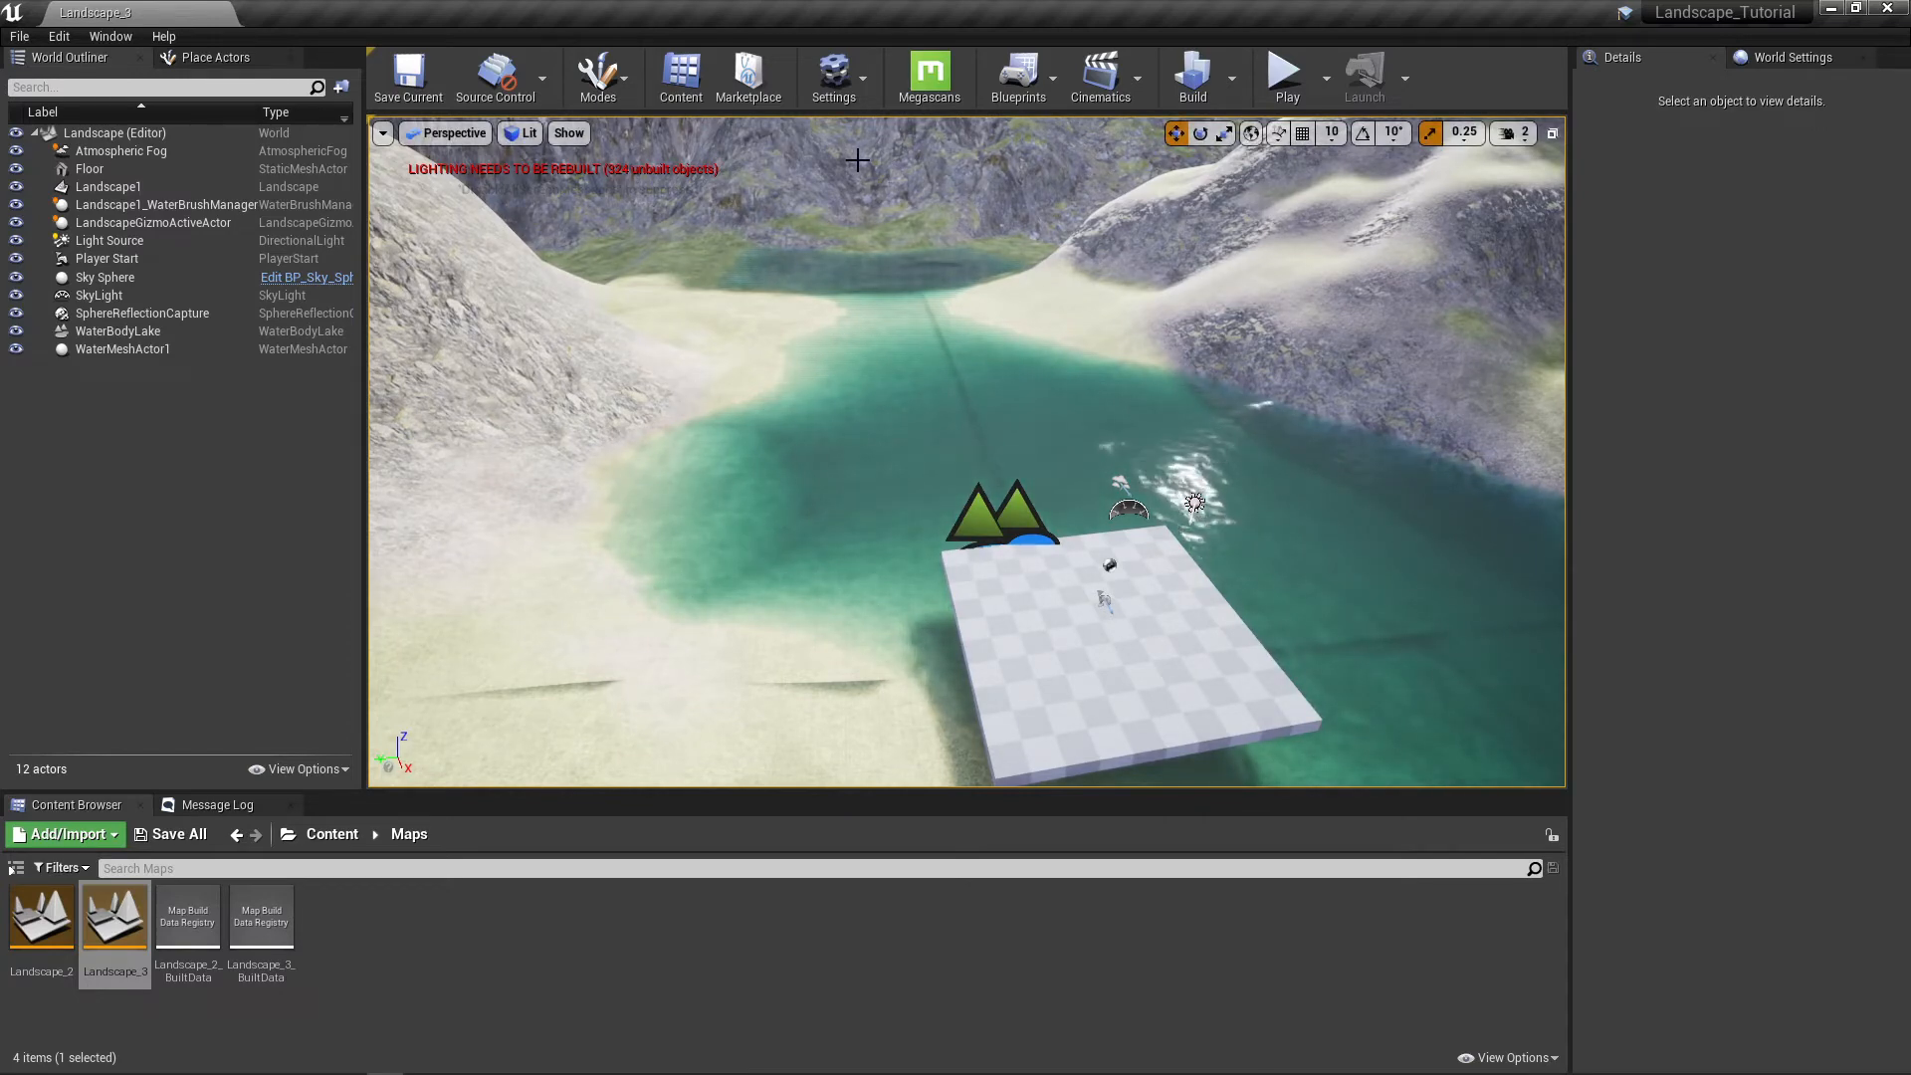
right_drag(757, 292, 727, 296)
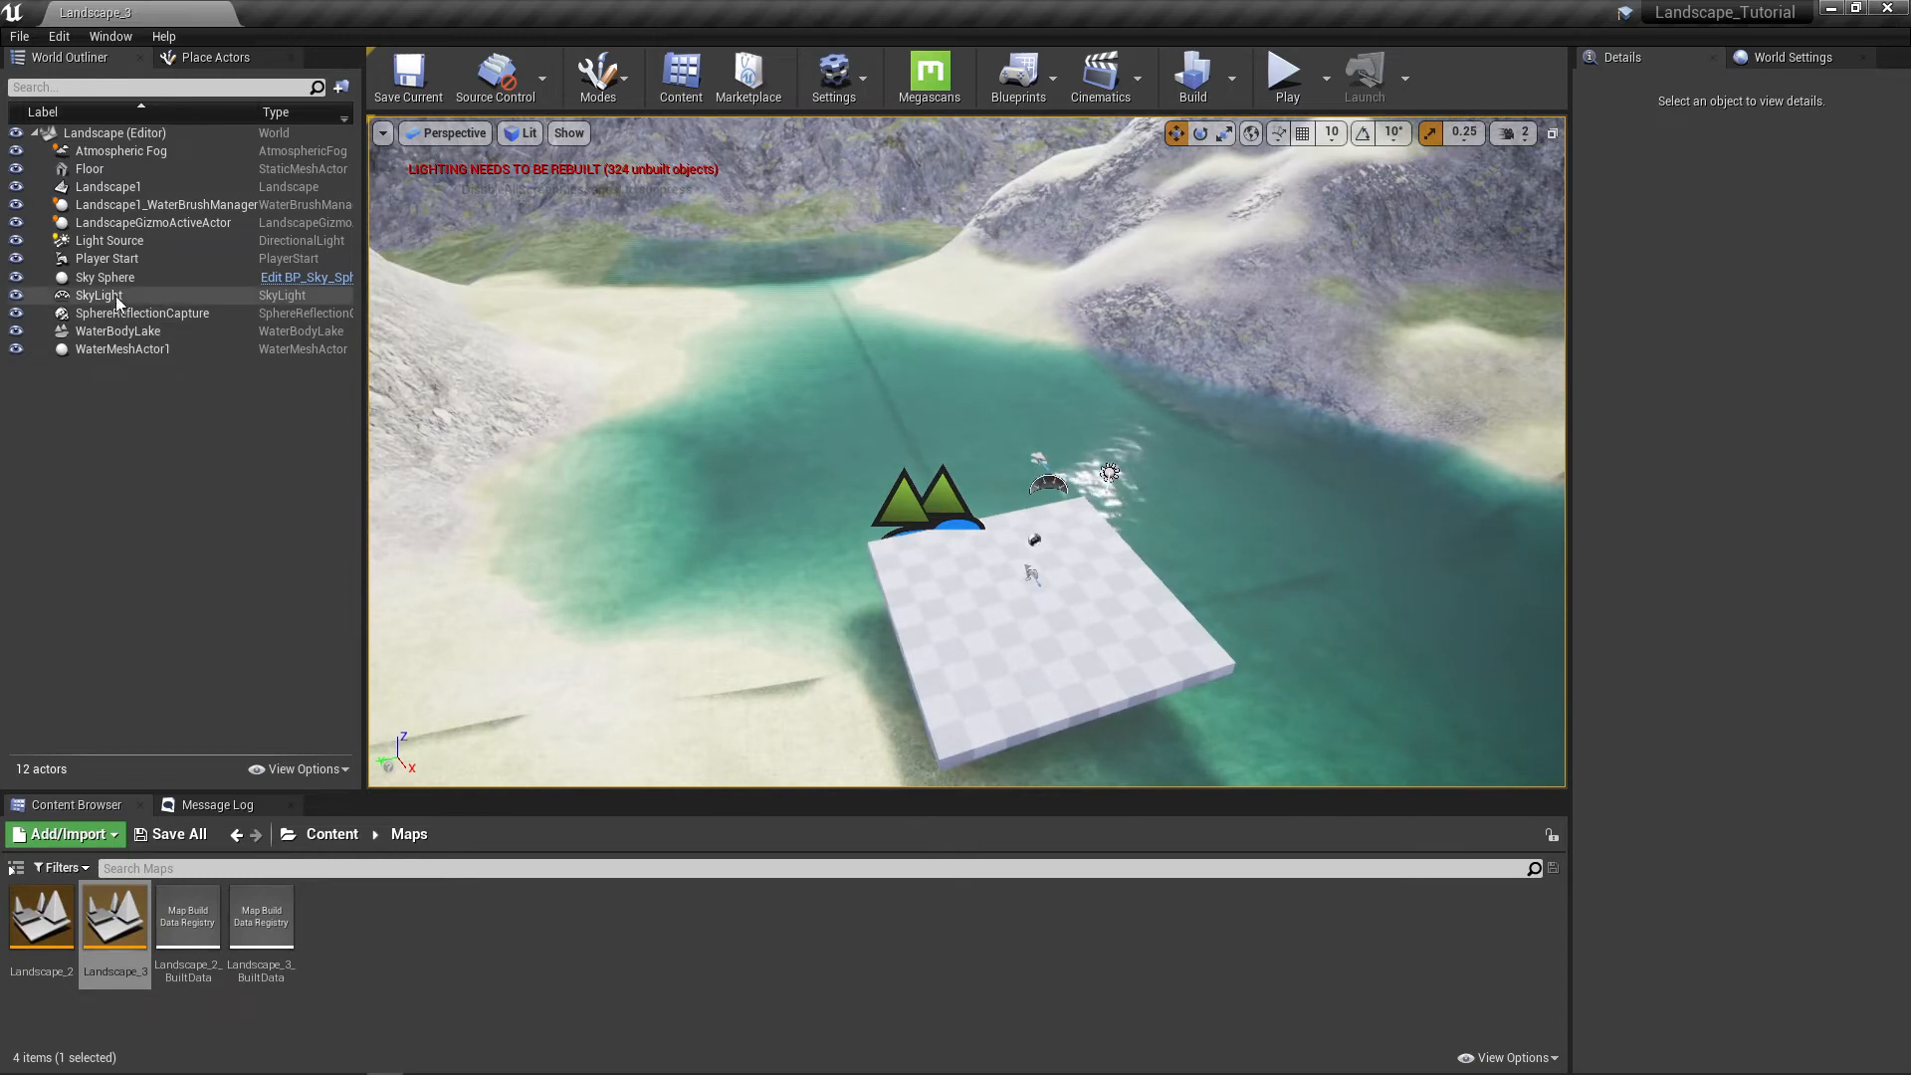
click(105, 241)
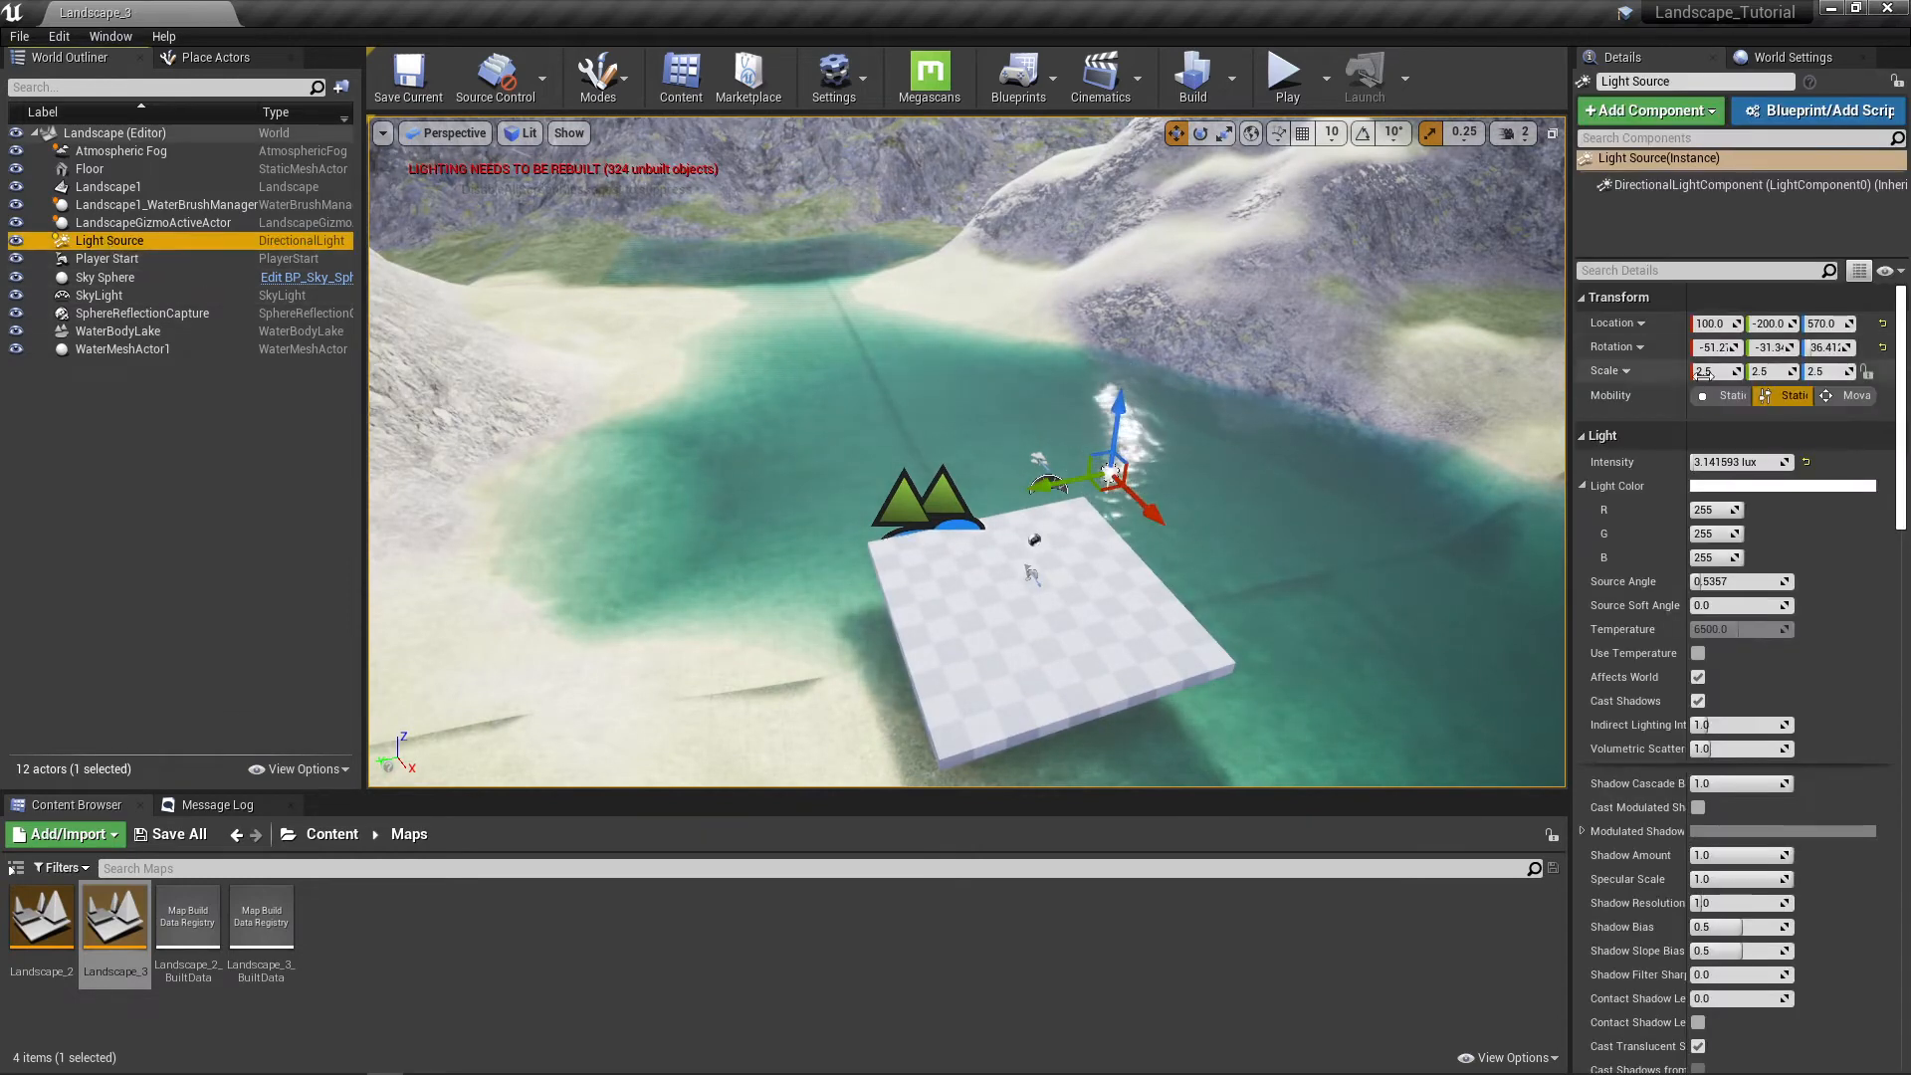
click(1836, 395)
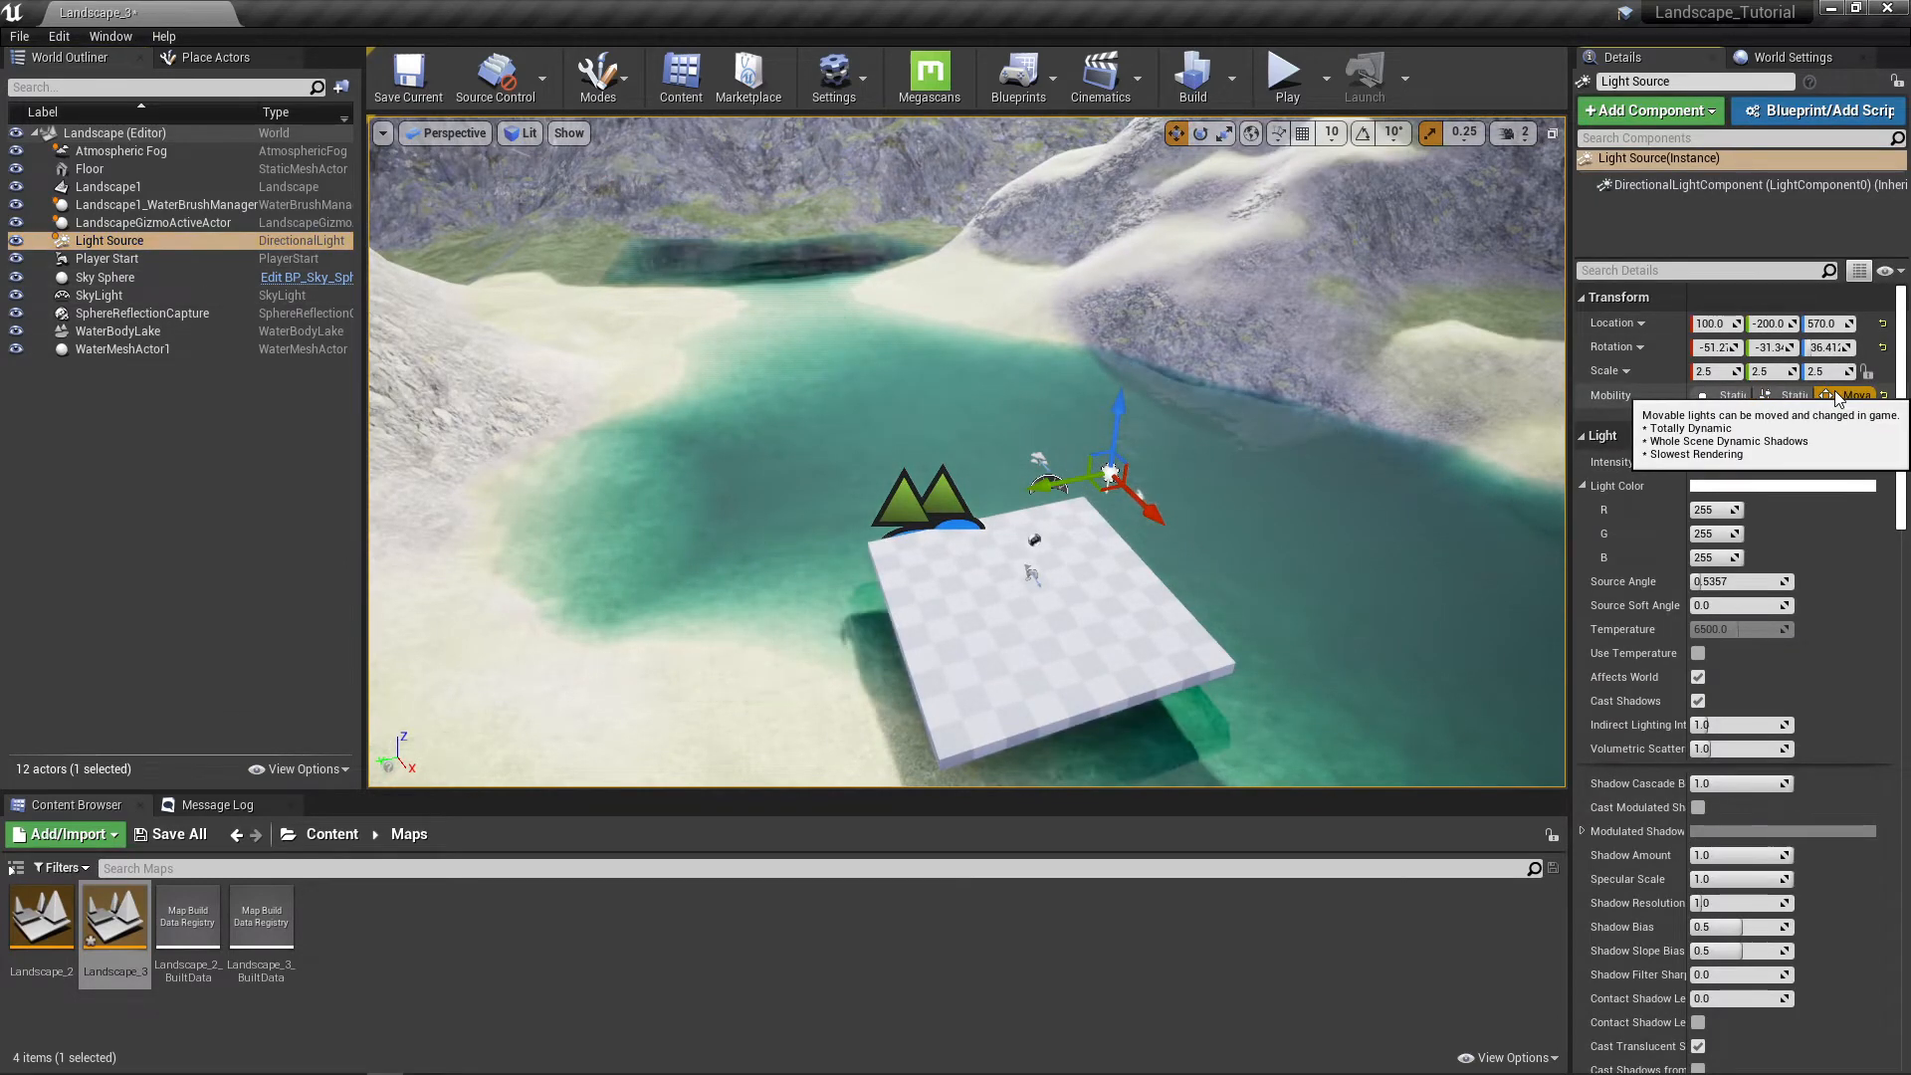
Step: Examine the lighting and shadows on the lake, floor and surrounding shore from several angles
right_drag(851, 354, 1154, 344)
right_drag(1046, 408, 1104, 438)
right_drag(1041, 337, 716, 328)
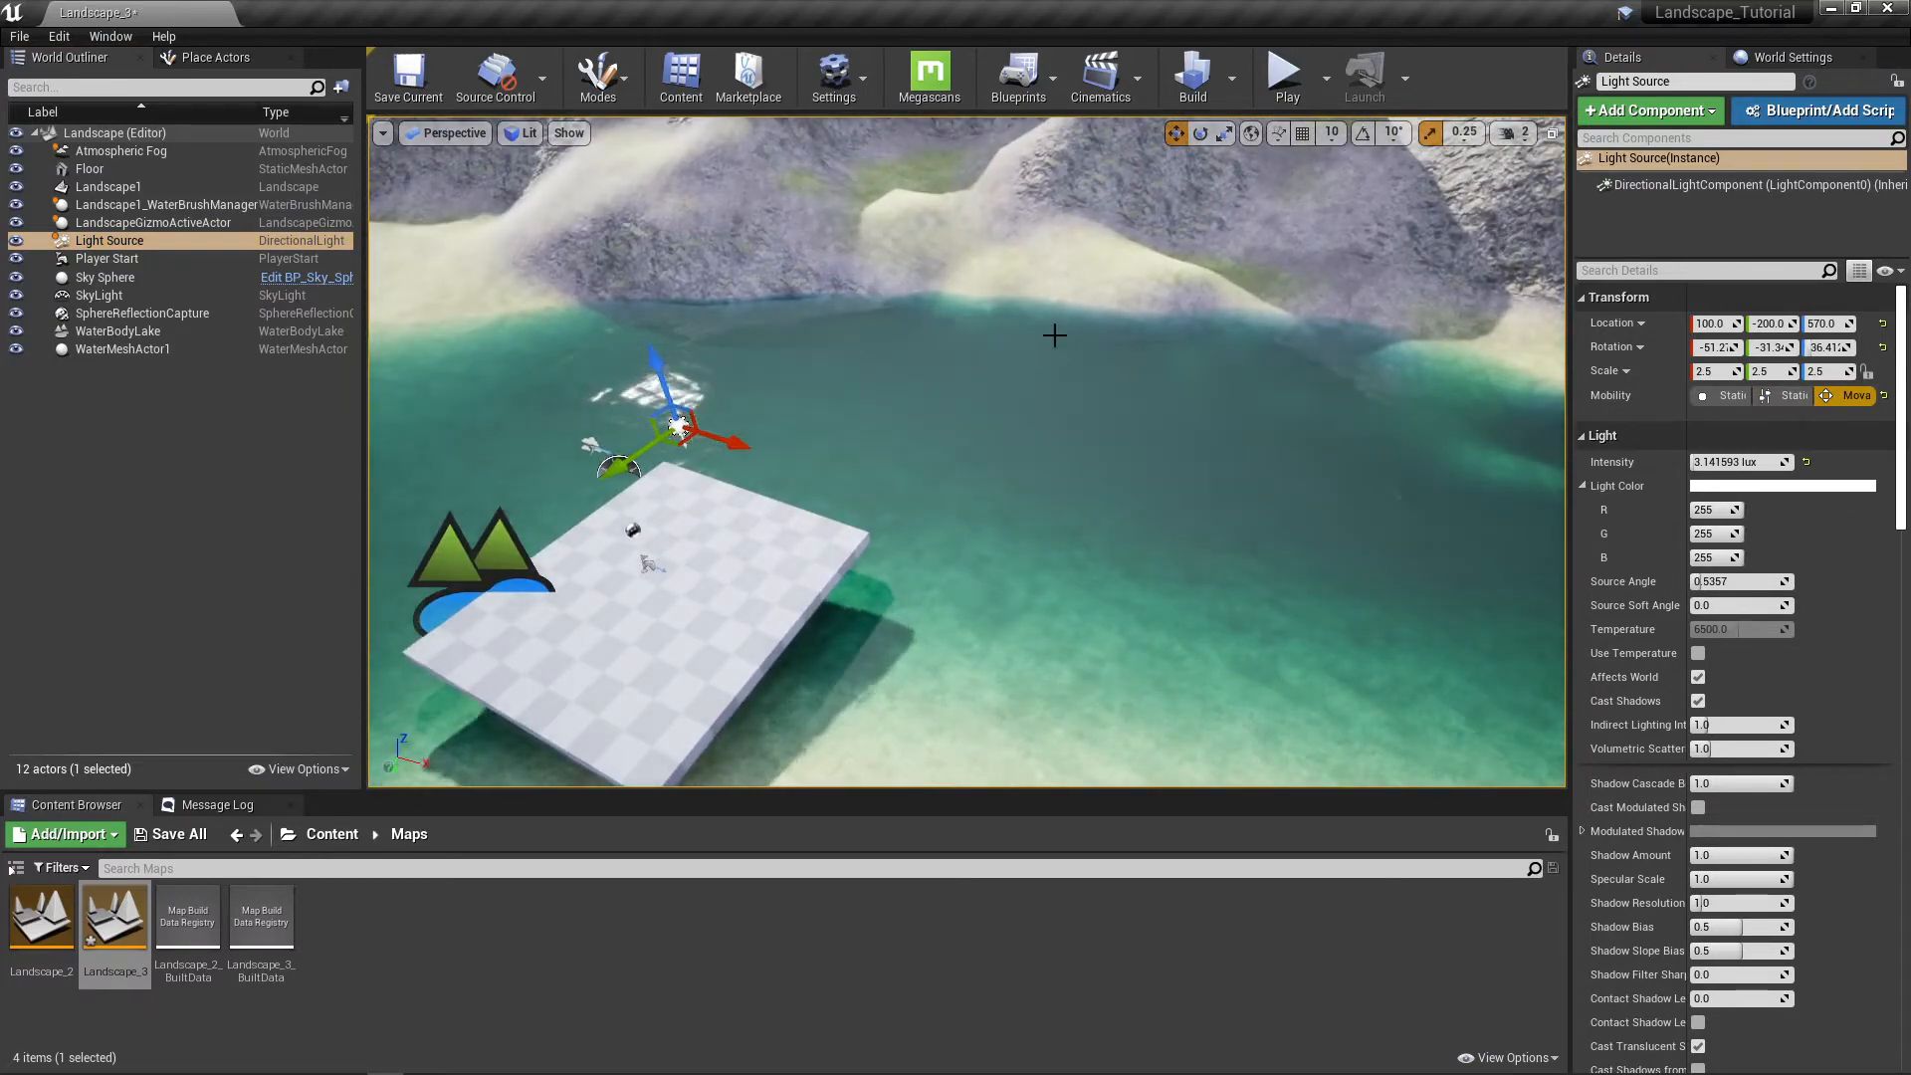
right_drag(1054, 337, 726, 318)
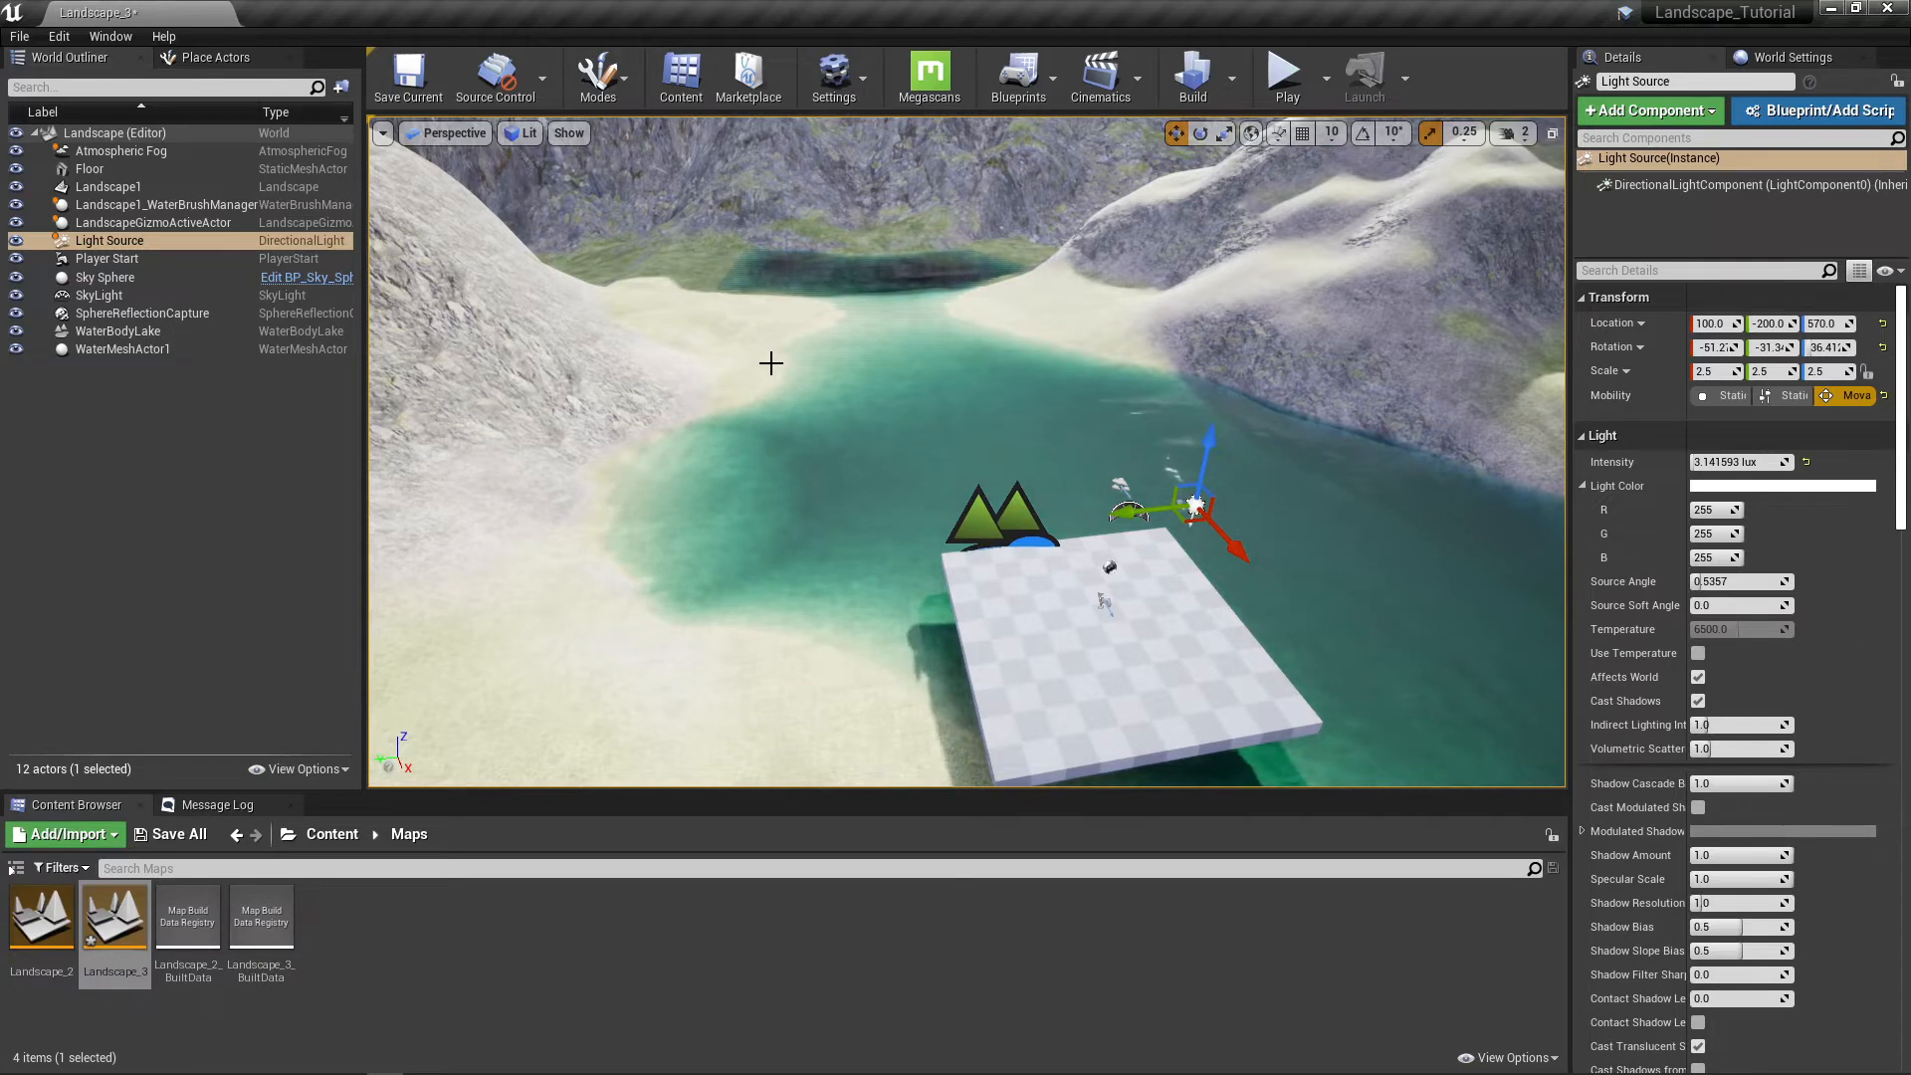
right_drag(768, 364, 777, 379)
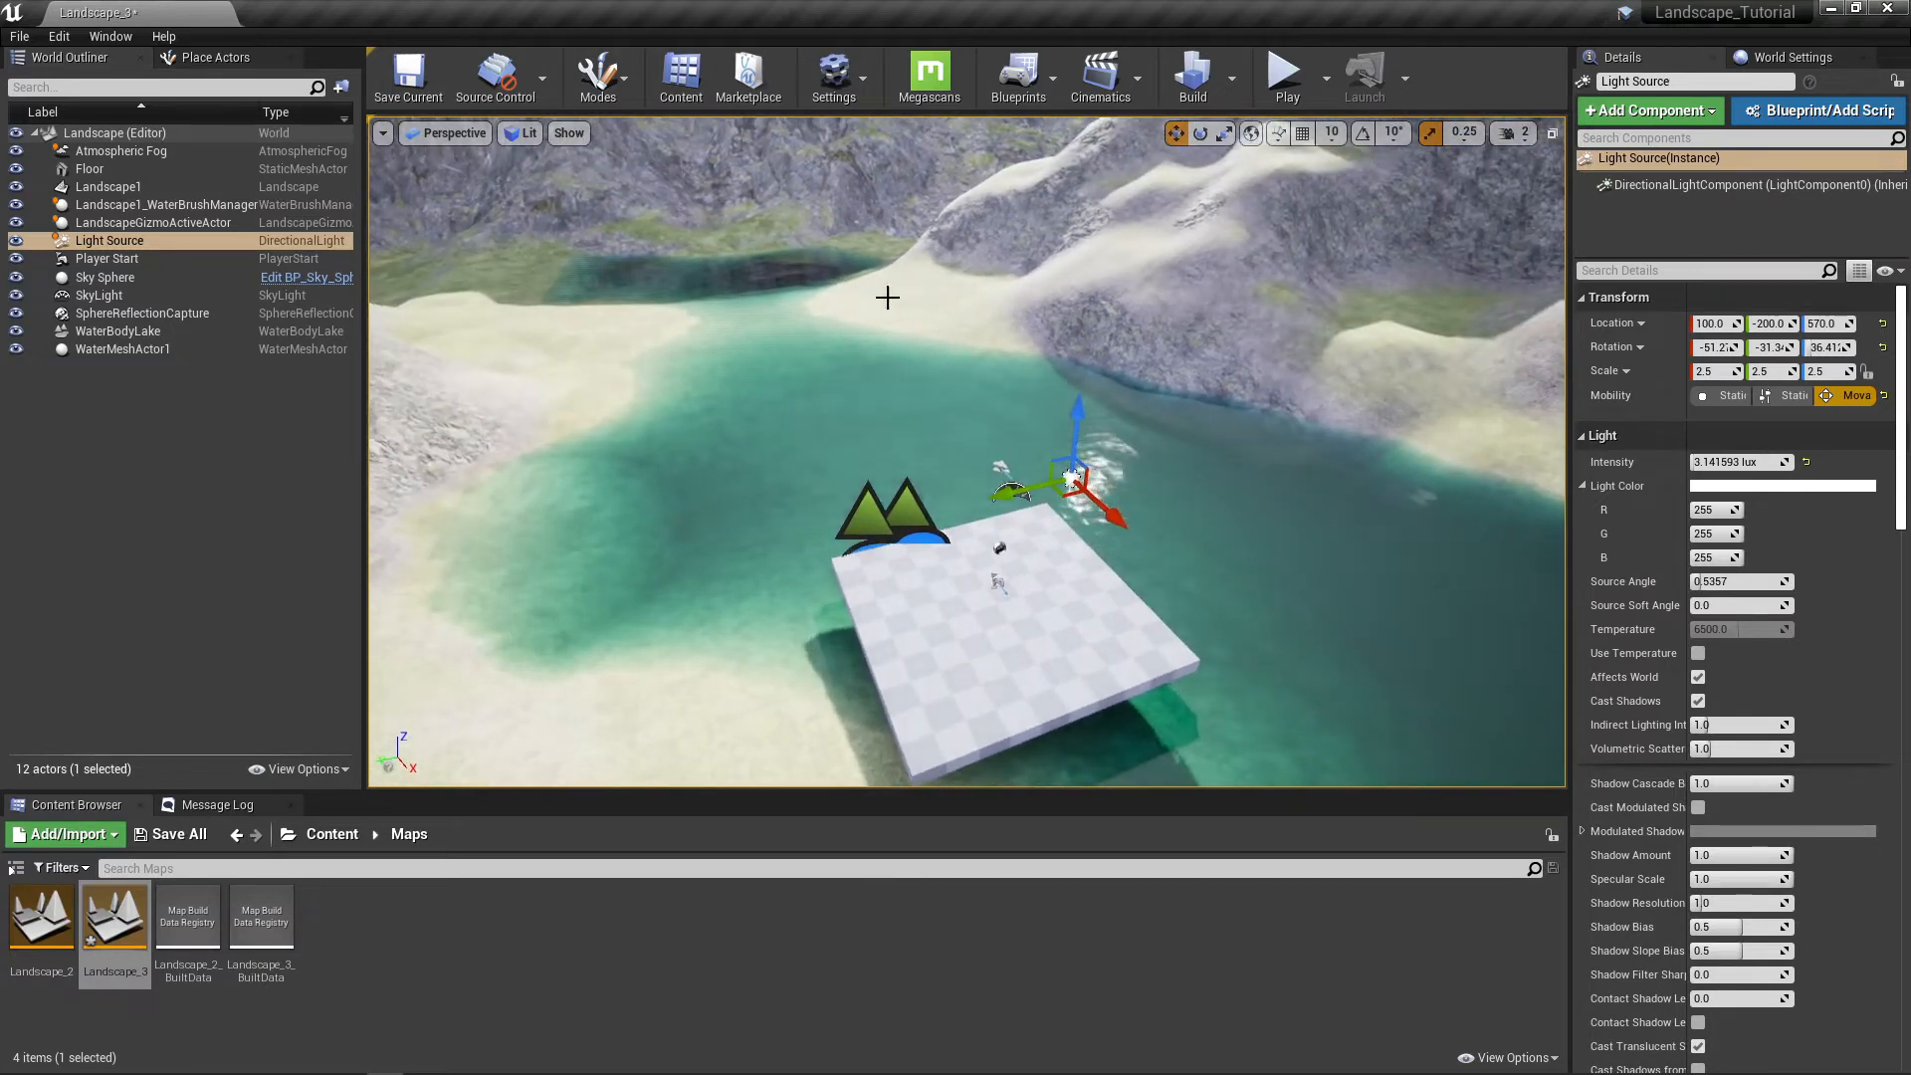
right_drag(680, 334, 712, 345)
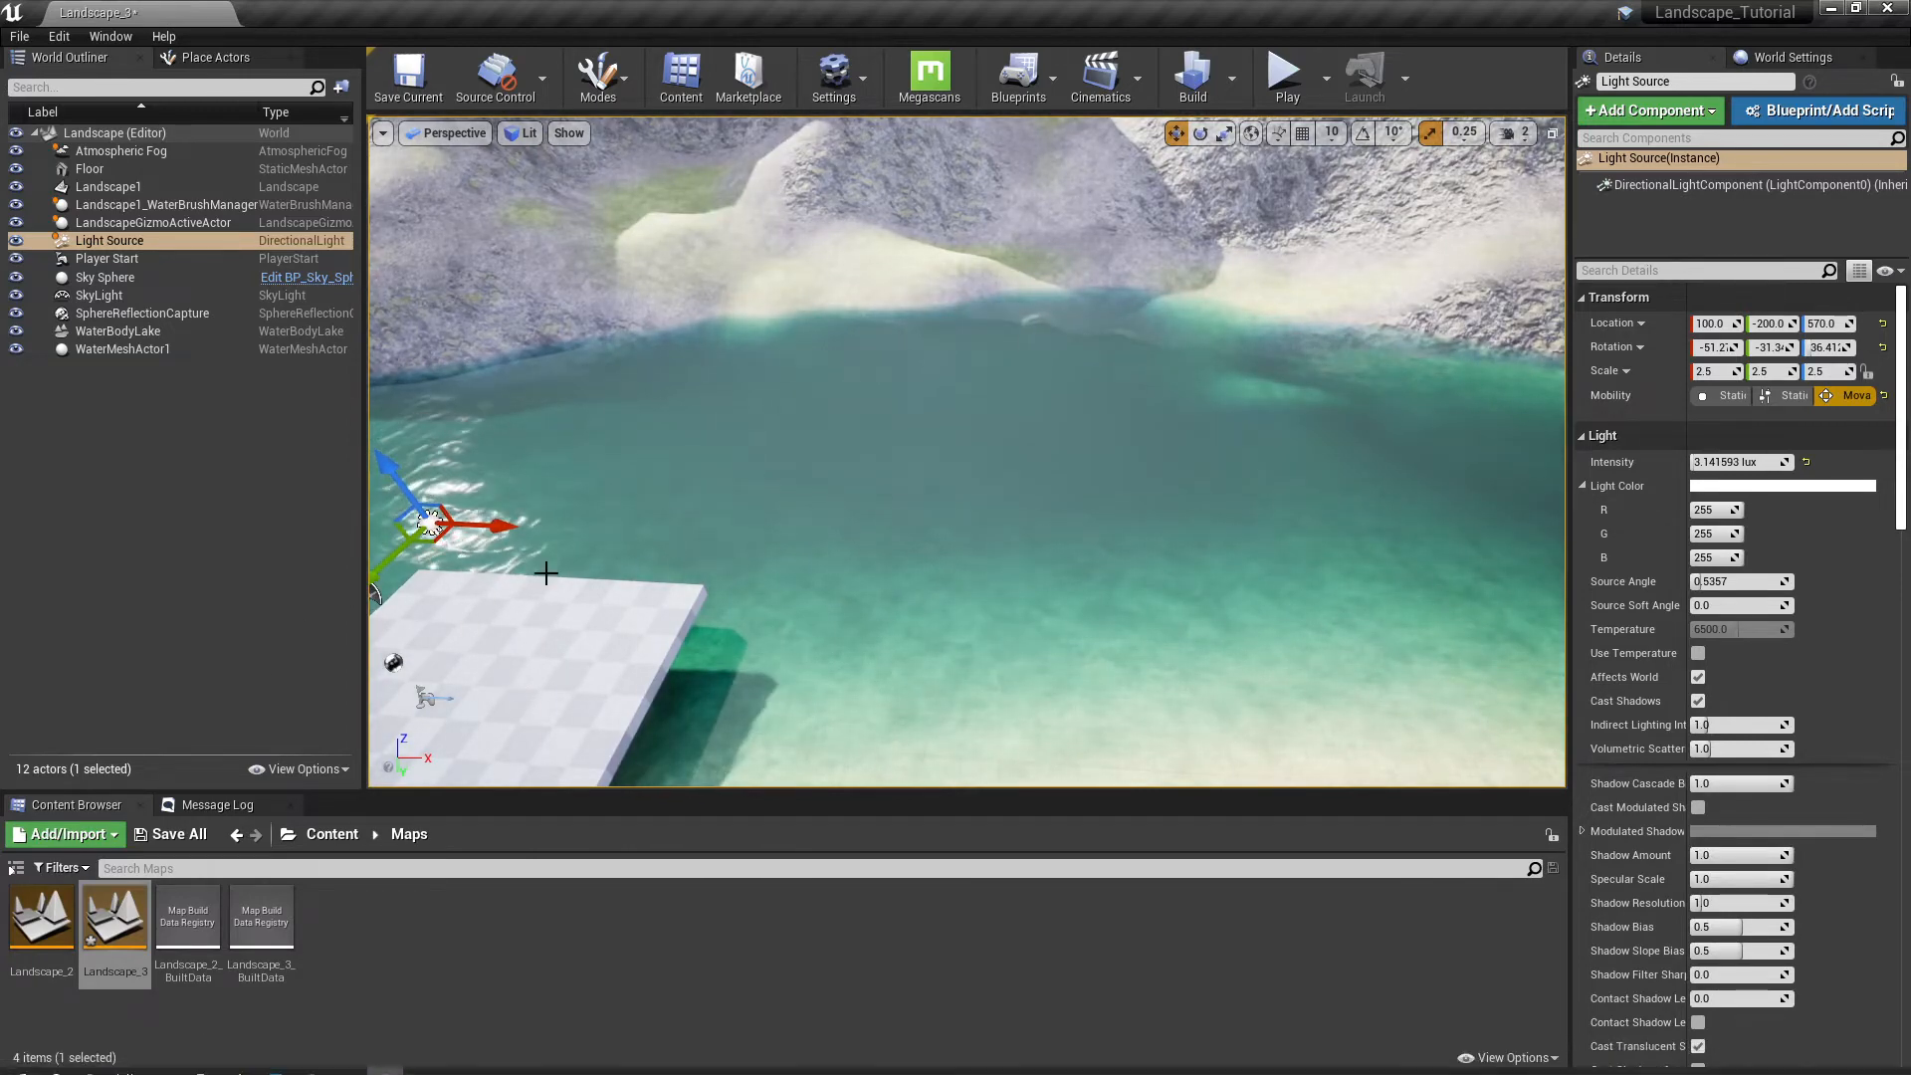
right_drag(598, 533, 498, 535)
right_drag(798, 525, 617, 523)
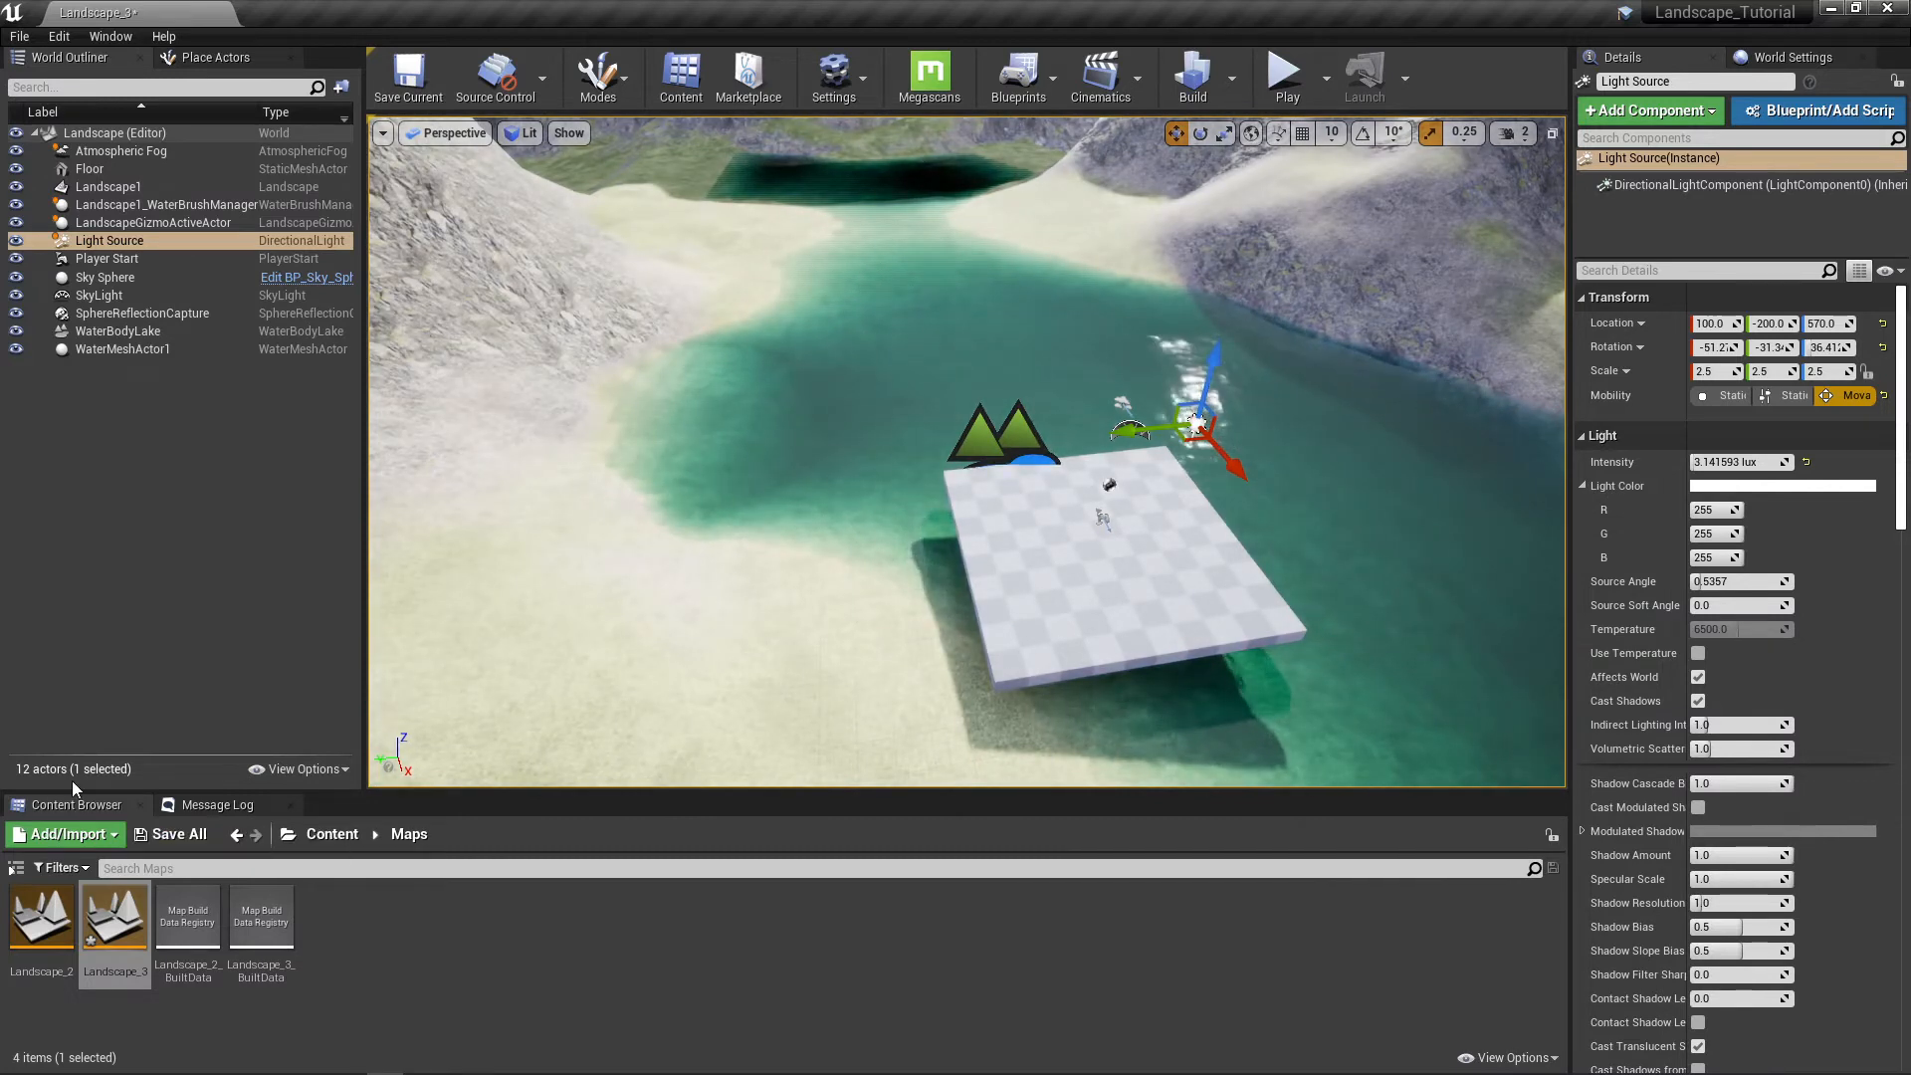
Step: Browse to the Thatching Grass folder within Megascans/3D_Plants and inspect its meshes and Billboard subfolder
click(315, 836)
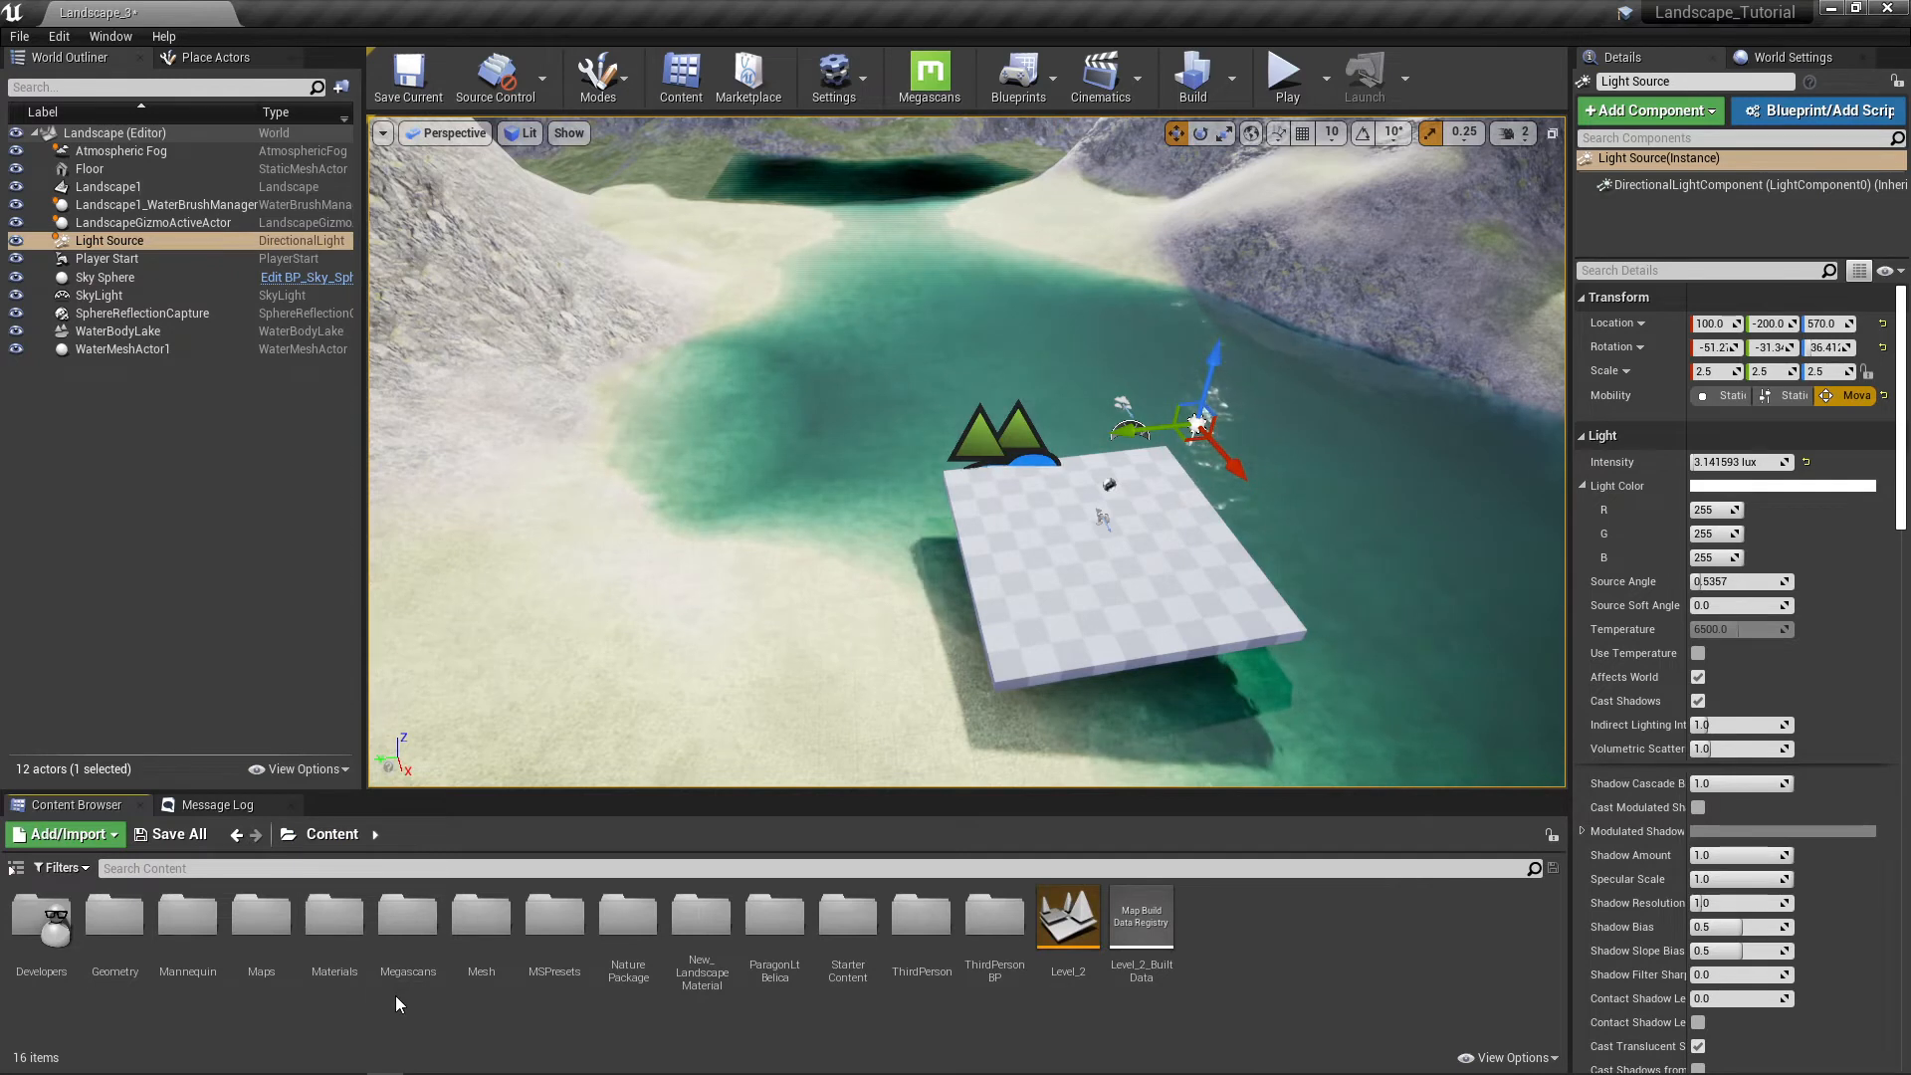
double_click(403, 932)
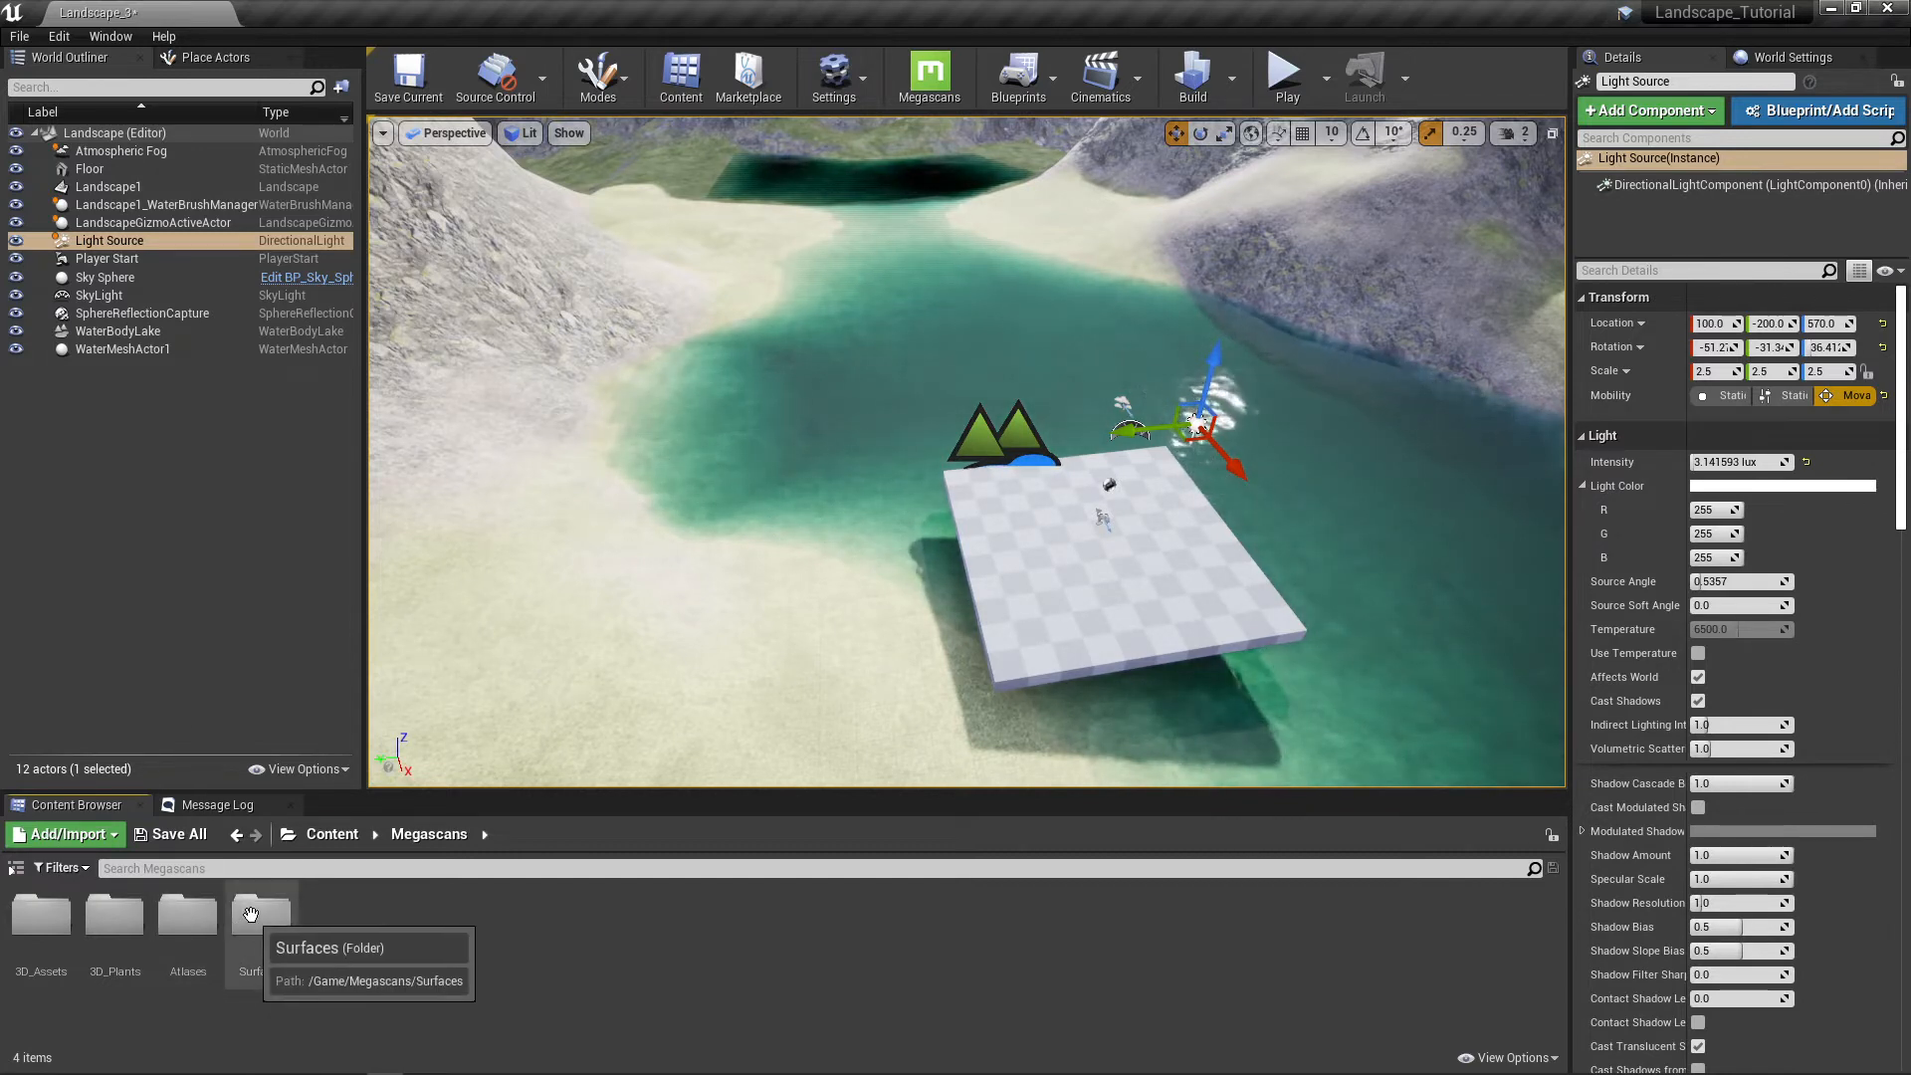
click(127, 921)
double_click(128, 920)
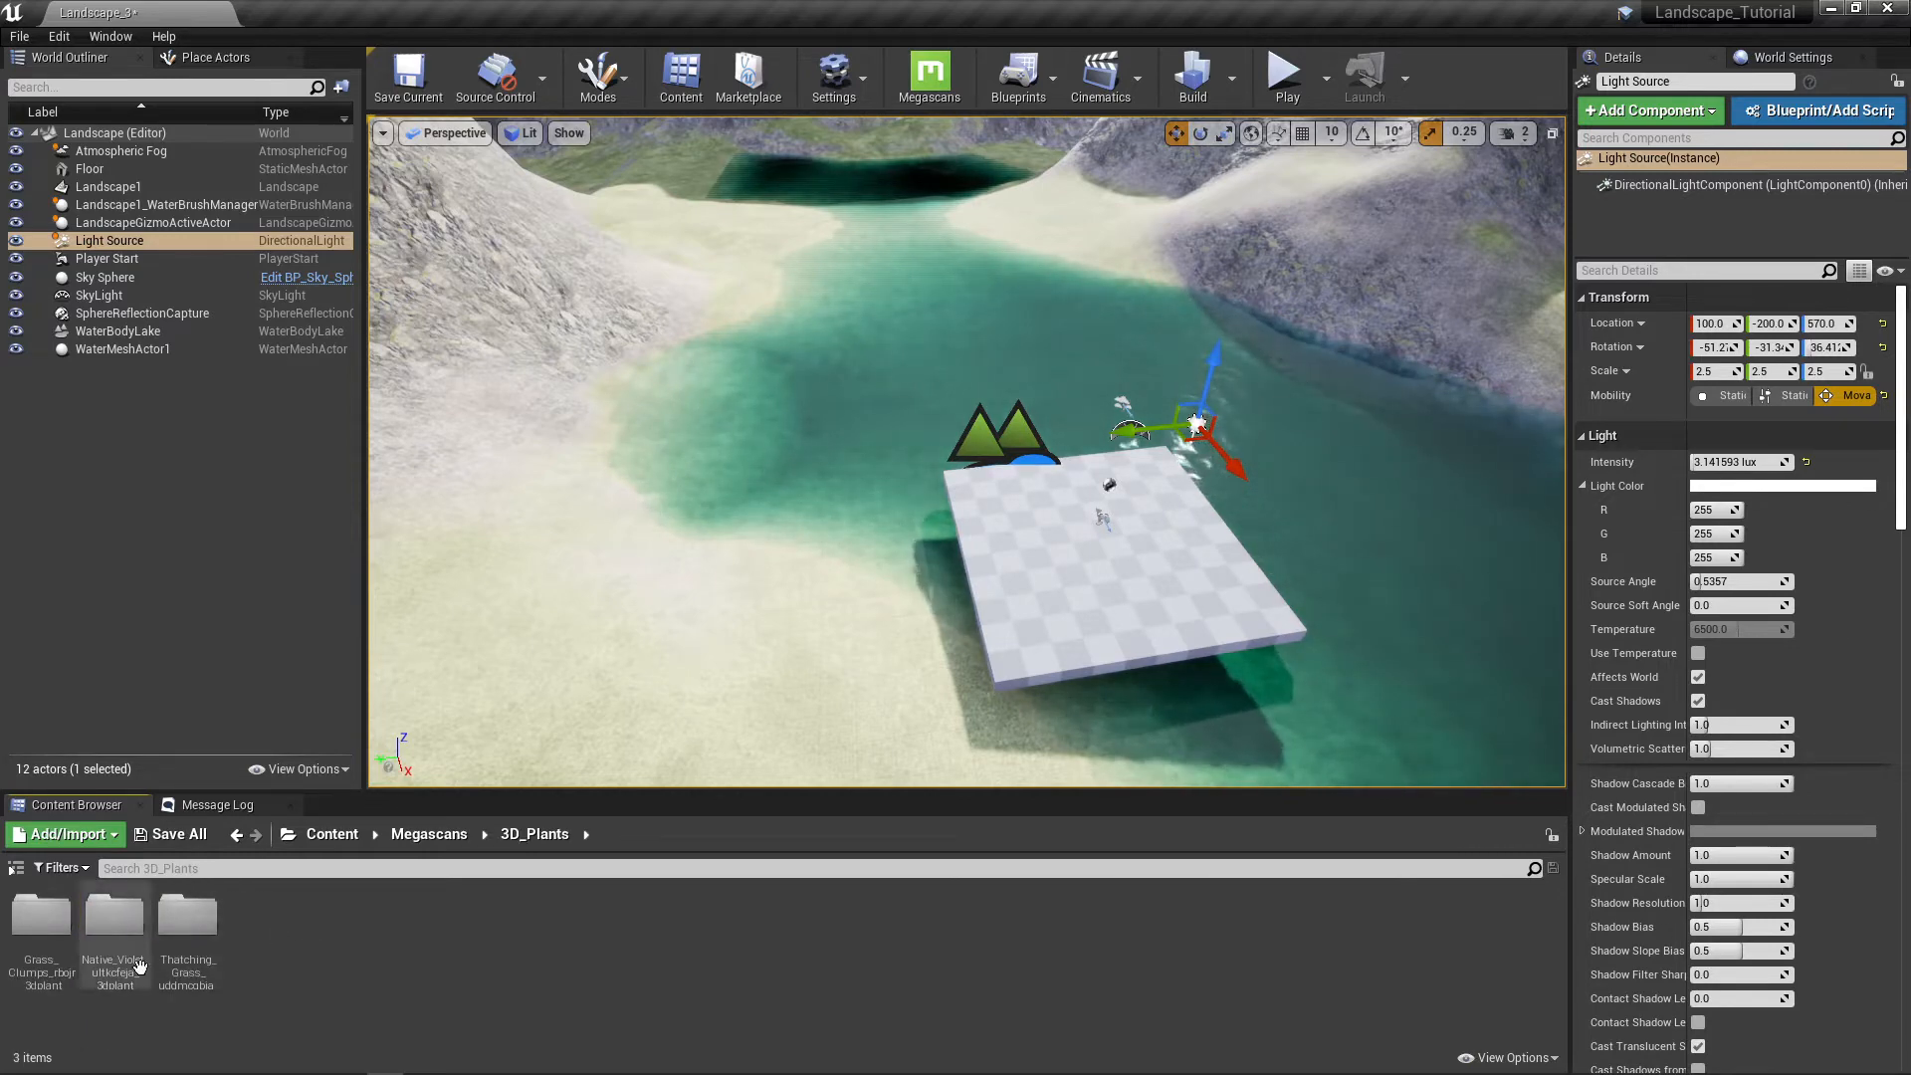
click(181, 908)
double_click(181, 909)
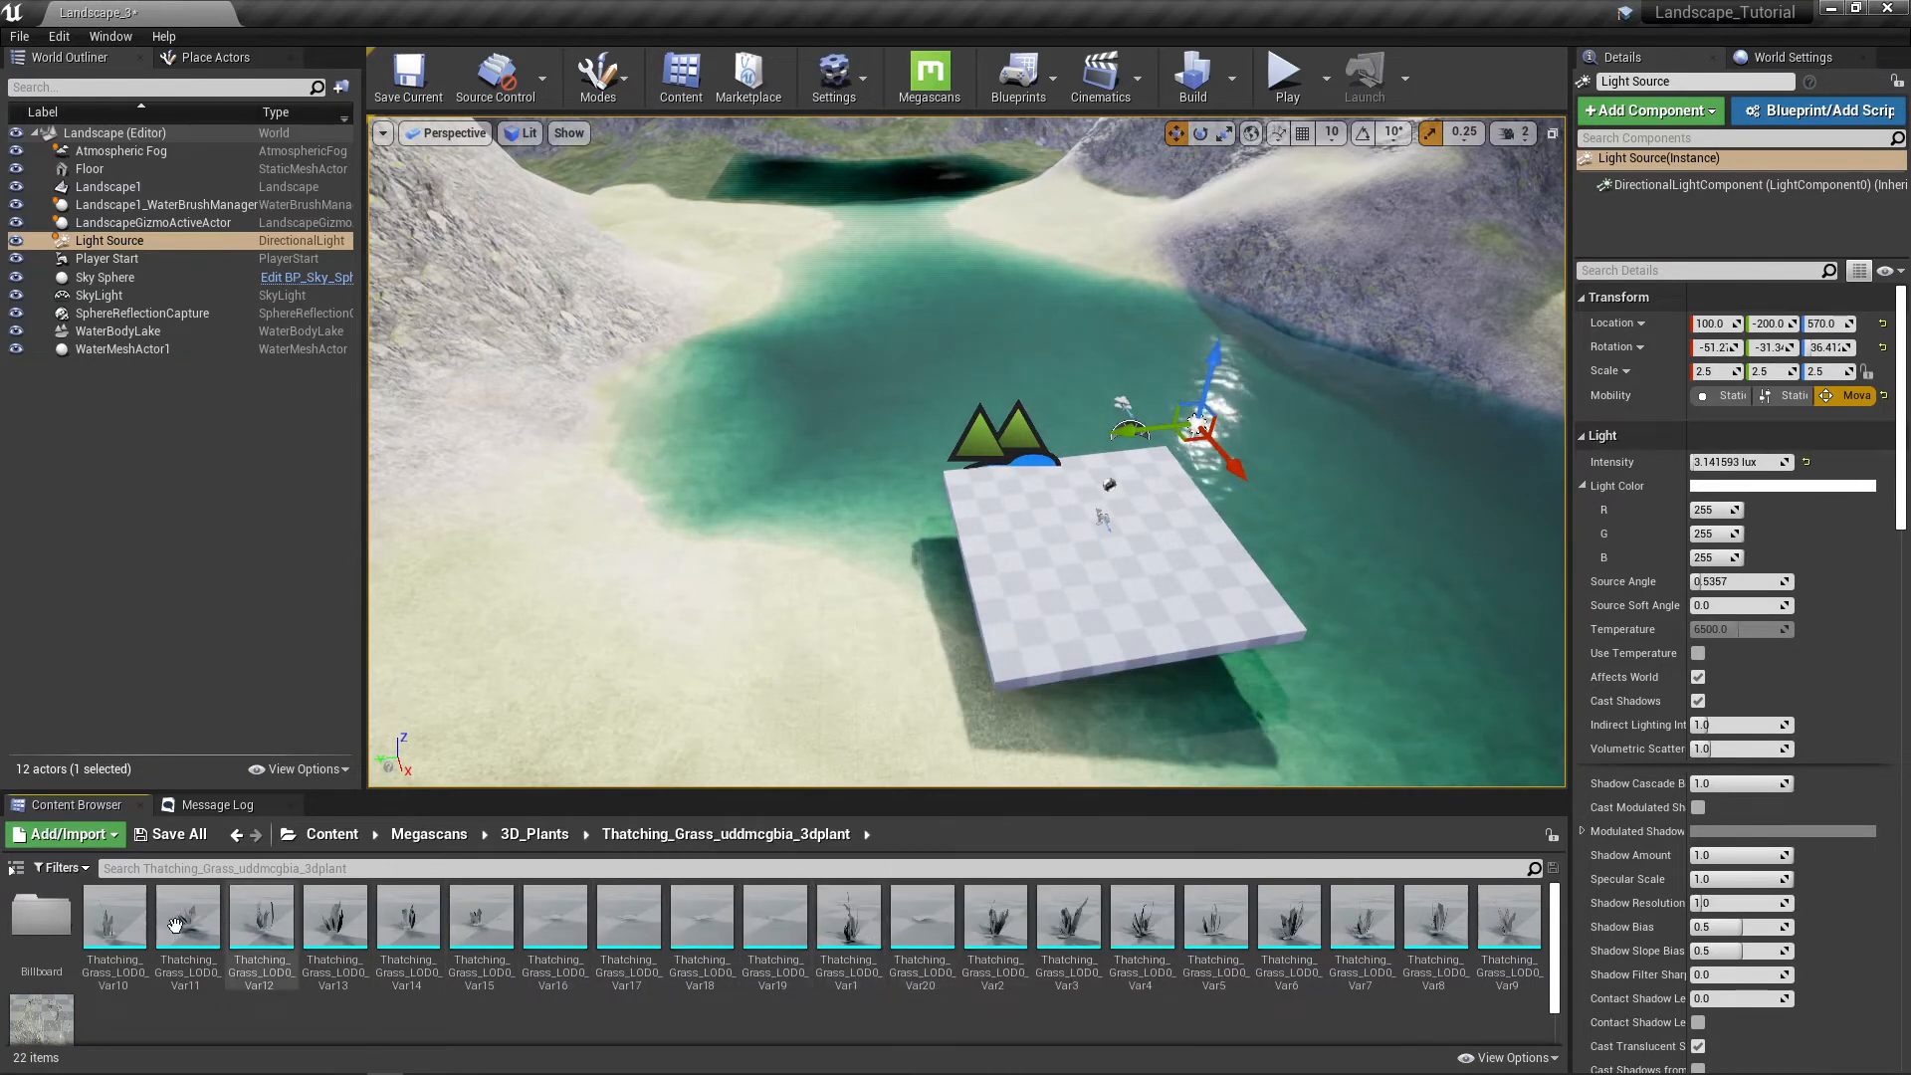
double_click(66, 931)
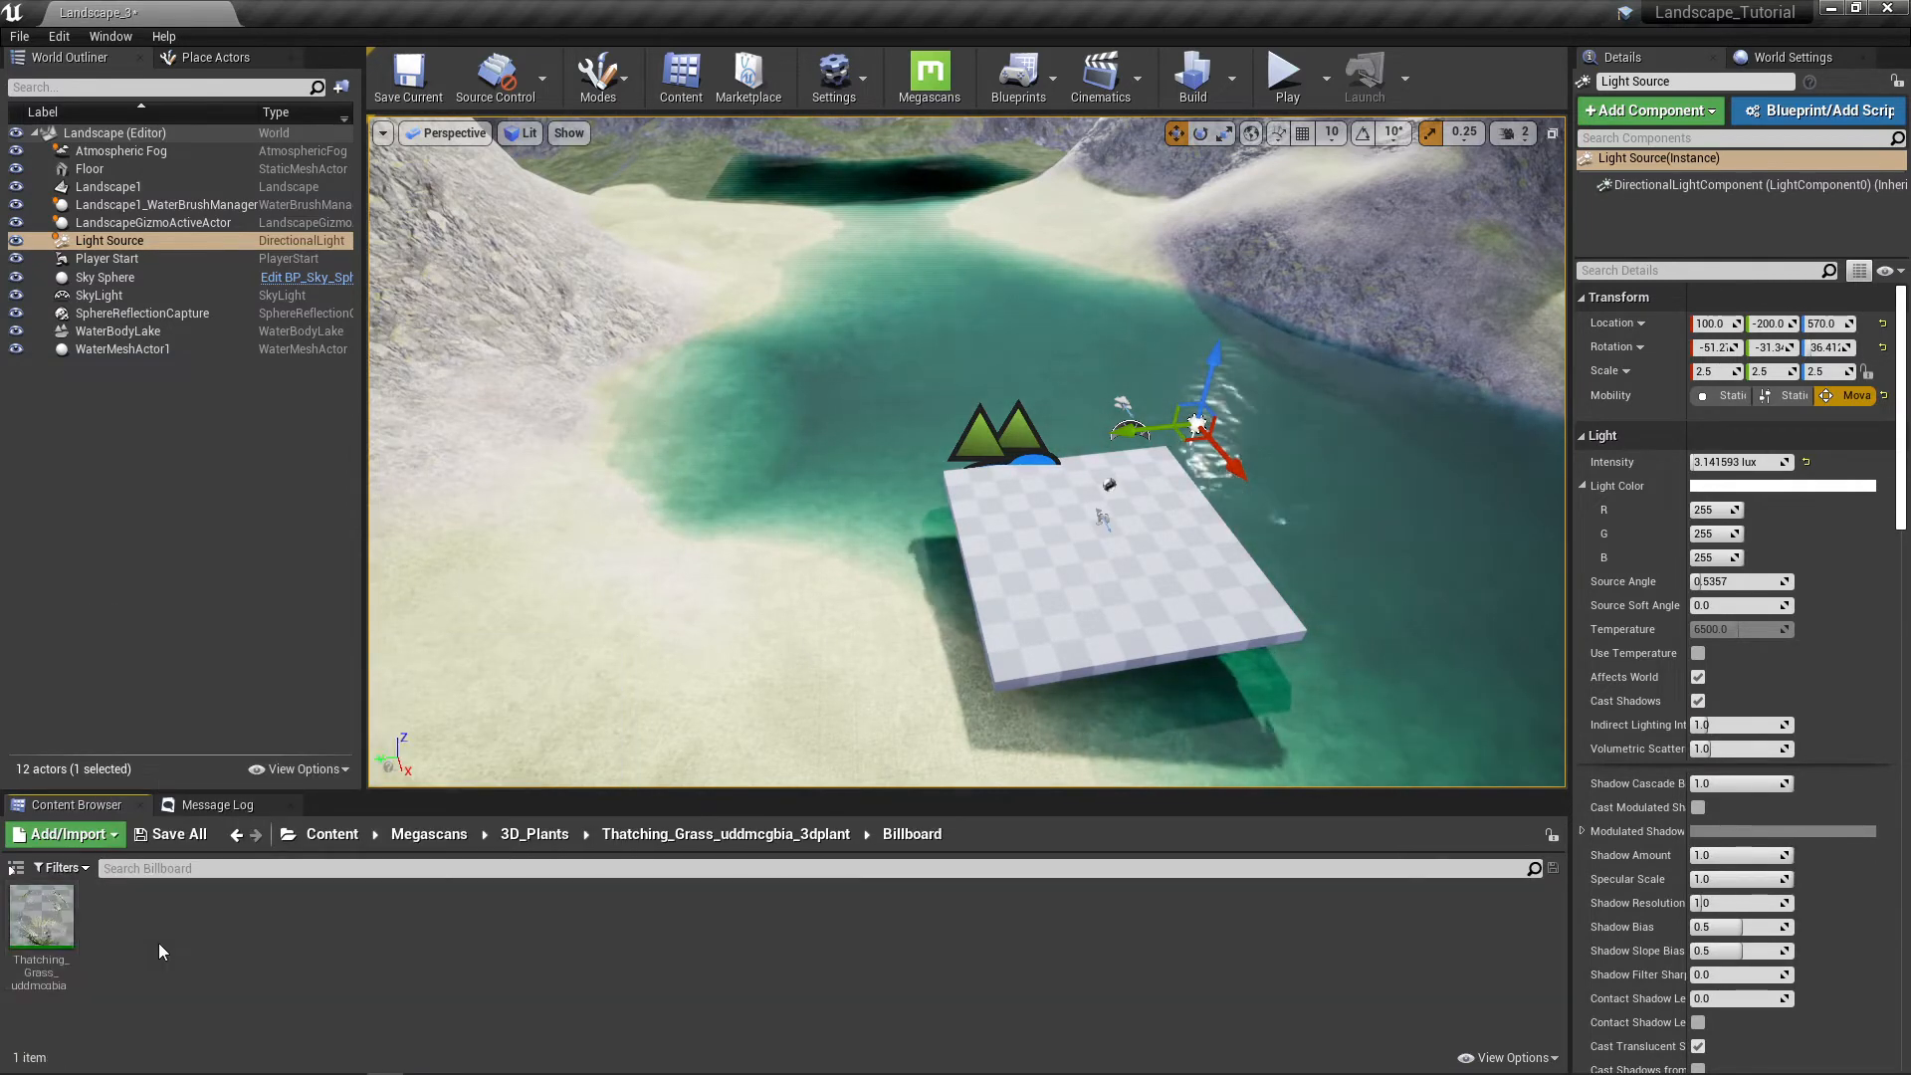
Step: Go back to the Megascans 3D_Plants folder and open the Foliage subfolder of Grass_Clumps
click(519, 839)
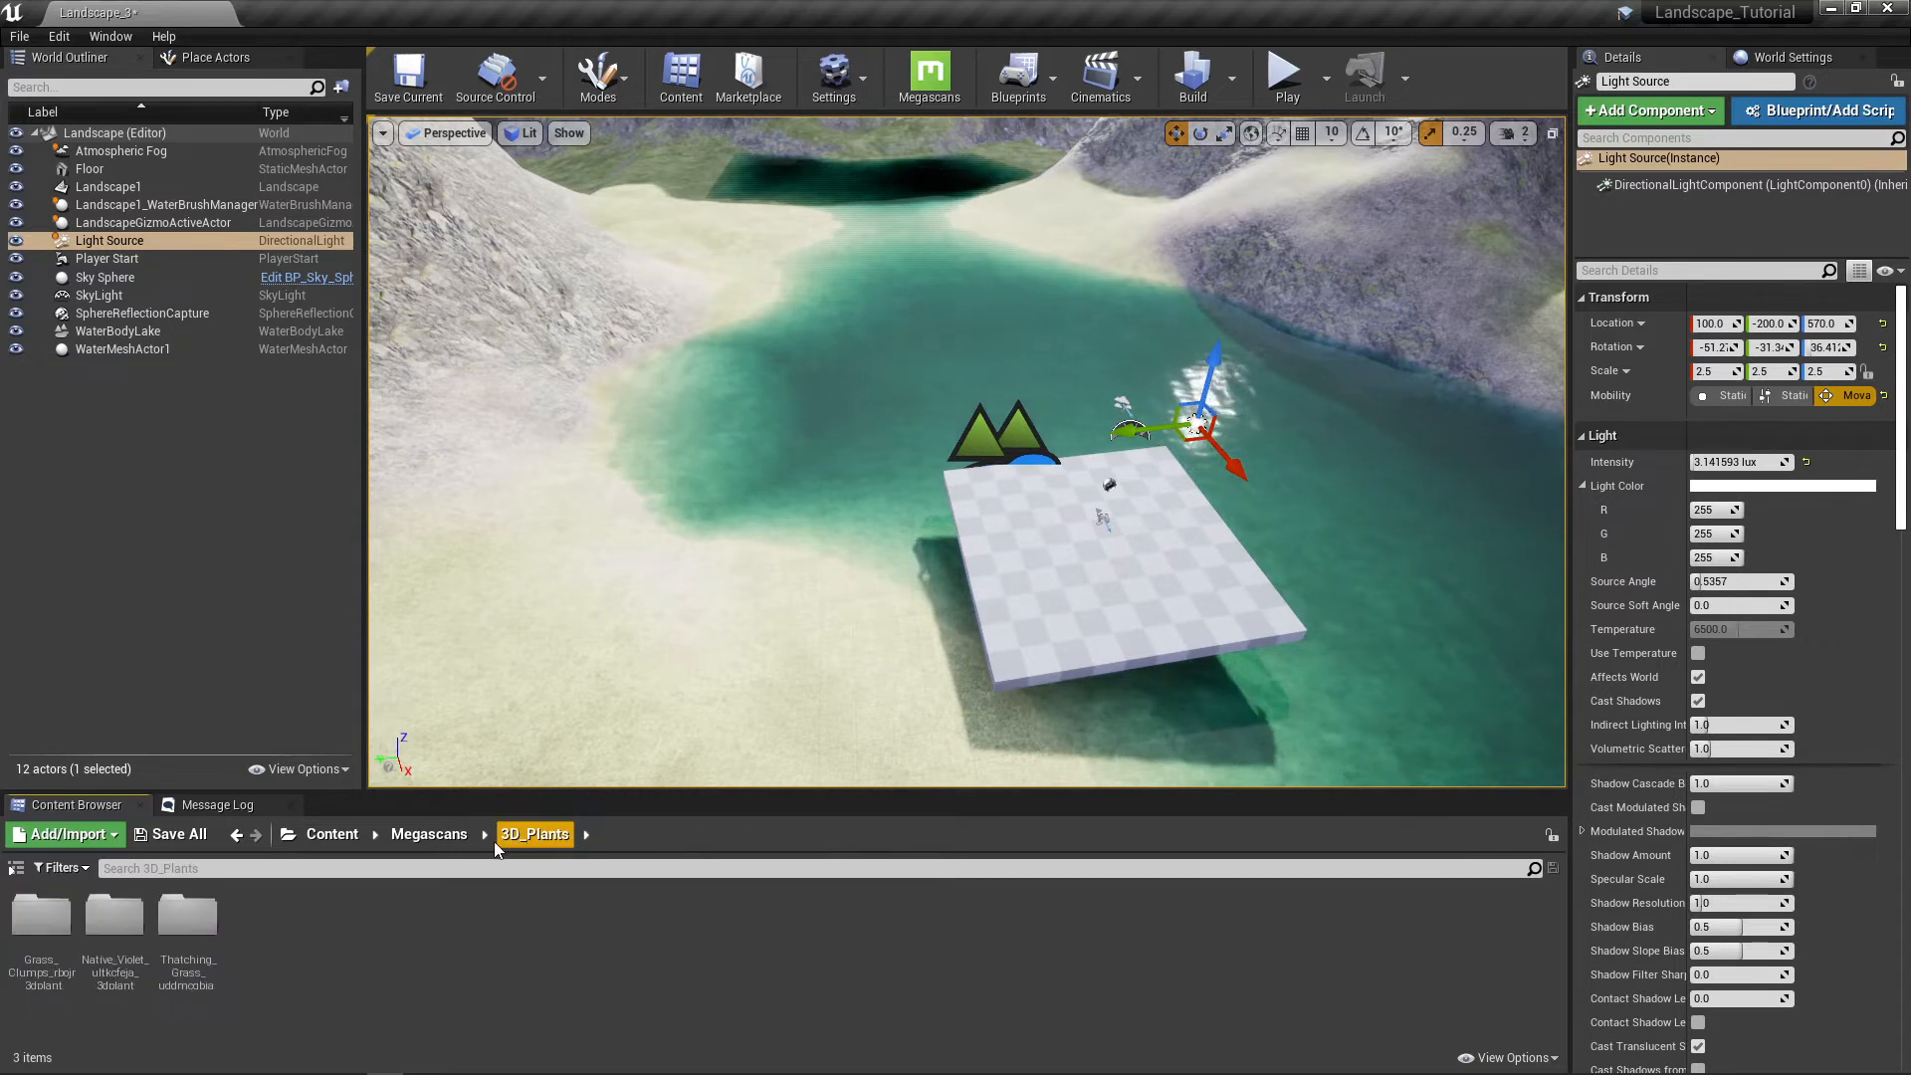
click(443, 840)
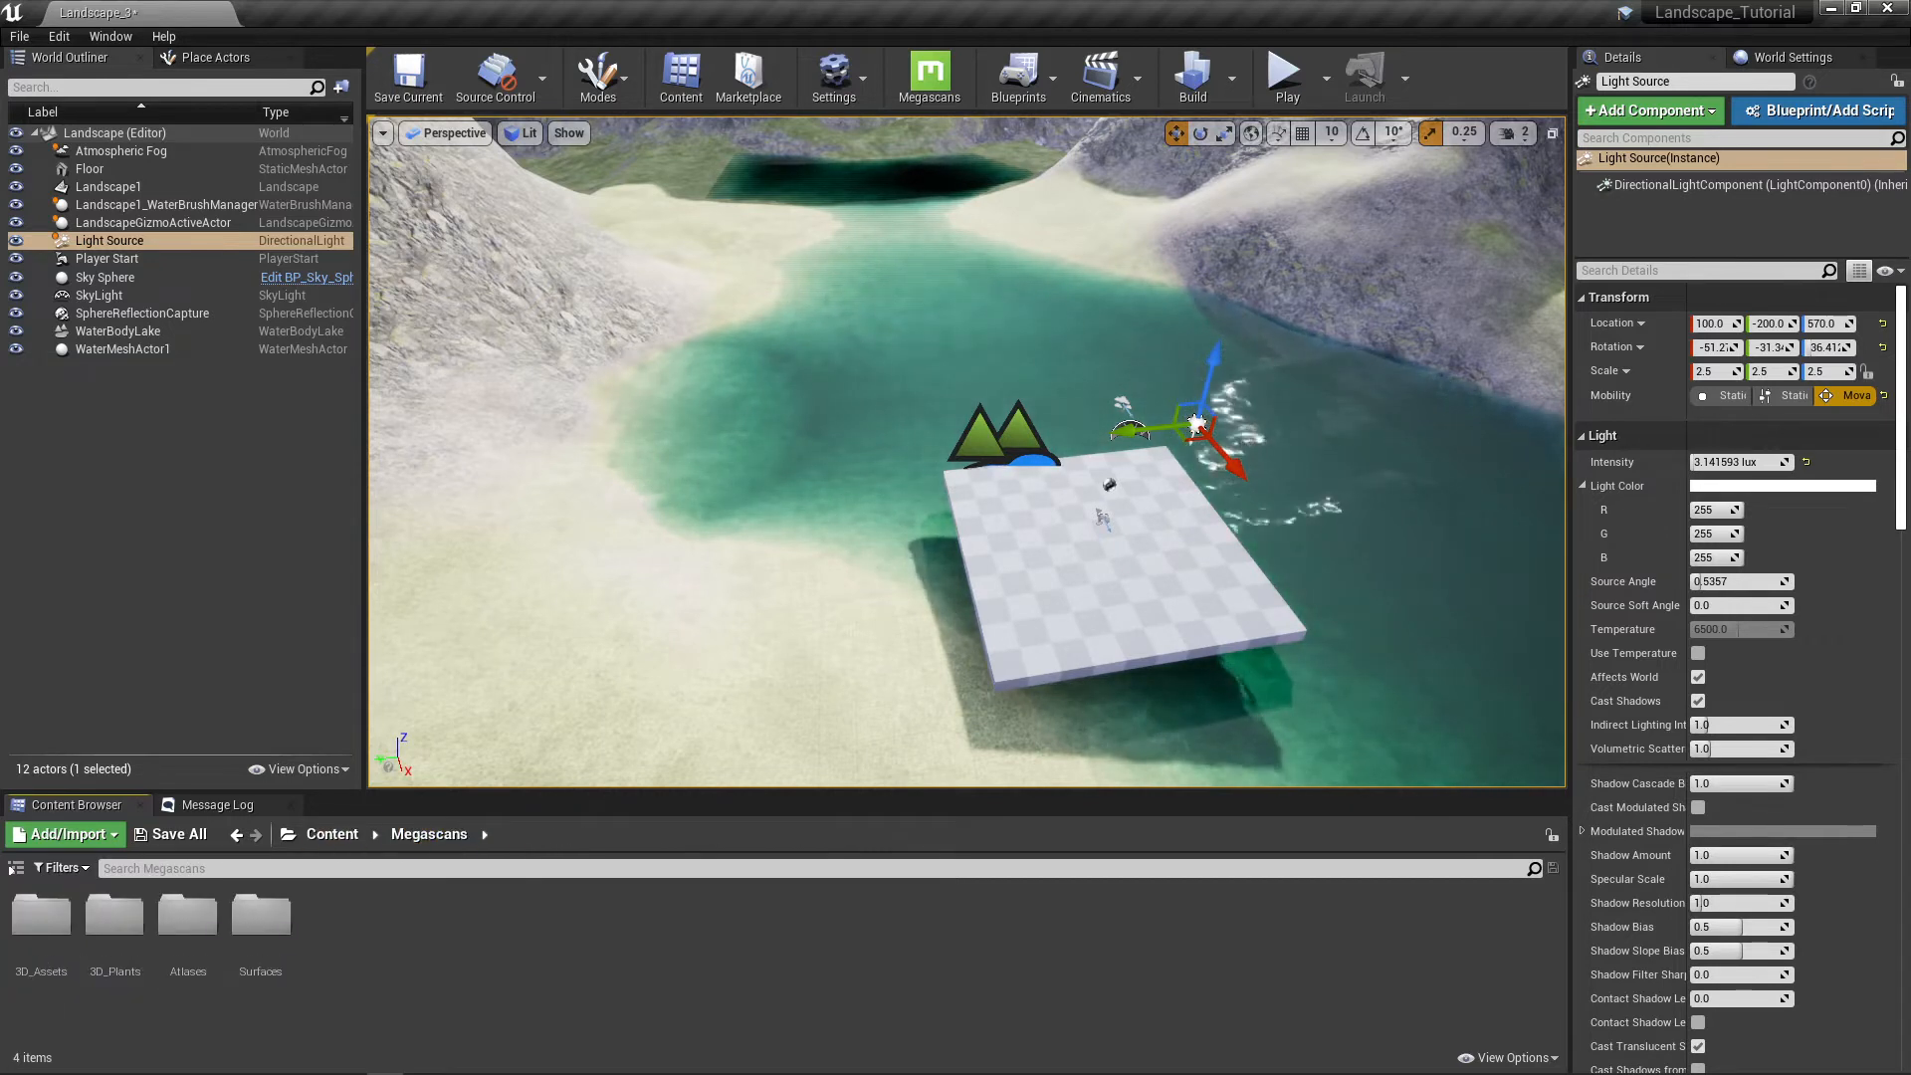
double_click(115, 915)
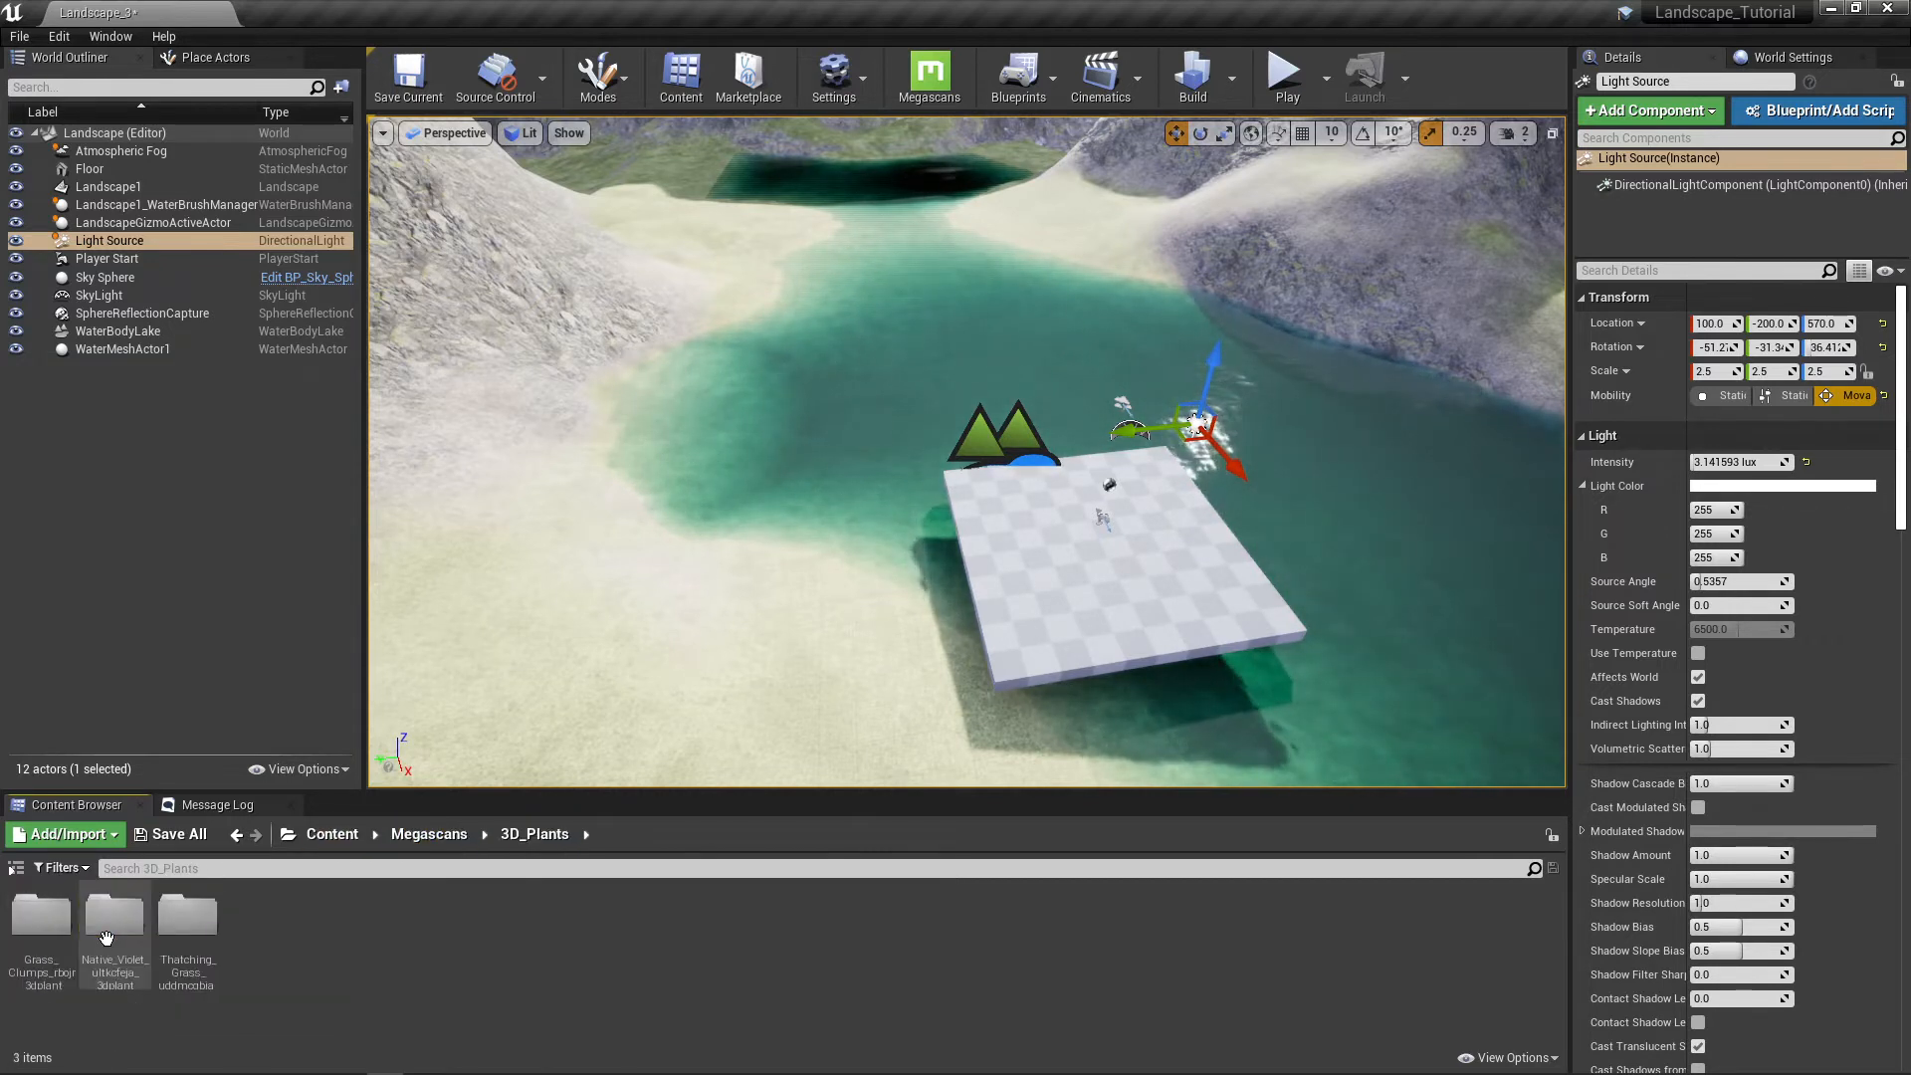
double_click(49, 928)
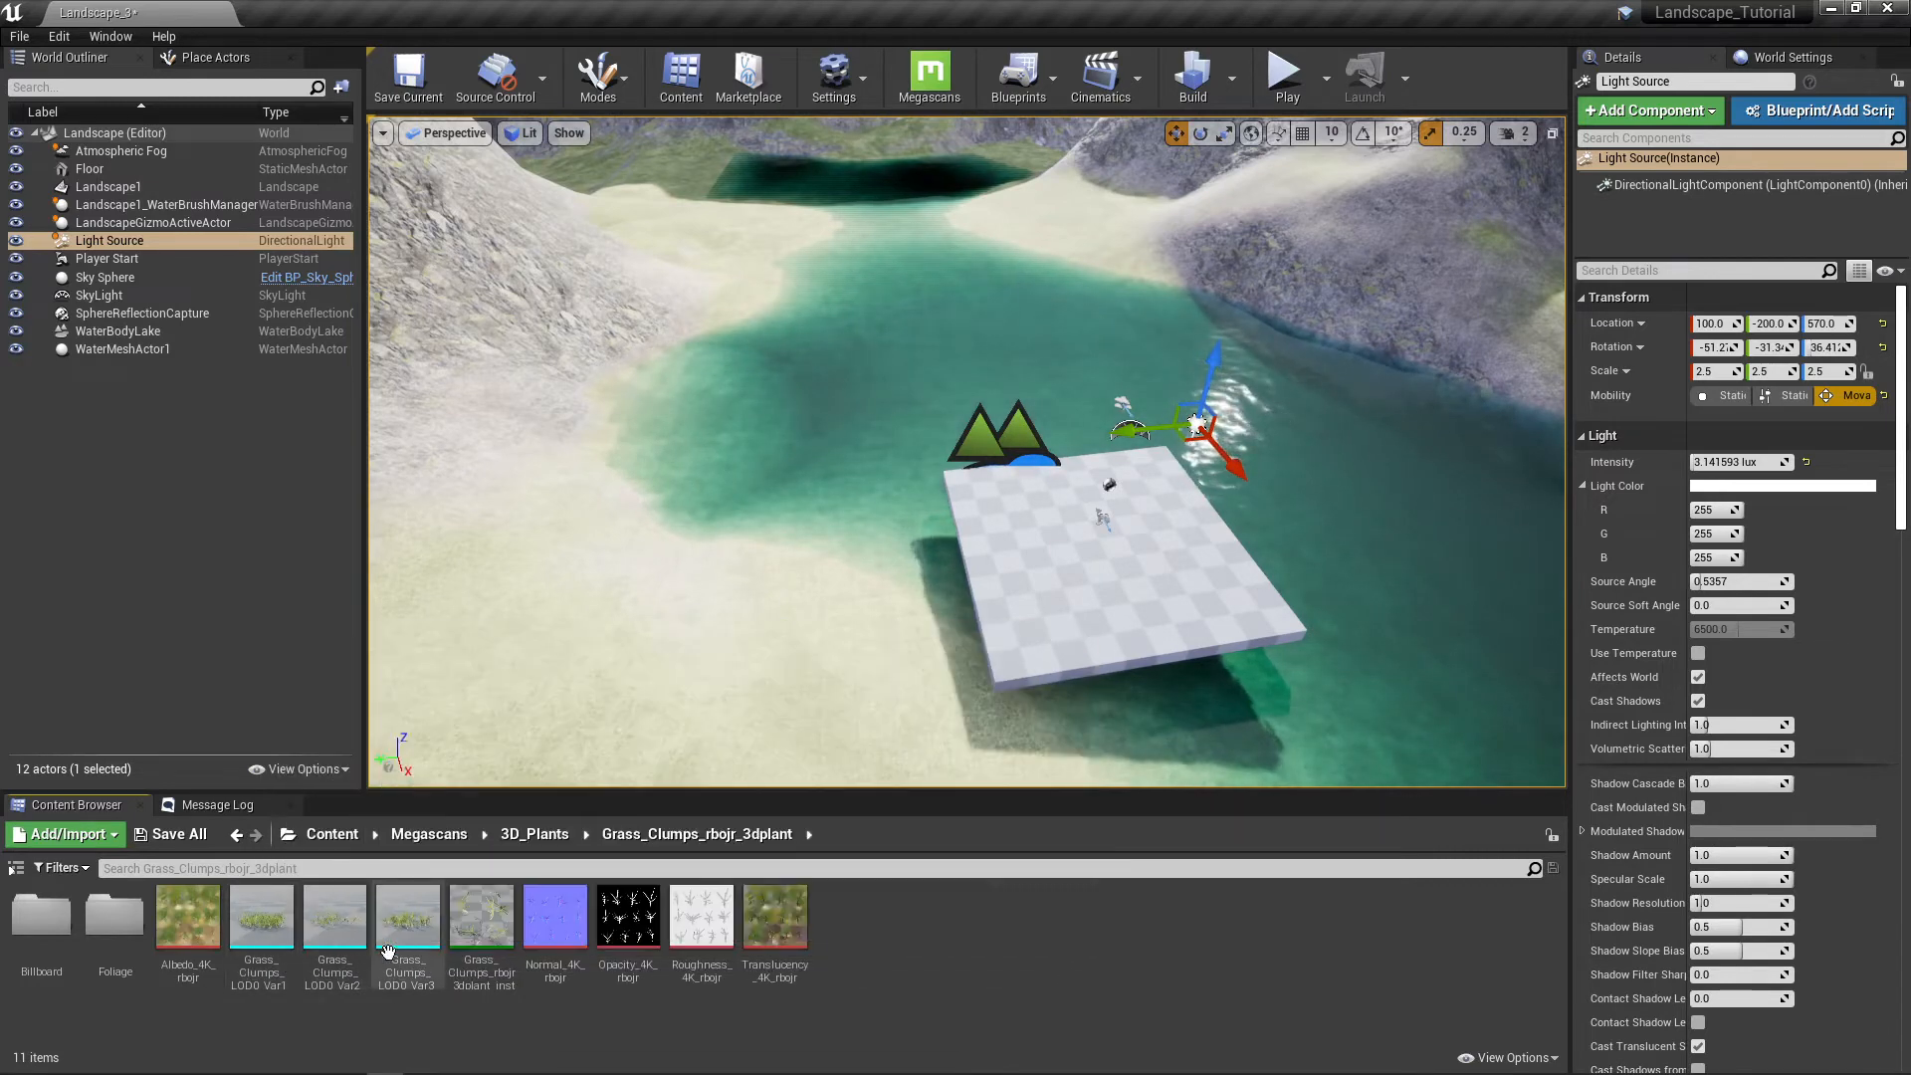
click(105, 918)
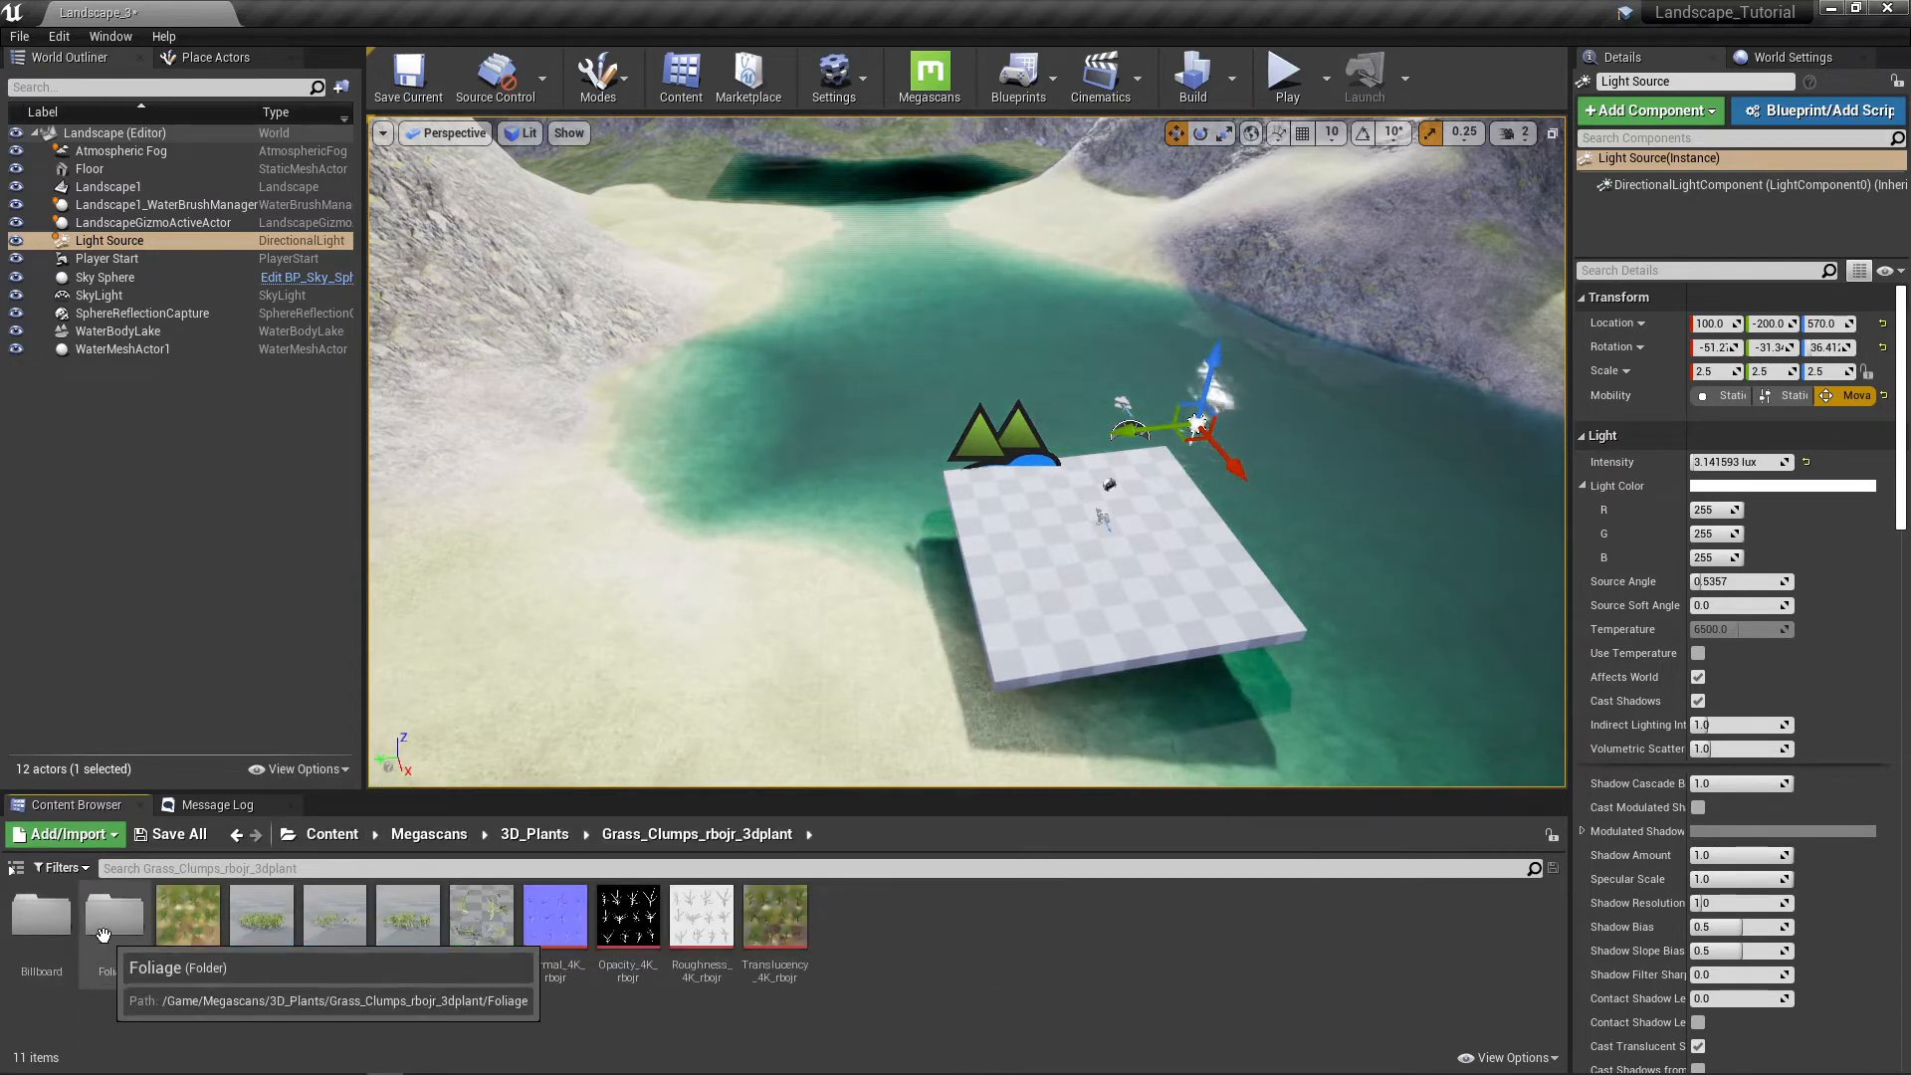
double_click(104, 920)
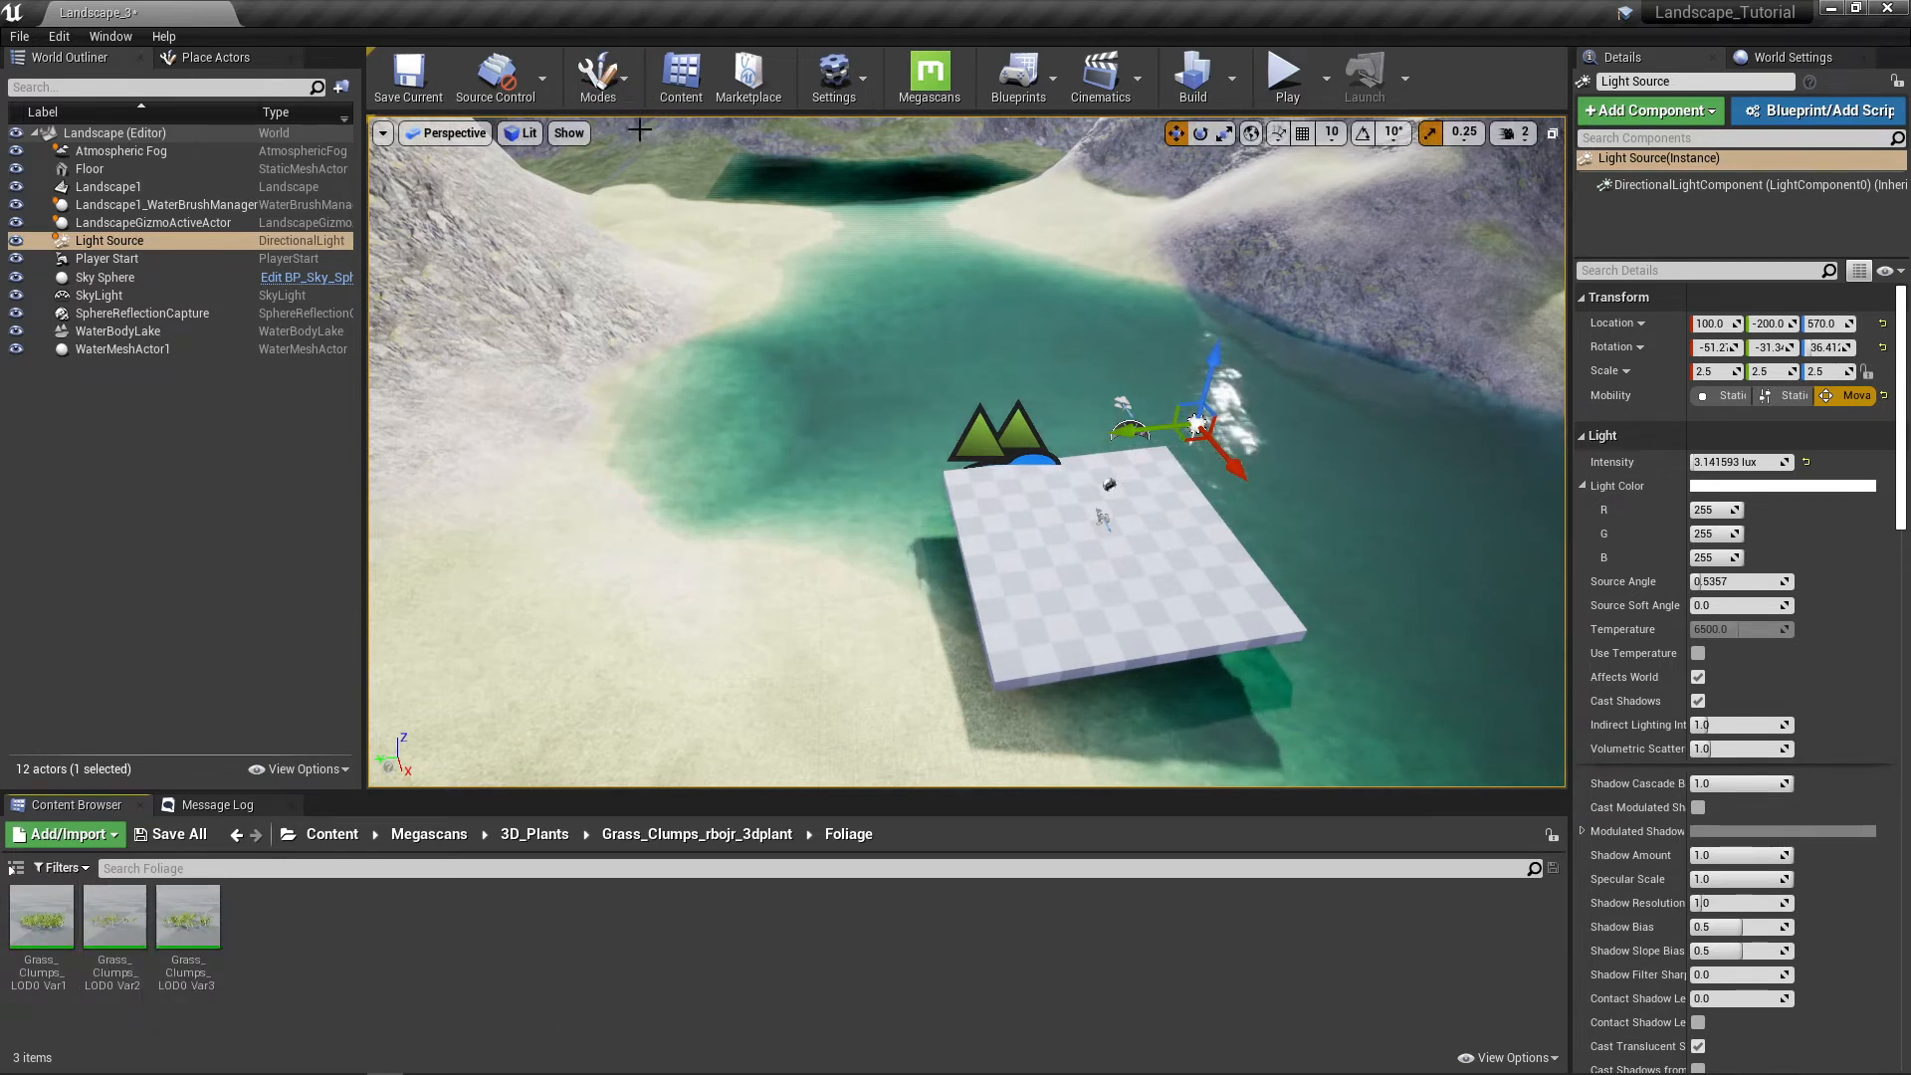
Step: Switch to Foliage mode and add all three Grass_Clumps foliage variants to the foliage type list
click(618, 84)
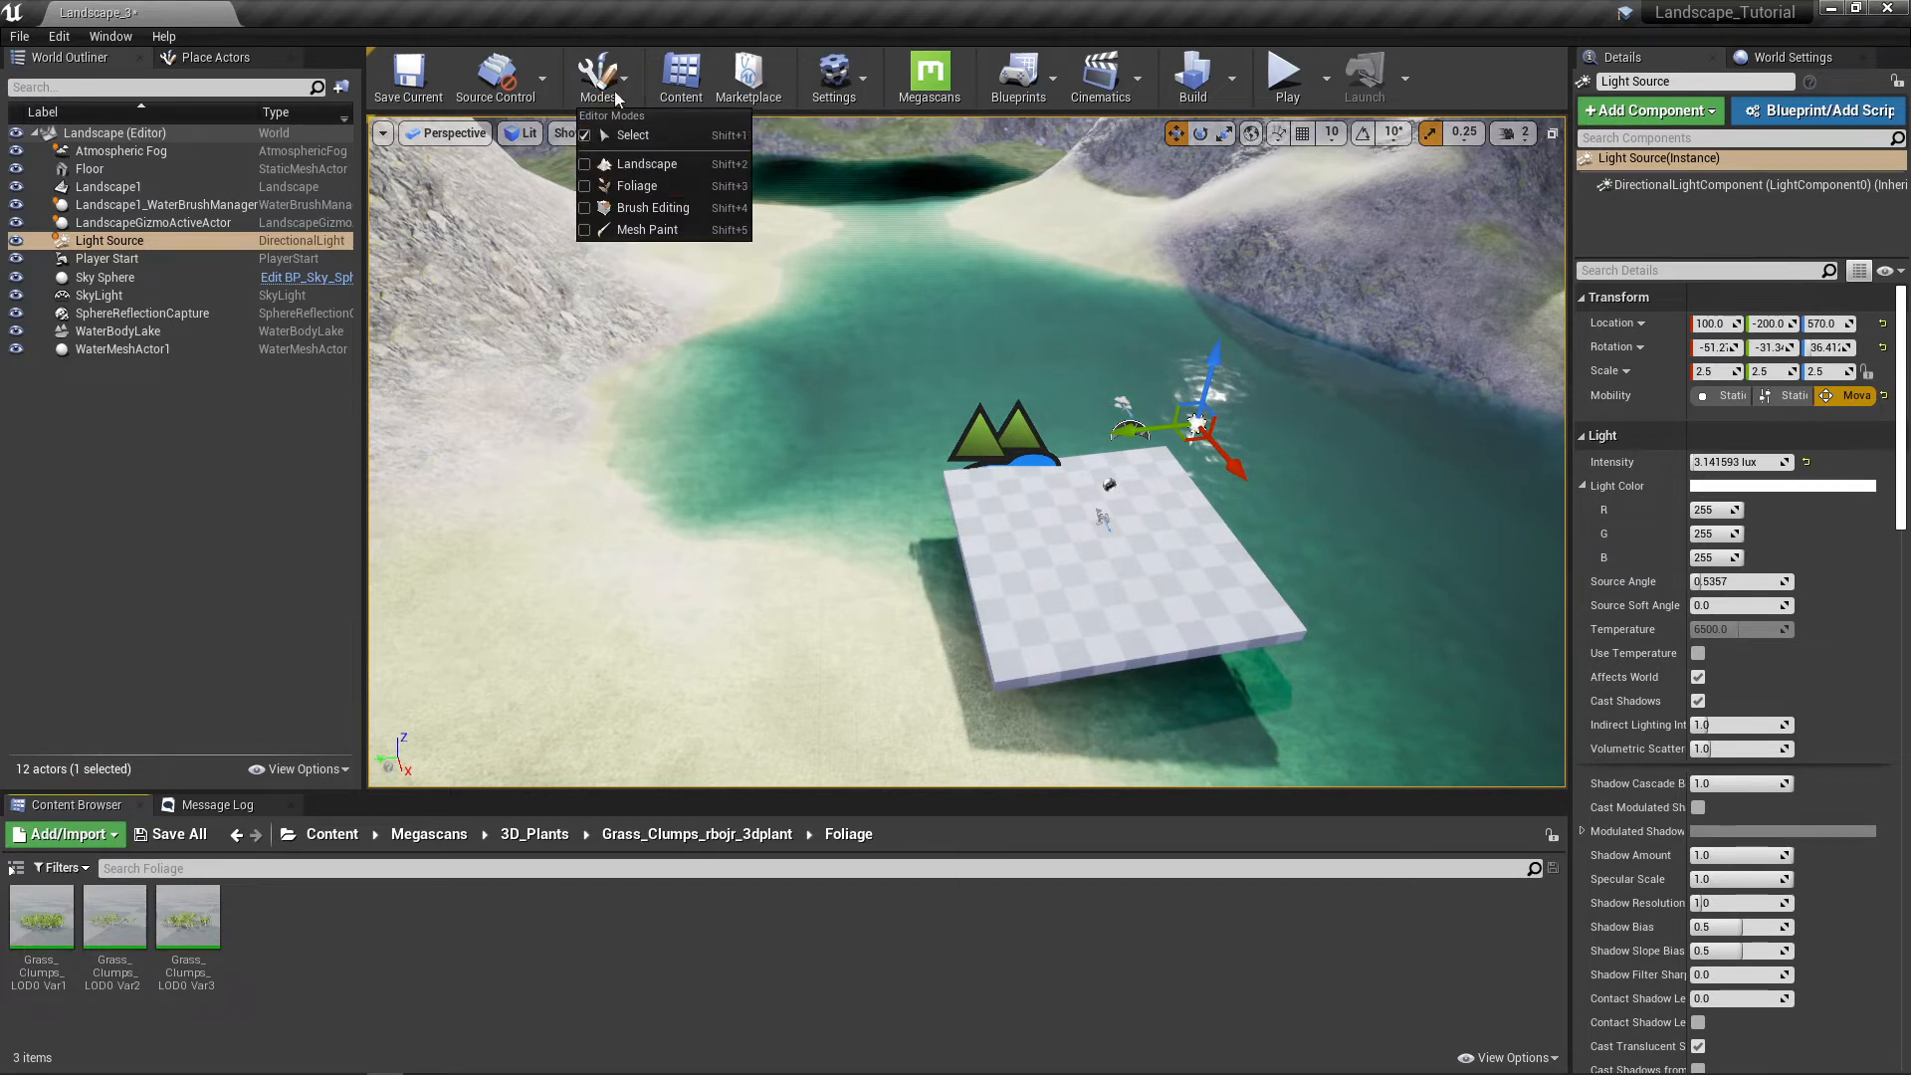
click(593, 185)
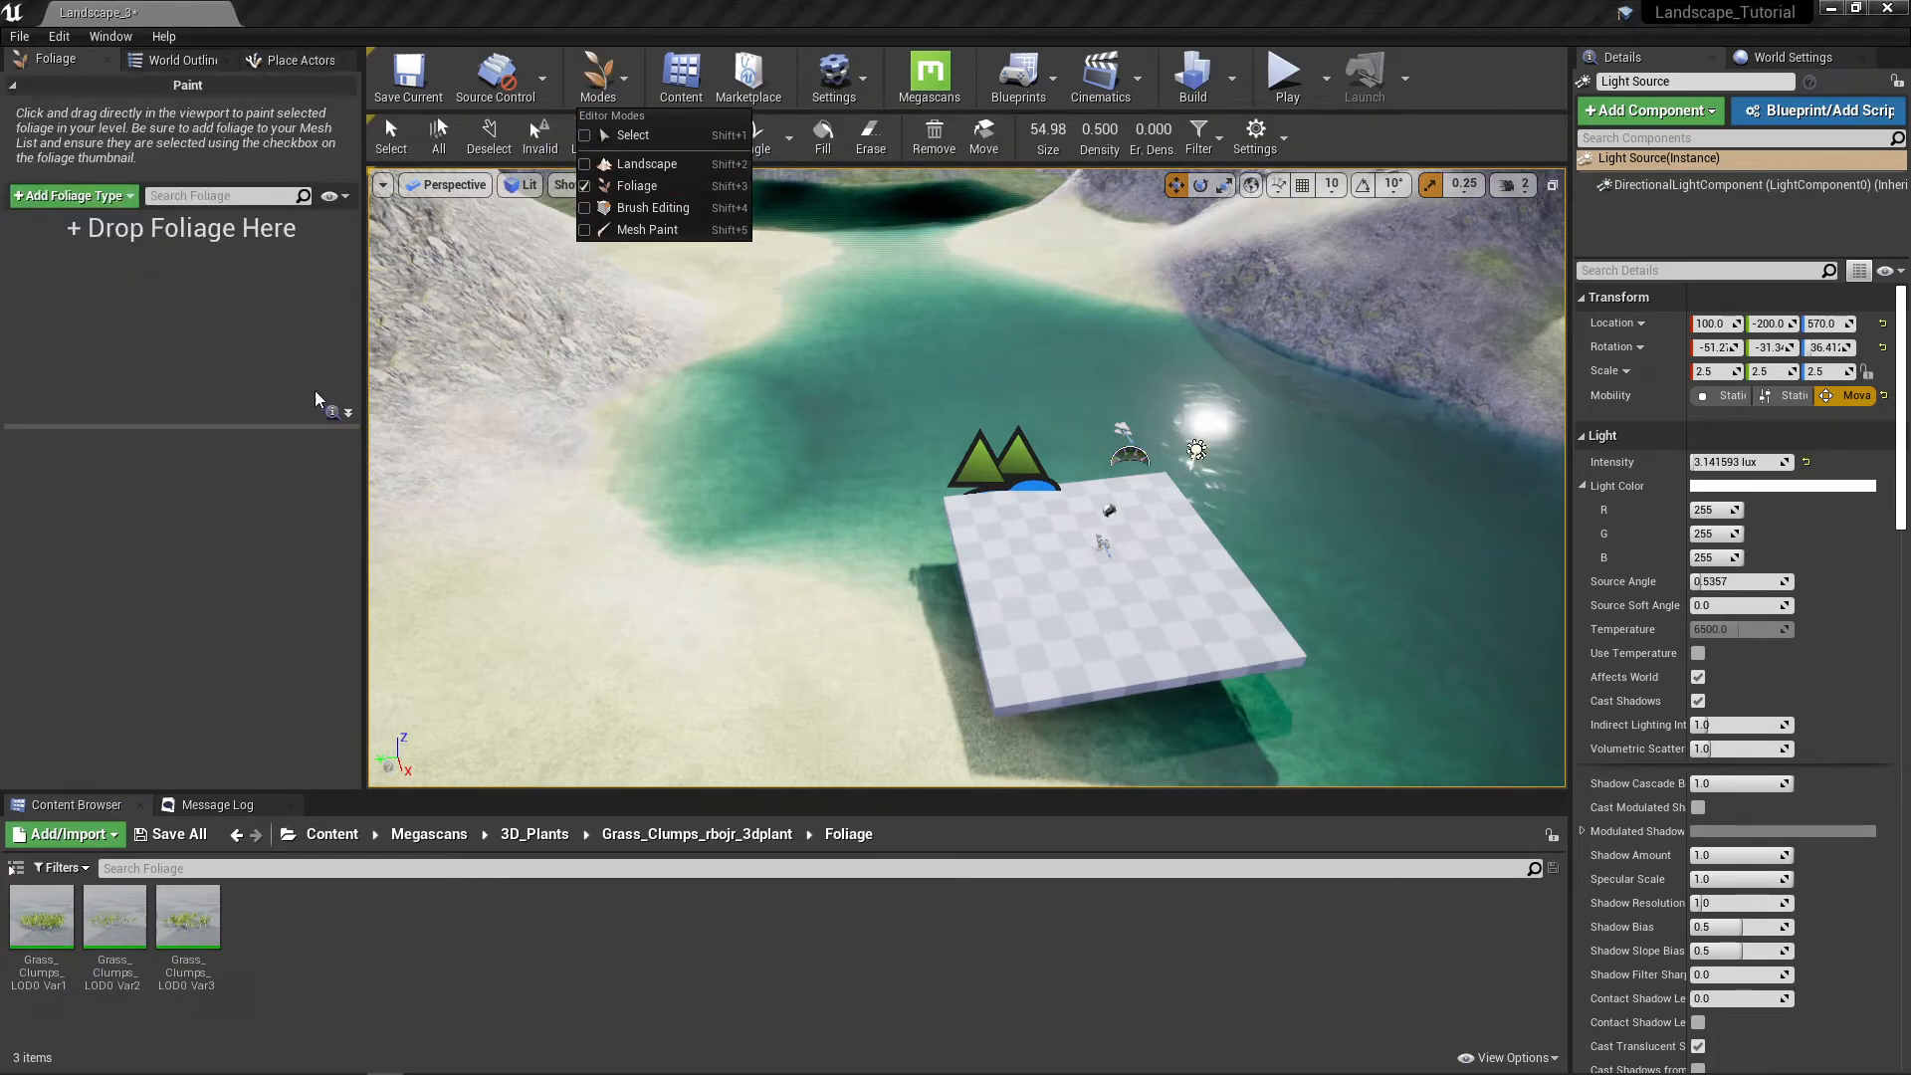
click(42, 921)
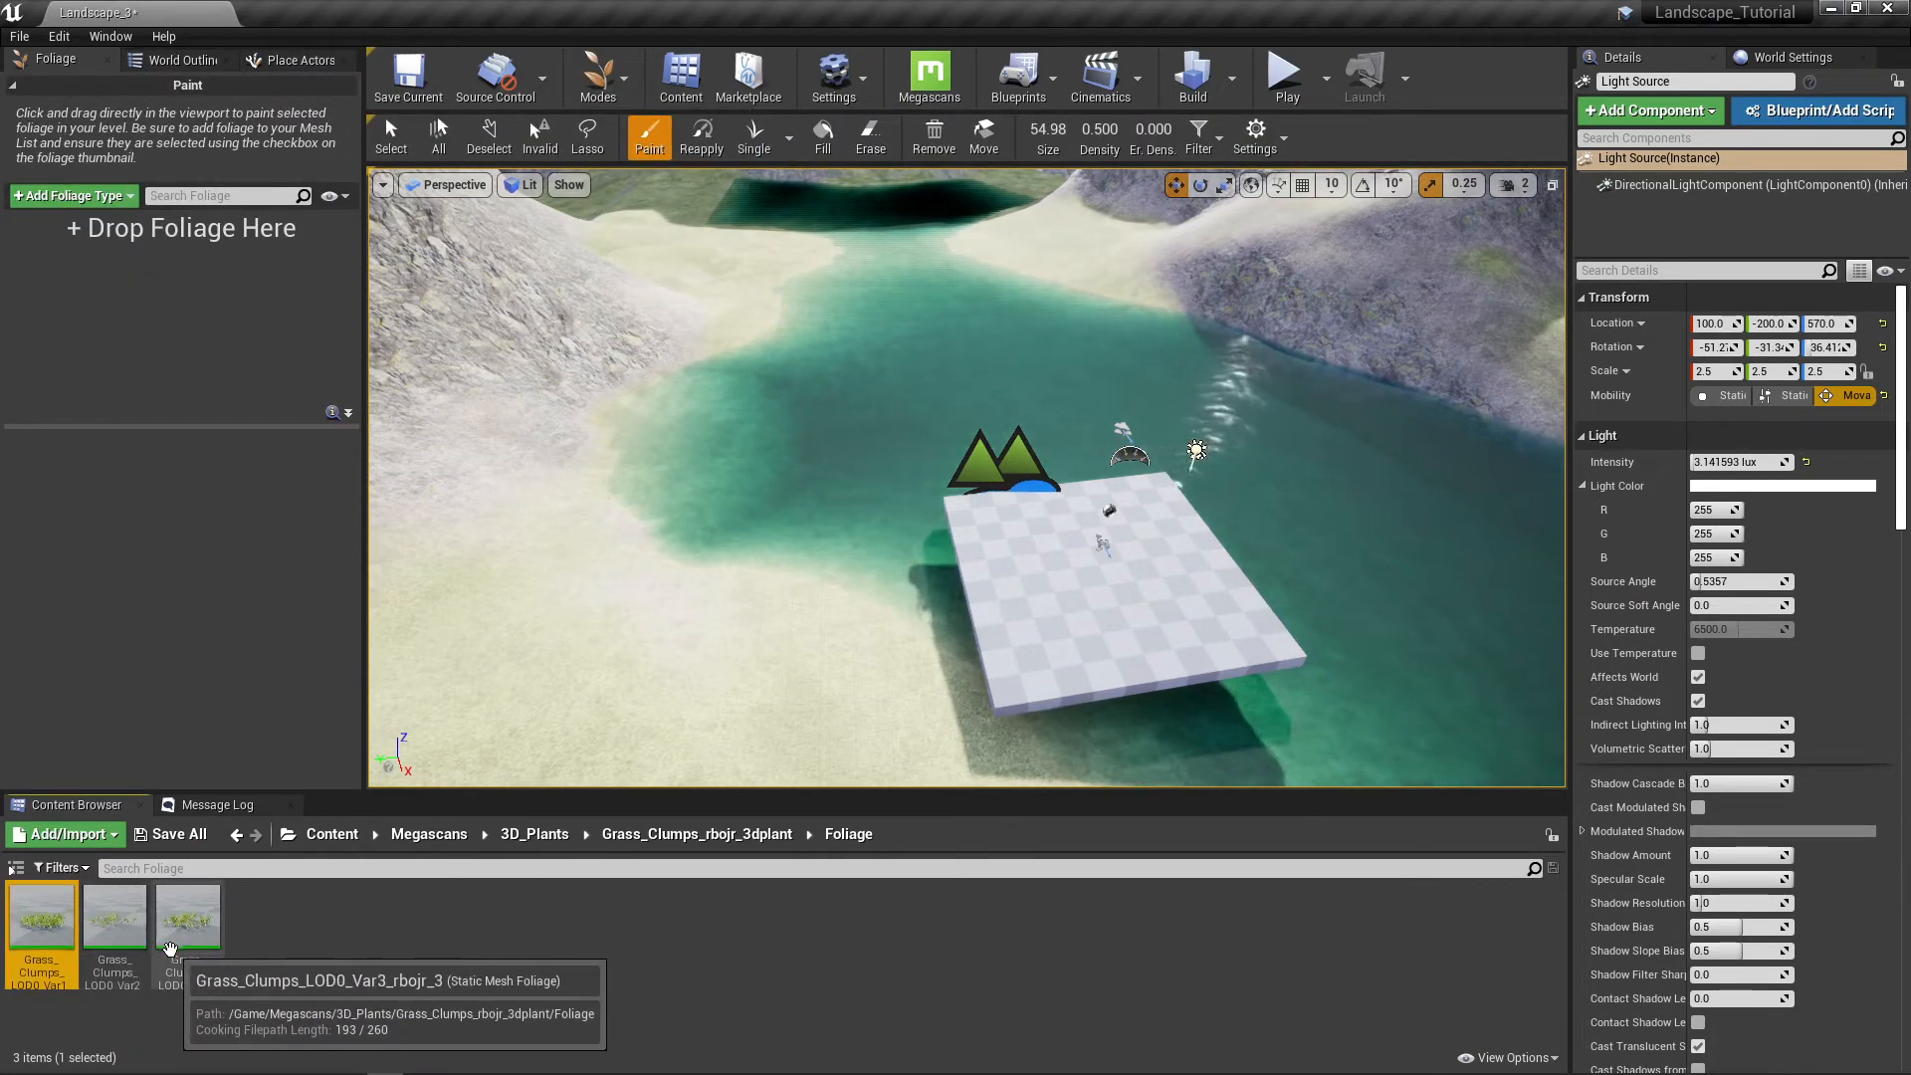
shift+drag(171, 947, 164, 960)
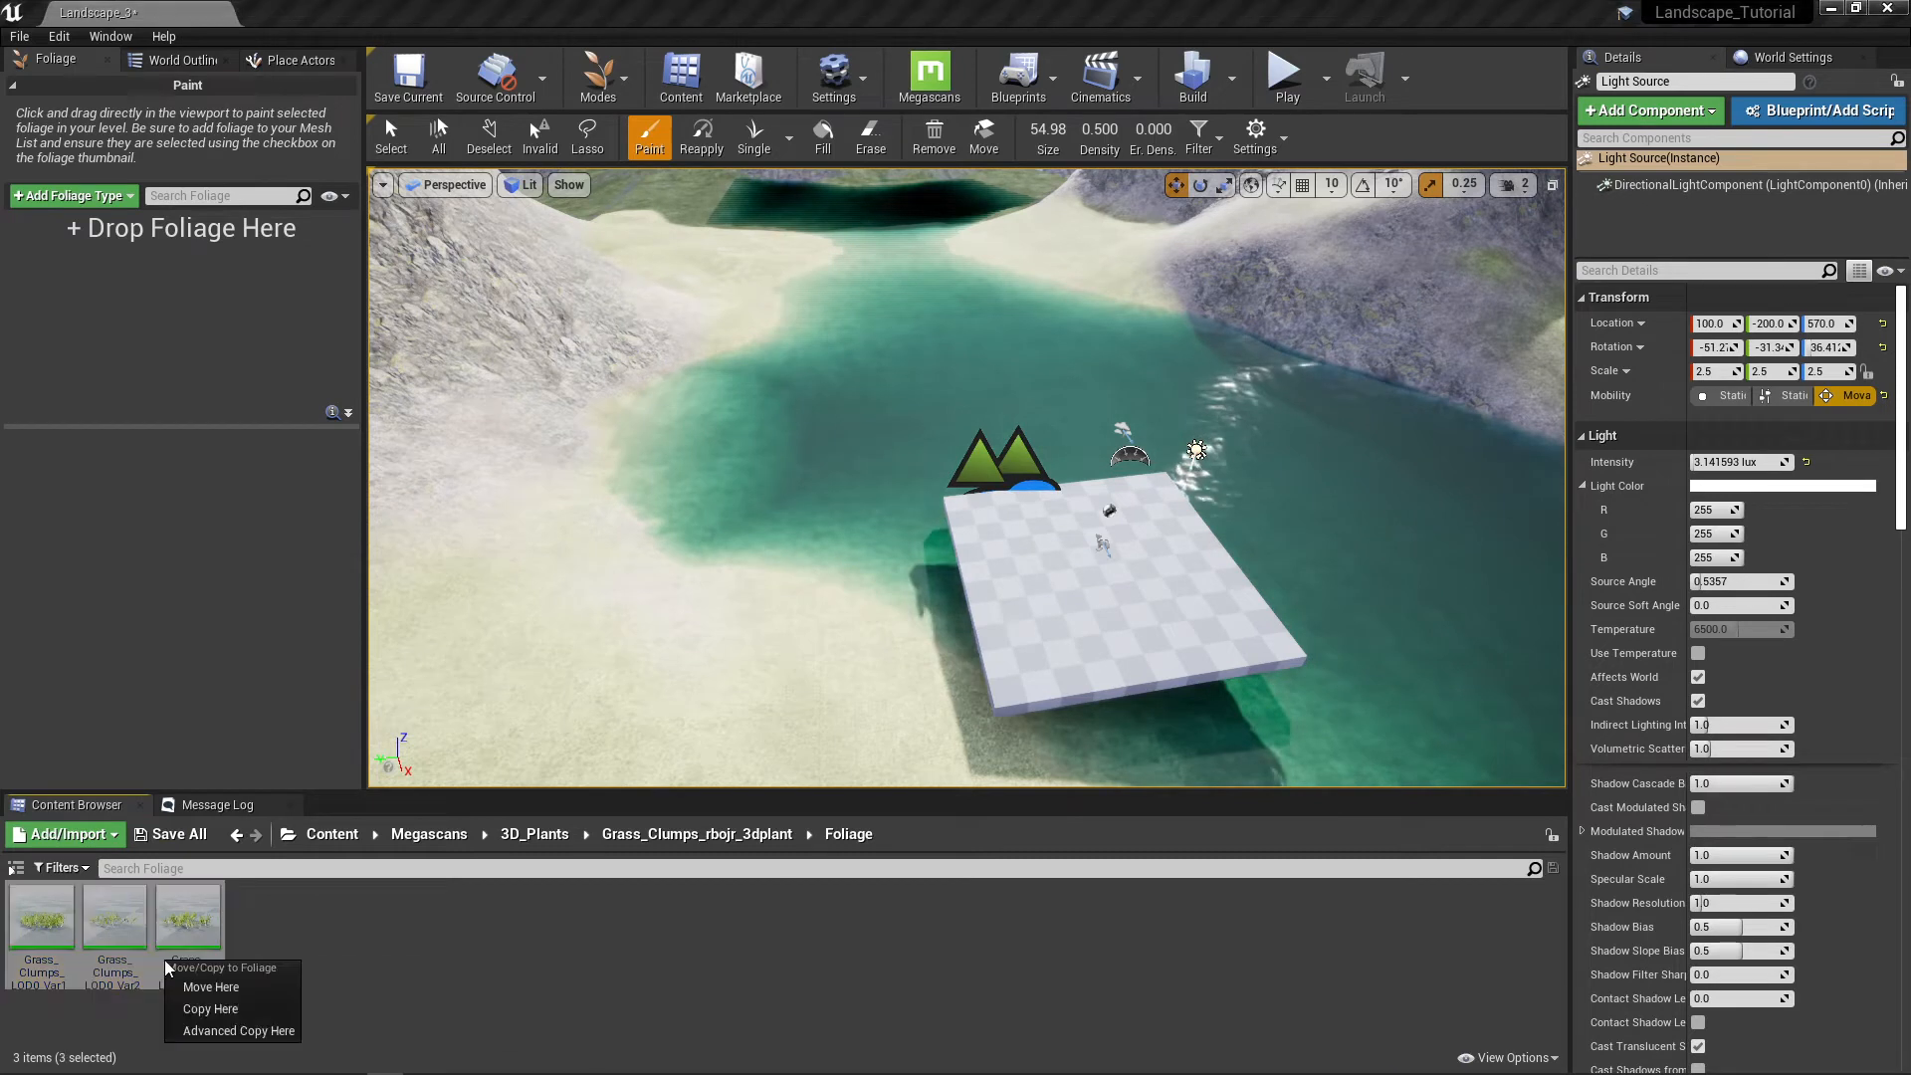
click(58, 905)
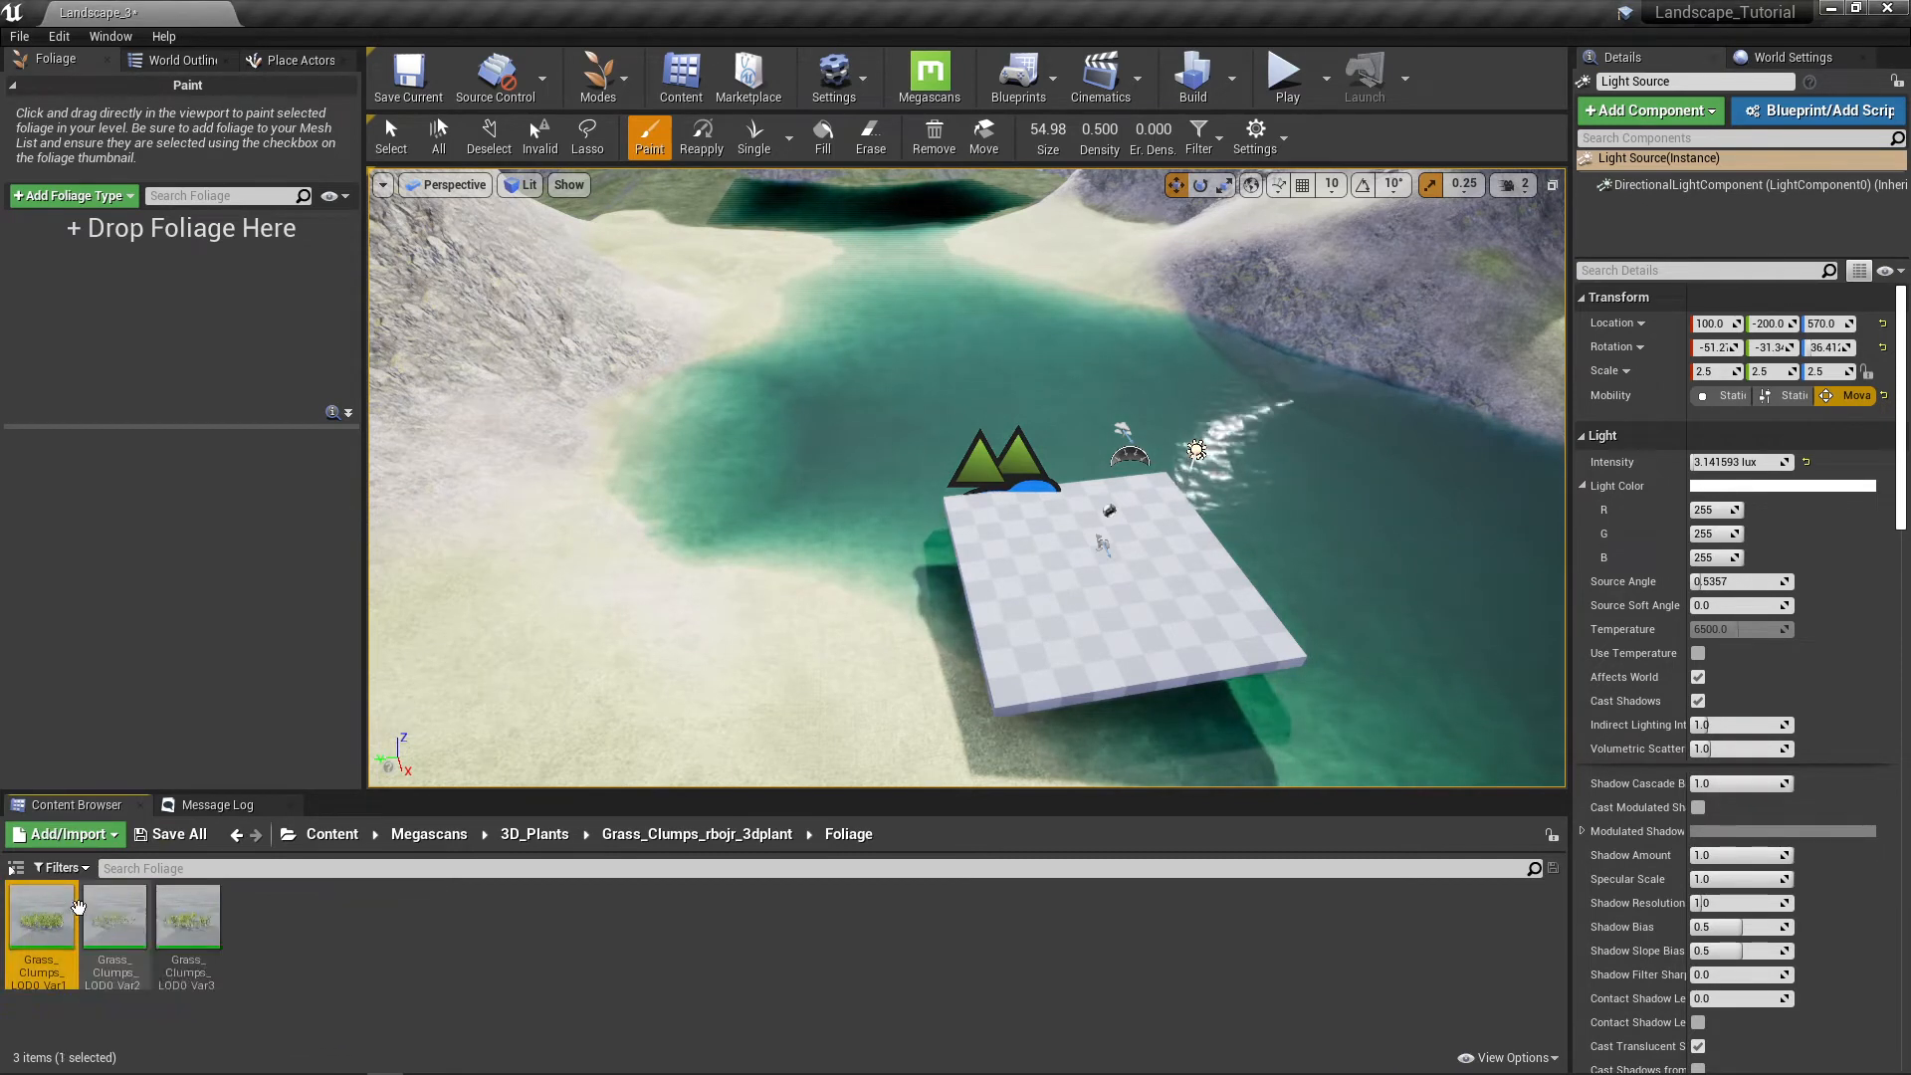
shift+click(195, 940)
drag(38, 903, 46, 328)
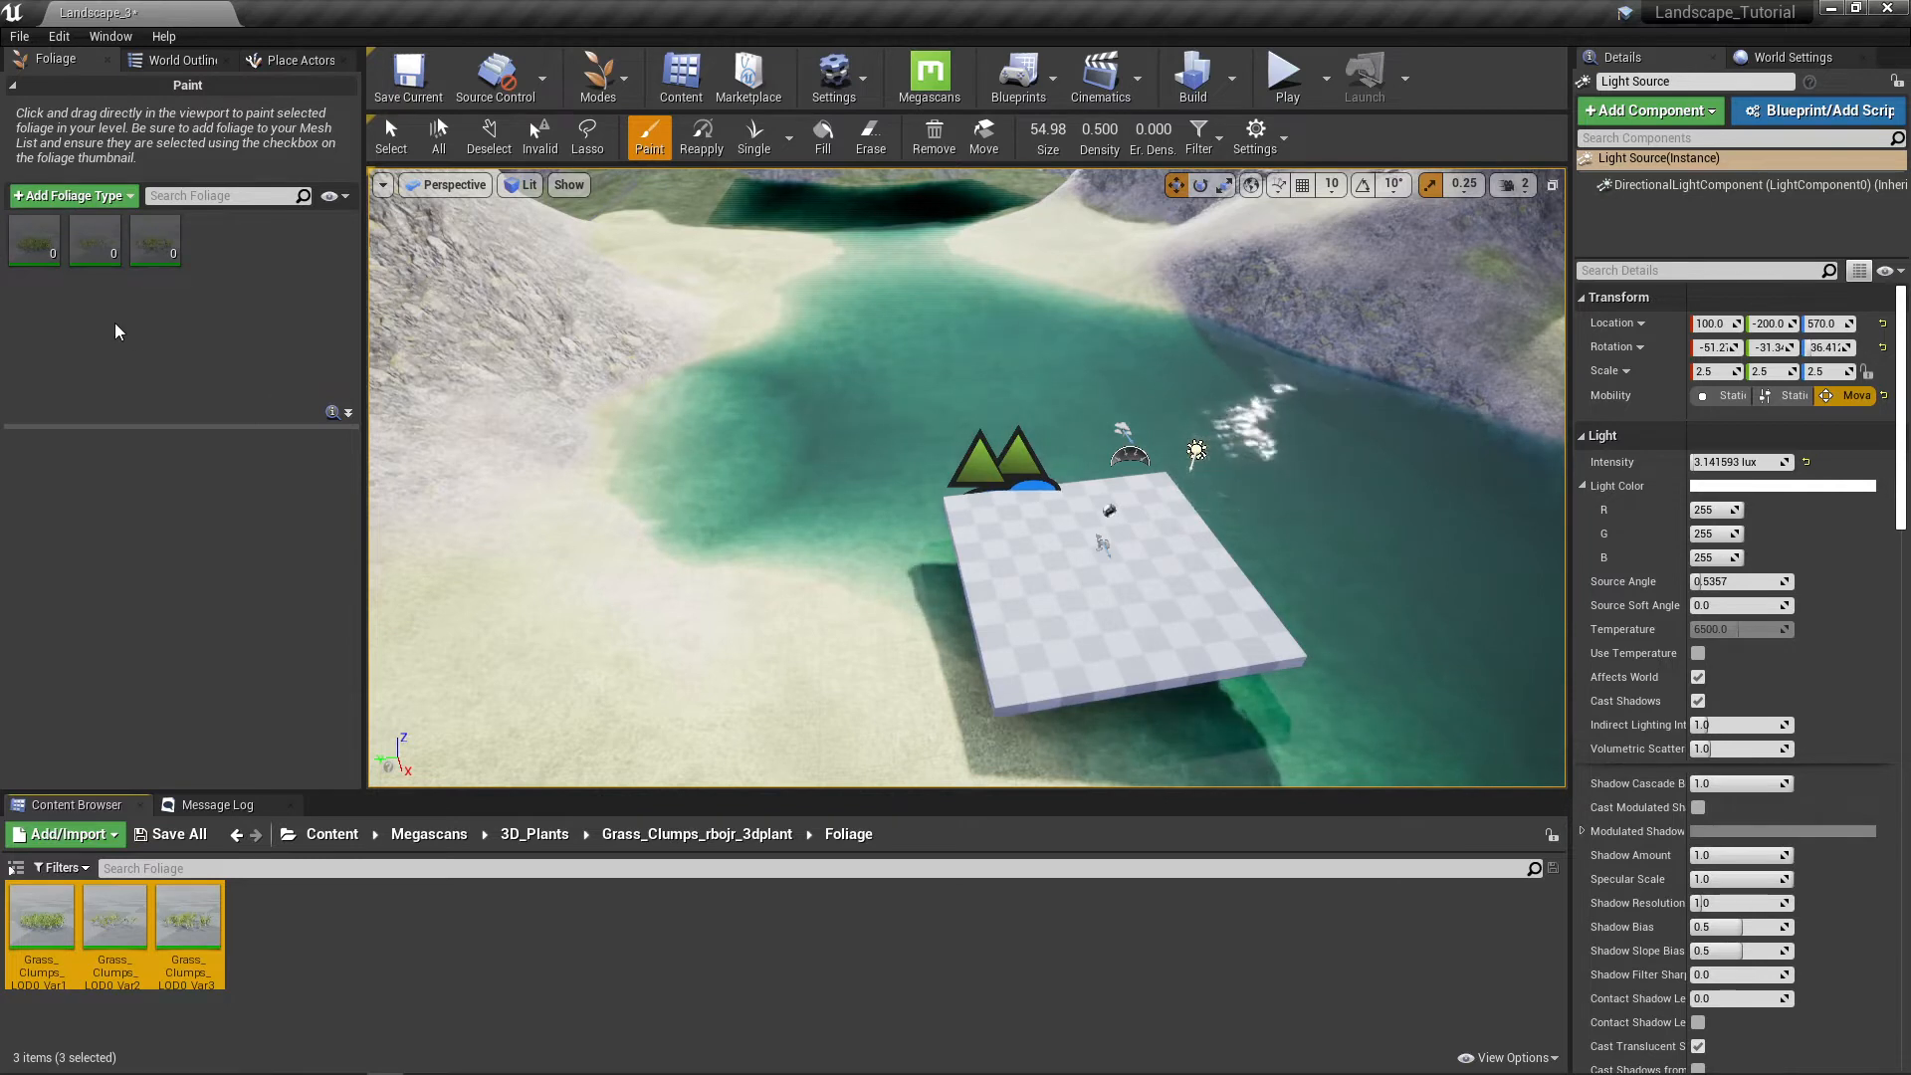
Step: Select the first Grass_Clumps foliage type and review its mesh, painting and placement settings
click(28, 255)
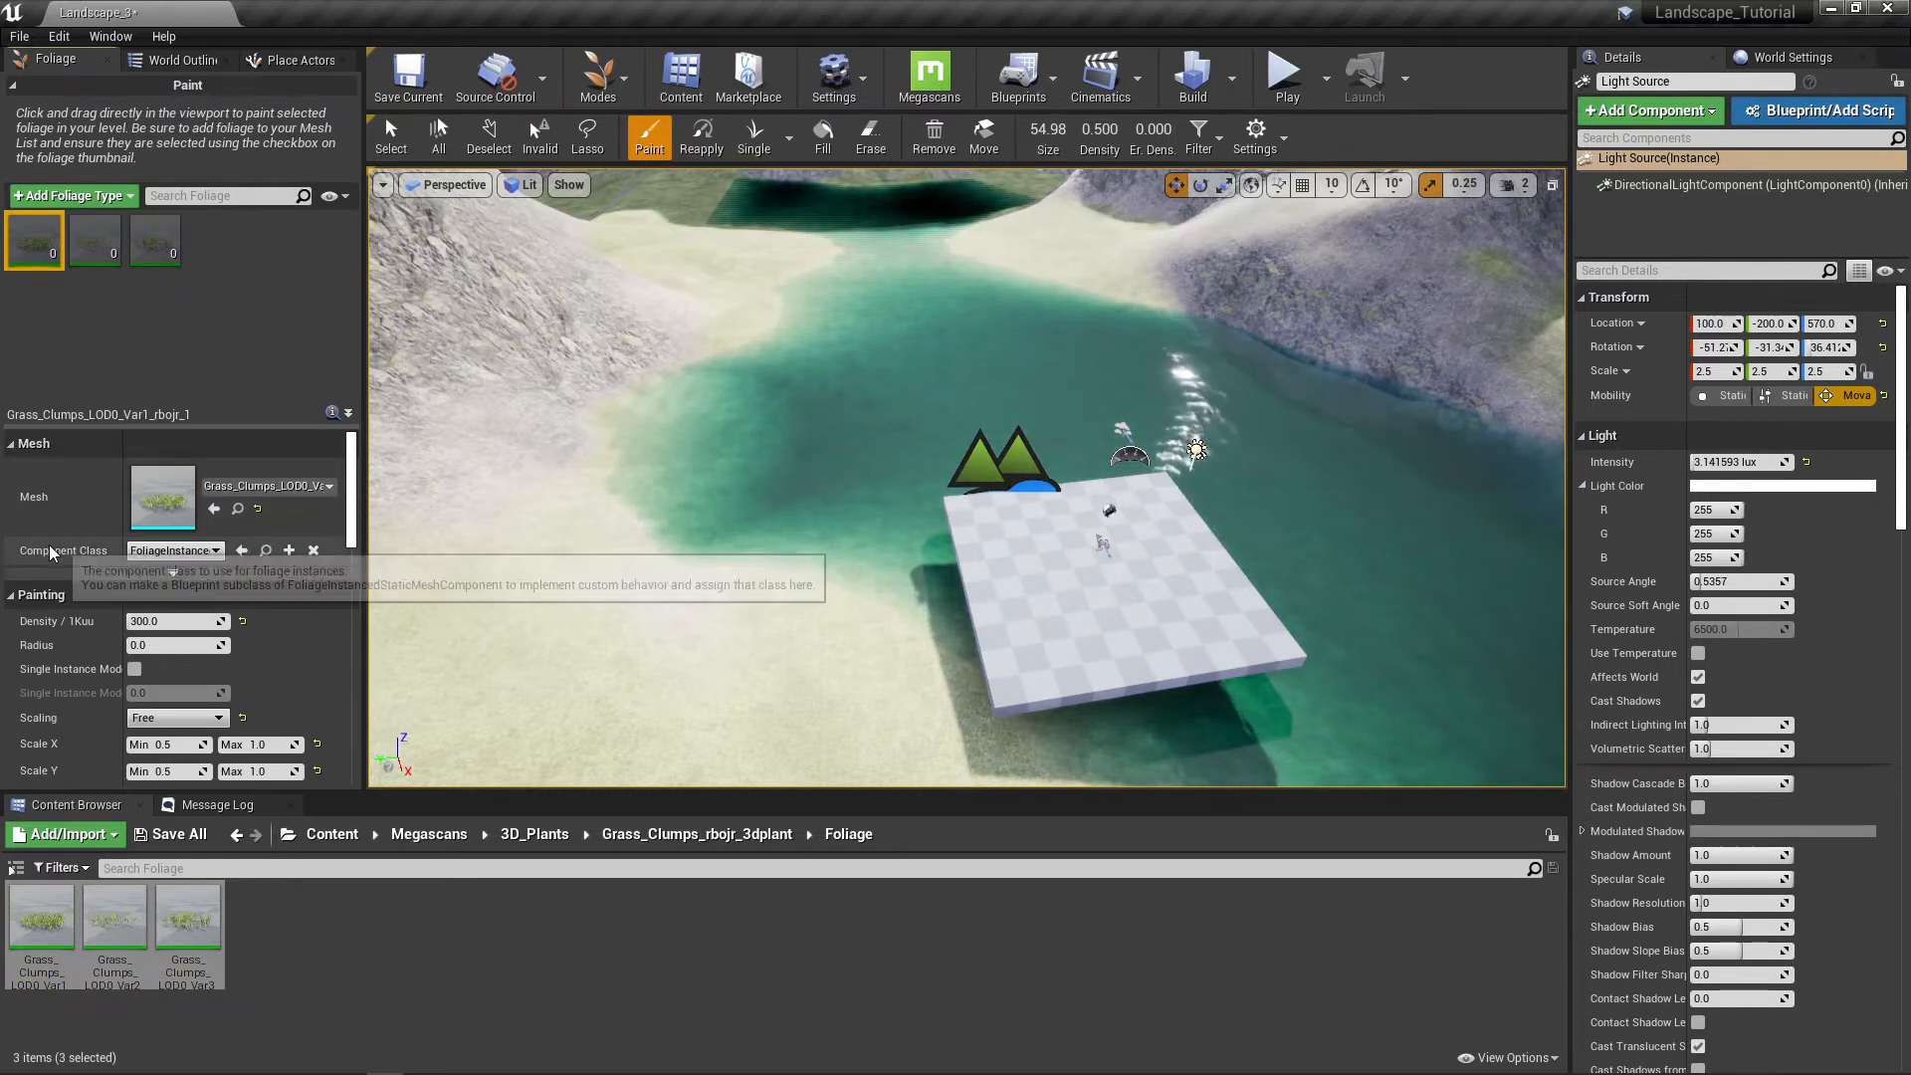
scroll(49, 546, down, 2)
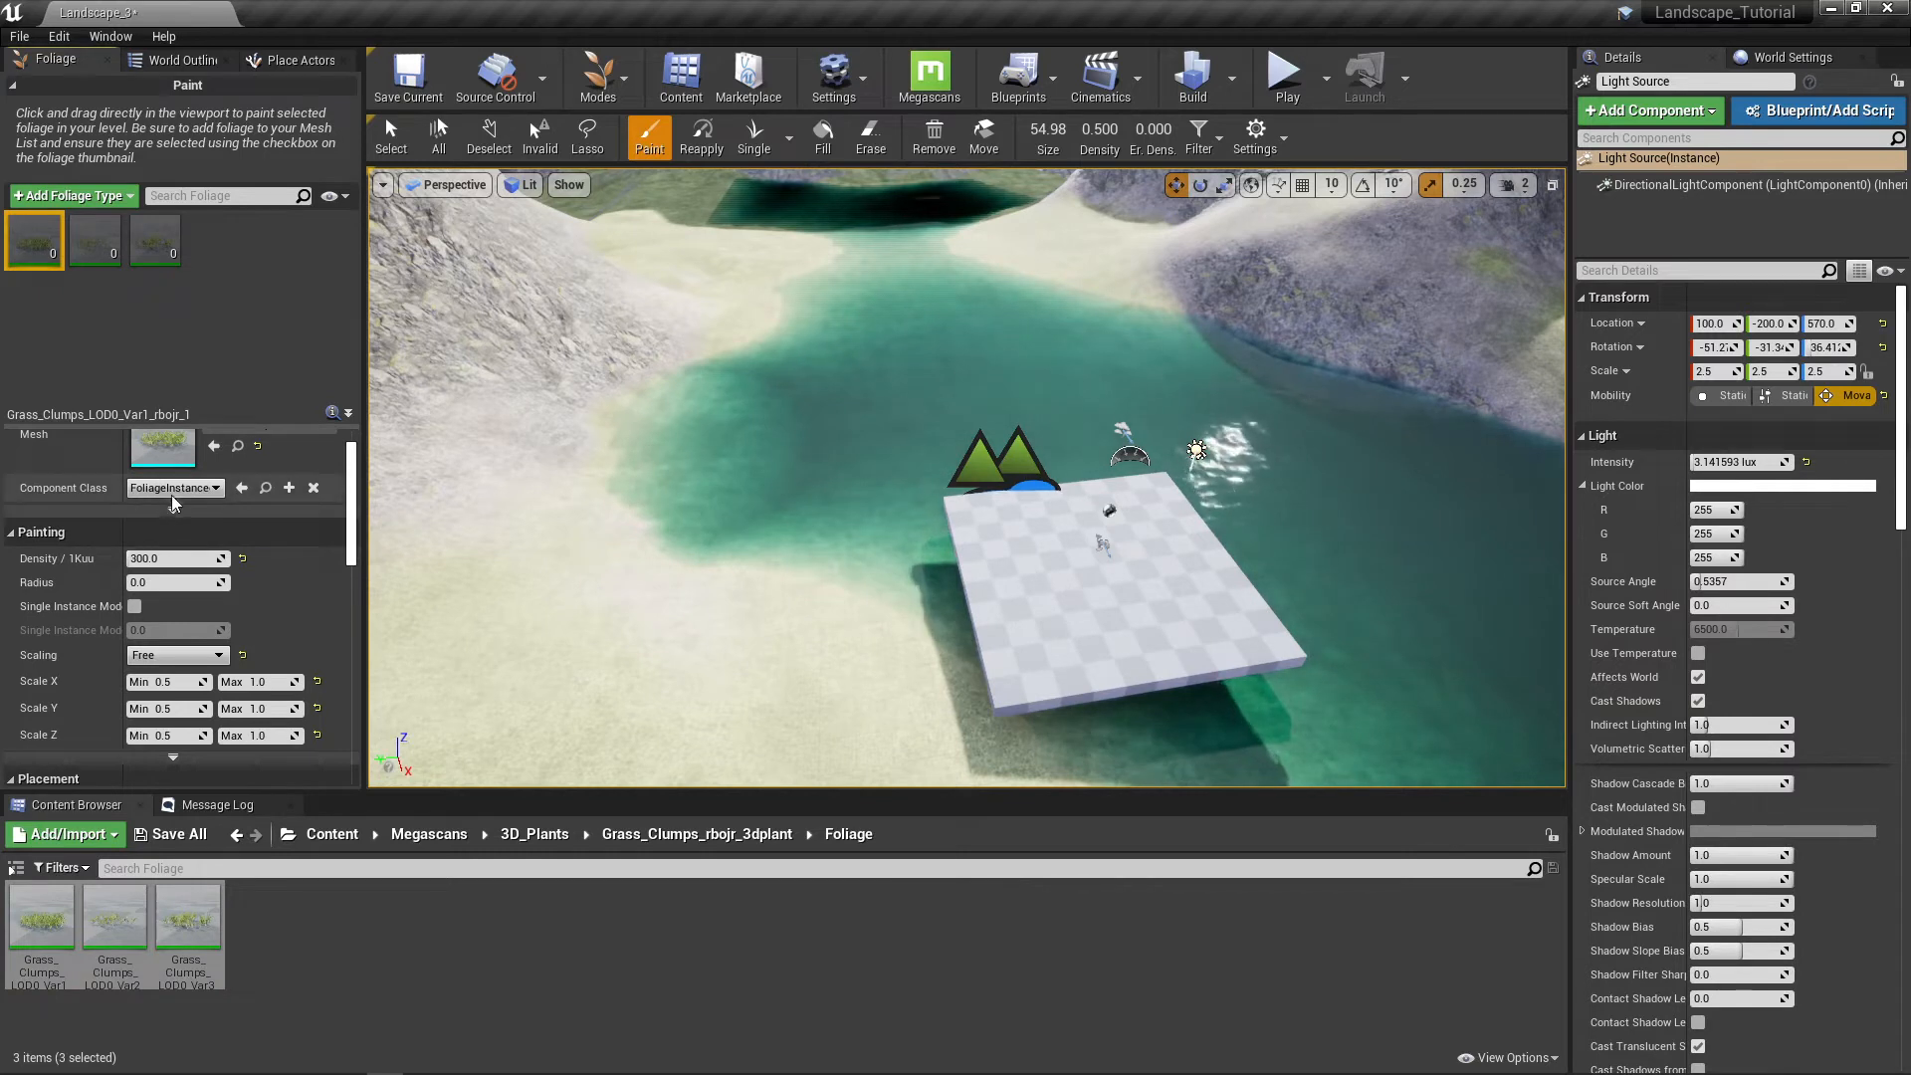
scroll(149, 517, down, 2)
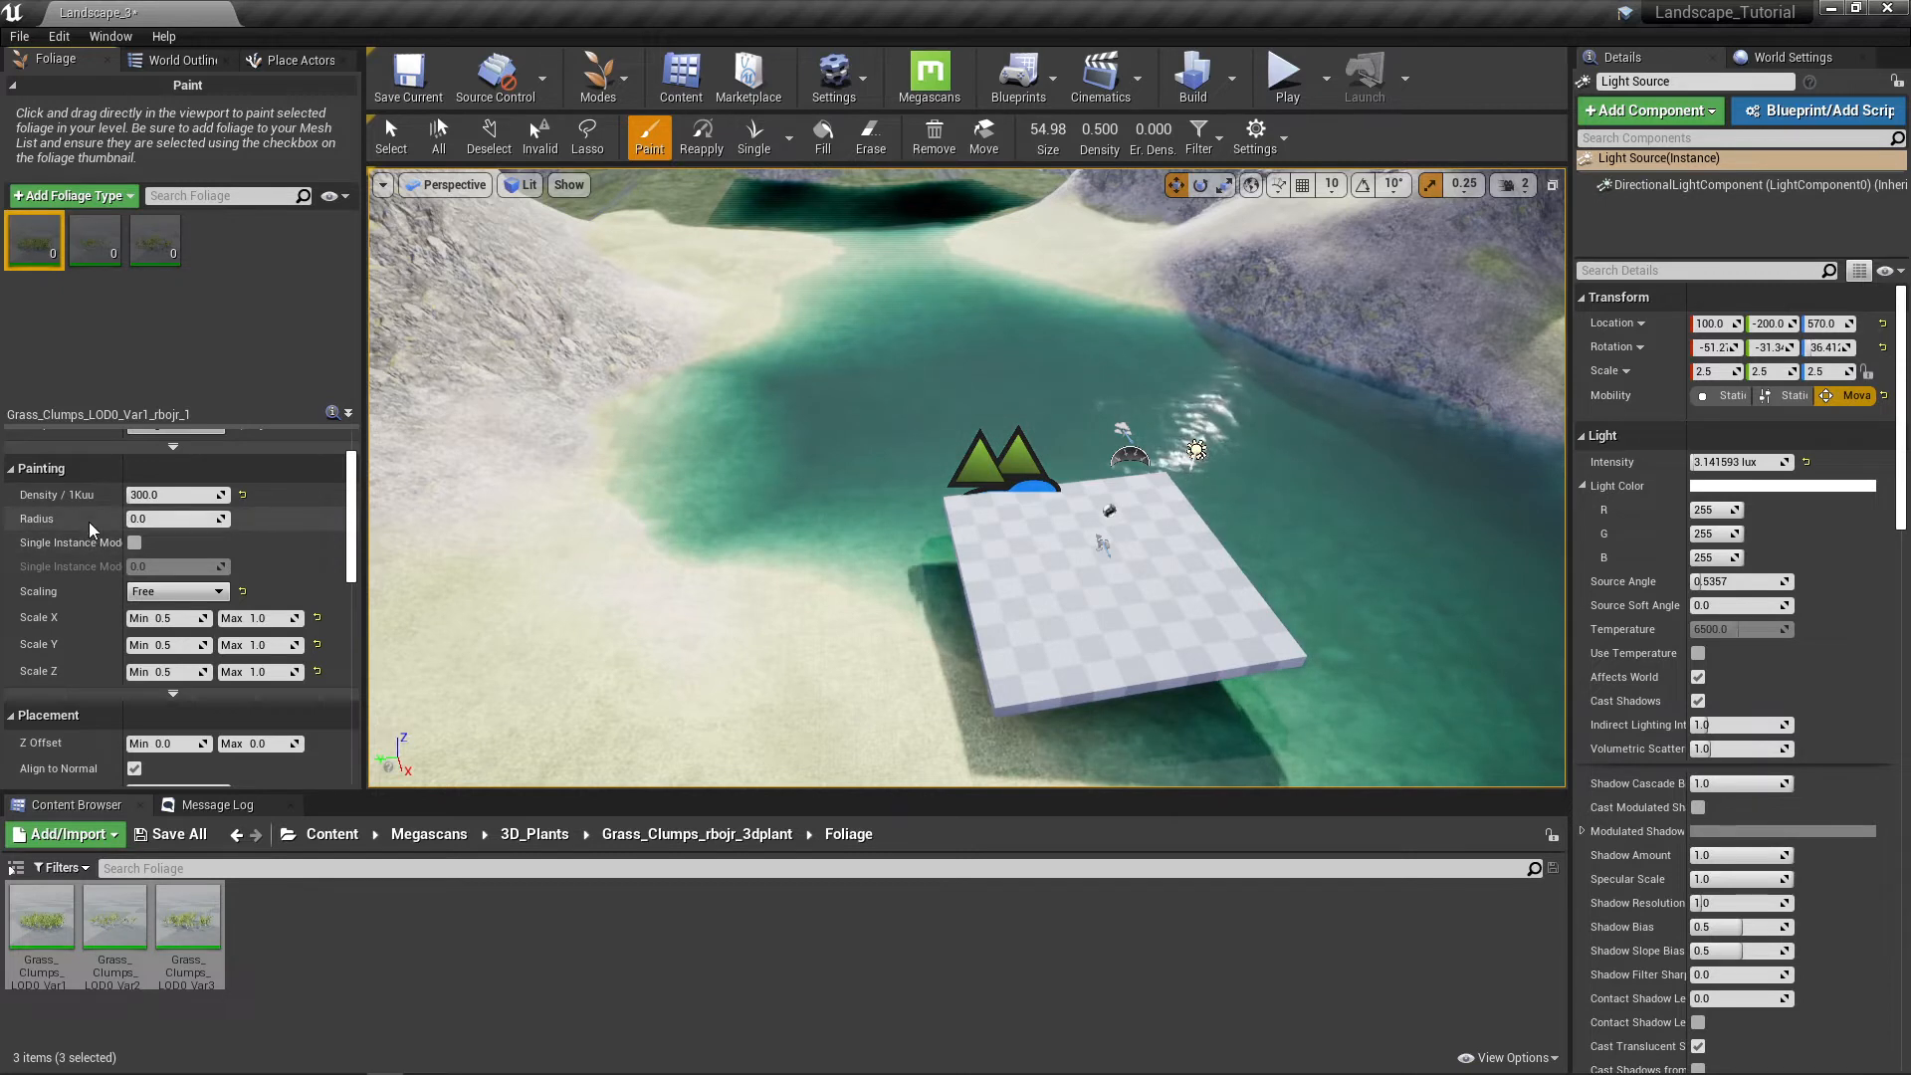
scroll(68, 565, down, 1)
scroll(71, 563, down, 1)
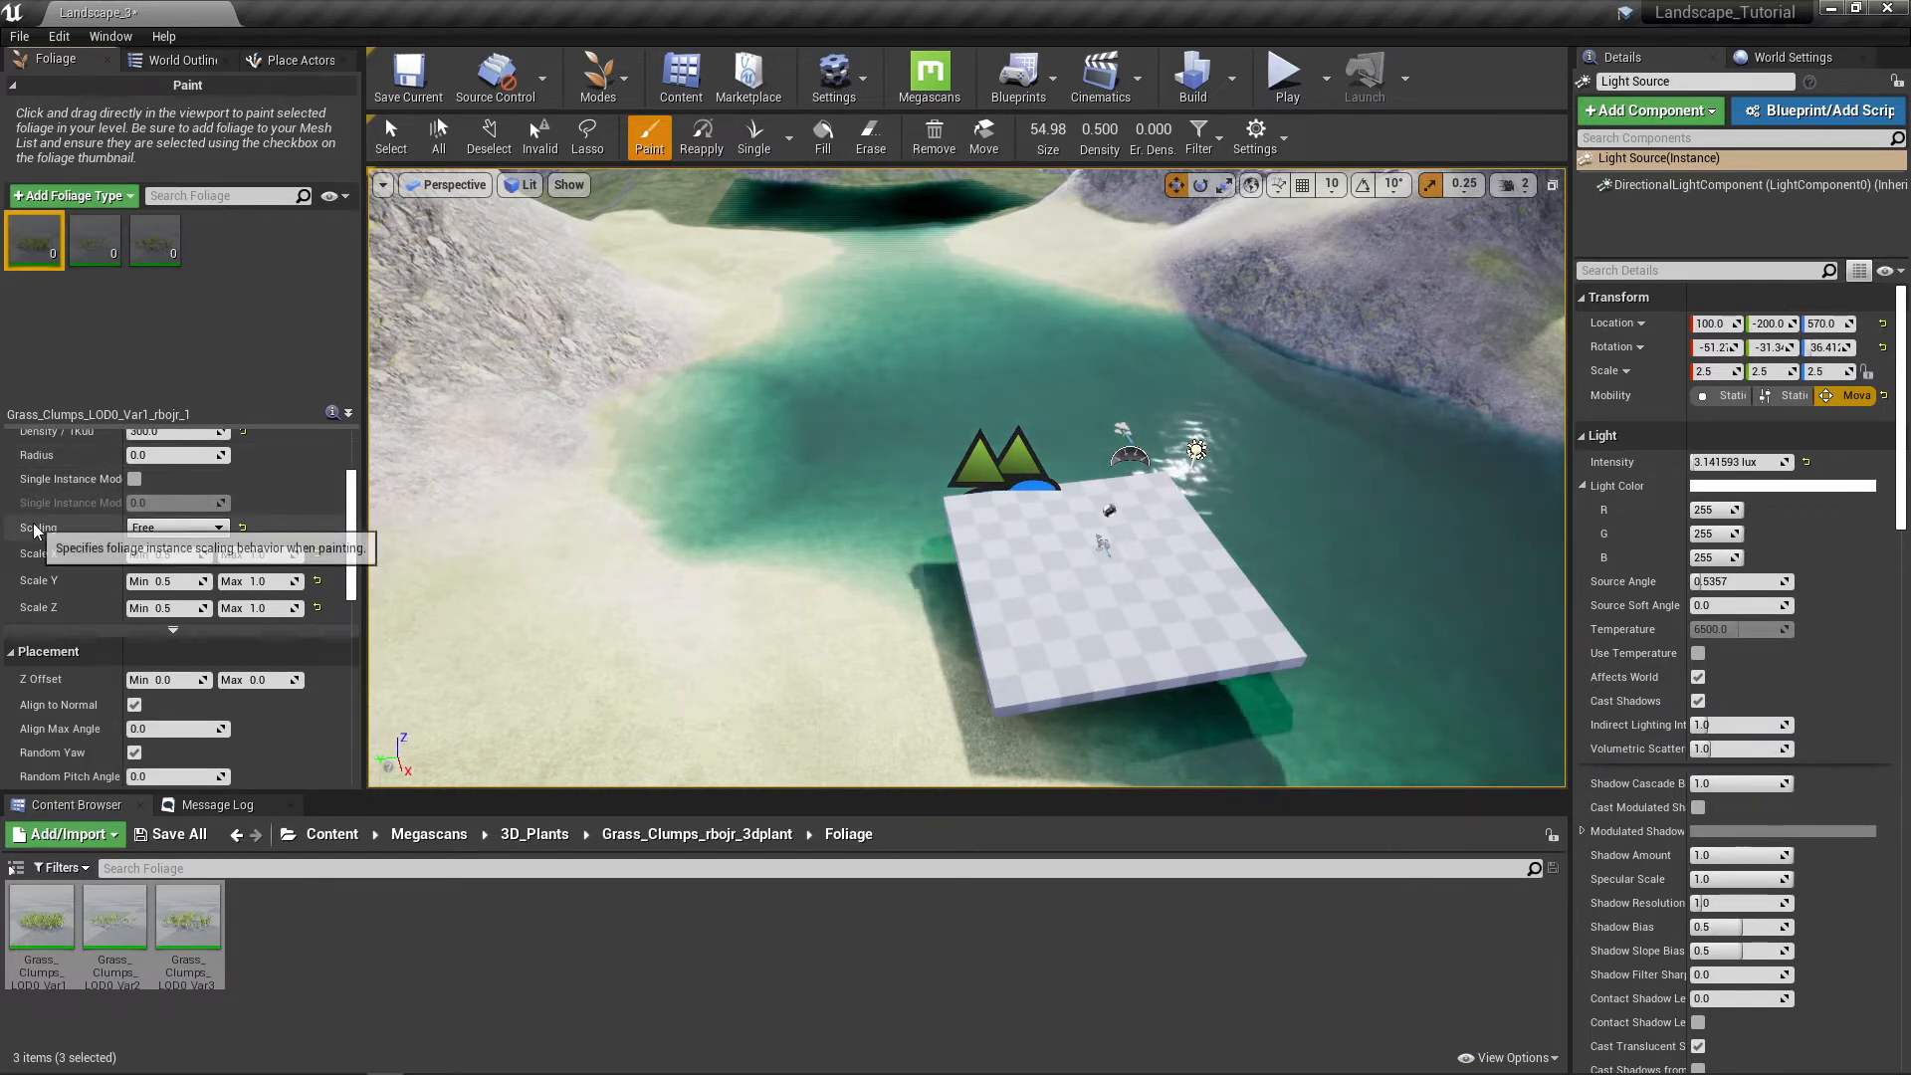
Step: Try Uniform scaling on the Grass_Clumps Var1 foliage type and return it to Free
click(219, 528)
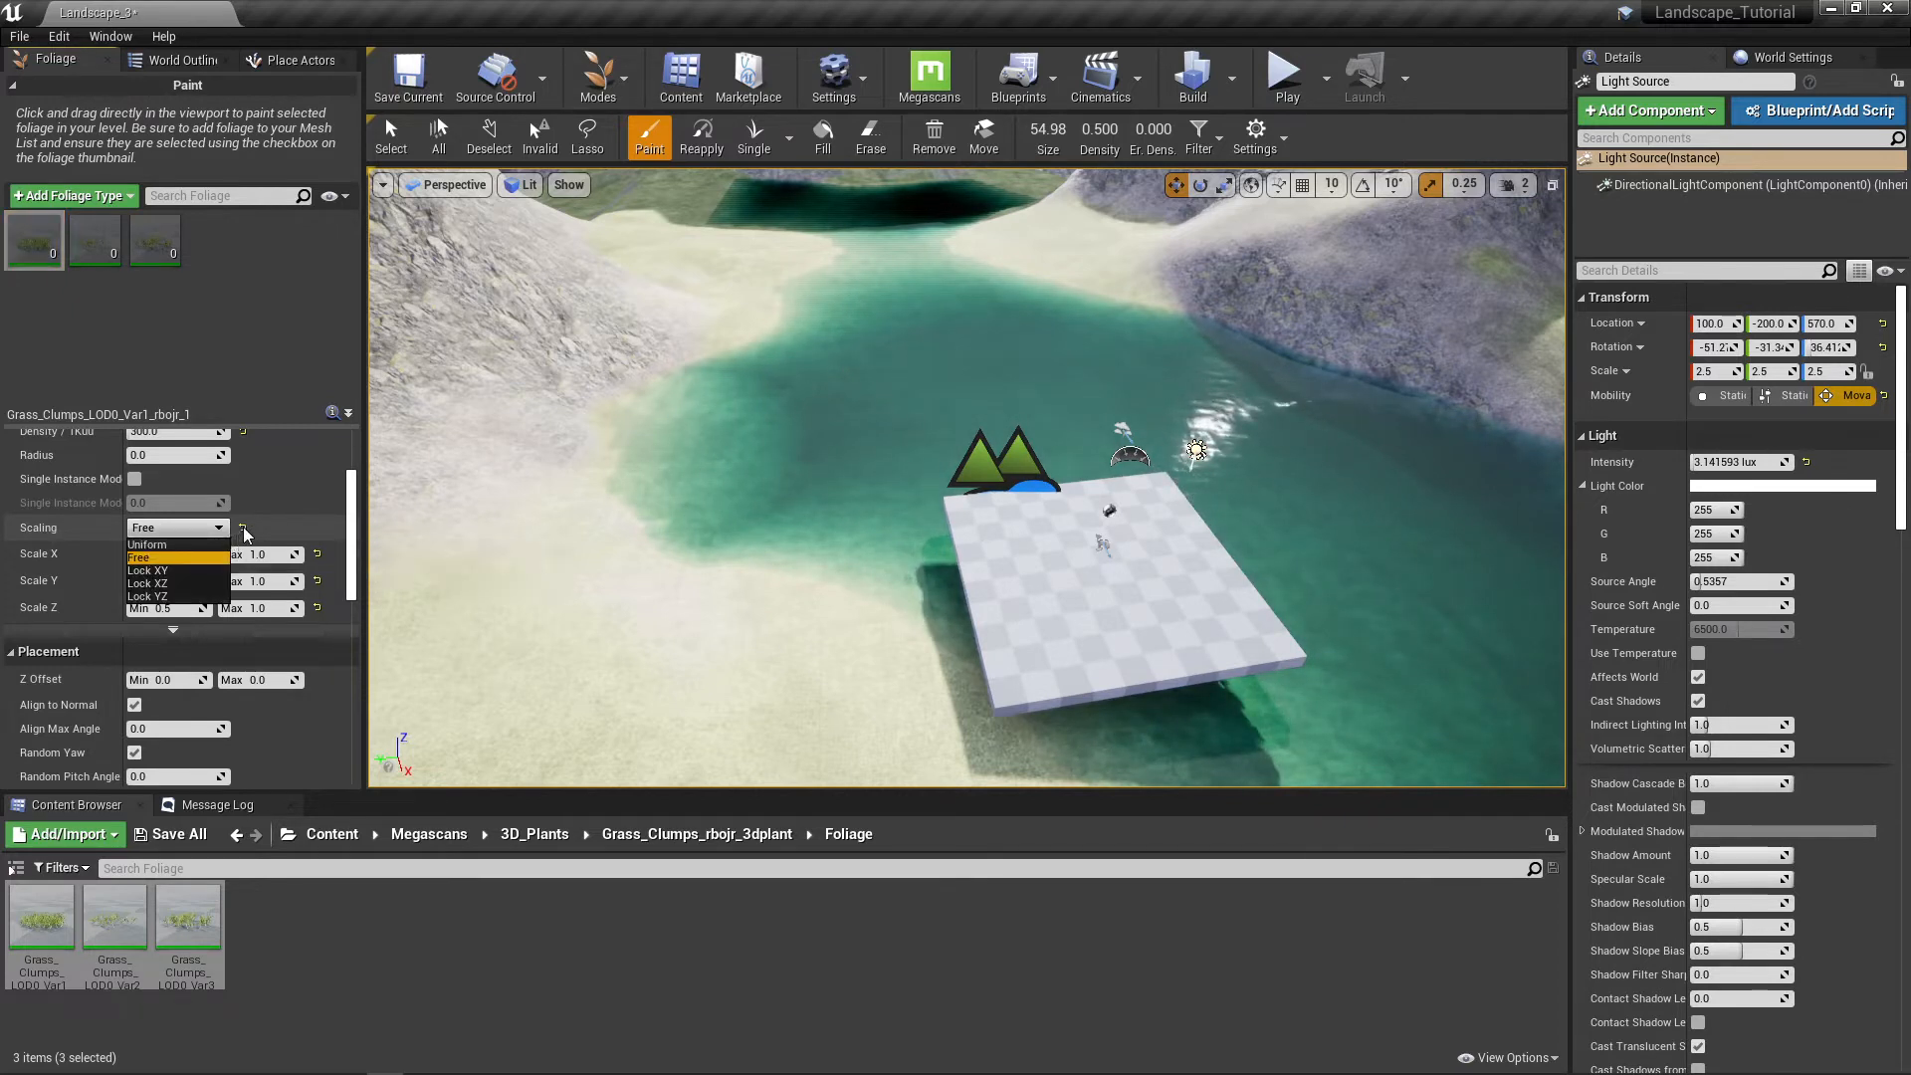
click(159, 545)
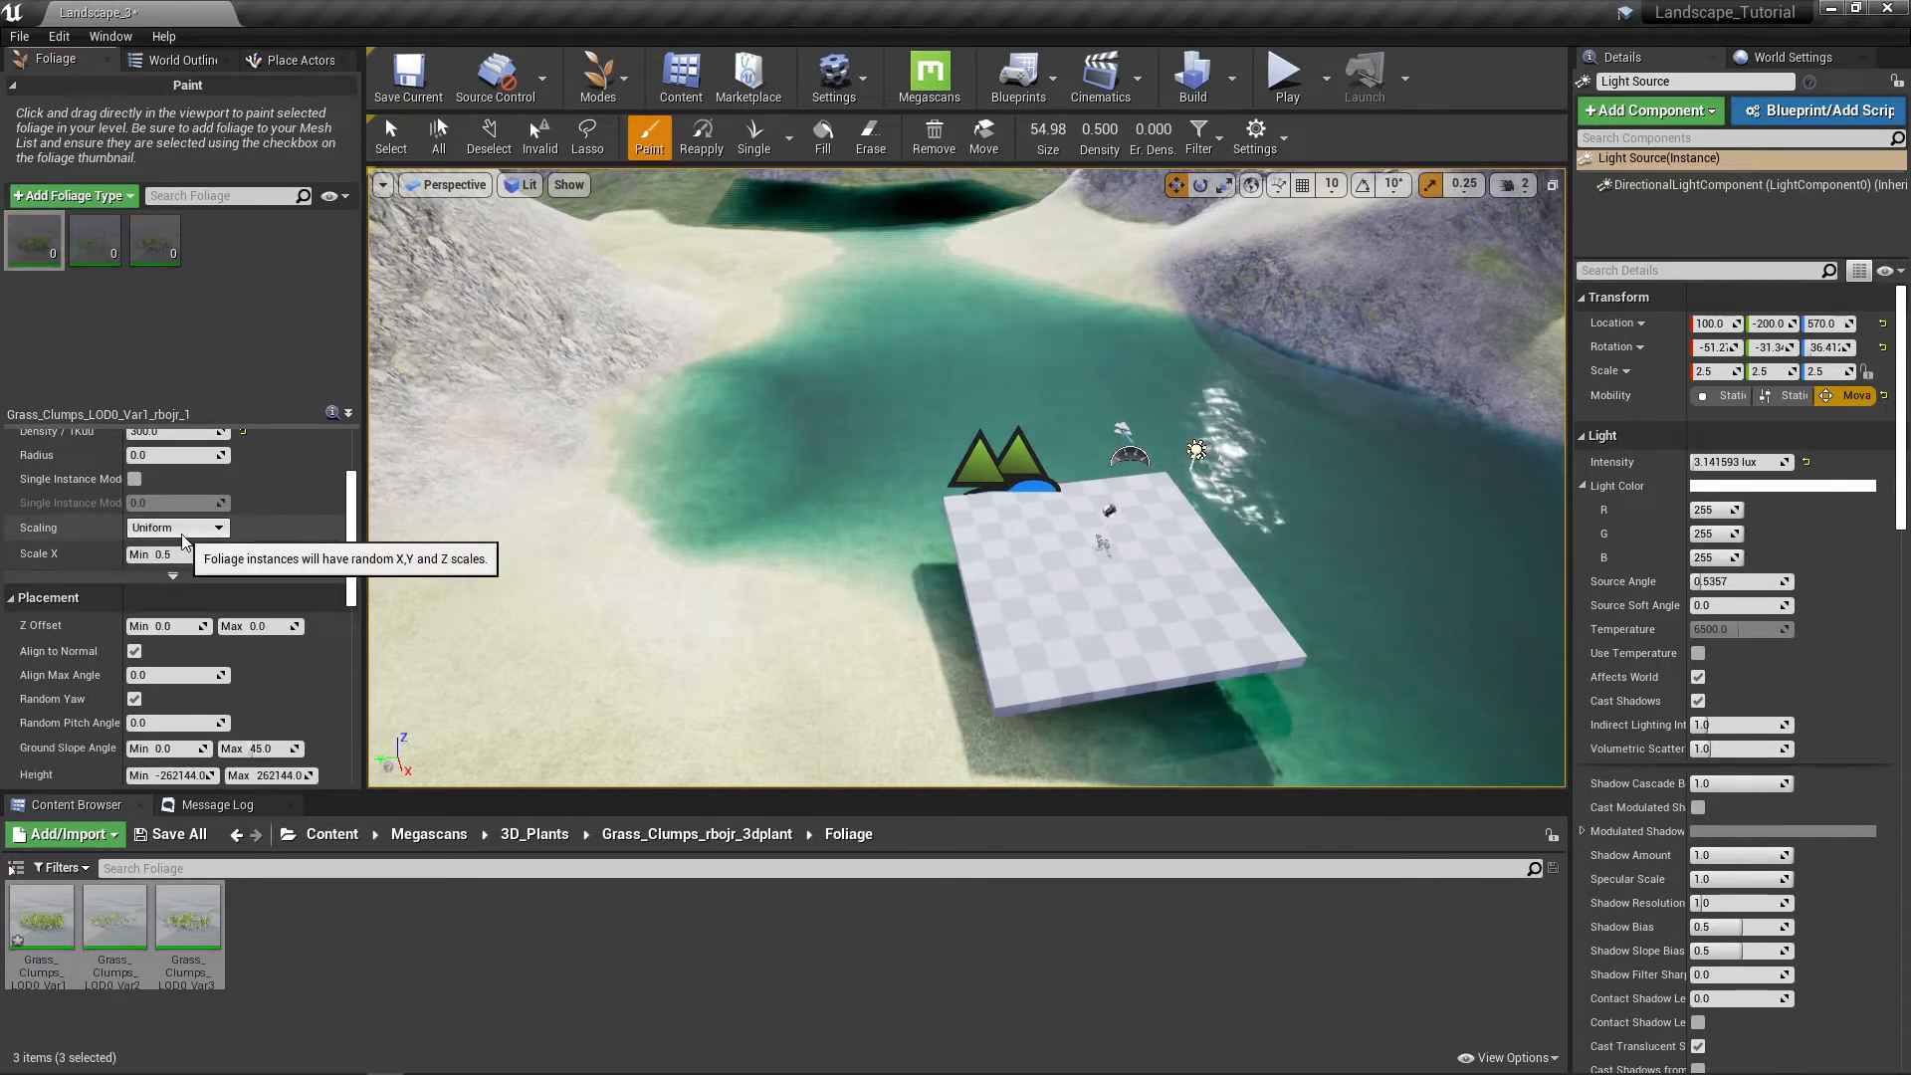
click(219, 528)
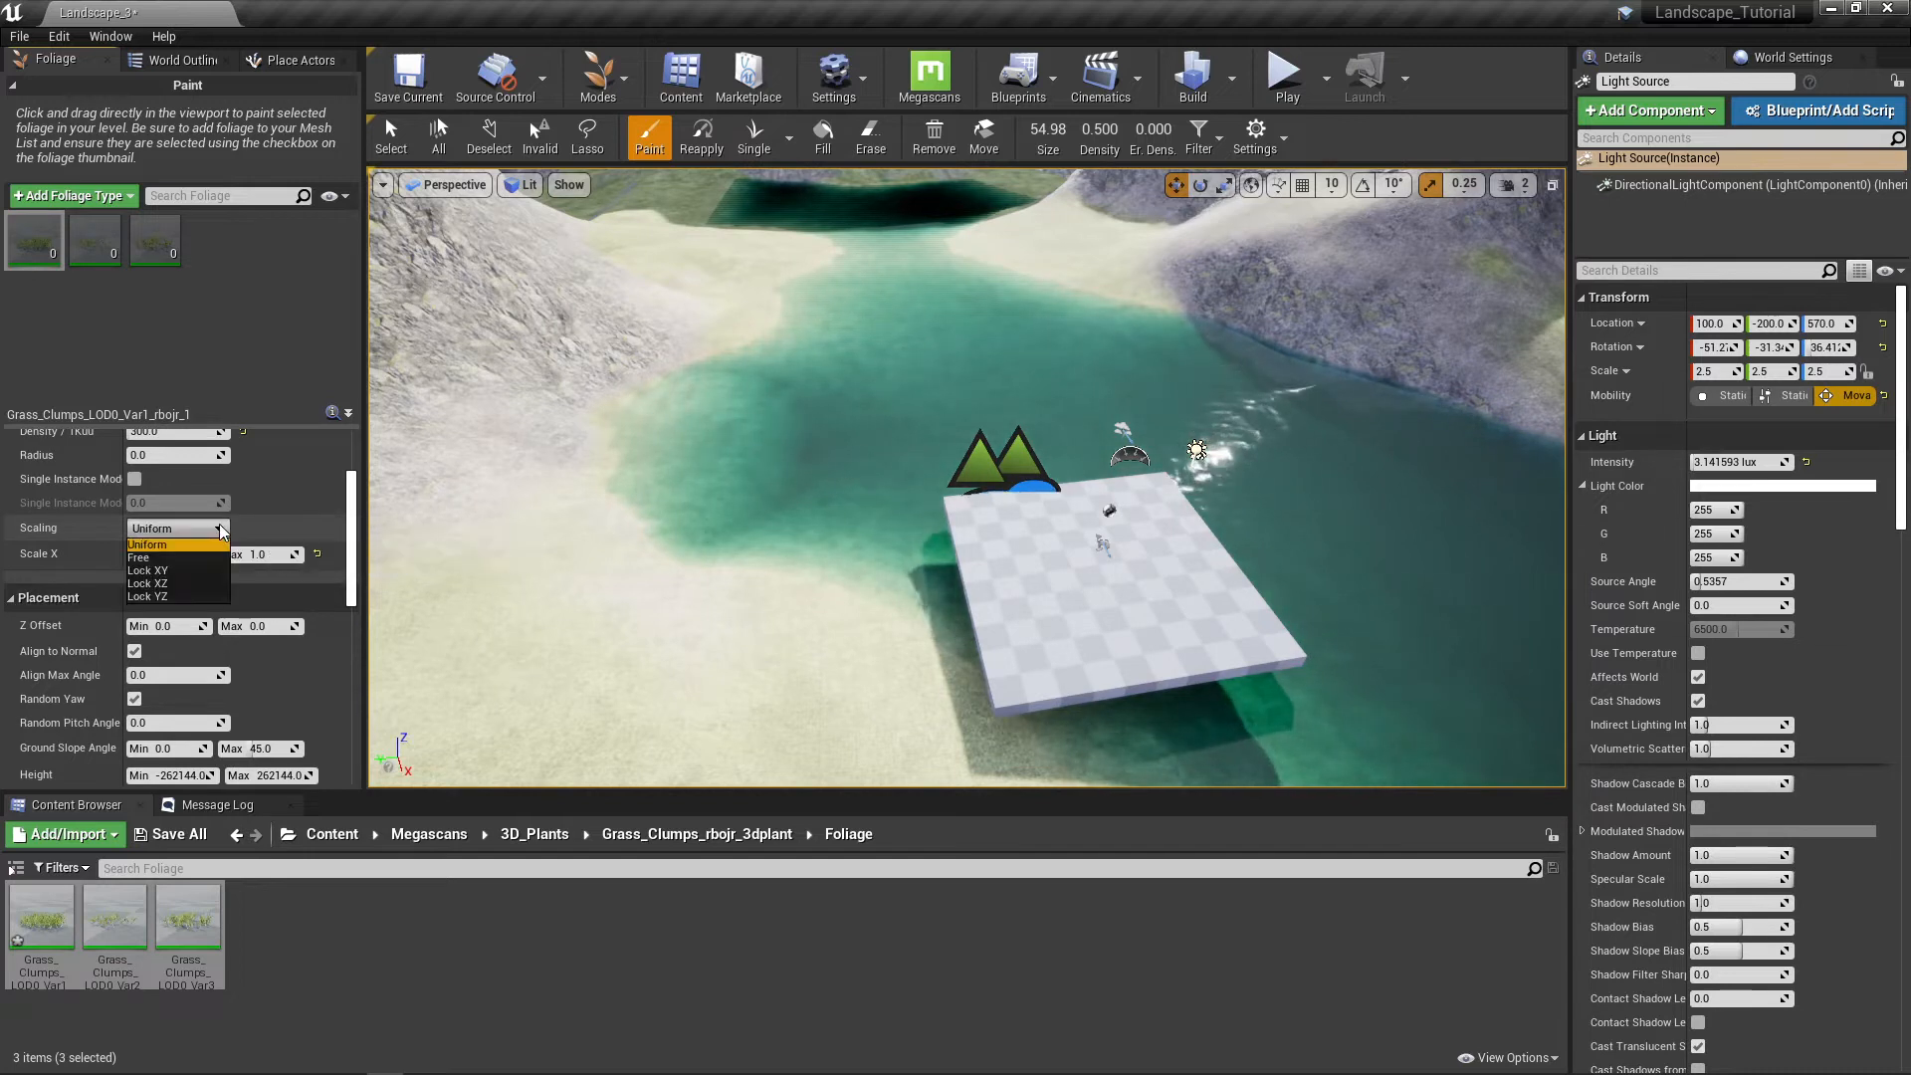
click(171, 558)
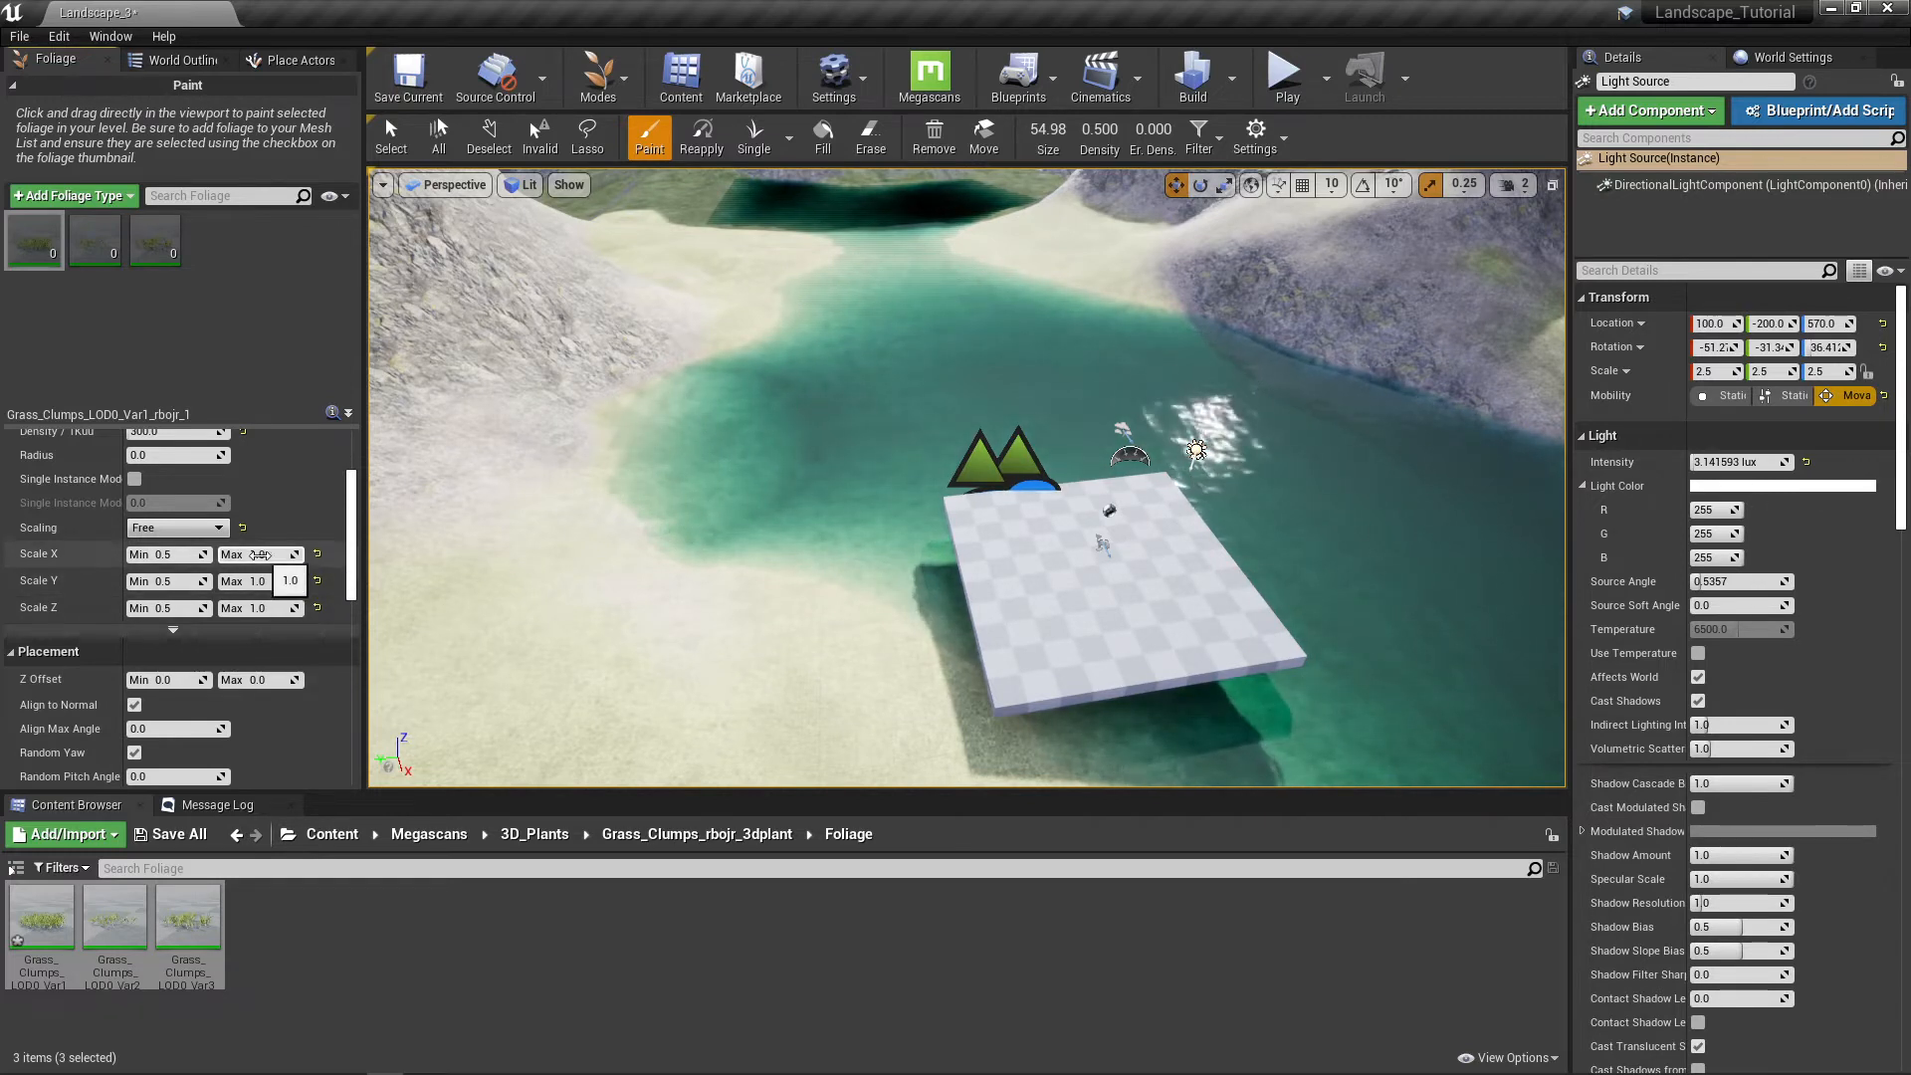
Step: Examine the placement, instance, collision, physics and scalability settings of the Grass_Clumps Var1 foliage type
scroll(189, 575, down, 3)
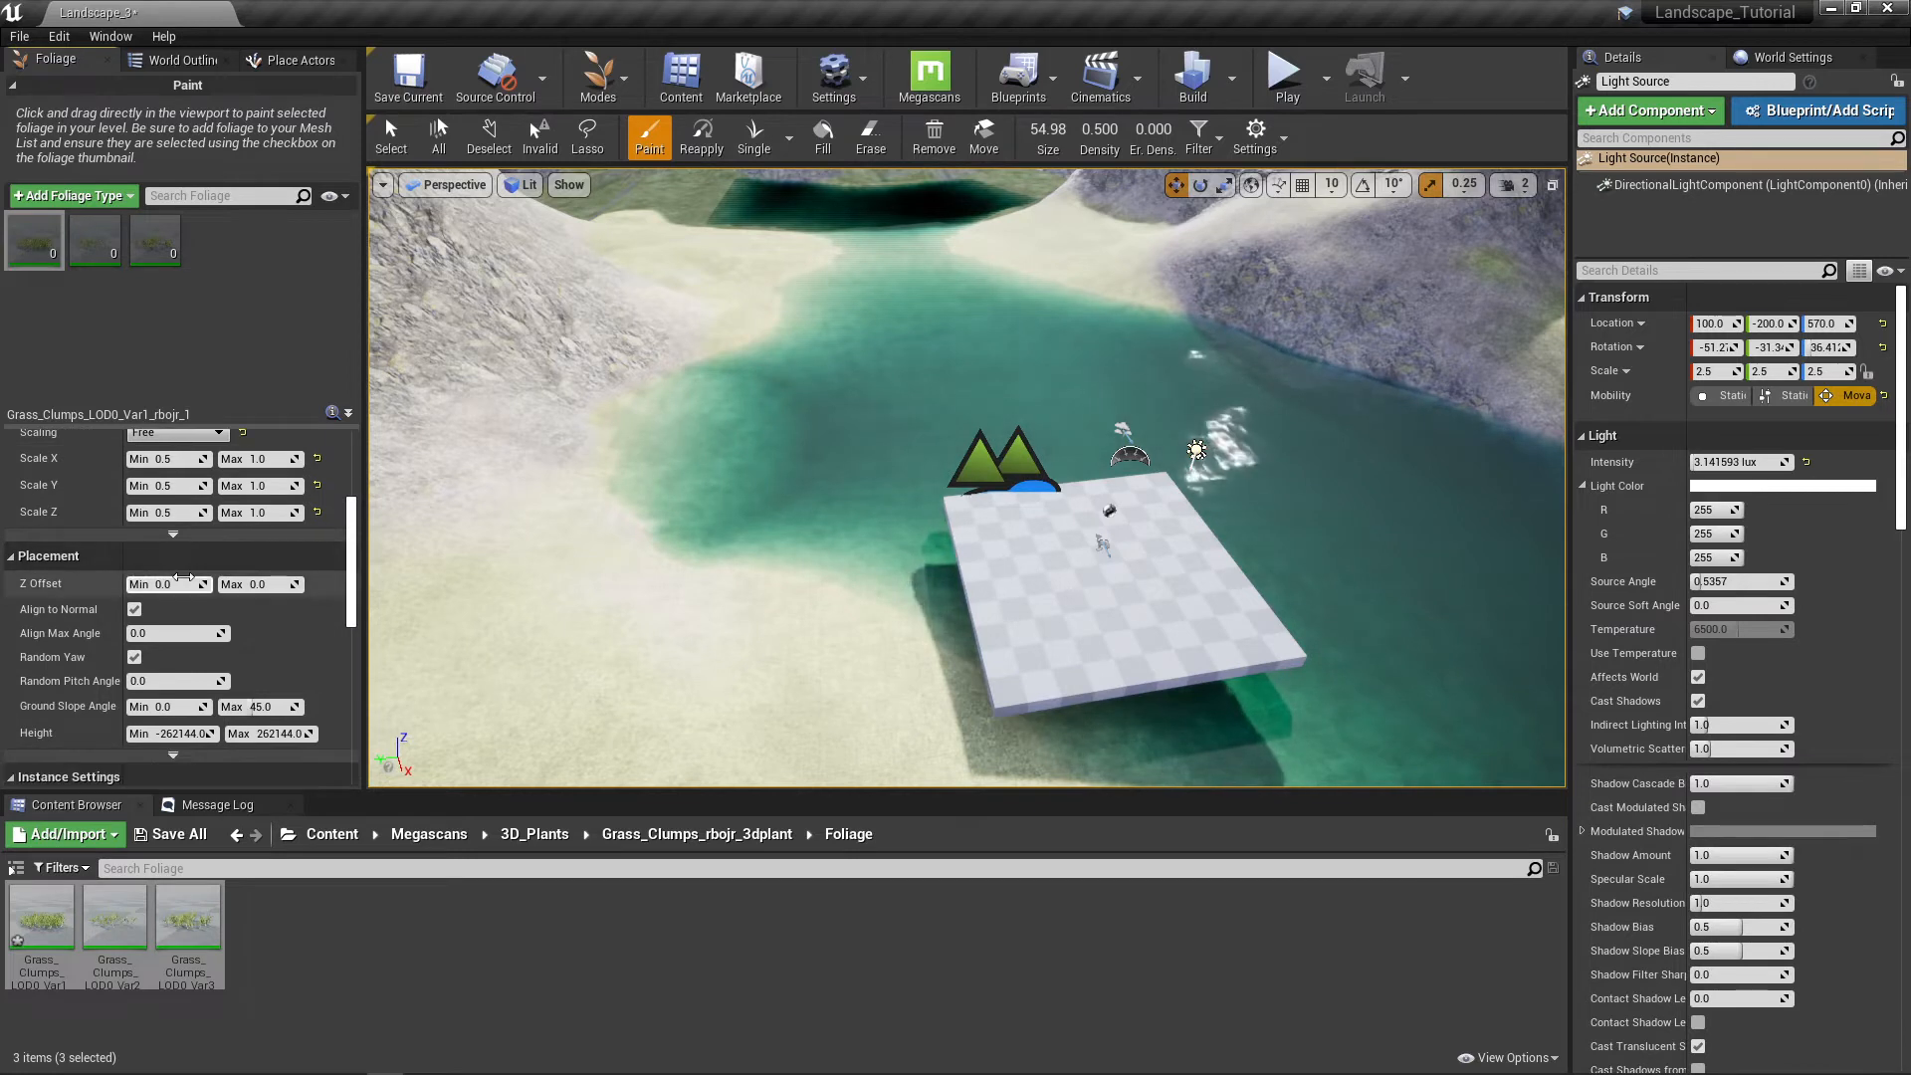
scroll(233, 594, down, 2)
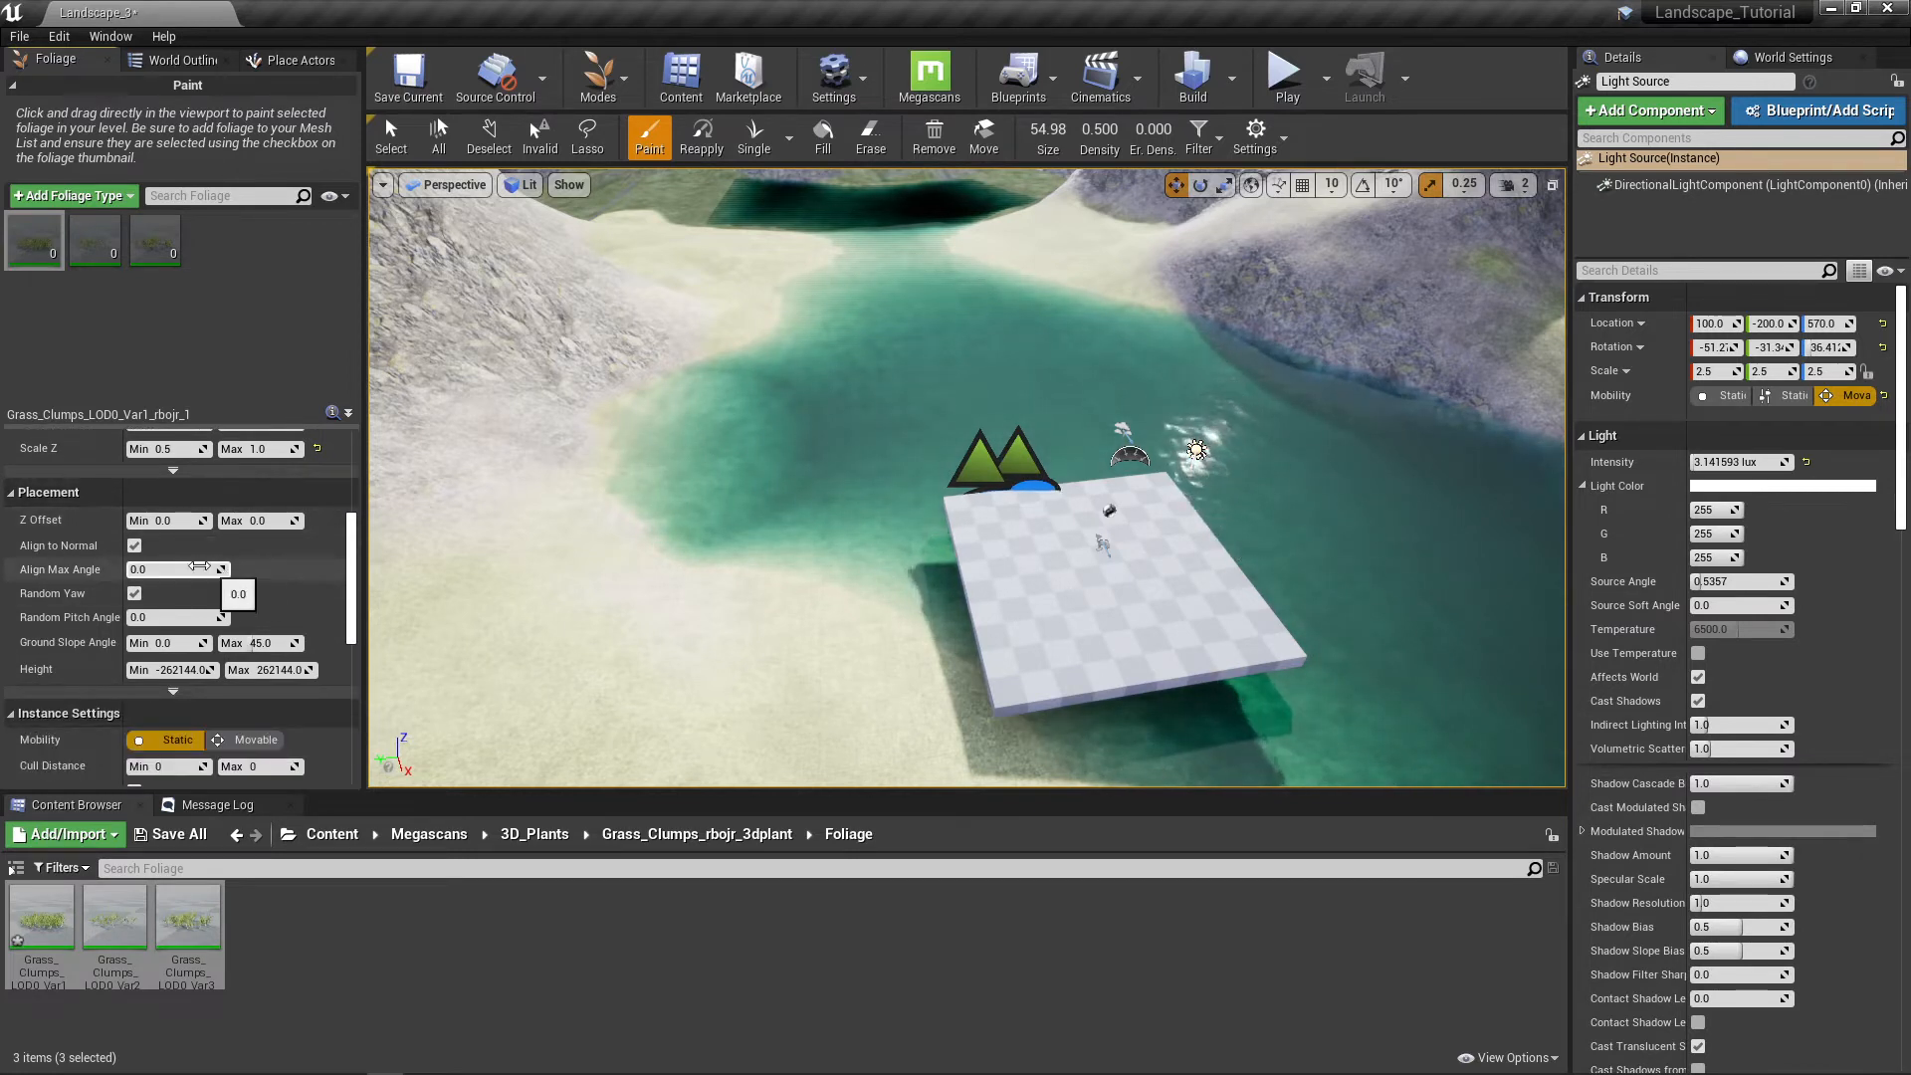
scroll(189, 549, up, 5)
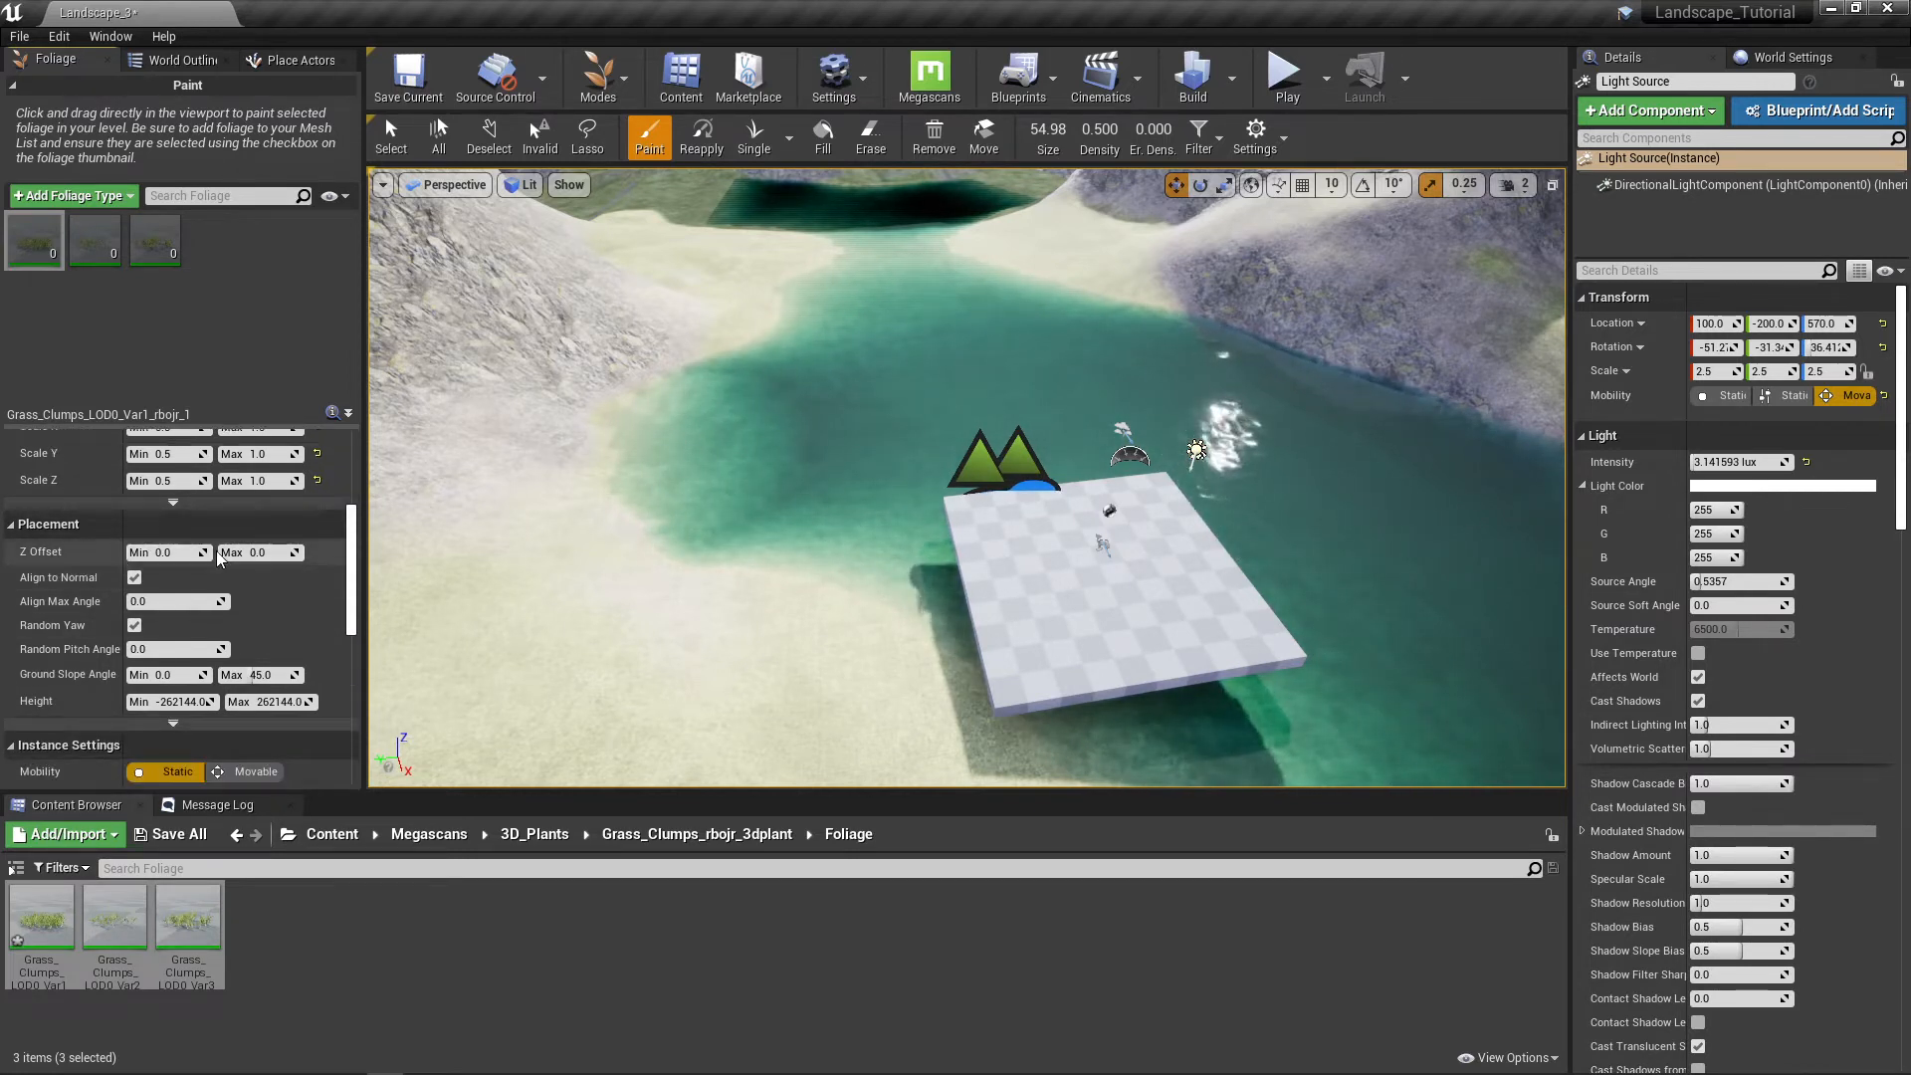
scroll(229, 553, down, 4)
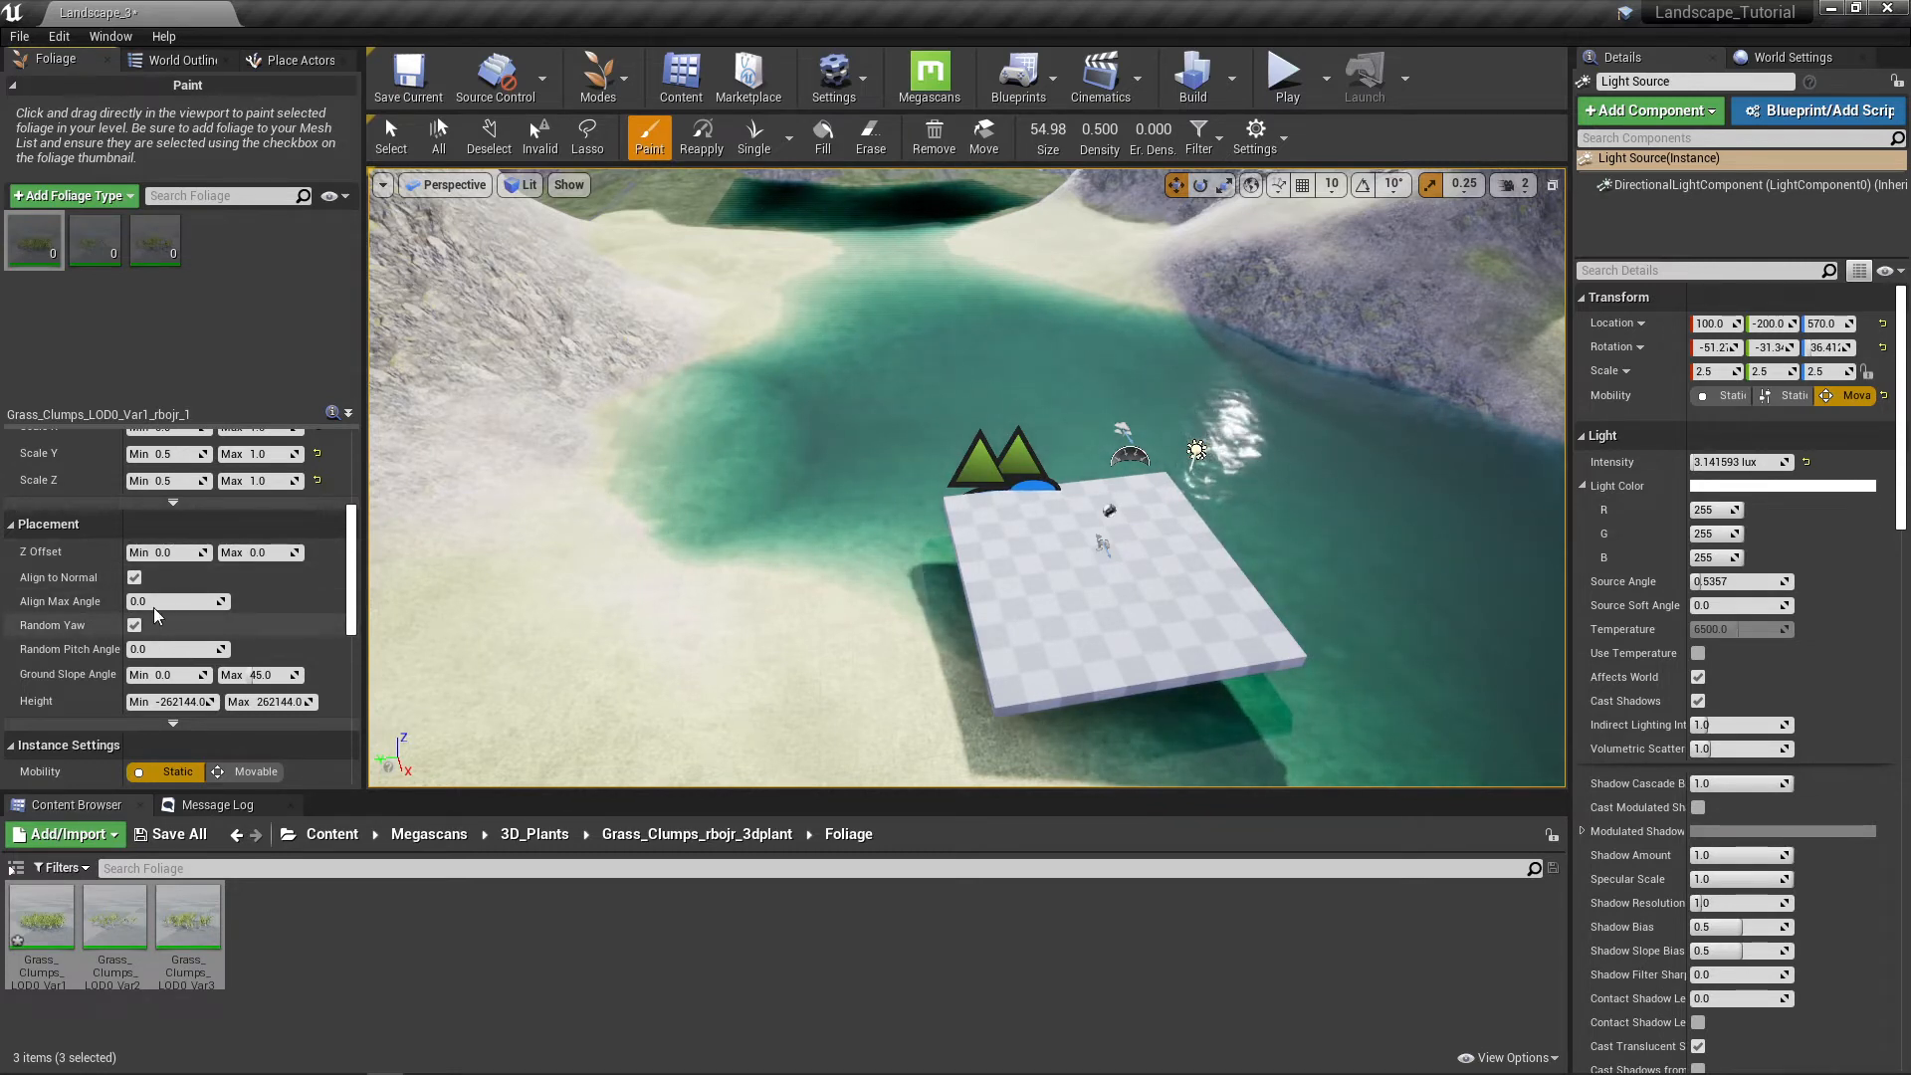
scroll(229, 627, down, 2)
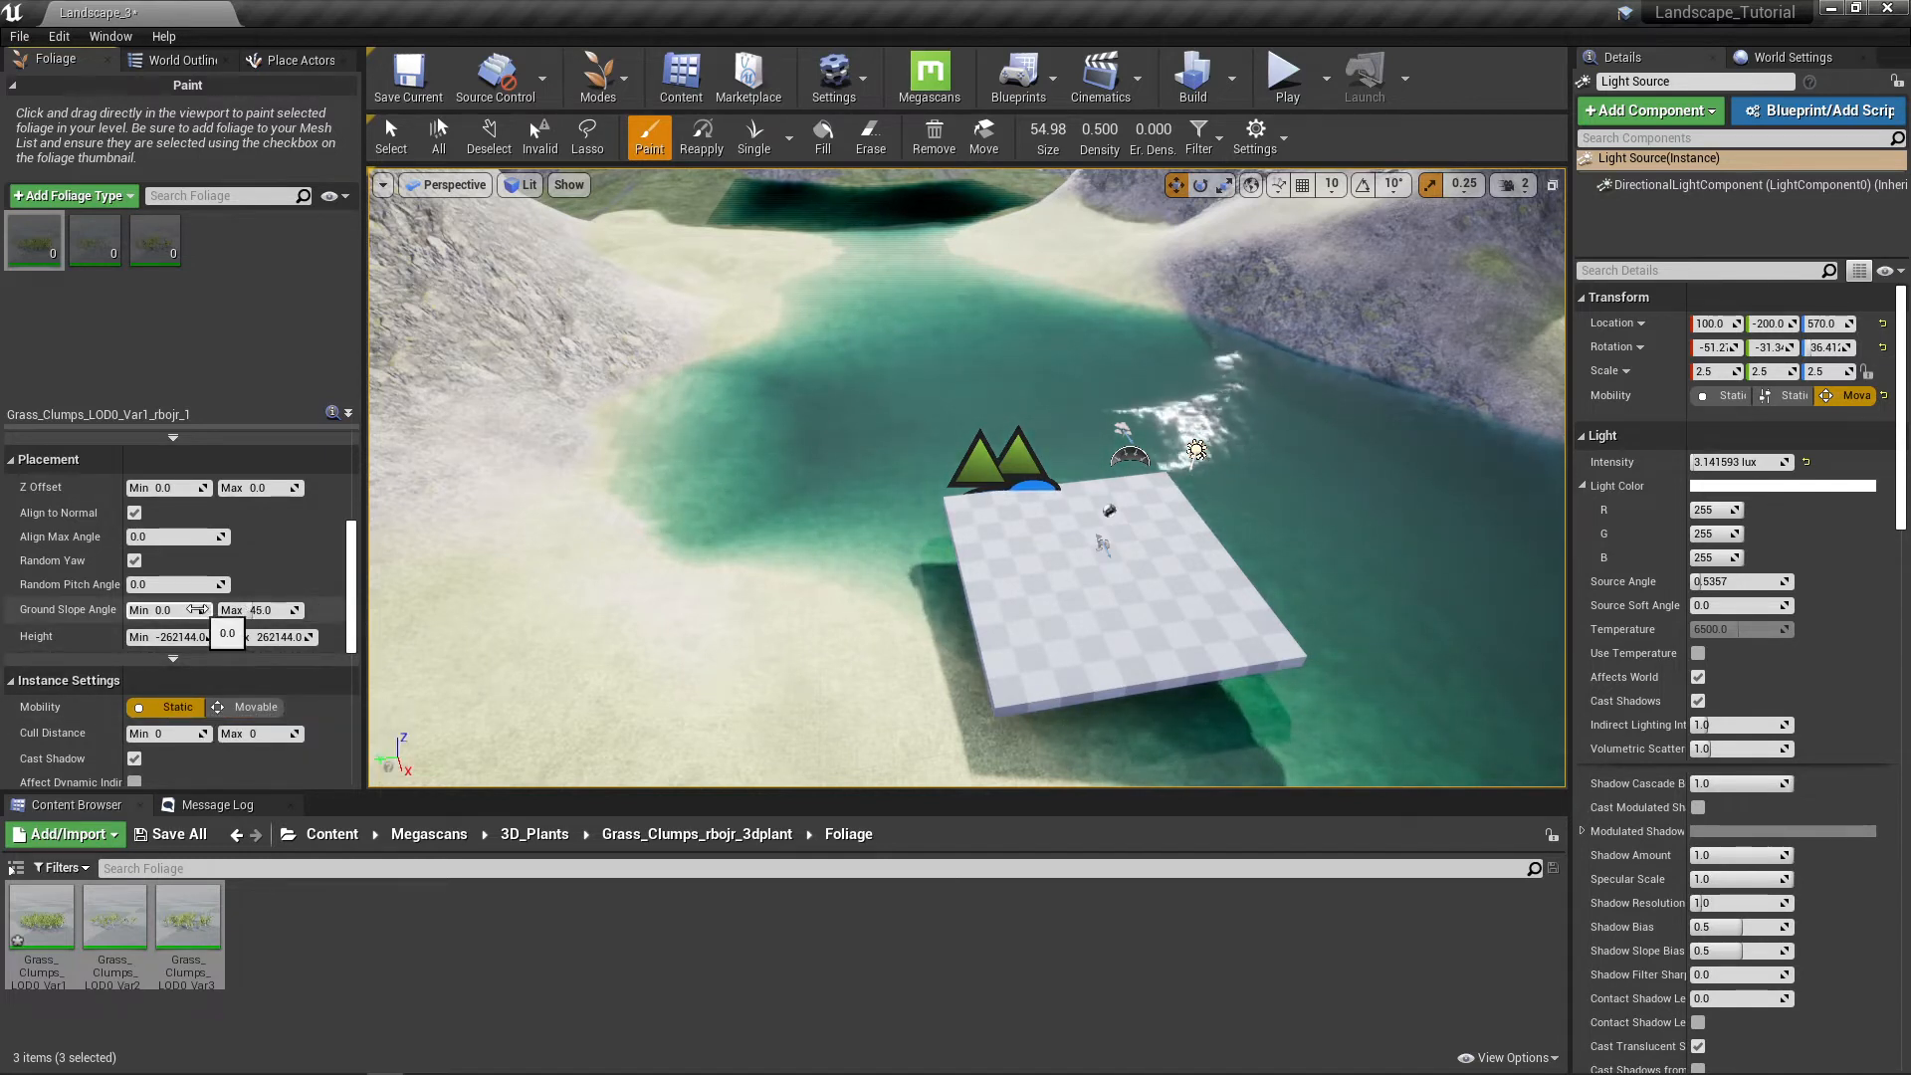
scroll(204, 602, down, 3)
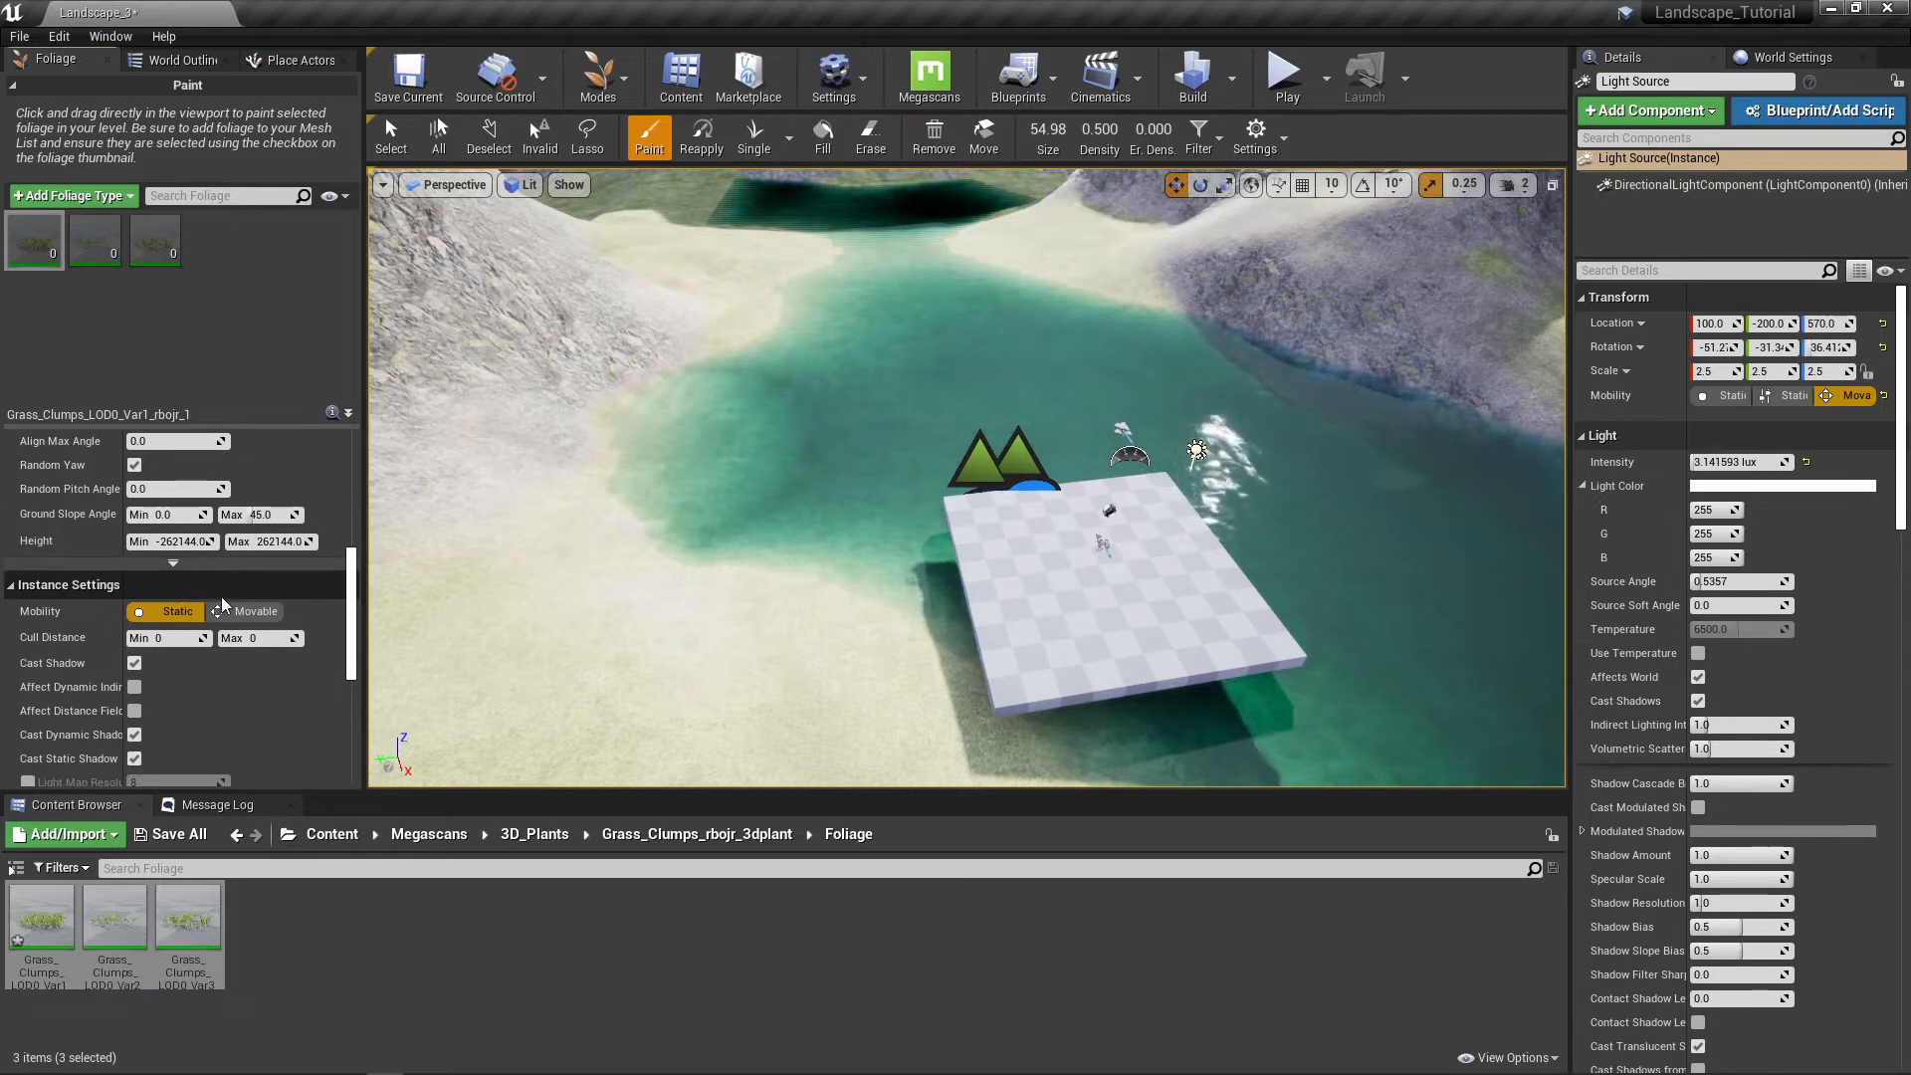
scroll(221, 595, down, 2)
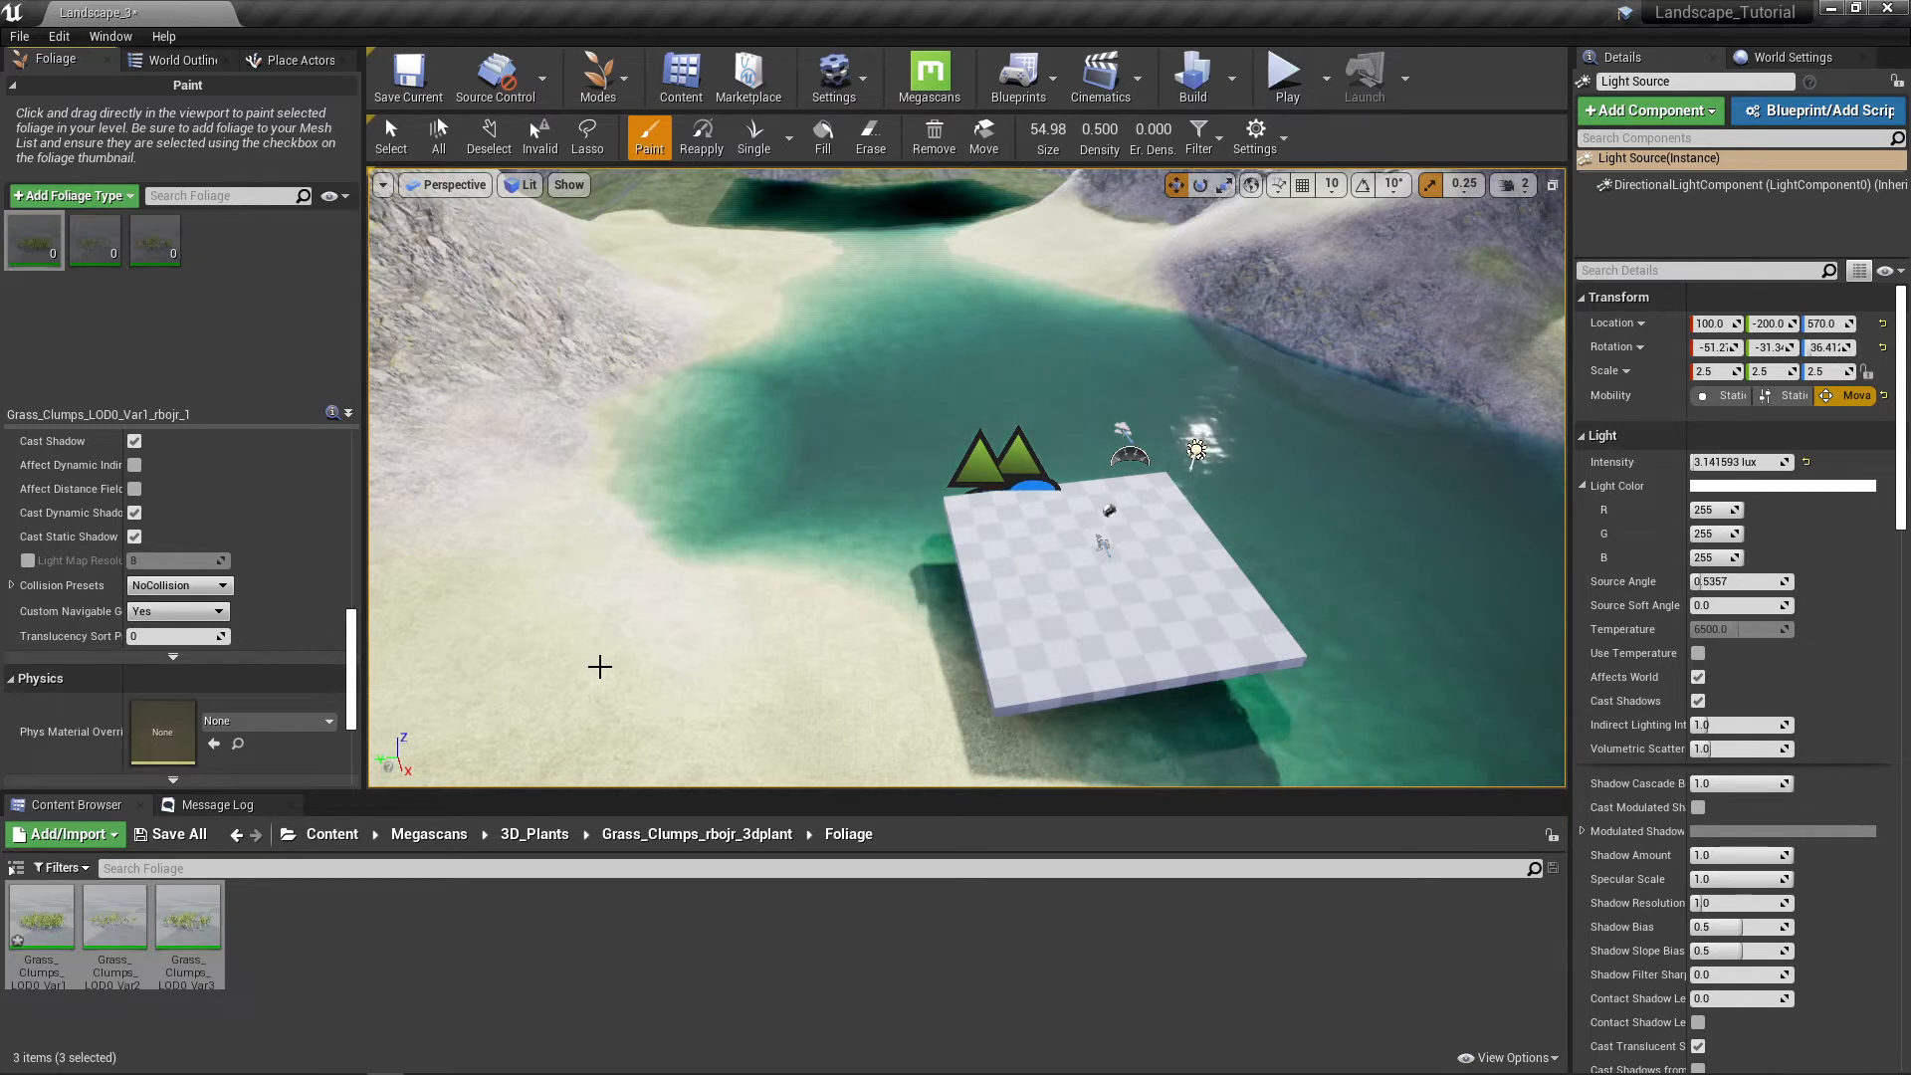
scroll(207, 499, down, 2)
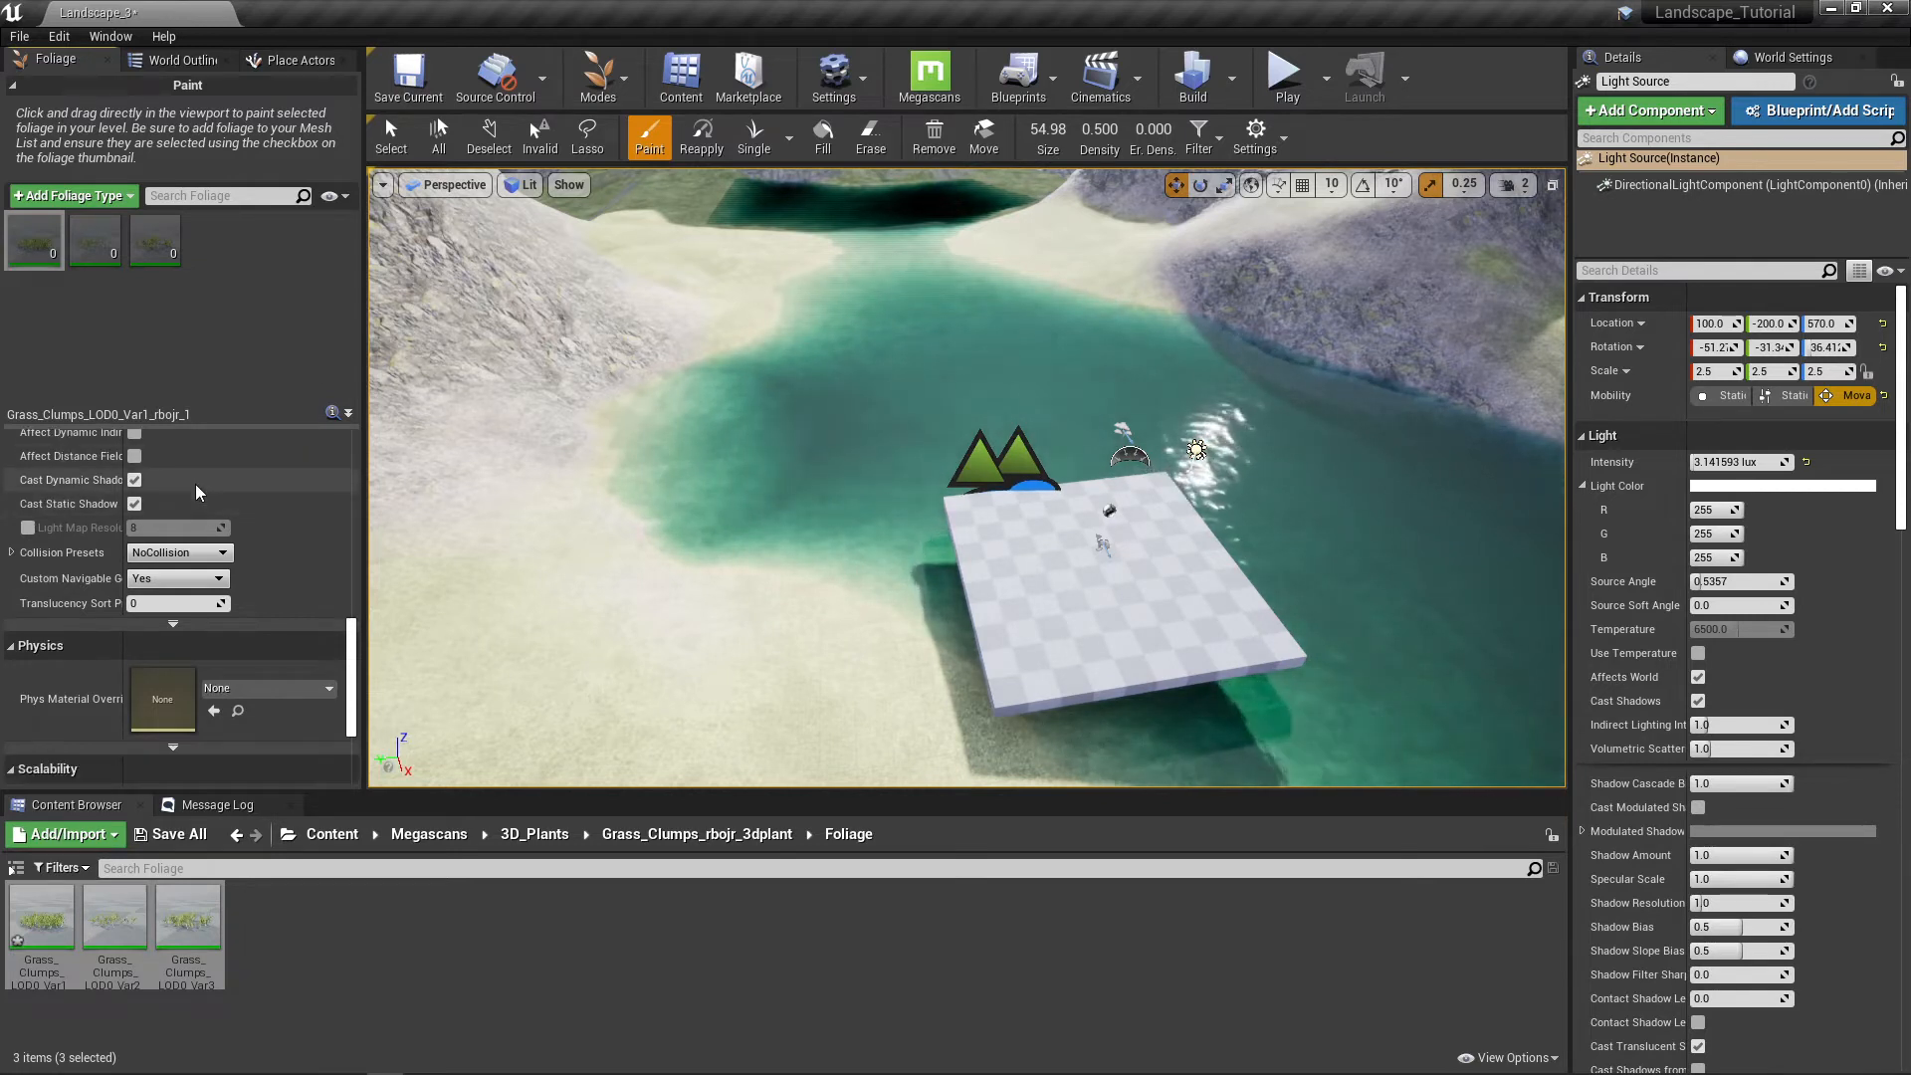
scroll(181, 494, down, 1)
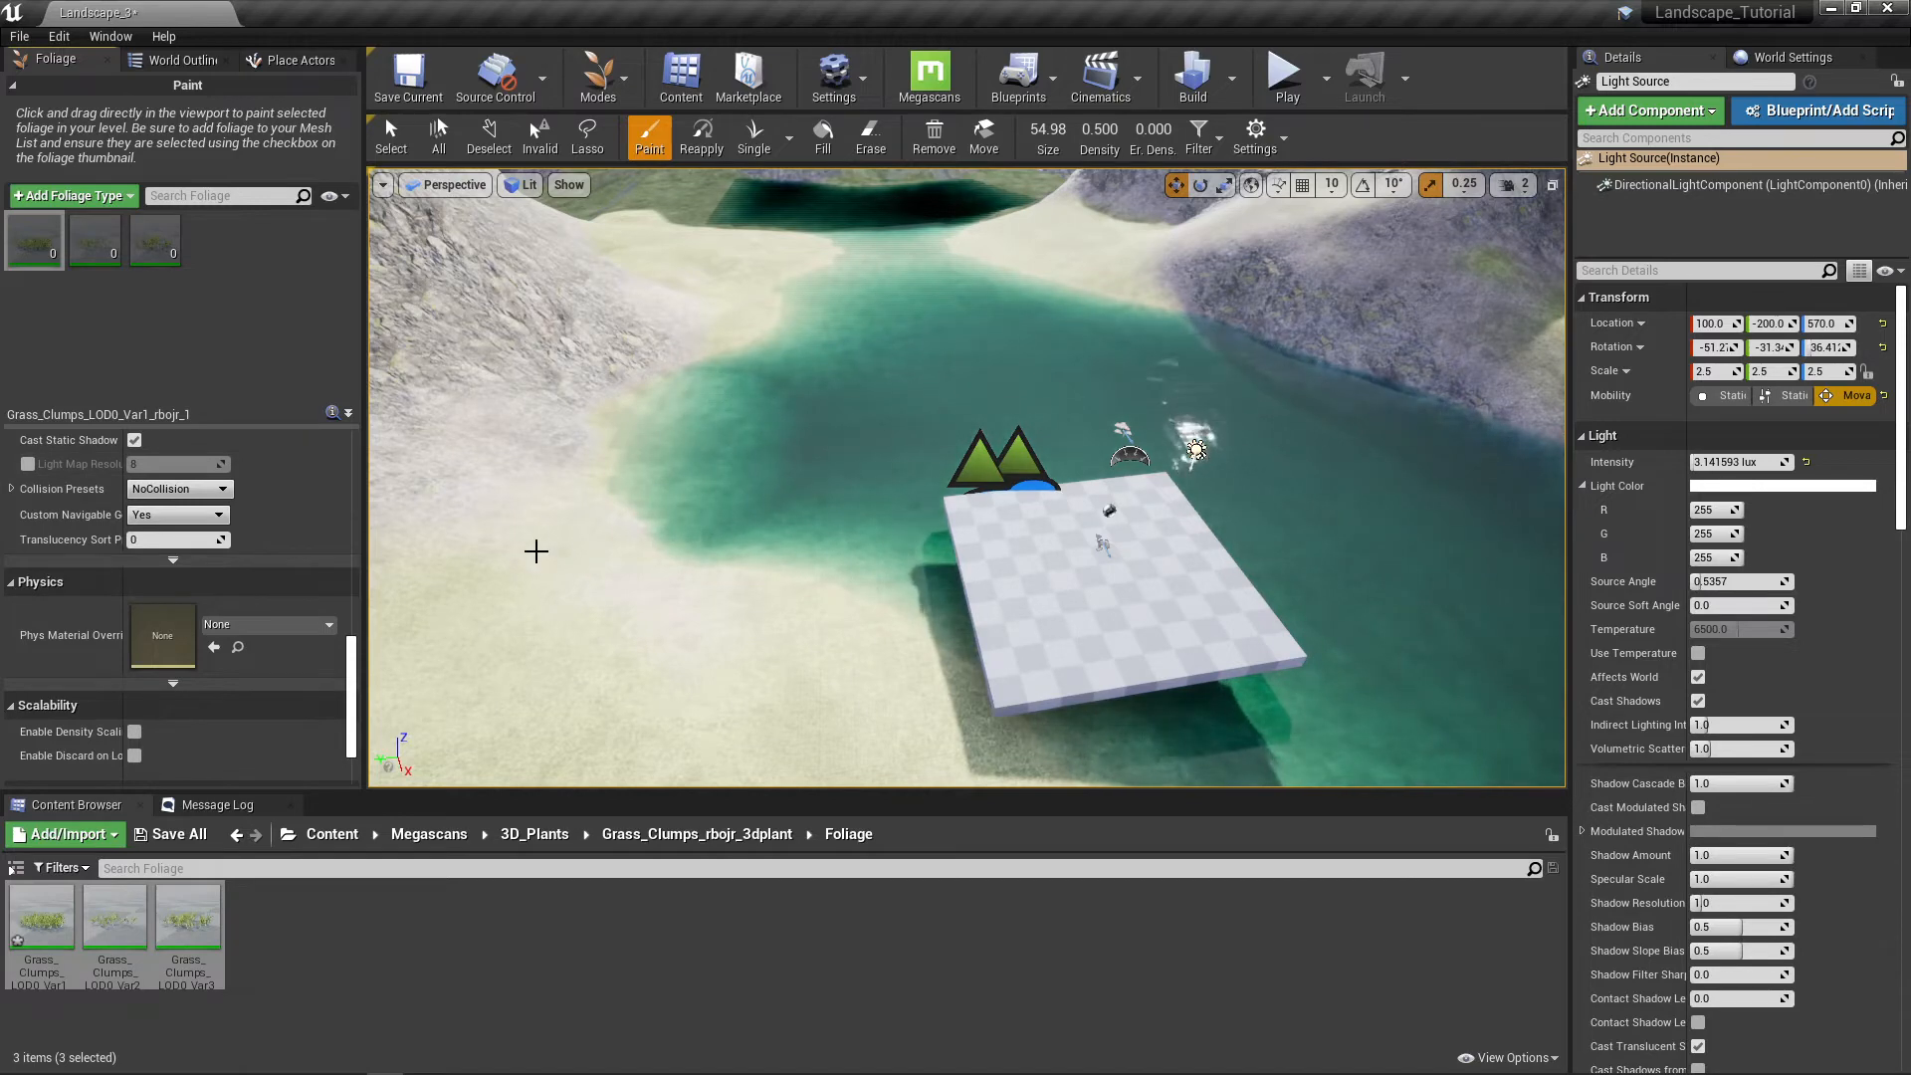
Step: Set the viewport camera speed to 4 for working close to the grassy slope beside the lake
right_drag(967, 478, 811, 562)
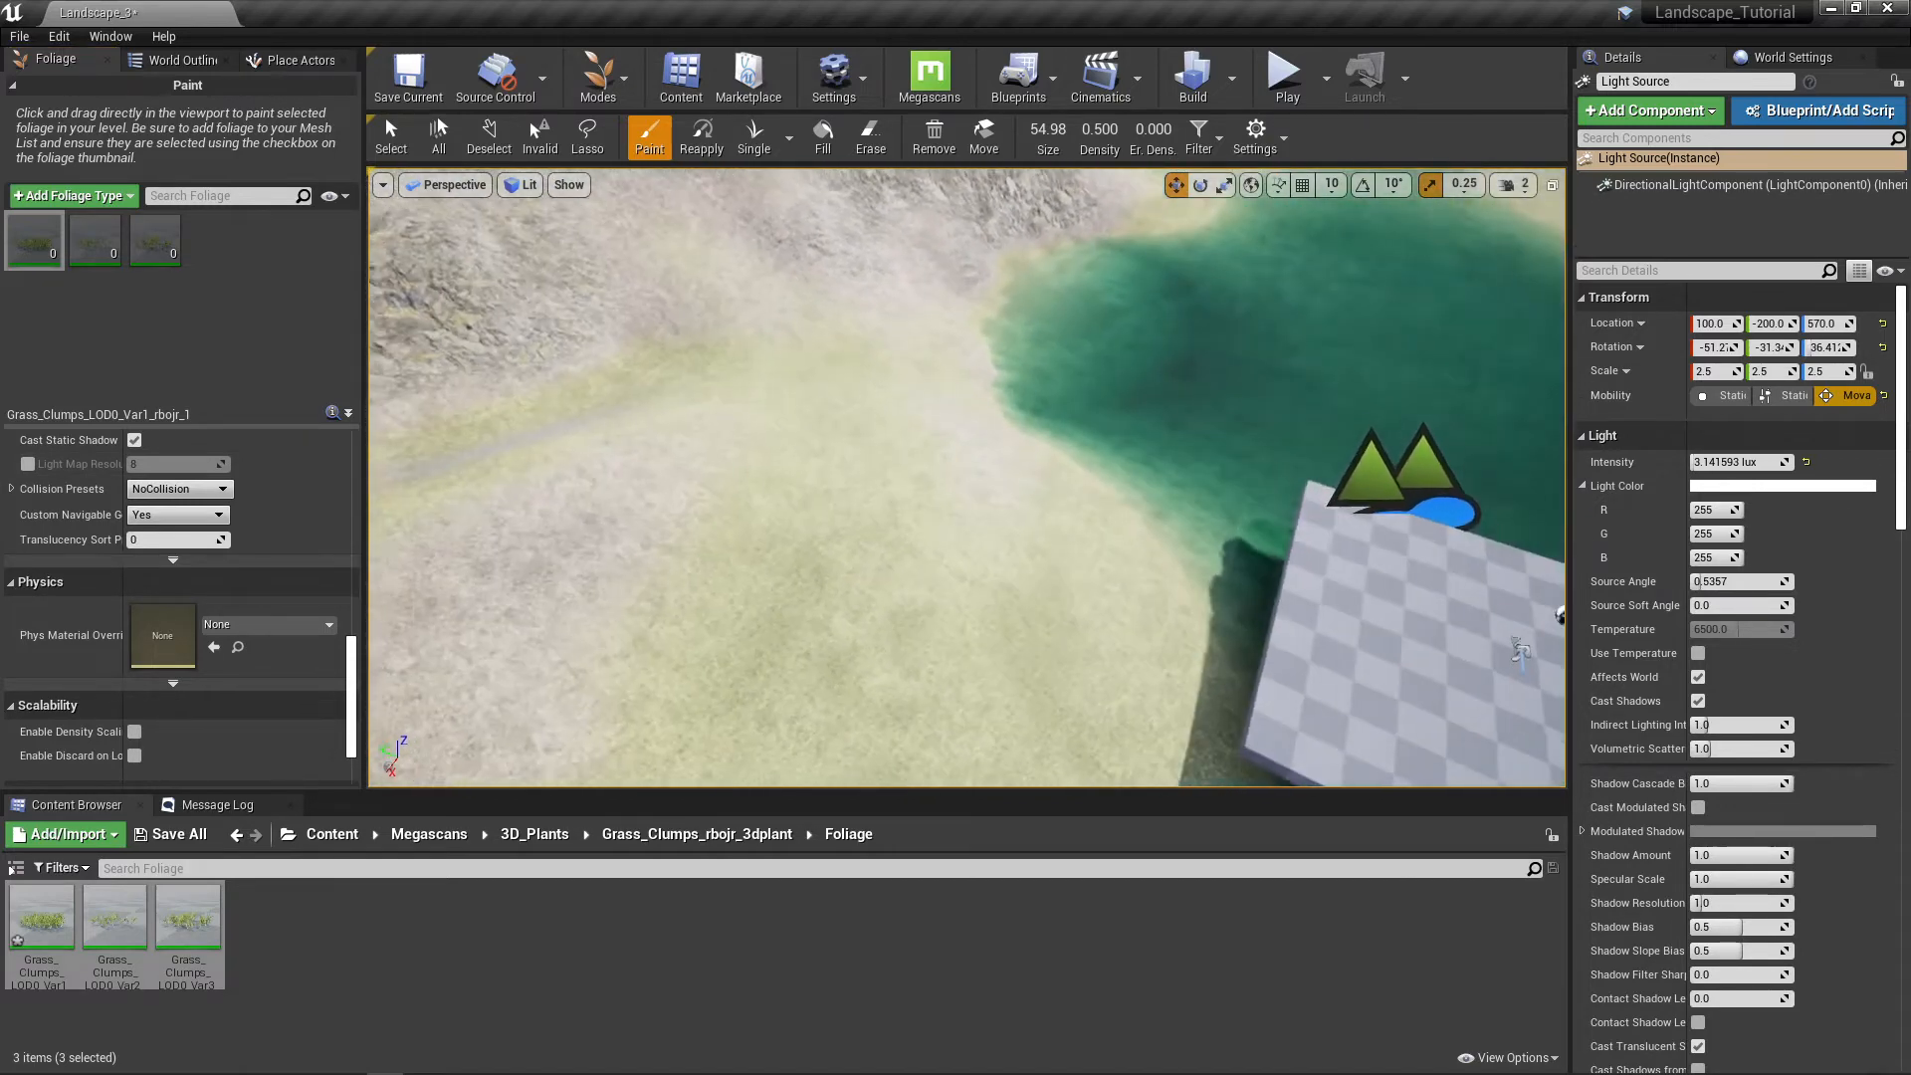
click(1514, 184)
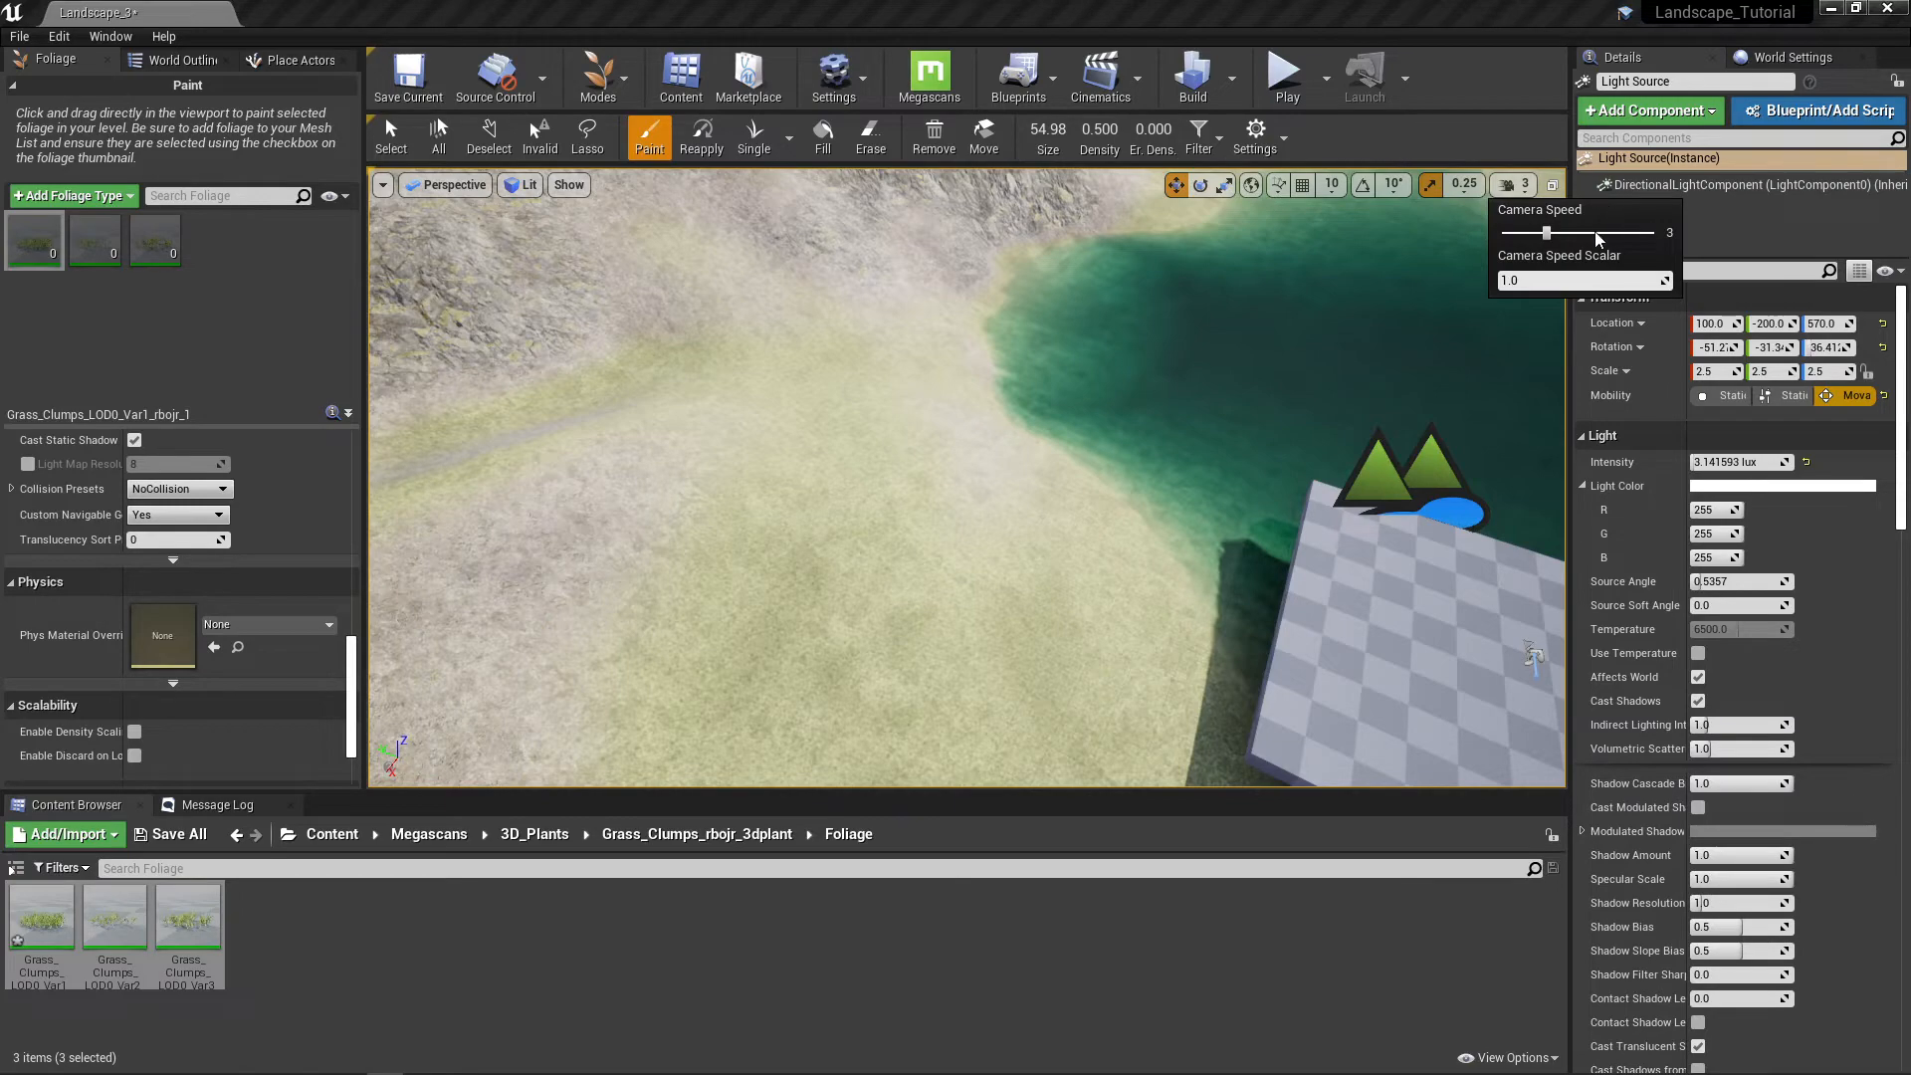
right_drag(752, 481, 737, 563)
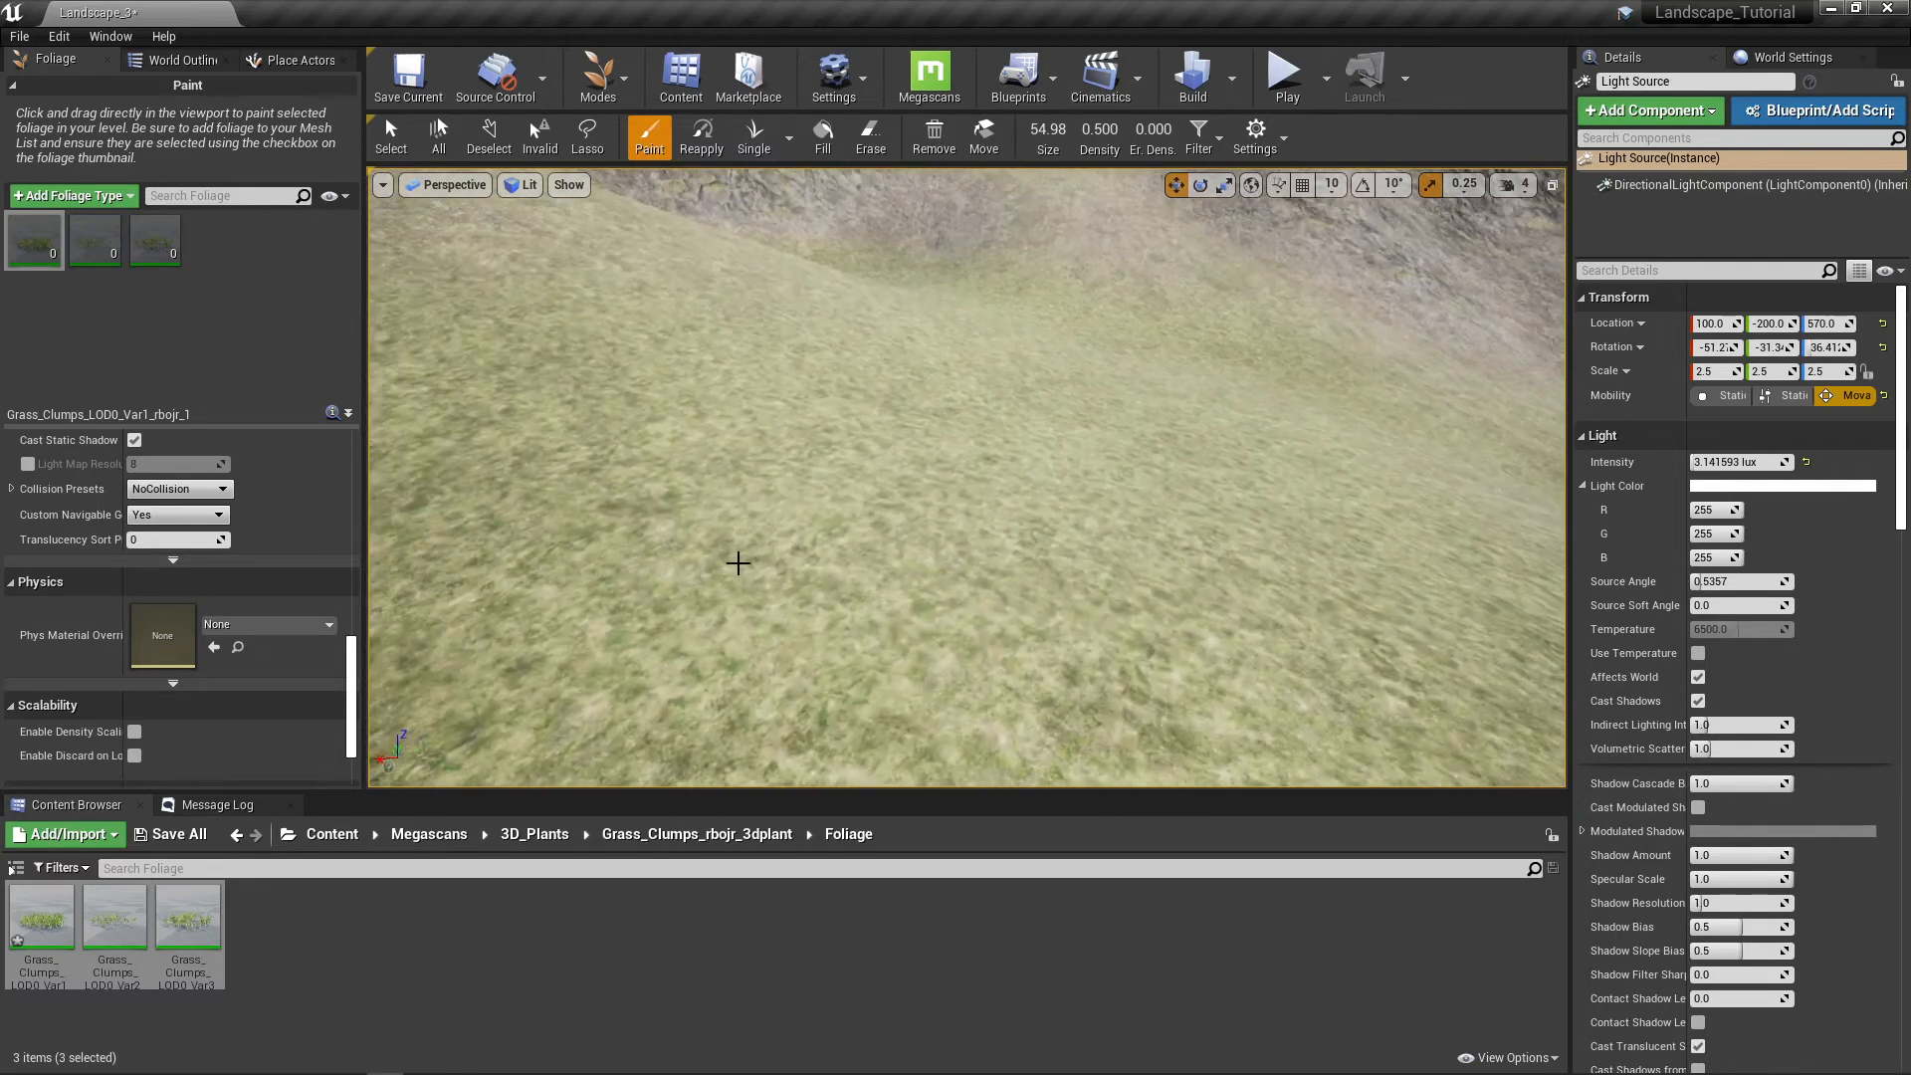
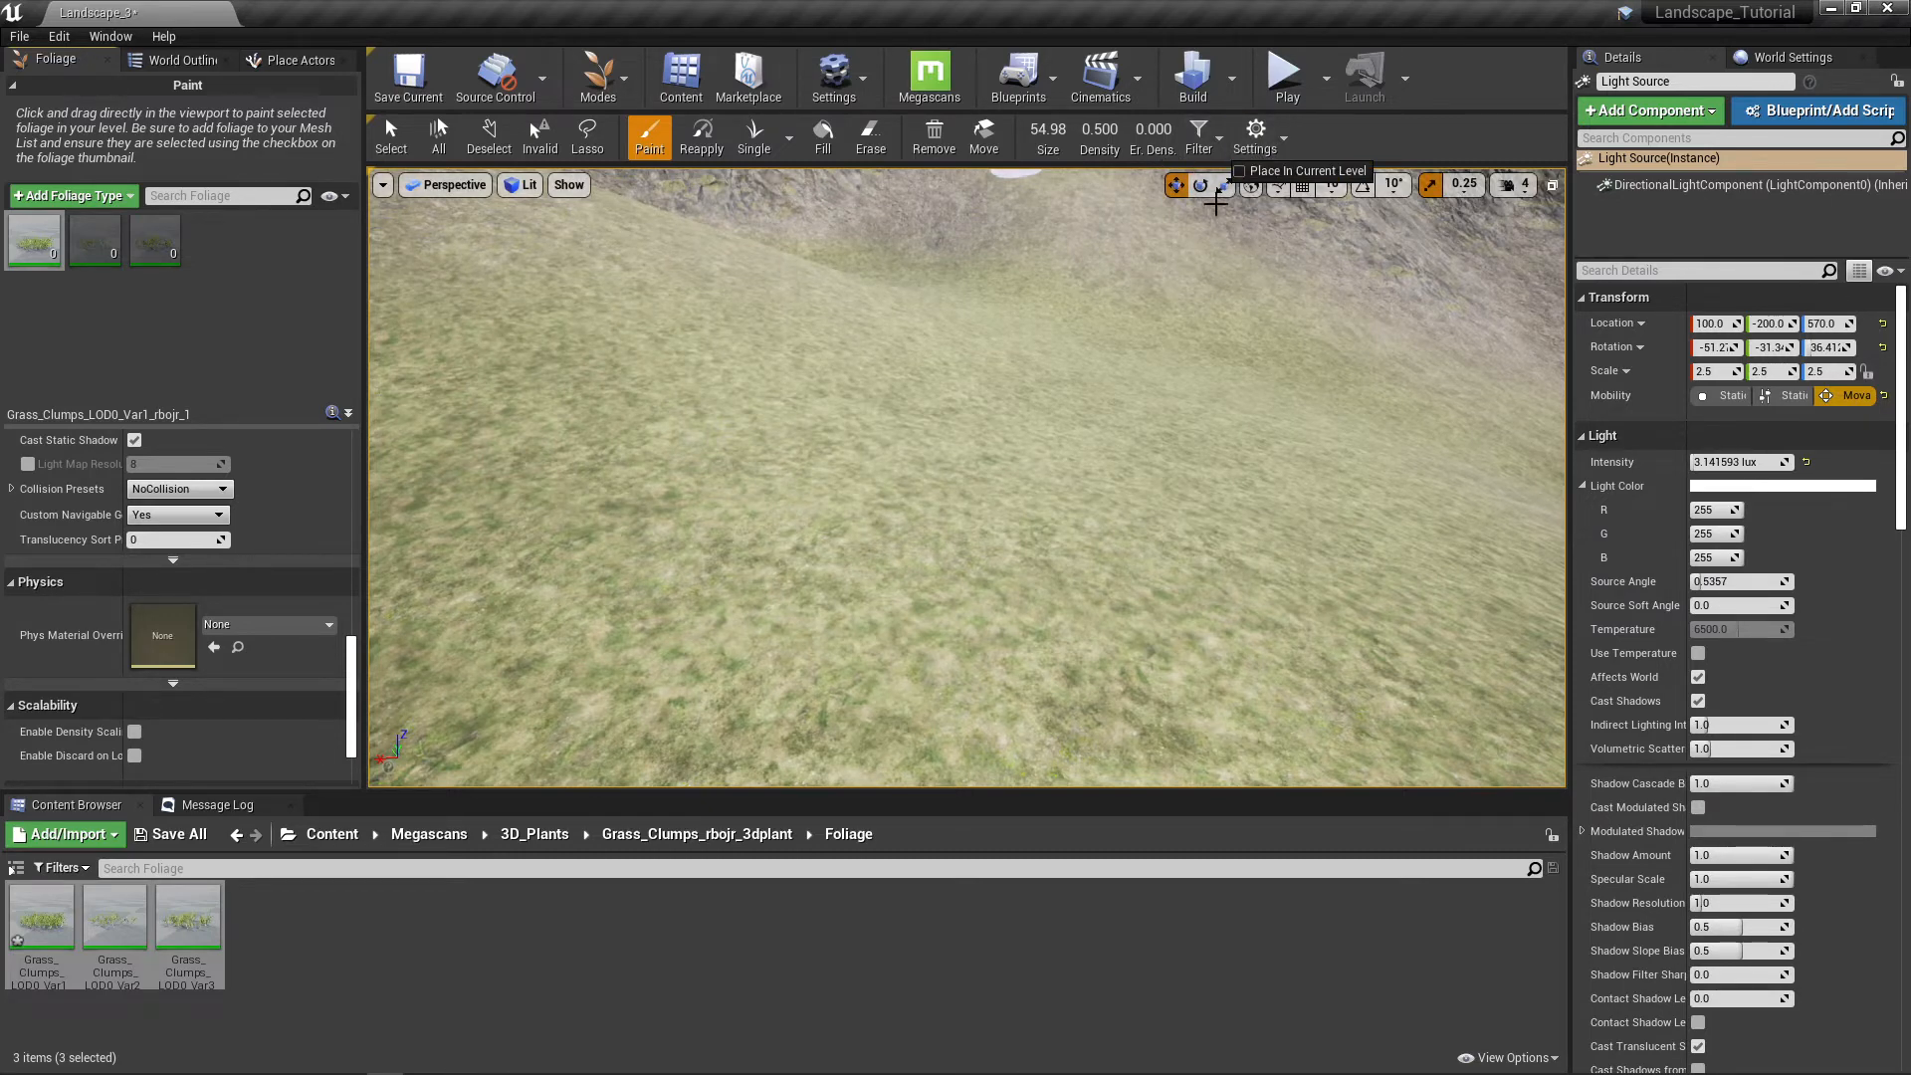
Step: Activate the Grass_Clumps Var1 foliage type and paint several small grass patches on the green slope
mouse_move(858, 505)
mouse_down()
mouse_move(657, 530)
mouse_move(798, 562)
mouse_move(662, 534)
mouse_move(606, 562)
mouse_move(1053, 532)
mouse_move(726, 475)
mouse_move(955, 631)
mouse_move(1015, 613)
mouse_up()
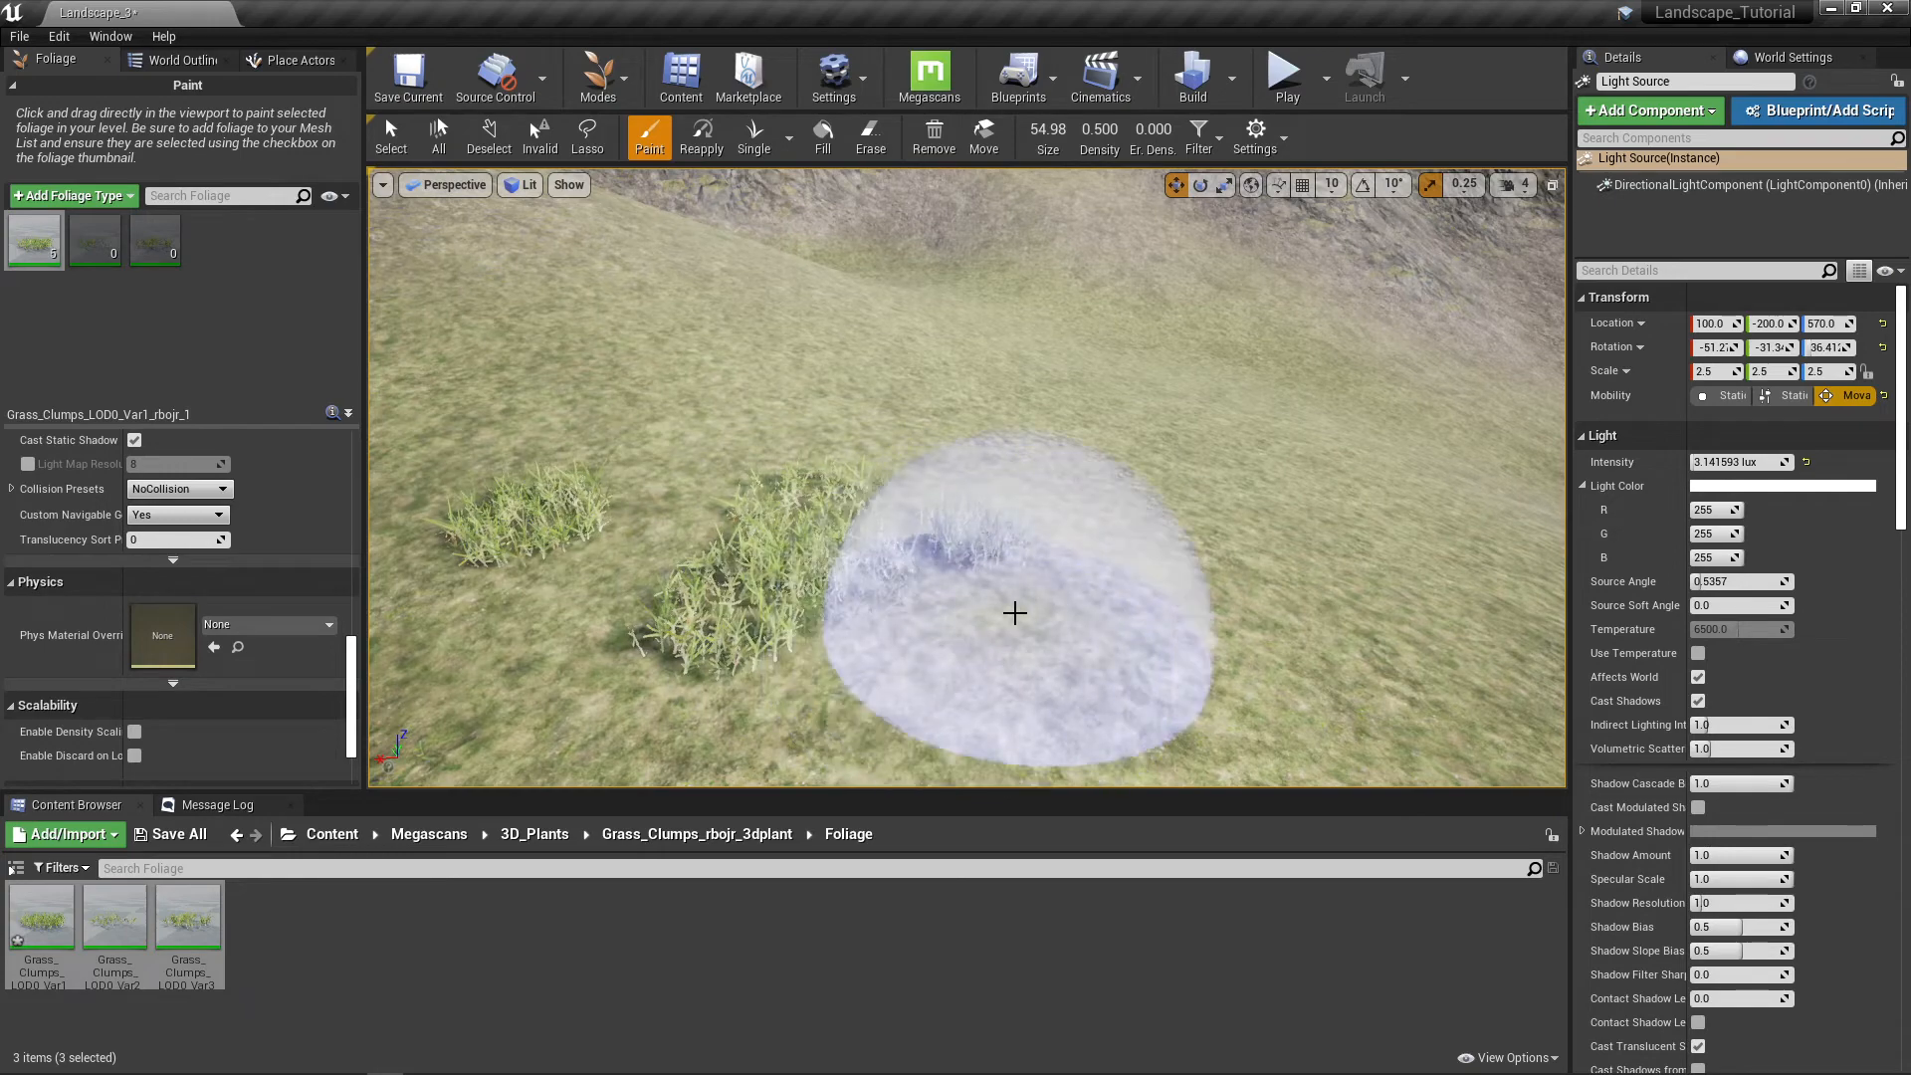
mouse_move(995, 589)
right_down()
mouse_move(876, 552)
mouse_move(878, 478)
mouse_move(868, 533)
mouse_move(985, 549)
right_up()
key(w)
key(s)
mouse_move(1016, 584)
mouse_down()
mouse_move(999, 537)
mouse_move(922, 505)
mouse_up()
key(s)
mouse_move(922, 506)
right_down()
mouse_move(891, 500)
mouse_move(939, 504)
right_up()
key(w)
drag(939, 504, 640, 434)
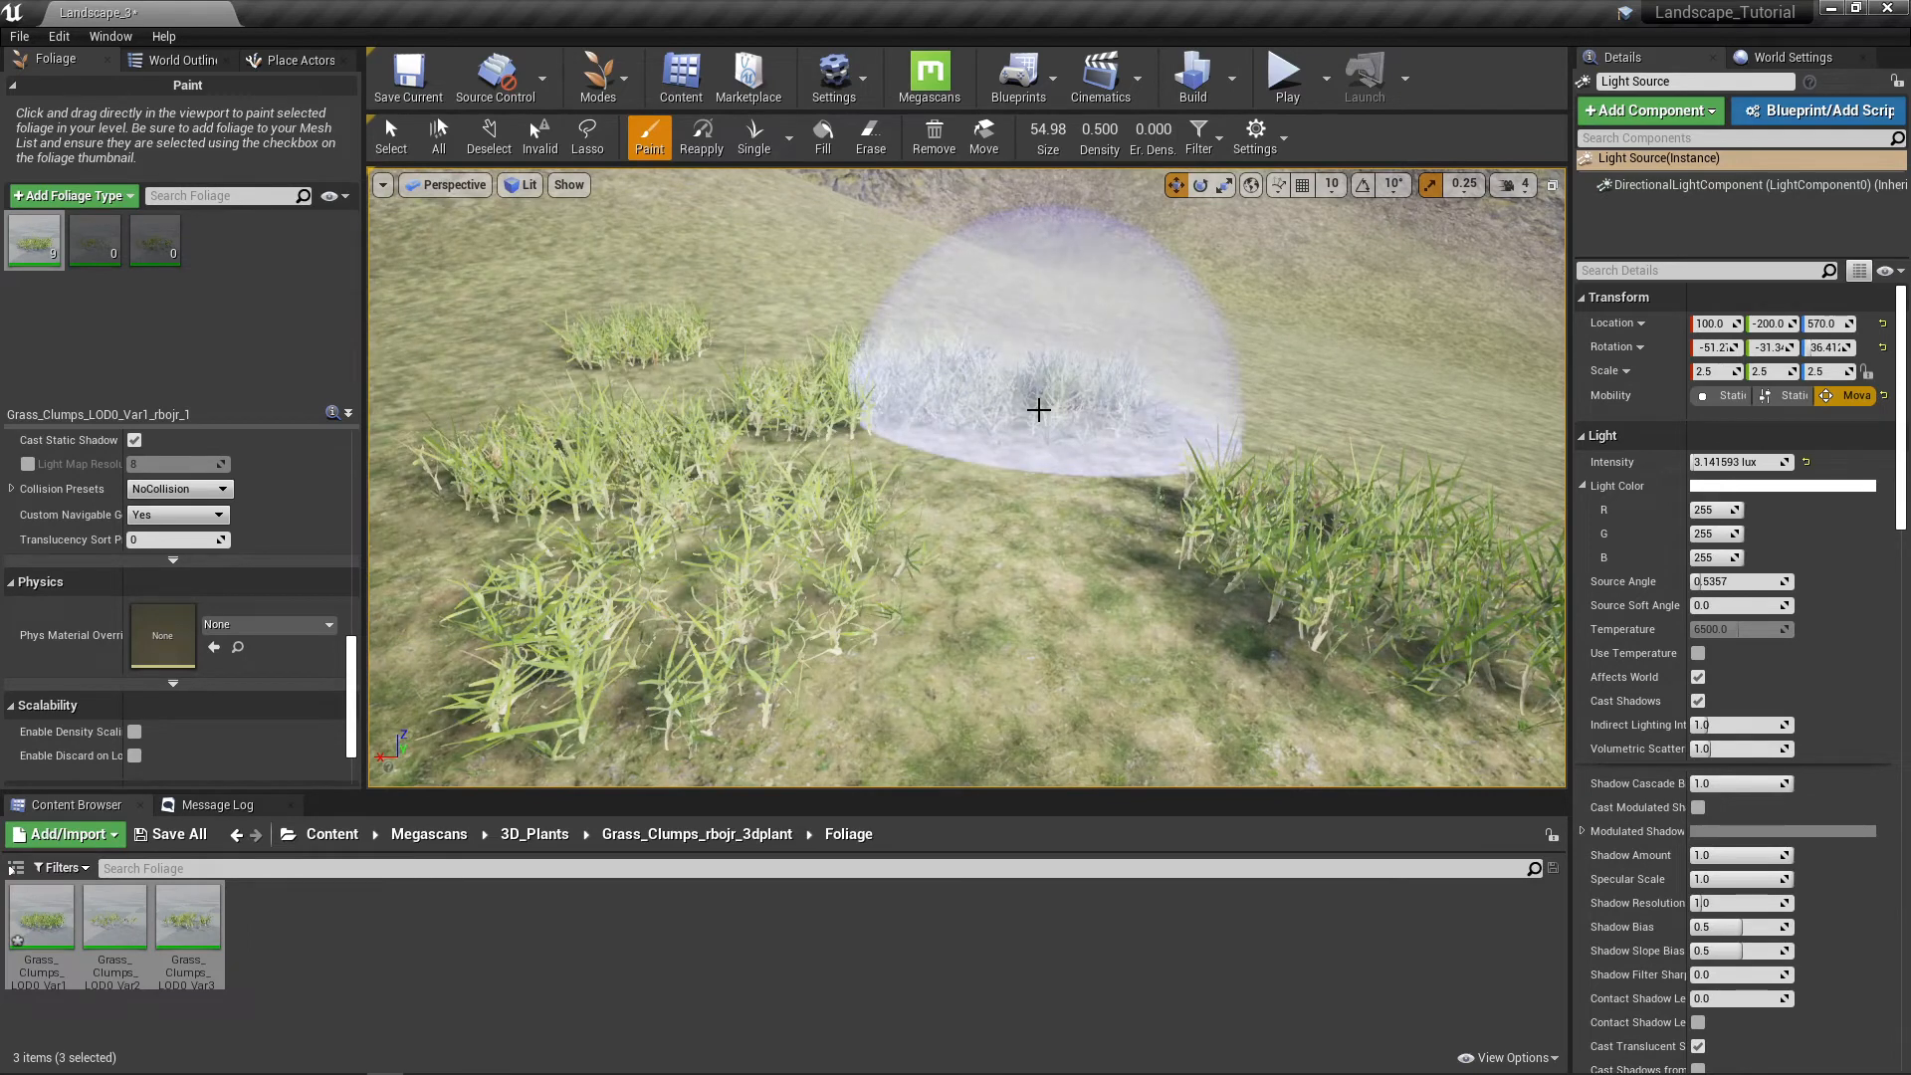
Step: Set the foliage brush size to 1244 and paint Grass_Clumps Var1 over a wide area of the slope
scroll(149, 512, up, 10)
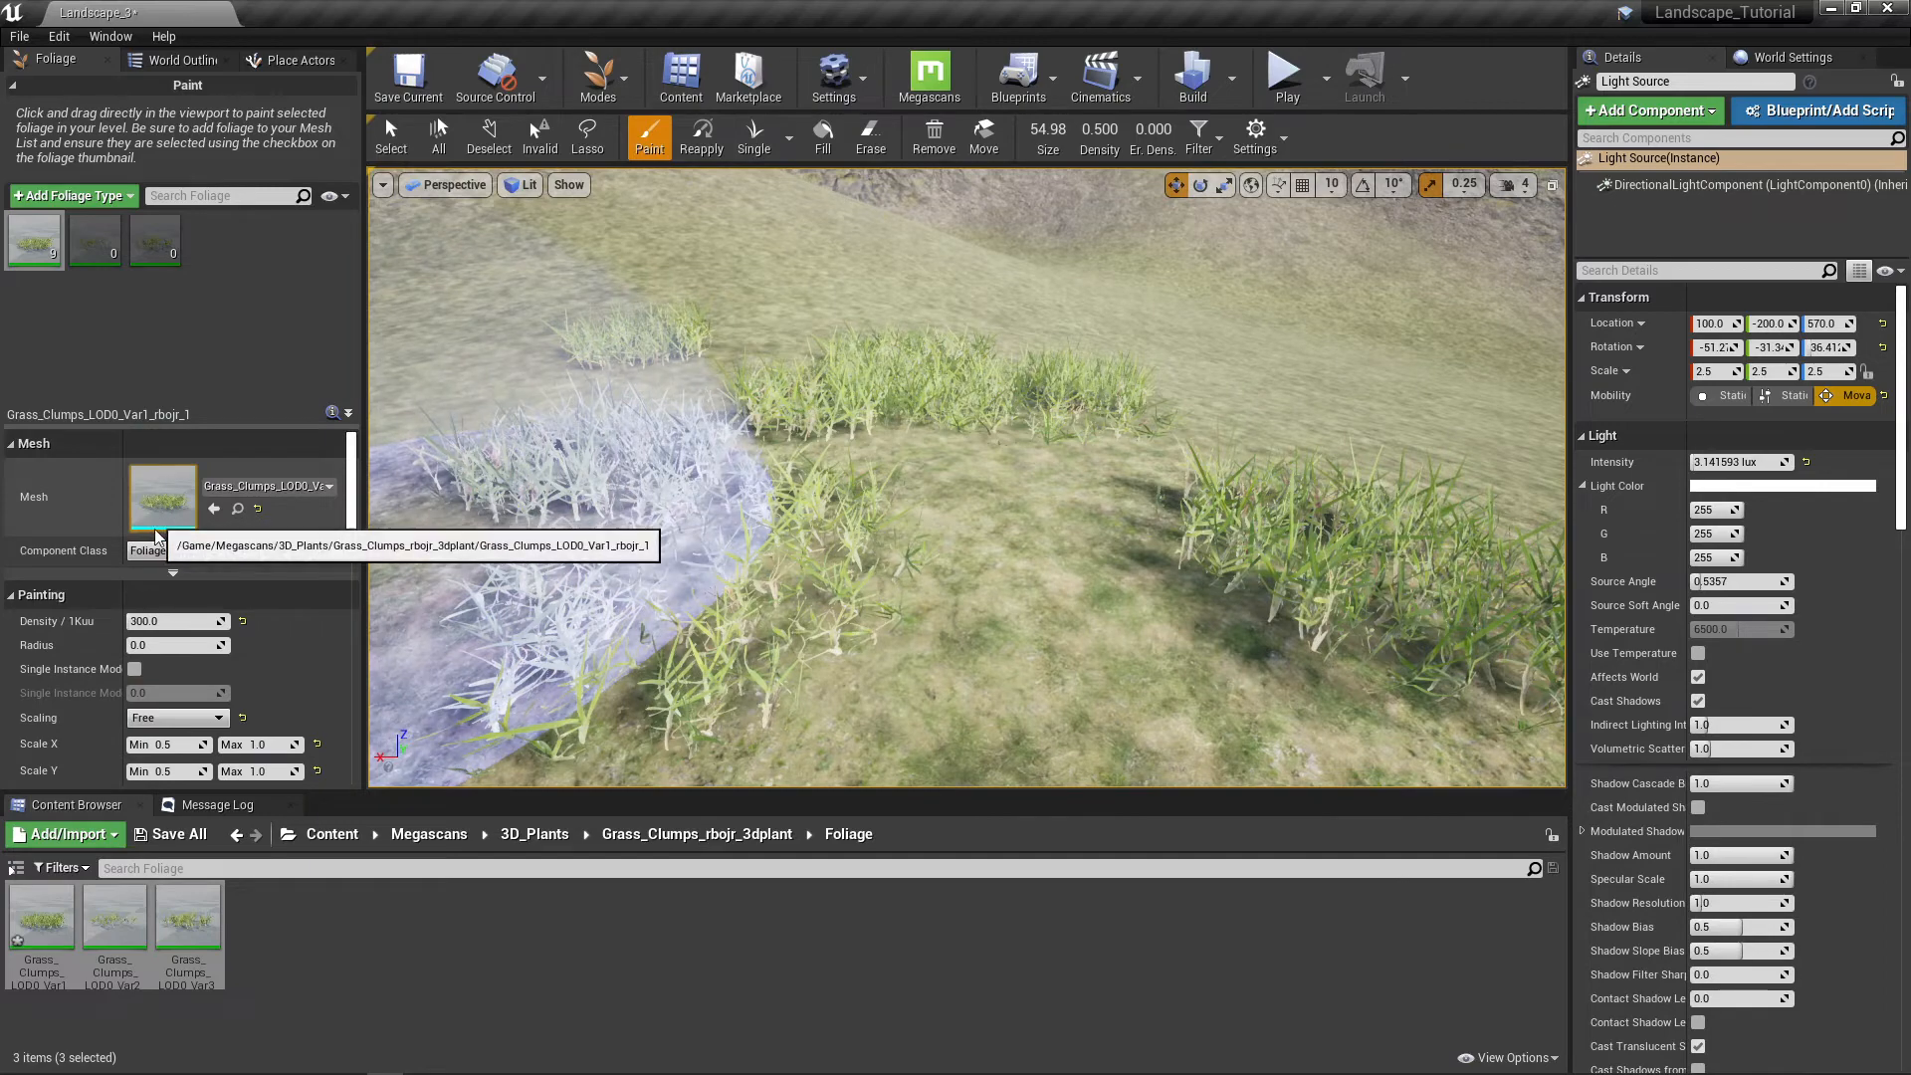
scroll(1016, 478, down, 5)
scroll(946, 483, down, 3)
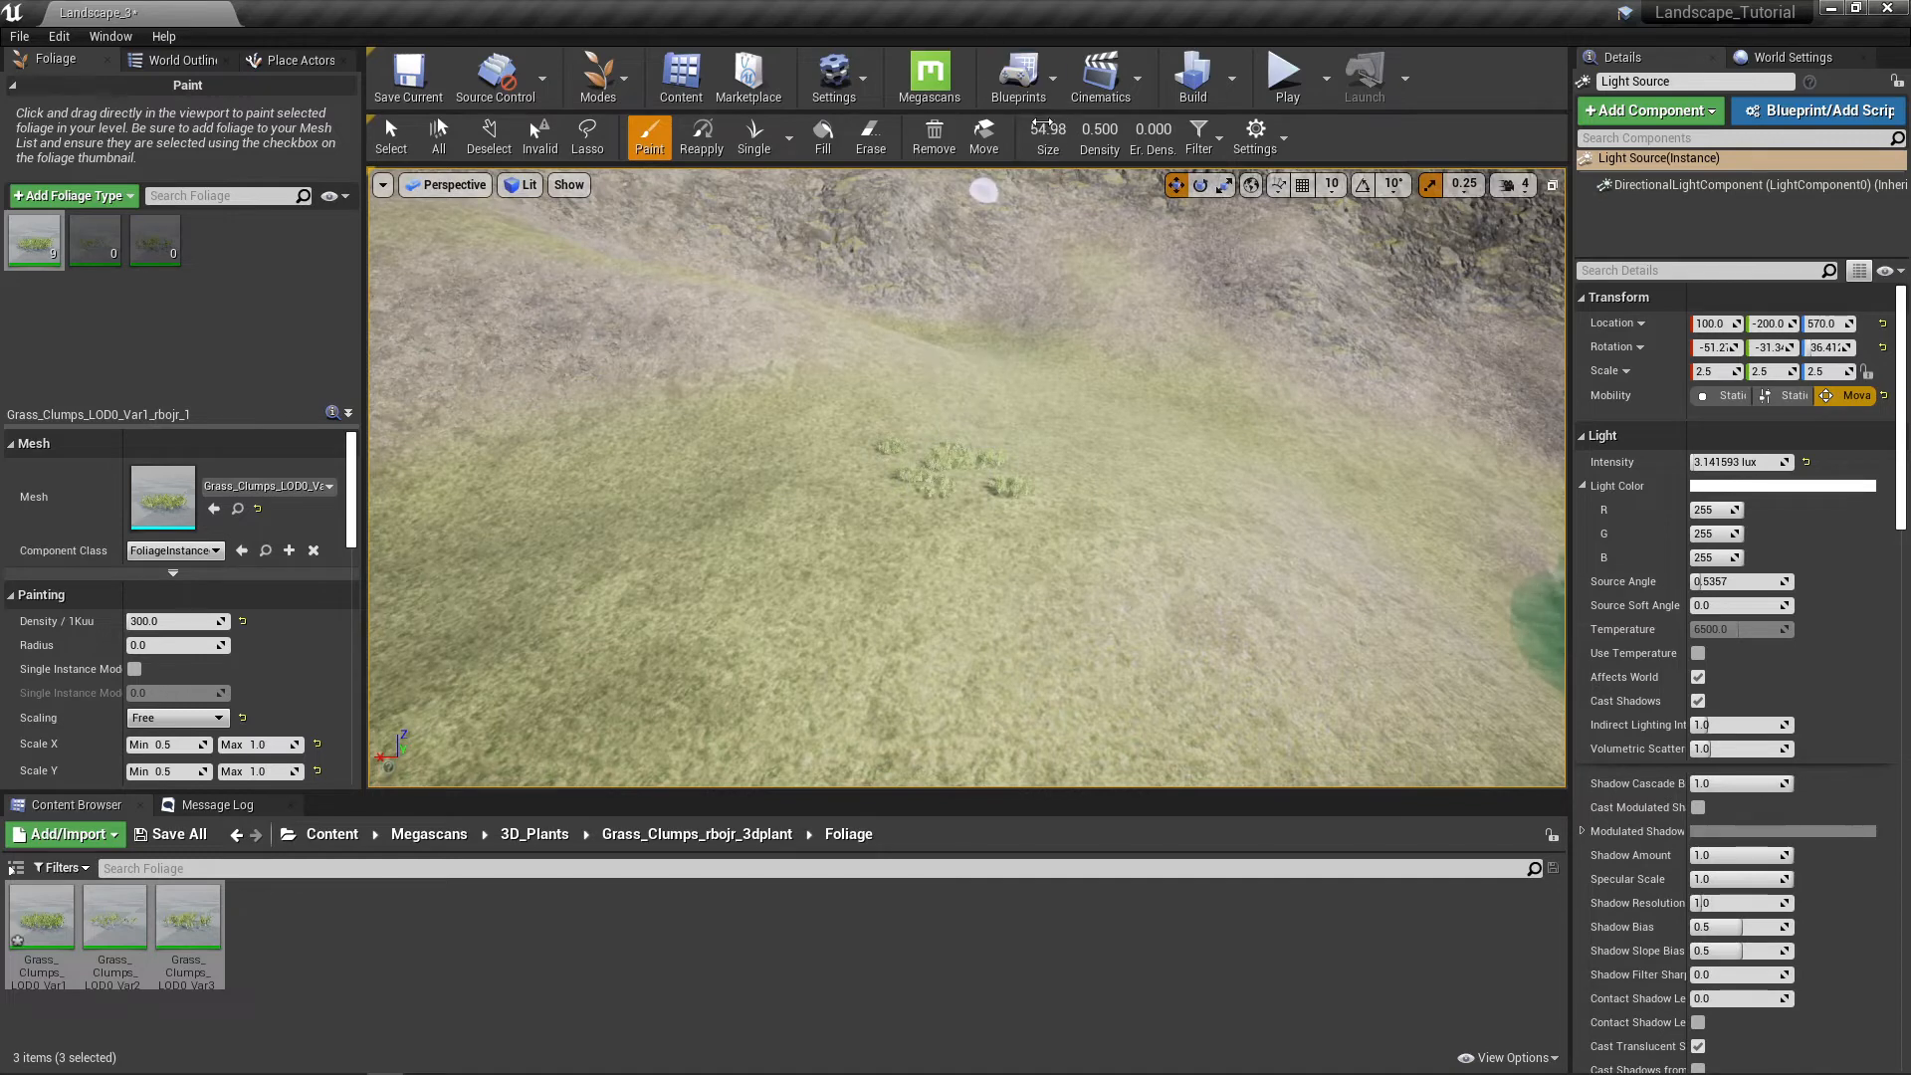
drag(1048, 130, 1145, 130)
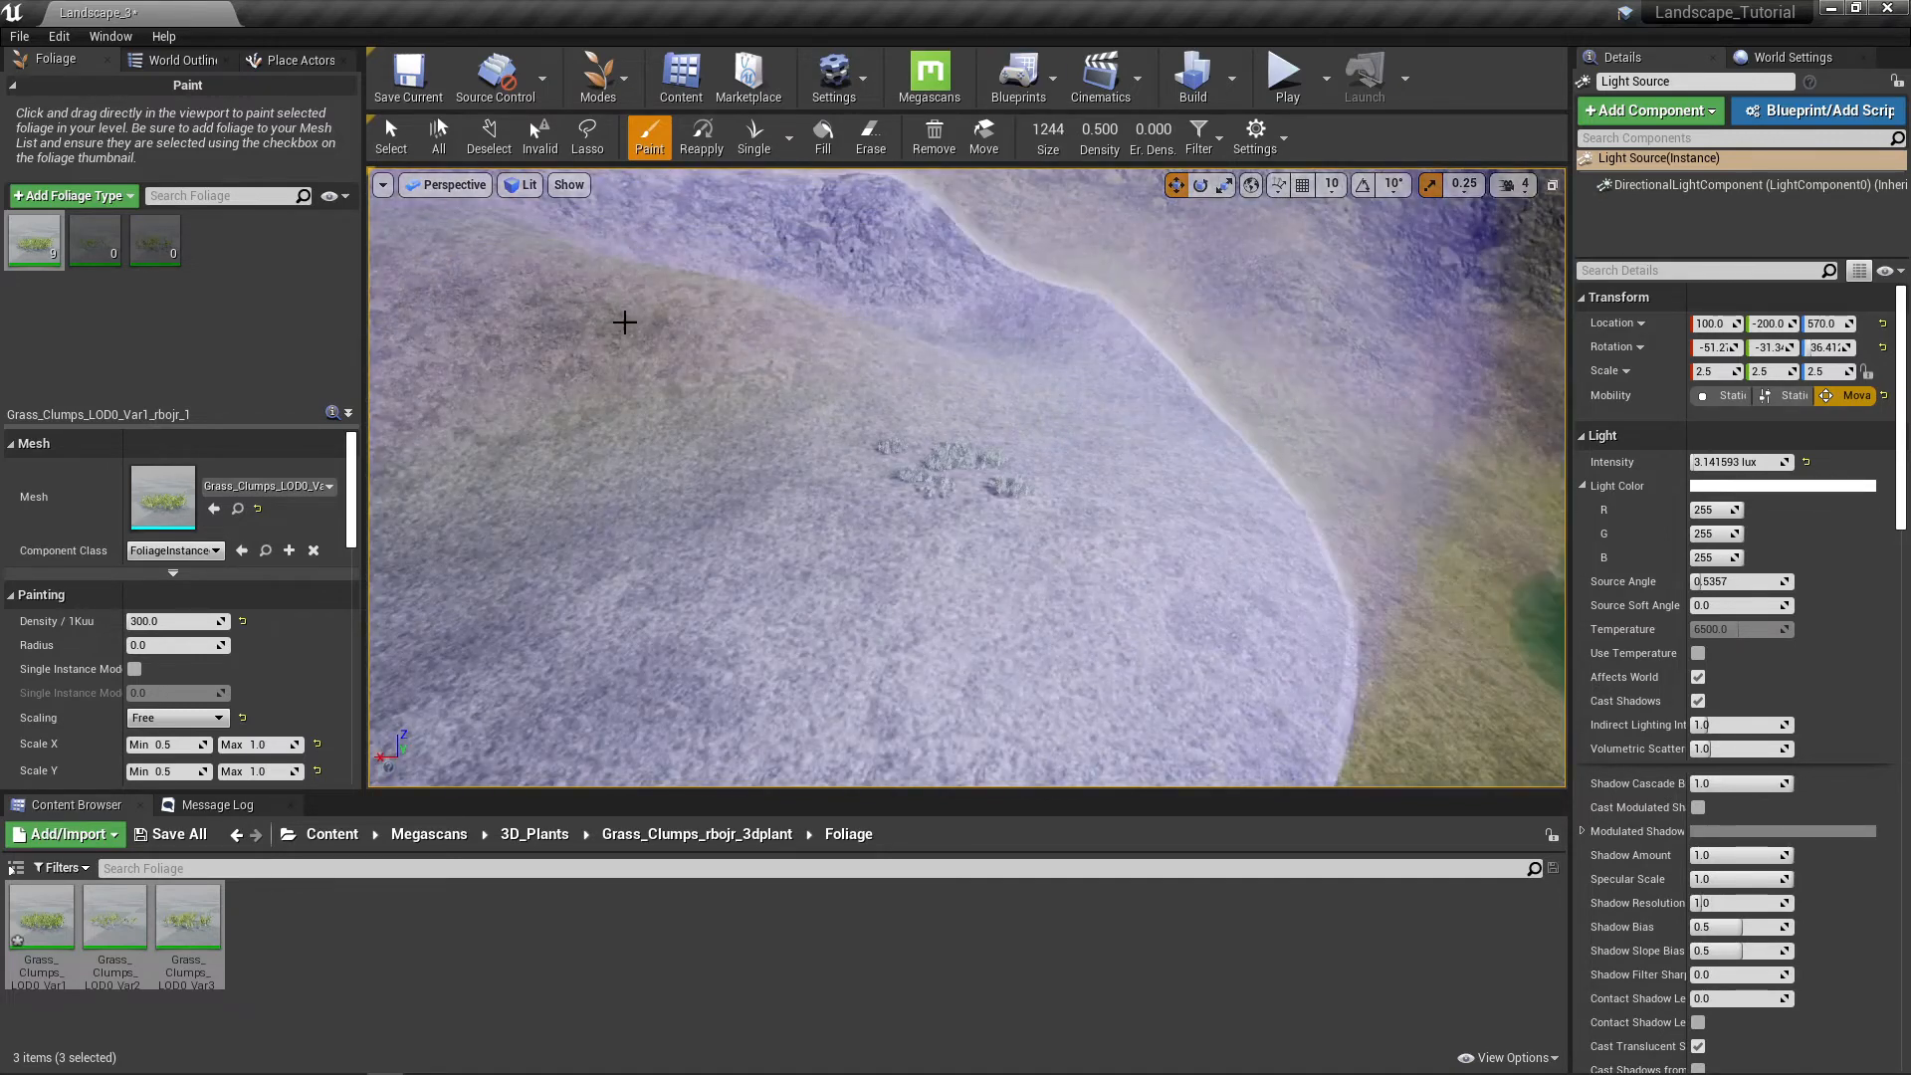
click(643, 336)
mouse_move(642, 334)
right_down()
mouse_move(348, 298)
mouse_move(497, 369)
mouse_move(657, 334)
right_up()
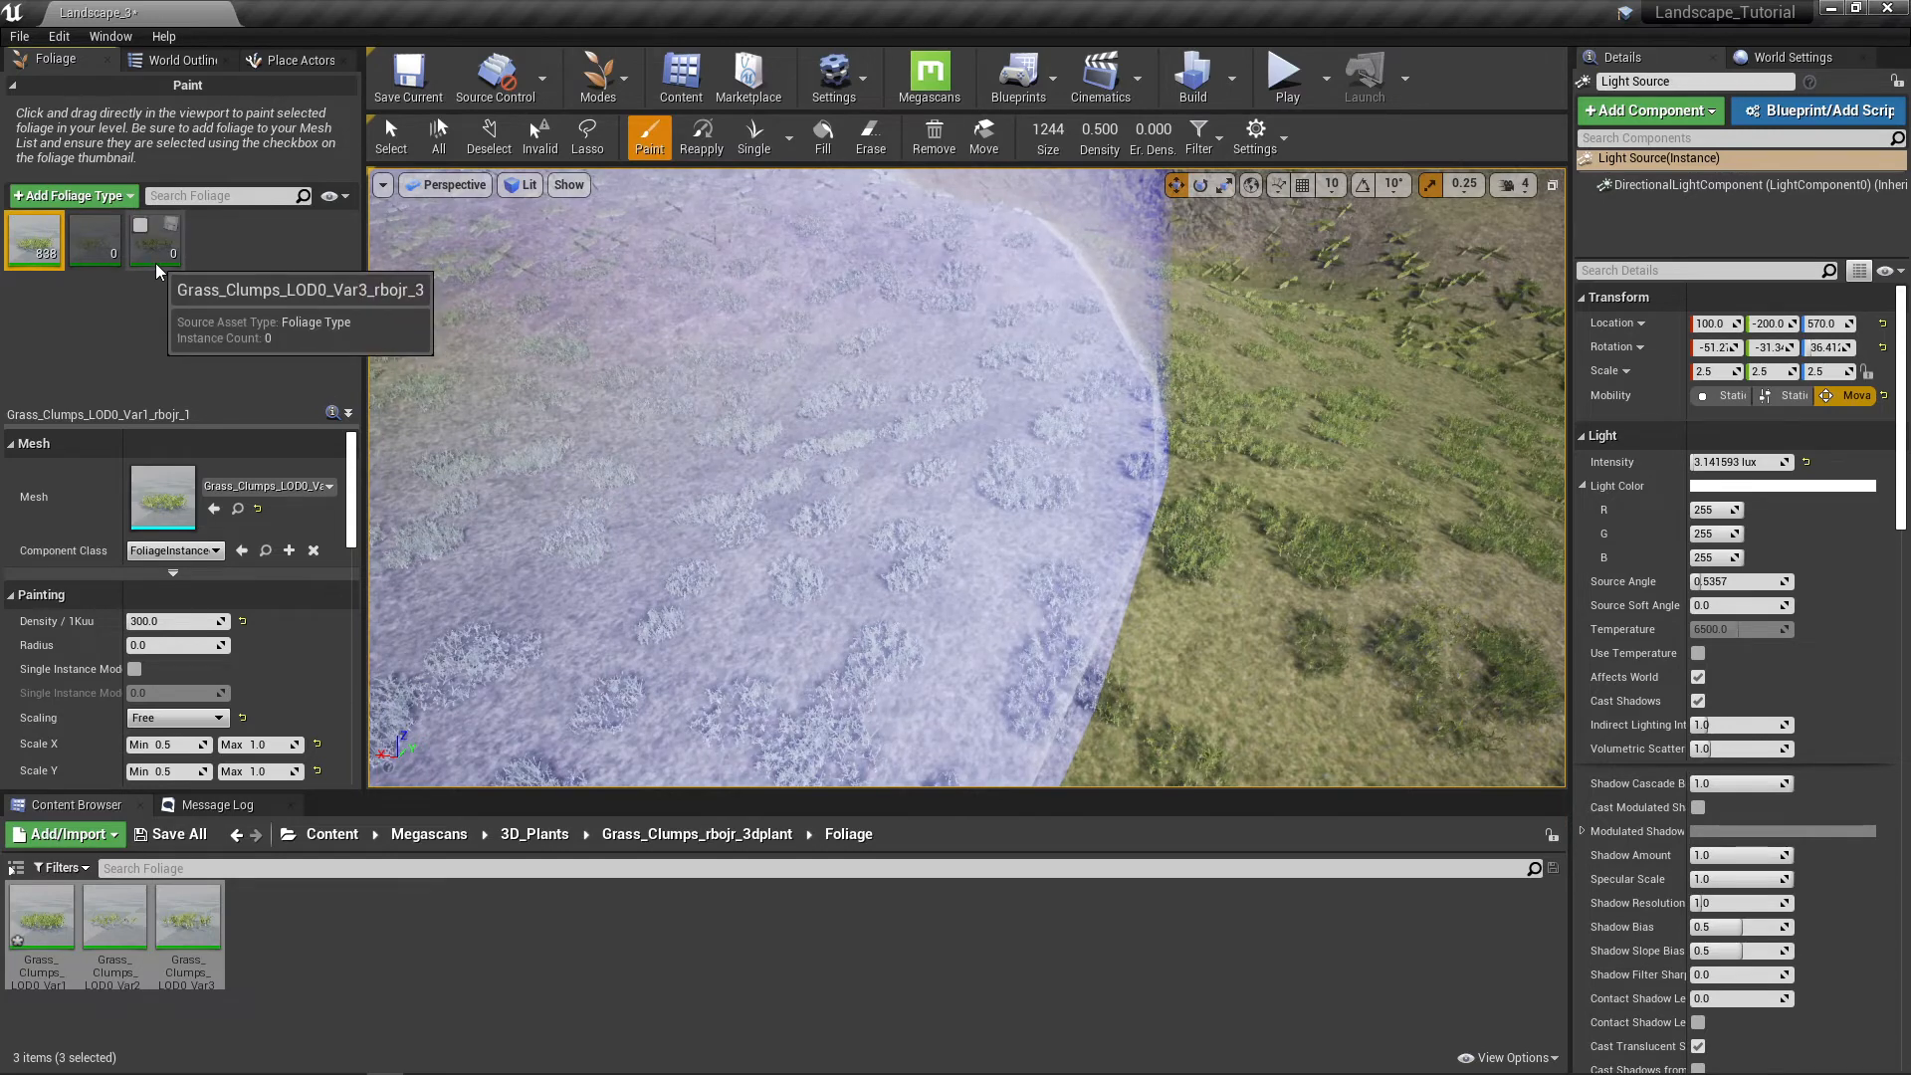
Step: Select all three Grass_Clumps foliage types, activate them for painting and review their shared settings
shift+click(155, 262)
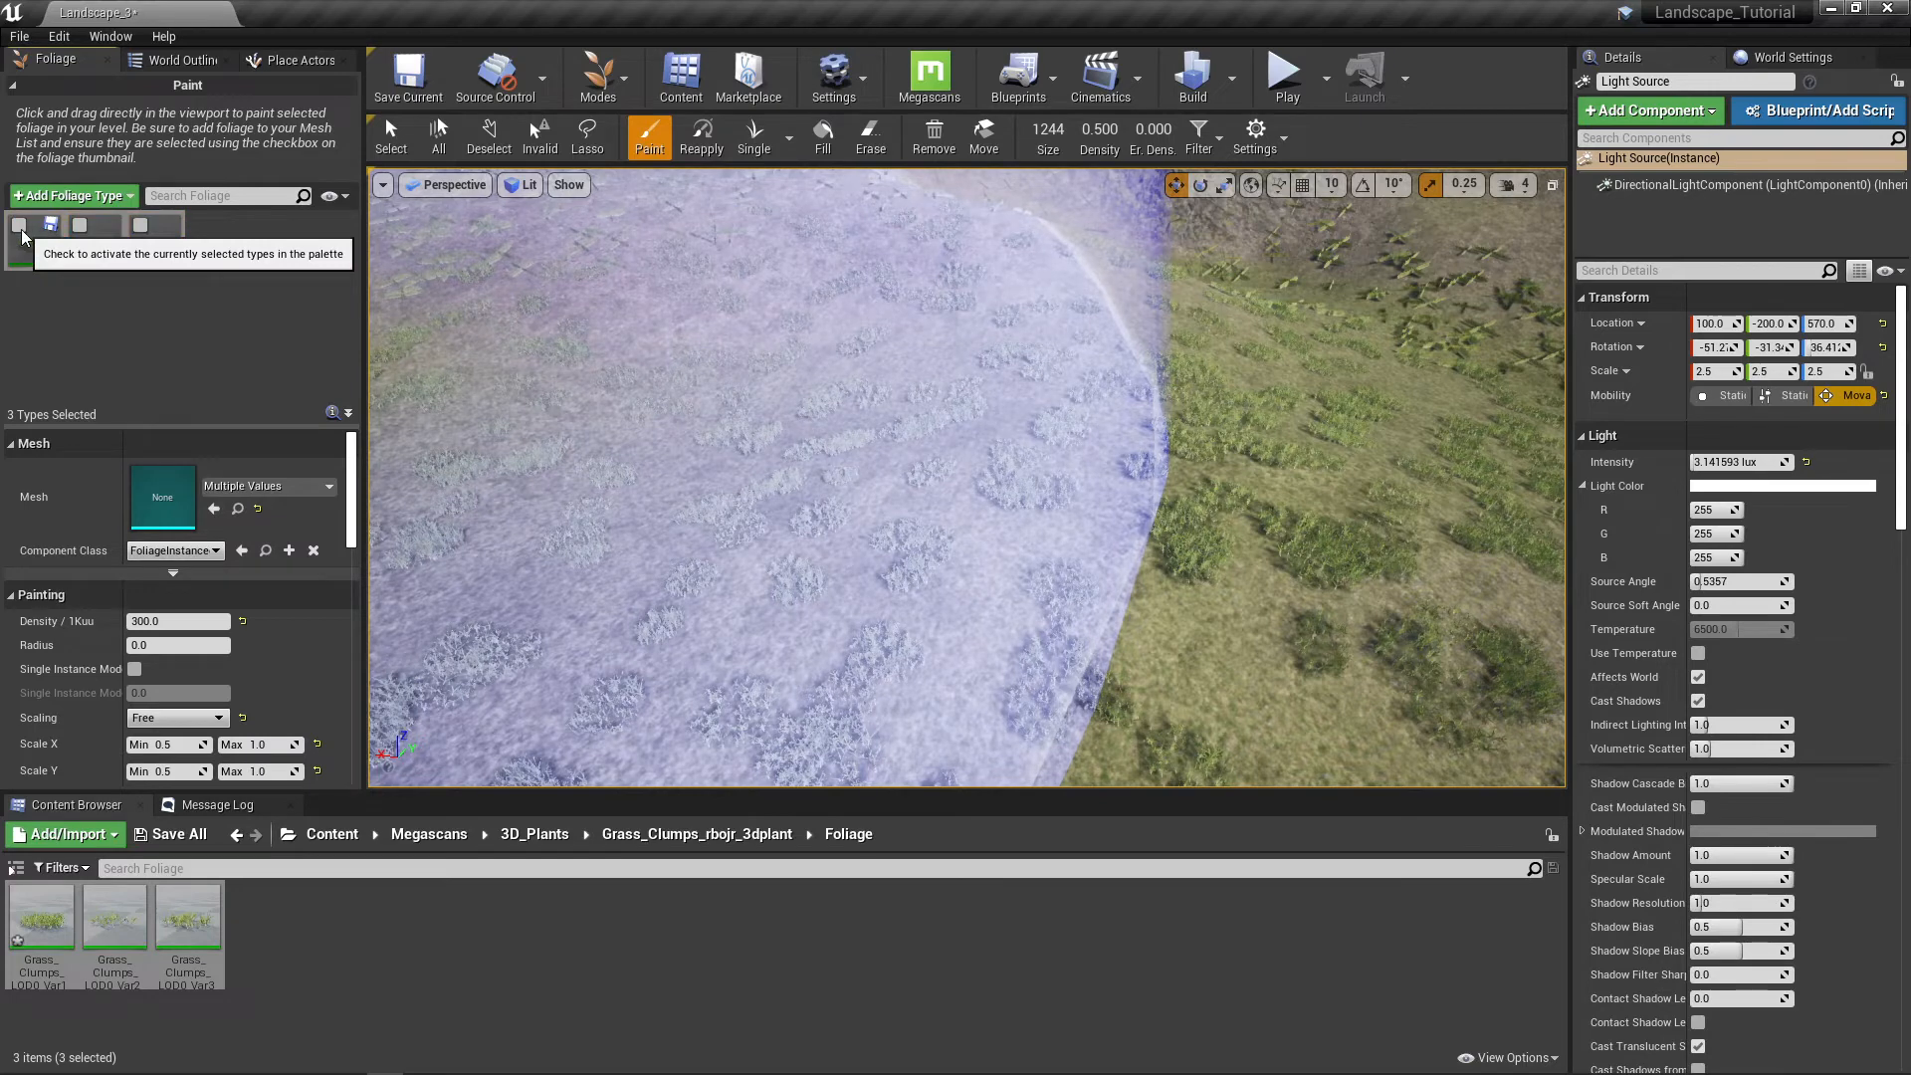
scroll(216, 528, down, 3)
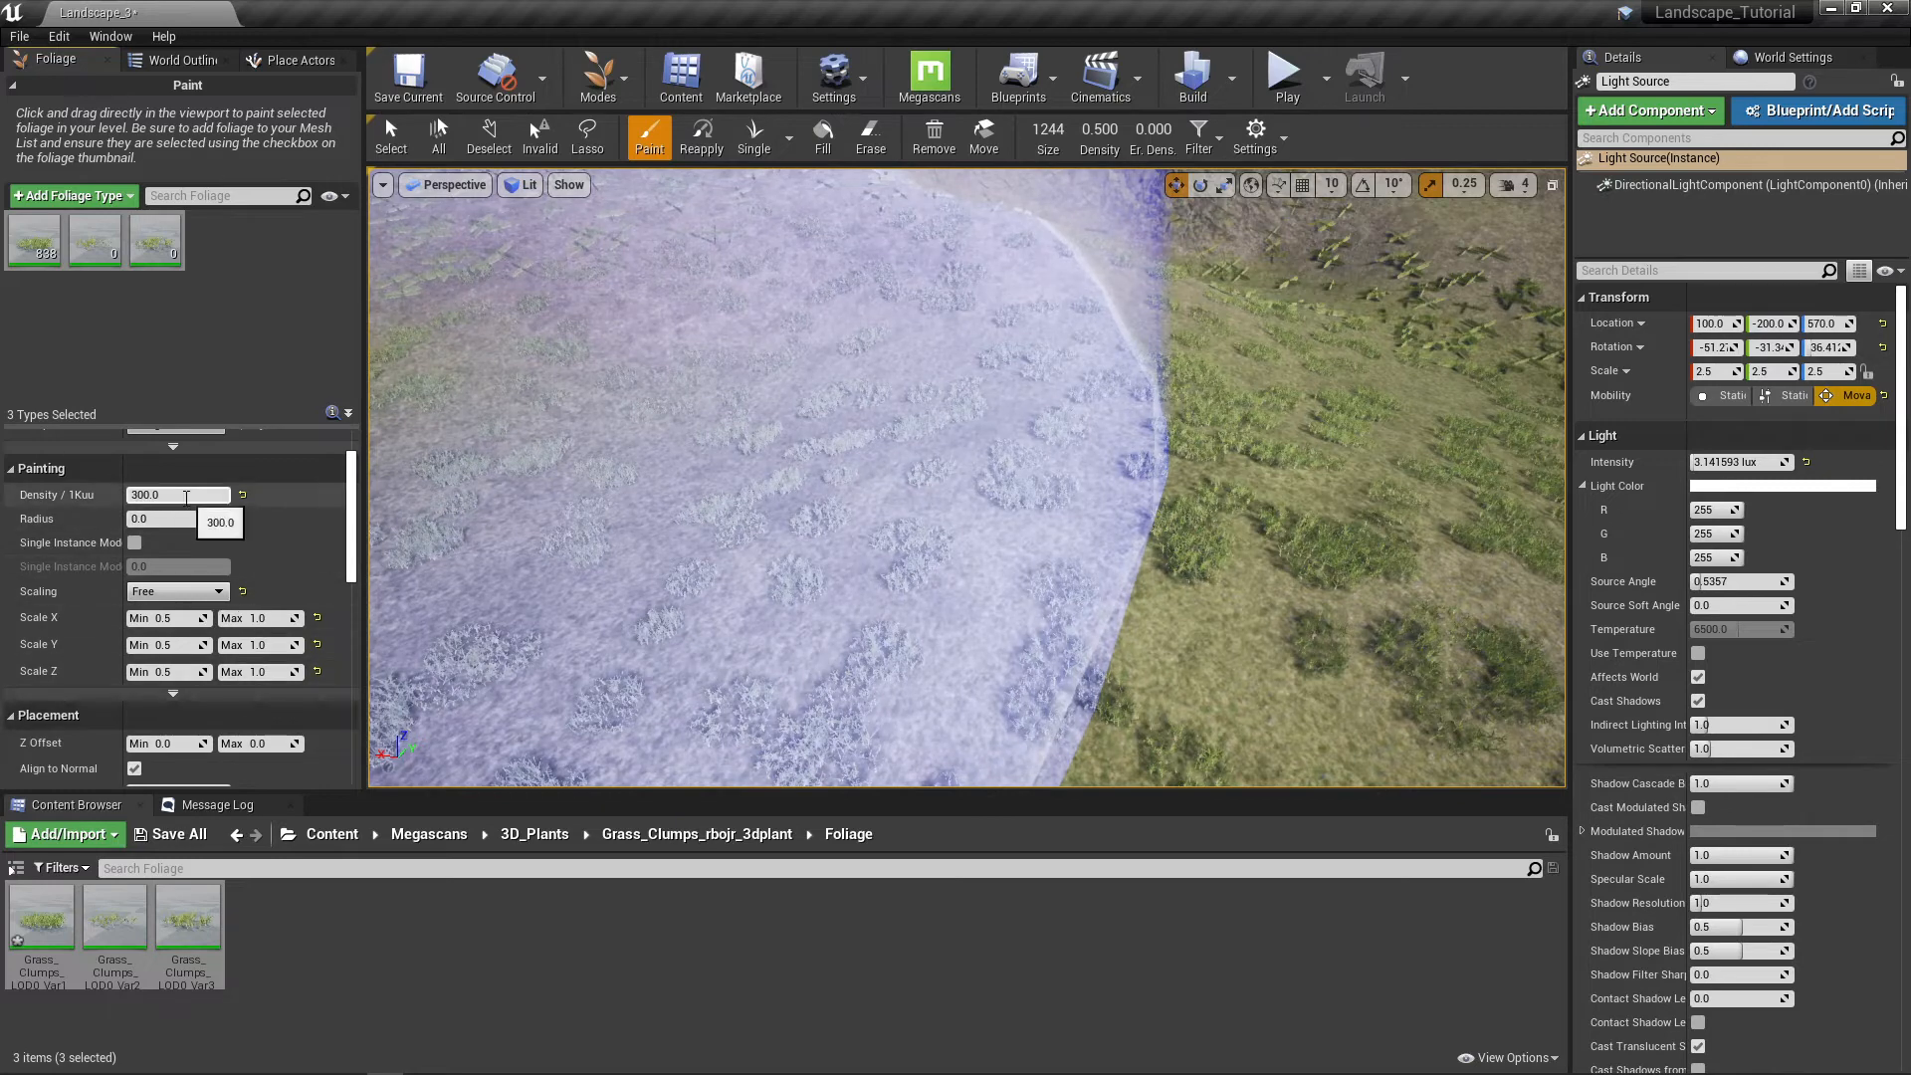
scroll(184, 568, down, 3)
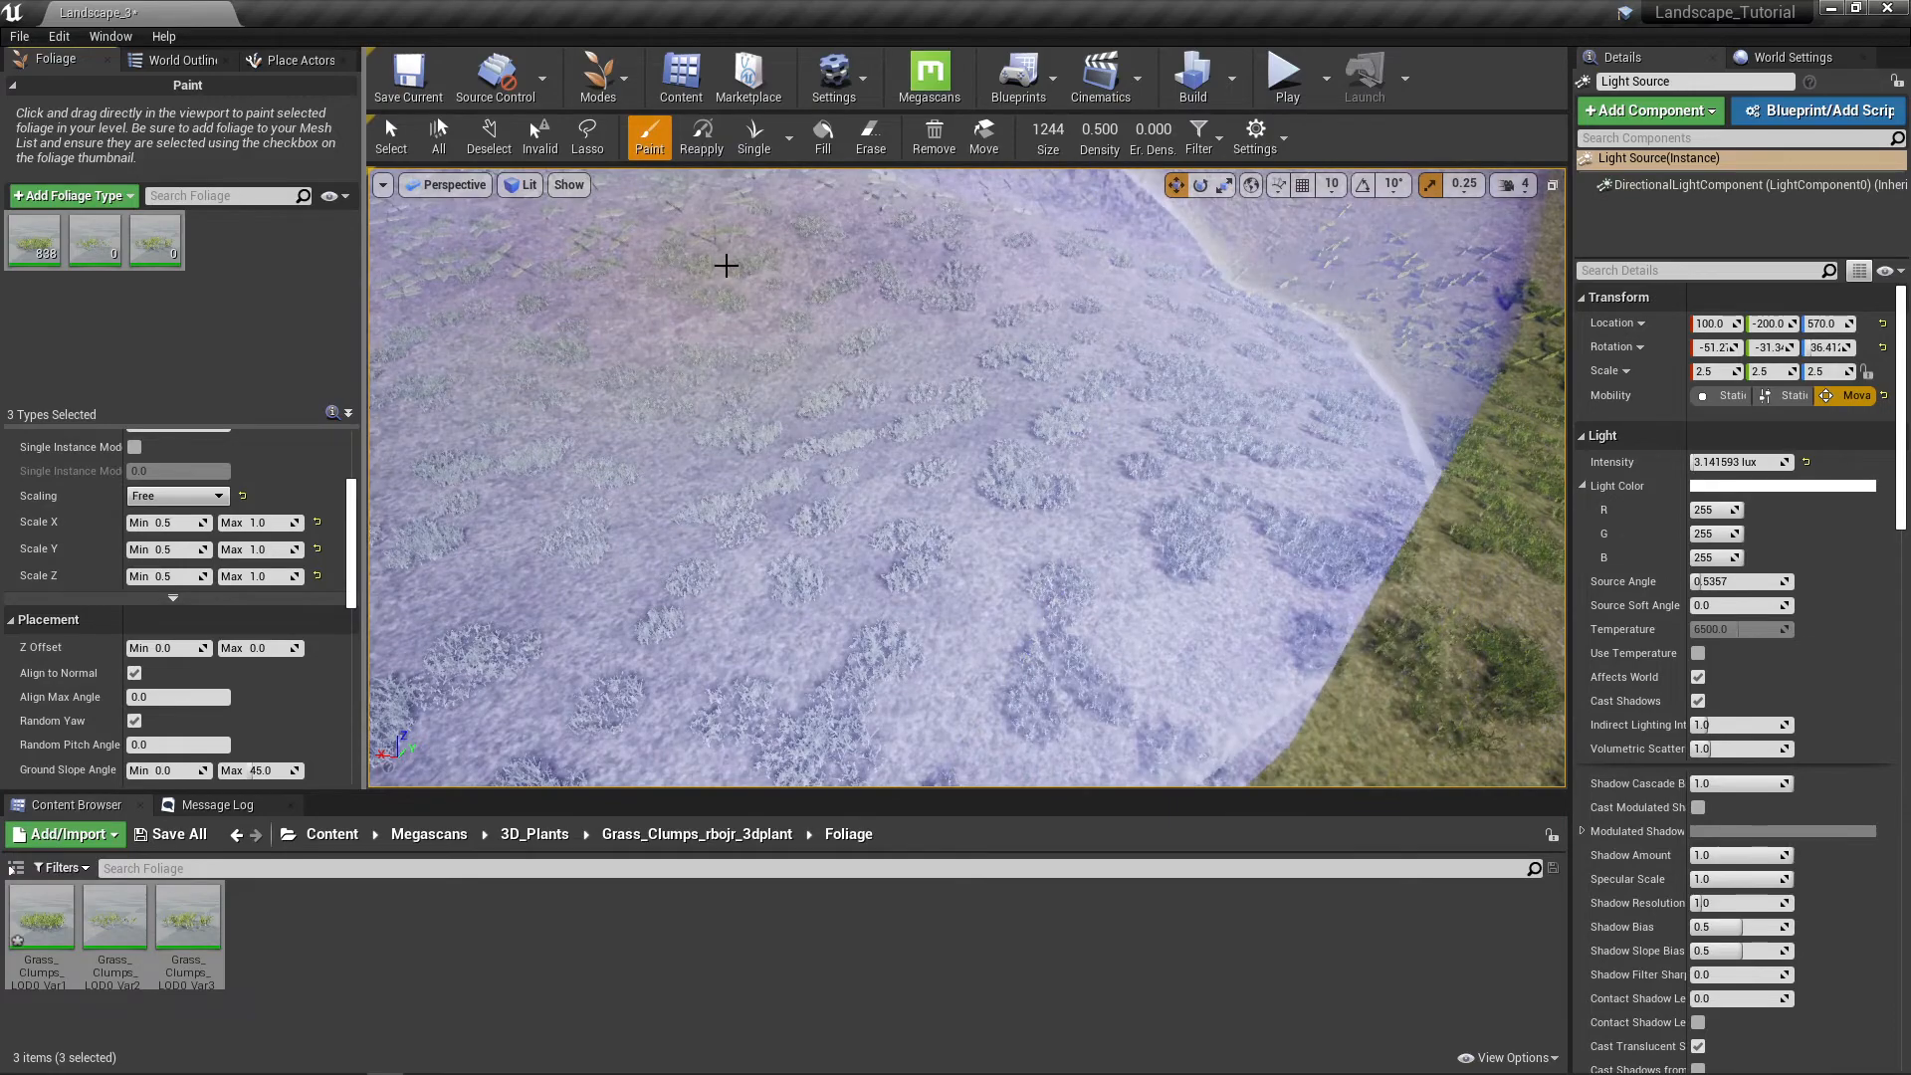
Step: Paint all three Grass_Clumps variants over the grassy slope, the hillside and the ground along the lakeshore
mouse_move(720, 275)
right_down()
mouse_move(826, 224)
mouse_move(720, 274)
right_up()
drag(683, 349, 713, 448)
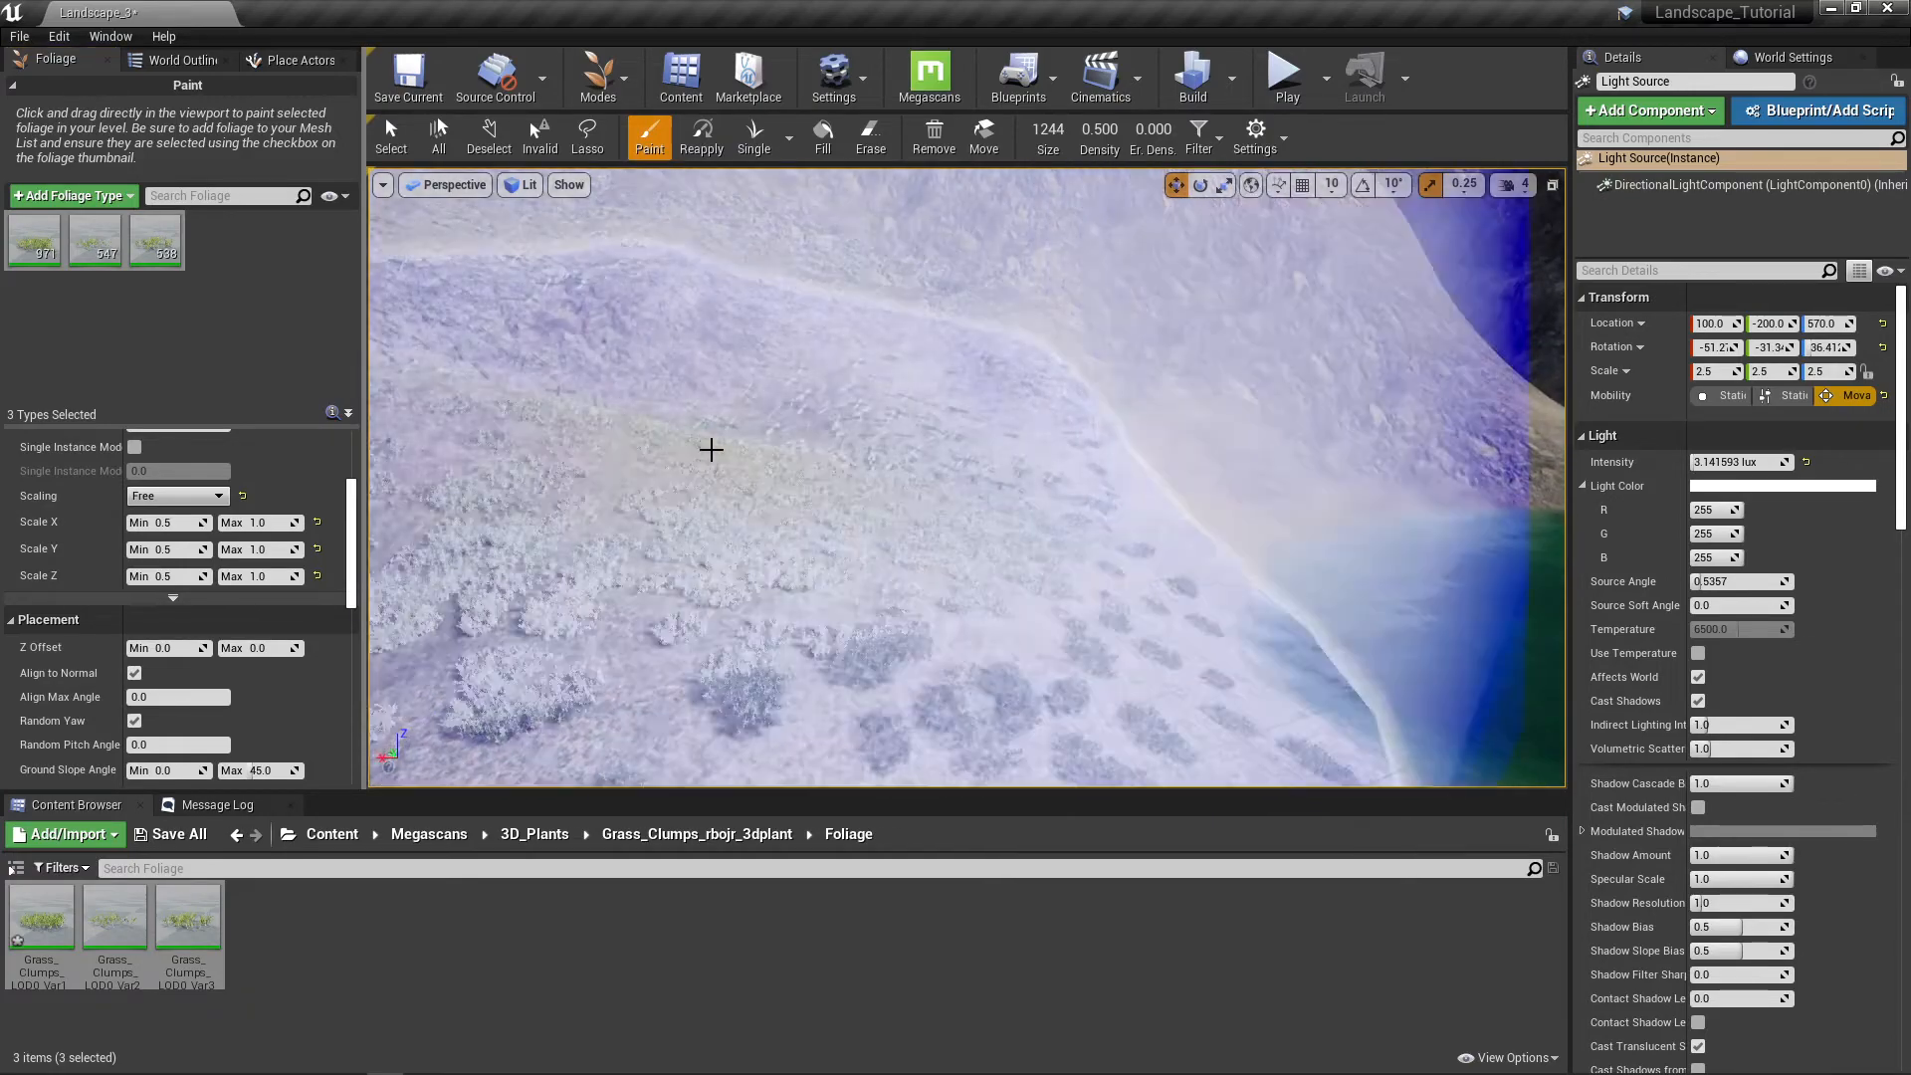
mouse_move(712, 447)
right_down()
mouse_move(896, 458)
mouse_move(1004, 489)
right_up()
drag(1002, 490, 984, 457)
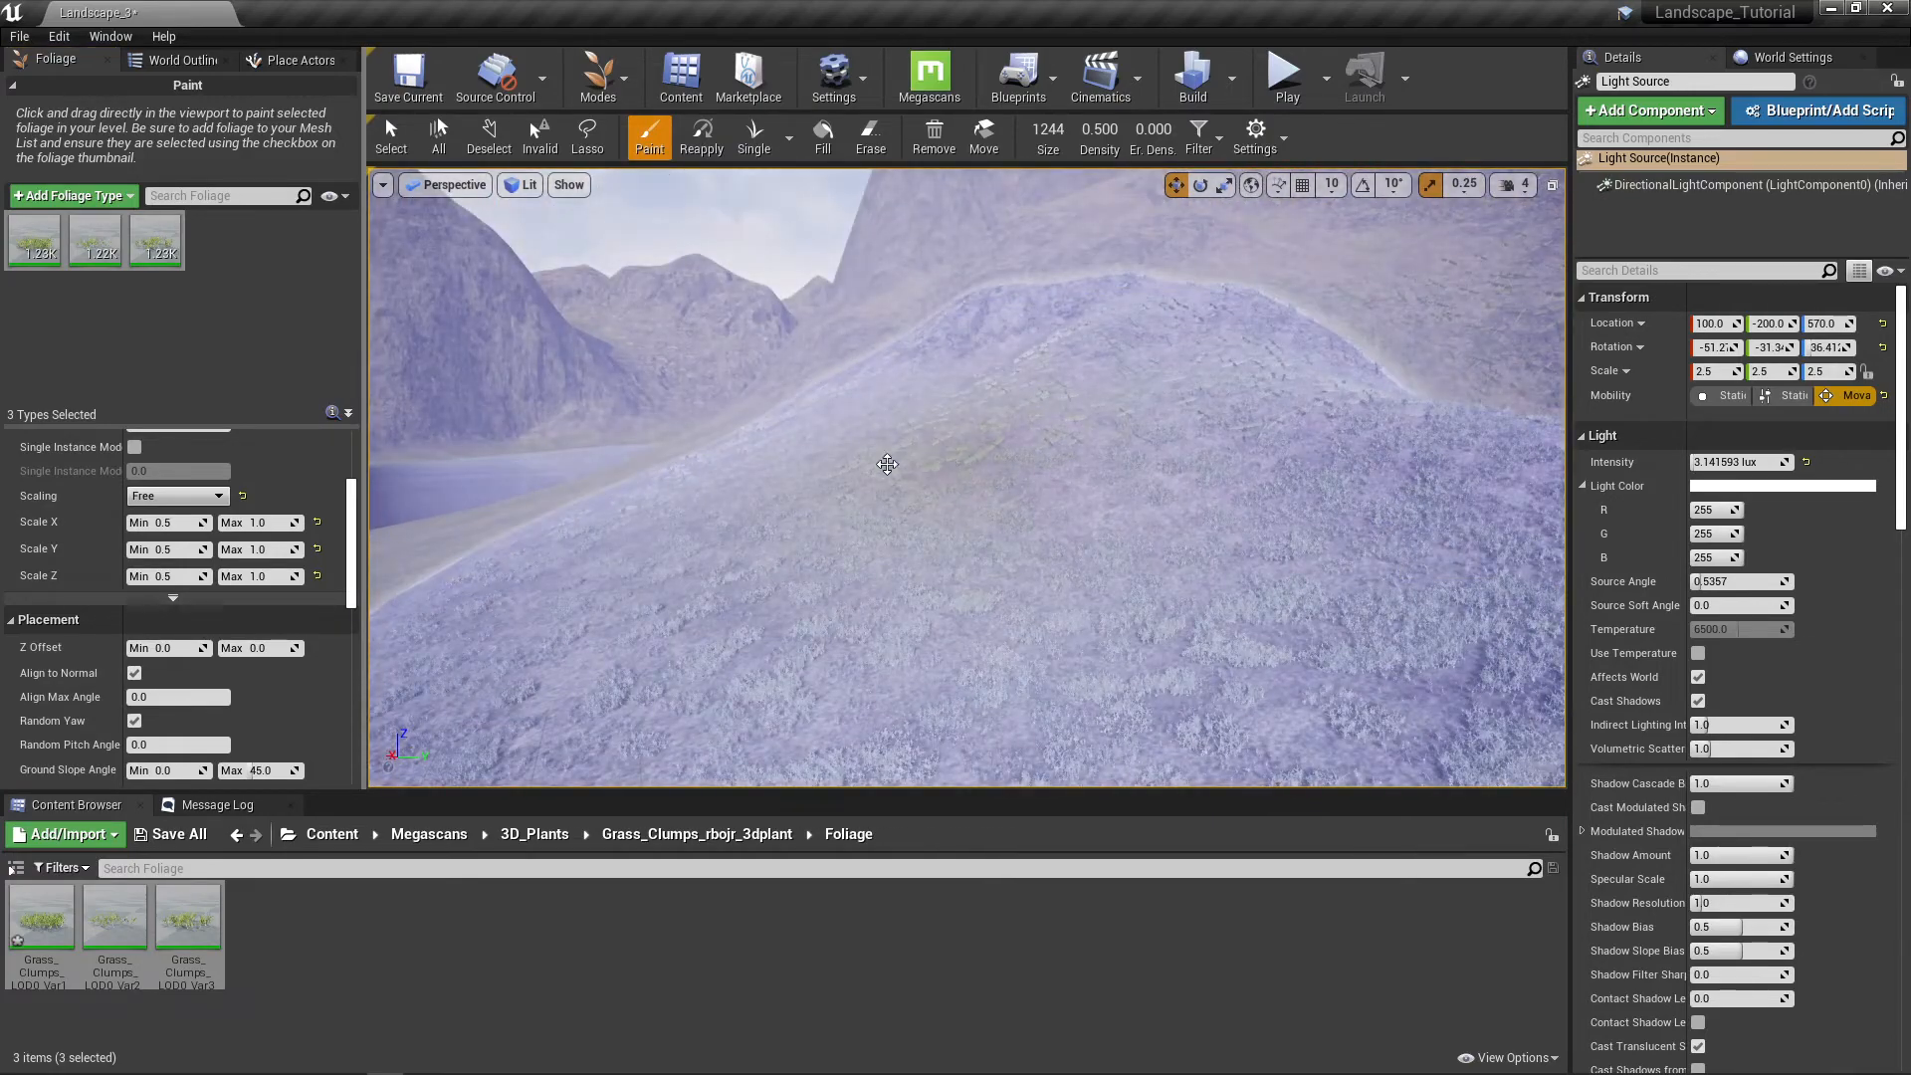
right_drag(887, 464, 960, 482)
drag(960, 482, 1253, 395)
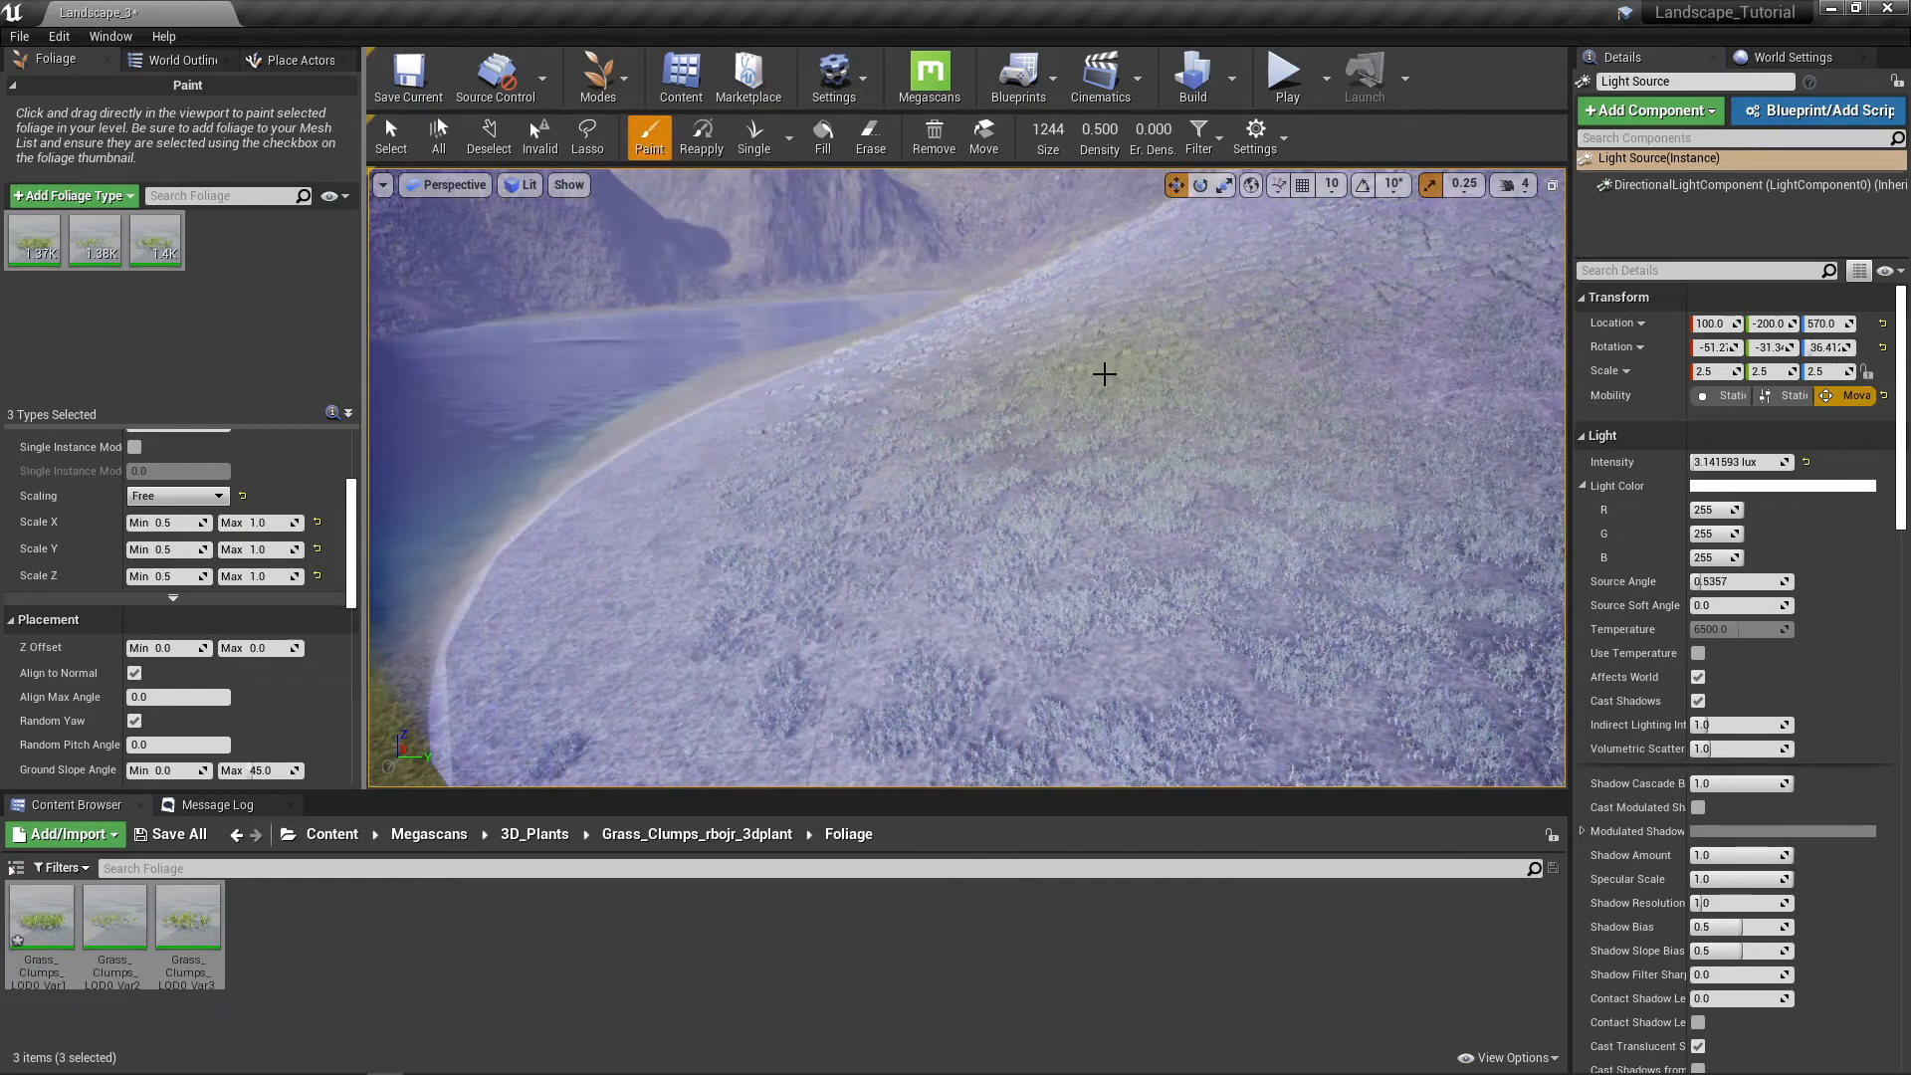
right_drag(1102, 371, 1782, 388)
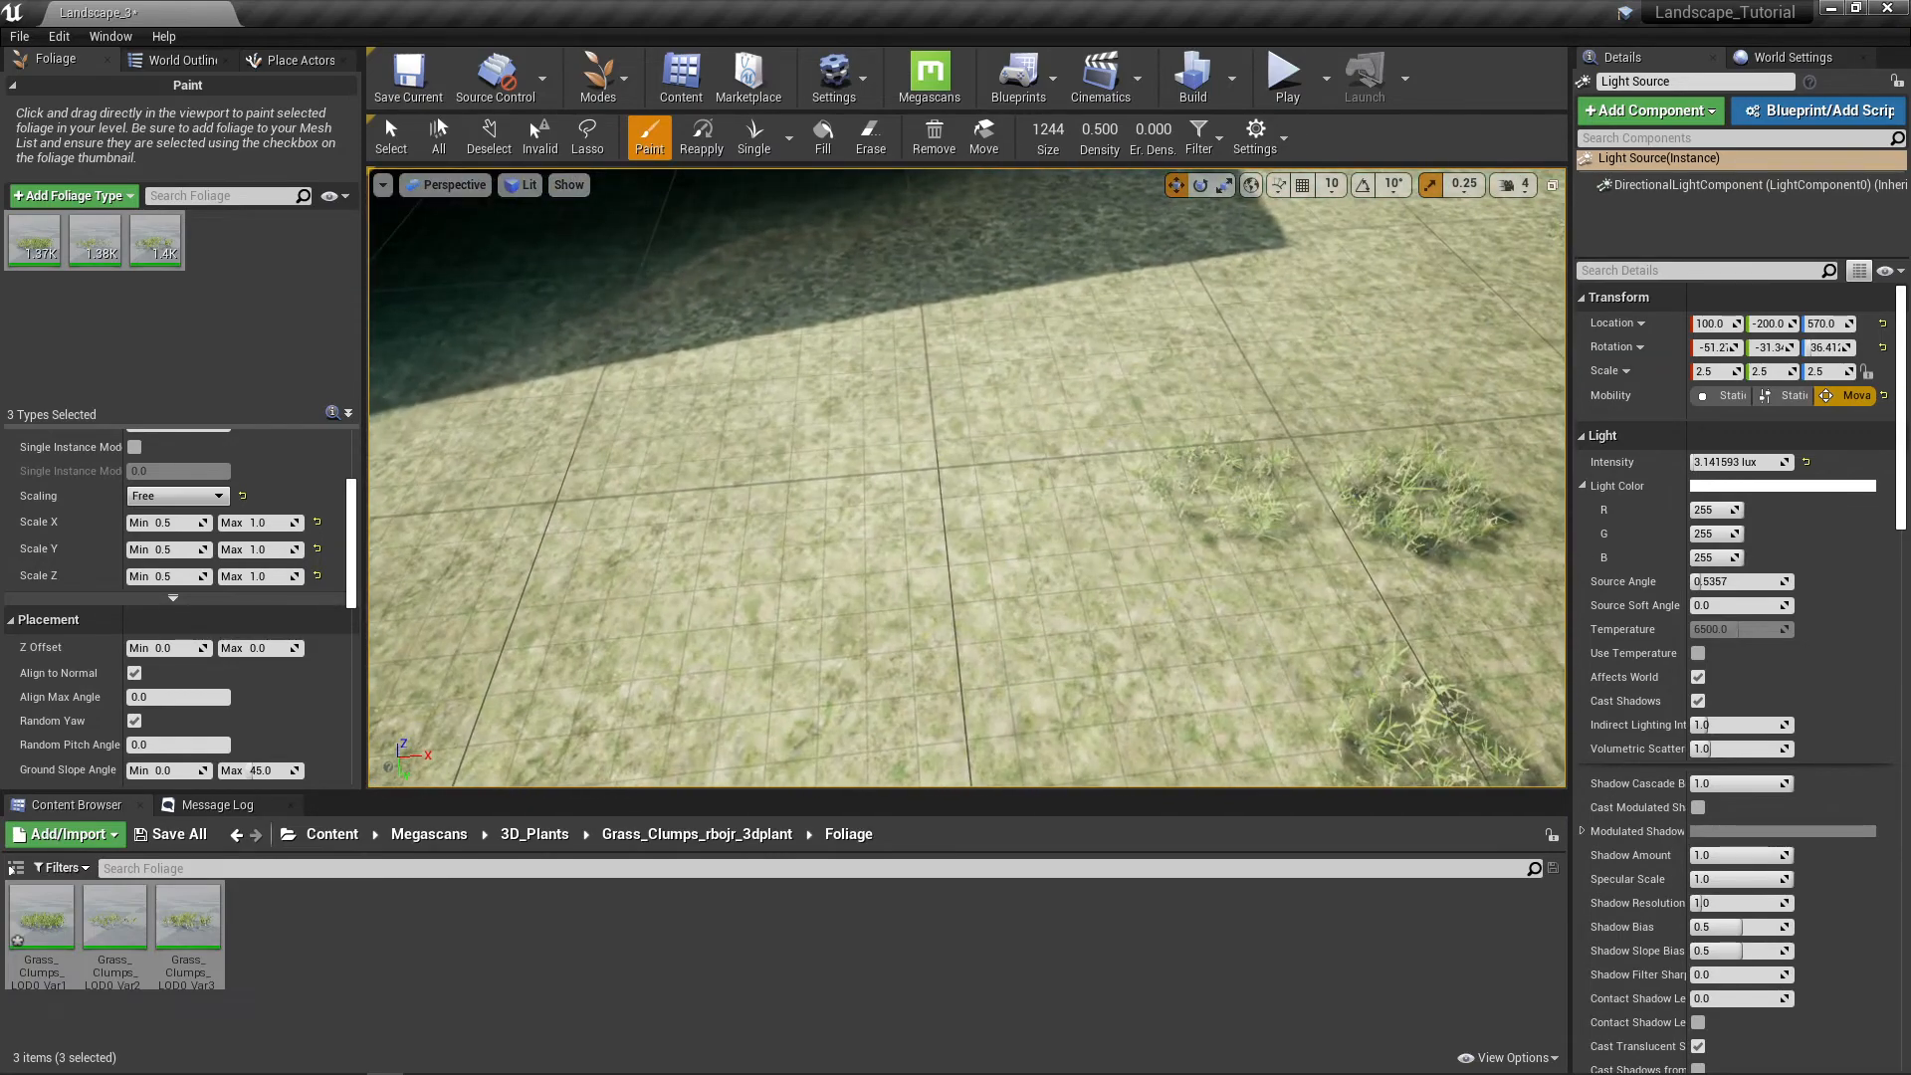
mouse_move(1247, 587)
right_down()
mouse_move(1194, 687)
mouse_move(1247, 647)
right_up()
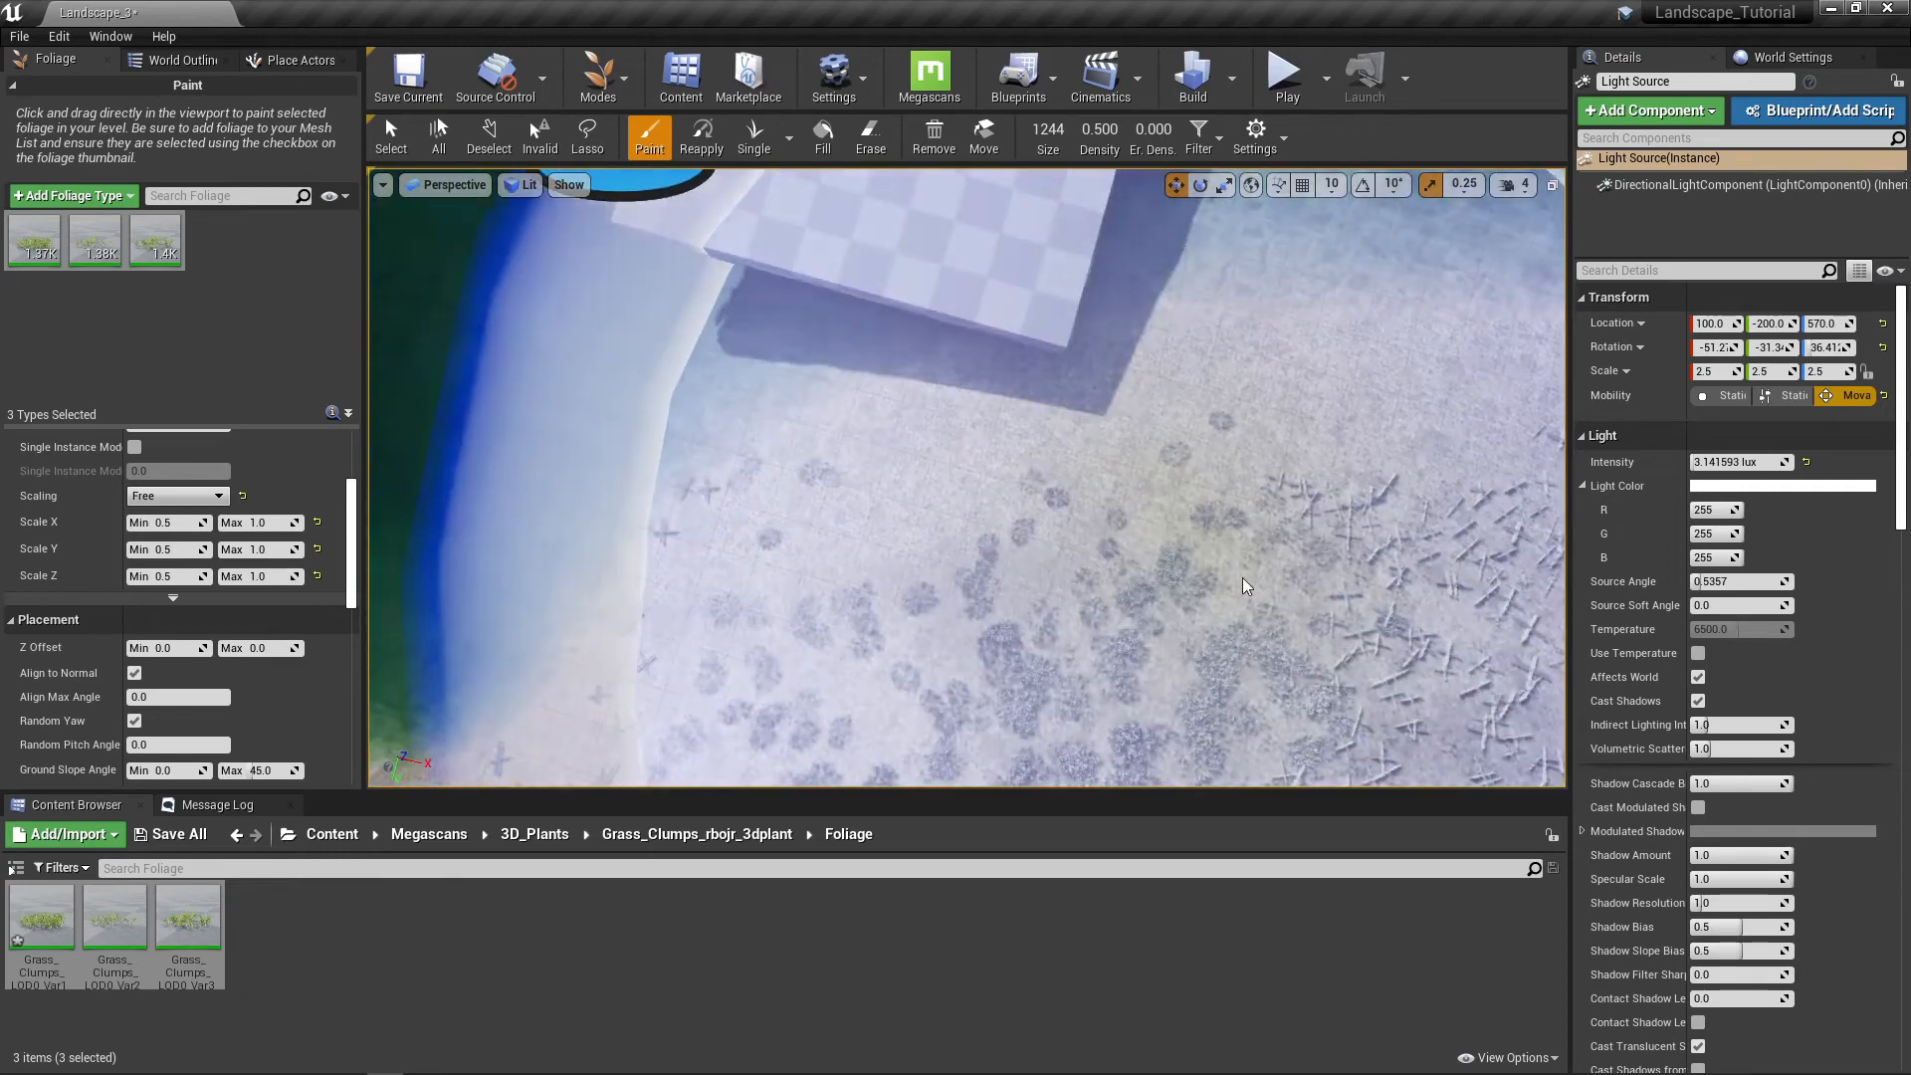
right_drag(944, 593, 1234, 562)
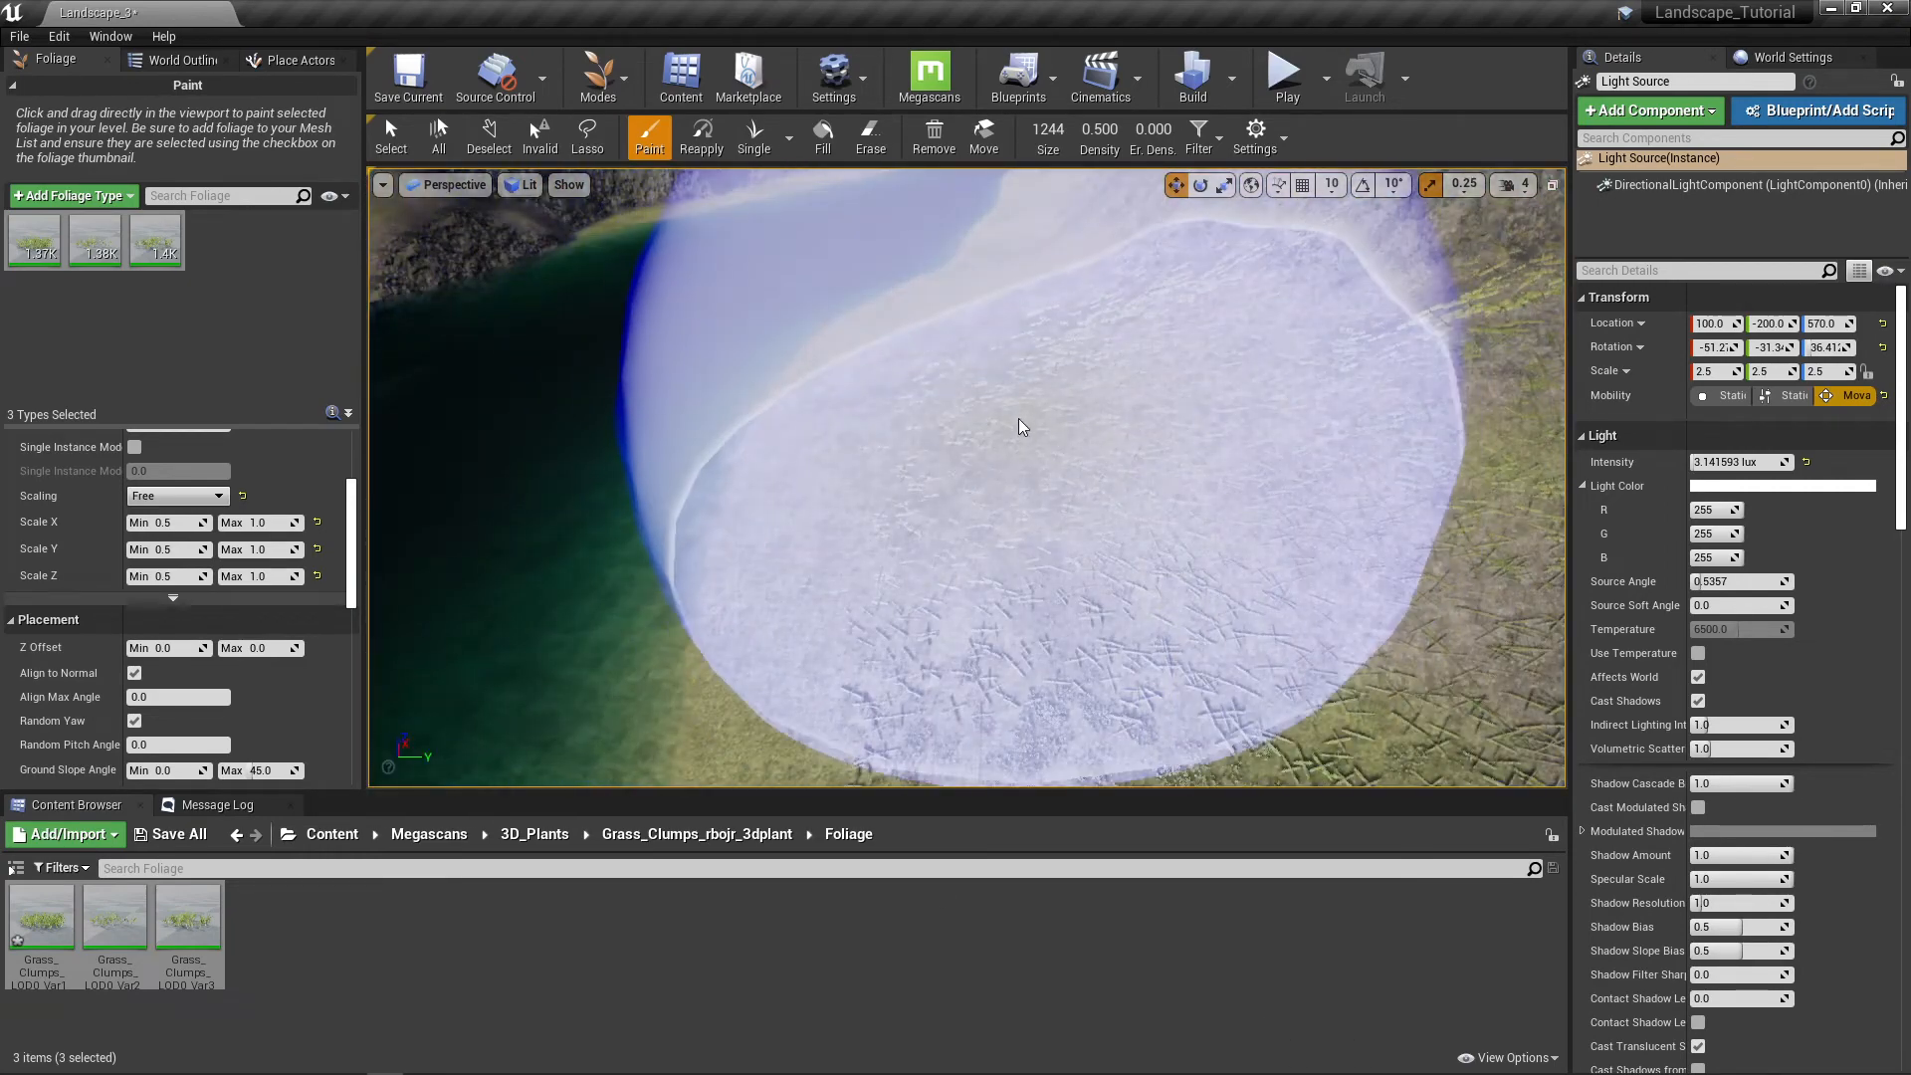
mouse_move(1043, 425)
right_down()
mouse_move(1037, 478)
mouse_move(966, 414)
mouse_move(1063, 478)
right_up()
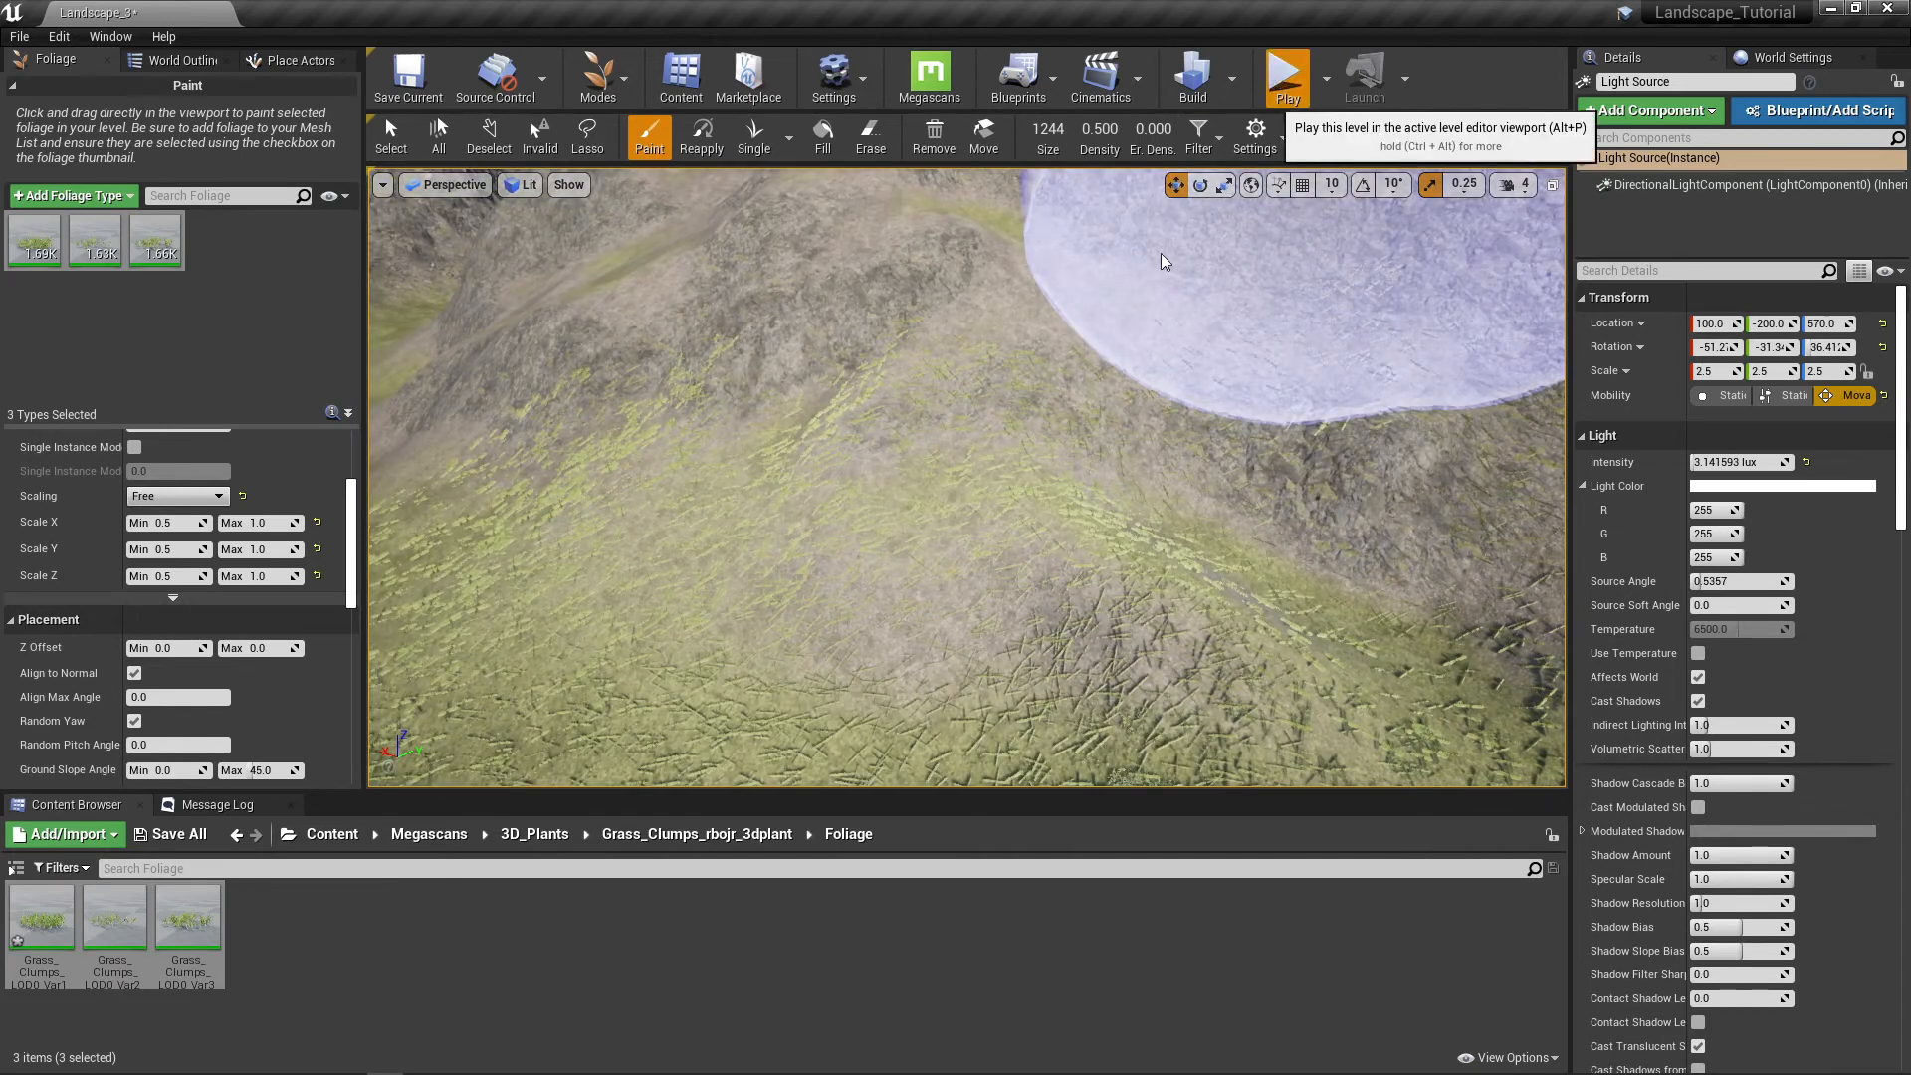
Step: Play the level, walk the character from the platform through the painted grass, and end the play session
key(alt+p)
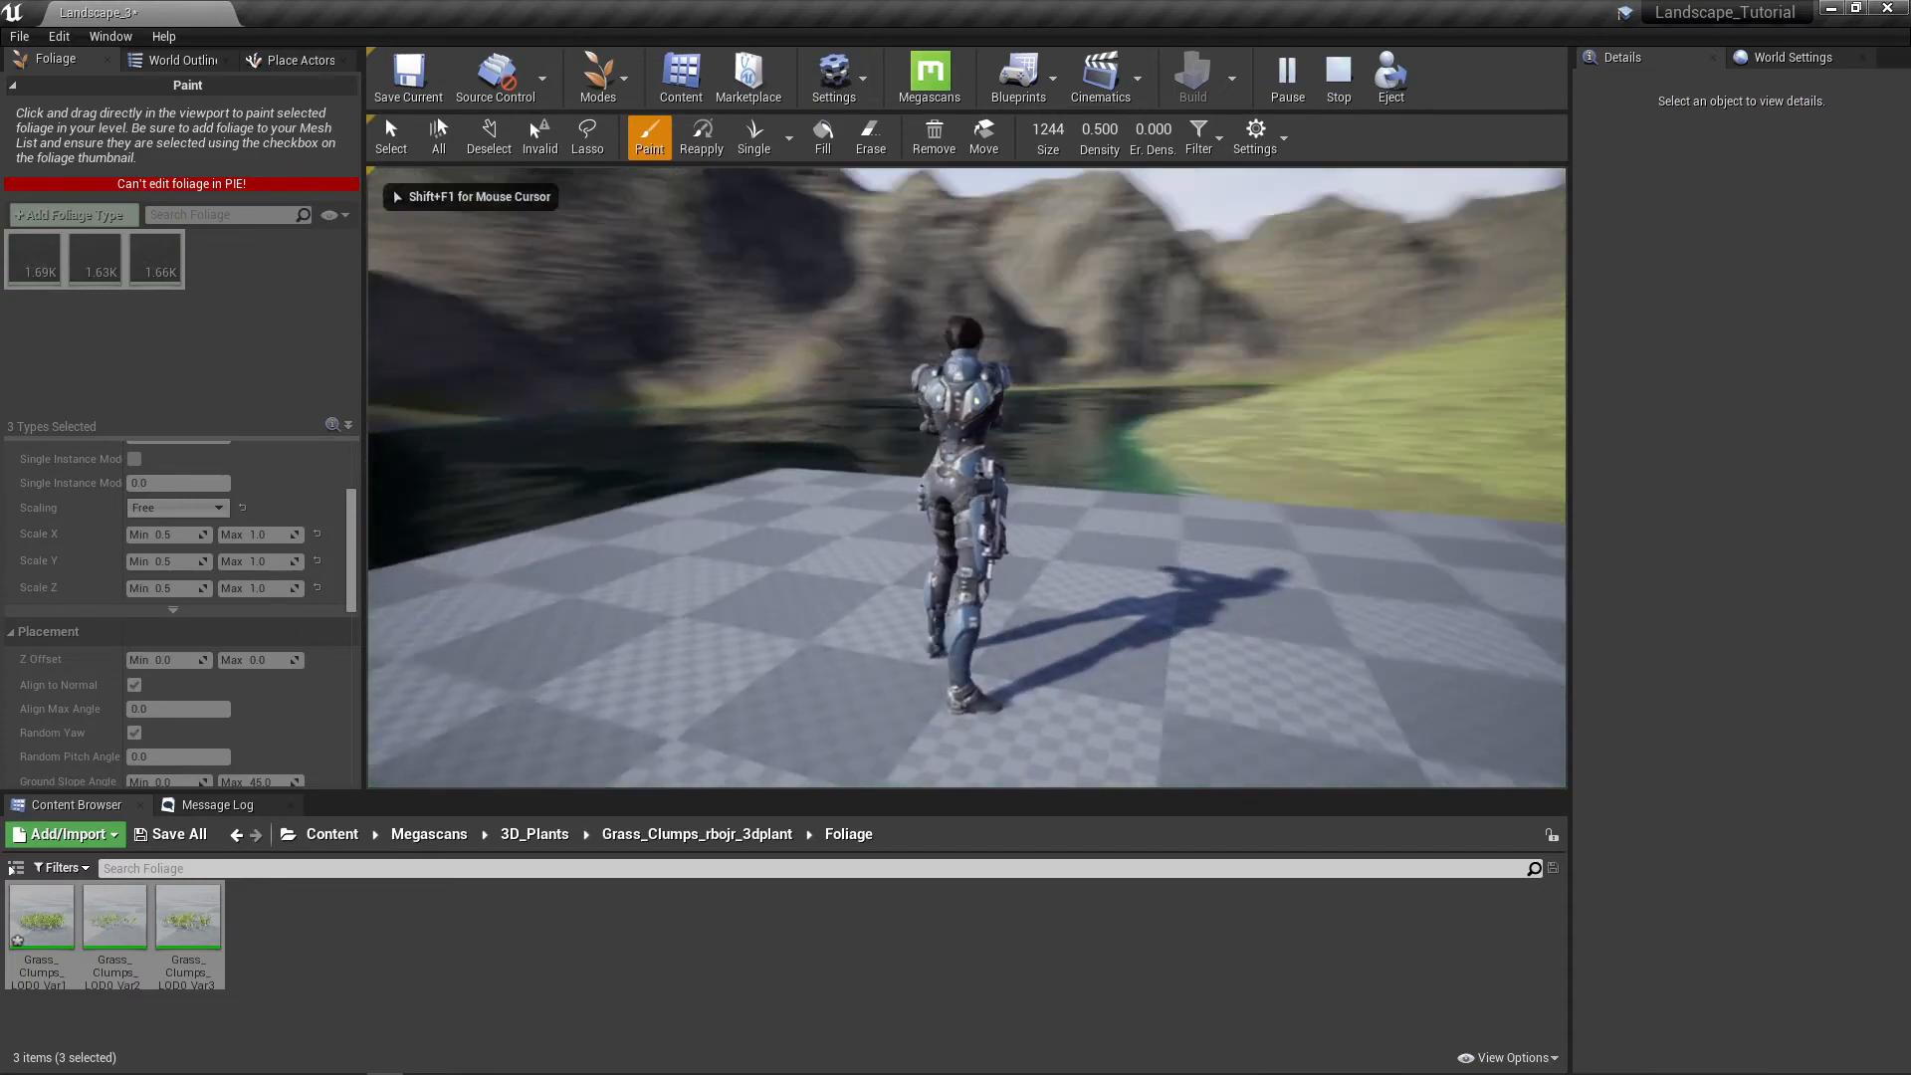
key(w)
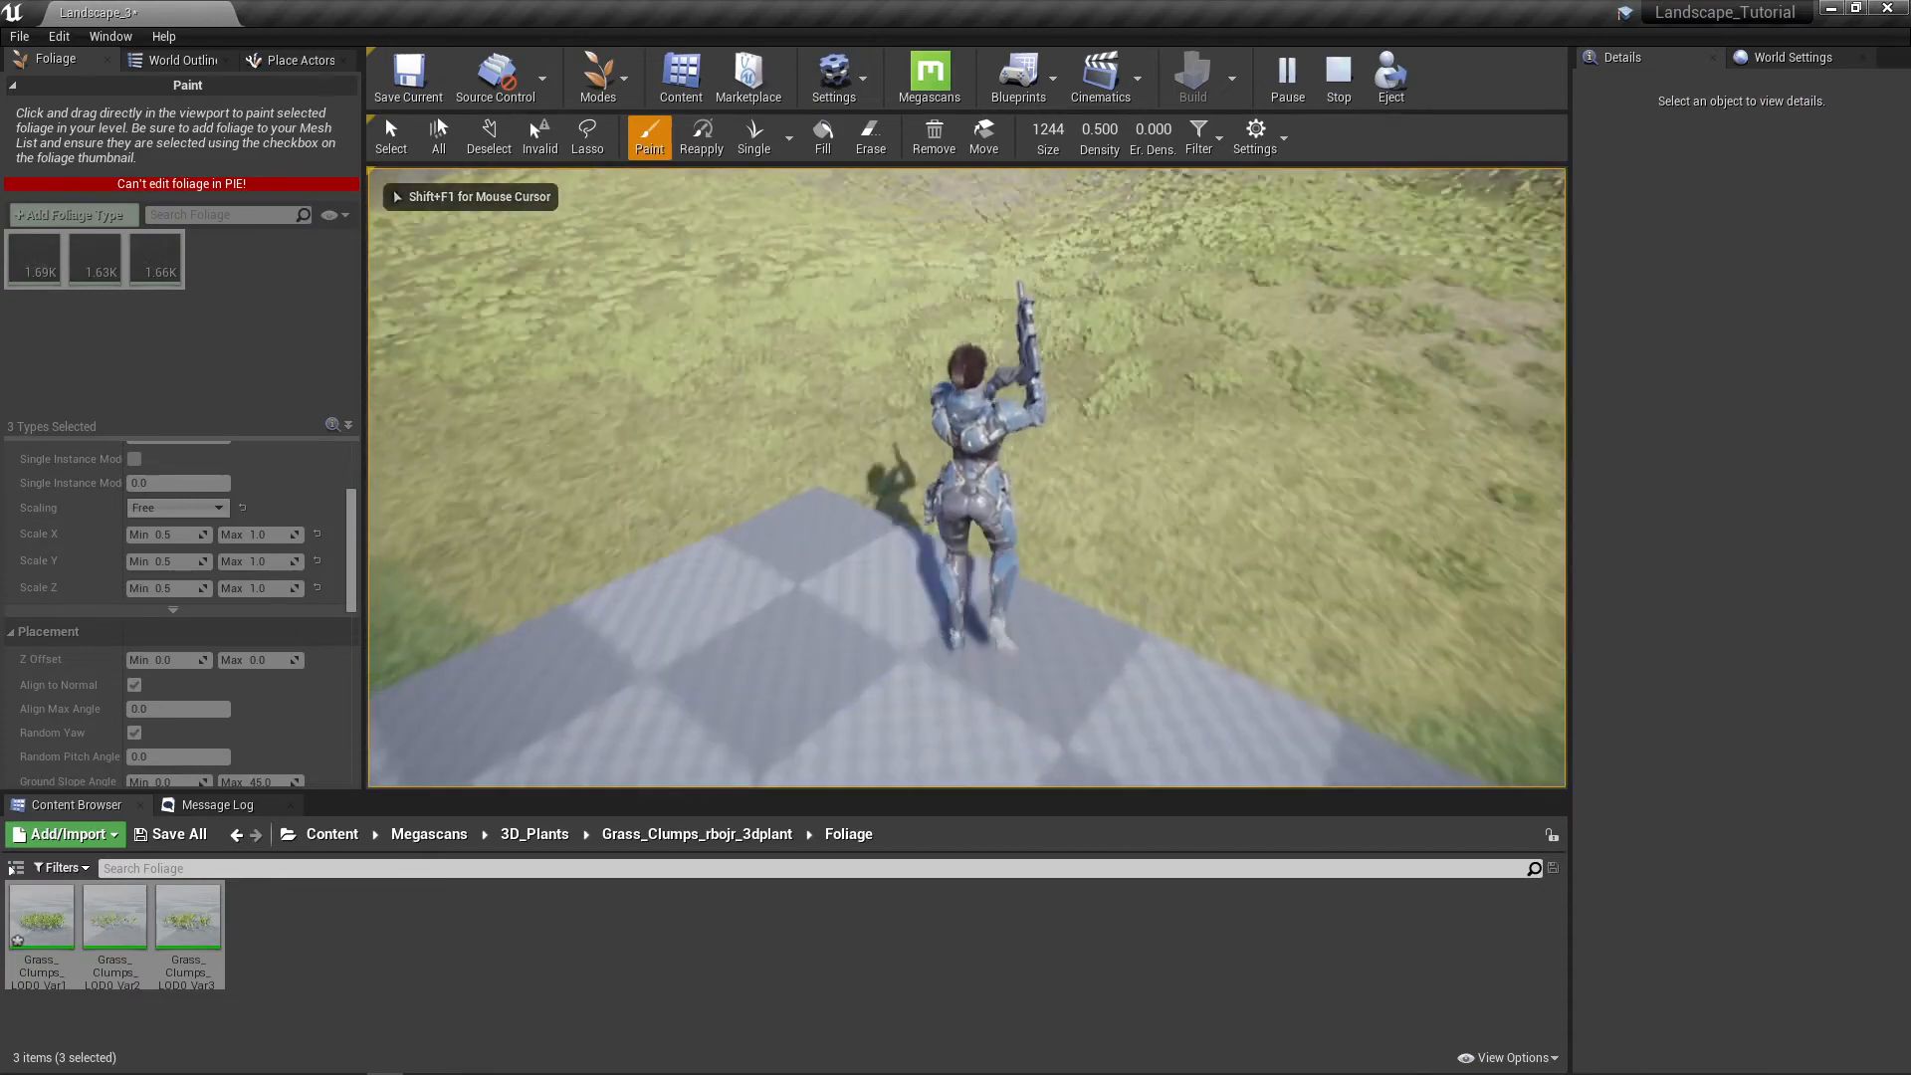
key(w)
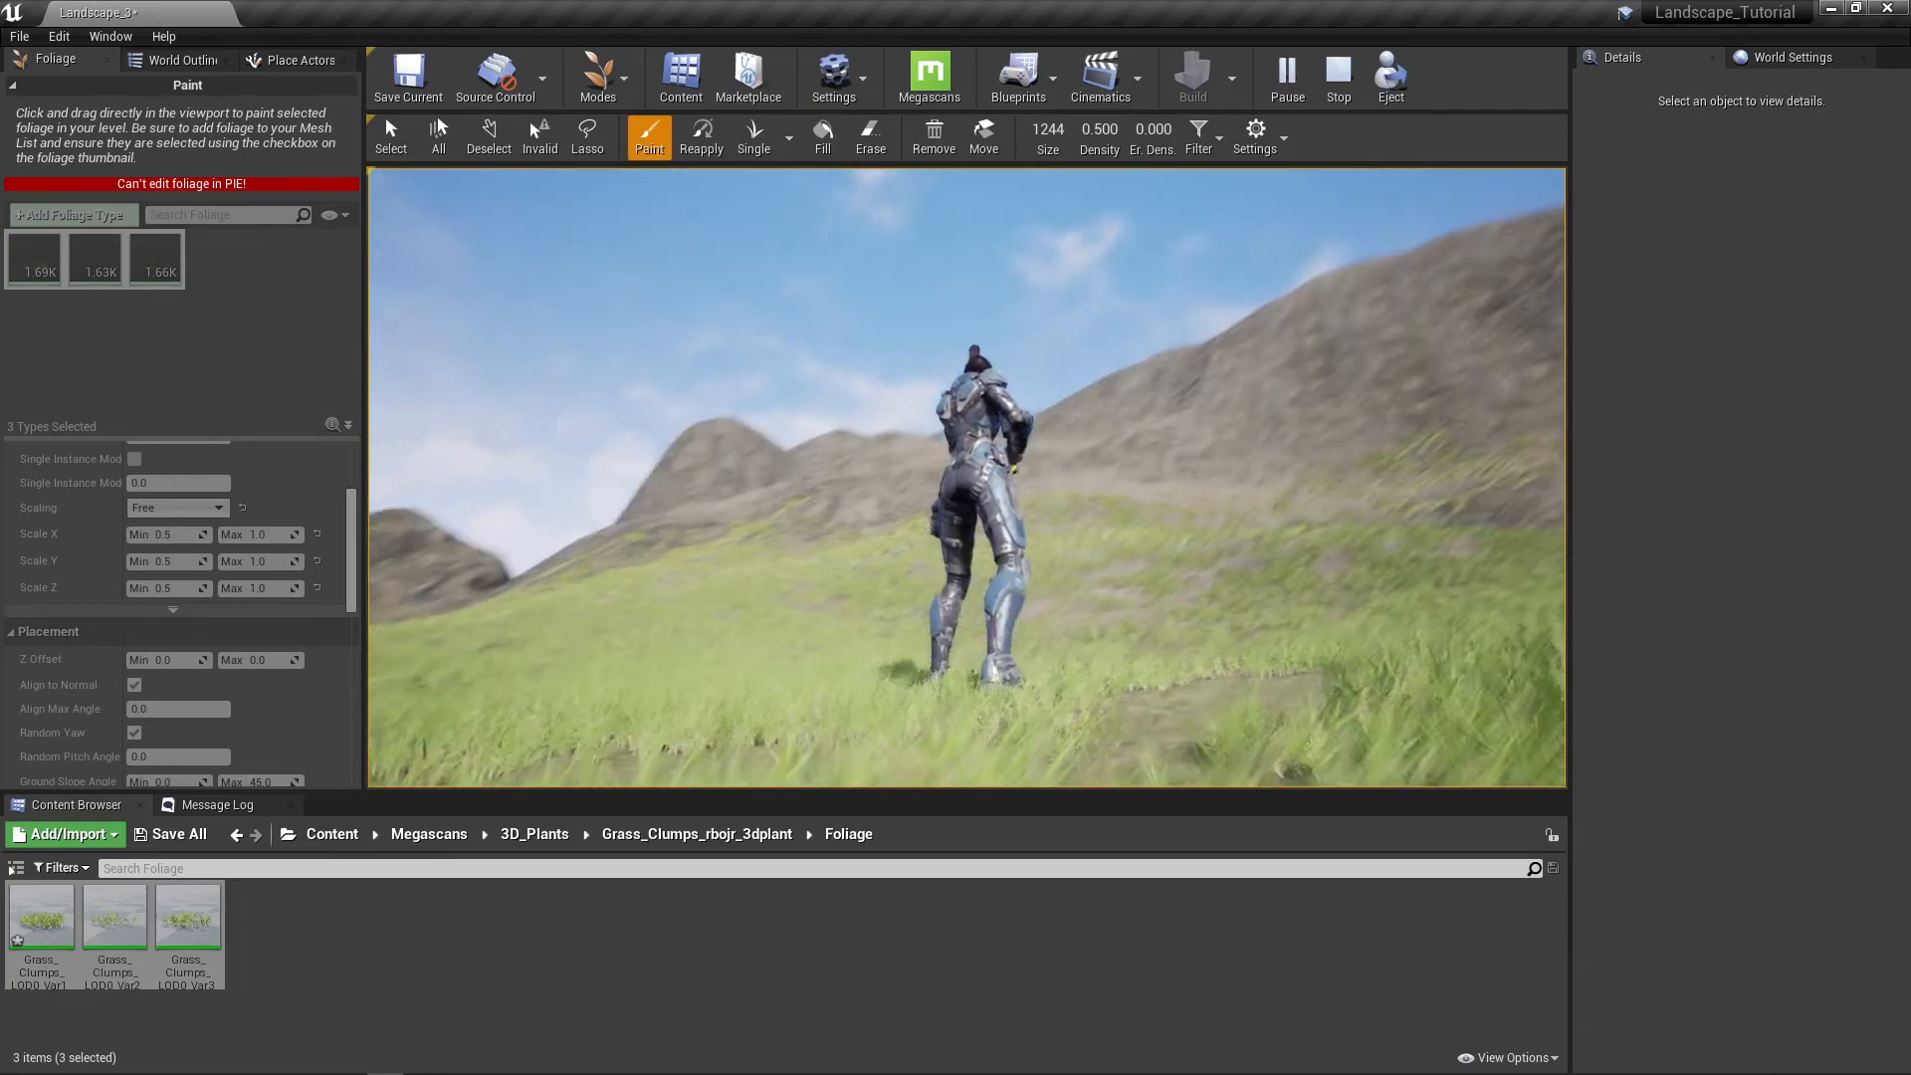
key(w)
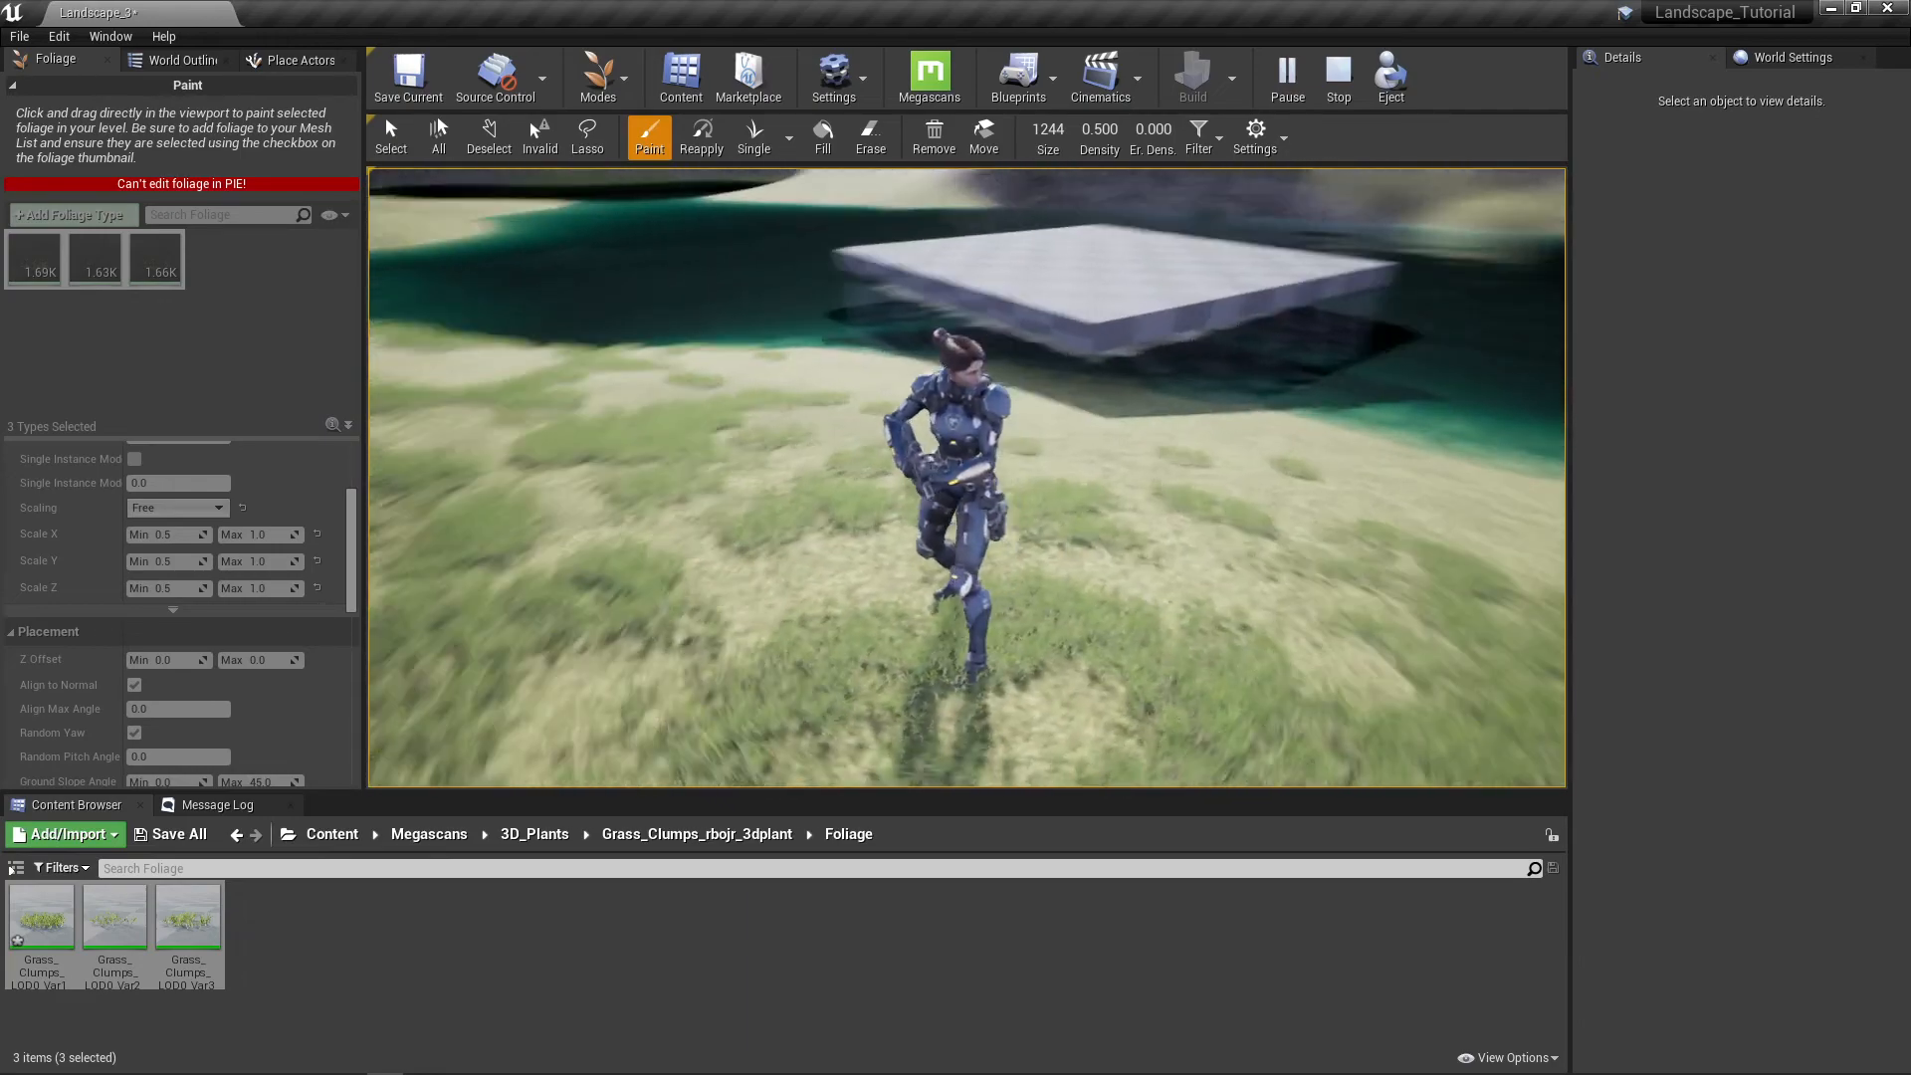
key(d)
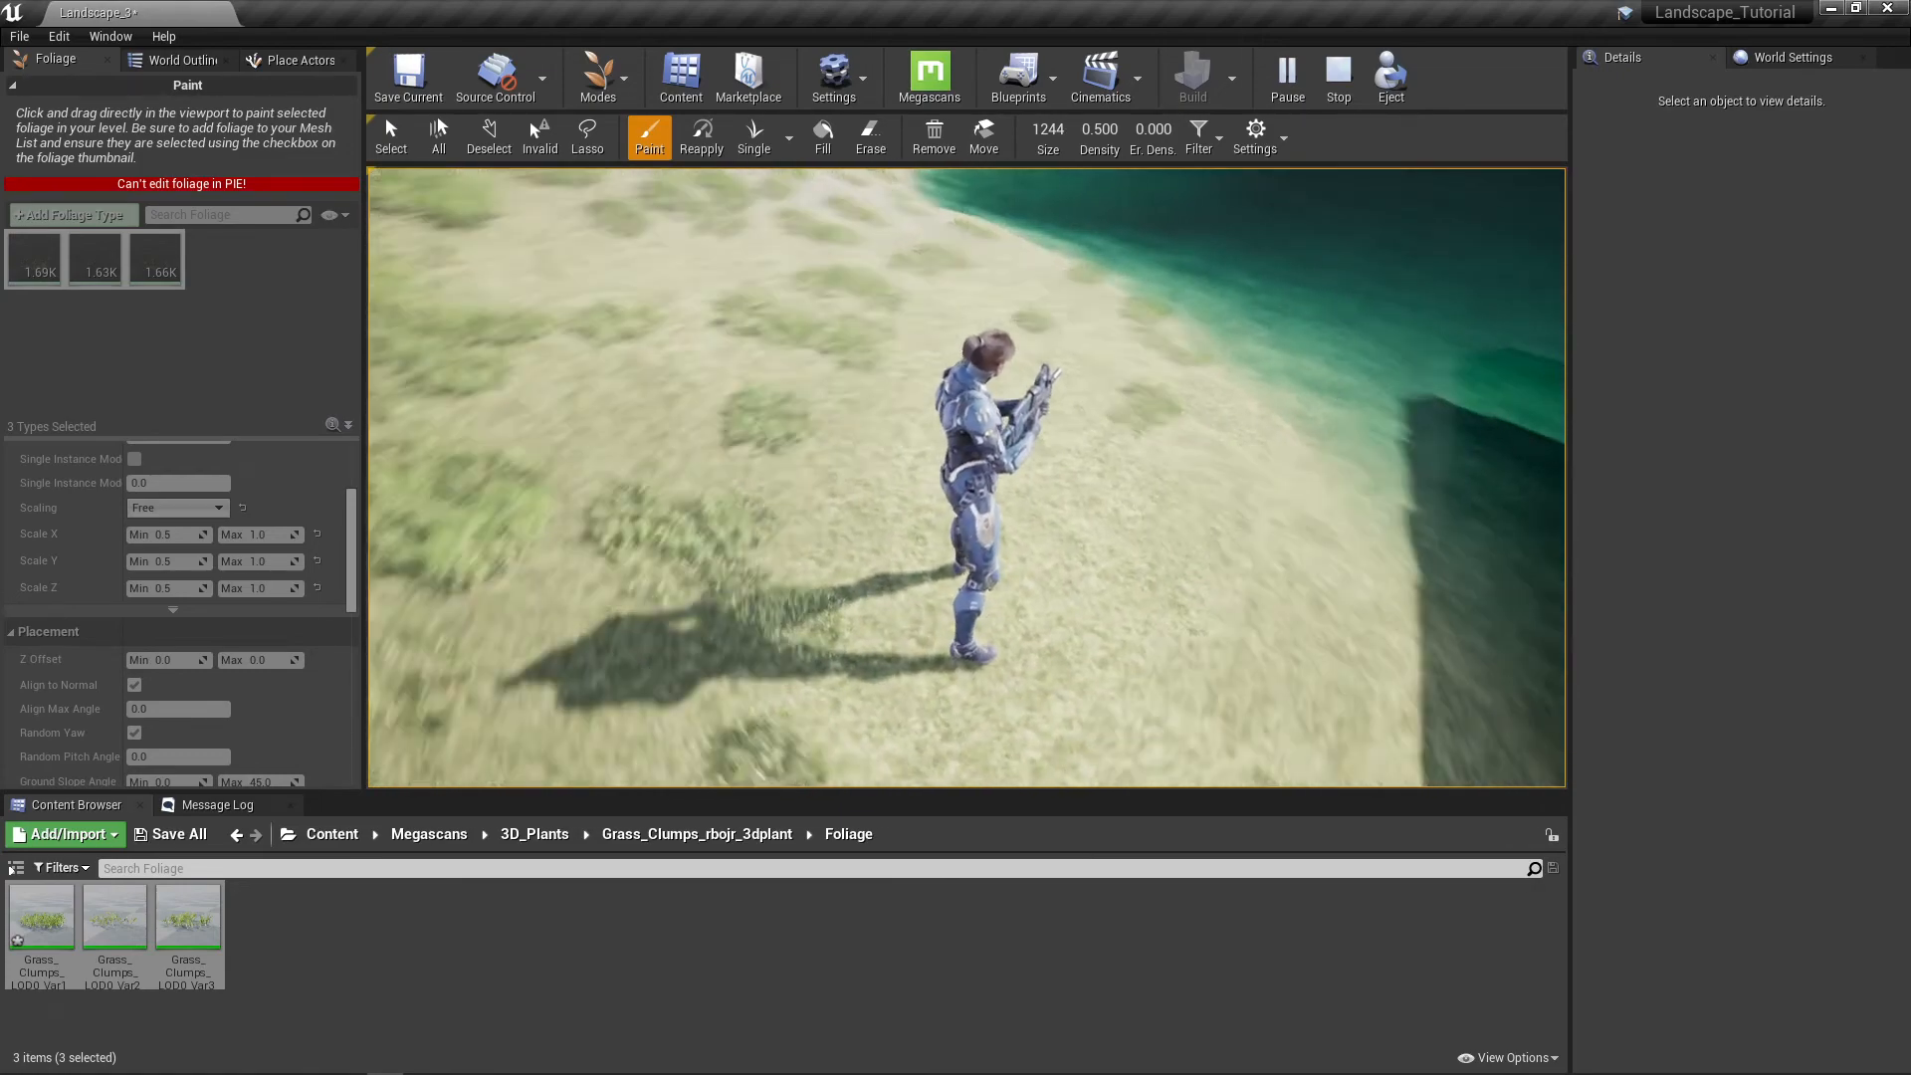
key(Escape)
right_drag(966, 478, 395, 401)
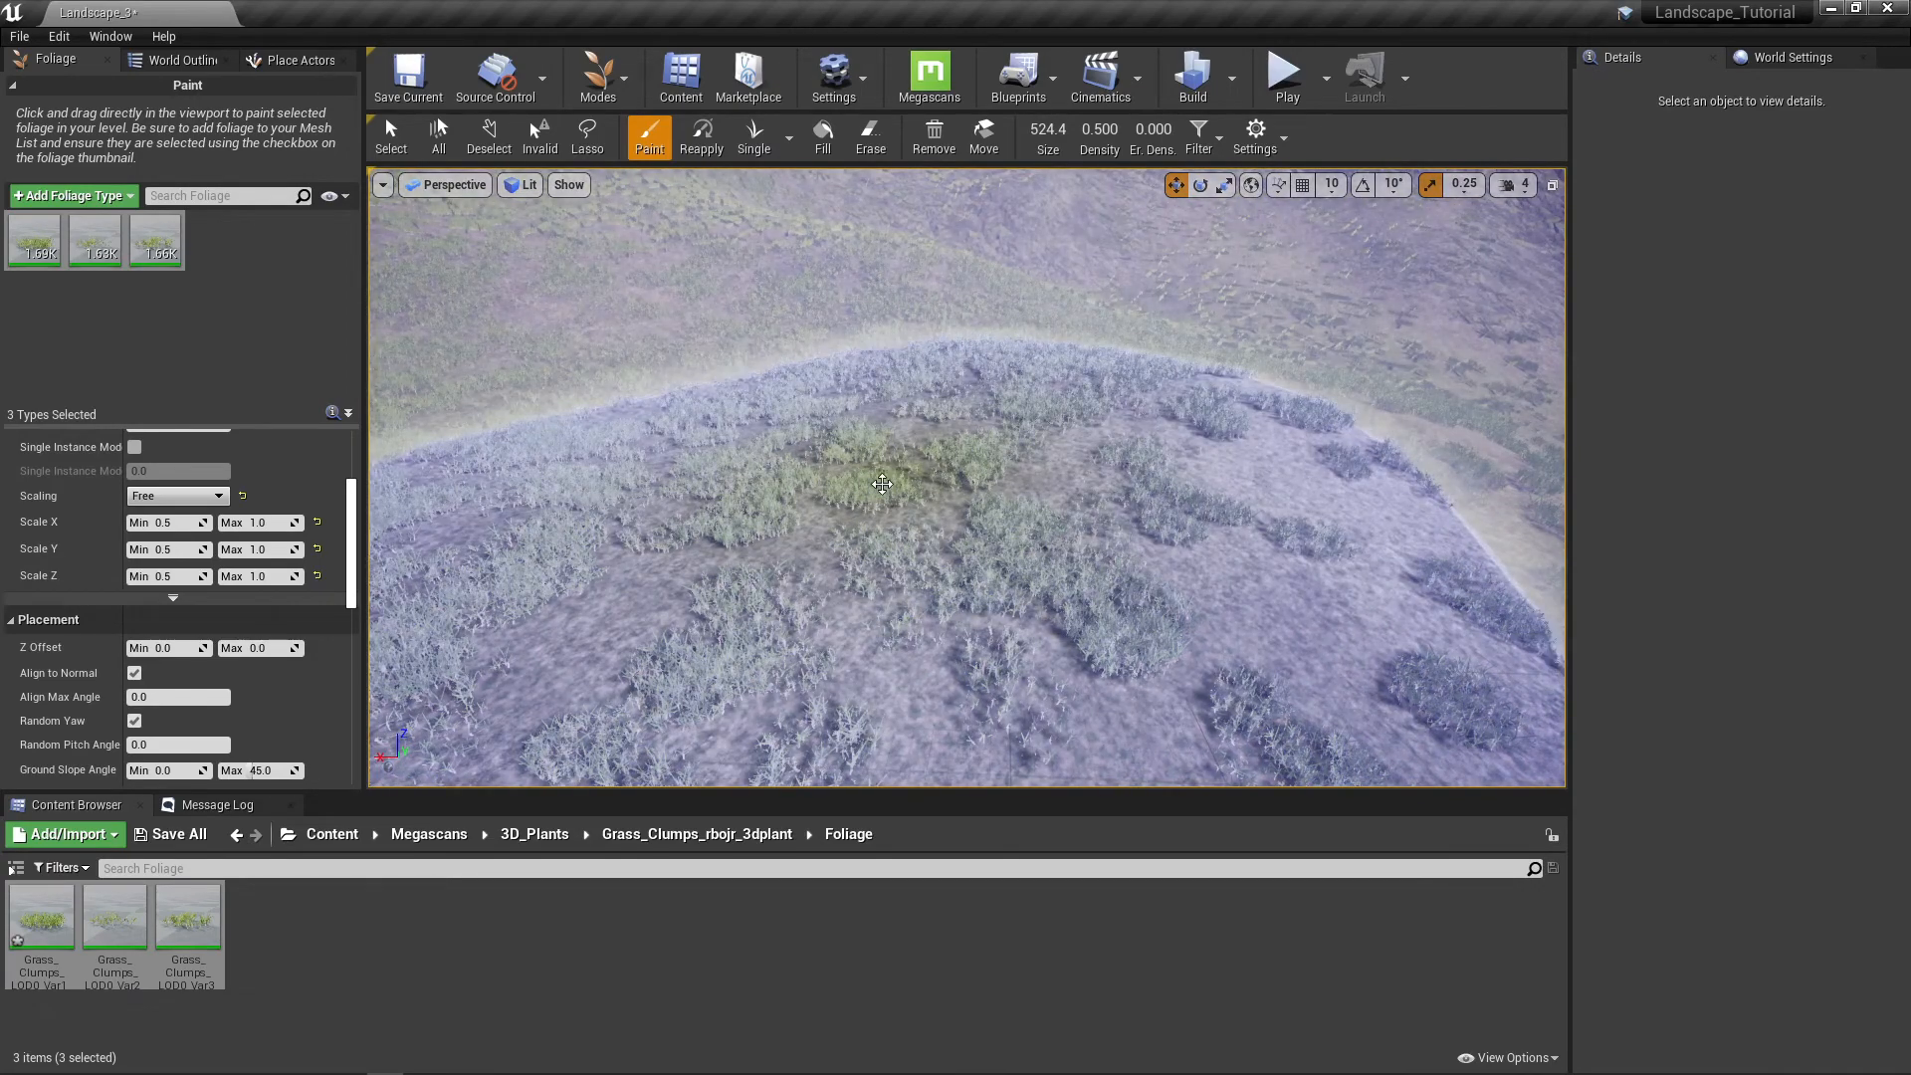
Step: Erase all three grass clump variants from a patch of the slope and paint them back over the ground near the platform
key(shift)
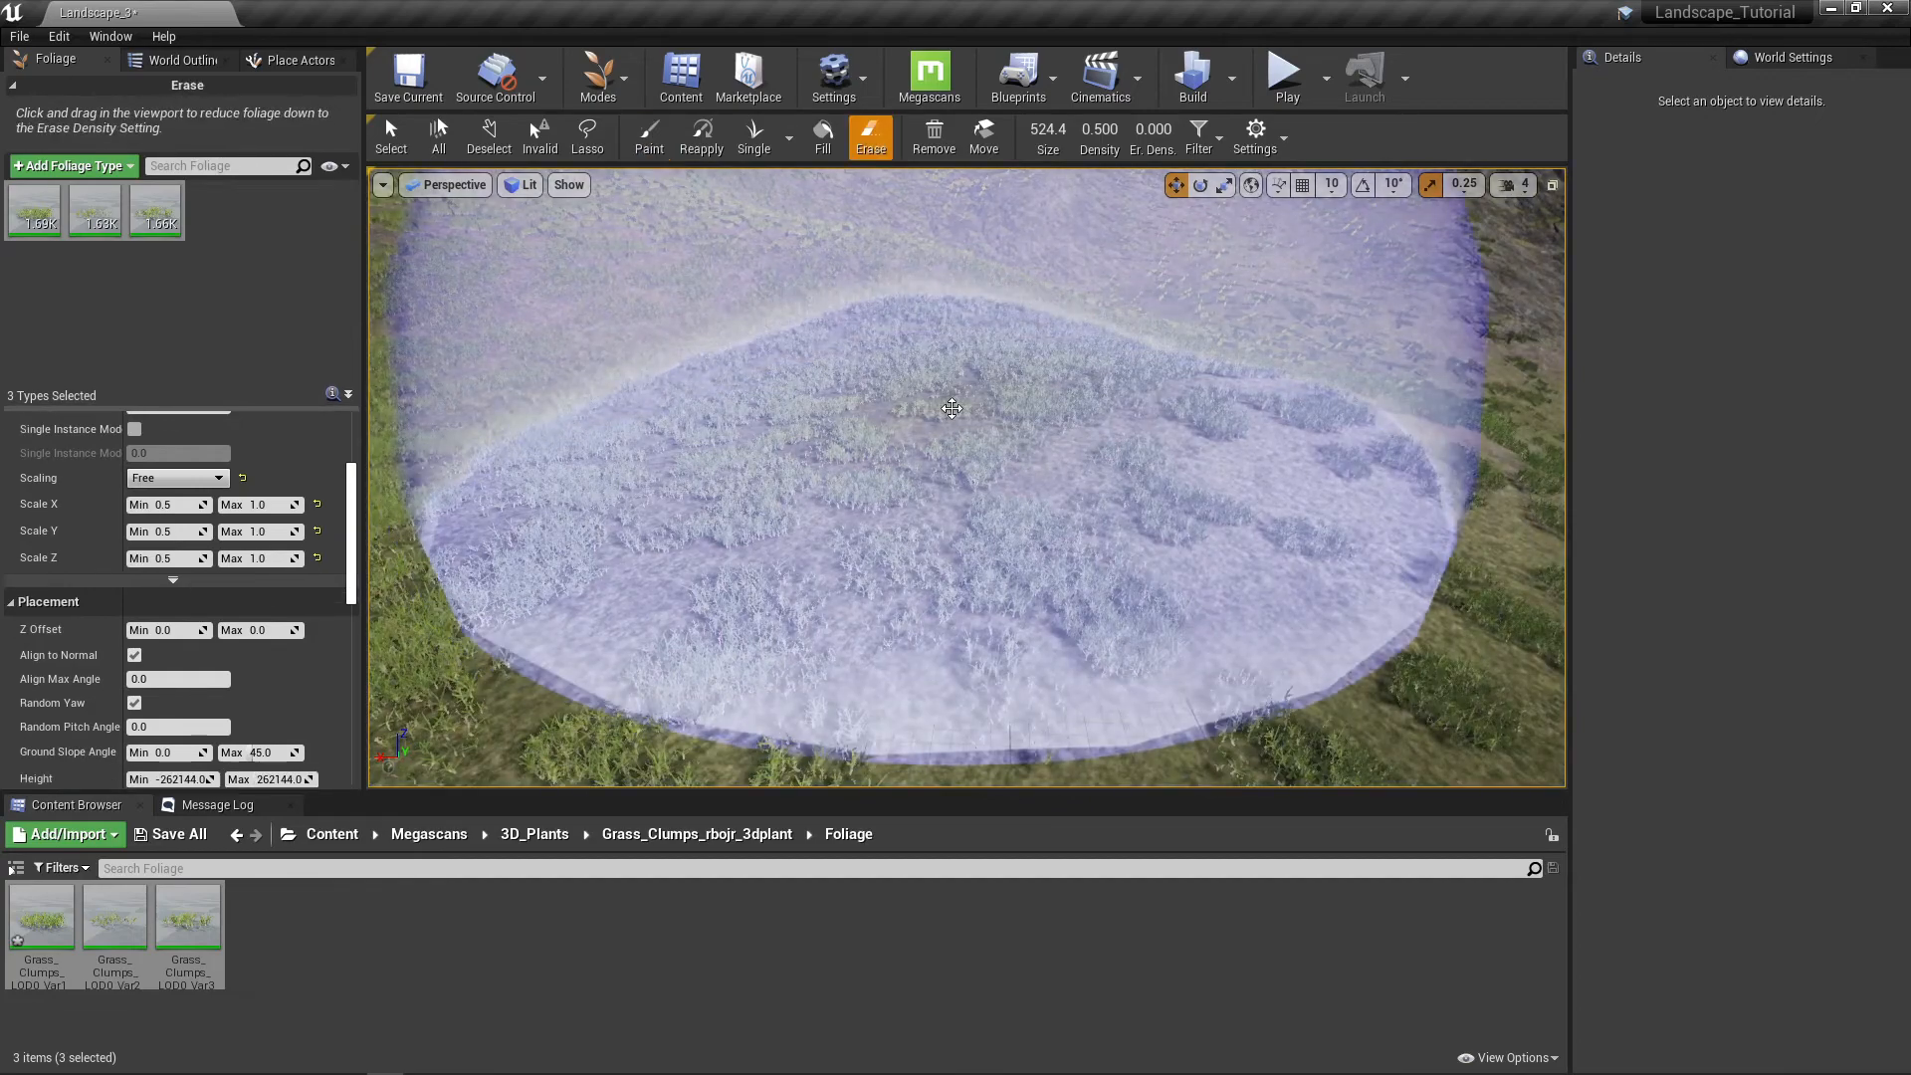
key(shift)
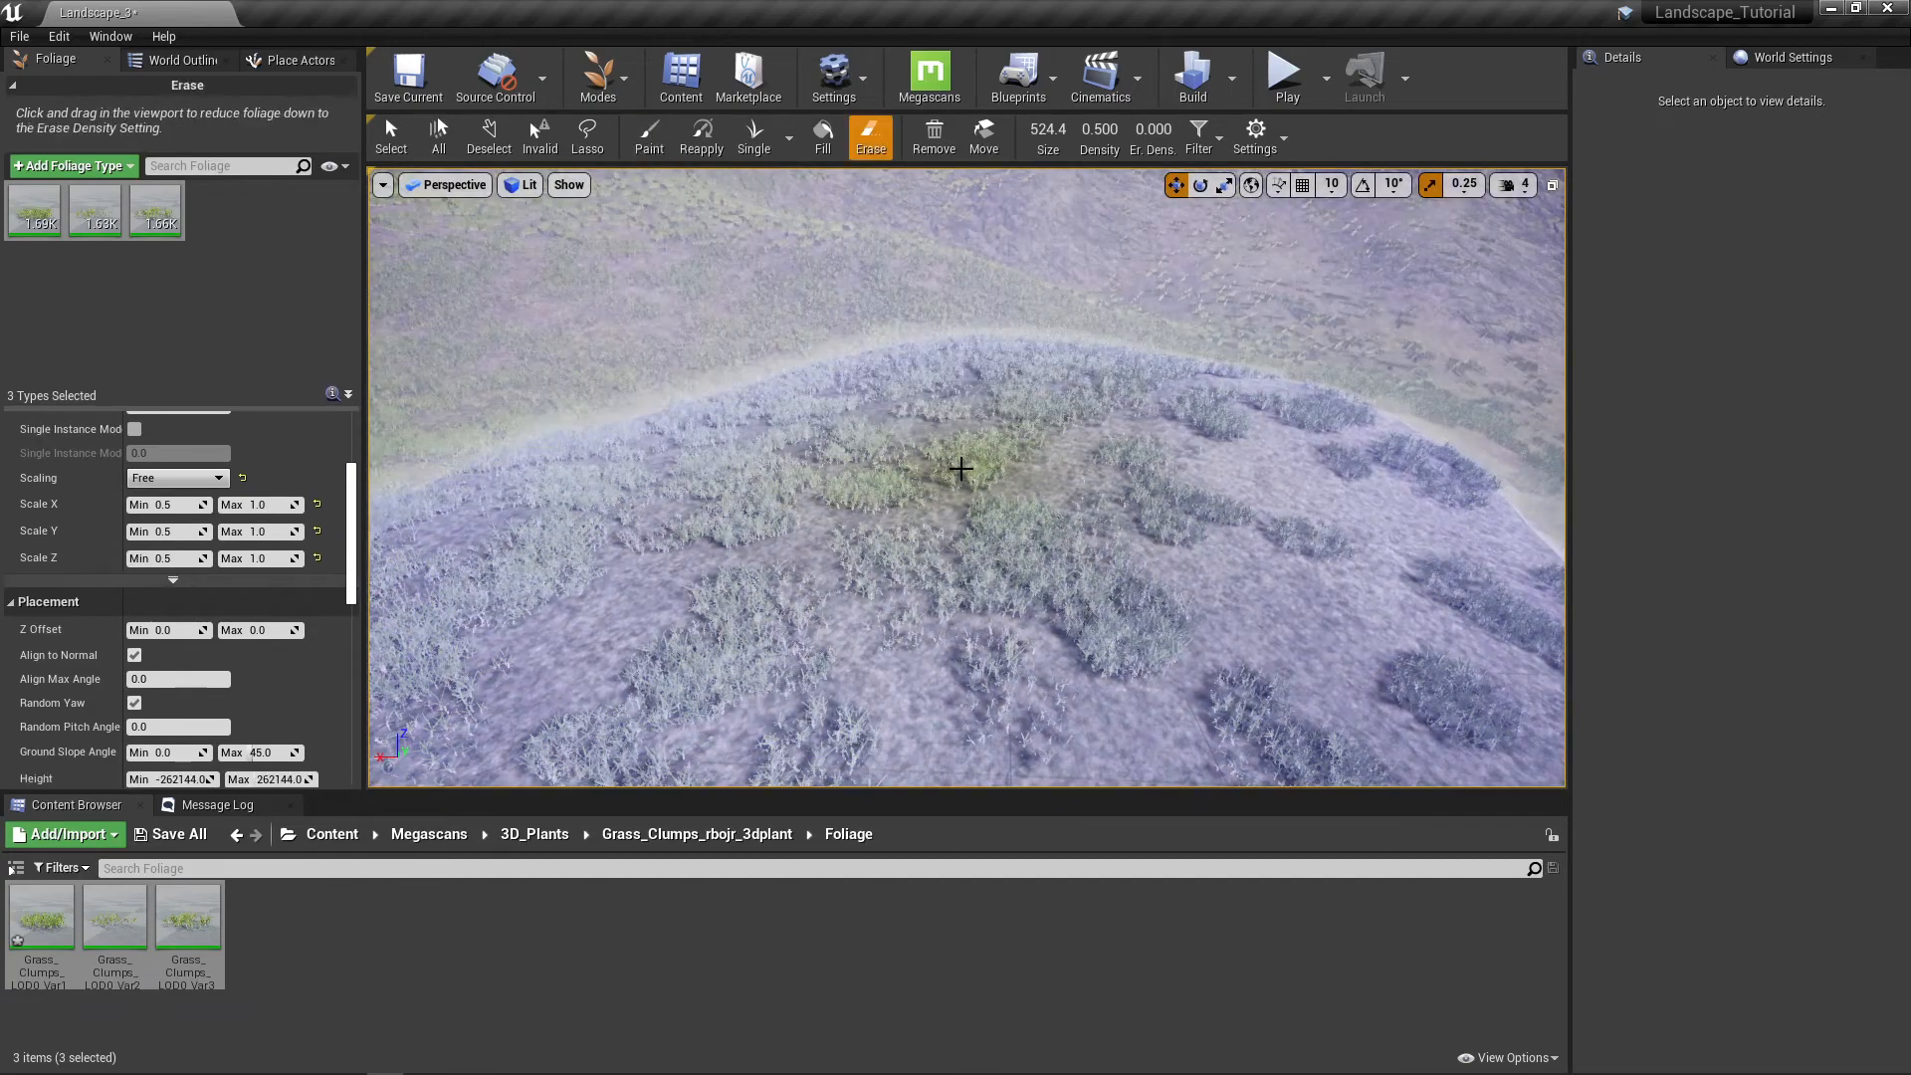
shift+drag(960, 468, 938, 521)
right_drag(938, 521, 947, 562)
scroll(948, 510, down, 5)
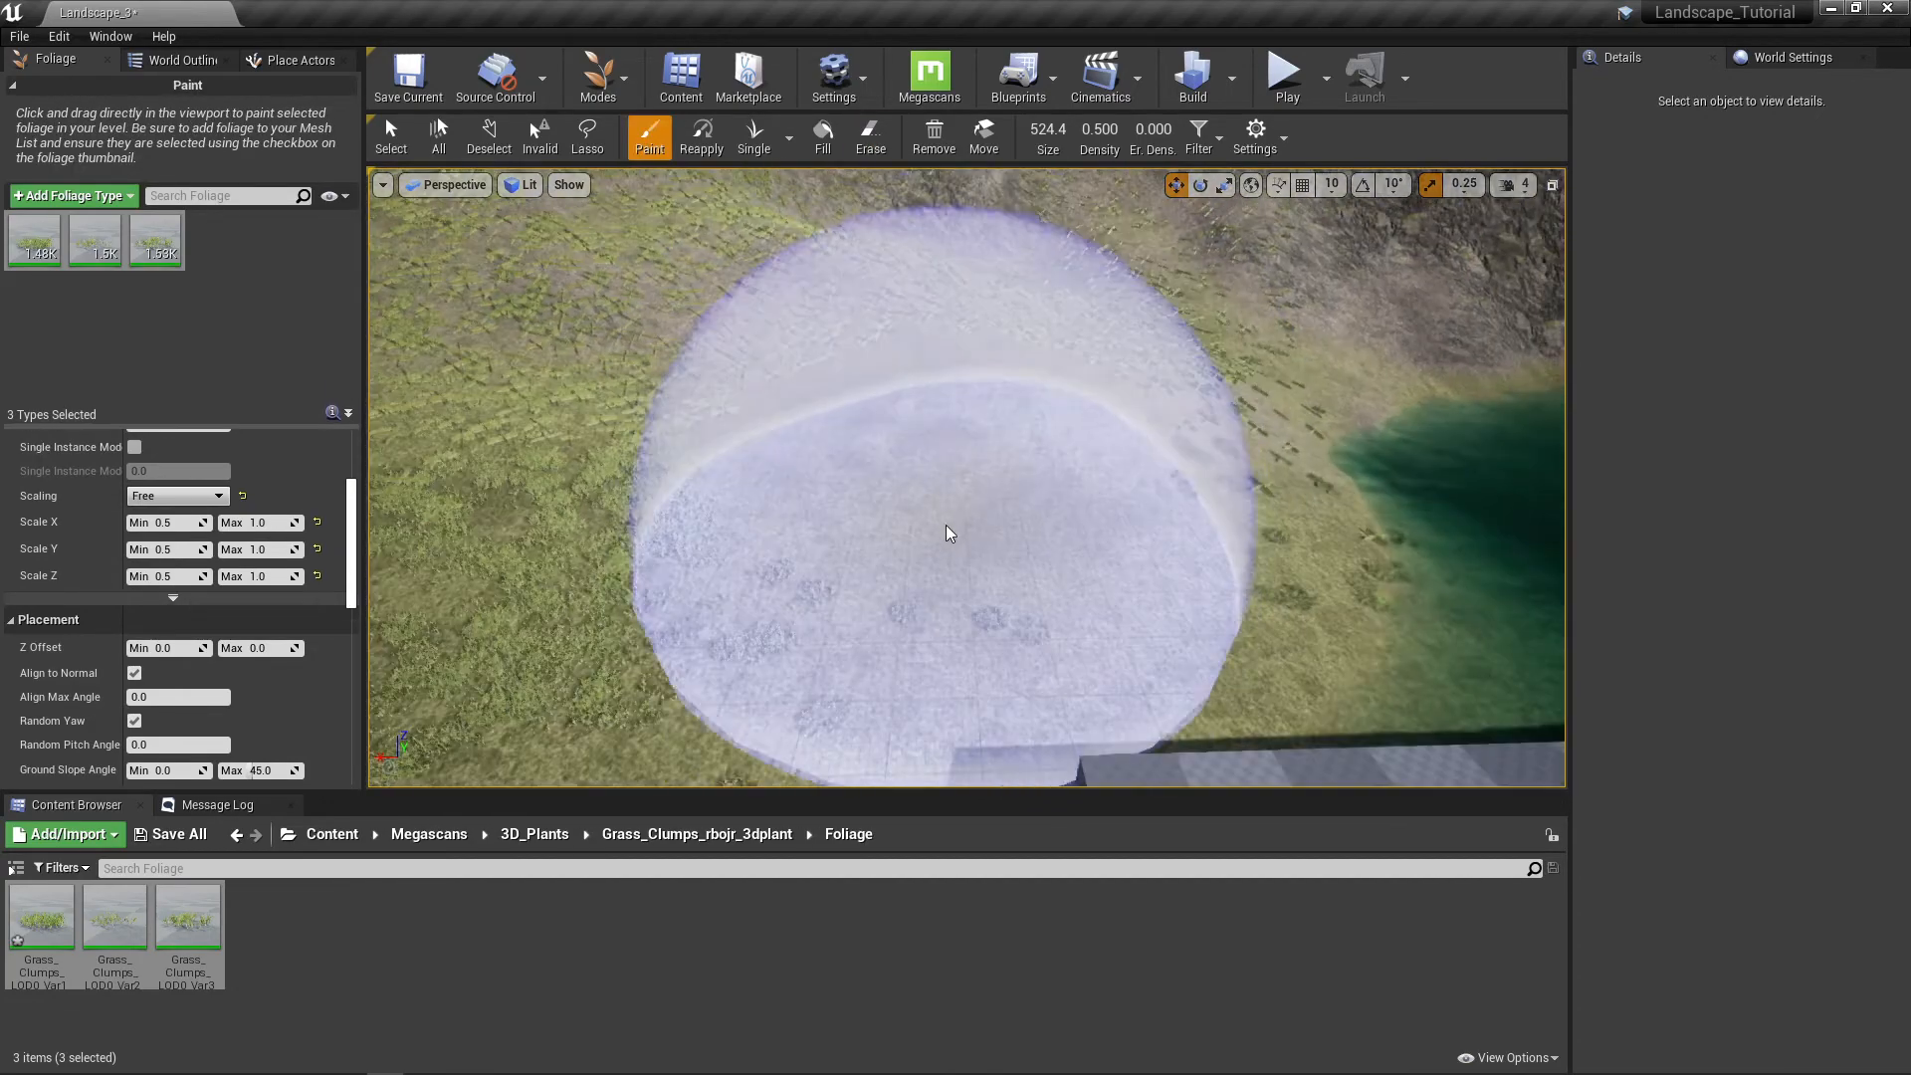
mouse_move(947, 525)
mouse_down()
mouse_move(943, 439)
mouse_move(879, 546)
mouse_move(873, 523)
mouse_up()
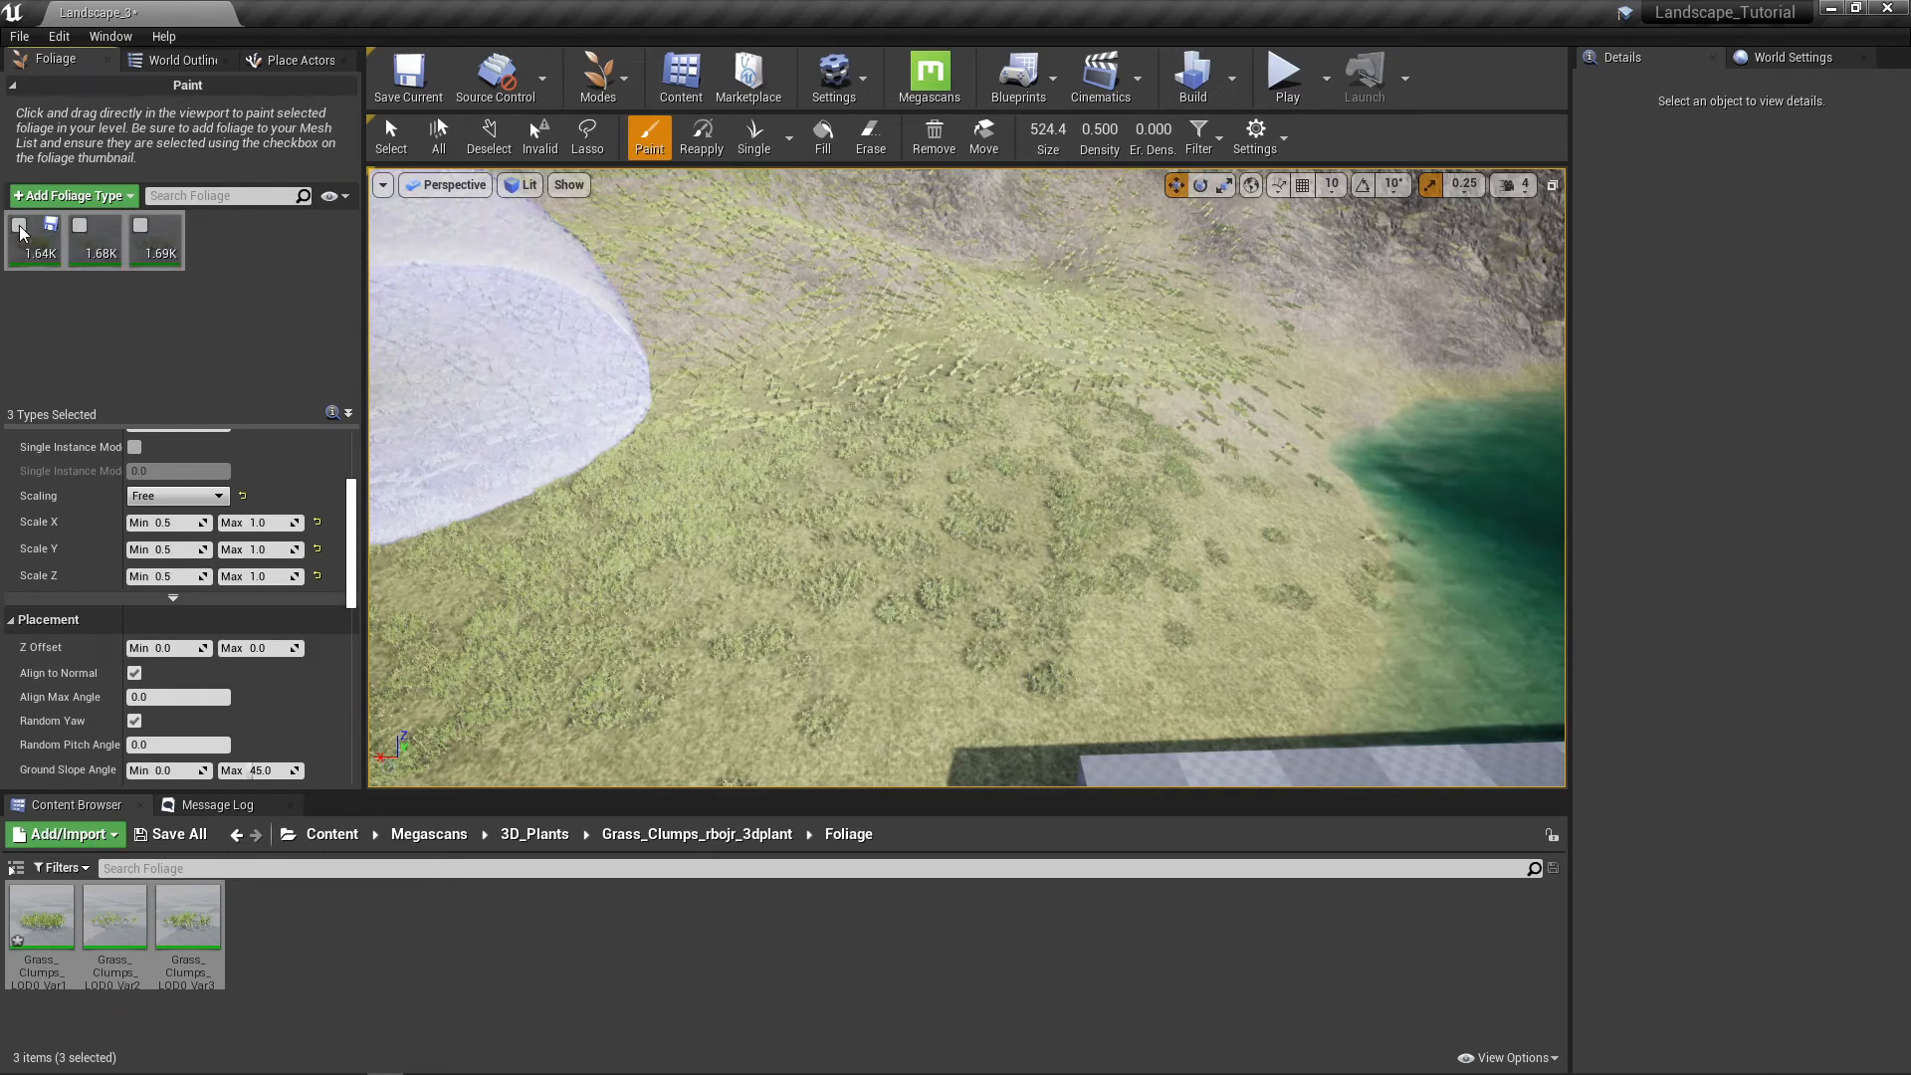
Step: Deactivate the Grass_Clumps Var1 and Var2 foliage types and erase only Var3 grass from the slope
click(58, 285)
click(87, 243)
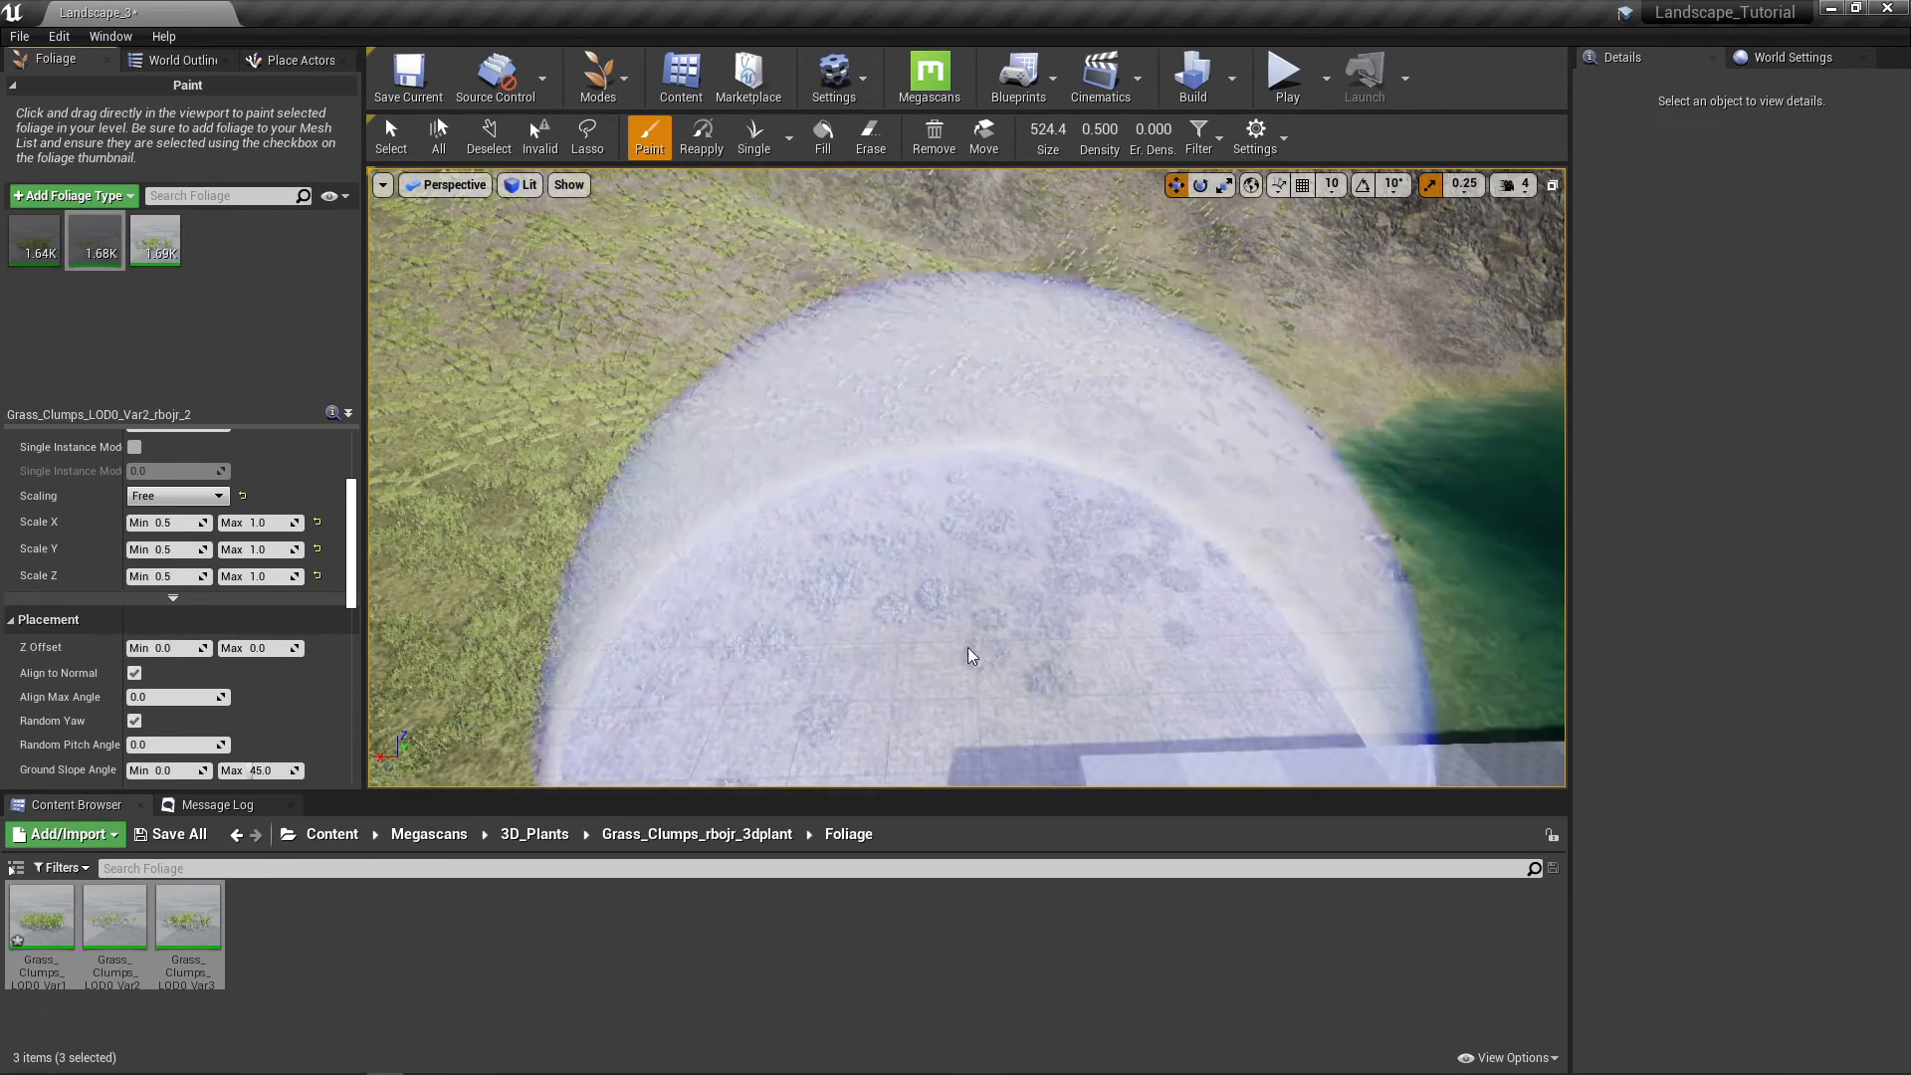
mouse_move(774, 598)
shift+mouse_down()
mouse_move(866, 515)
mouse_move(704, 536)
mouse_move(541, 465)
mouse_move(713, 355)
mouse_move(572, 367)
mouse_move(757, 350)
shift+mouse_up()
right_drag(838, 513, 747, 527)
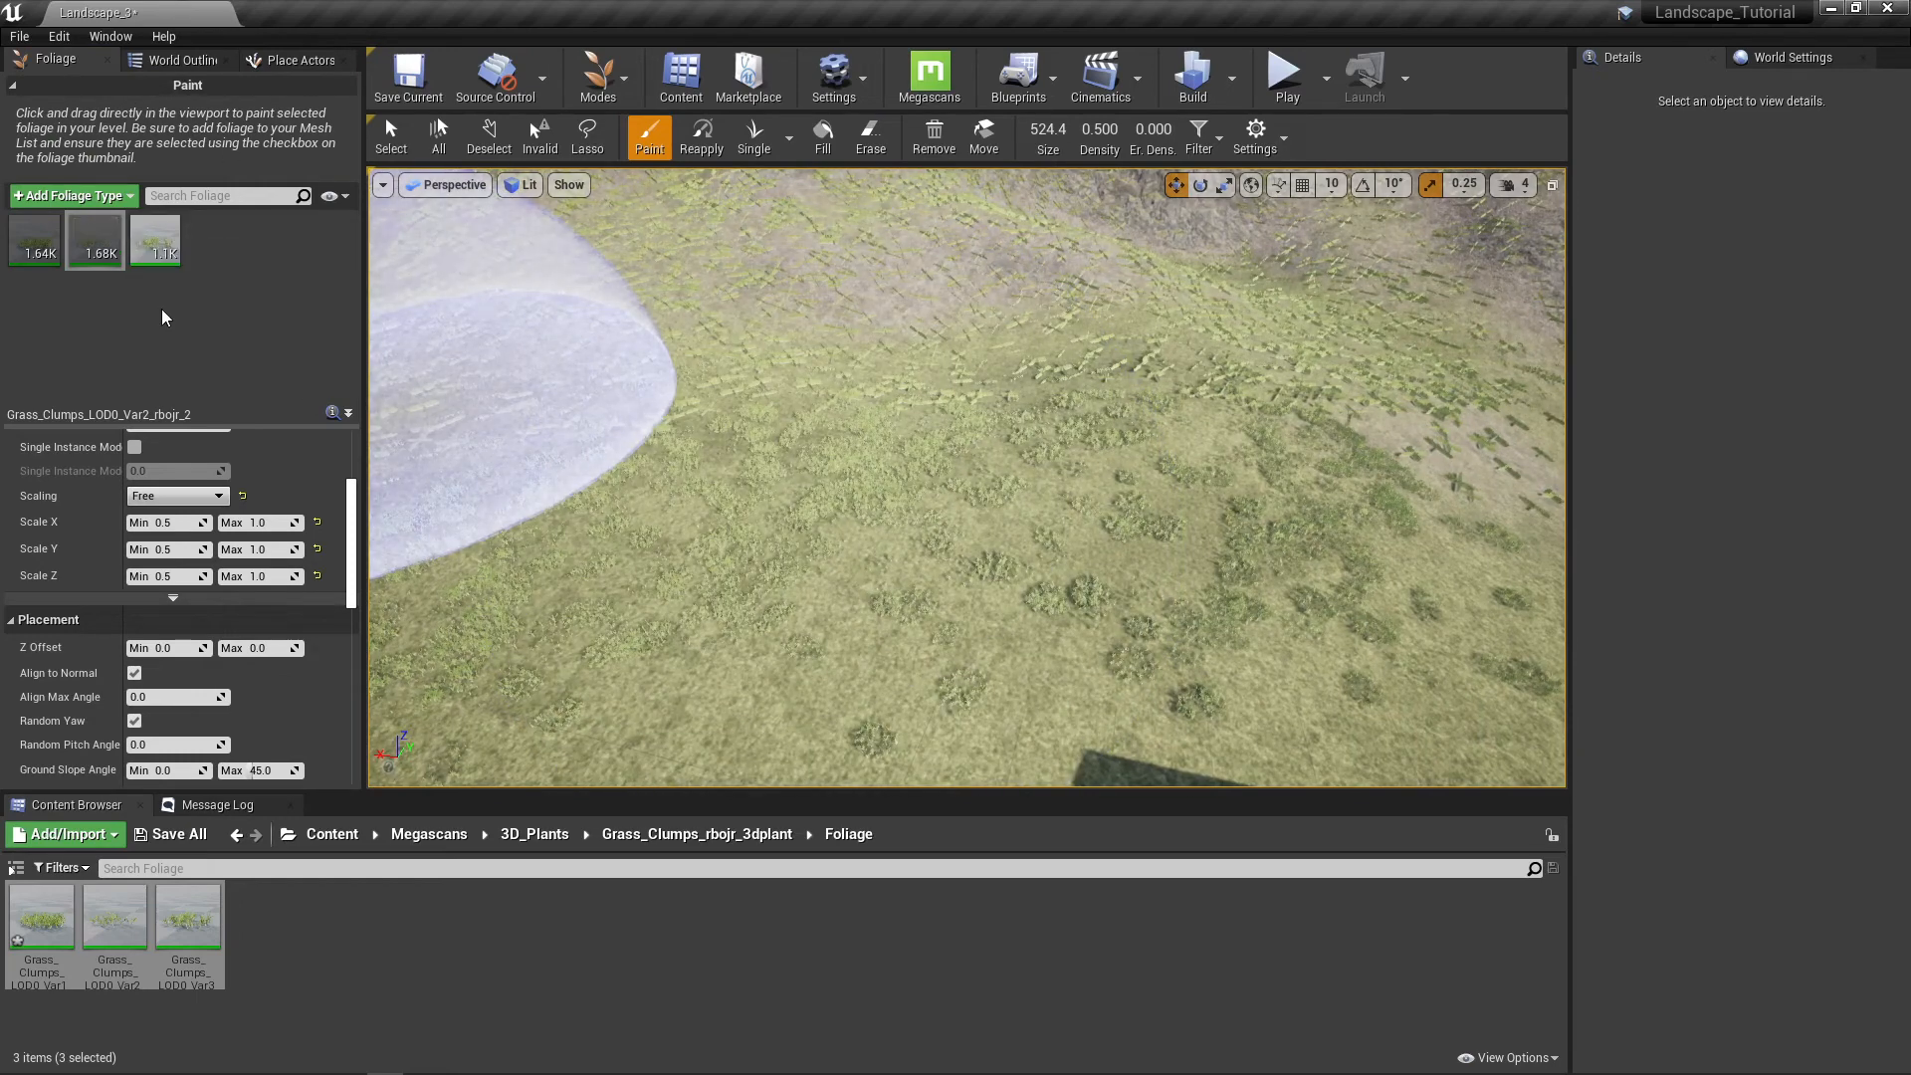
scroll(251, 509, up, 3)
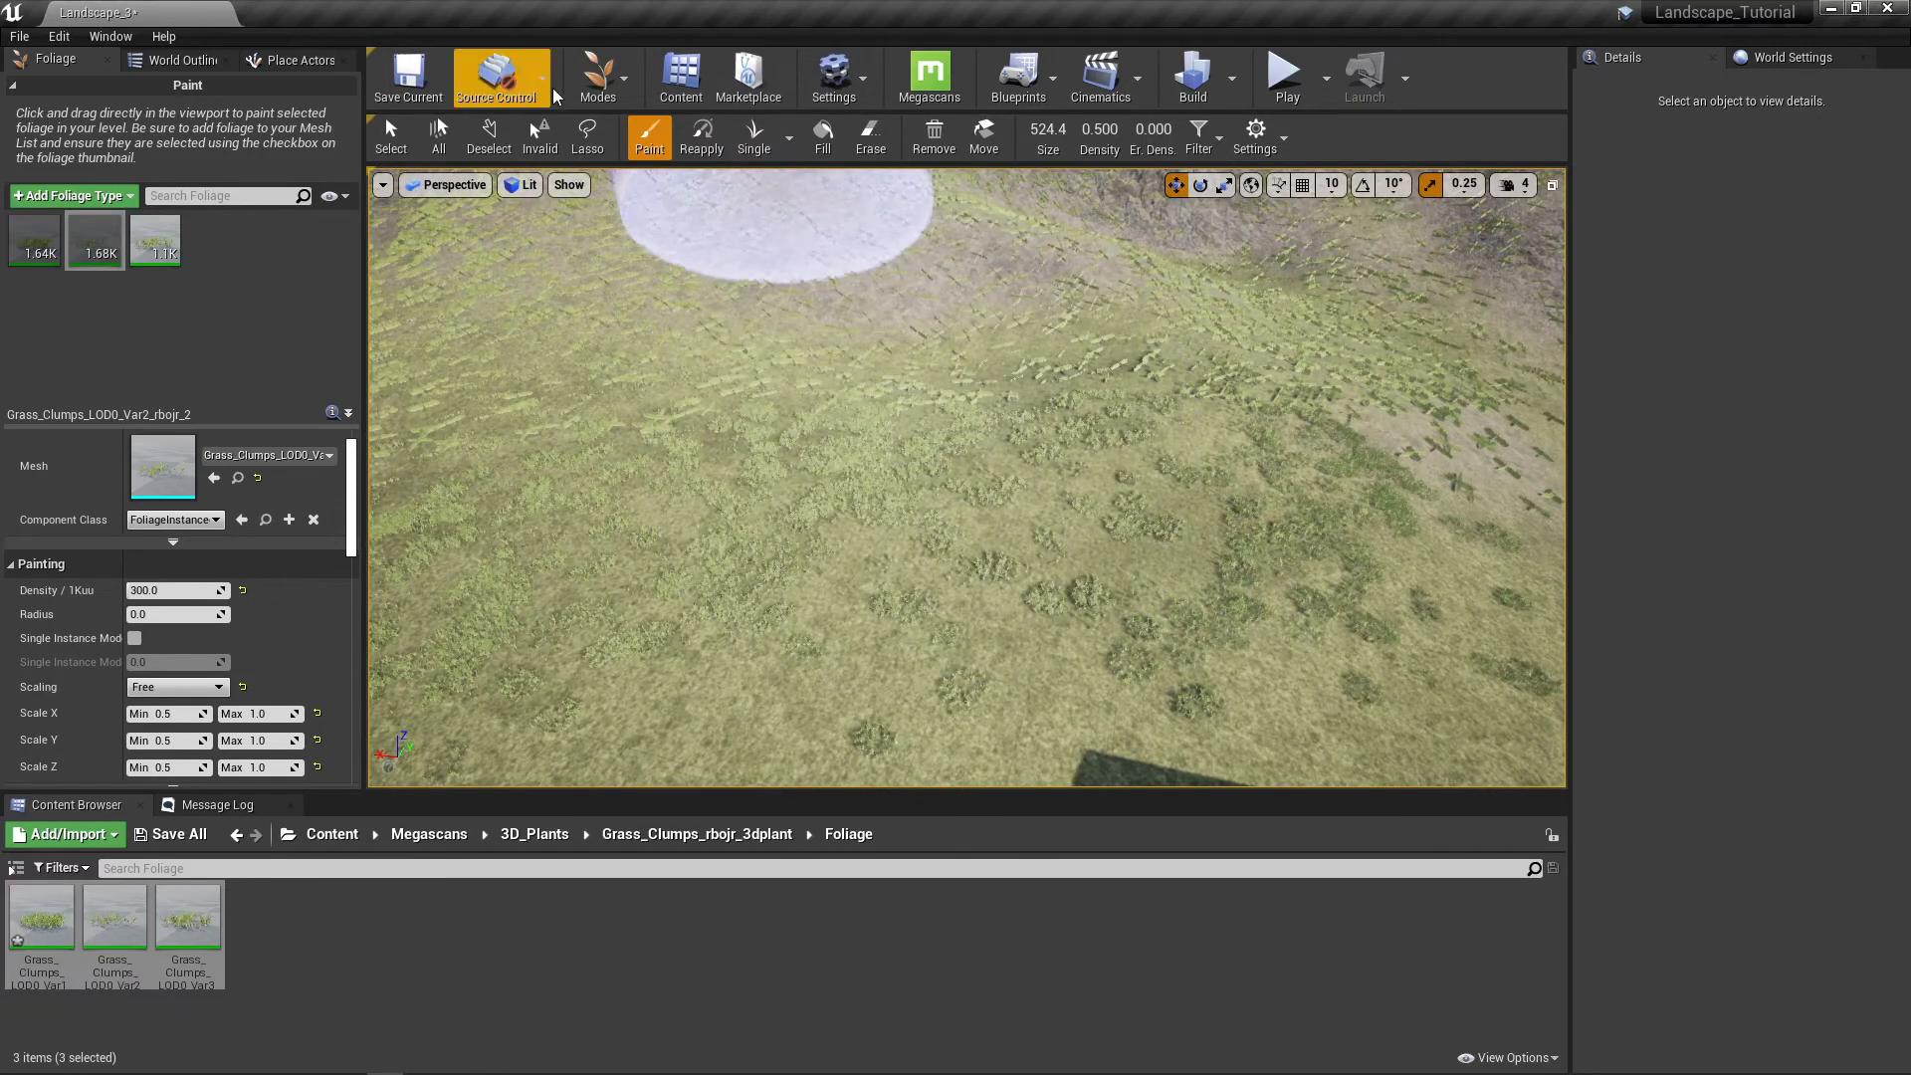
Step: Switch to Select mode and open the NaturePackage > Meshes > flora content folder
click(627, 79)
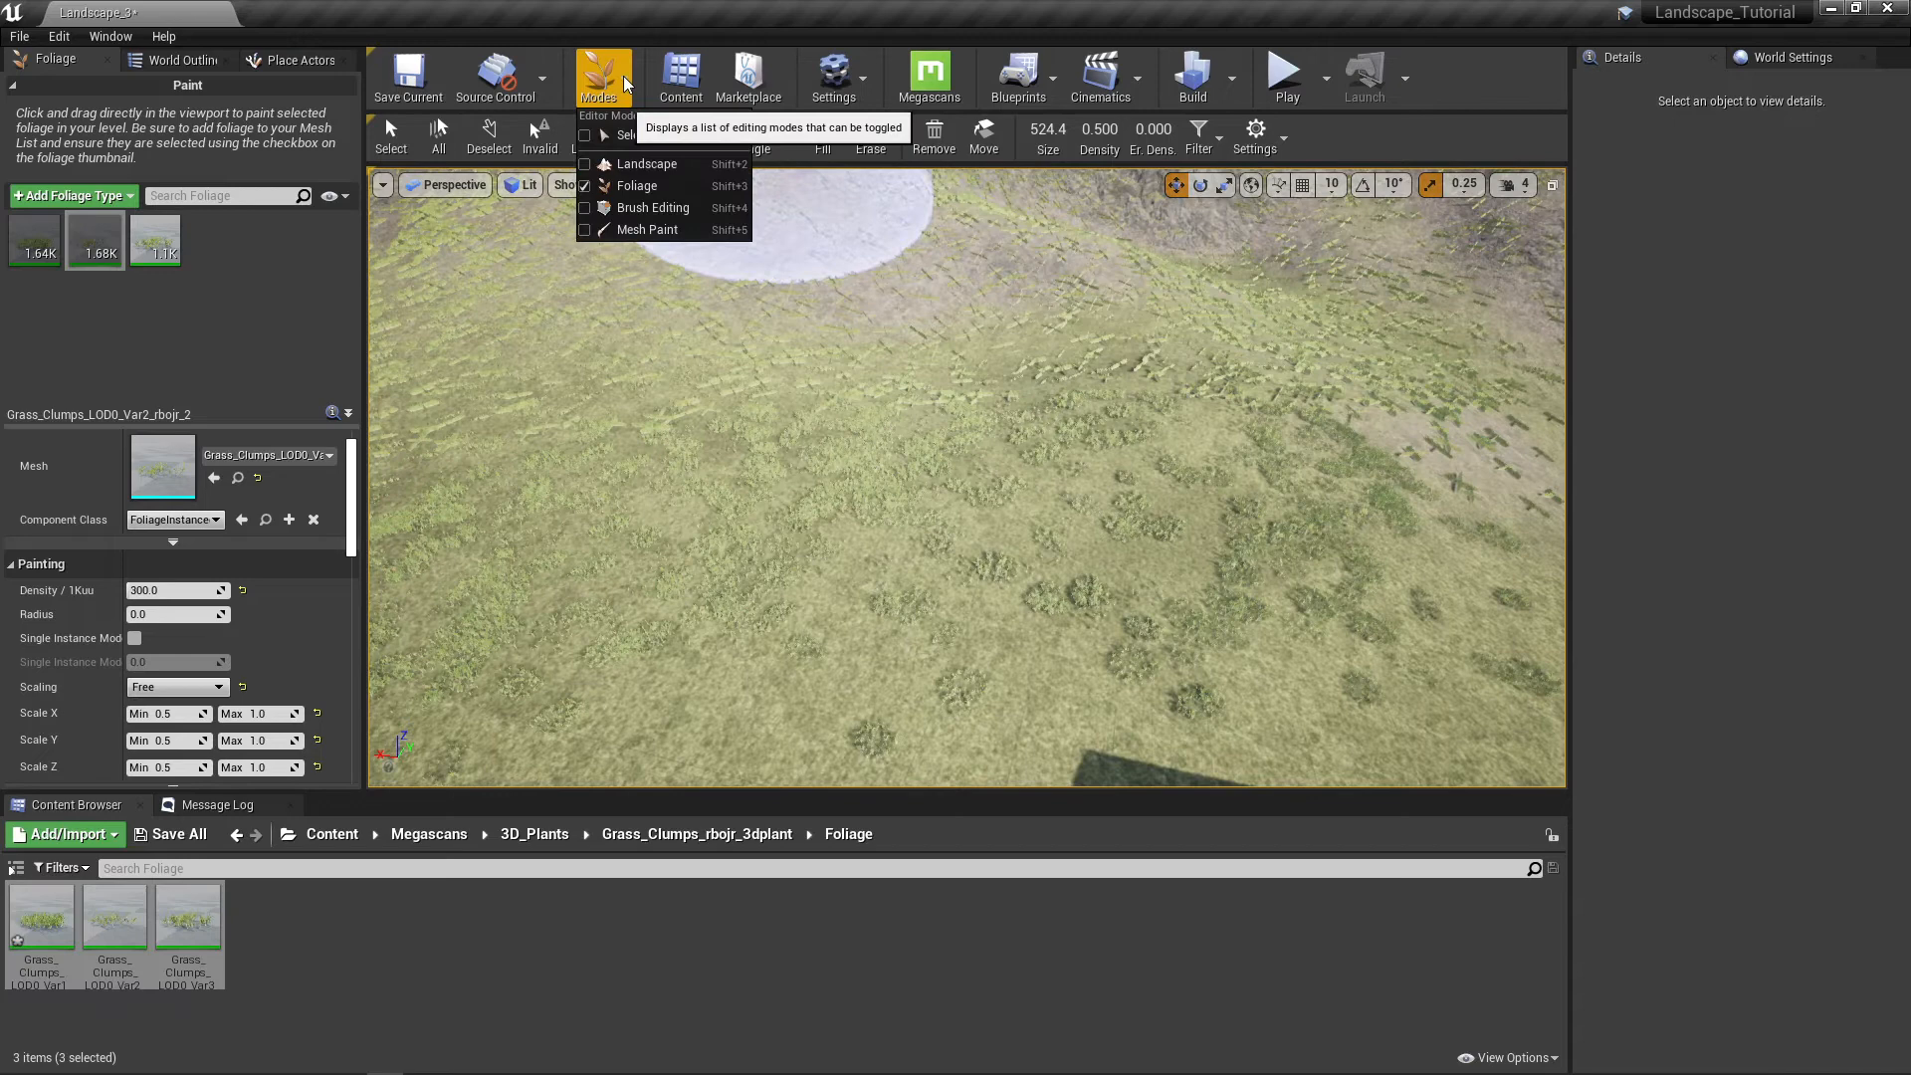
click(588, 135)
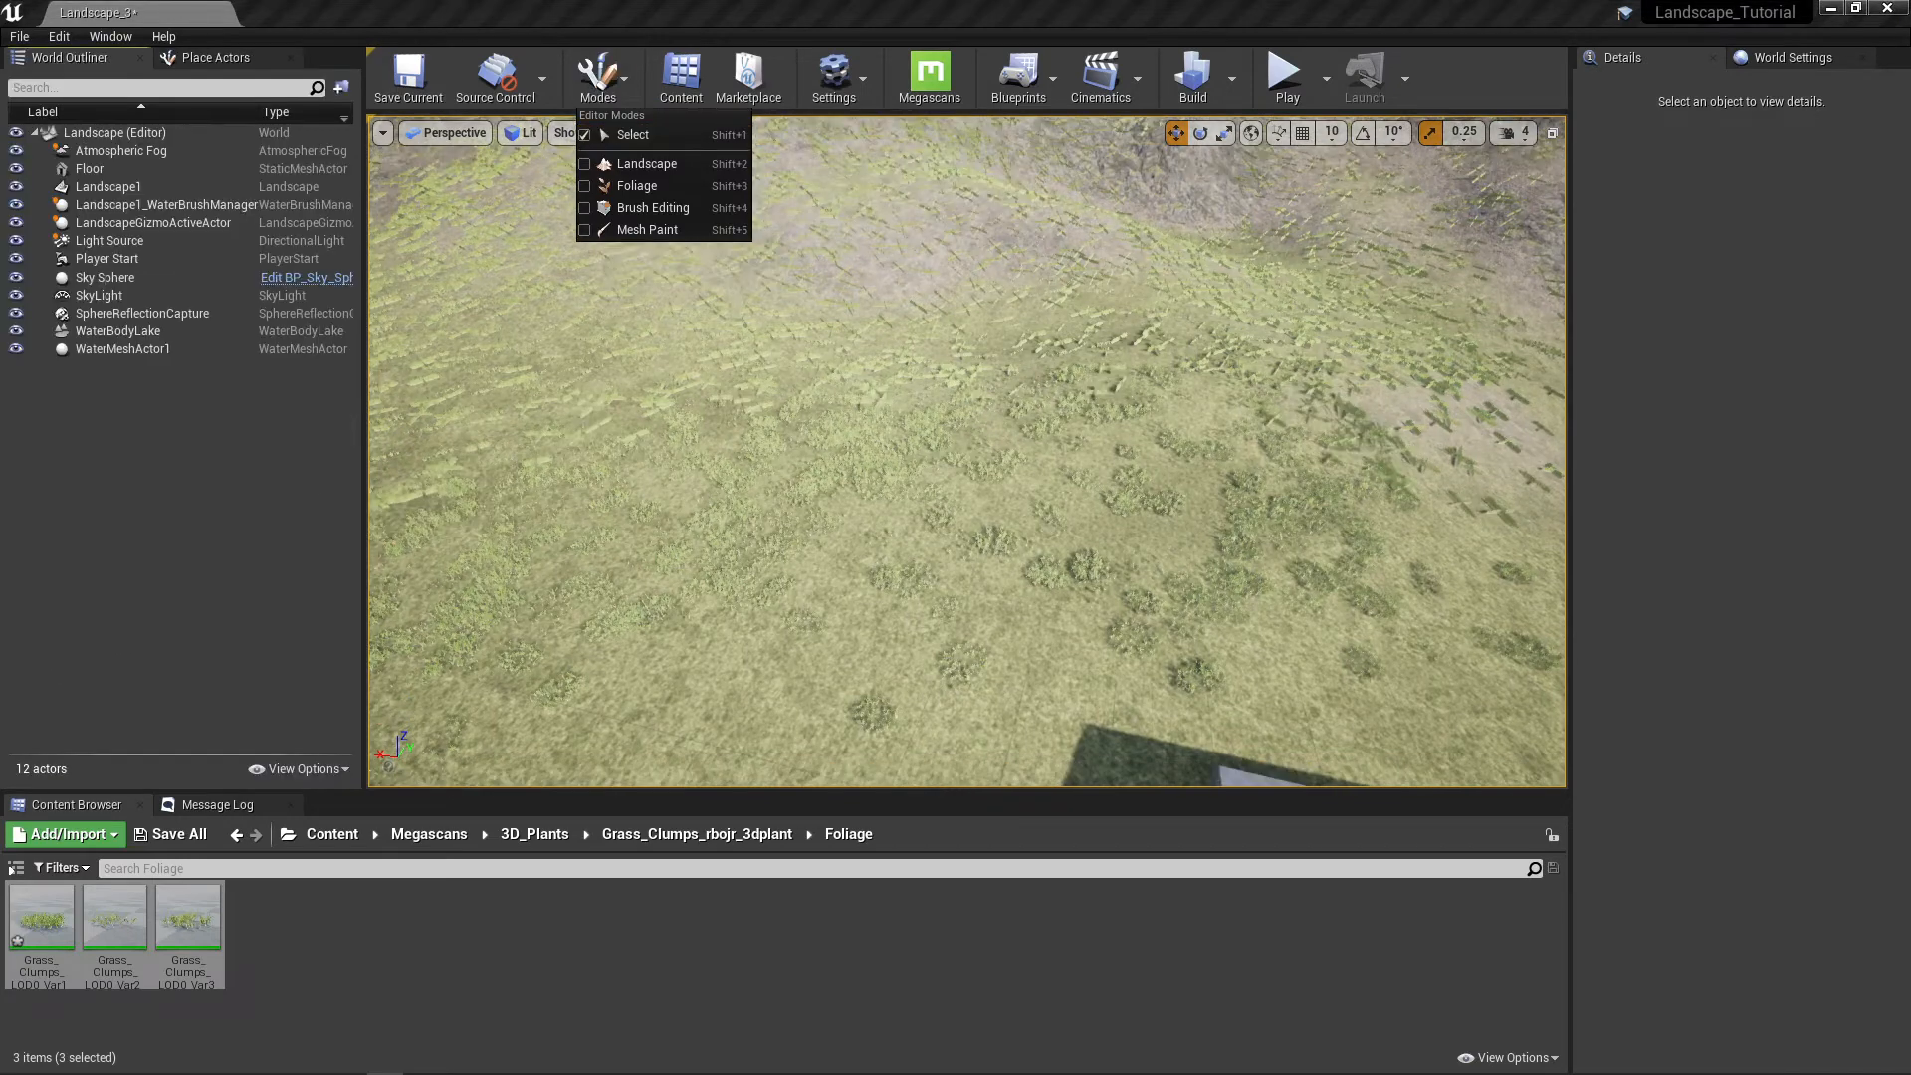
click(331, 836)
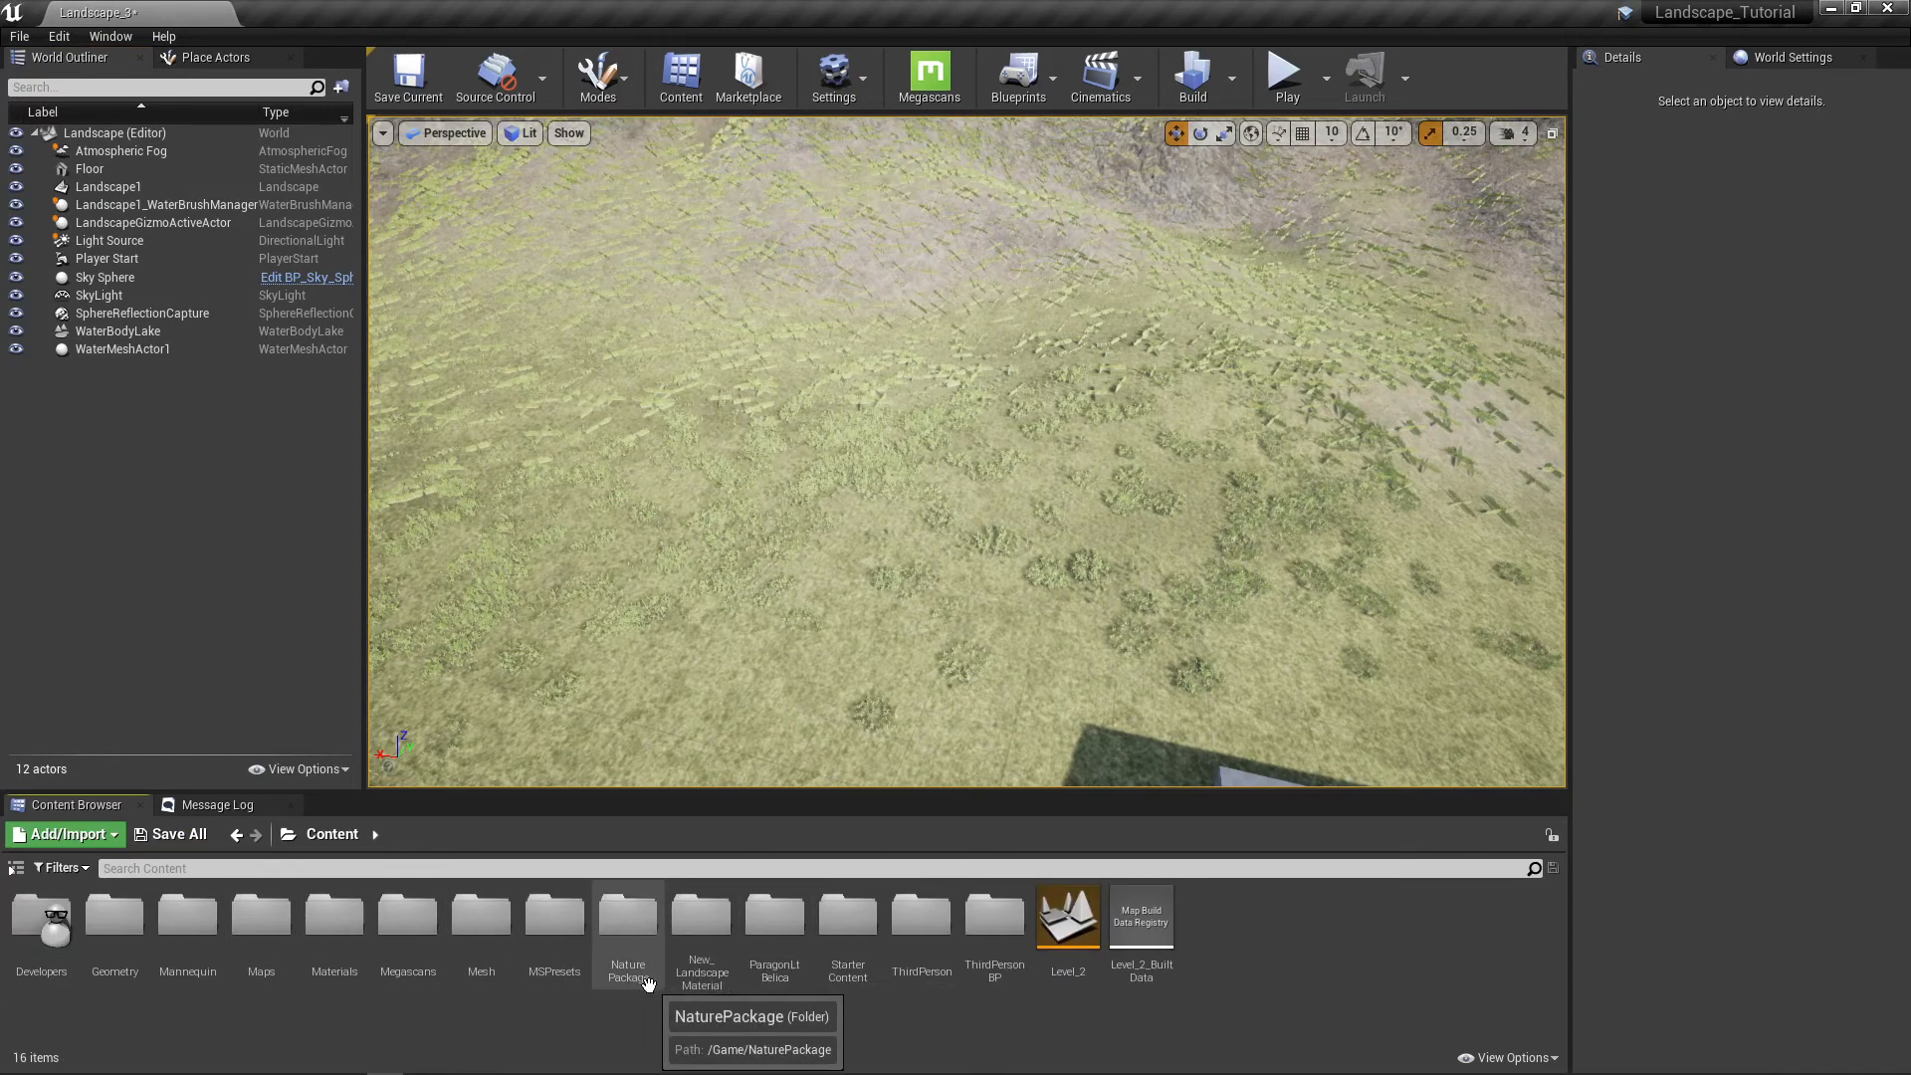
double_click(614, 933)
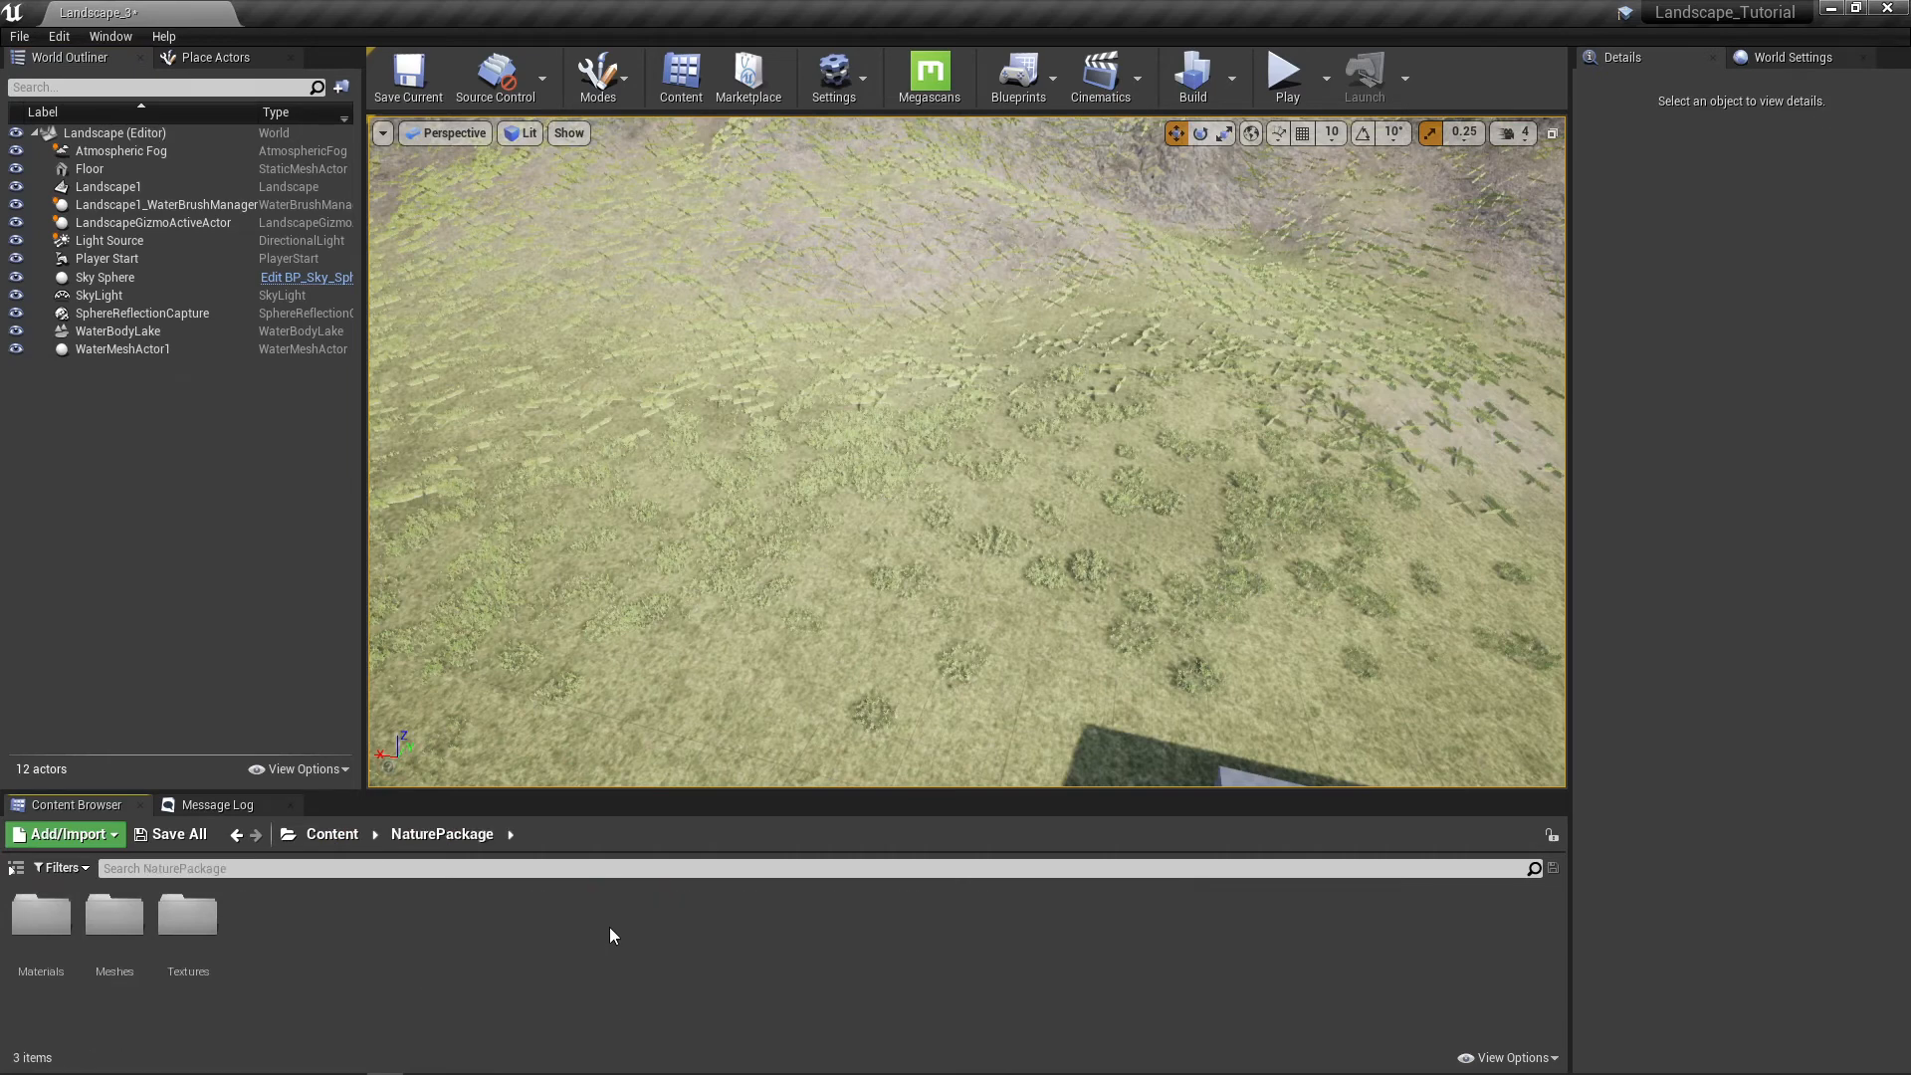
double_click(98, 915)
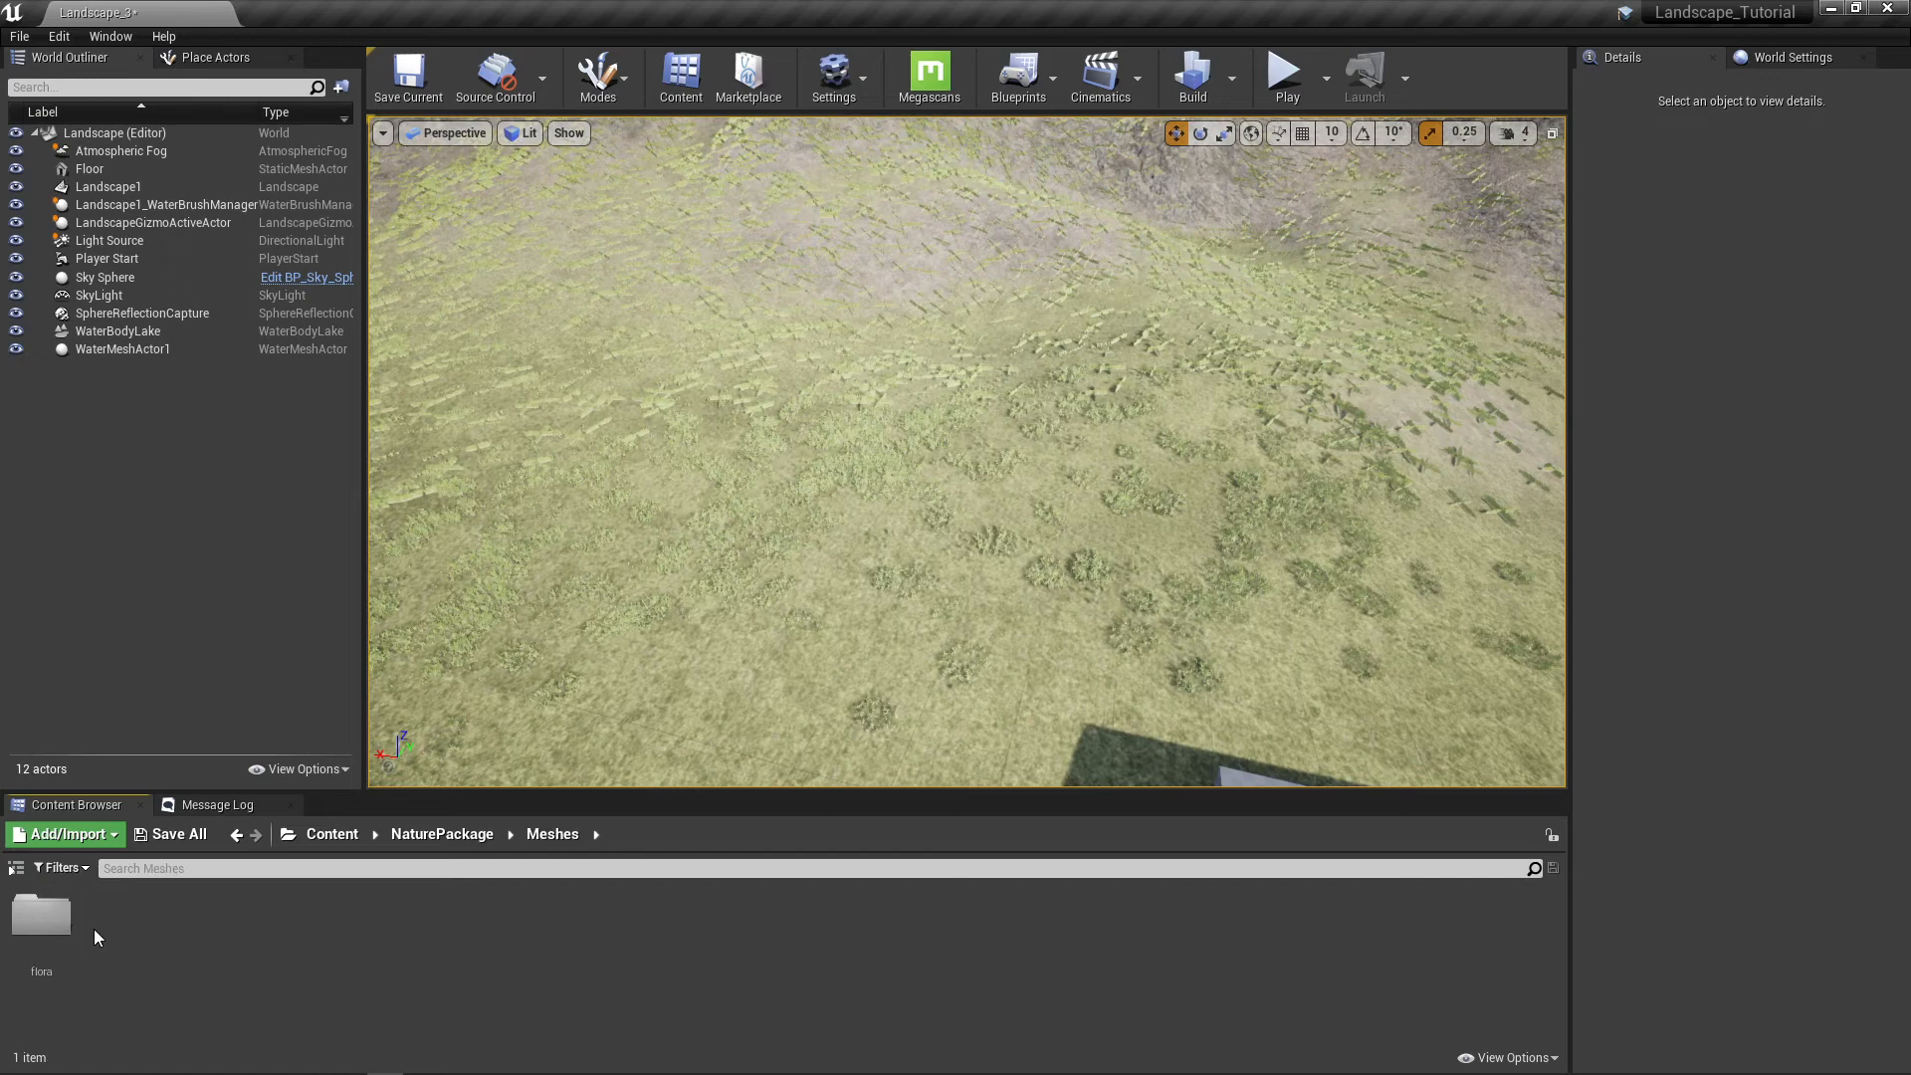
double_click(25, 936)
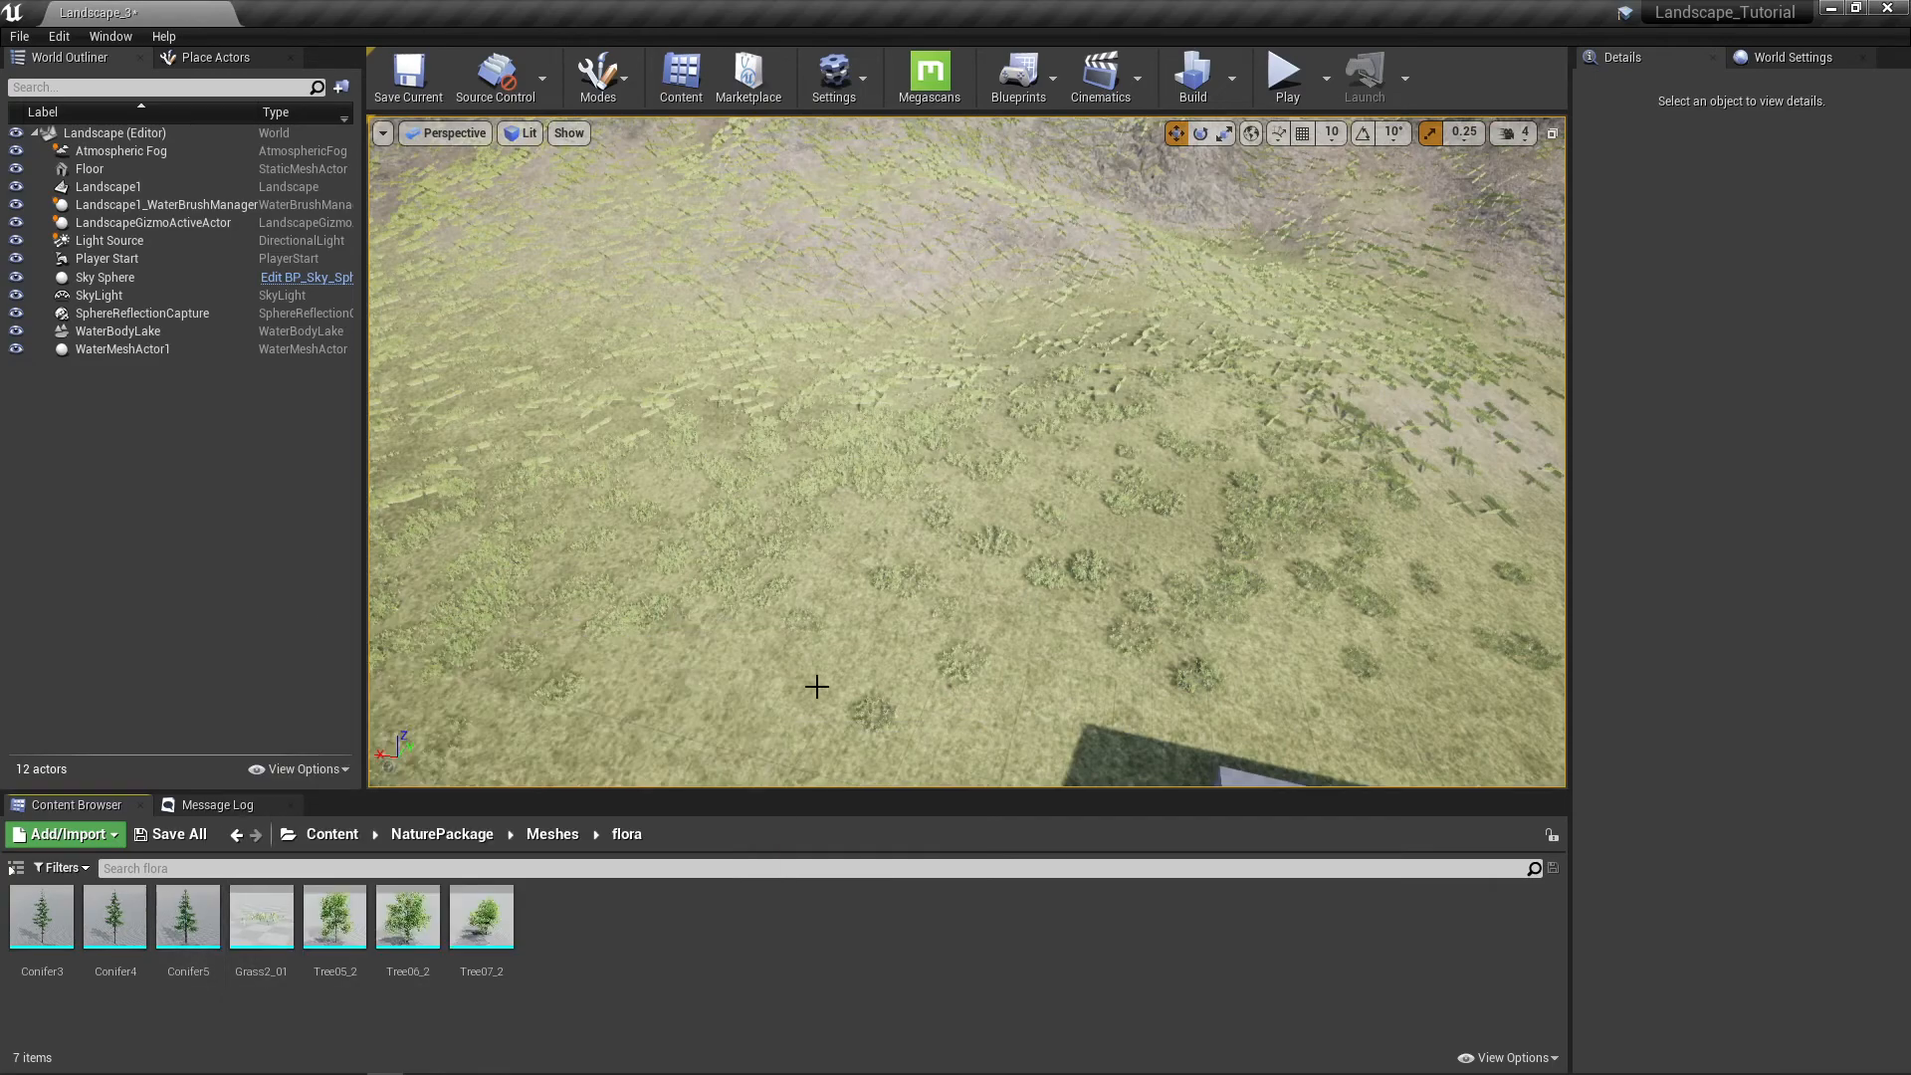
right_drag(794, 619, 298, 730)
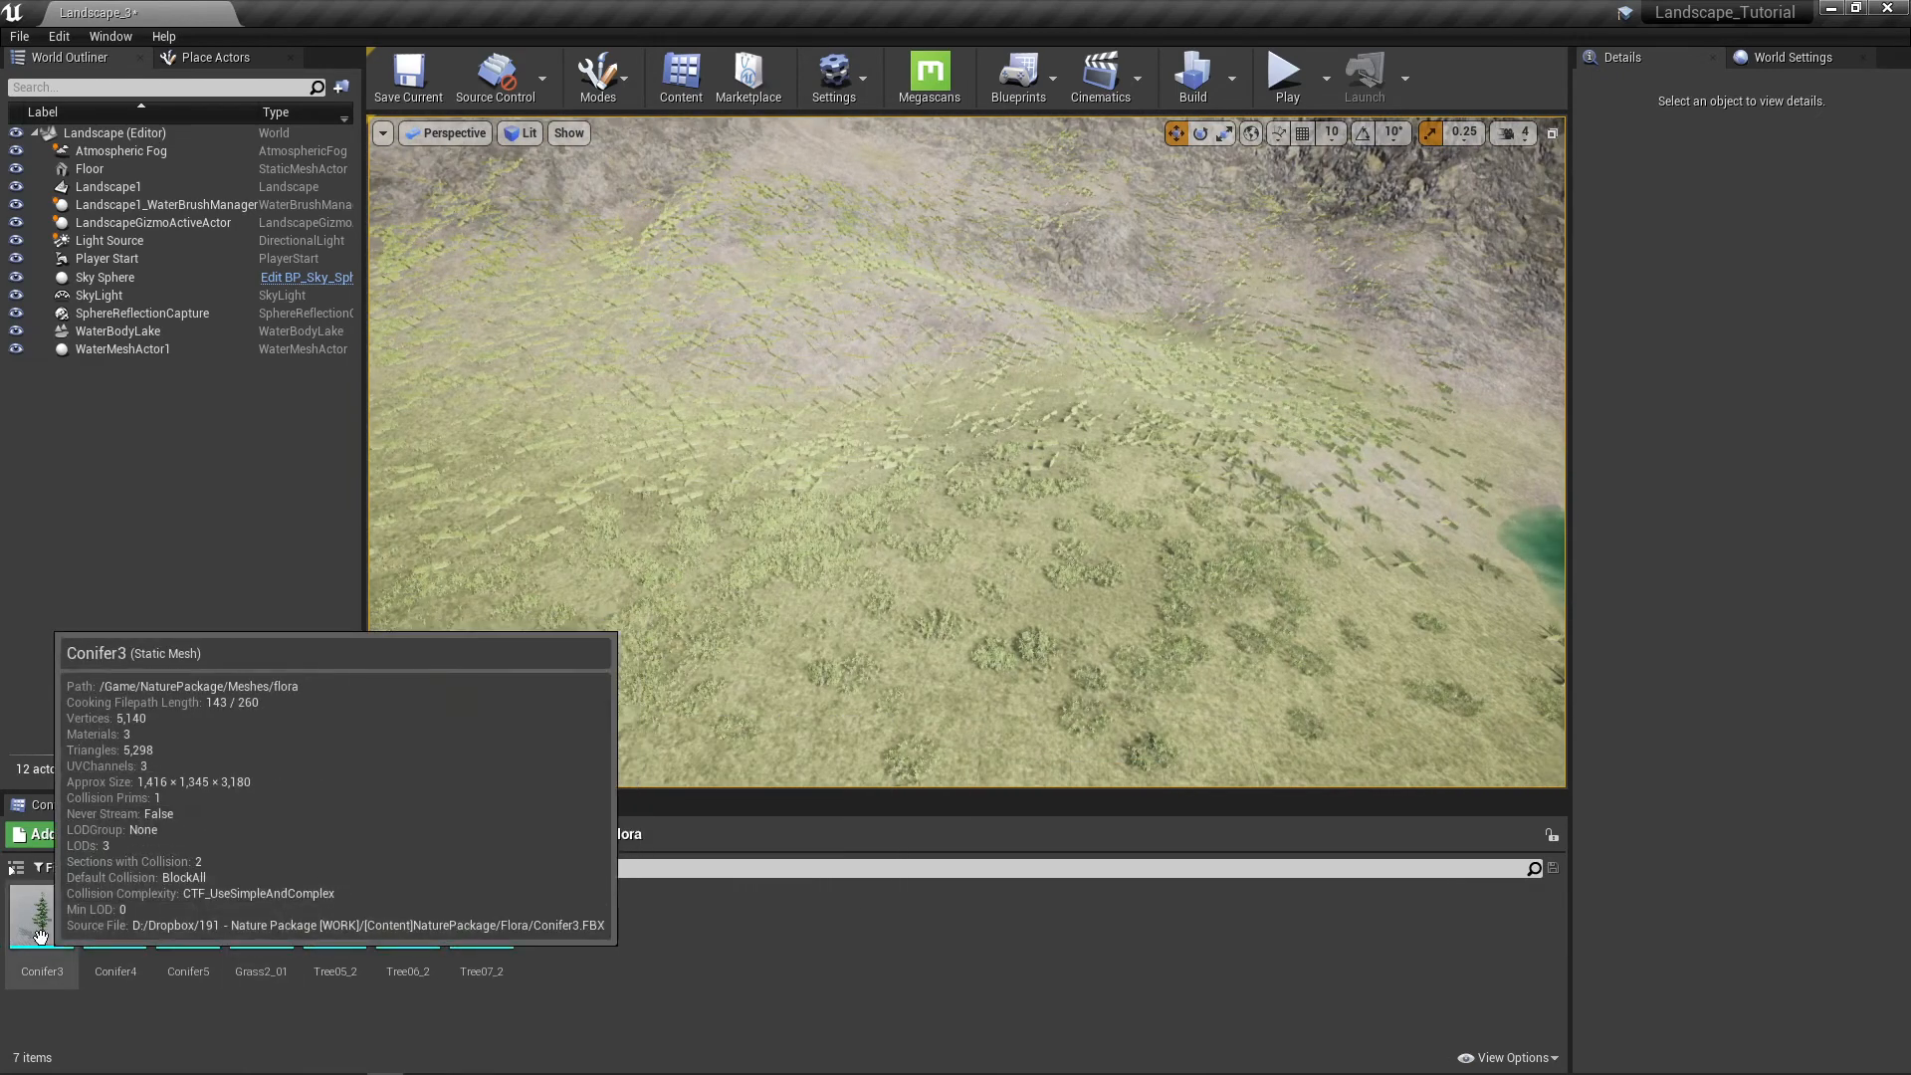
Step: Return to Foliage mode, deactivate the remaining grass type, and add all seven flora meshes, Conifer3 through Tree07_2, as foliage types
click(623, 80)
click(588, 189)
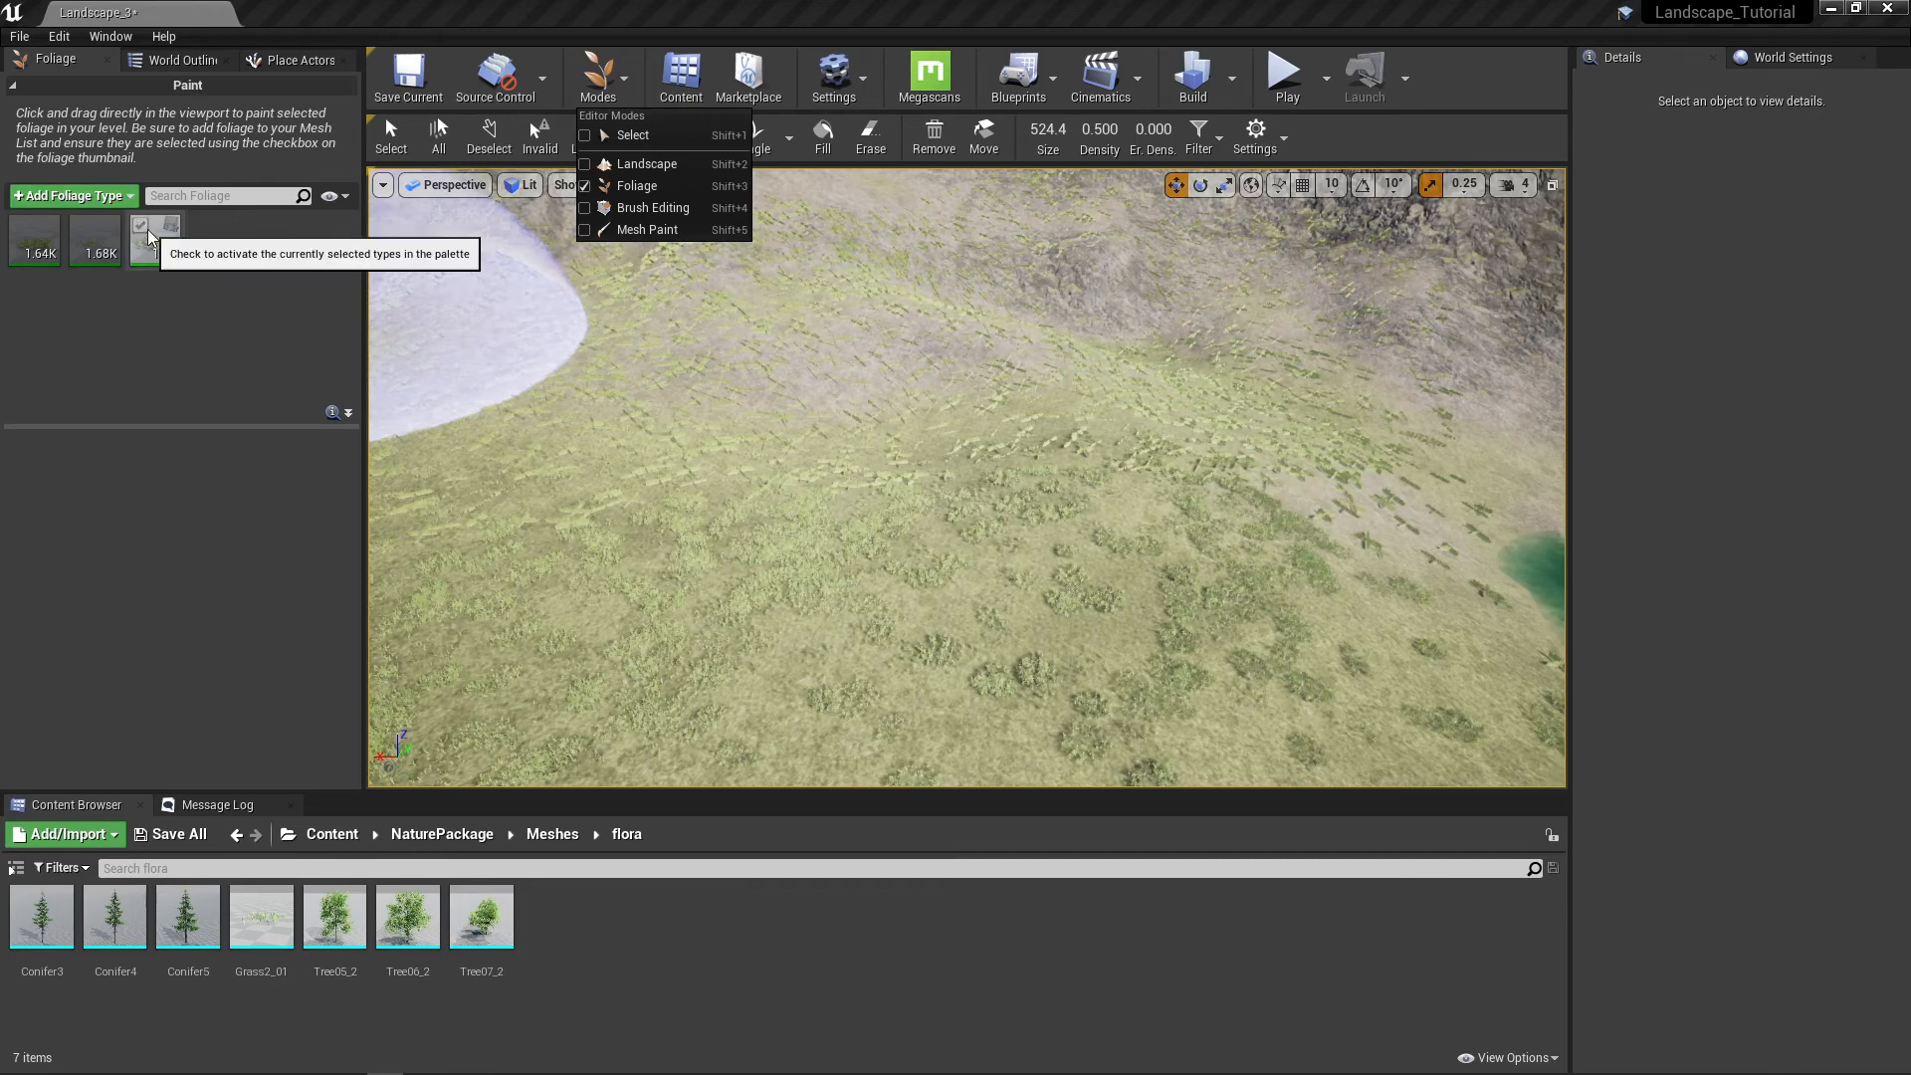
click(139, 230)
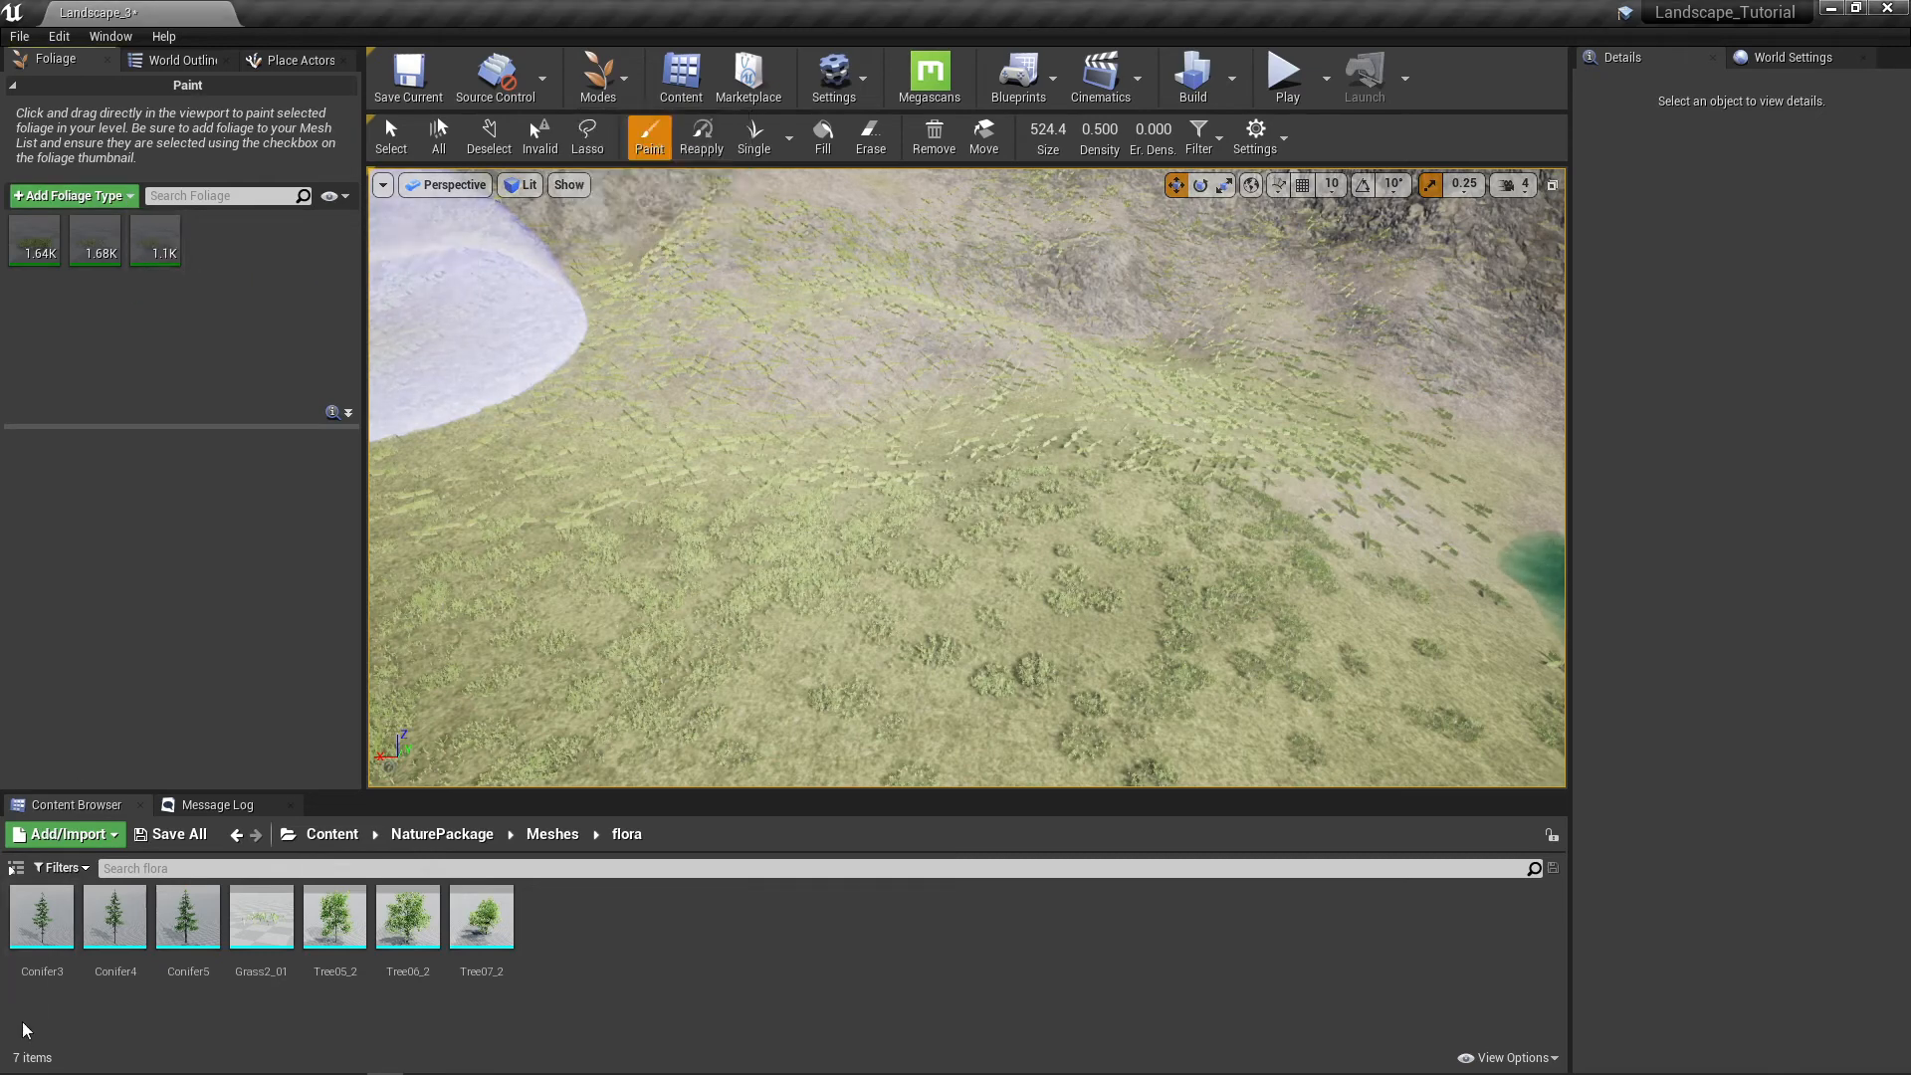
click(37, 935)
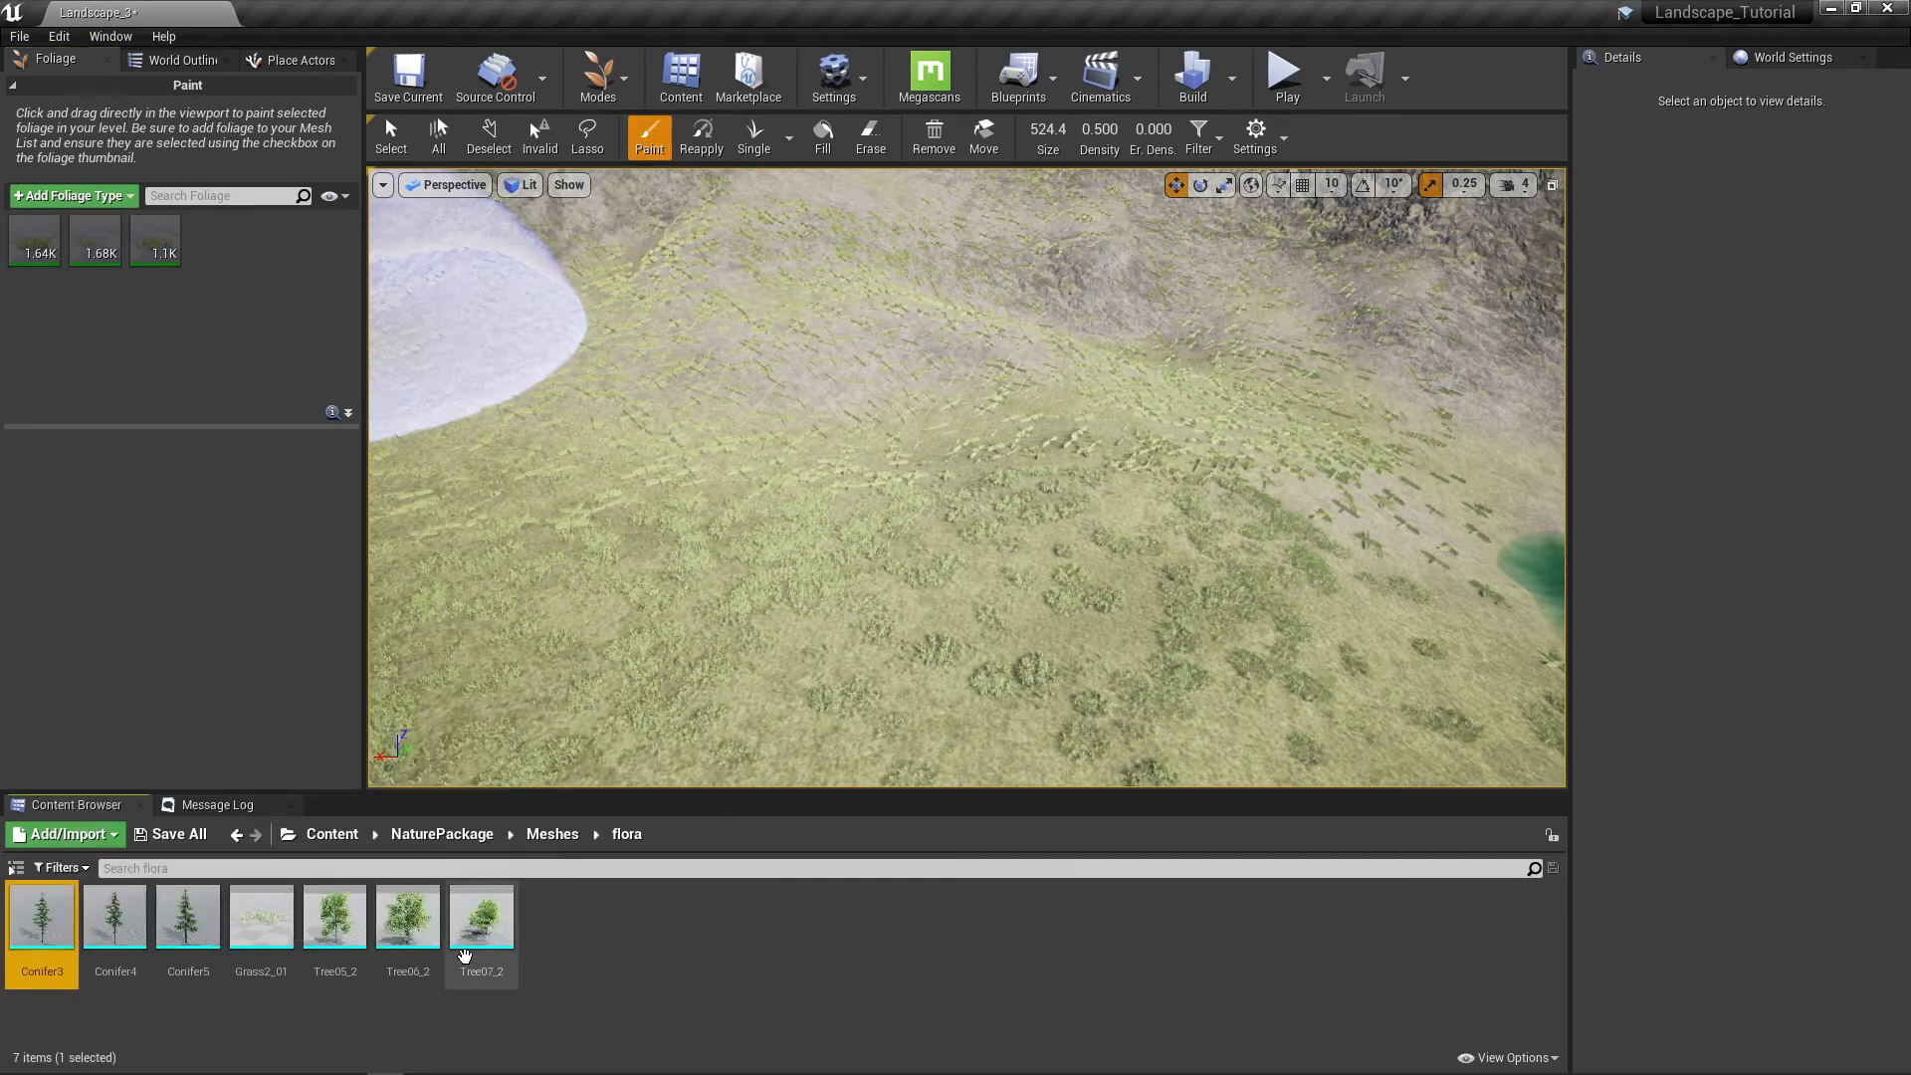
shift+click(464, 953)
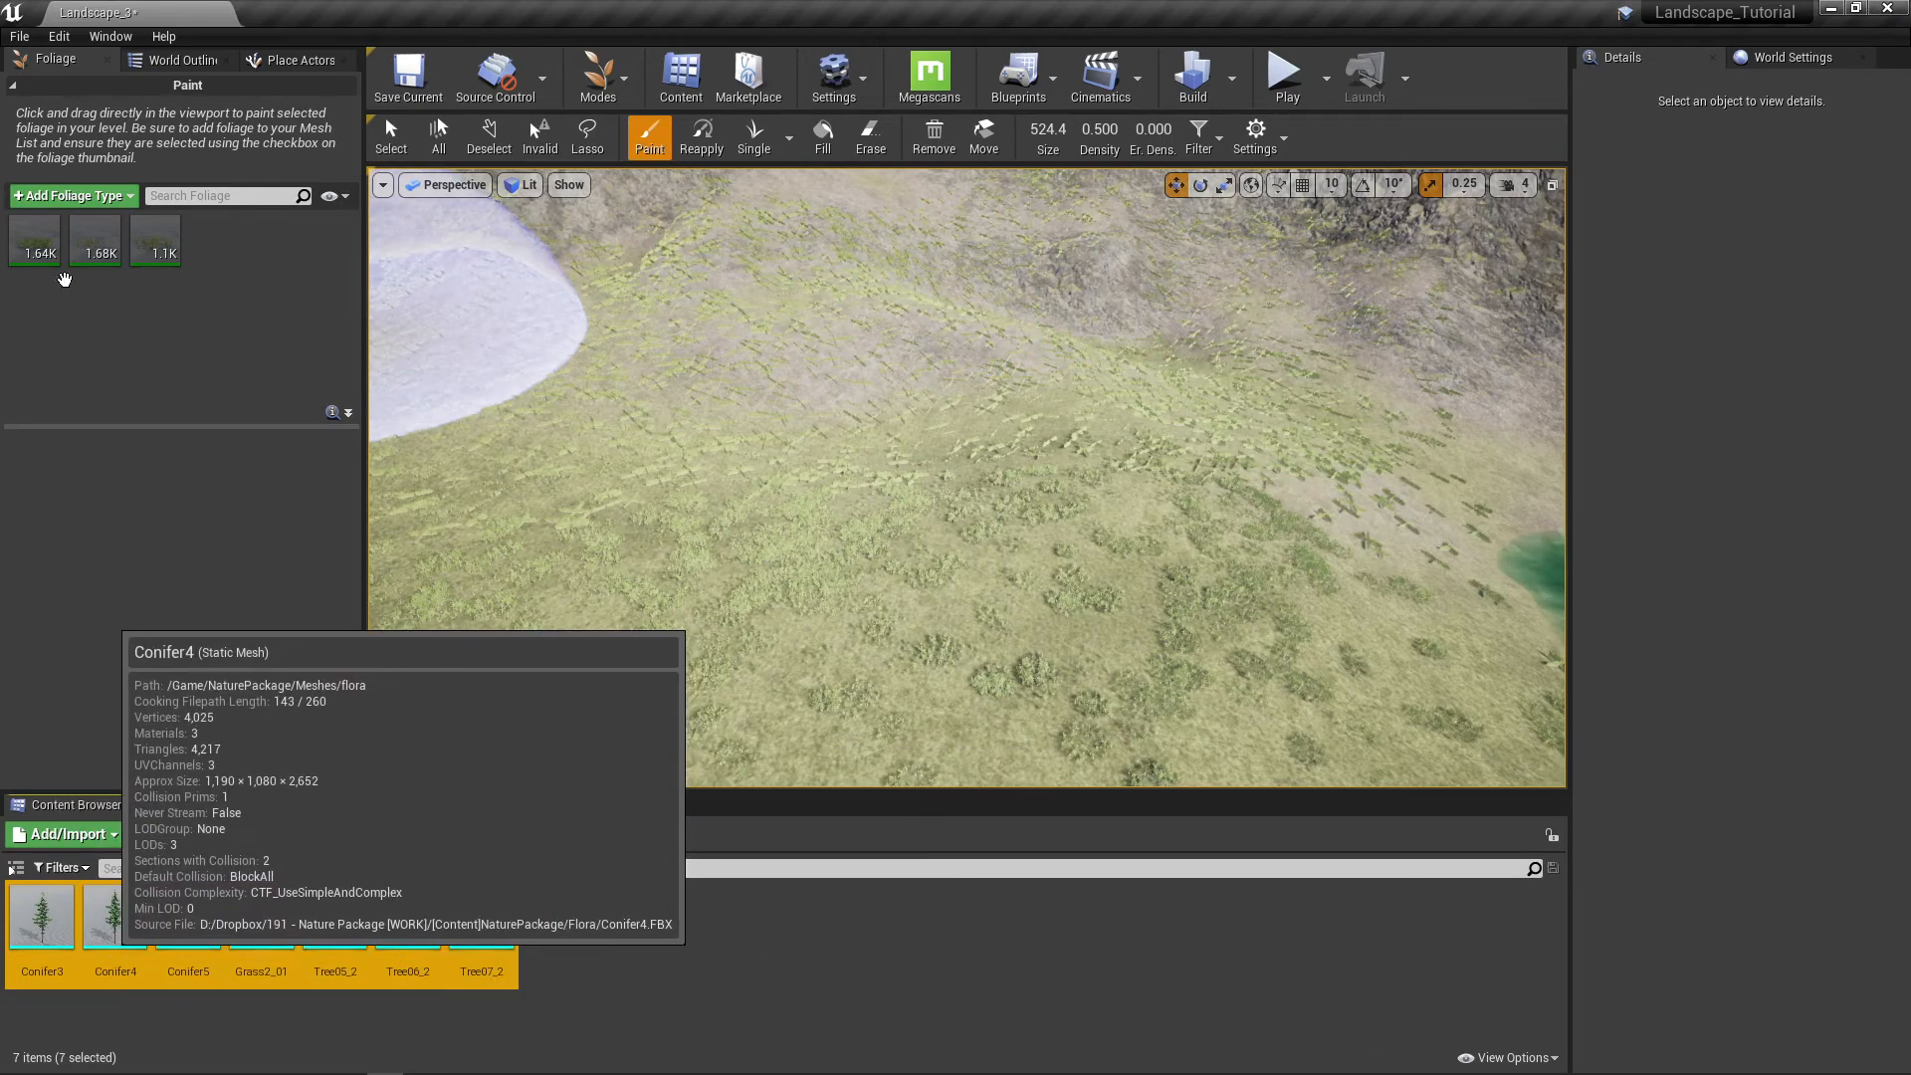
drag(64, 279, 177, 344)
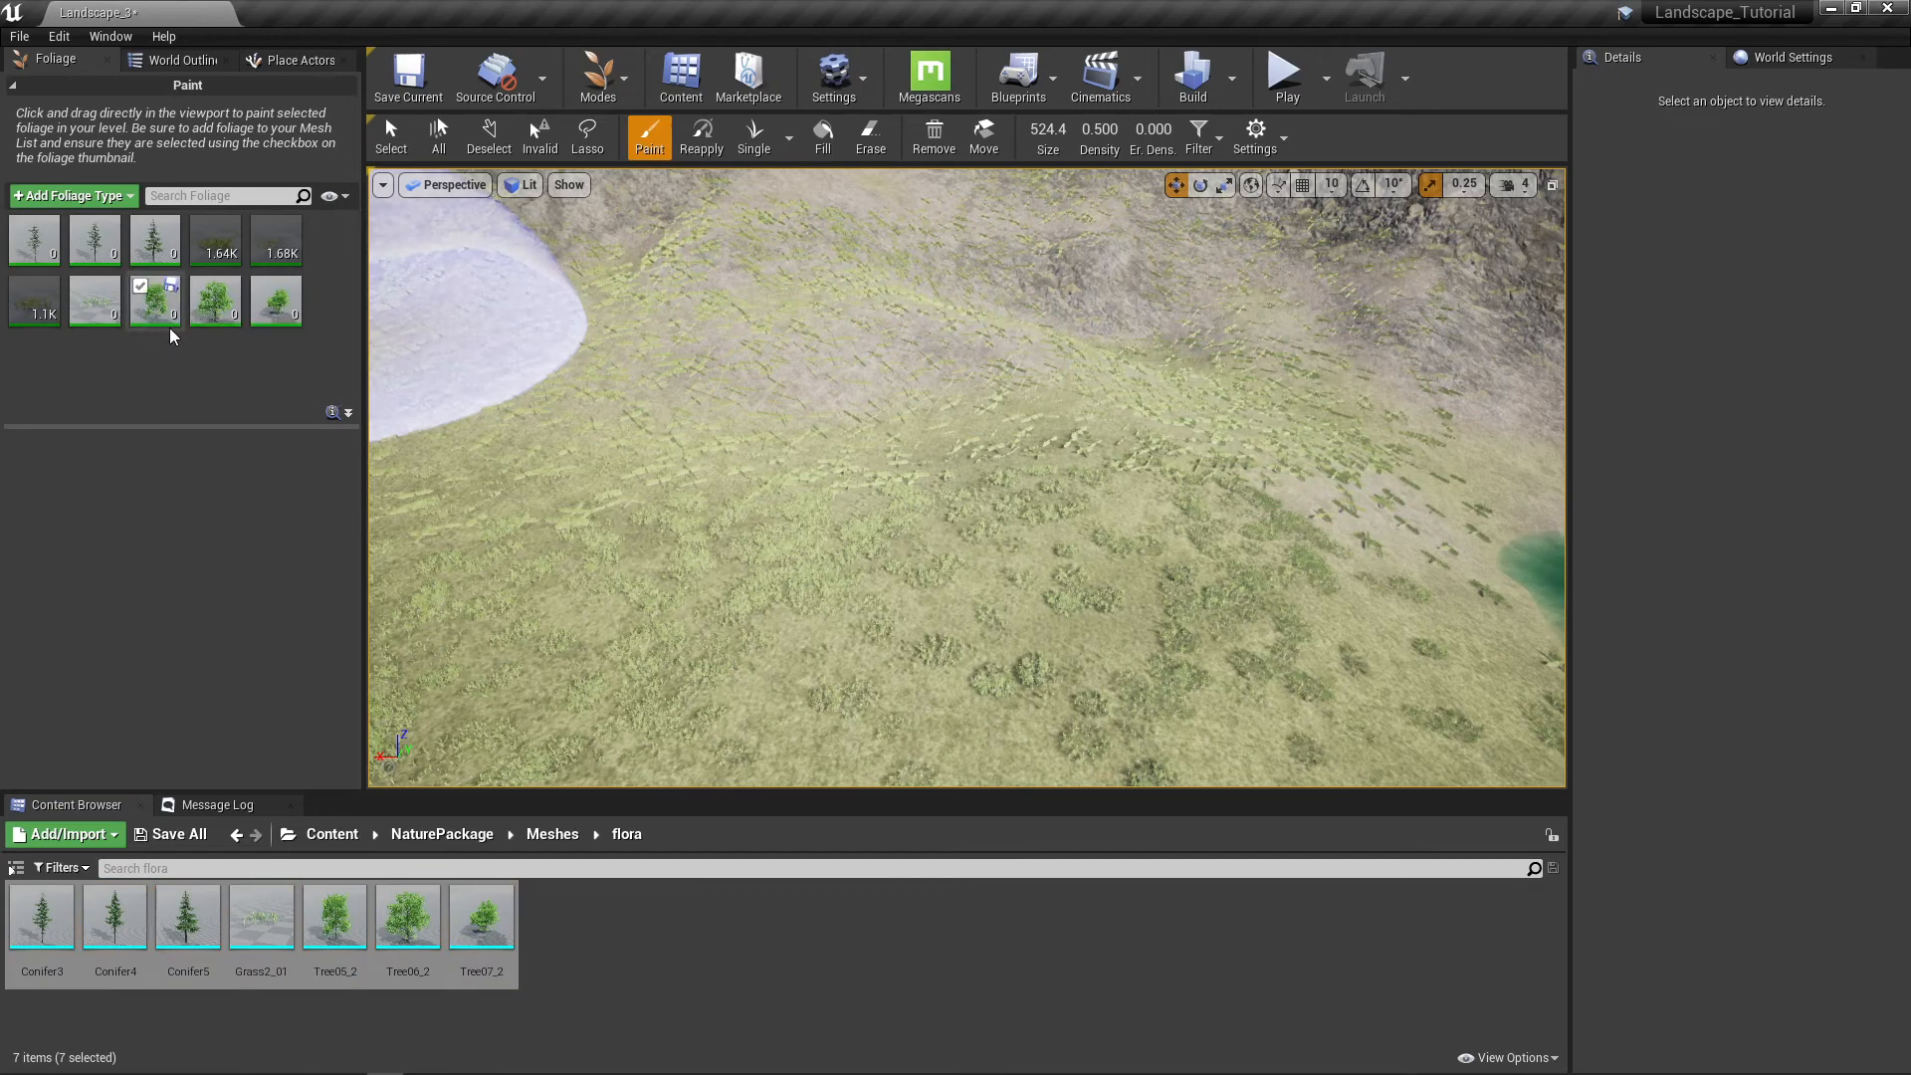
Step: Select the Conifer3, Conifer4 and Conifer5 foliage types together for shared editing
click(29, 249)
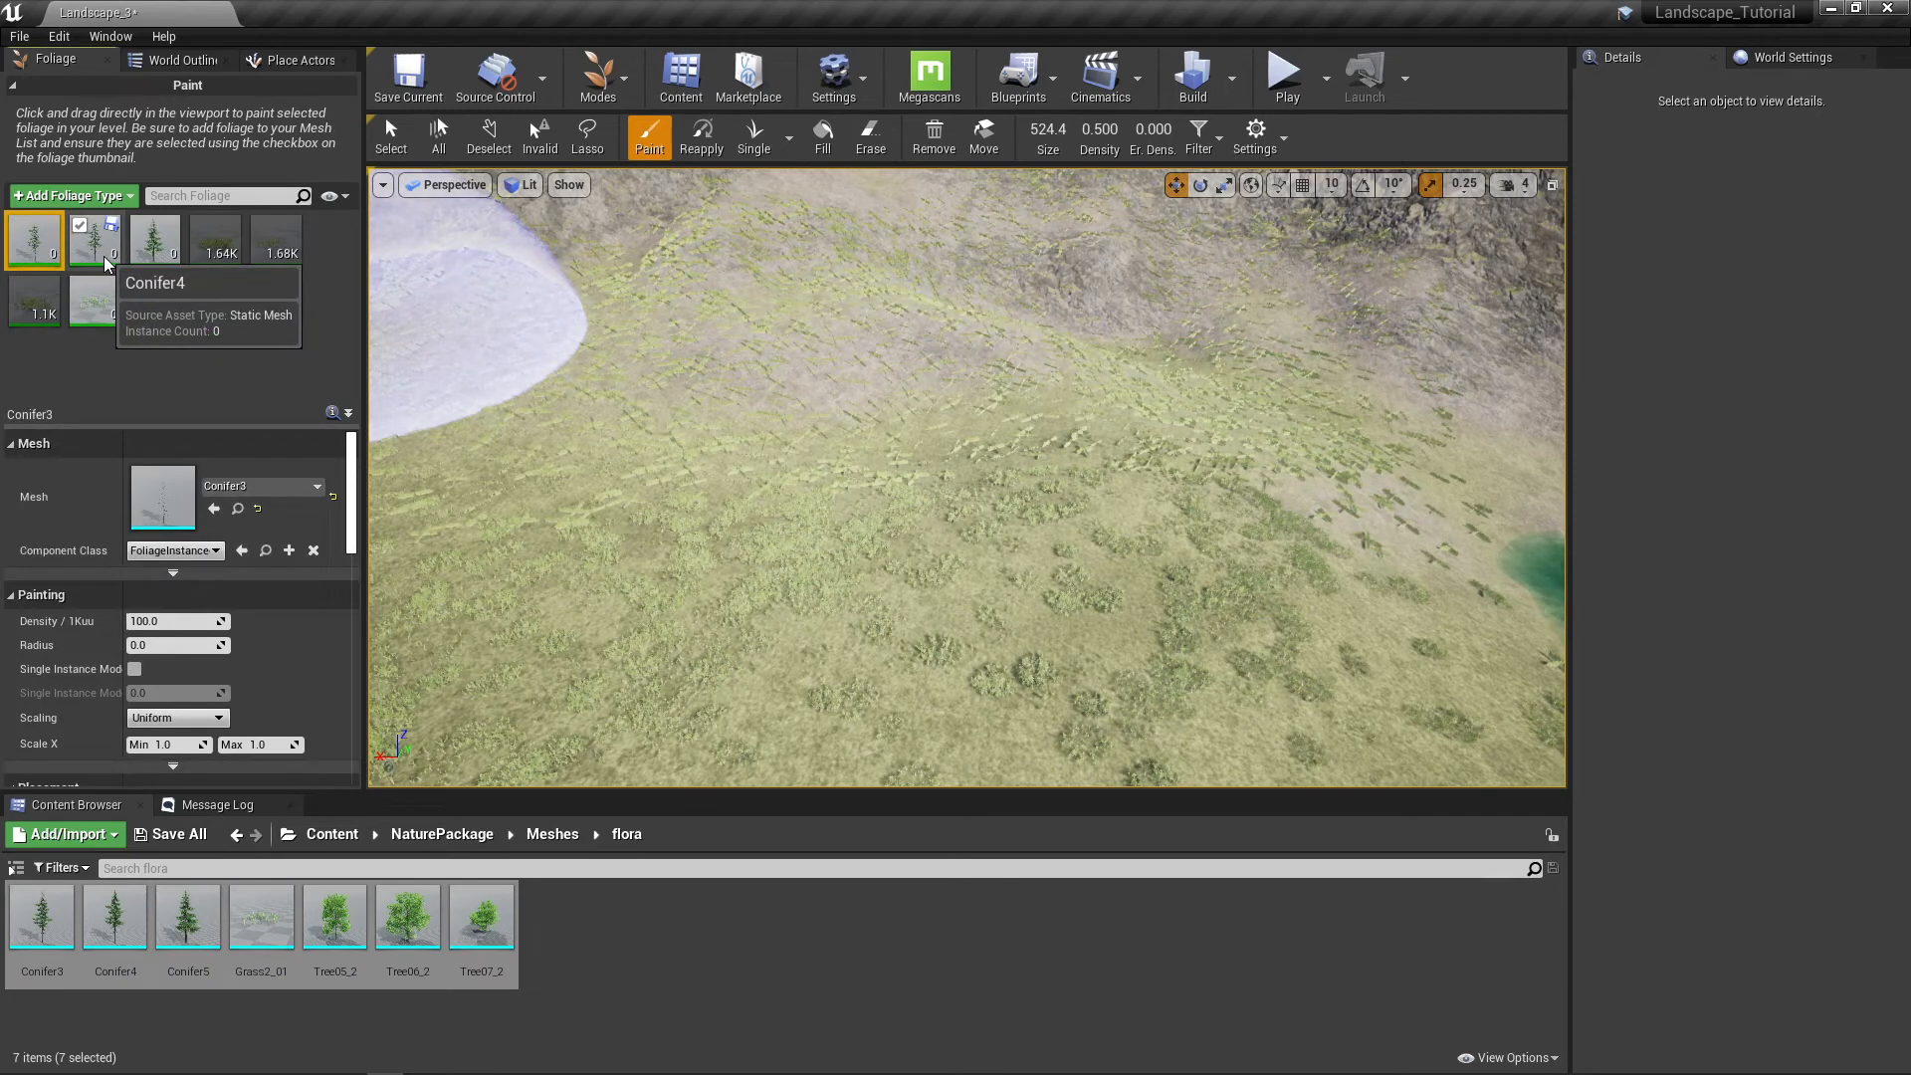
ctrl+click(103, 255)
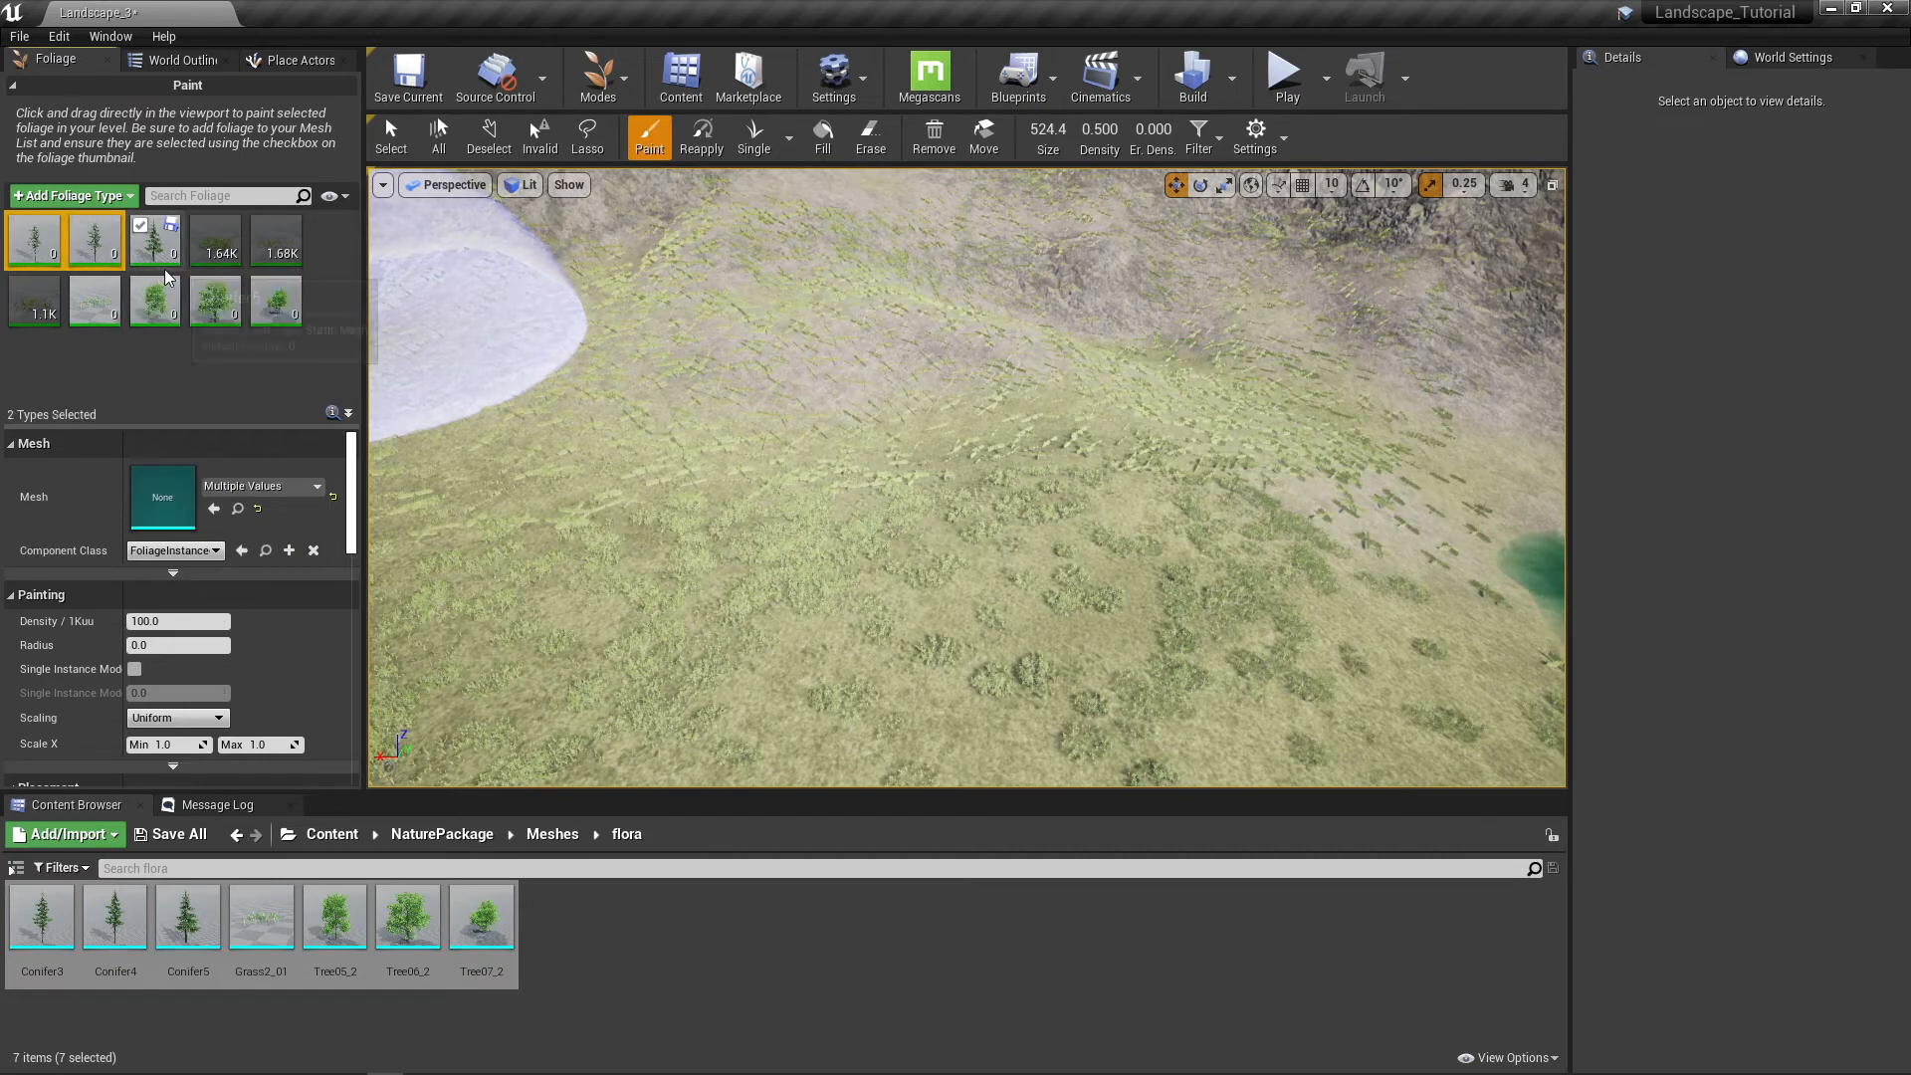
ctrl+click(157, 261)
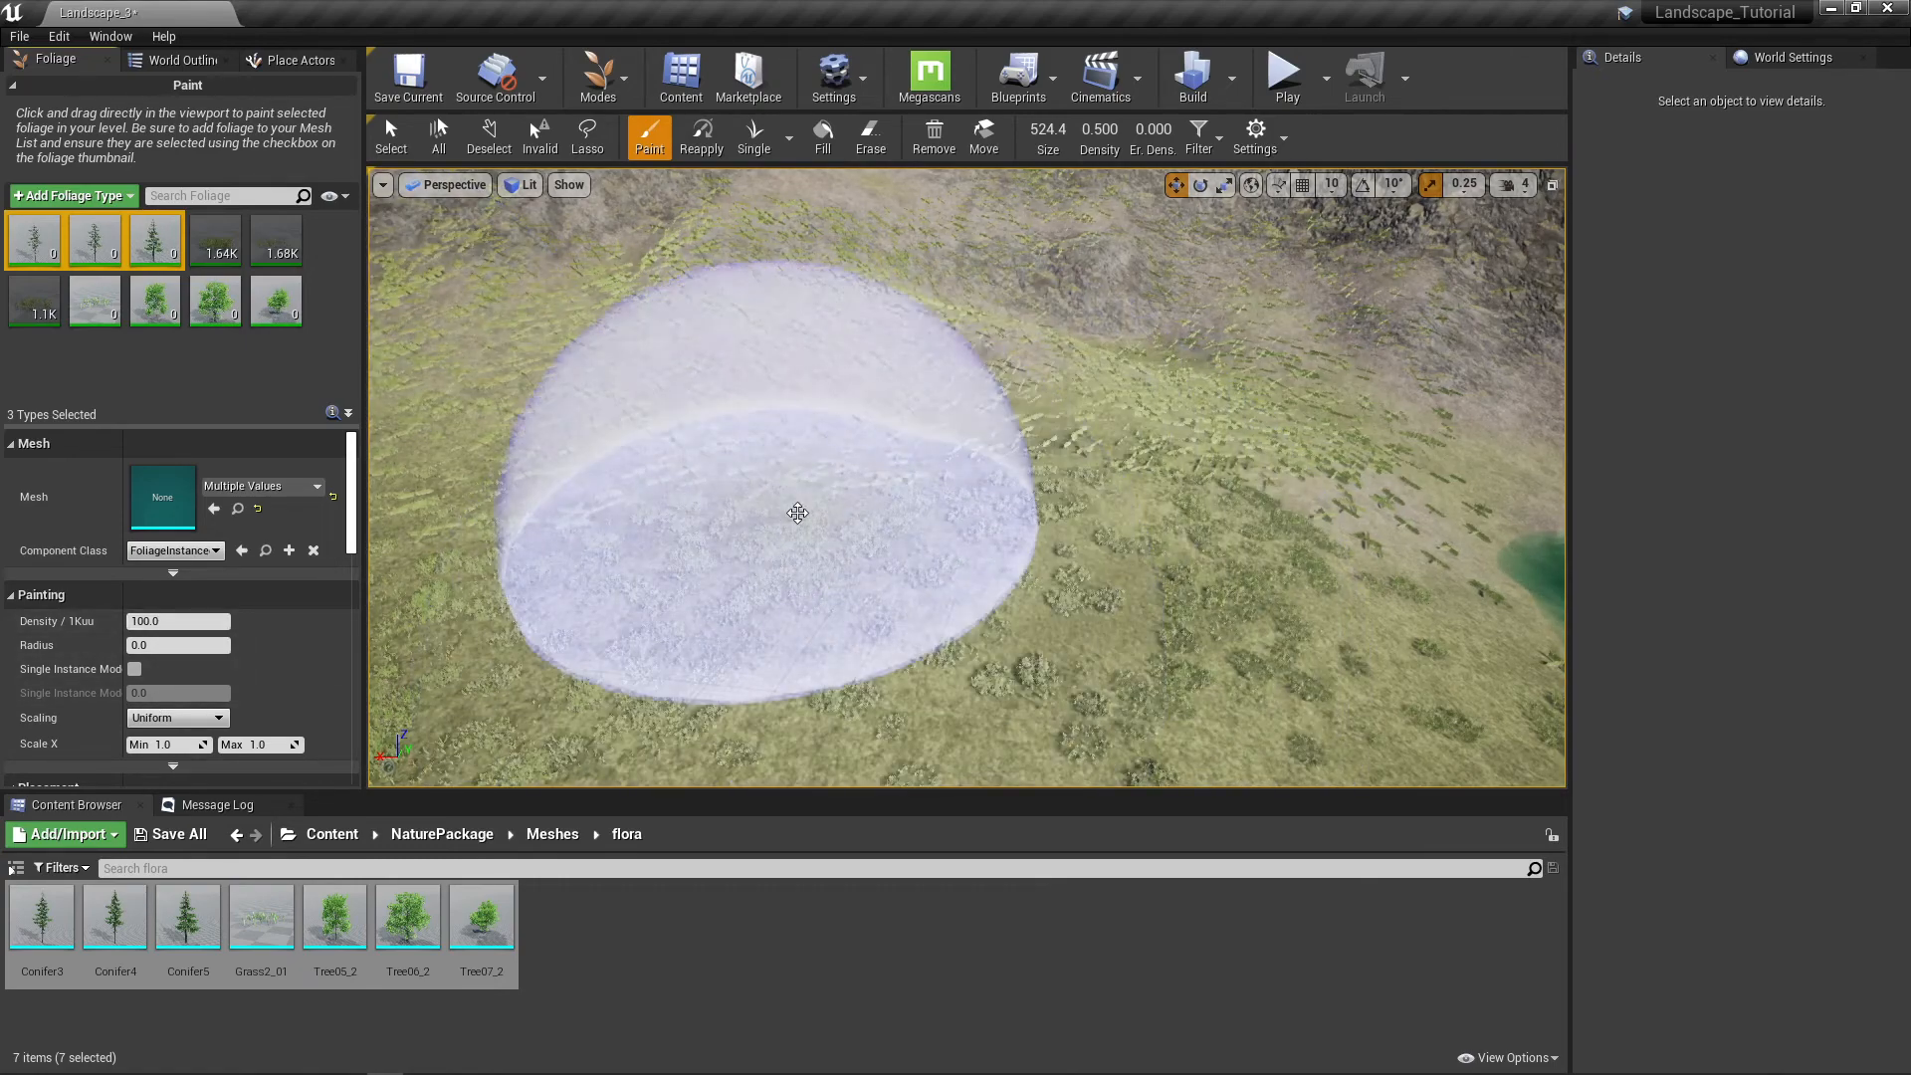
Step: Undo a trial stroke of all the flora types and deactivate Grass2_01, Tree05_2, Tree06_2 and Tree07_2, leaving only the conifers active
click(845, 502)
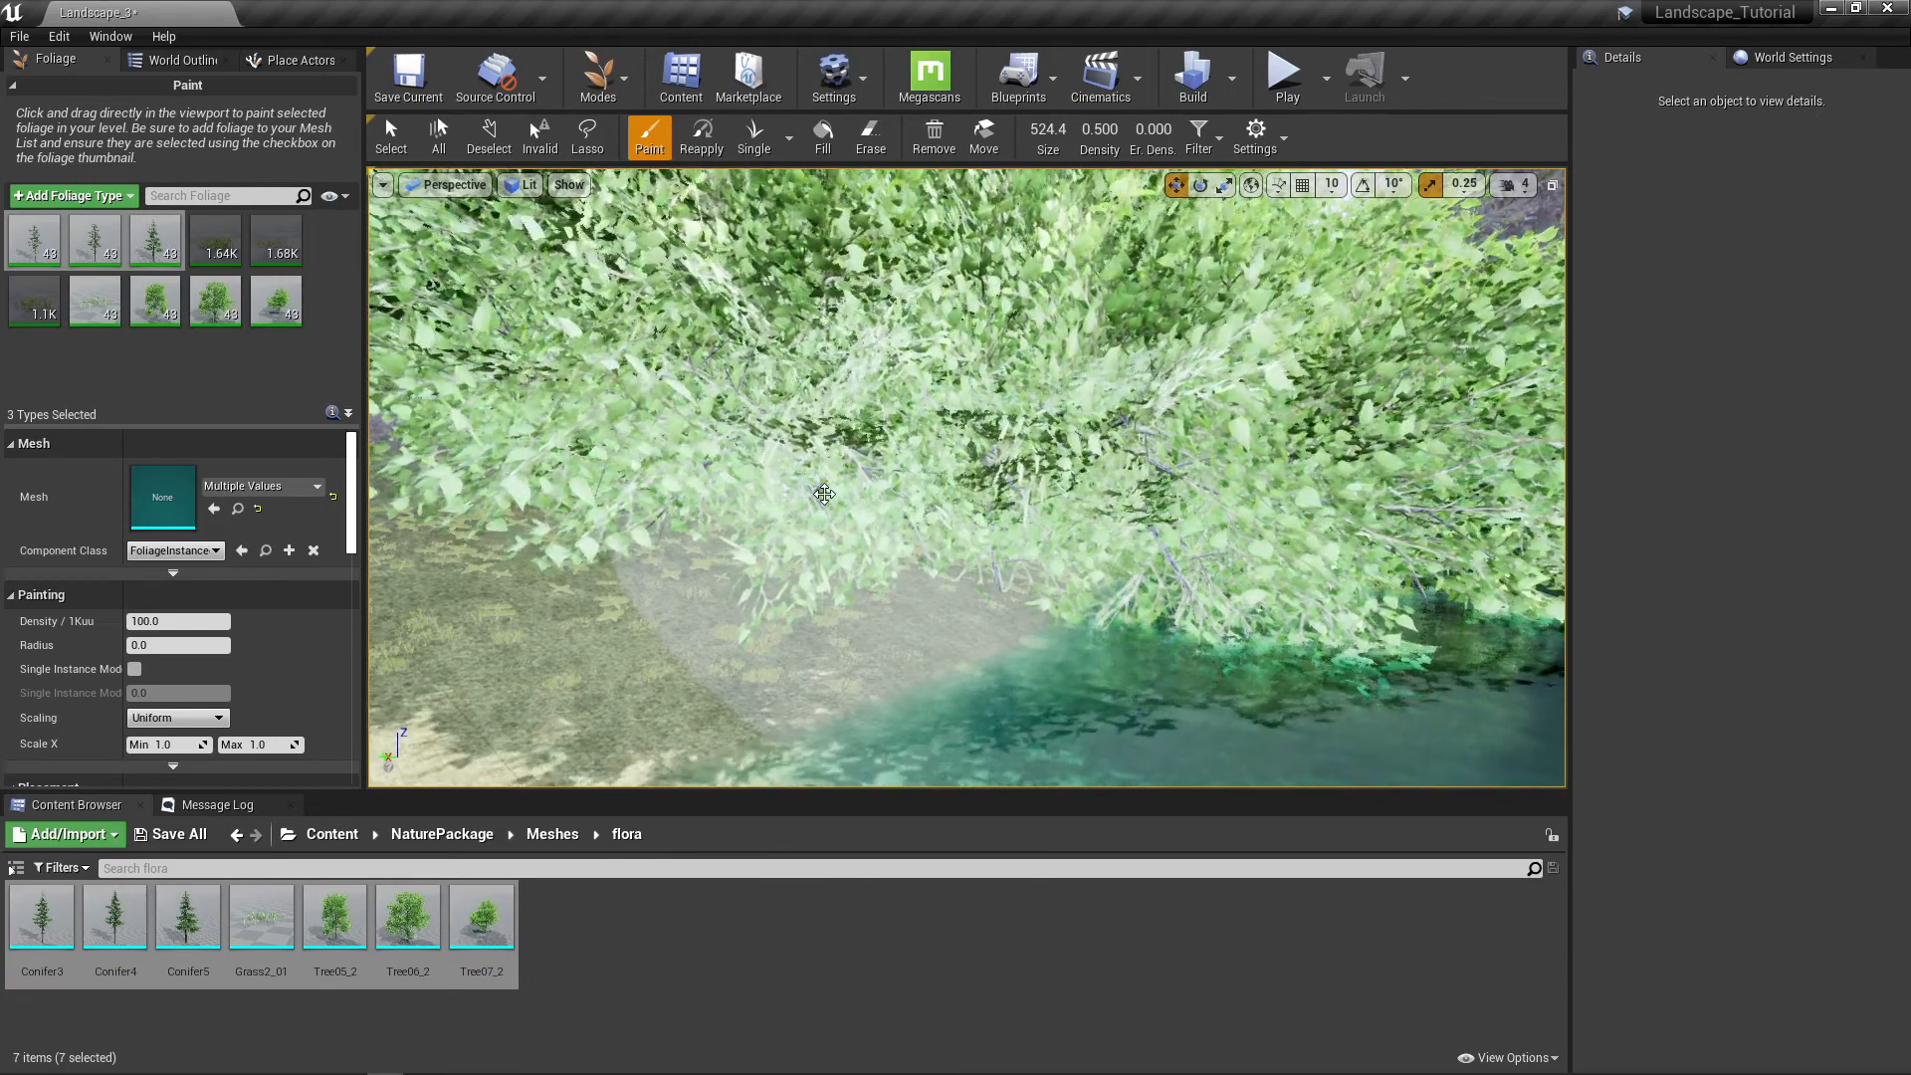
key(ctrl+z)
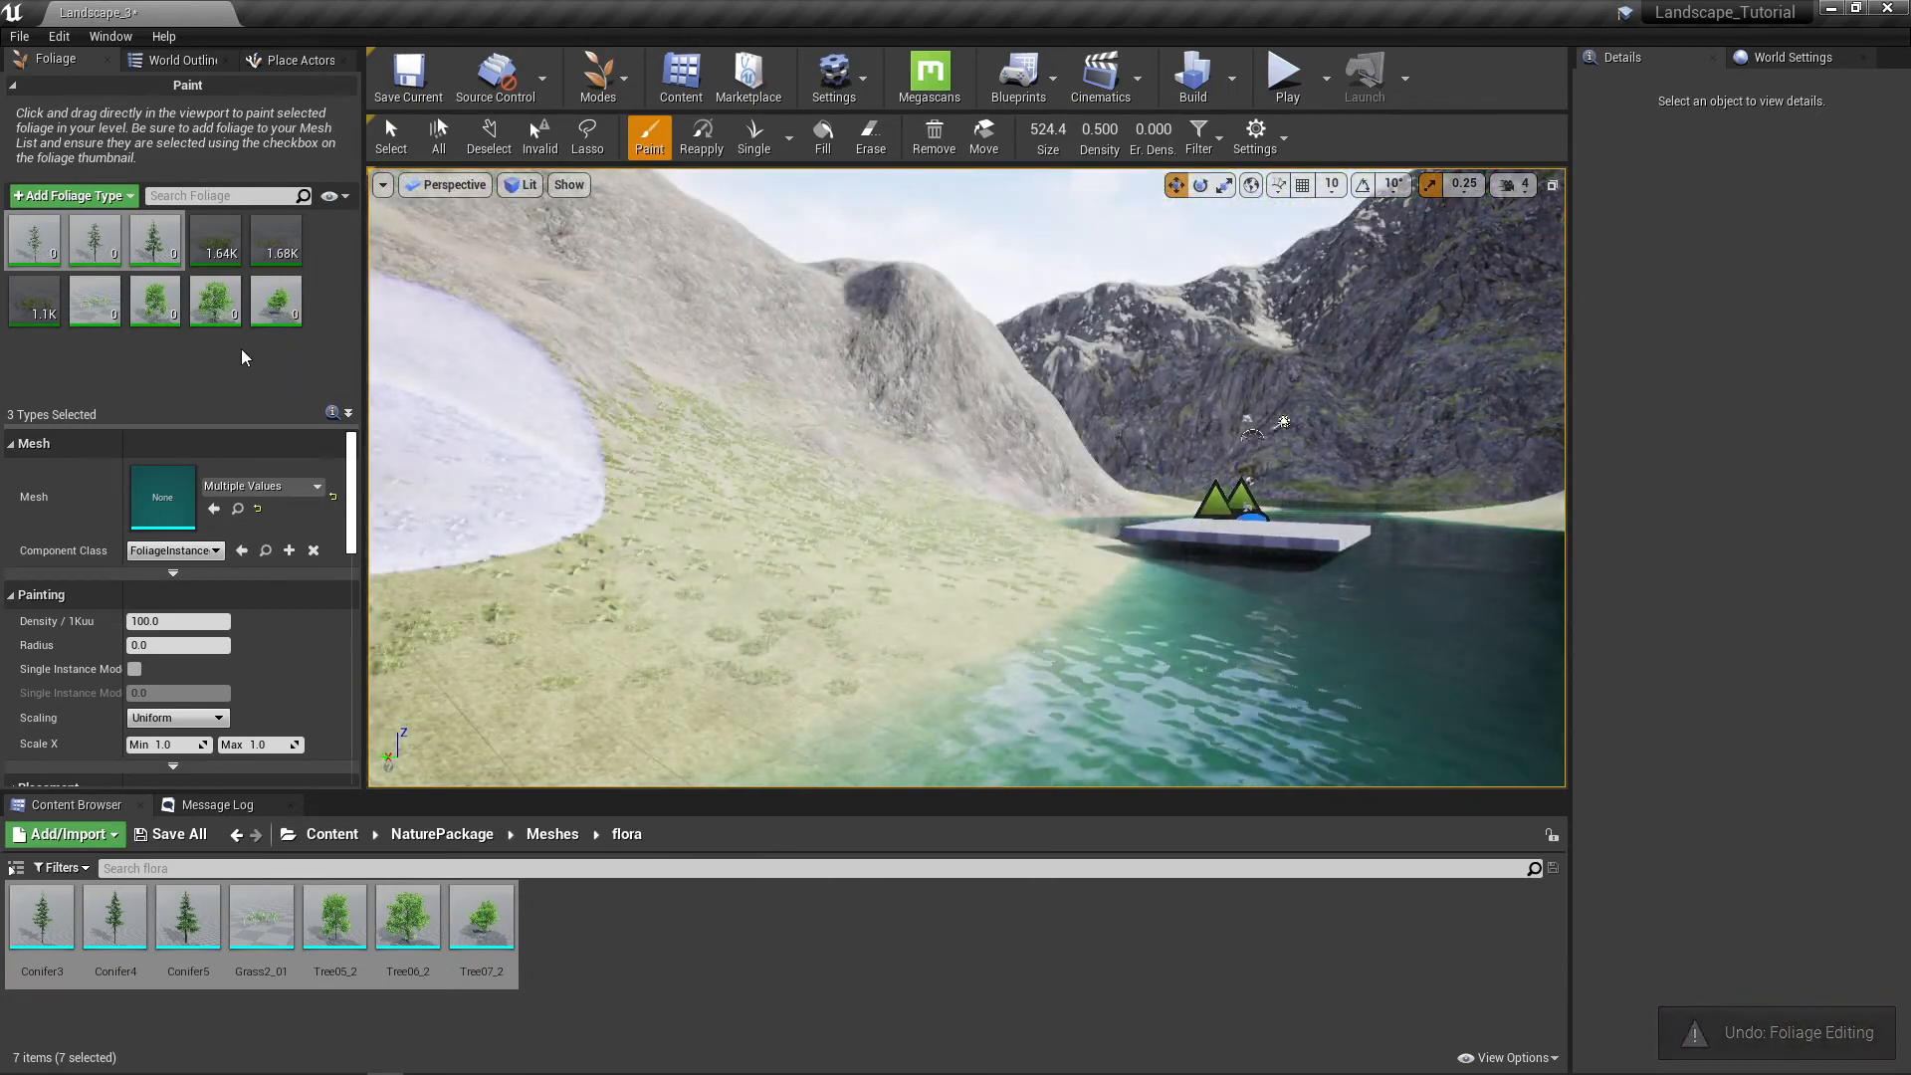
click(260, 290)
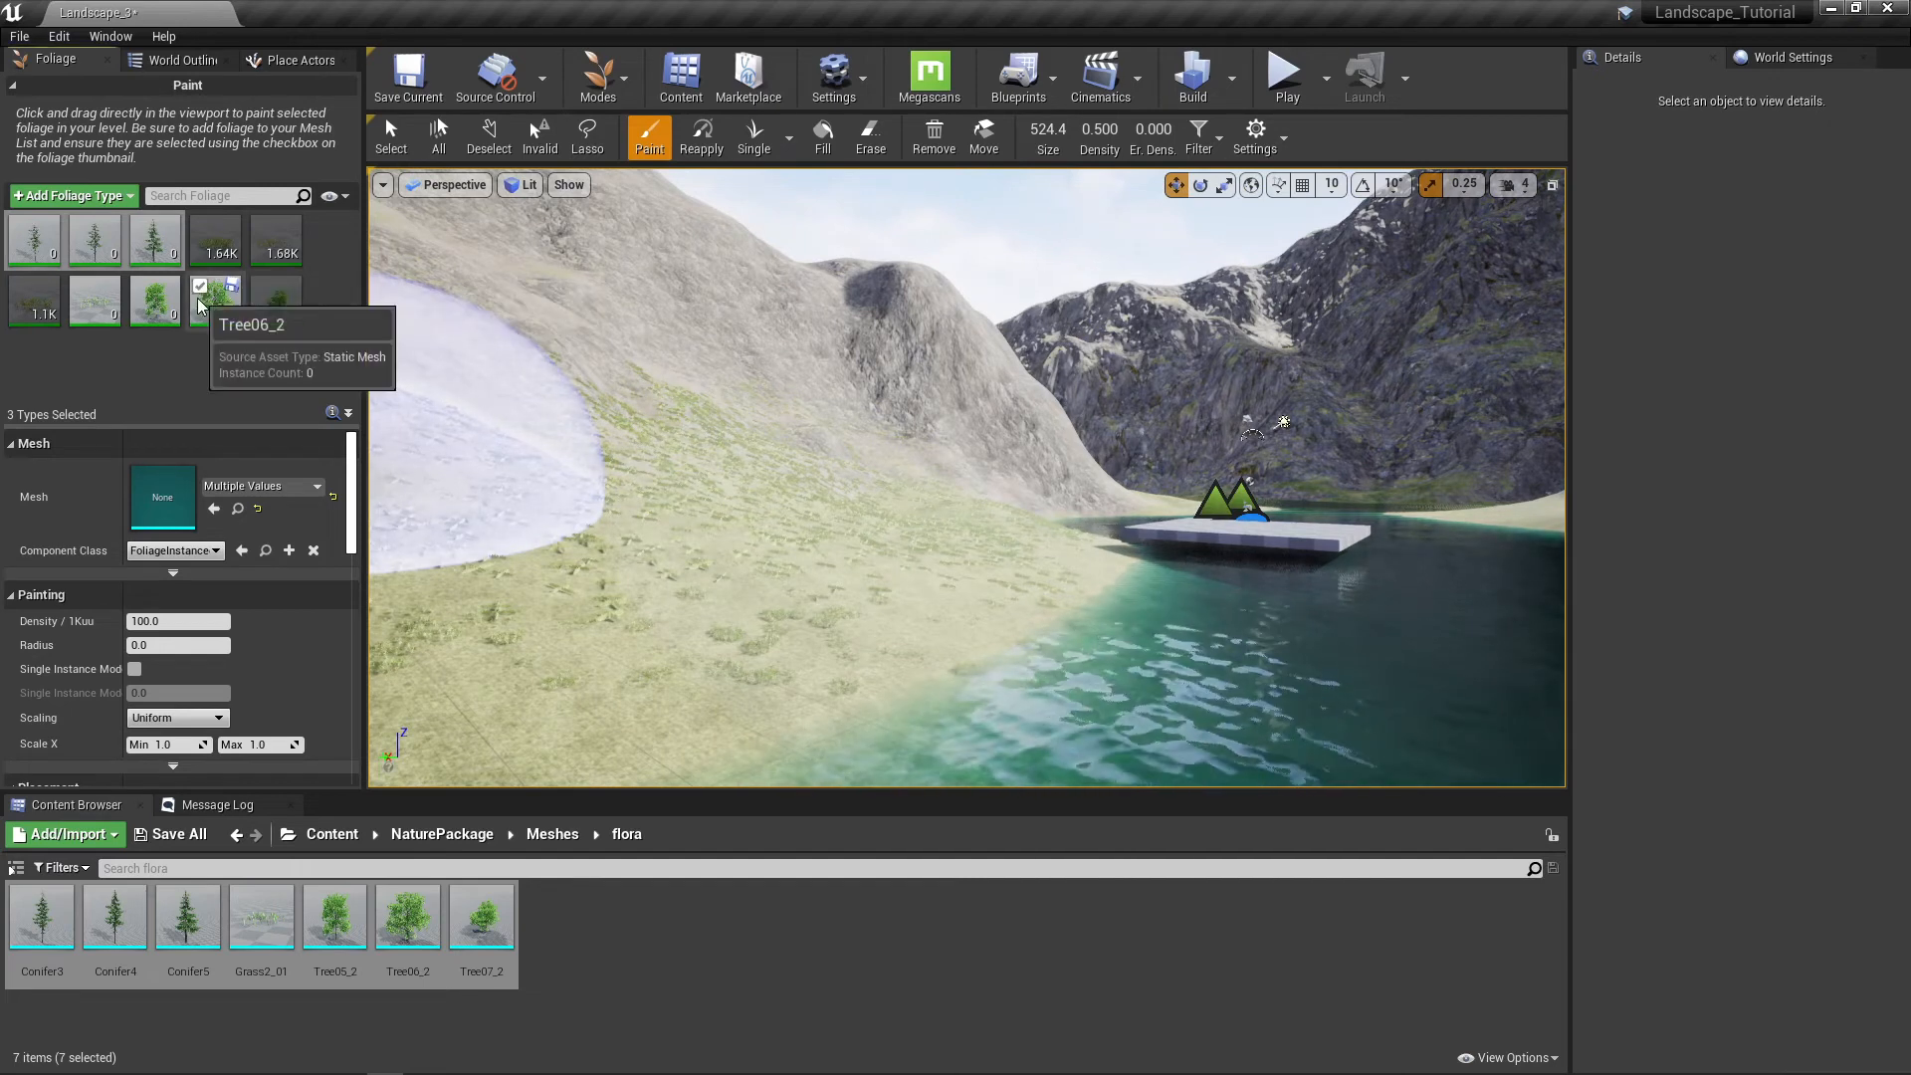
click(200, 290)
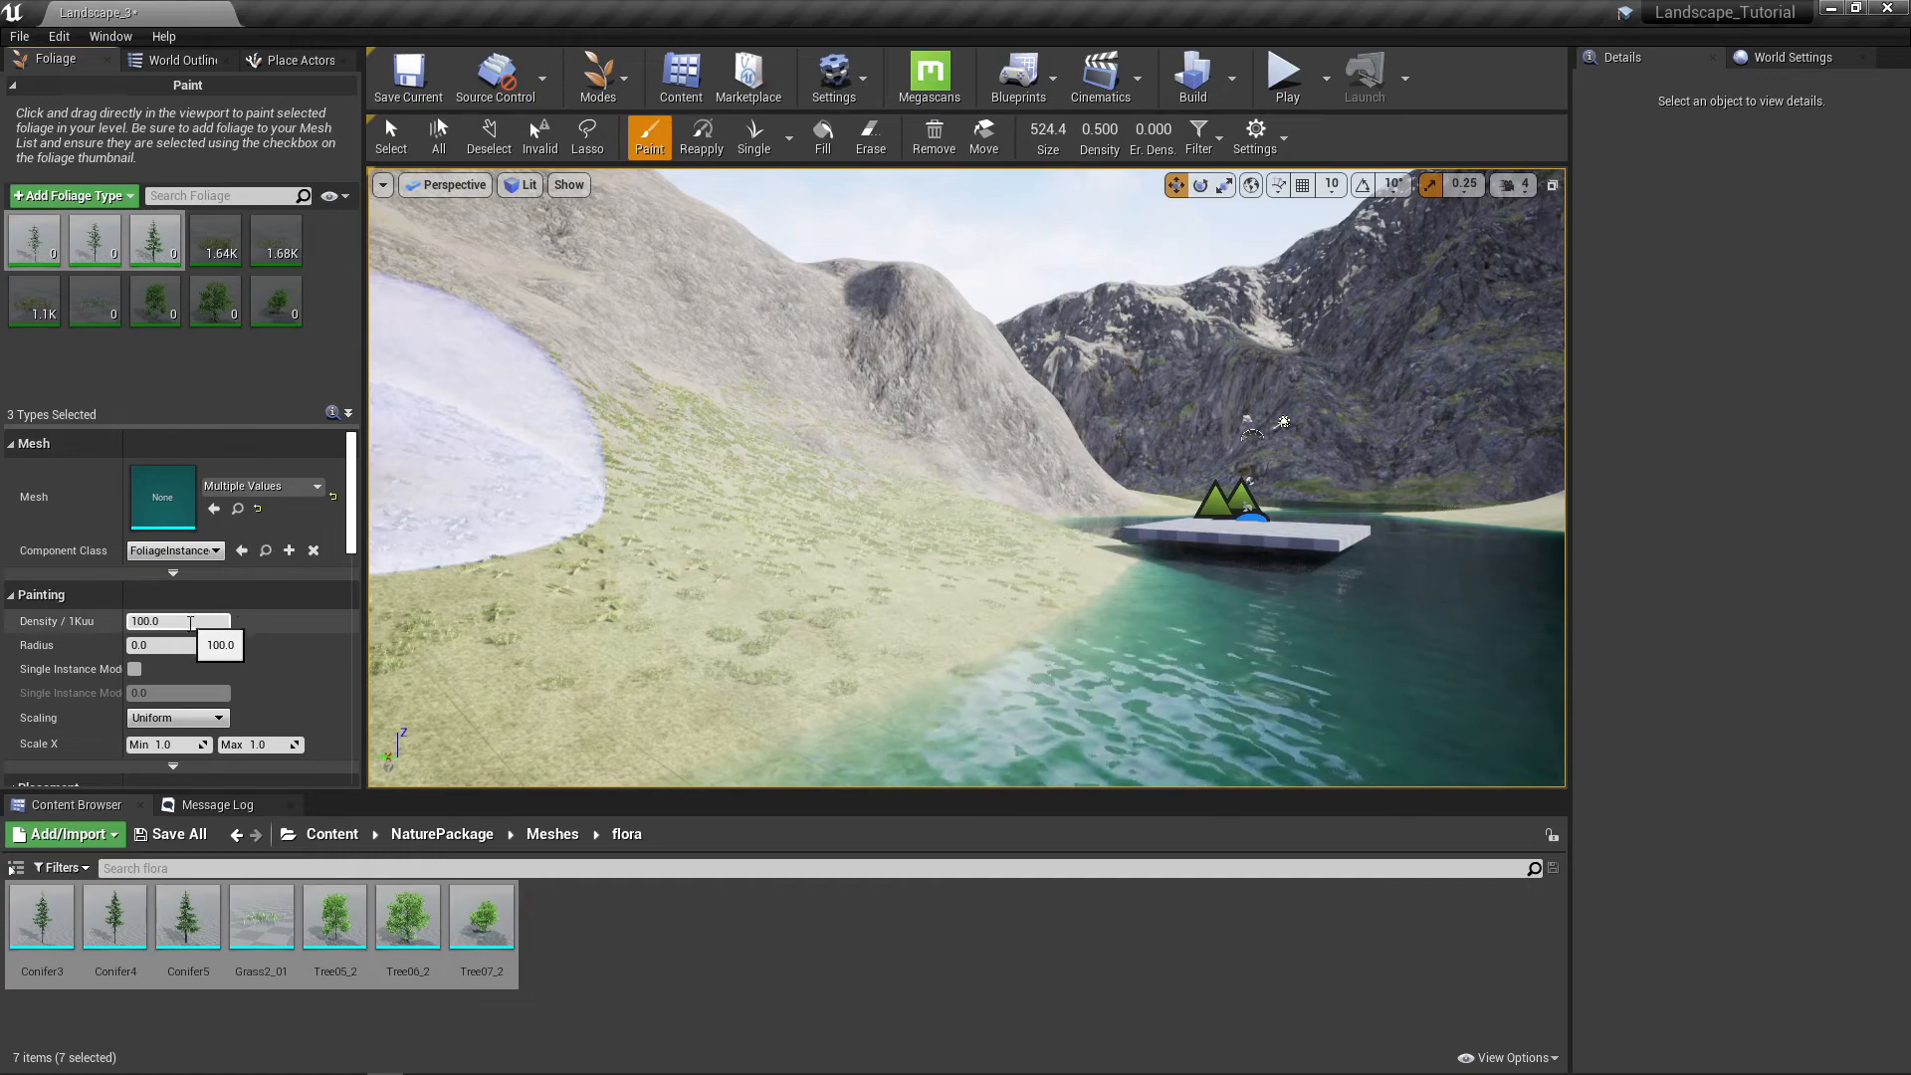
drag(631, 558, 567, 606)
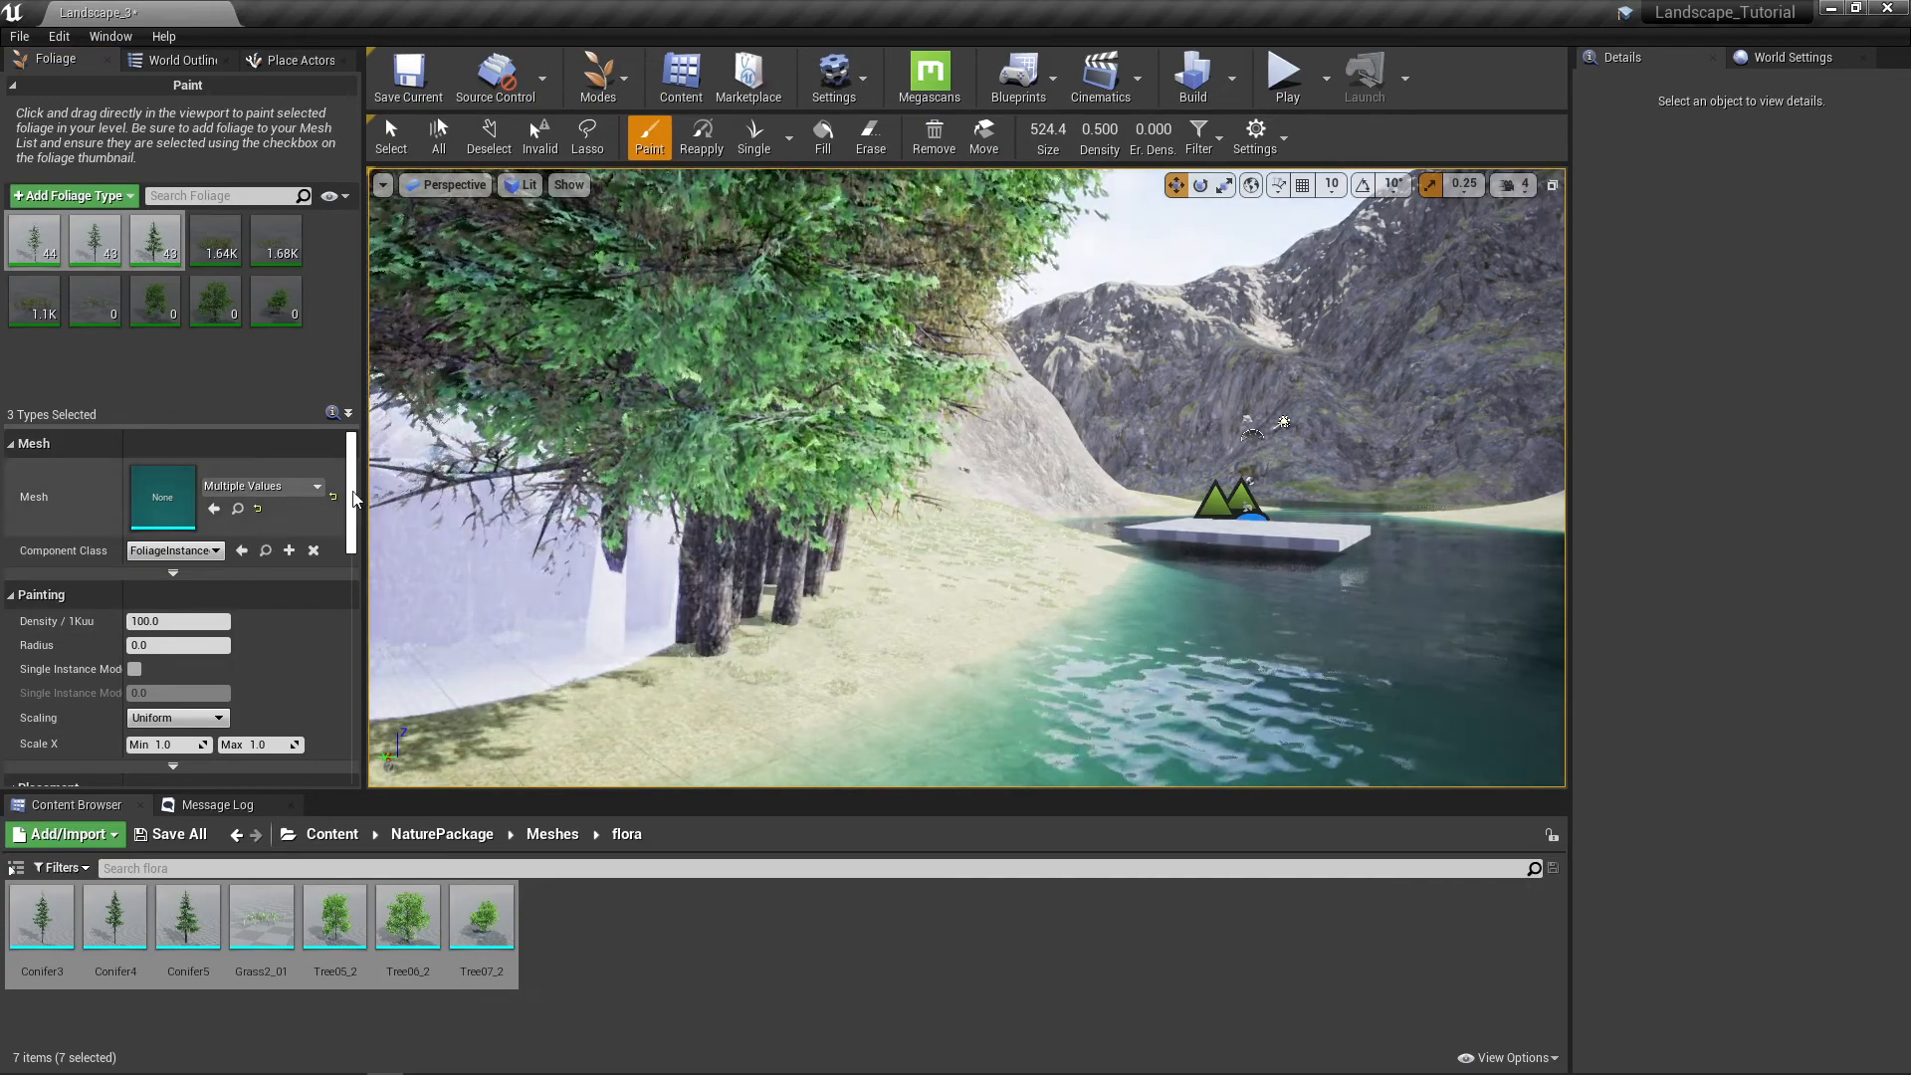
right_drag(724, 516, 619, 516)
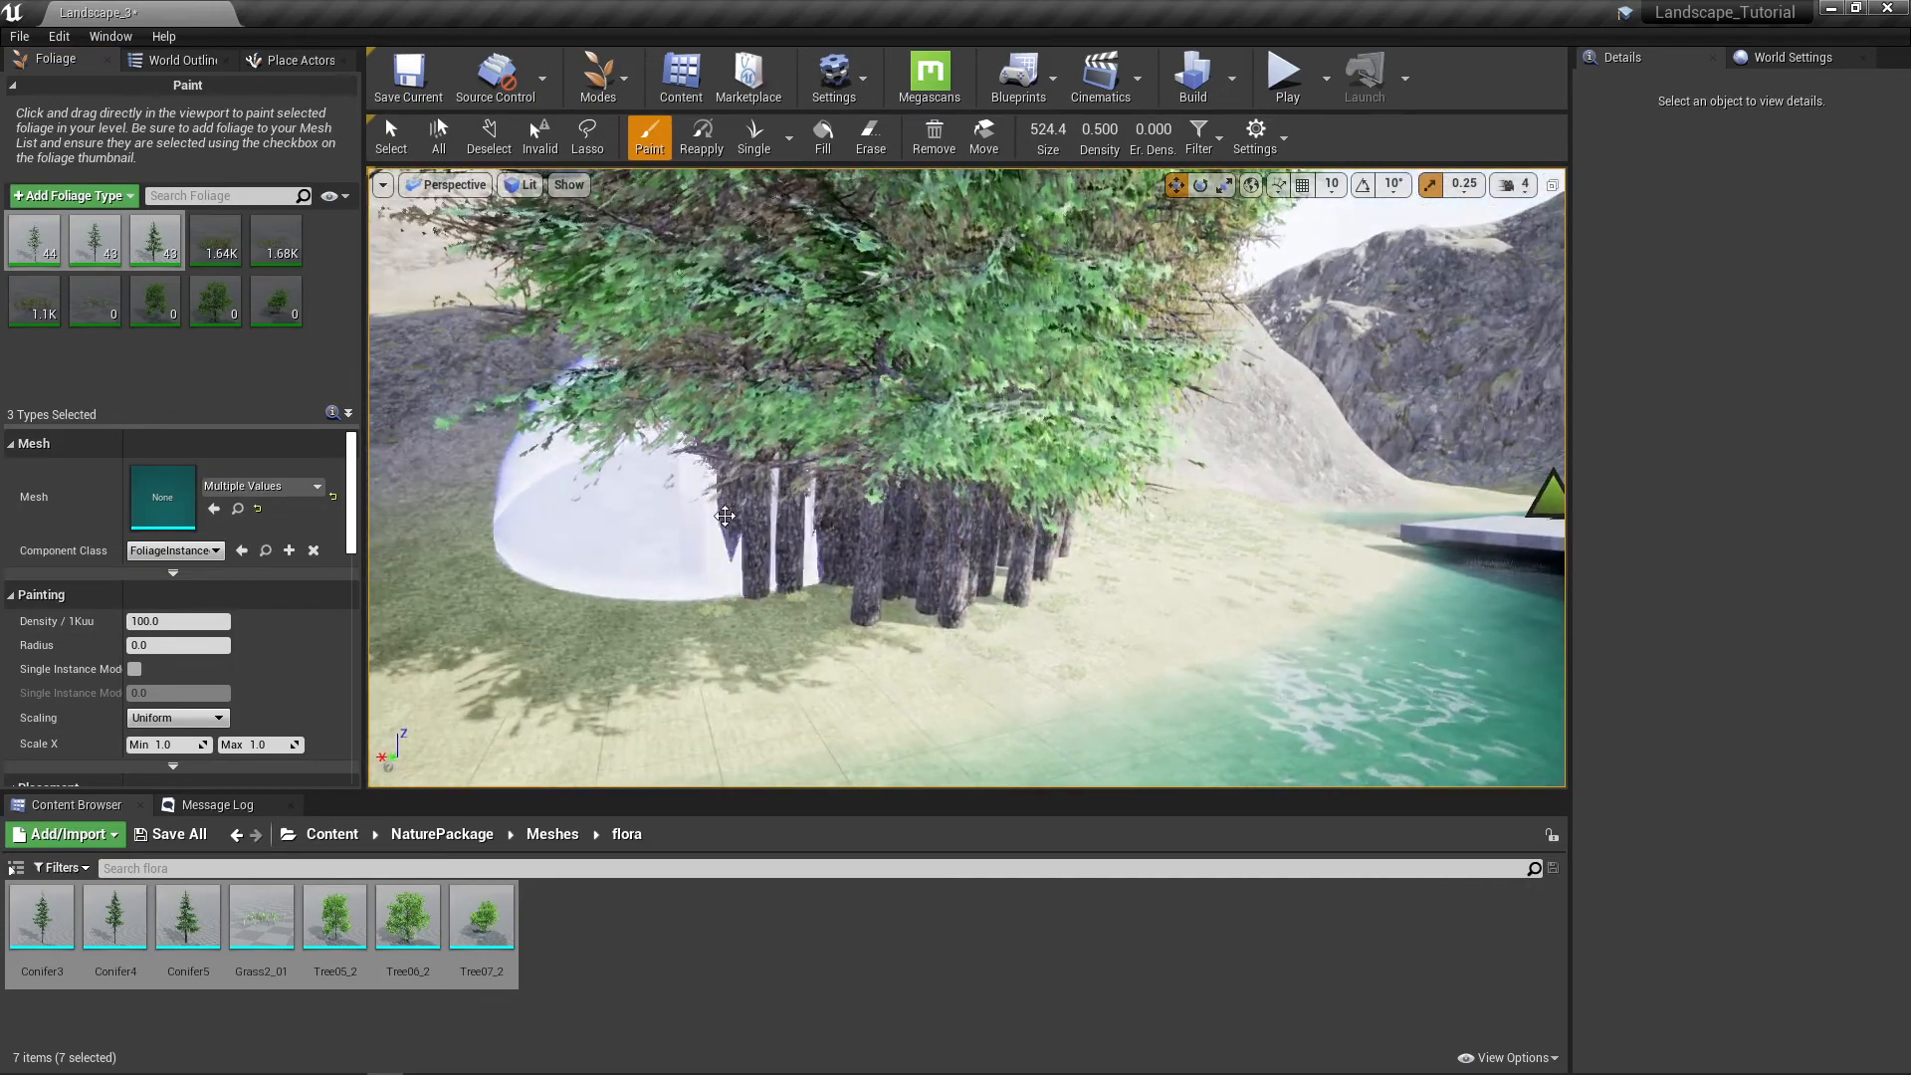
key(ctrl+z)
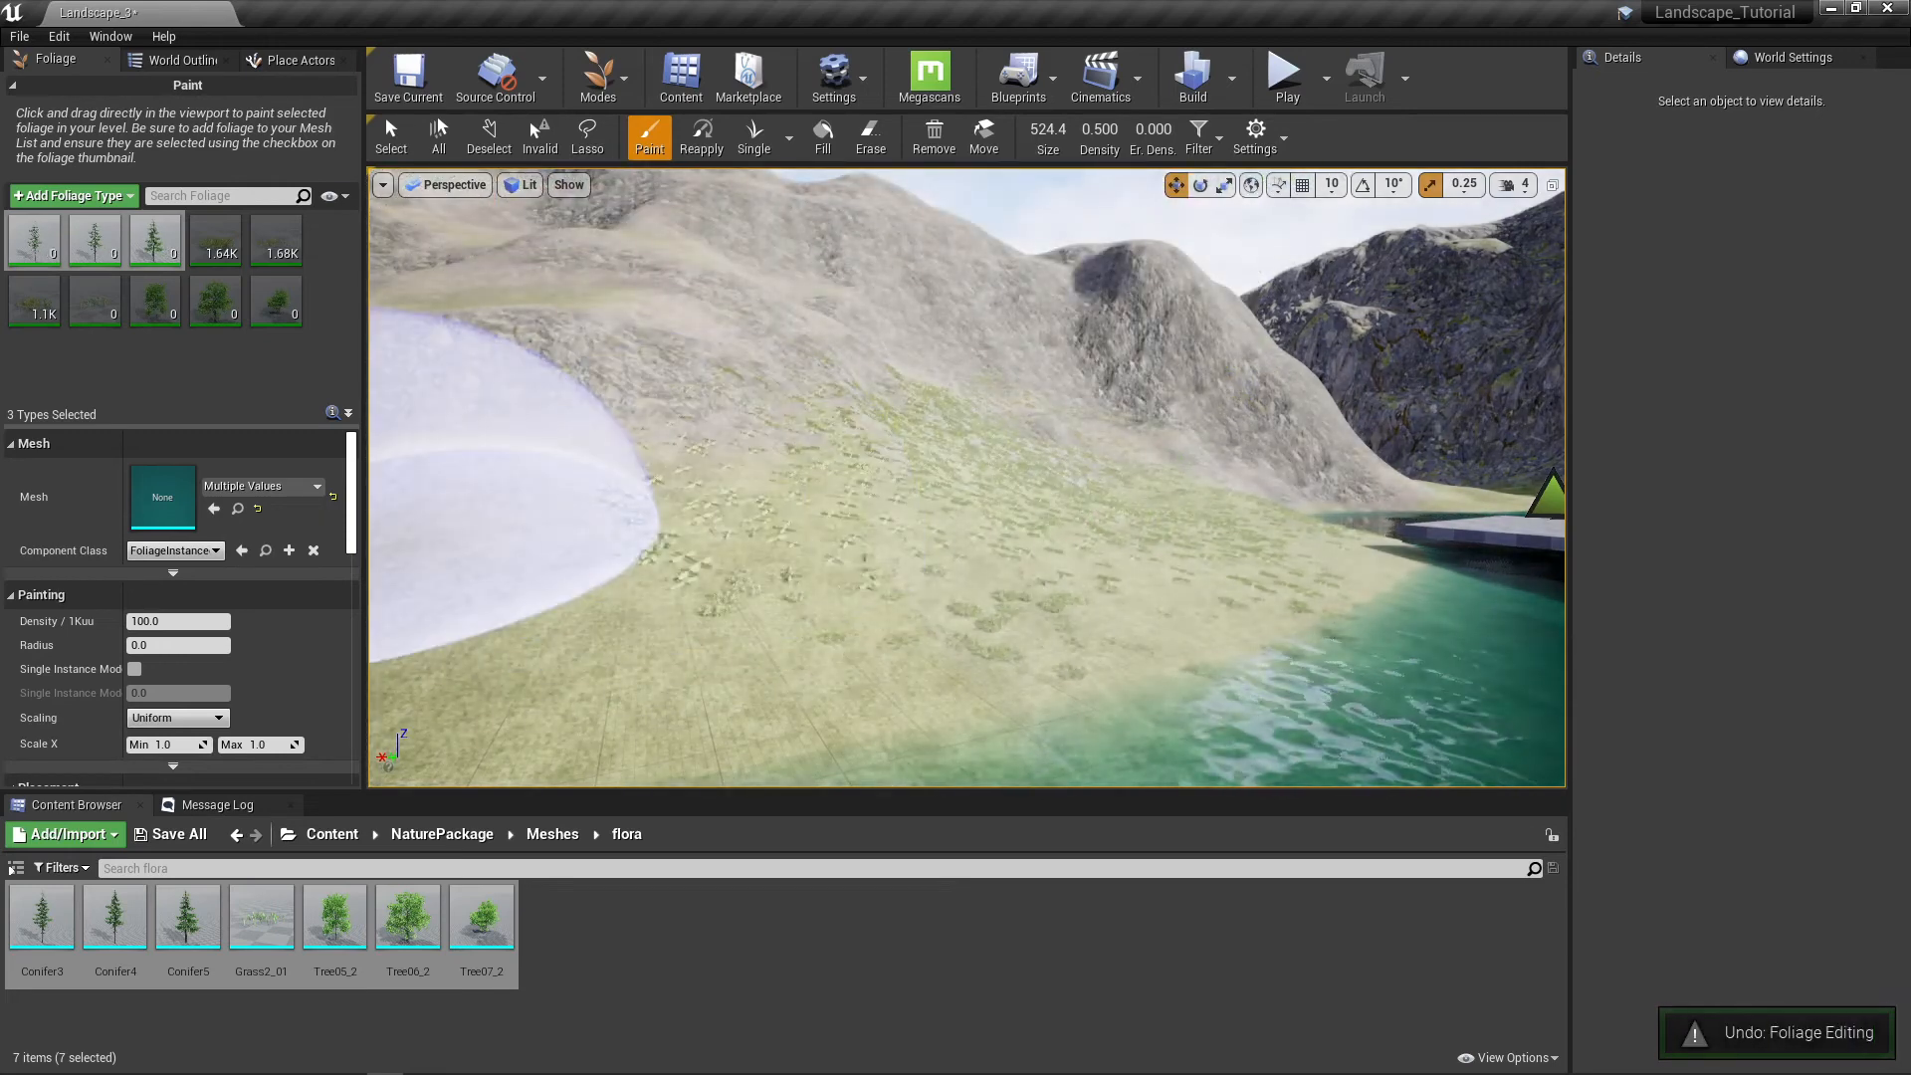
Step: Set the painting density of the three selected conifer types to 3 and review their scaling and placement settings
click(171, 619)
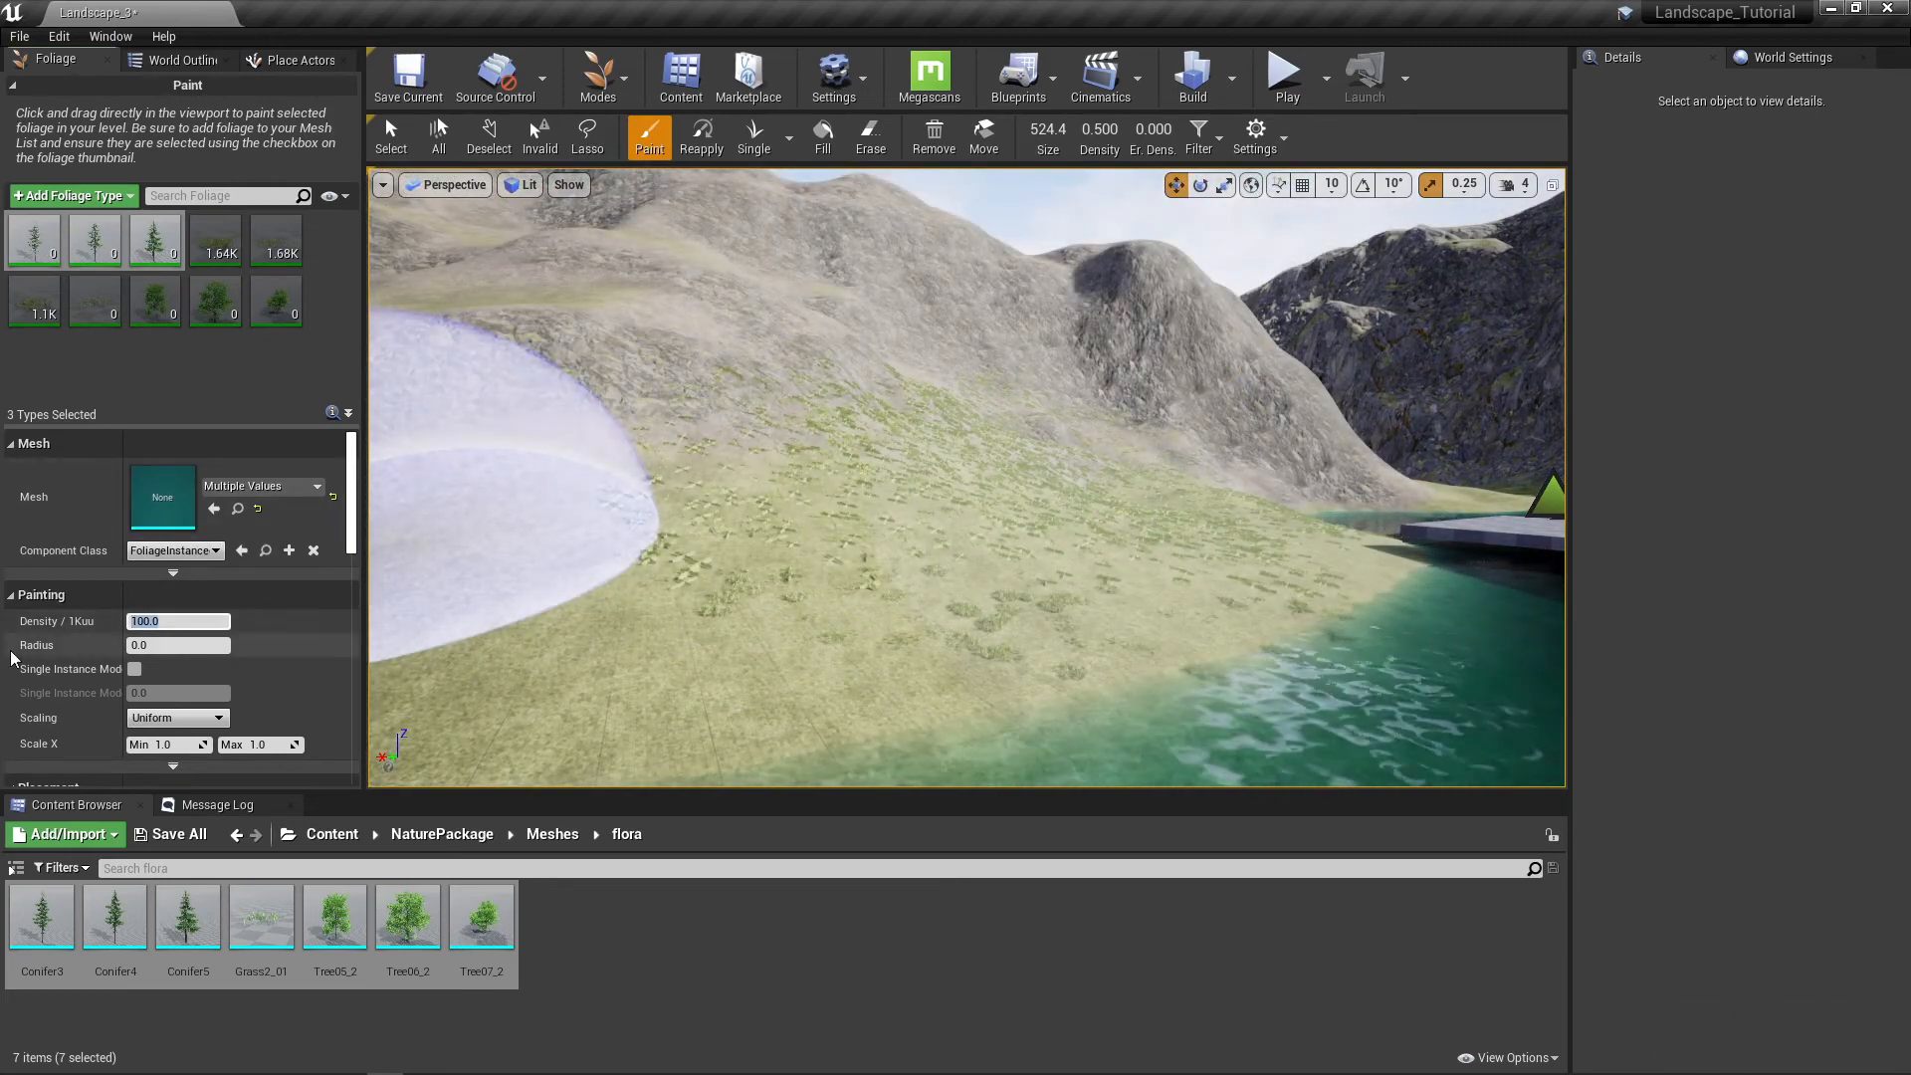
text(3)
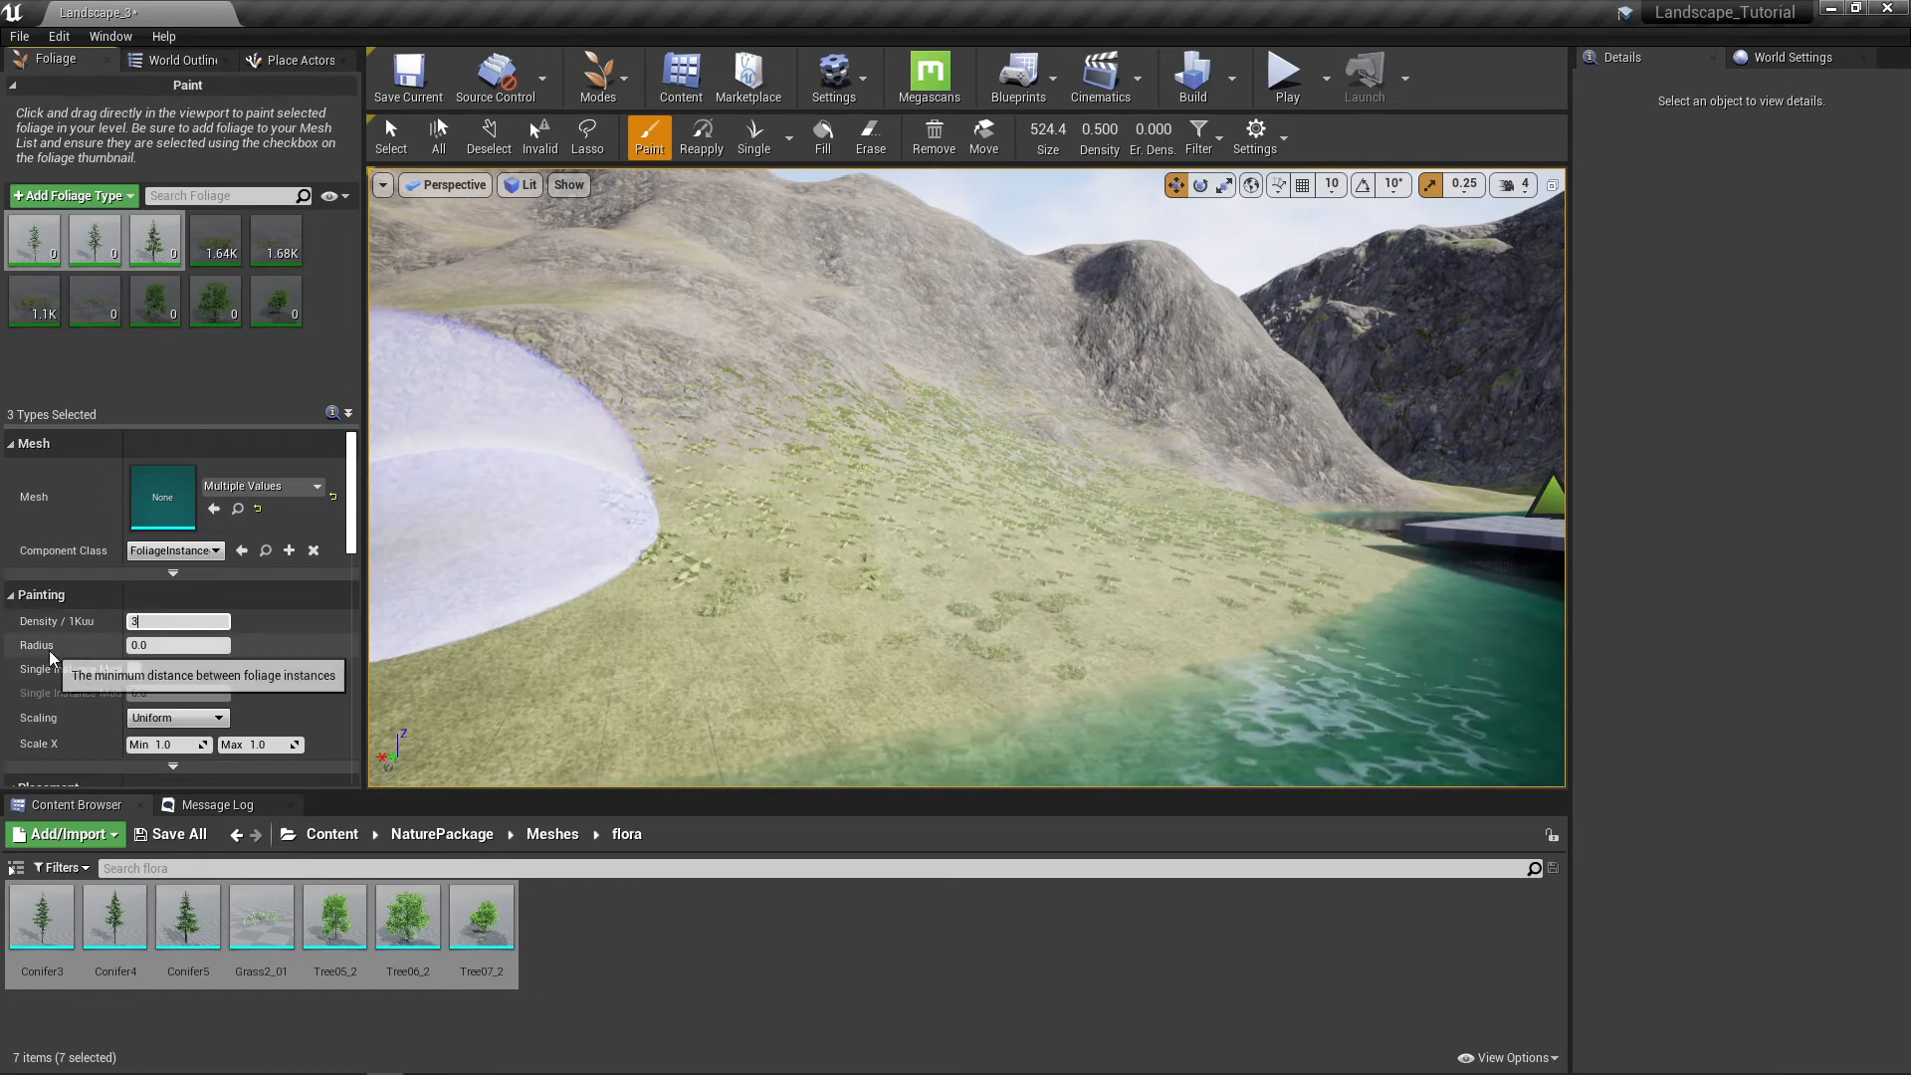
key(Return)
scroll(194, 612, down, 1)
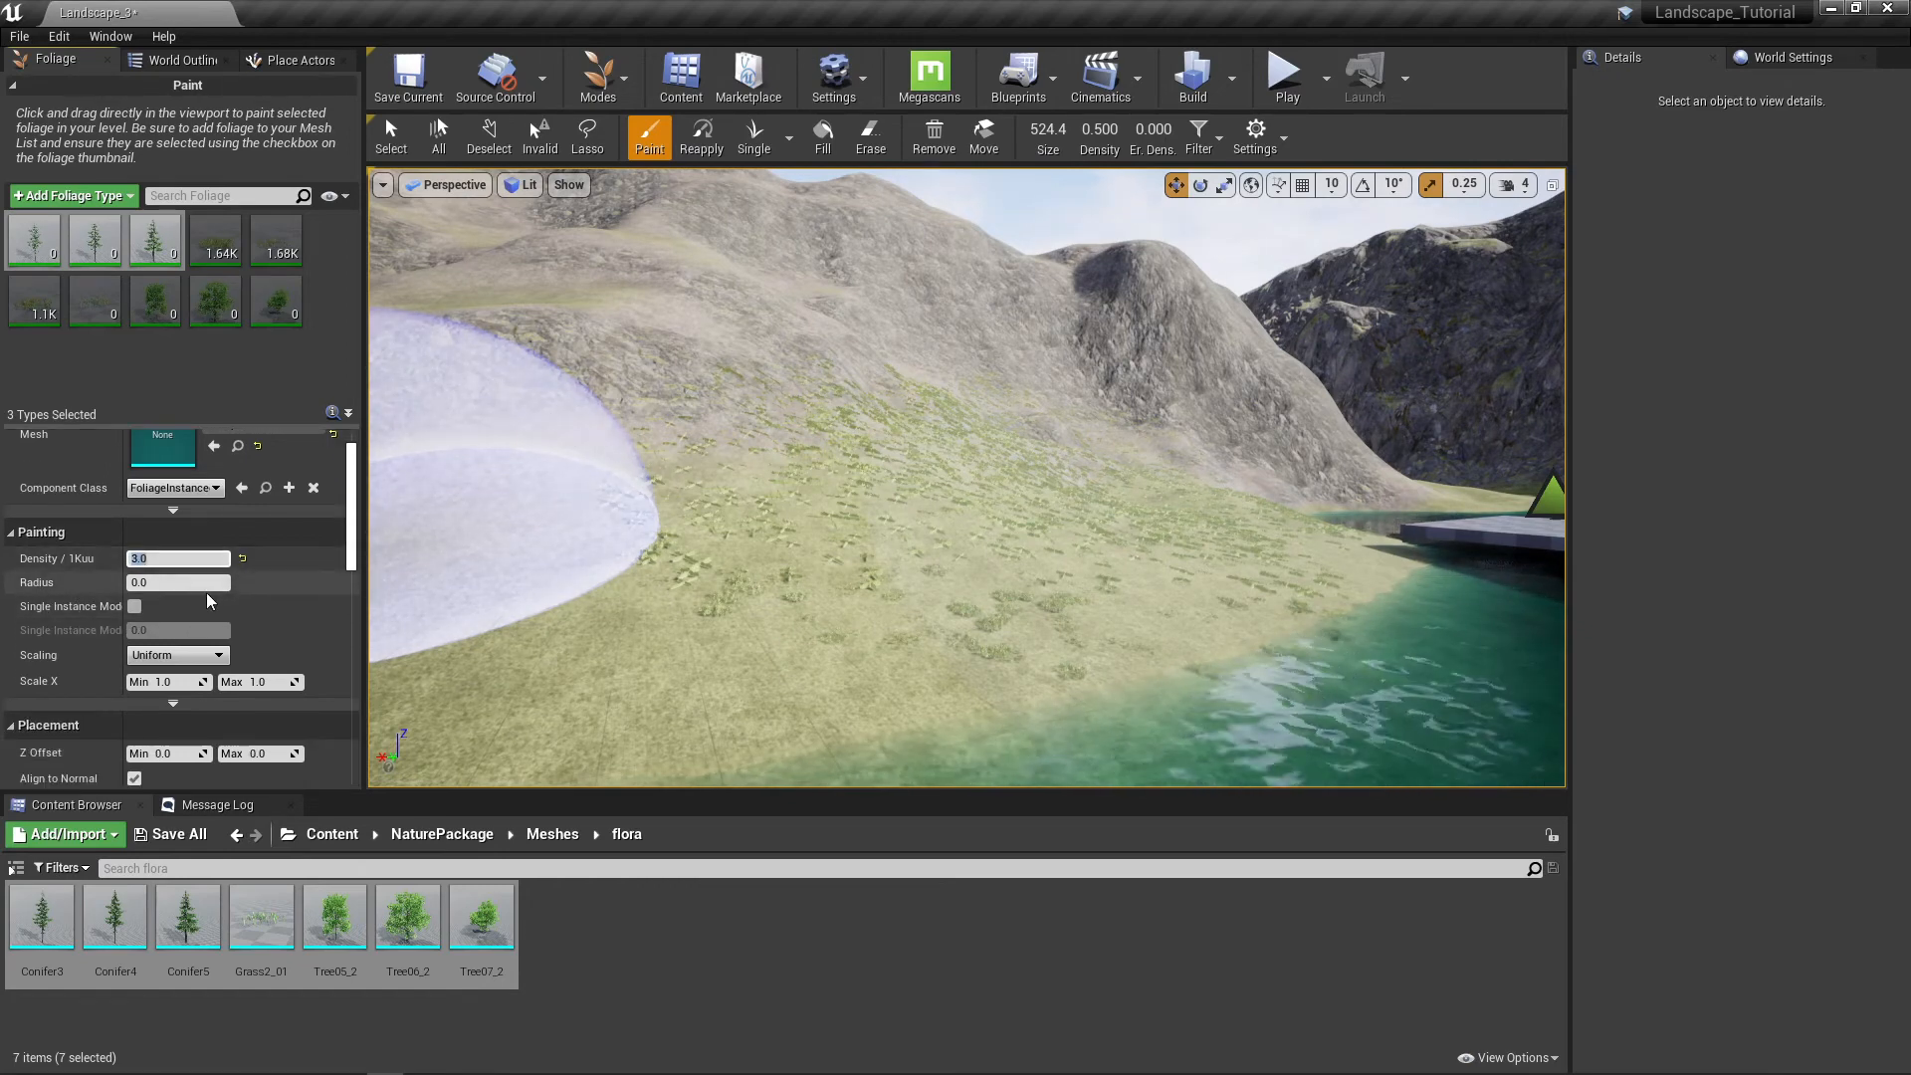
scroll(199, 597, down, 2)
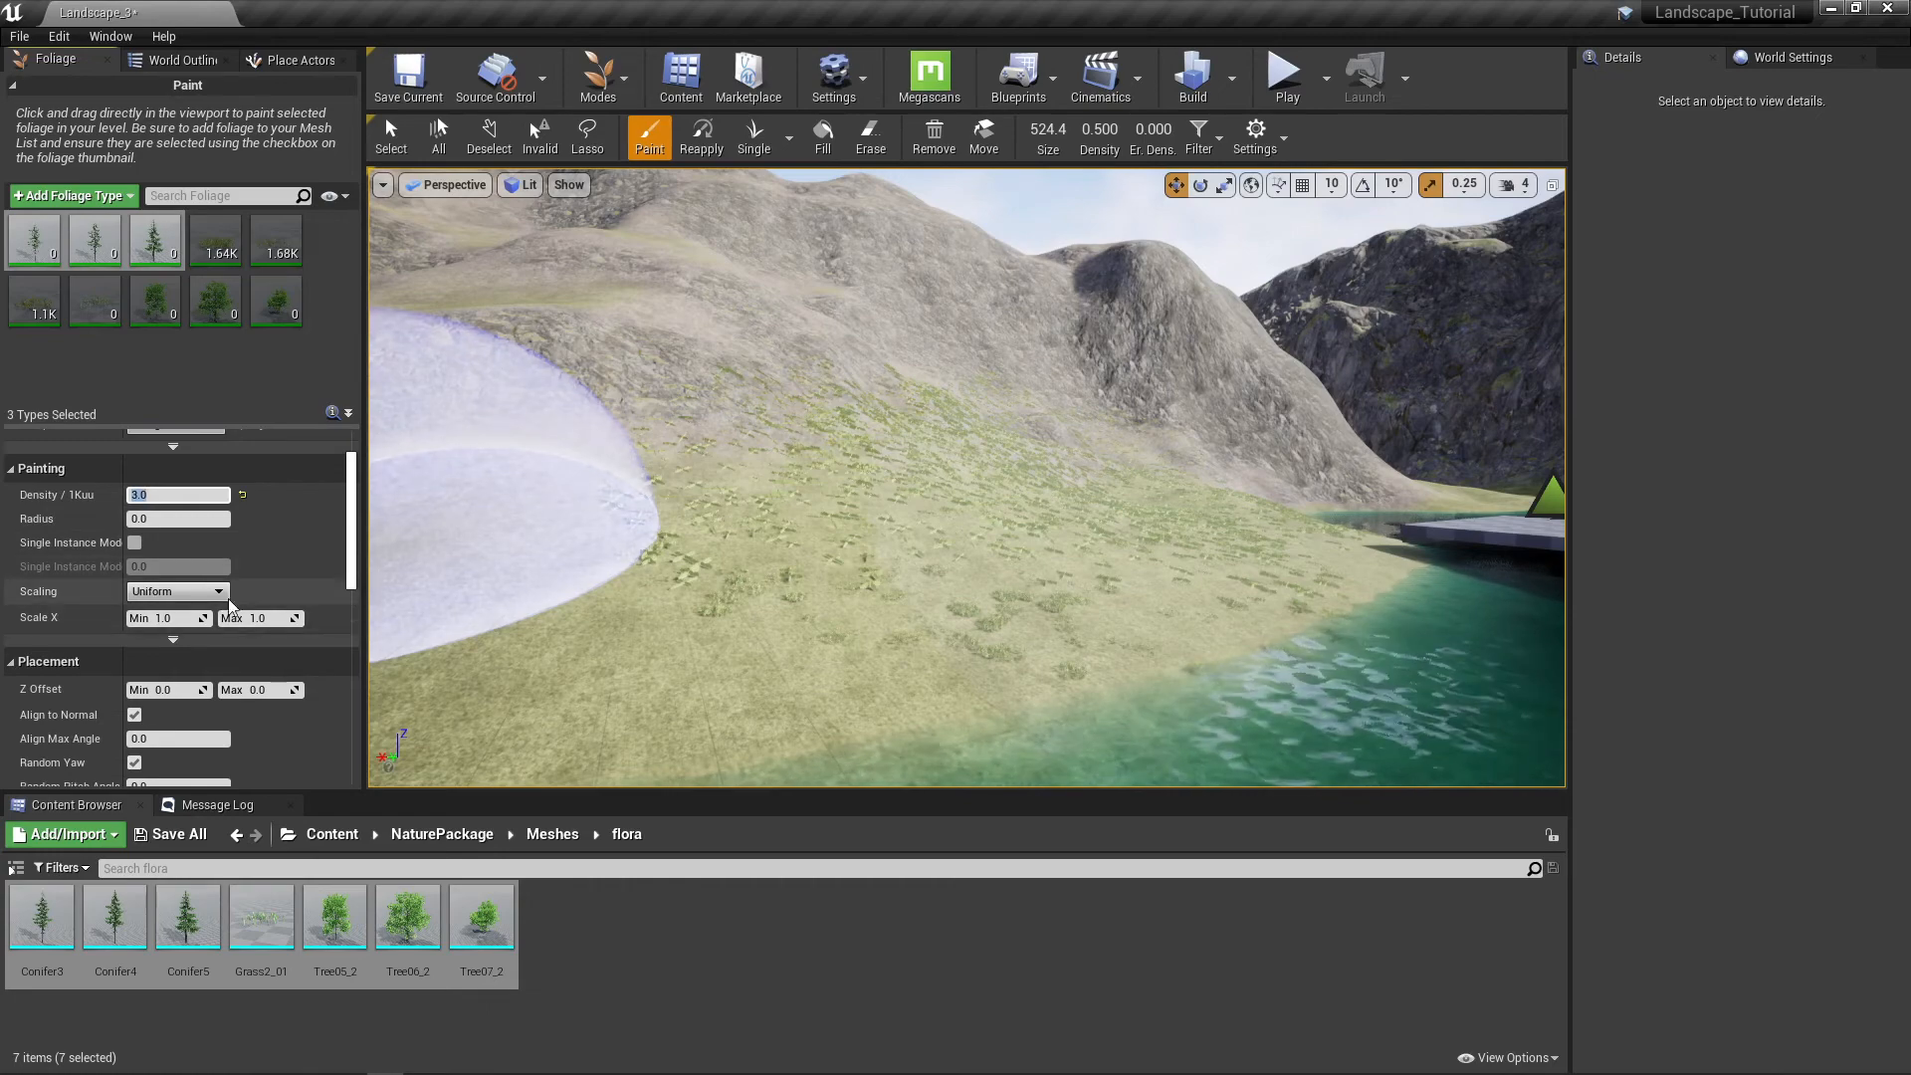
Step: Paint two trial clusters of the conifers on the grassy lakeshore, inspect them and undo both strokes
click(800, 523)
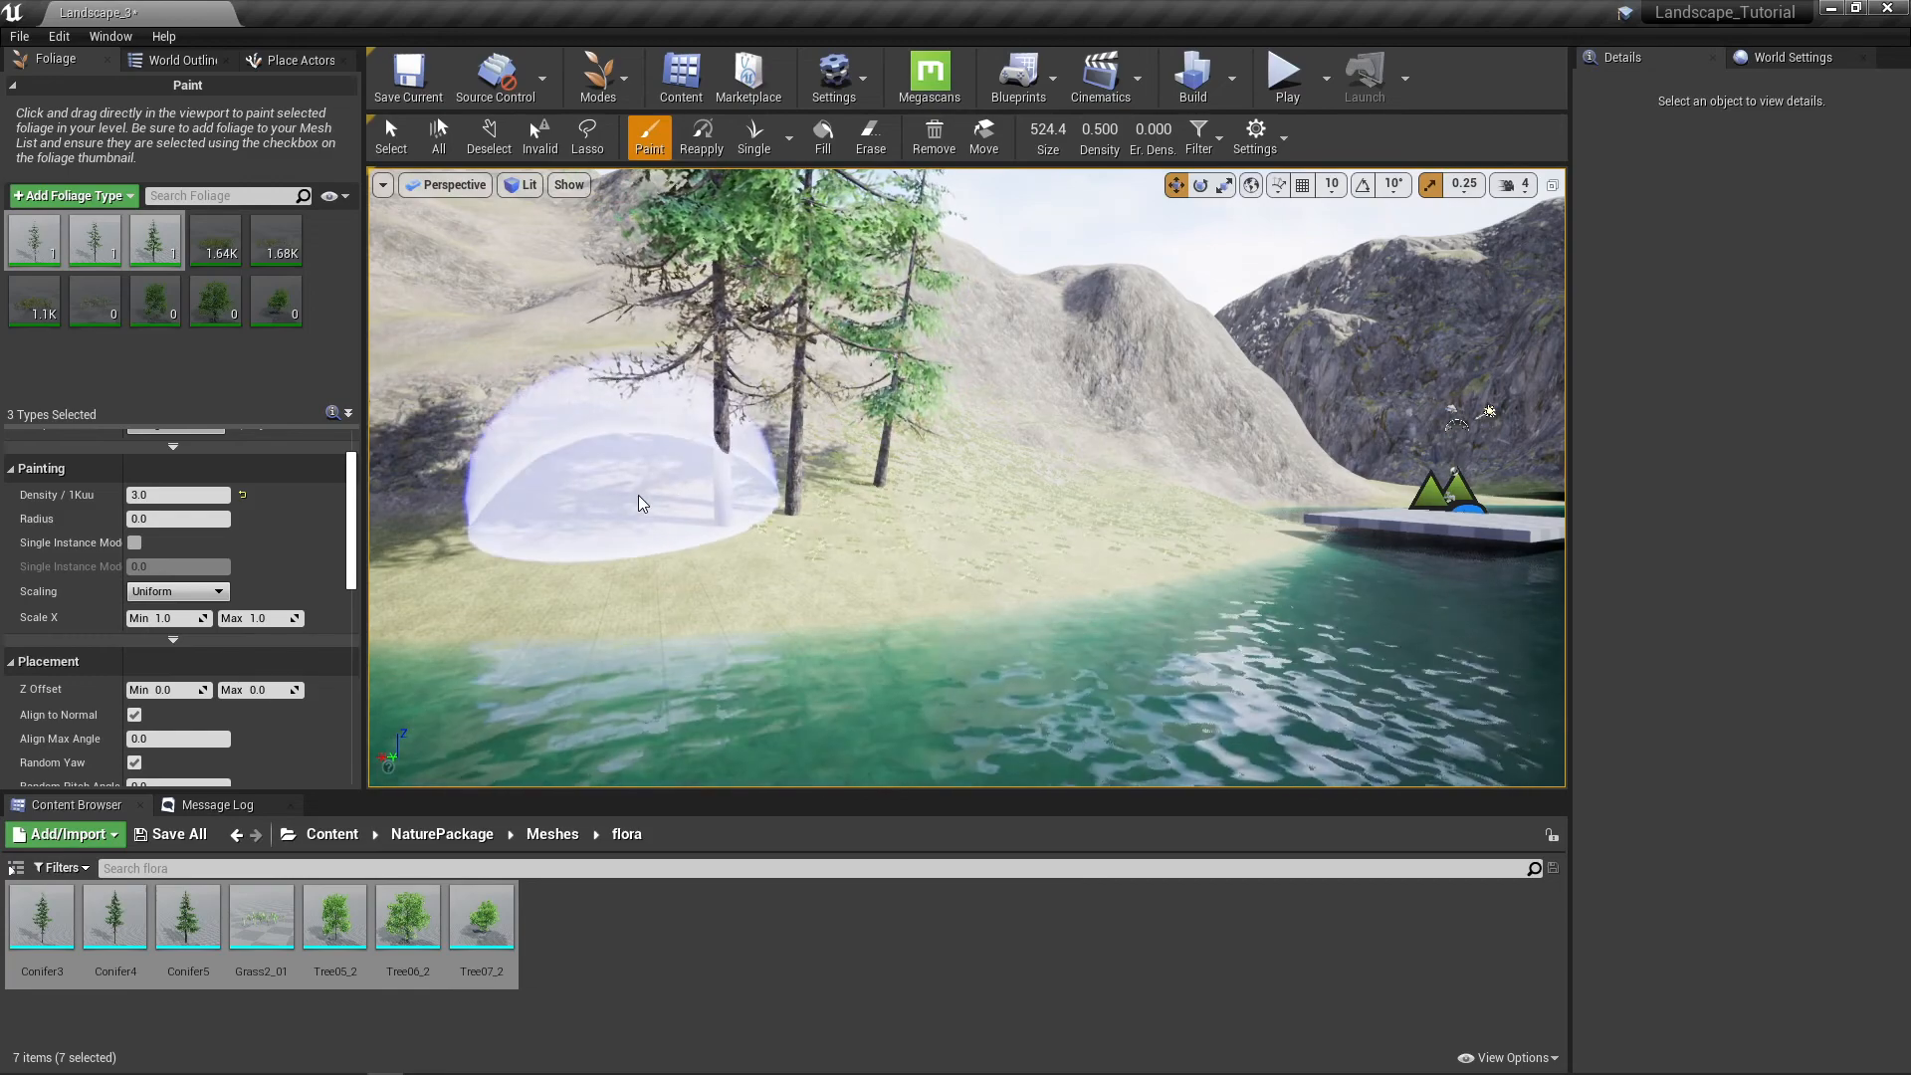
click(1010, 514)
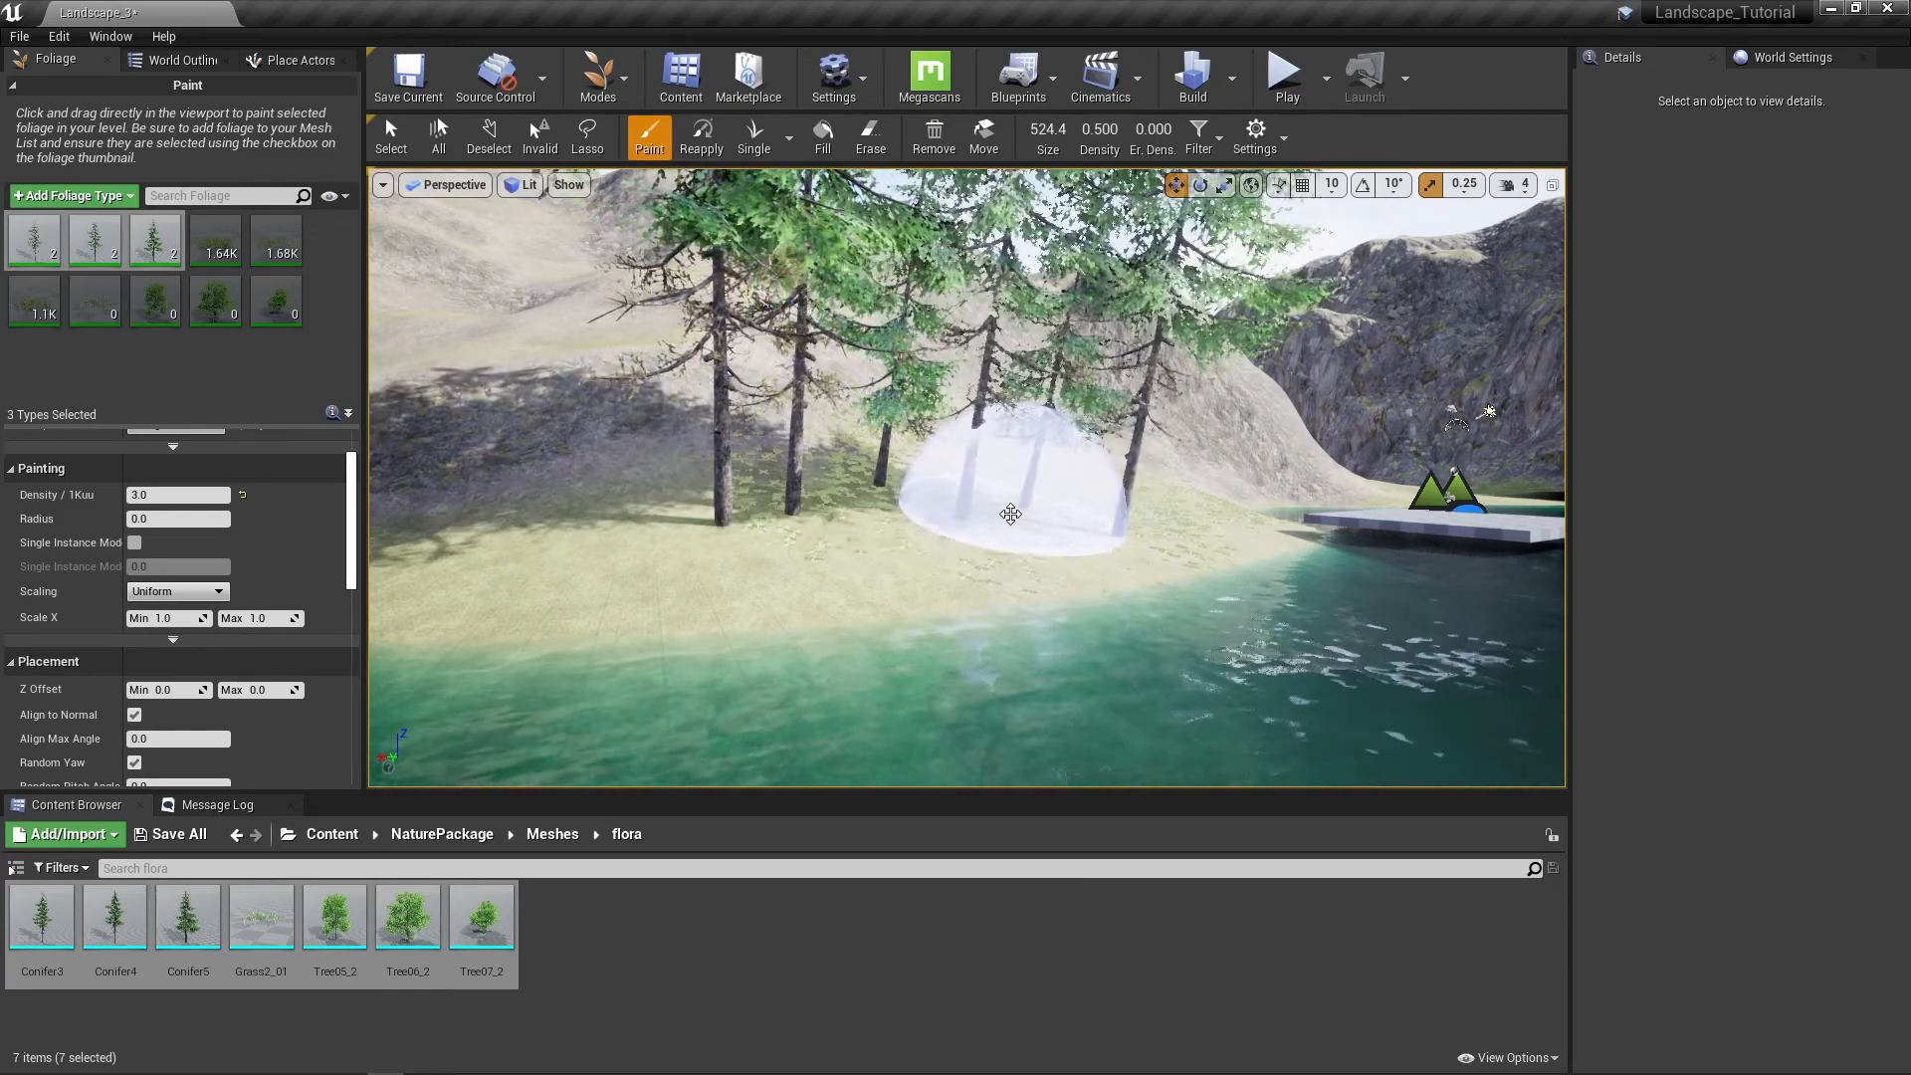
mouse_move(666, 527)
right_down()
mouse_move(641, 516)
mouse_move(651, 456)
mouse_move(671, 532)
right_up()
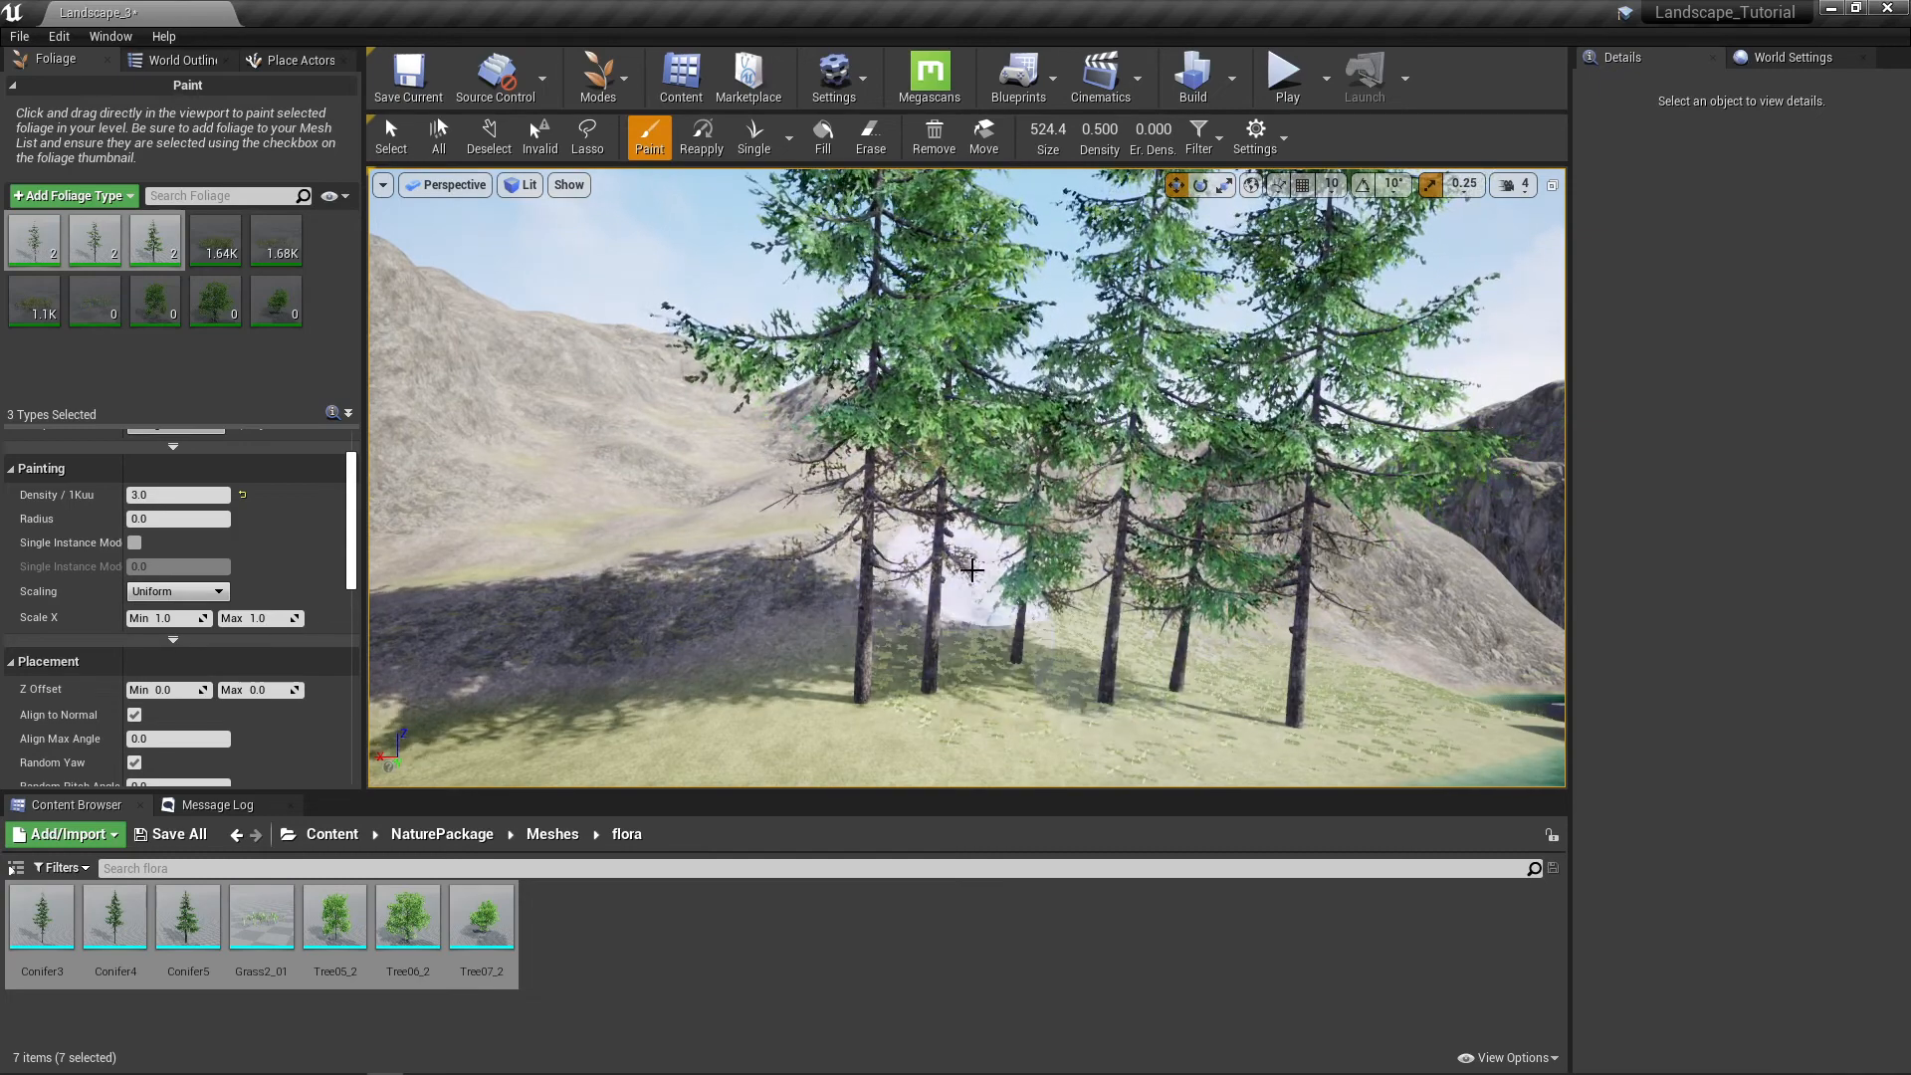
key(ctrl+z)
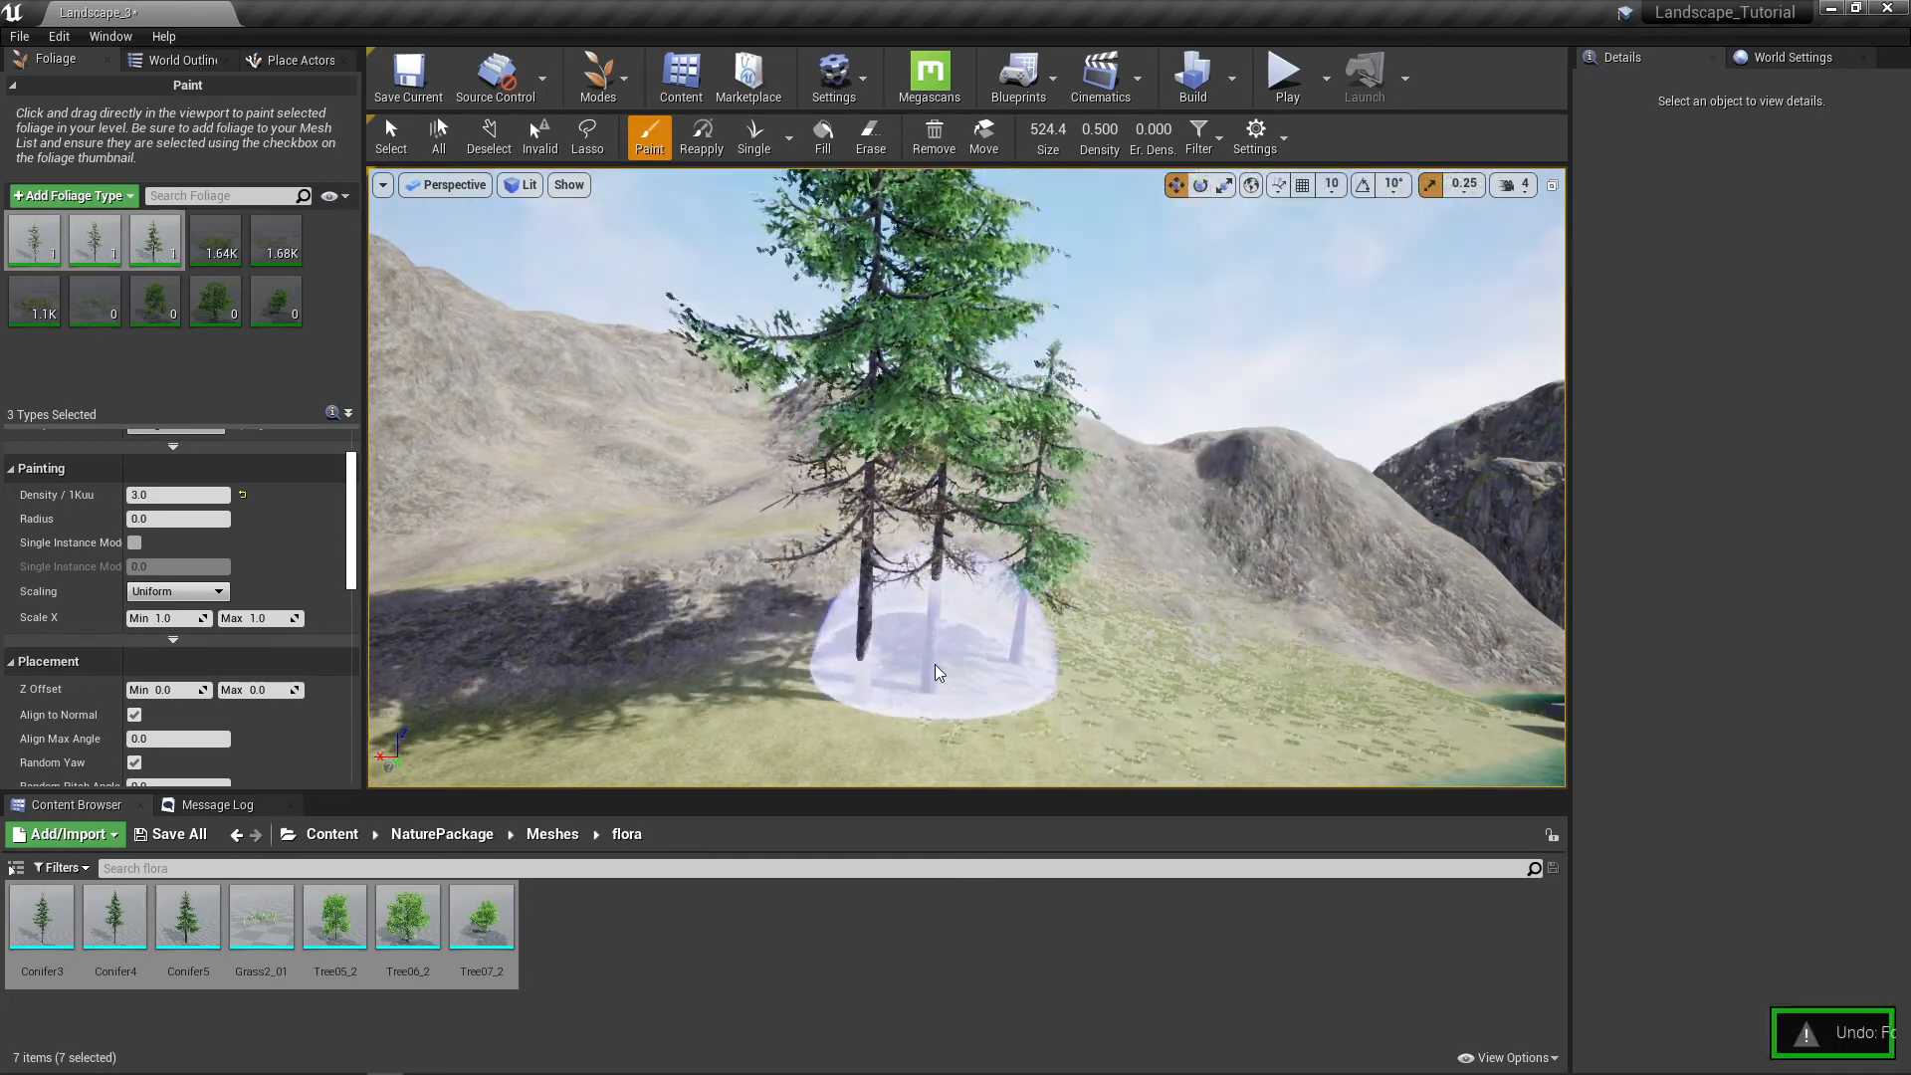
key(ctrl+z)
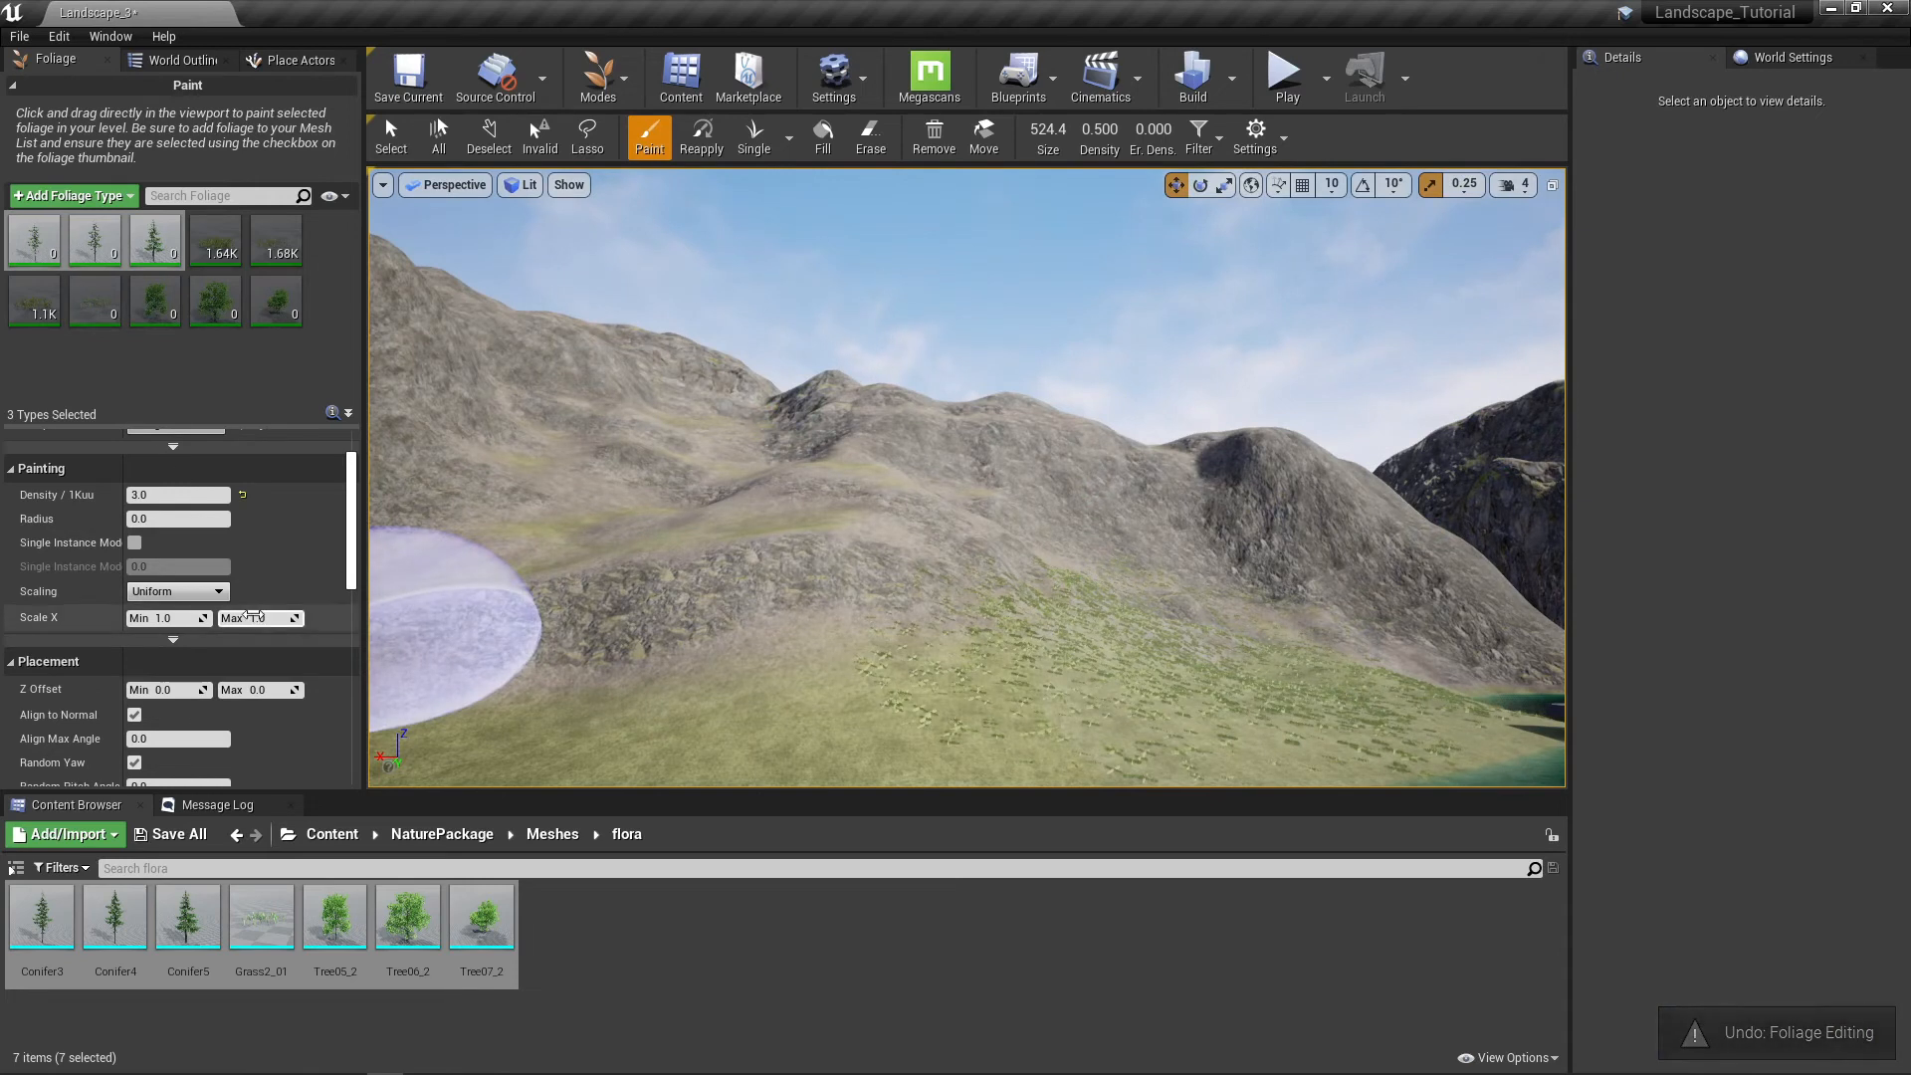
Step: Set the three conifer types' scaling to Free, with X, Y and Z scales each ranging from 0.5 to 1.0
click(215, 591)
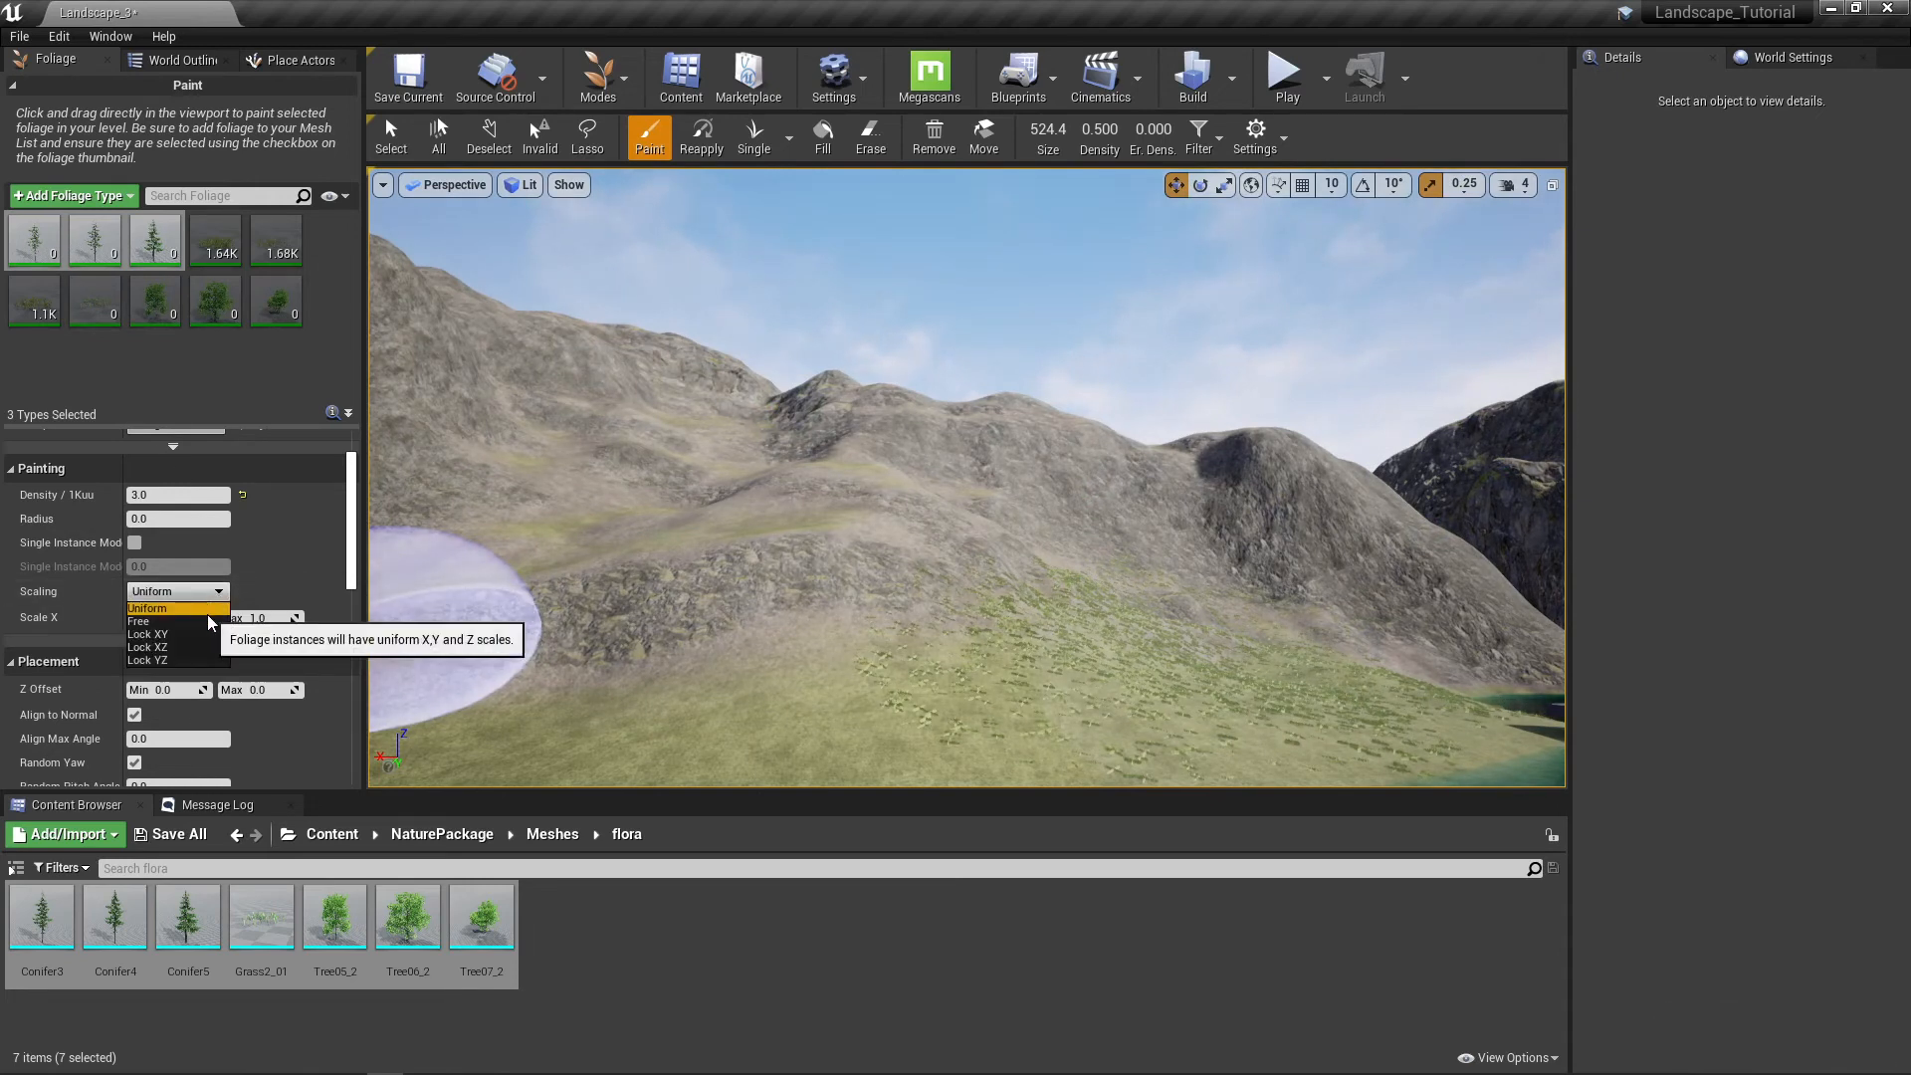
click(206, 620)
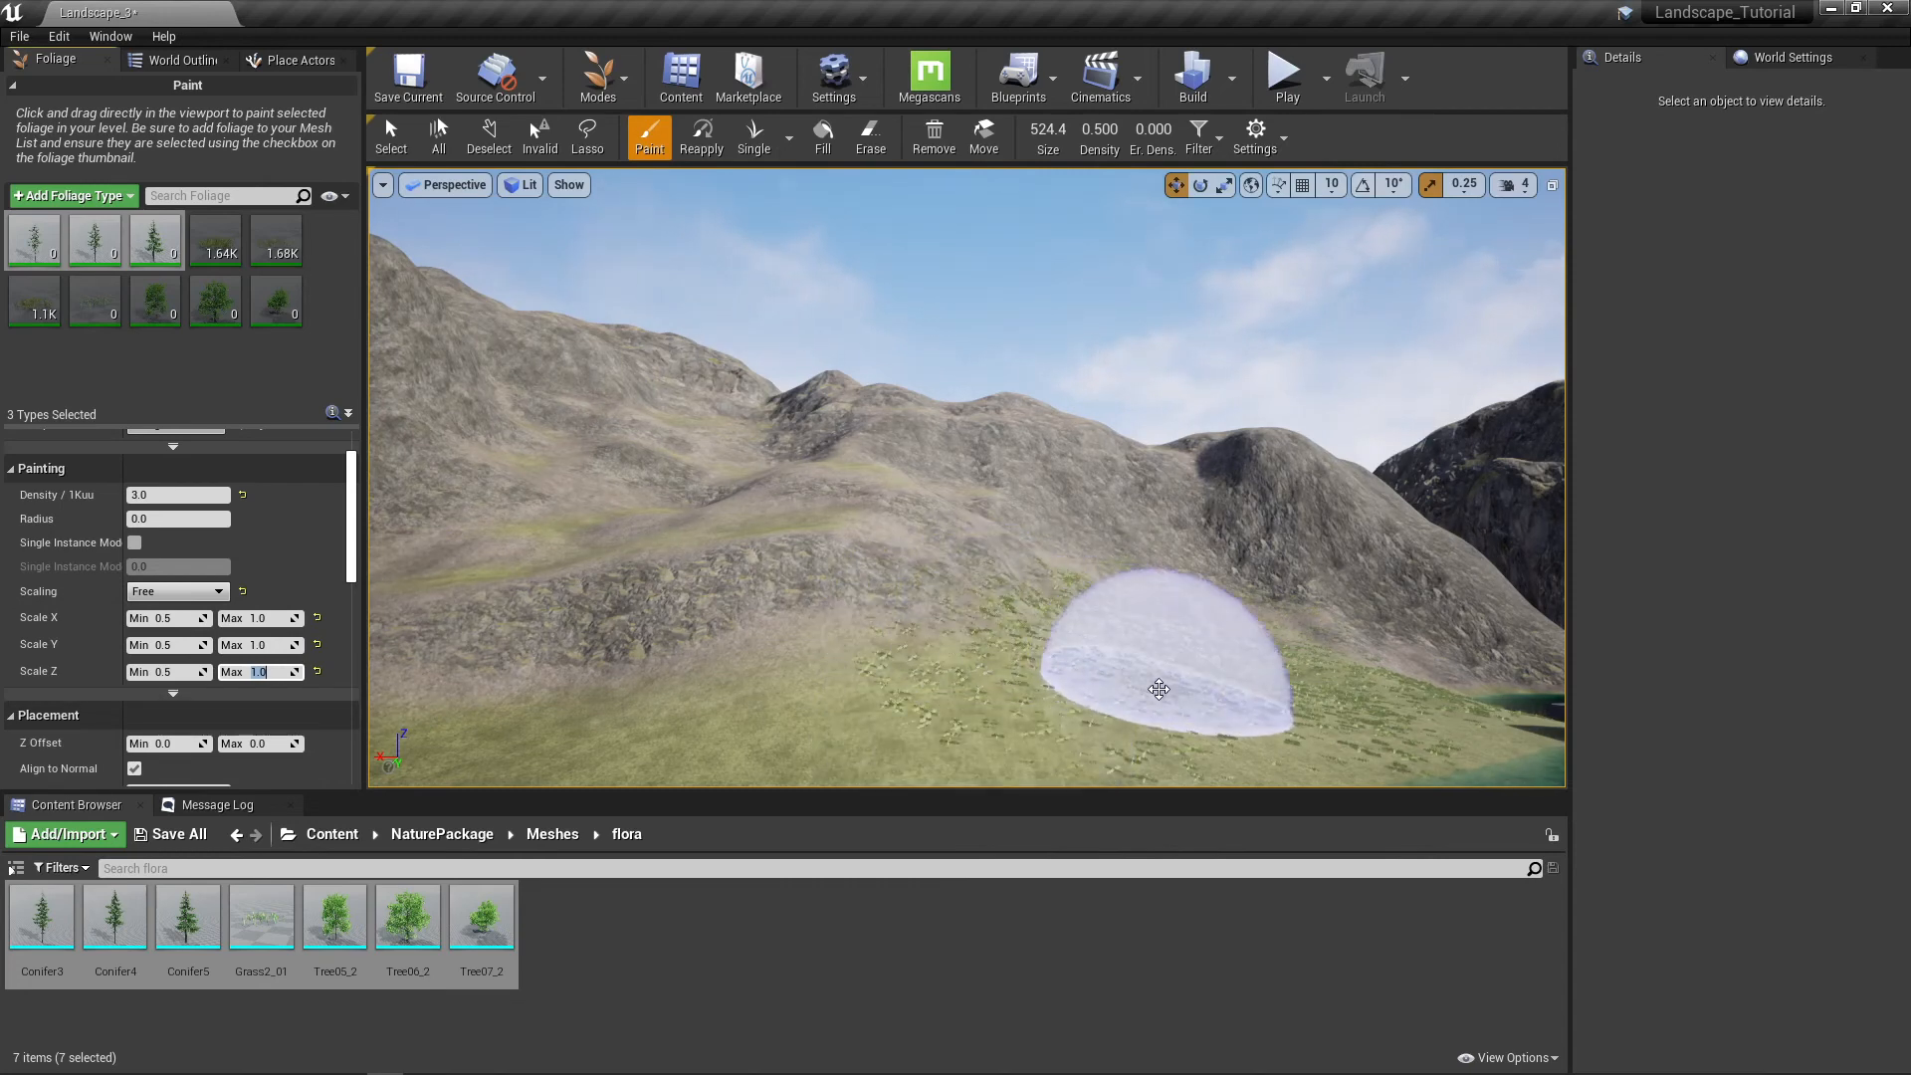
Step: Paint trial conifers at the new scale on the grassy bank and the steep rocky slope, and undo the strokes
mouse_move(1170, 657)
mouse_down()
mouse_move(1184, 667)
mouse_move(1080, 563)
mouse_up()
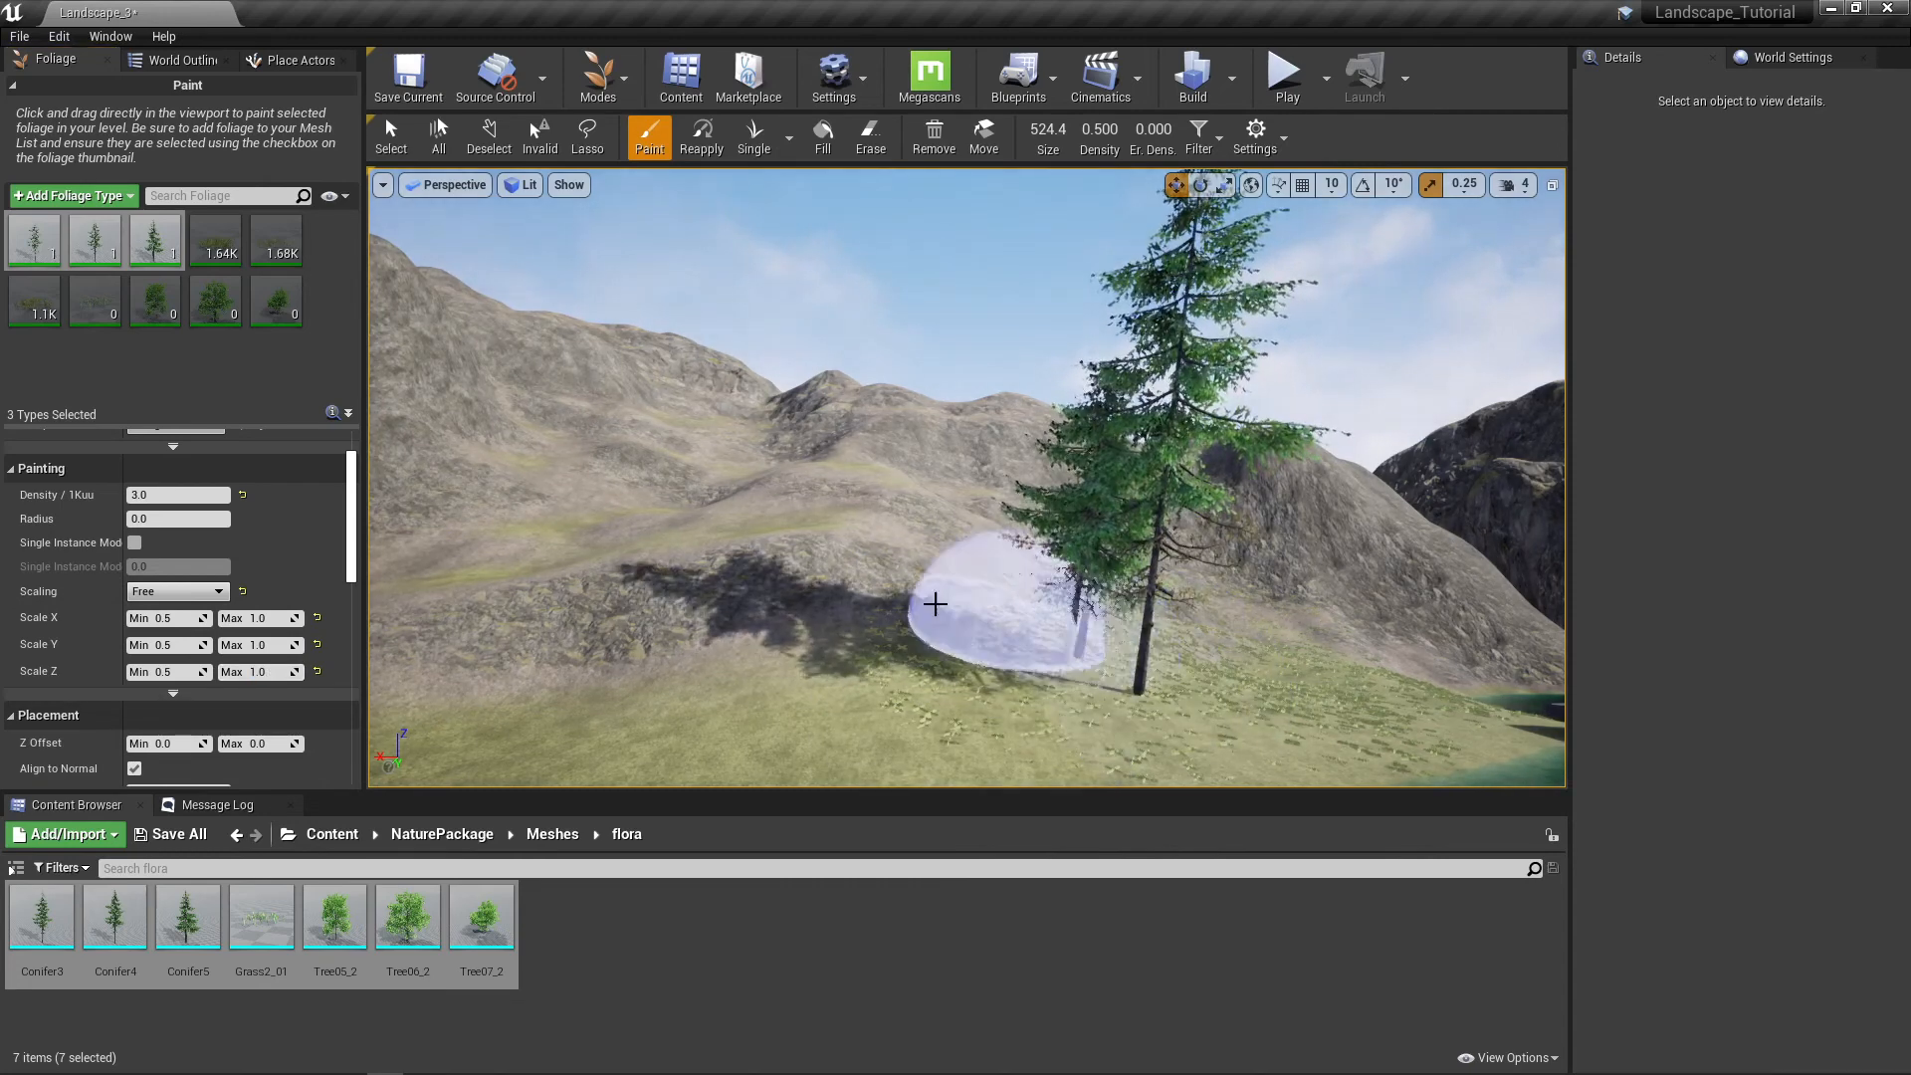
mouse_move(1146, 503)
right_down()
mouse_move(1314, 492)
mouse_move(1368, 463)
mouse_move(1205, 453)
mouse_move(1201, 433)
mouse_move(1260, 443)
mouse_move(1144, 436)
mouse_move(1118, 474)
right_up()
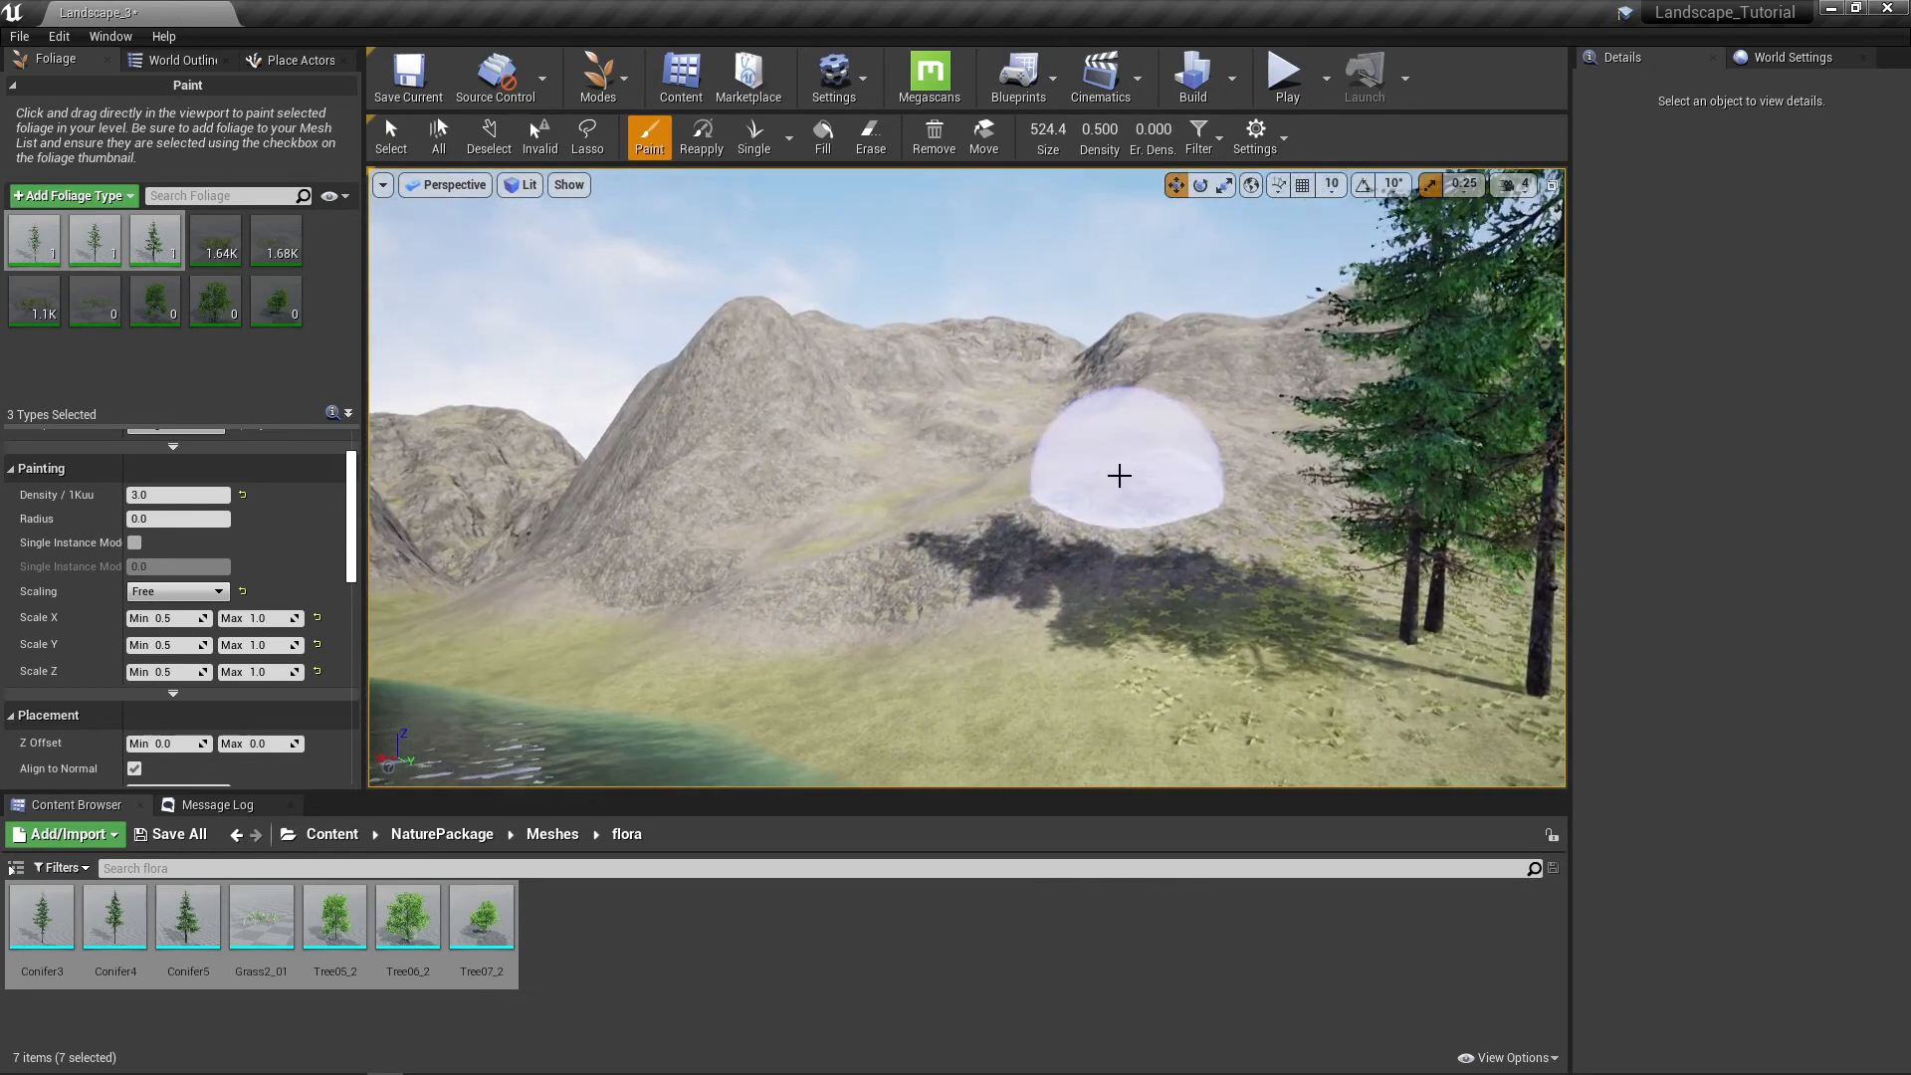
click(734, 477)
mouse_move(887, 533)
right_down()
mouse_move(941, 528)
mouse_move(726, 522)
mouse_move(702, 496)
right_up()
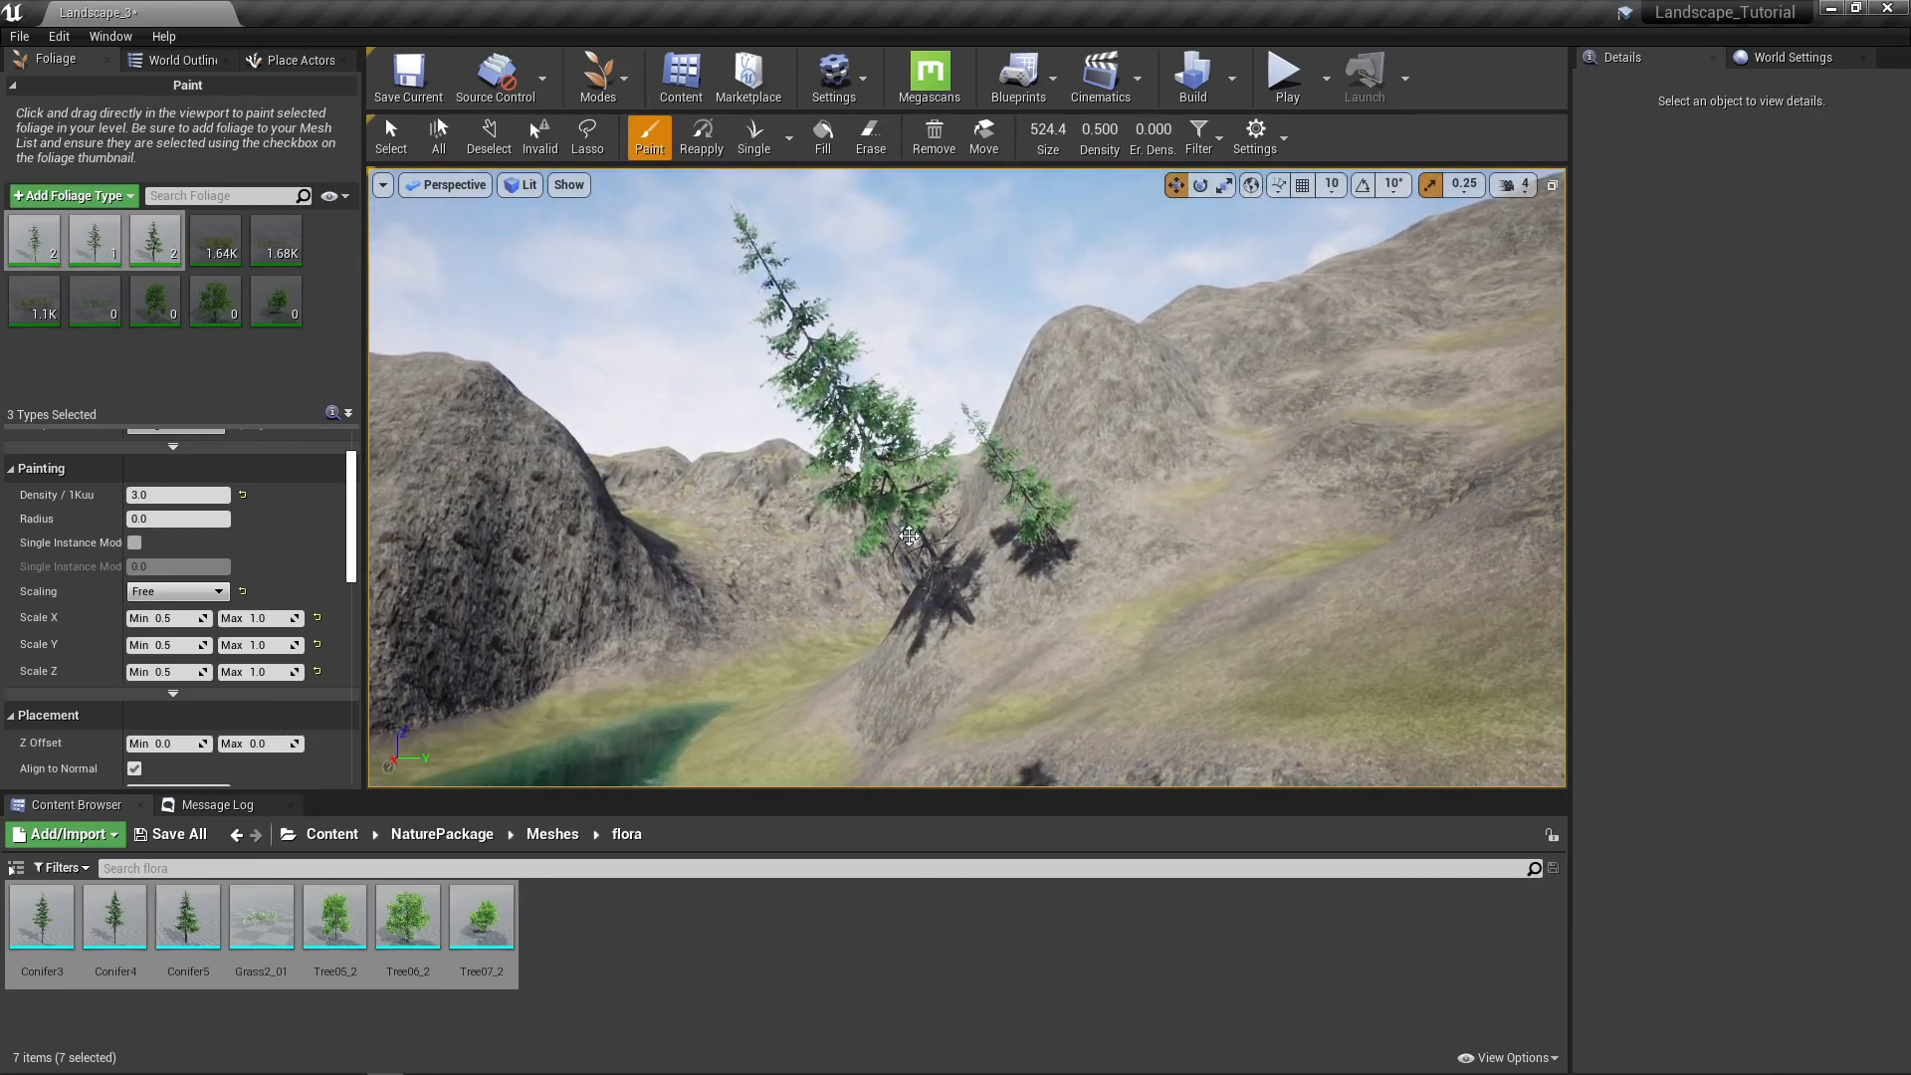
key(ctrl+z)
Step: Set the maximum ground slope angle of the three conifer types to 10 in the placement settings
scroll(189, 611, down, 2)
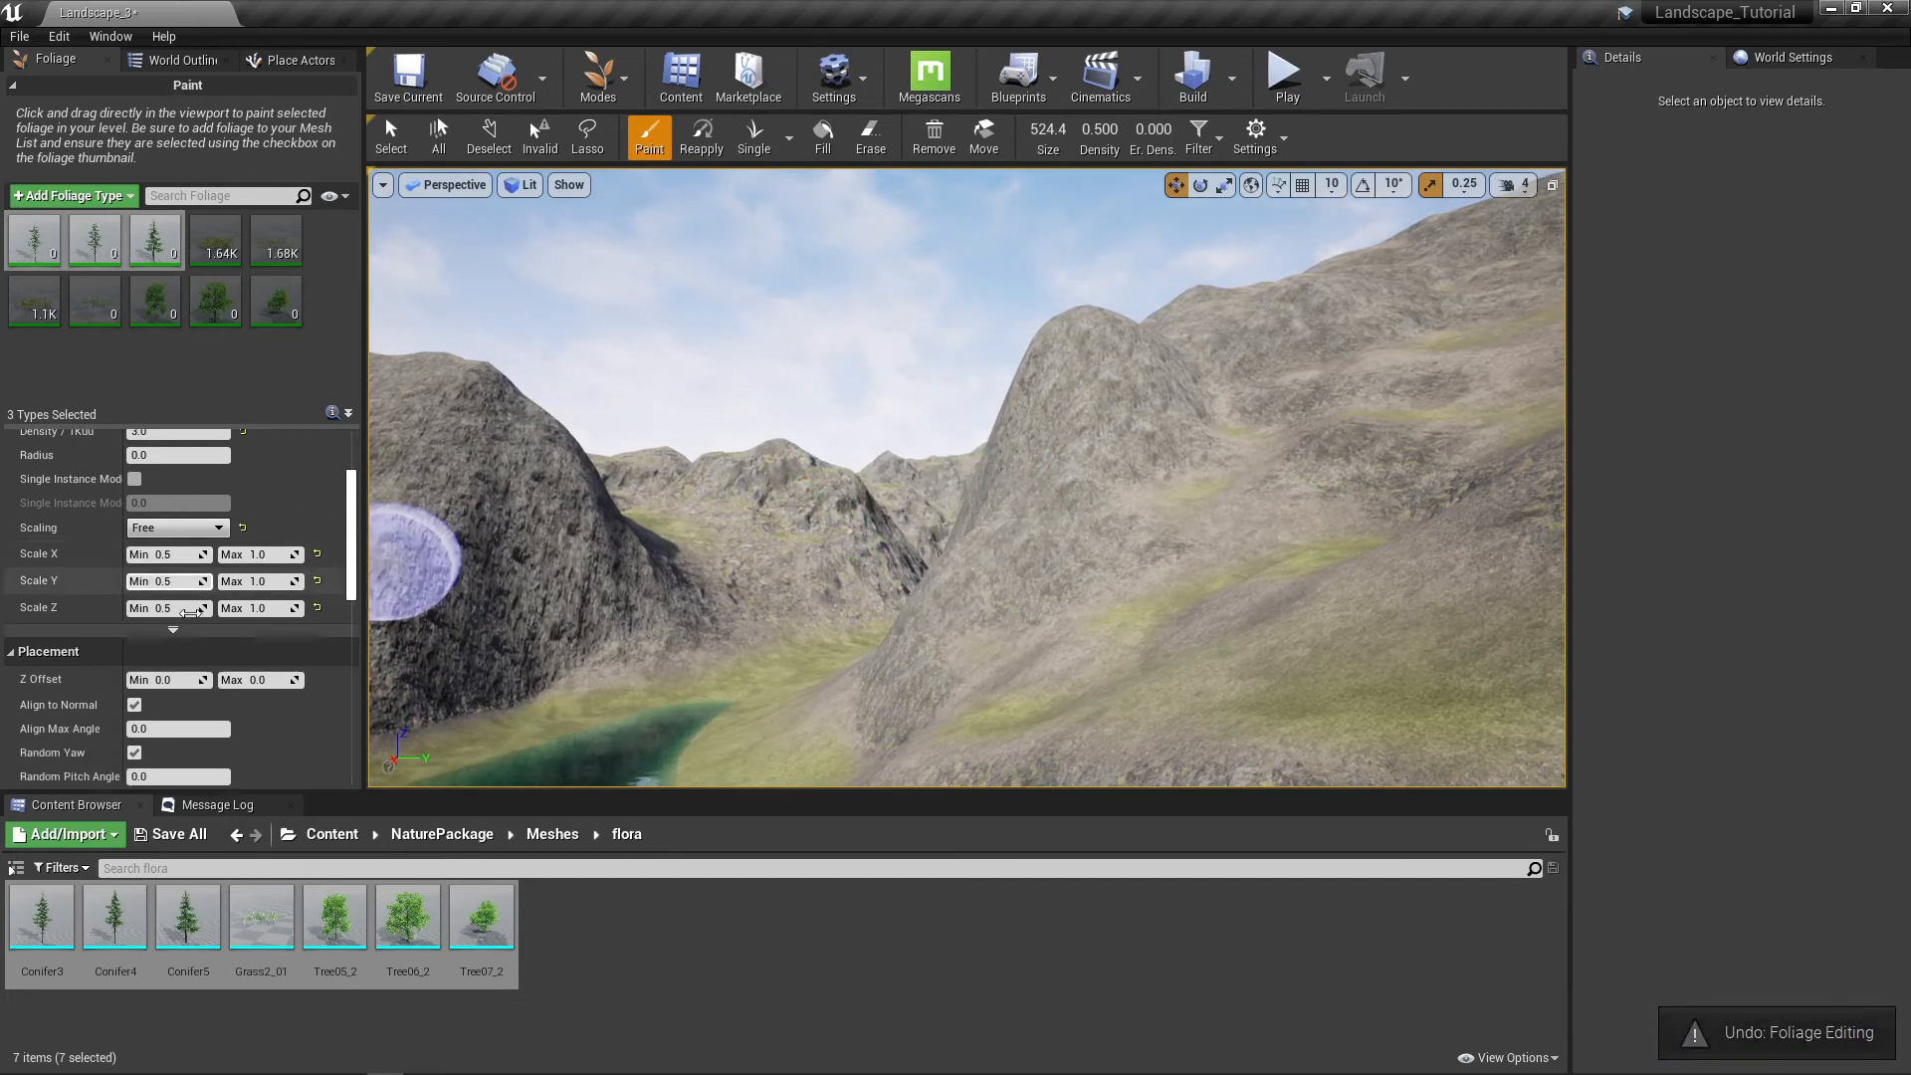
scroll(189, 611, down, 3)
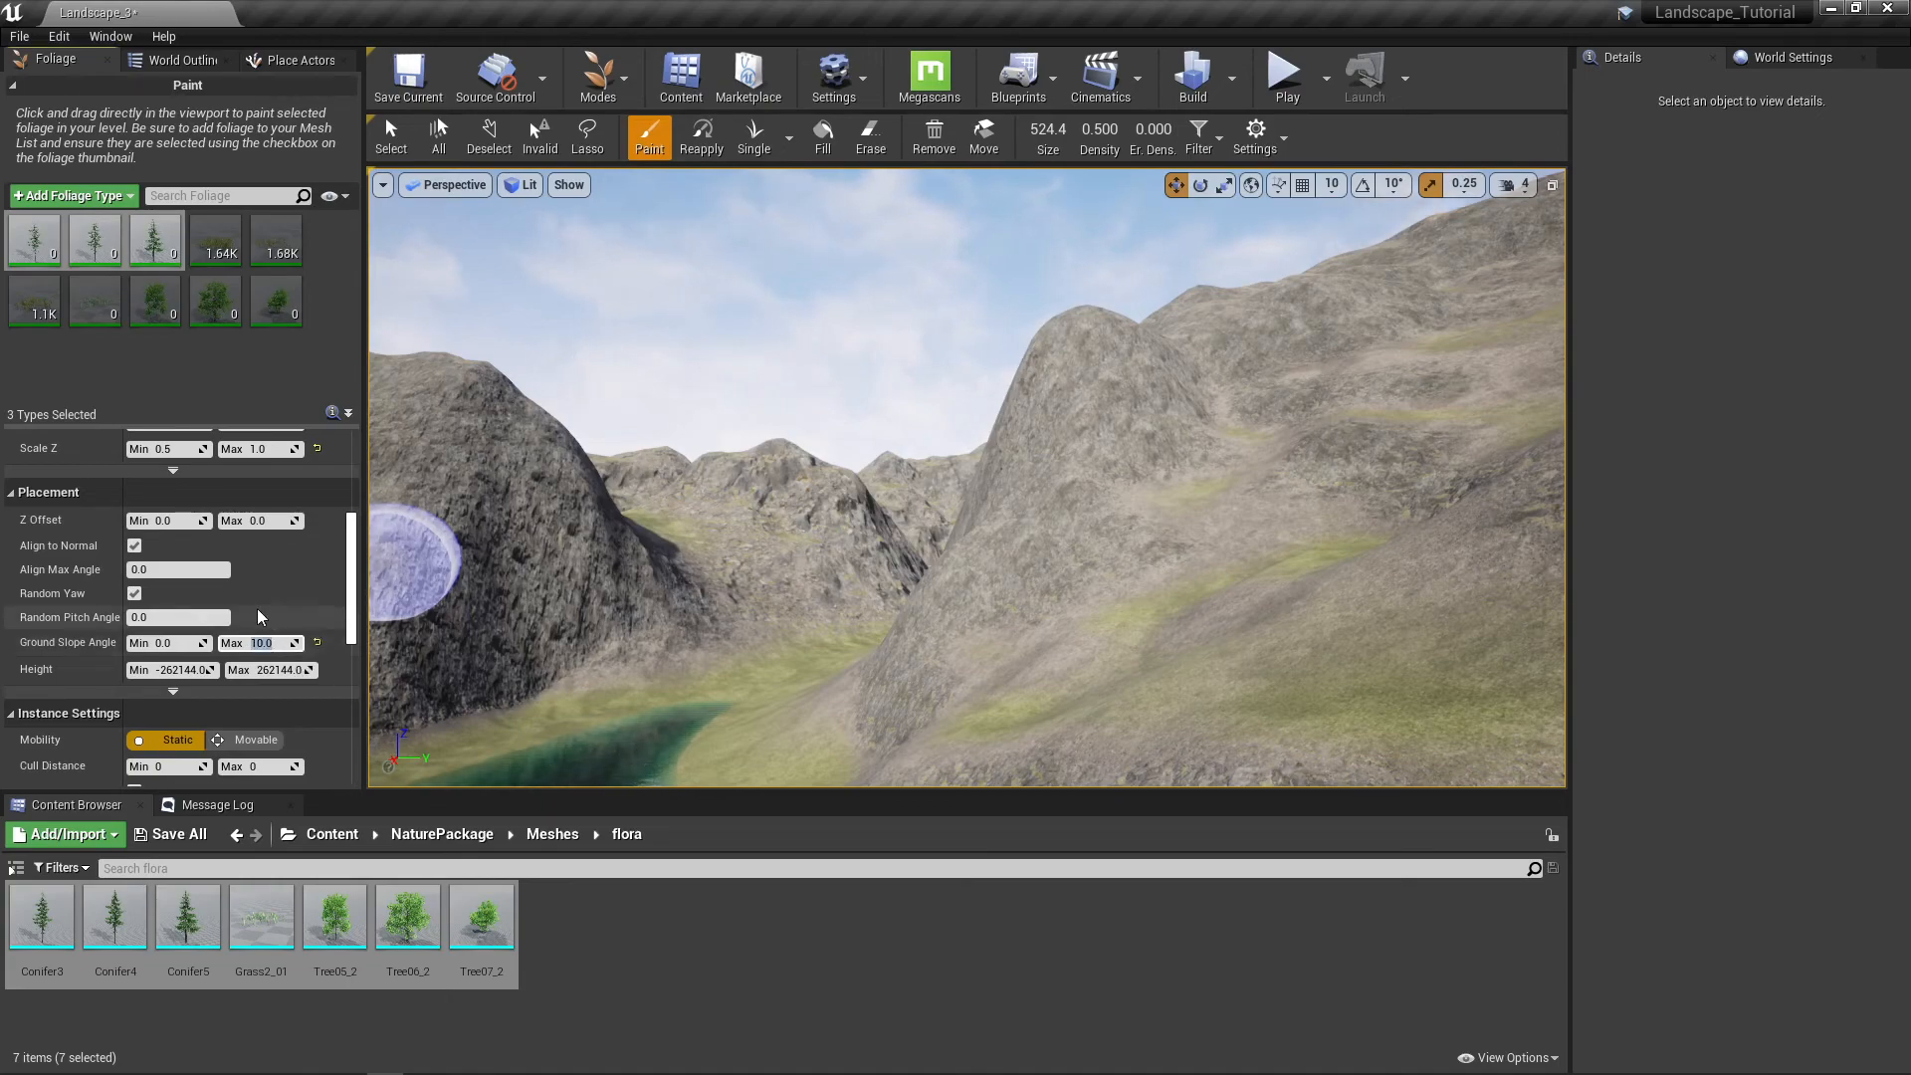
Step: Paint a cluster of conifers on the grassy shore beside the floating checkered platform
right_drag(683, 580, 1204, 647)
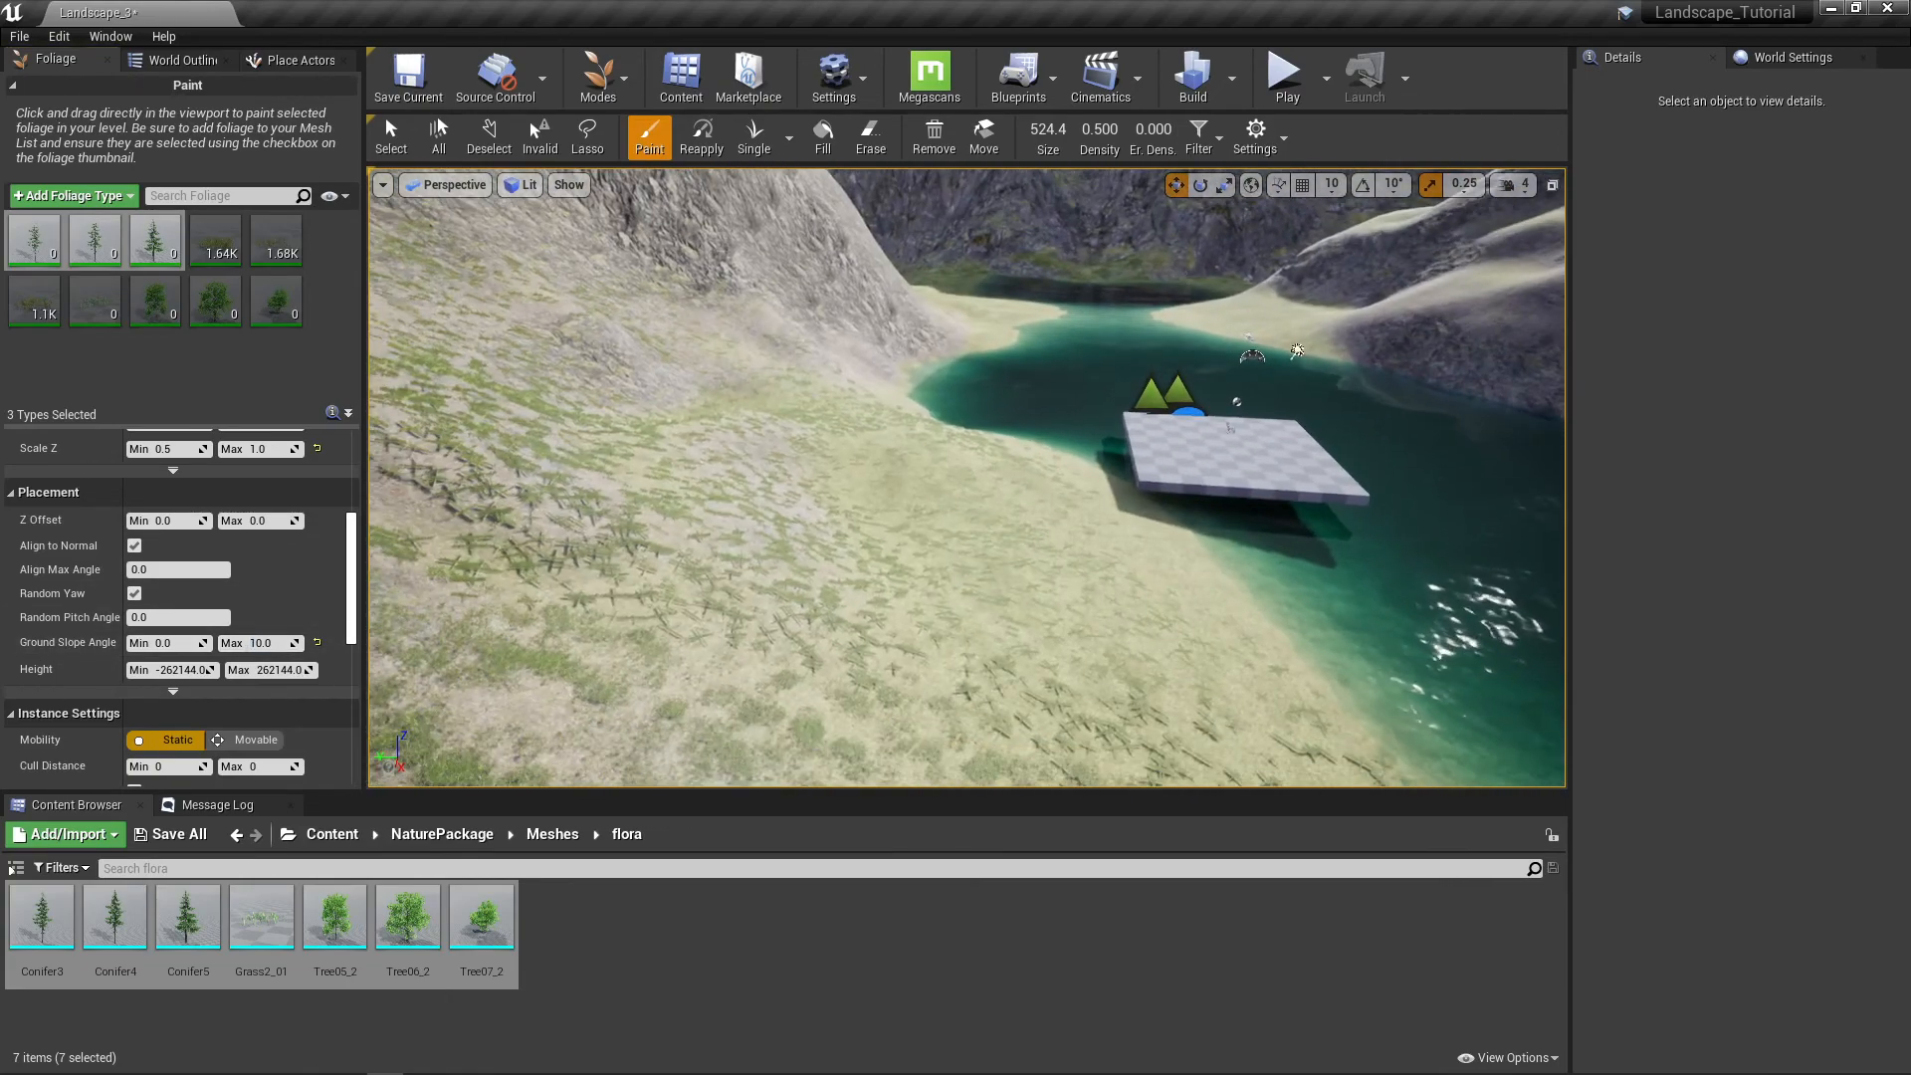
click(955, 545)
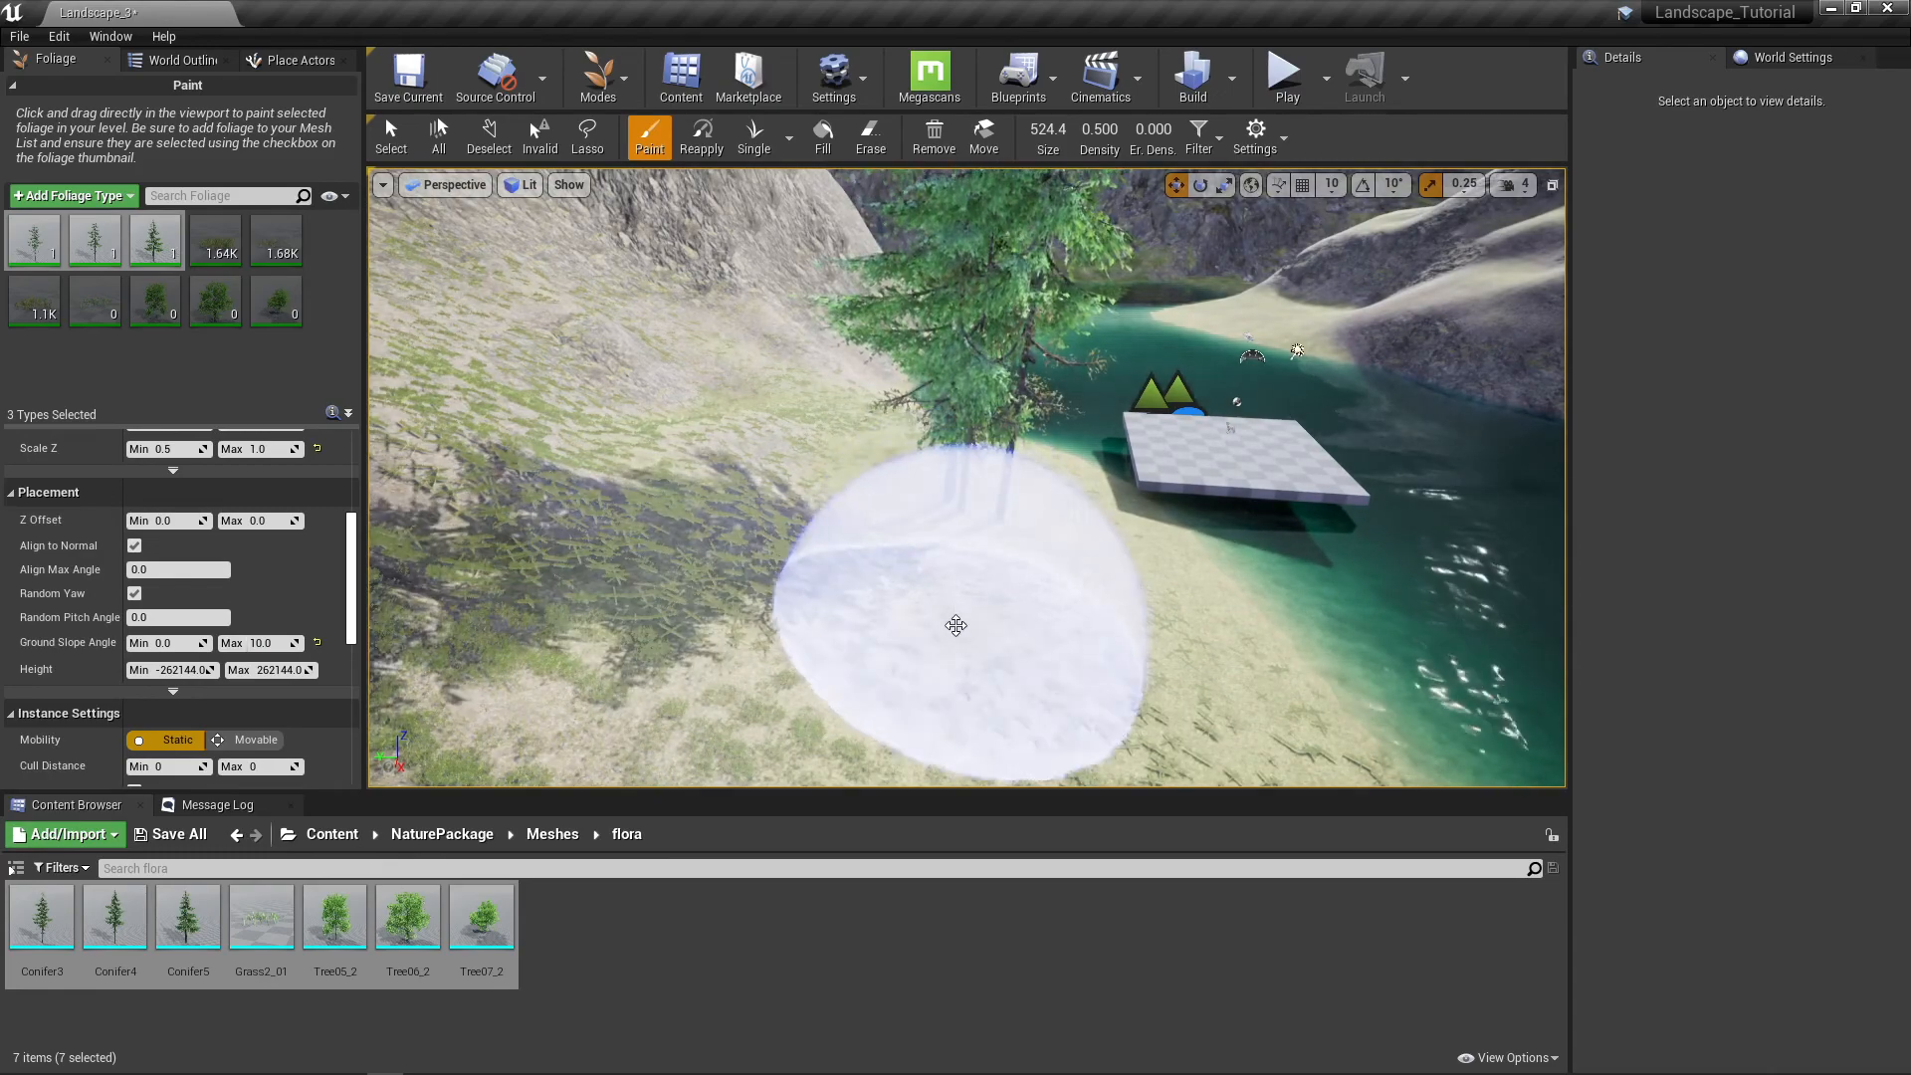
right_drag(956, 625, 876, 602)
click(1199, 687)
Step: Paint more conifer clusters on the far shore of the lake and on the sandy bank by the narrow inlet
right_drag(1194, 688, 597, 677)
right_drag(1103, 633, 856, 628)
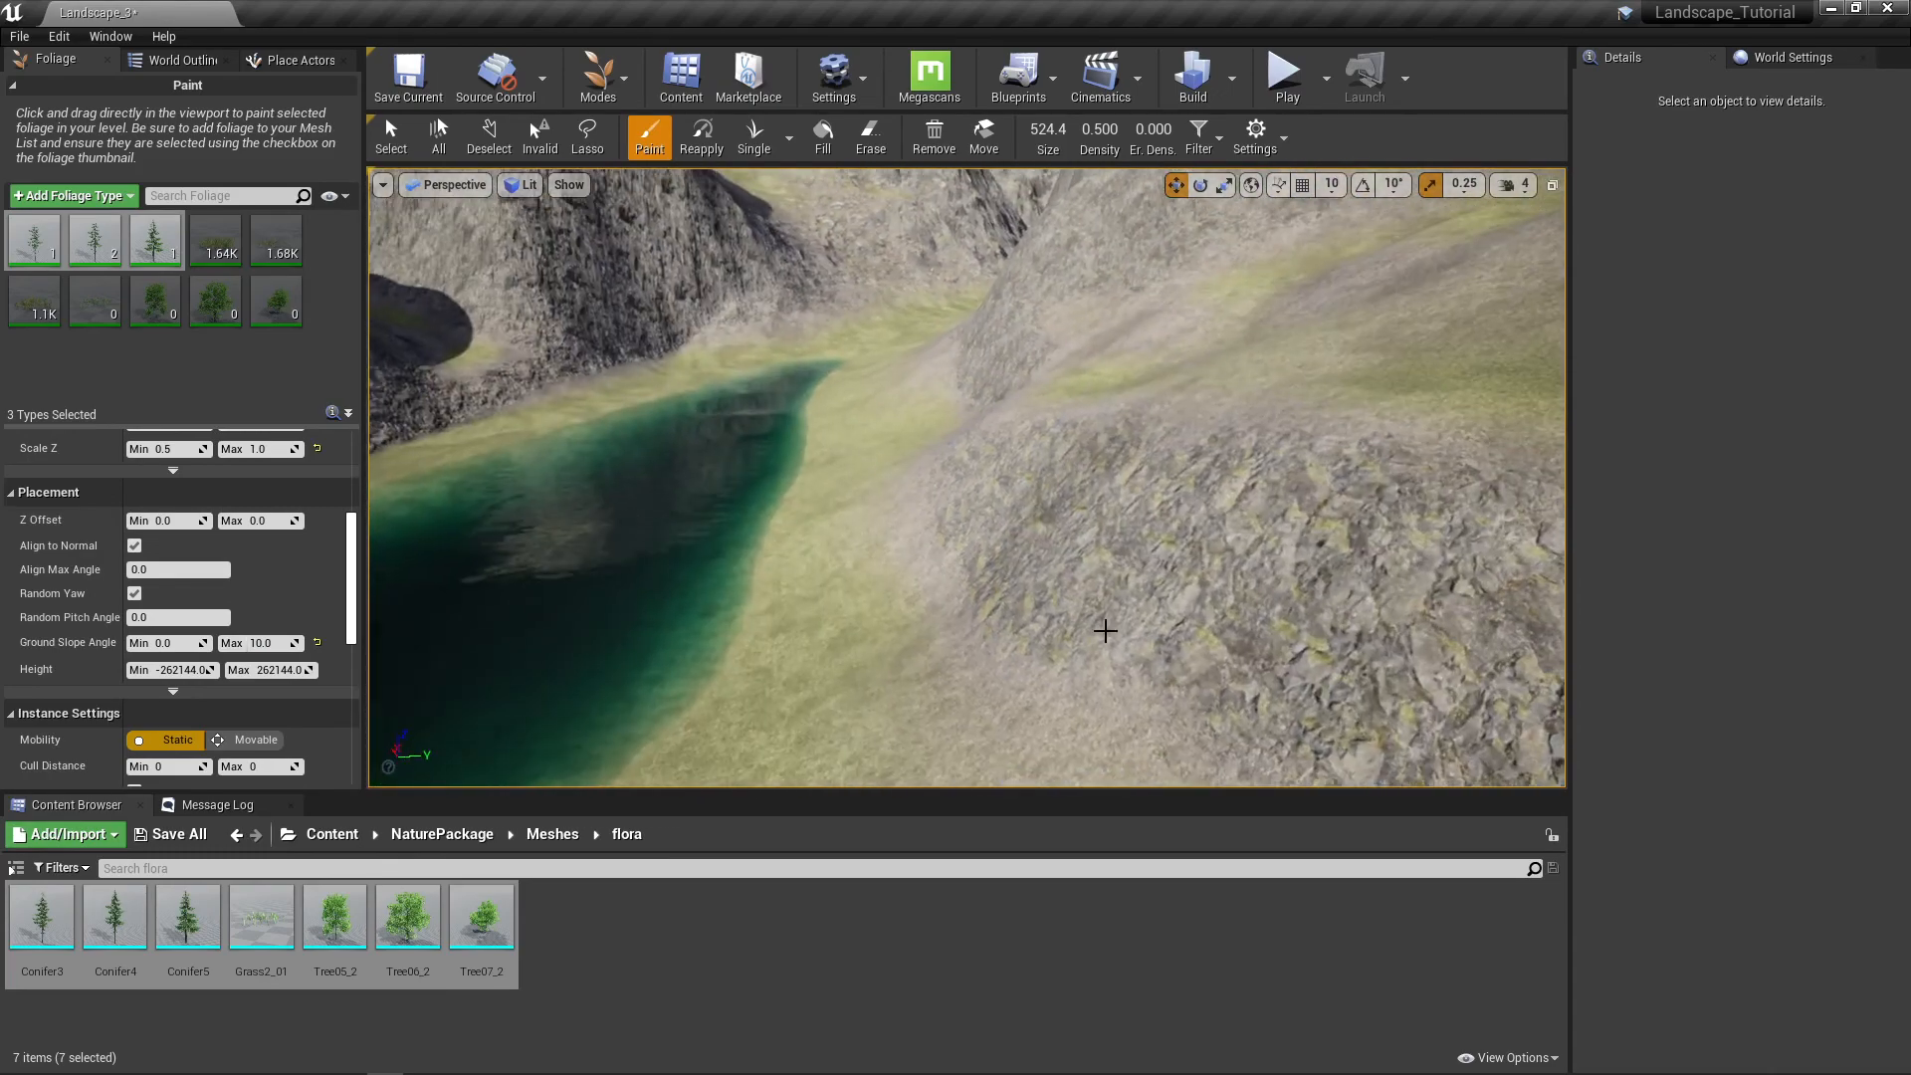
right_drag(1208, 563, 1152, 469)
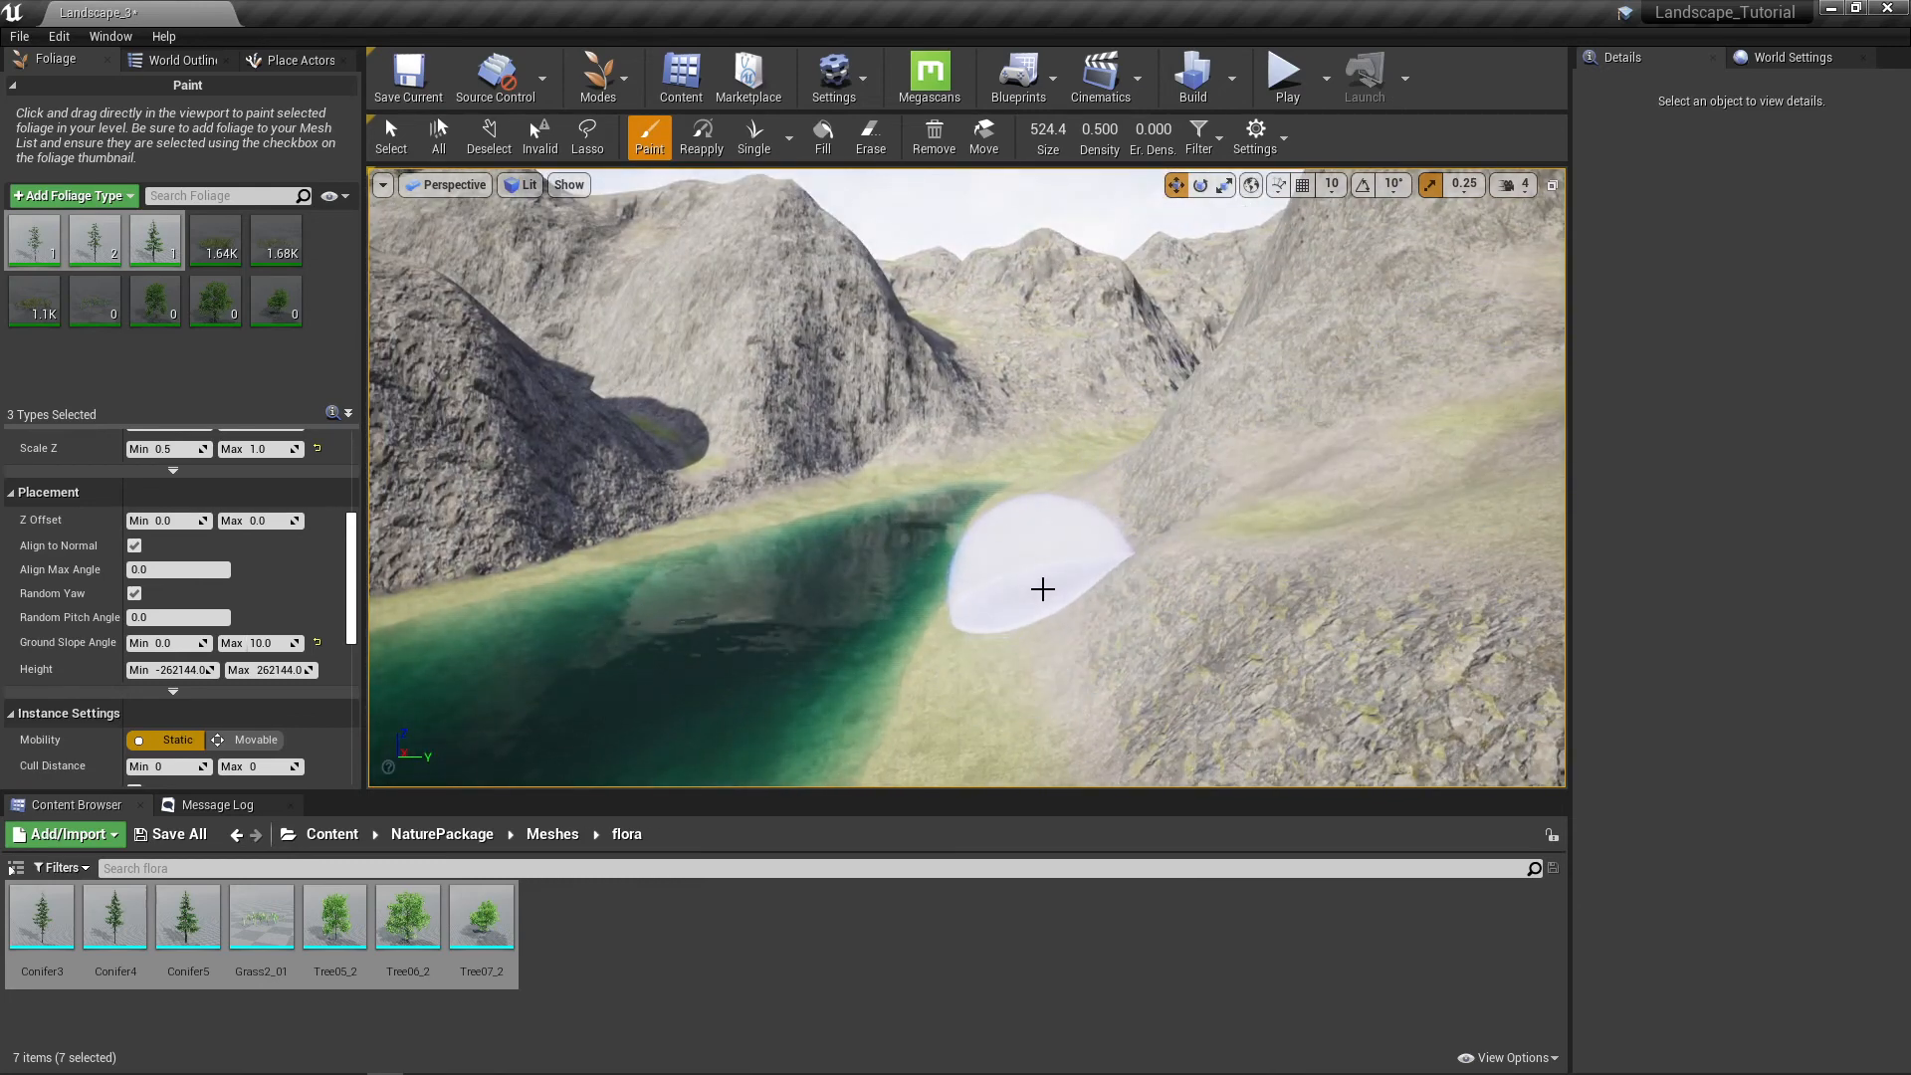
mouse_move(1096, 704)
right_down()
mouse_move(1093, 727)
mouse_move(1130, 734)
mouse_move(1543, 742)
mouse_move(1561, 782)
mouse_move(1553, 744)
right_up()
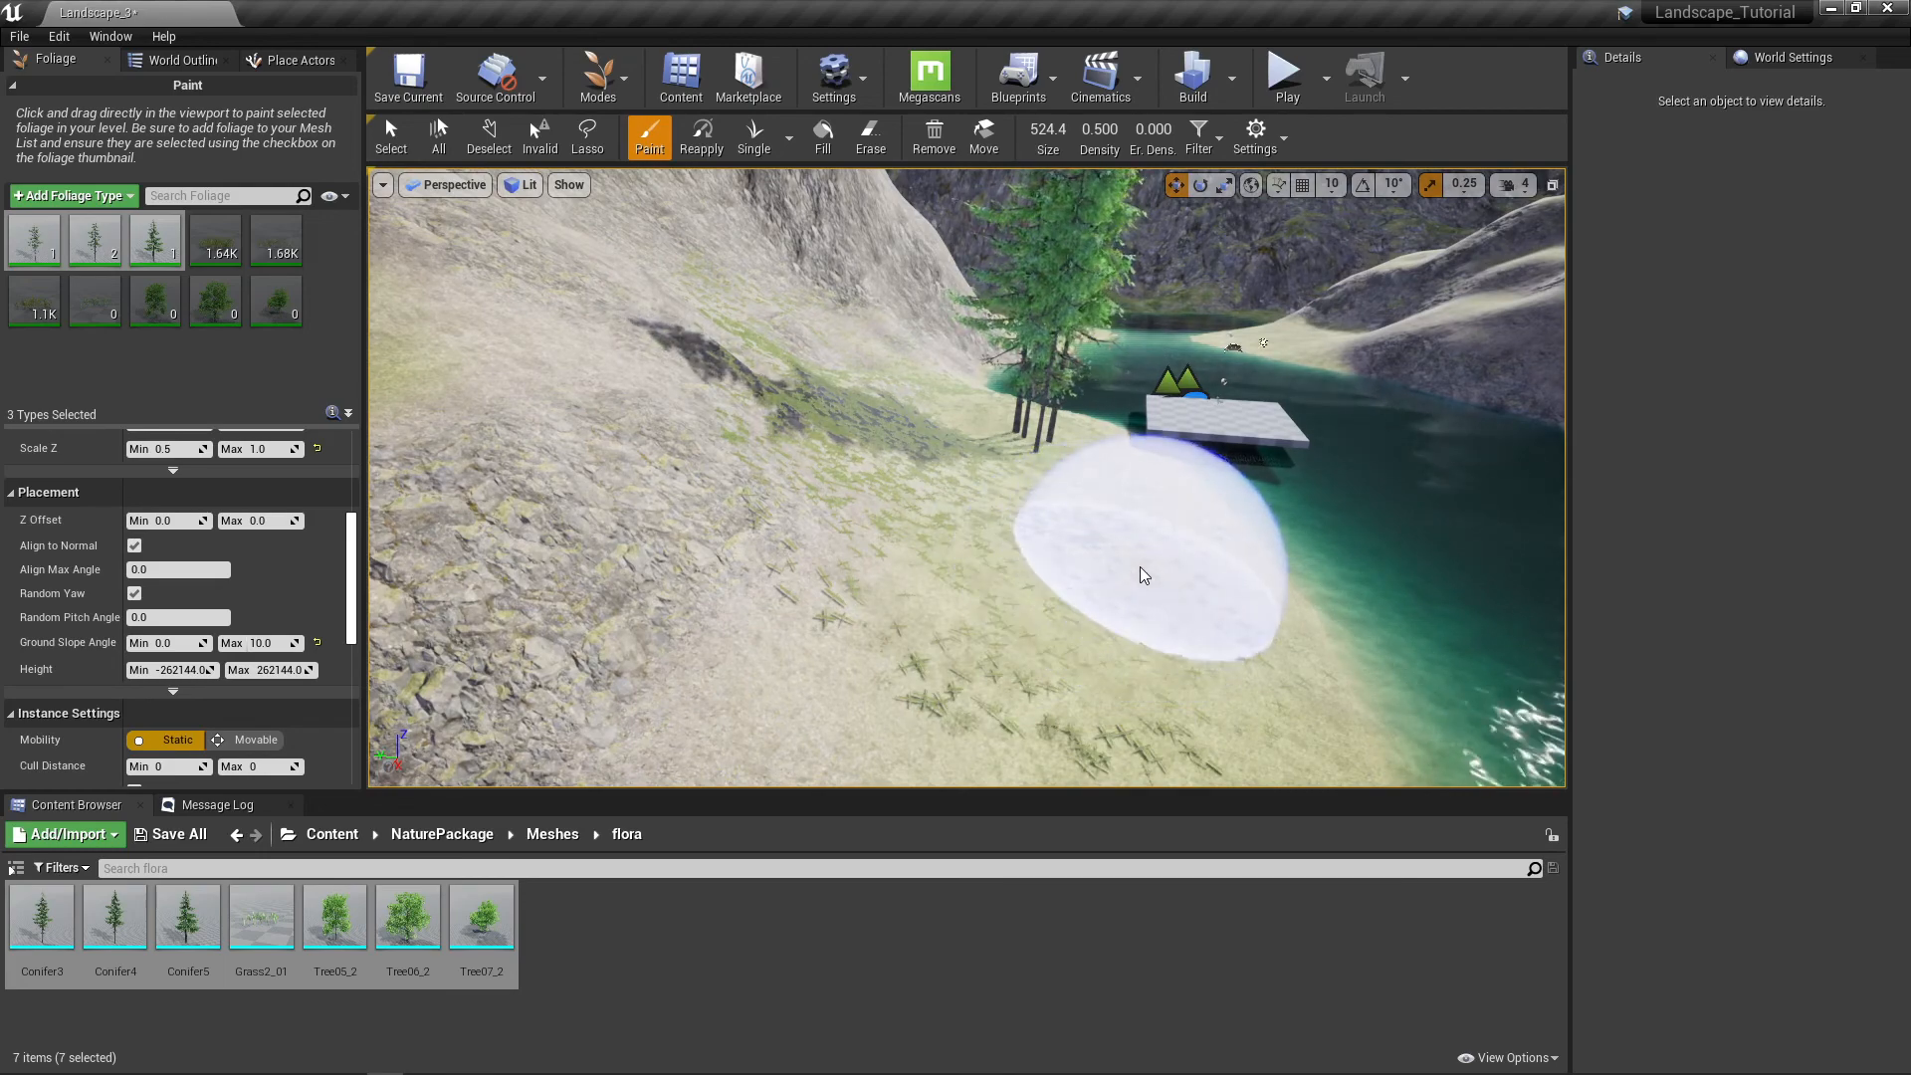
mouse_move(1139, 565)
right_down()
mouse_move(1314, 582)
mouse_move(1294, 578)
right_up()
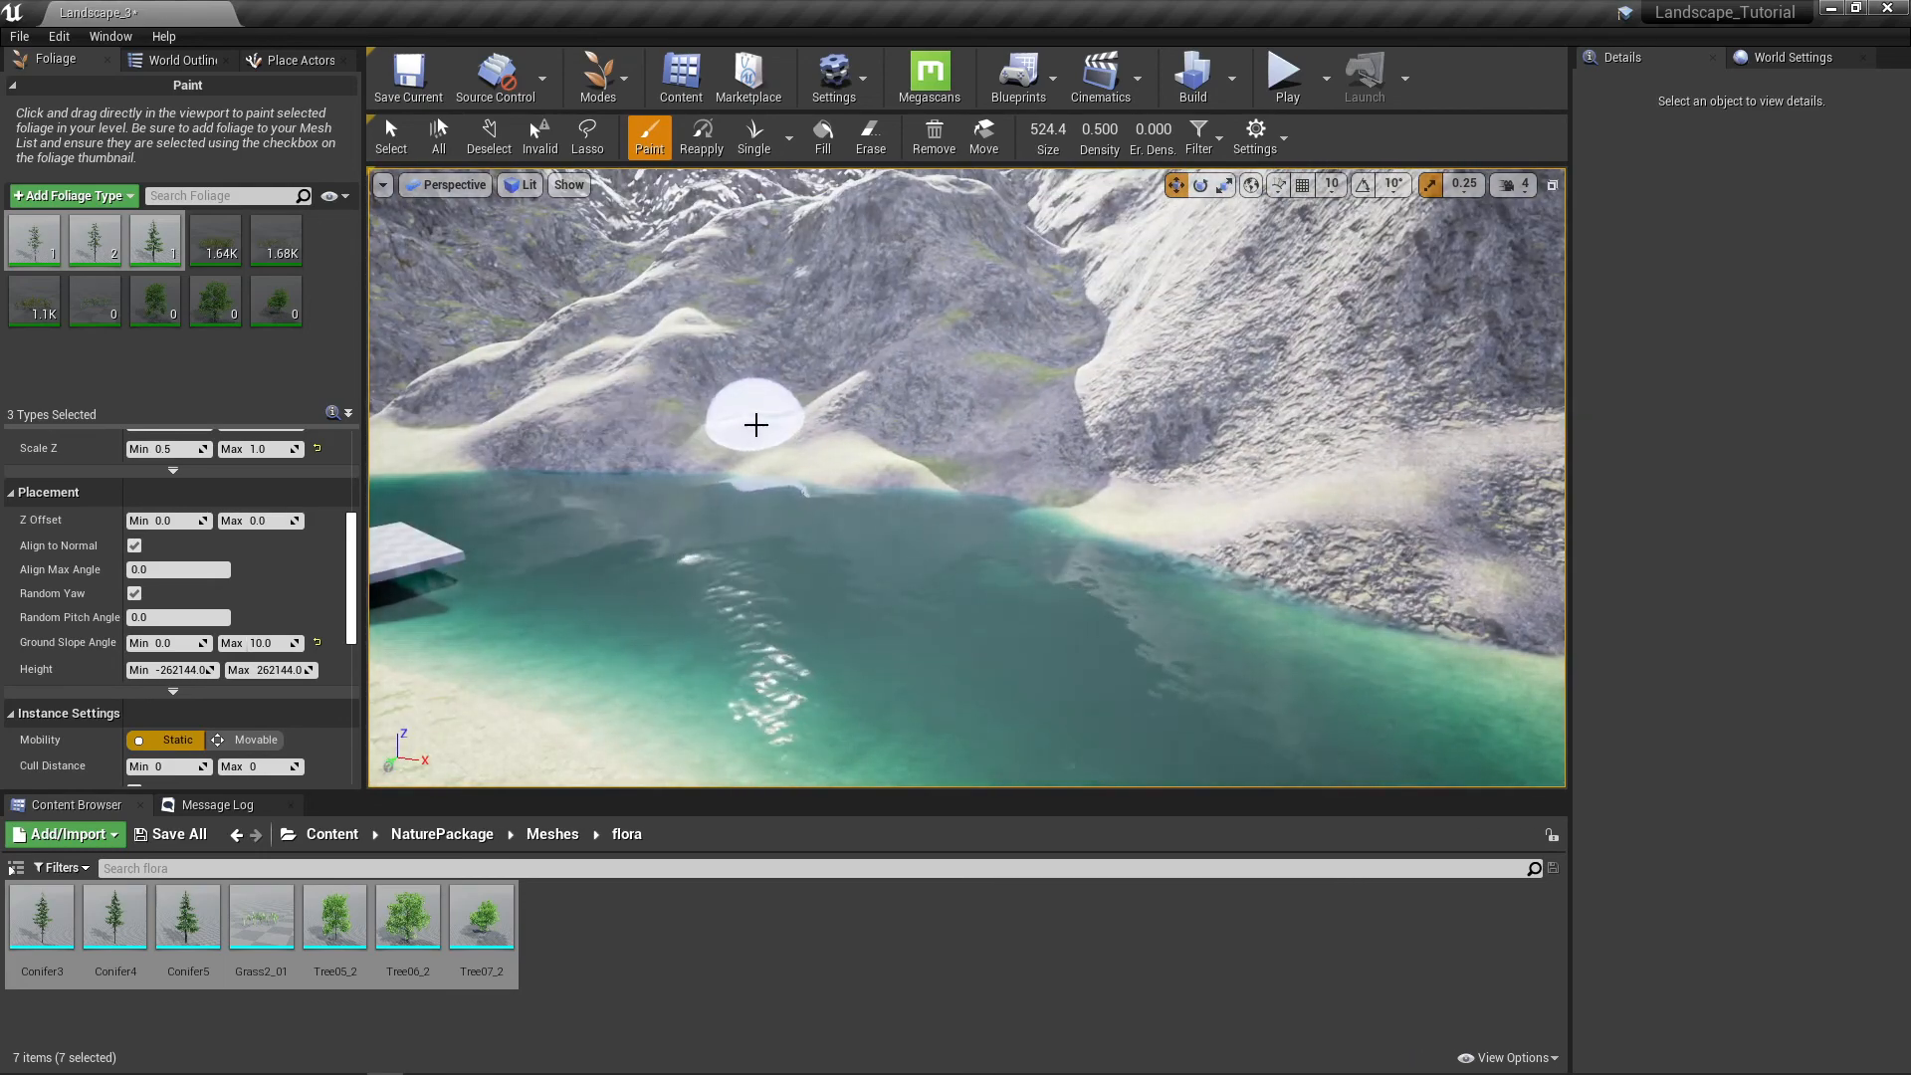
click(754, 423)
mouse_move(857, 461)
right_down()
mouse_move(408, 435)
mouse_move(821, 452)
mouse_move(617, 393)
mouse_move(438, 385)
mouse_move(444, 423)
mouse_move(388, 374)
mouse_move(518, 486)
right_up()
key(w)
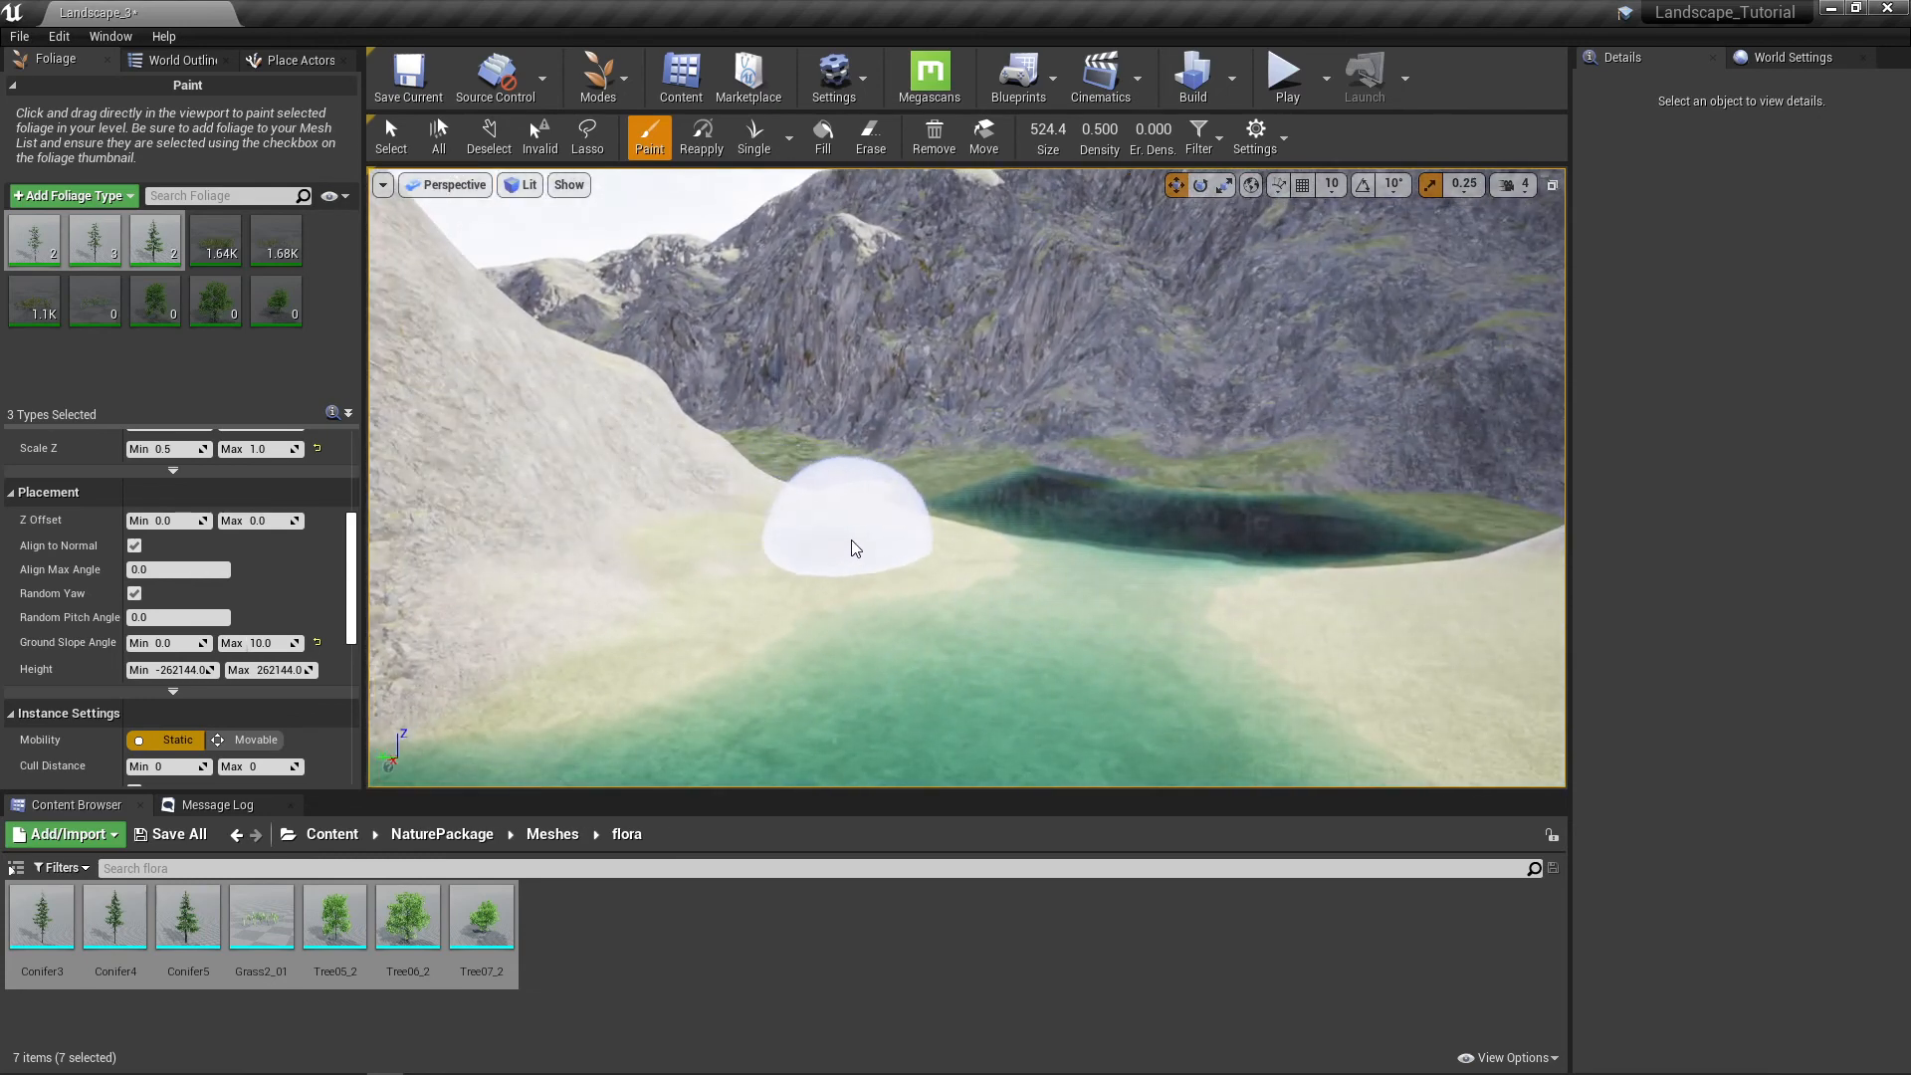
click(868, 545)
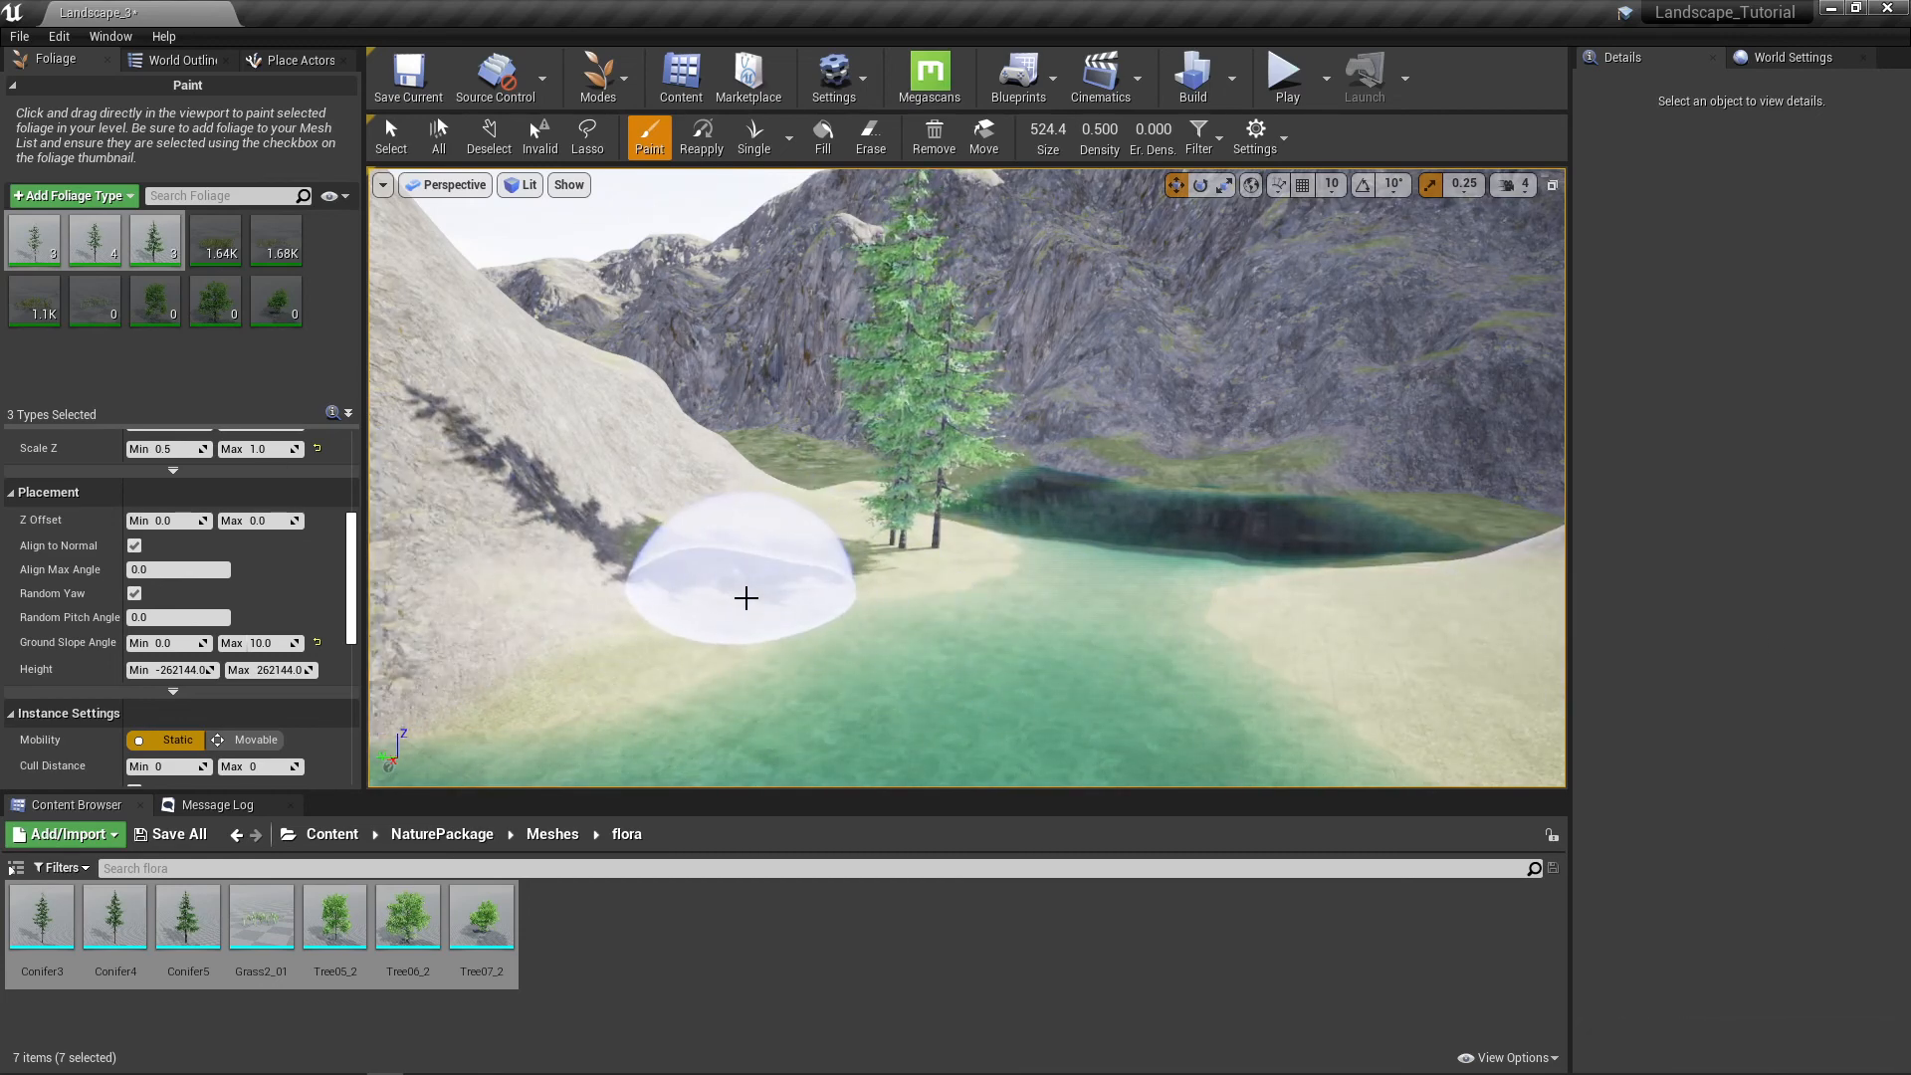
click(775, 550)
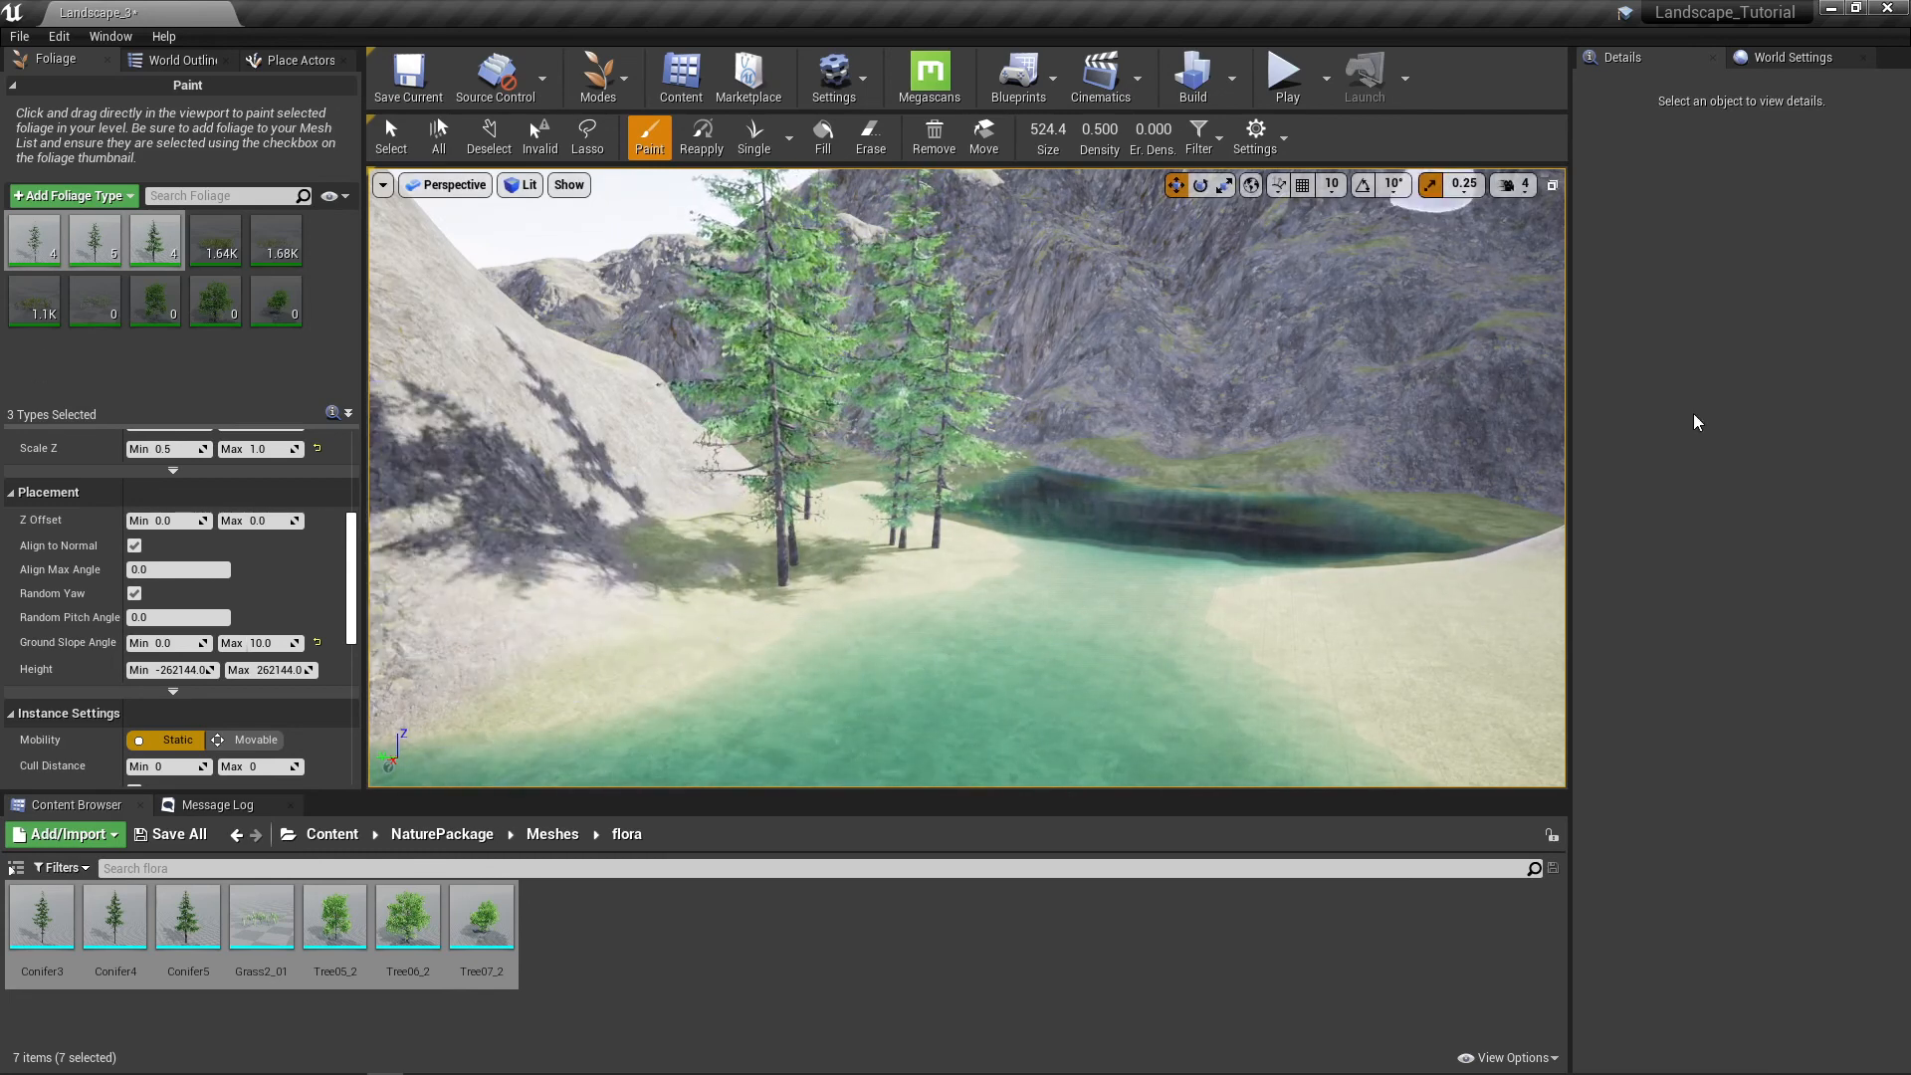
Step: Play-test the level by running the character through the conifers and along the grassy lakeshore, and end the session
mouse_move(1186, 618)
right_down()
mouse_move(856, 618)
mouse_move(737, 597)
mouse_move(1036, 625)
mouse_move(1175, 611)
right_up()
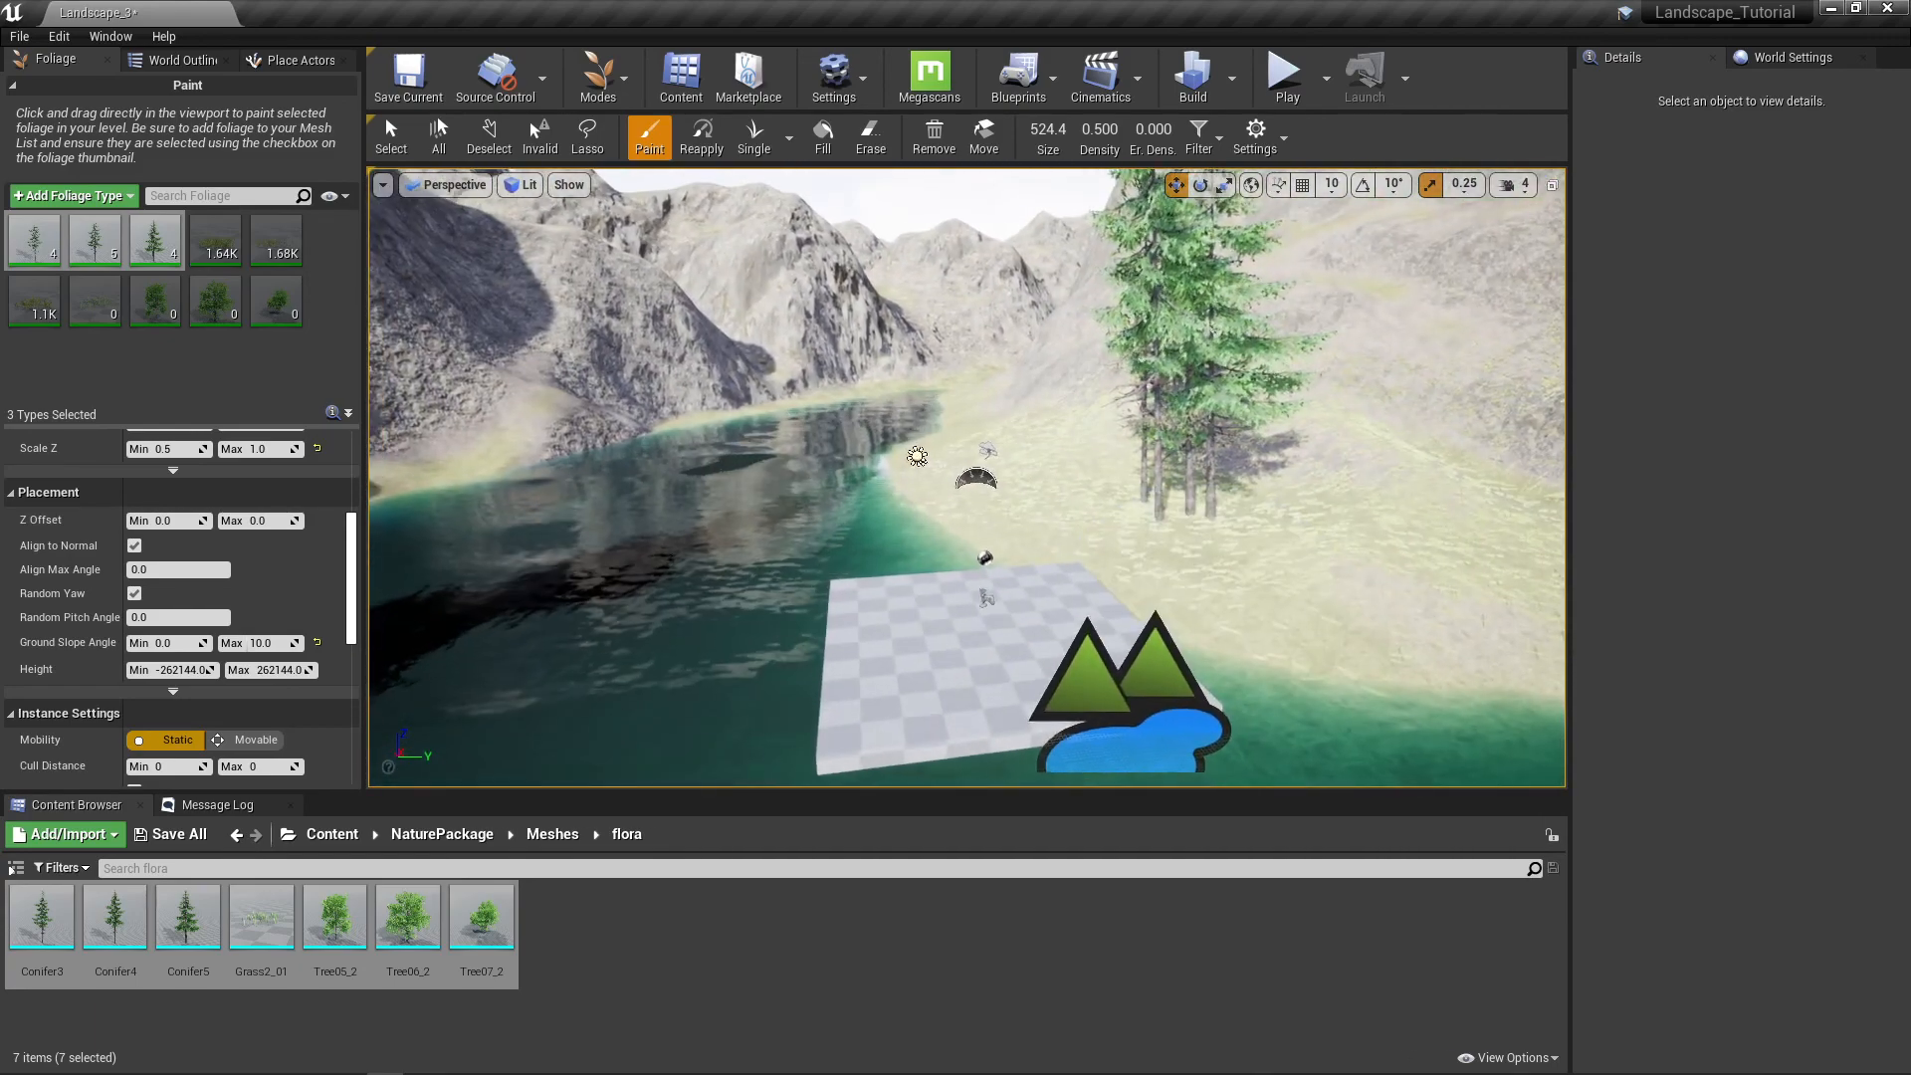
click(1284, 74)
click(1090, 562)
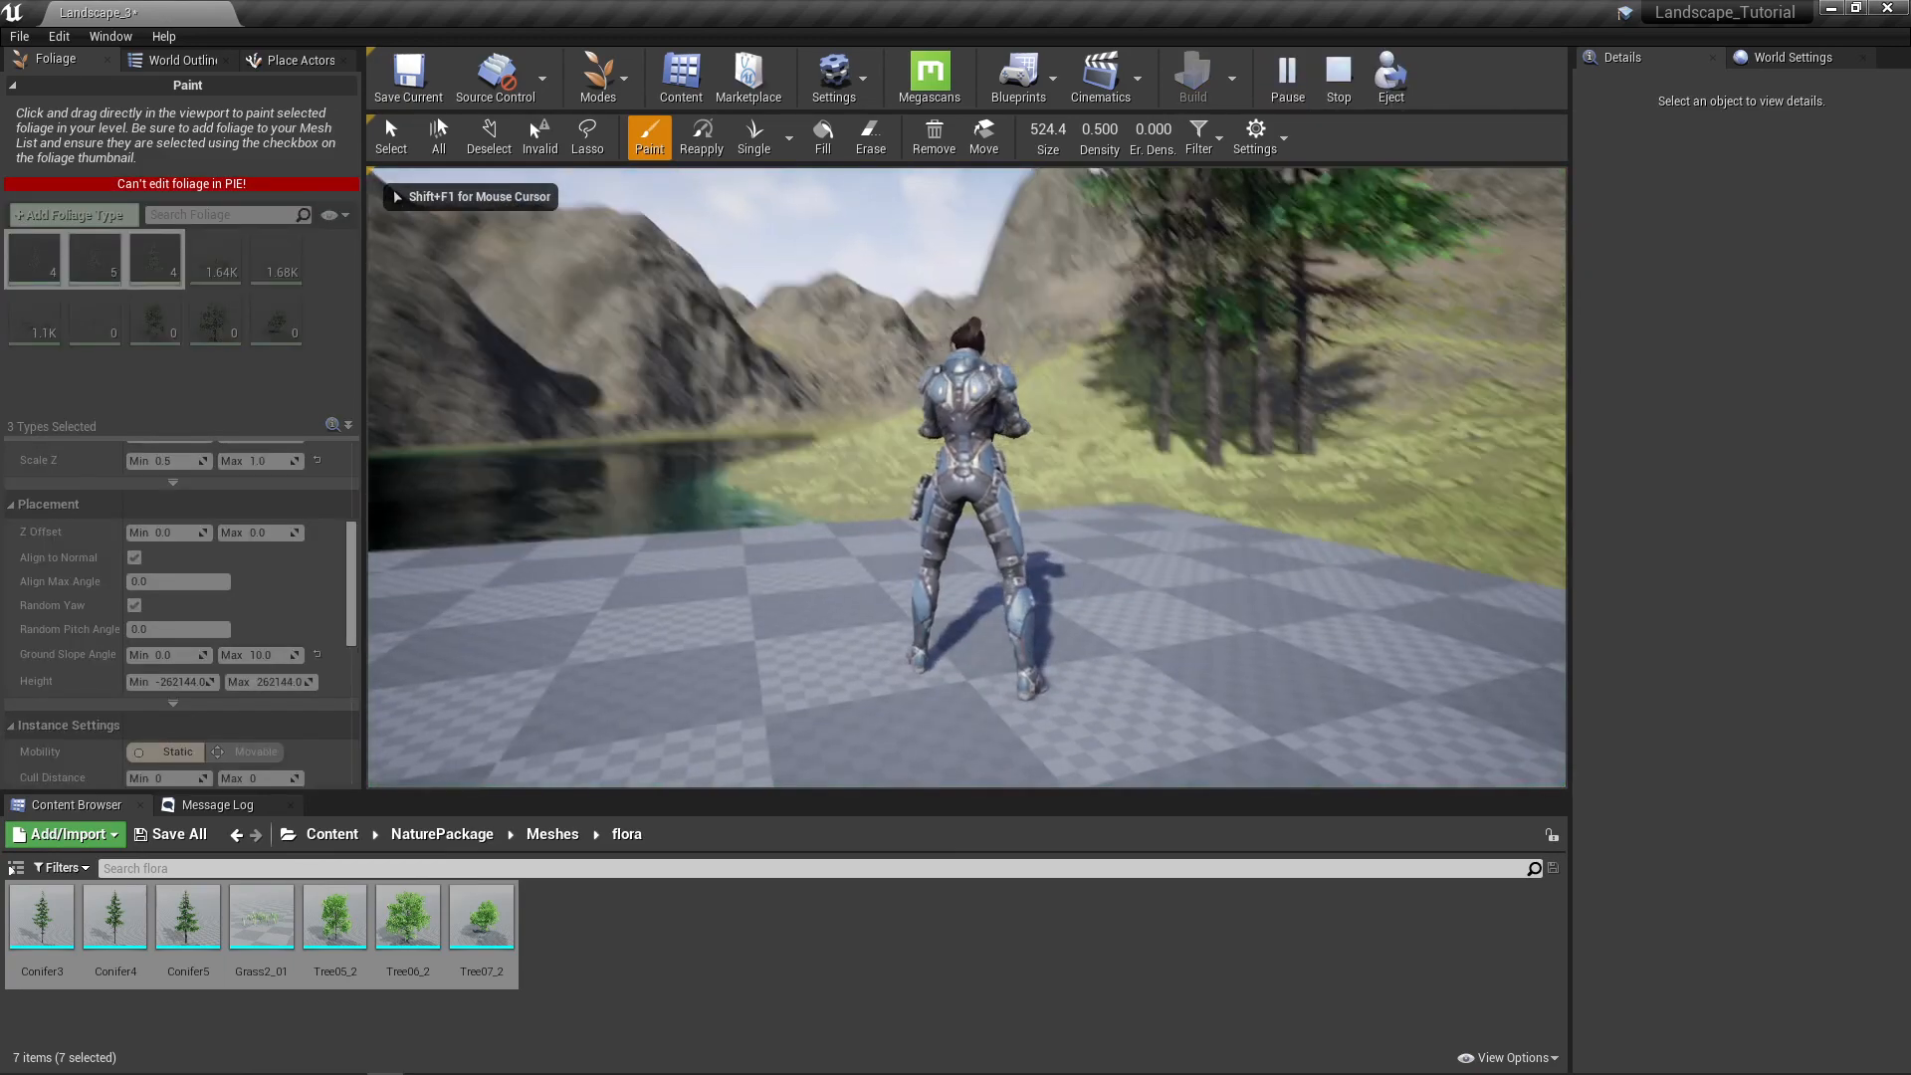
key(w)
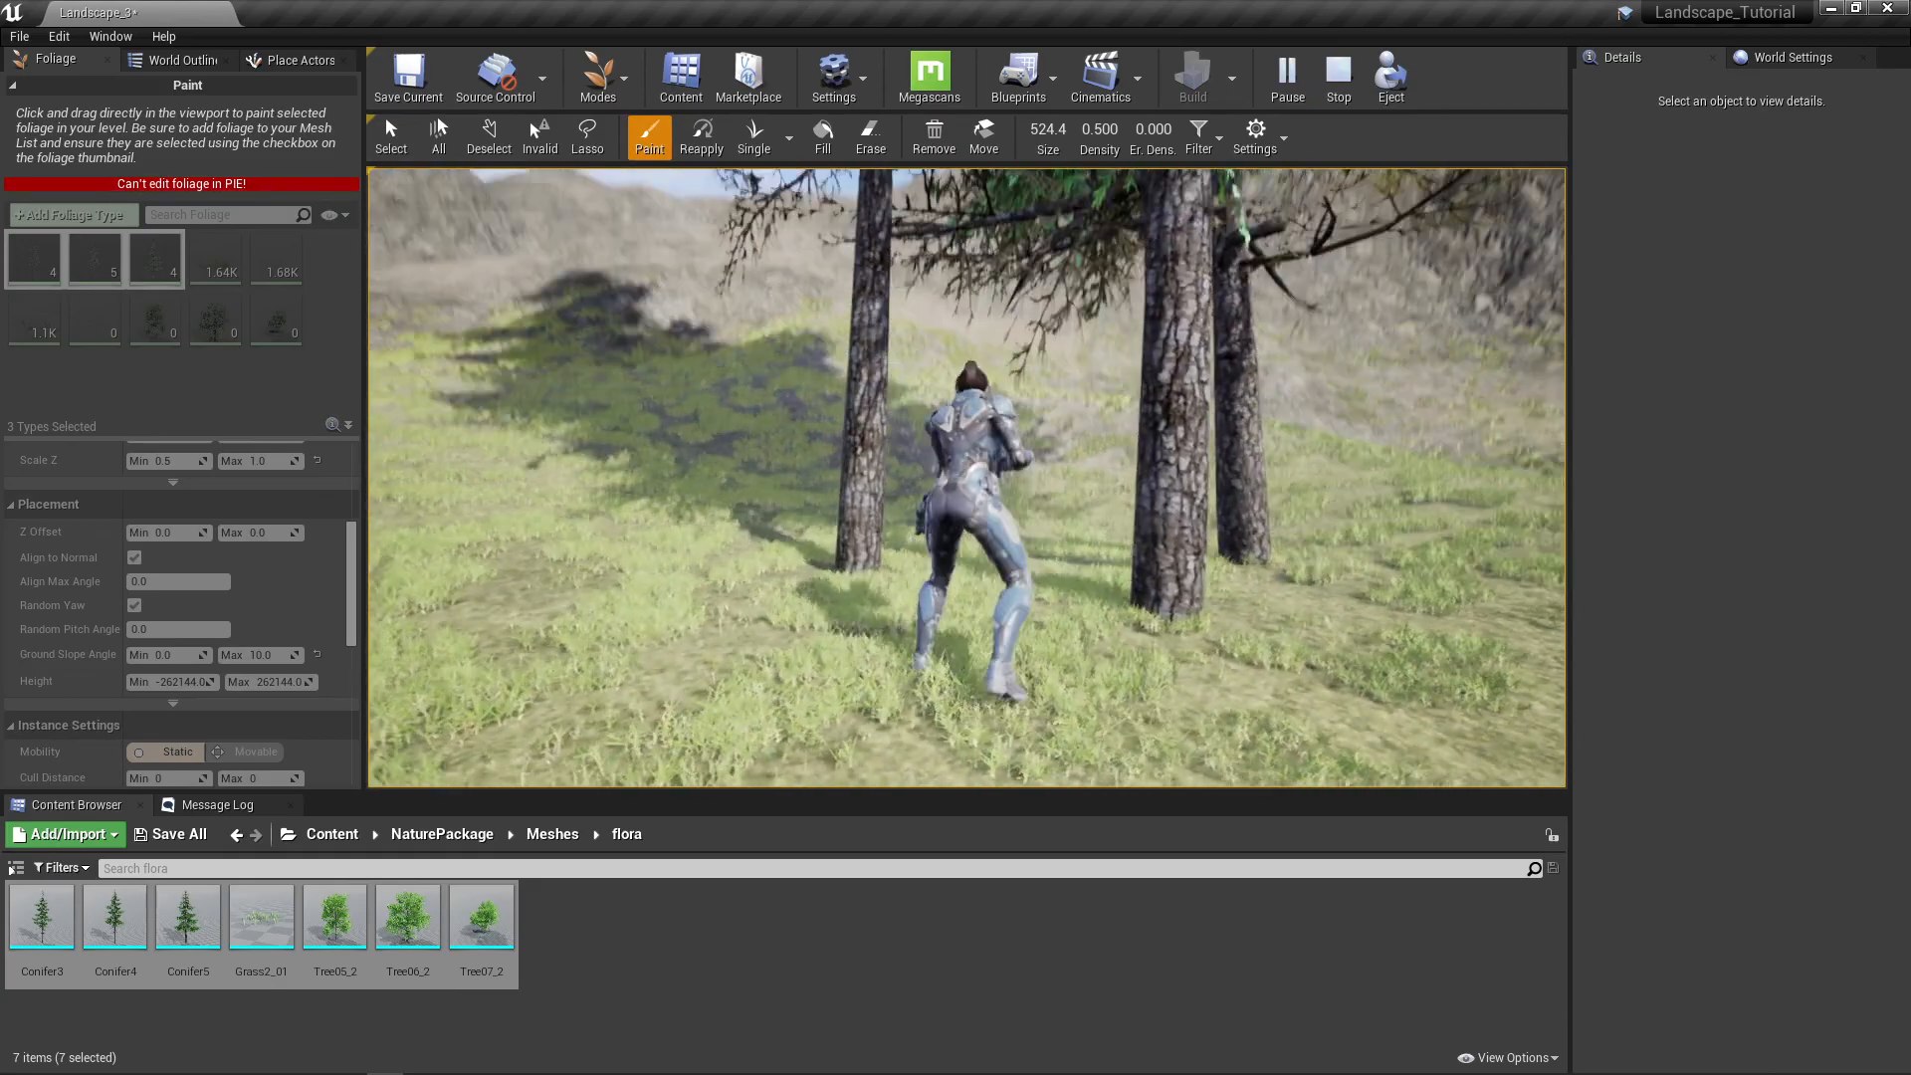
key(w)
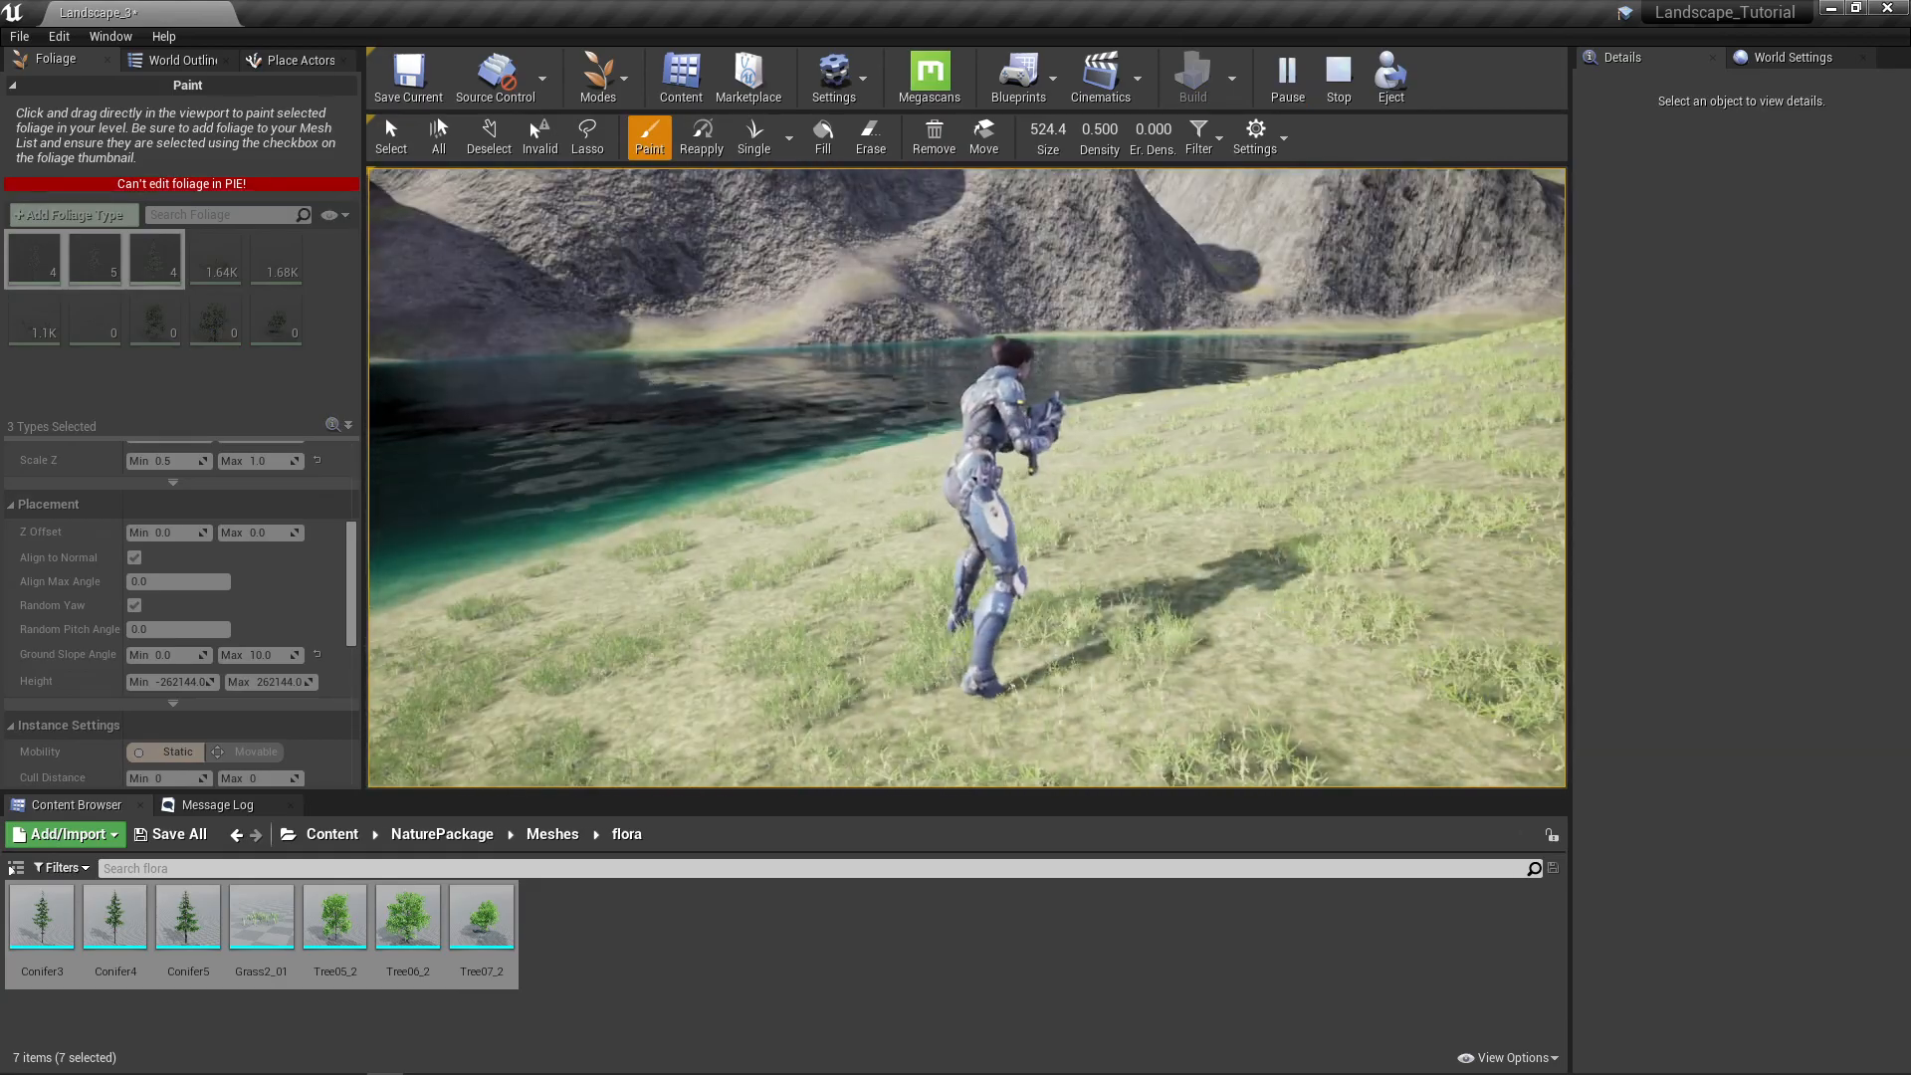
key(w)
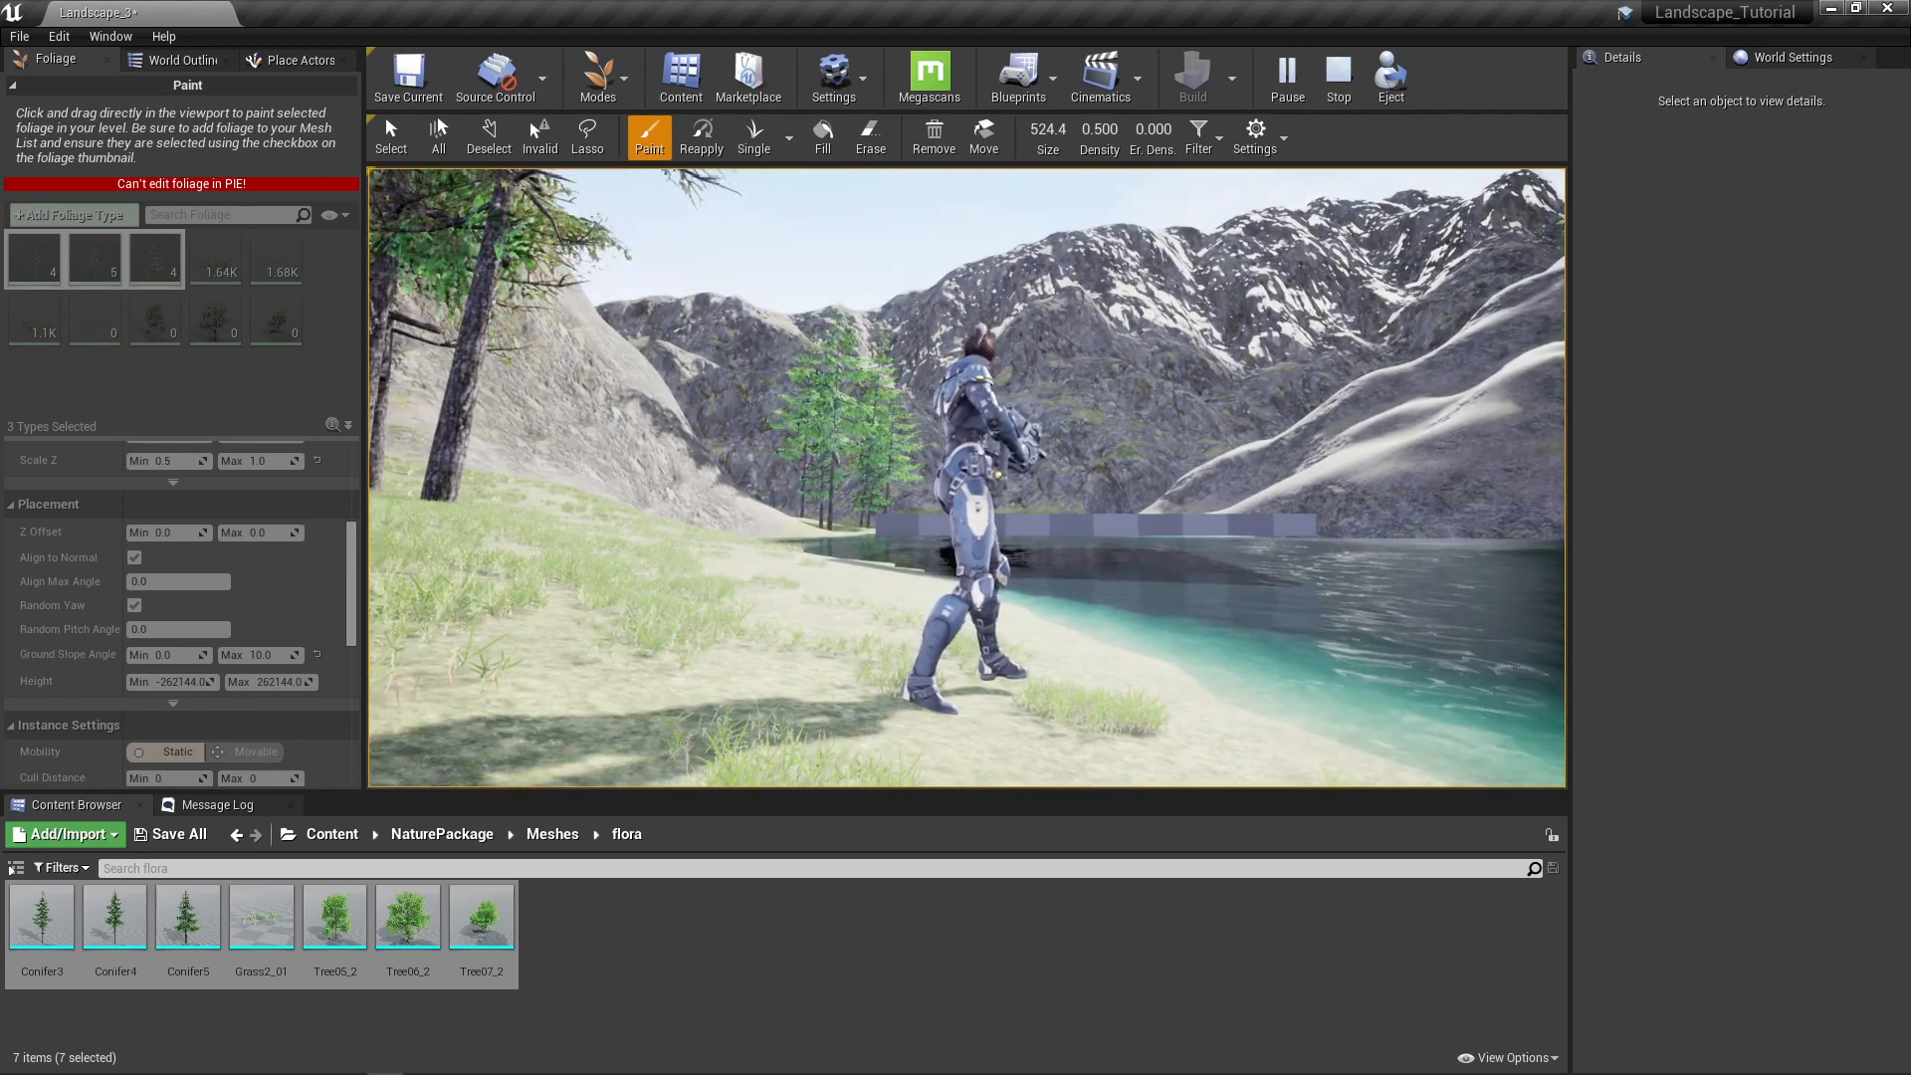
key(Escape)
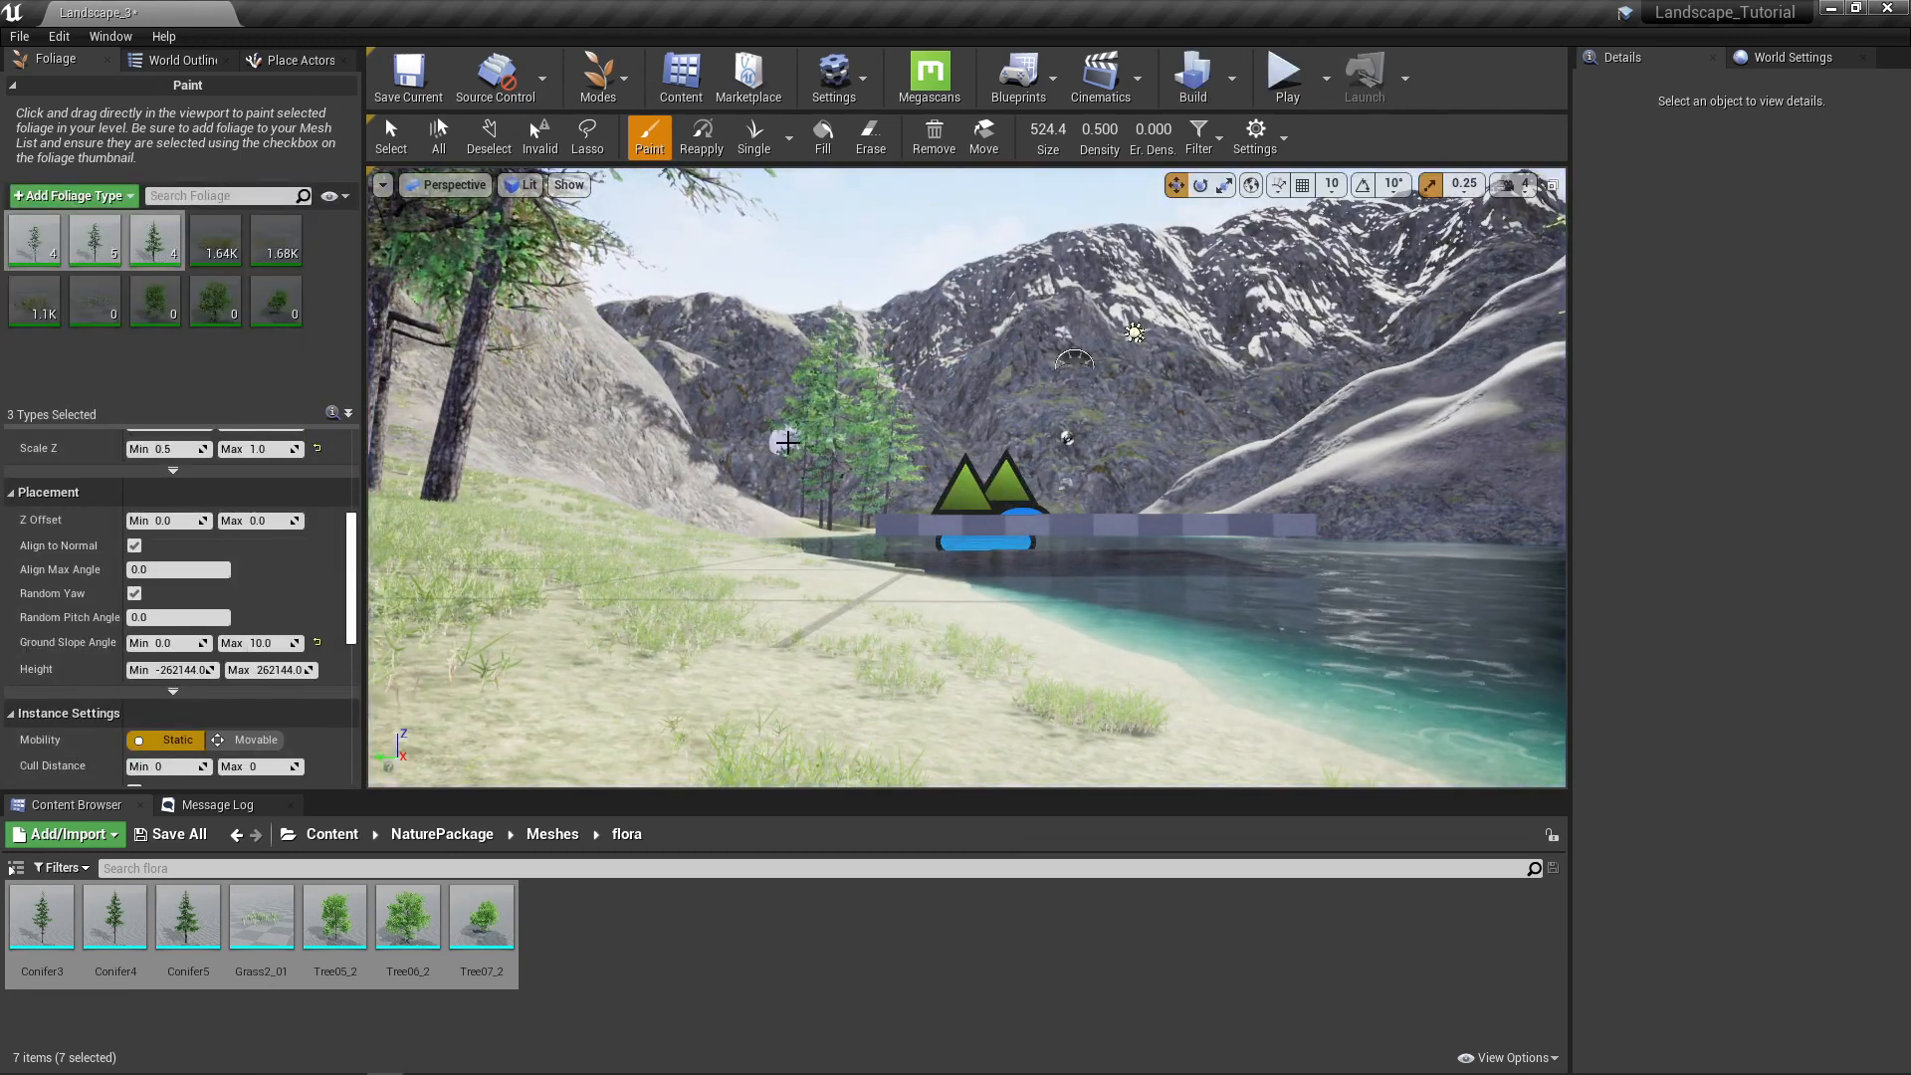